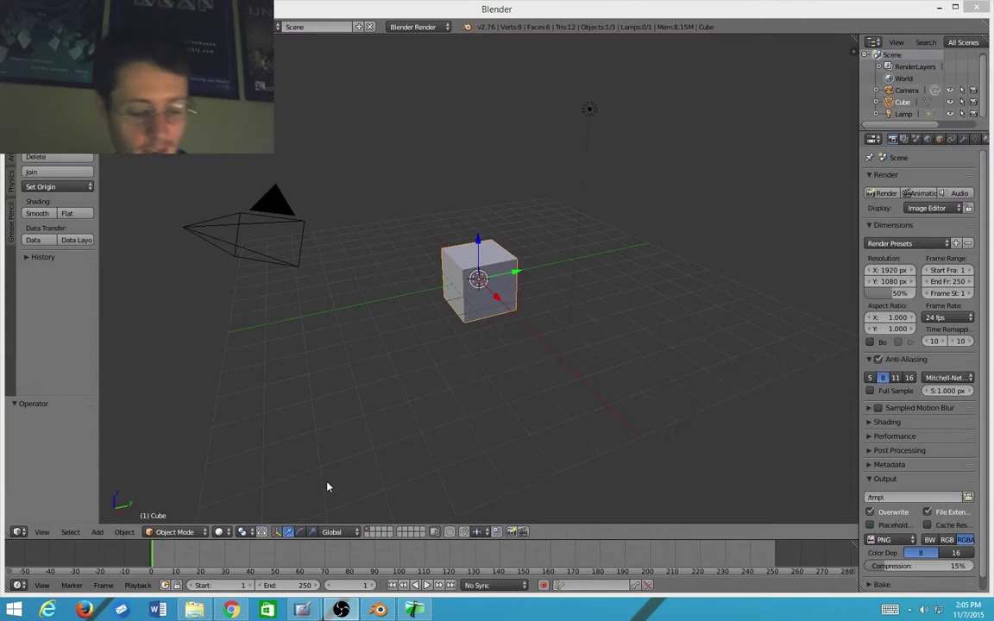
Step: Launch Notepad and switch back to the Blender window
key("super")
type("note")
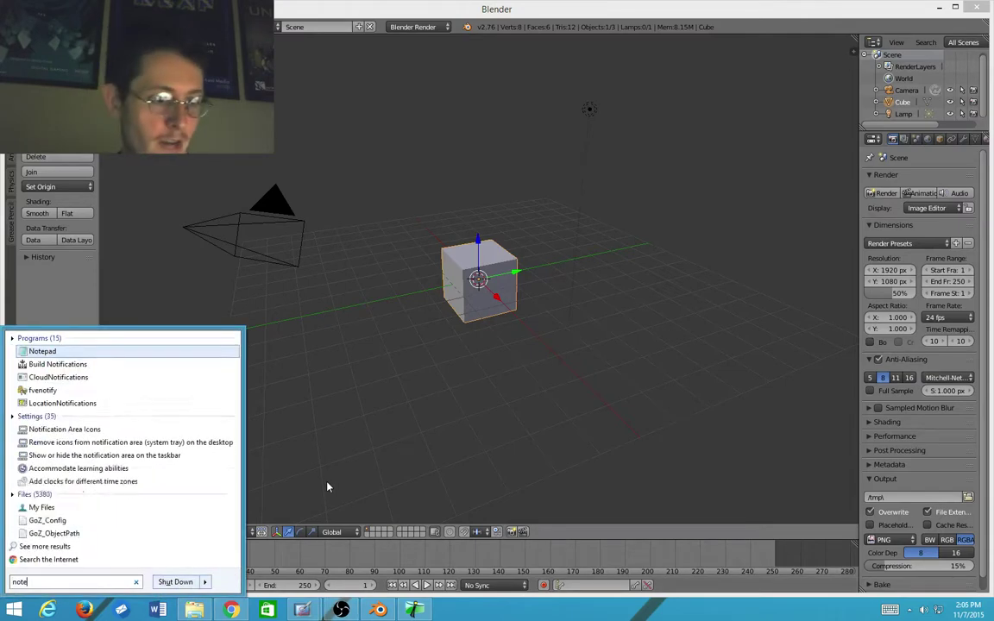
key("Return")
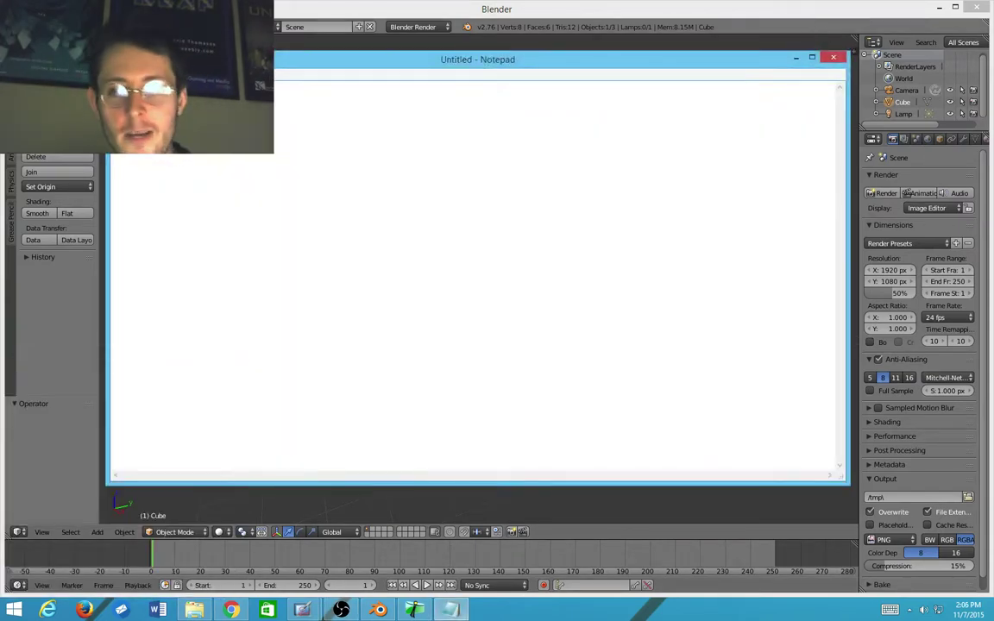
left_click(759, 13)
Step: Enlarge the Outliner area downward and look through the list of available editor types
left_click(874, 44)
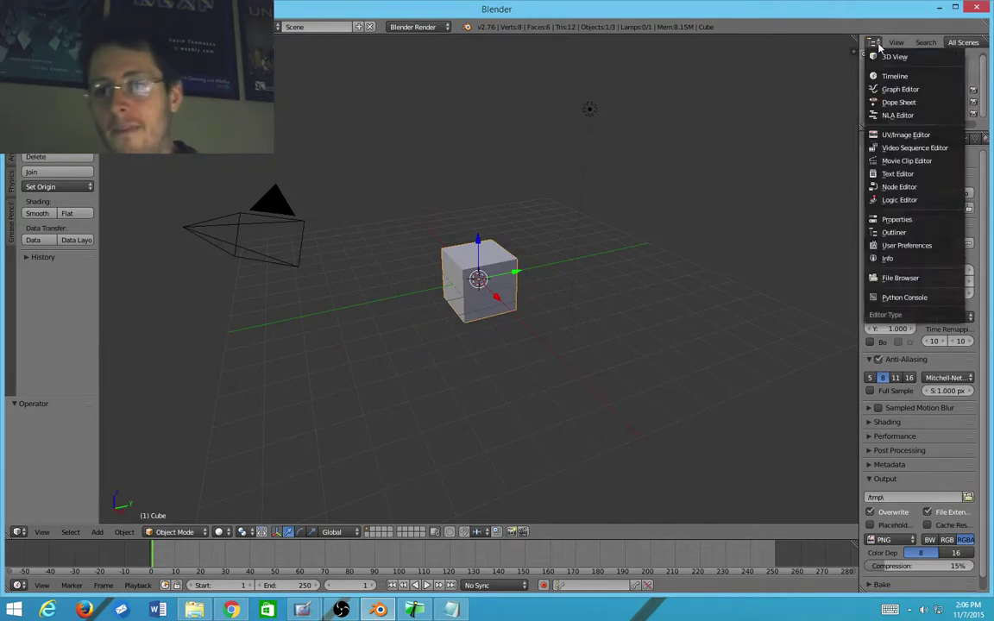
left_click(875, 42)
left_click(877, 41)
left_click(877, 42)
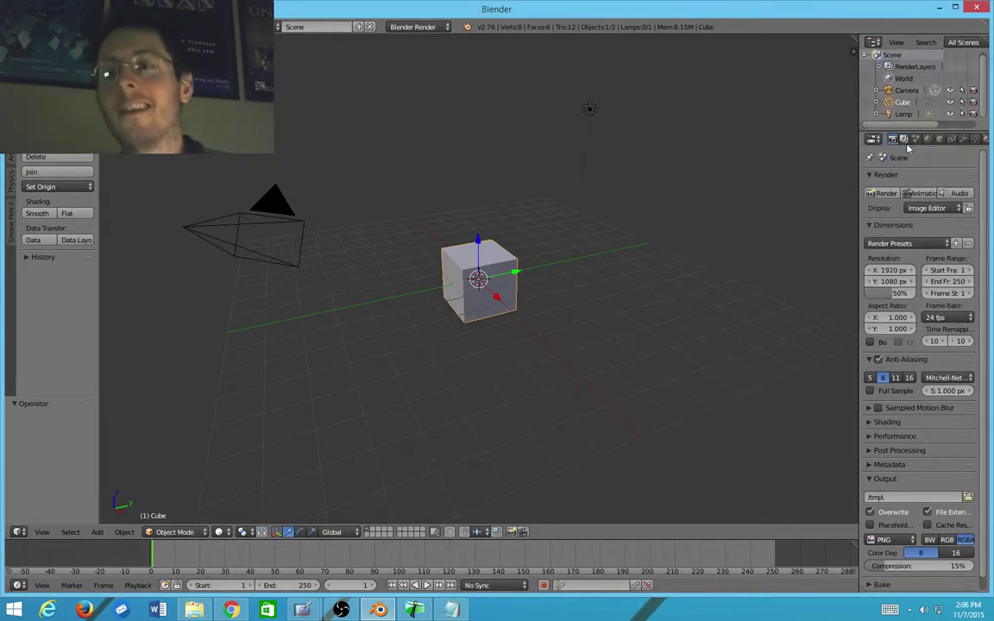
left_click_drag(902, 129, 899, 194)
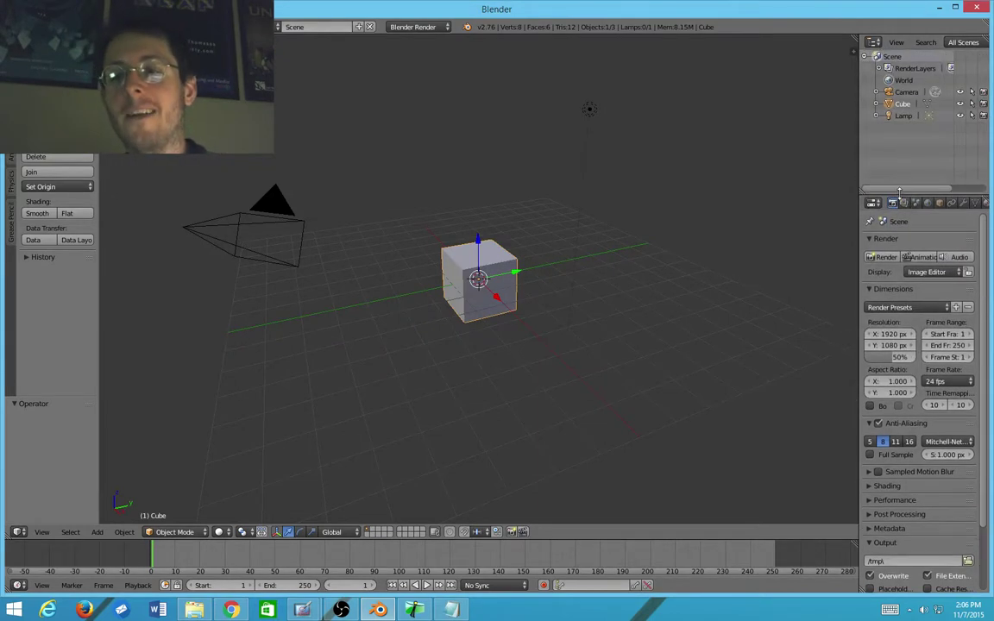
left_click(874, 42)
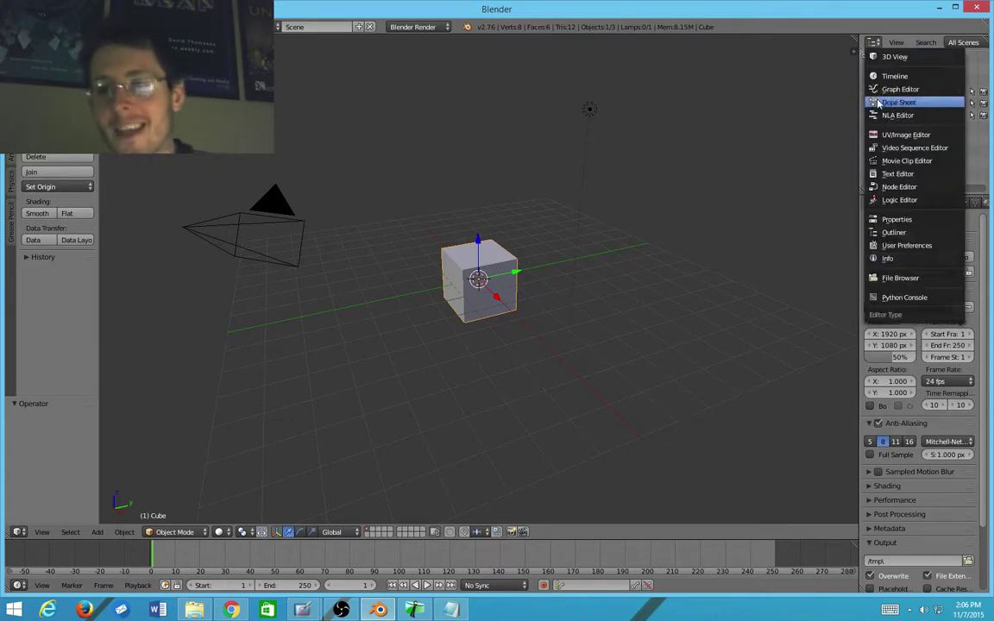
left_click(874, 42)
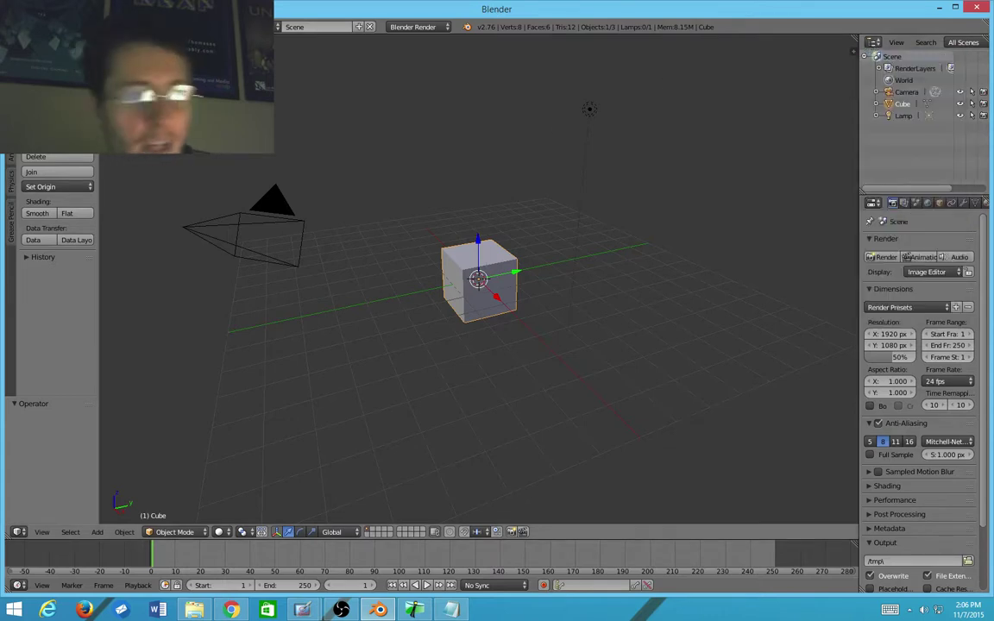
left_click(18, 533)
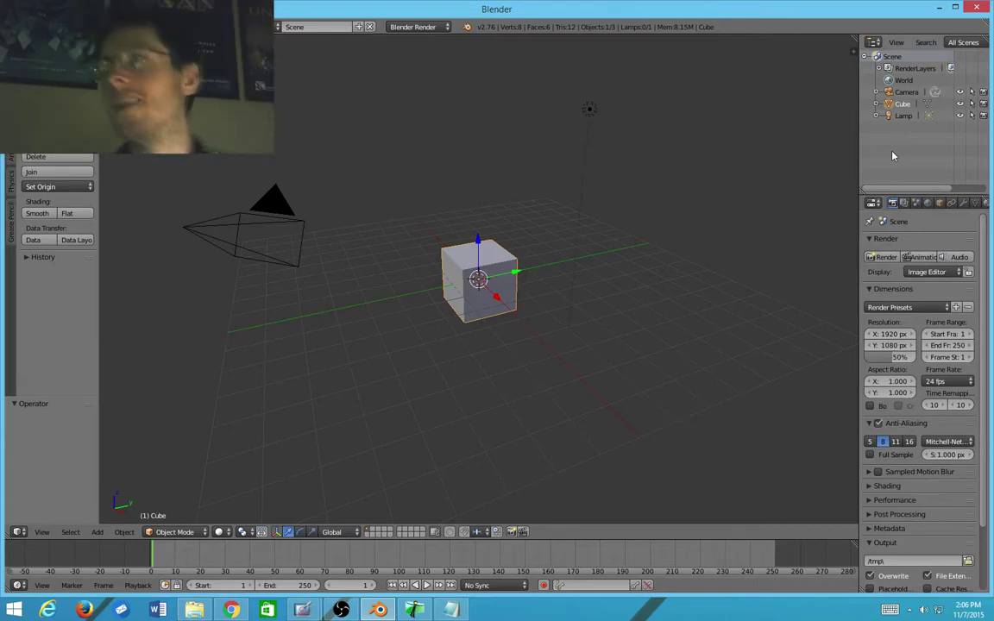
Step: Change the Outliner area to a Text Editor, widen it, and create a new text block containing "dasodfisanasodfn"
left_click(874, 43)
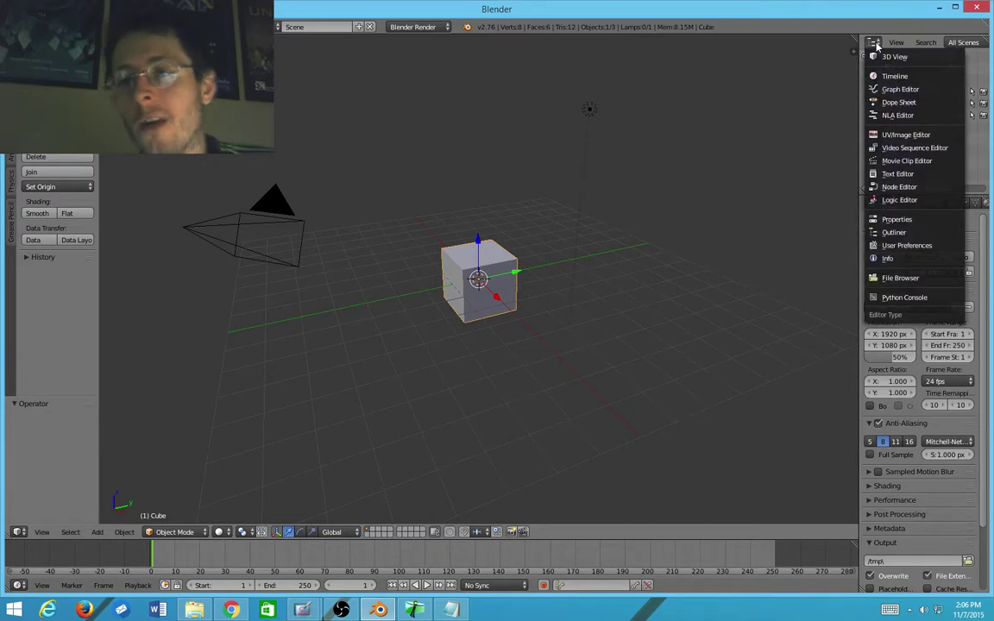
left_click(895, 176)
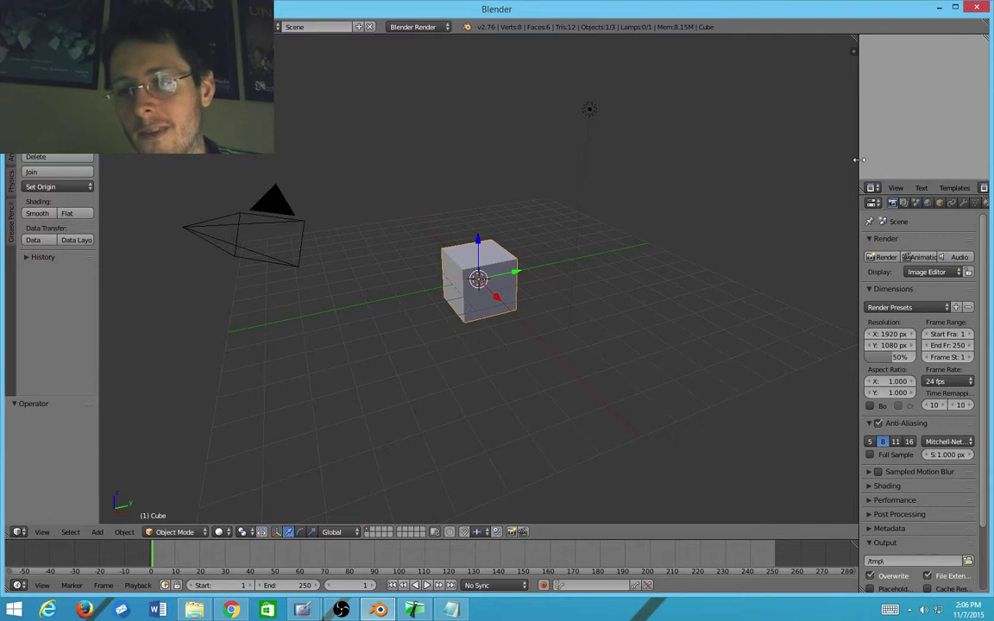
left_click_drag(858, 160, 801, 160)
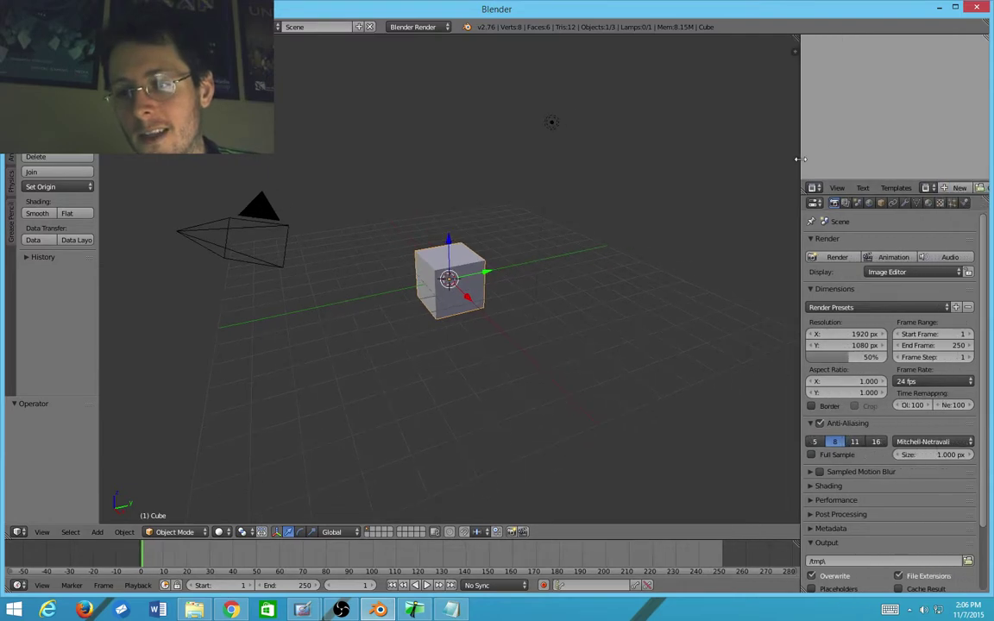
left_click(958, 188)
type("dasodfisanasodfn")
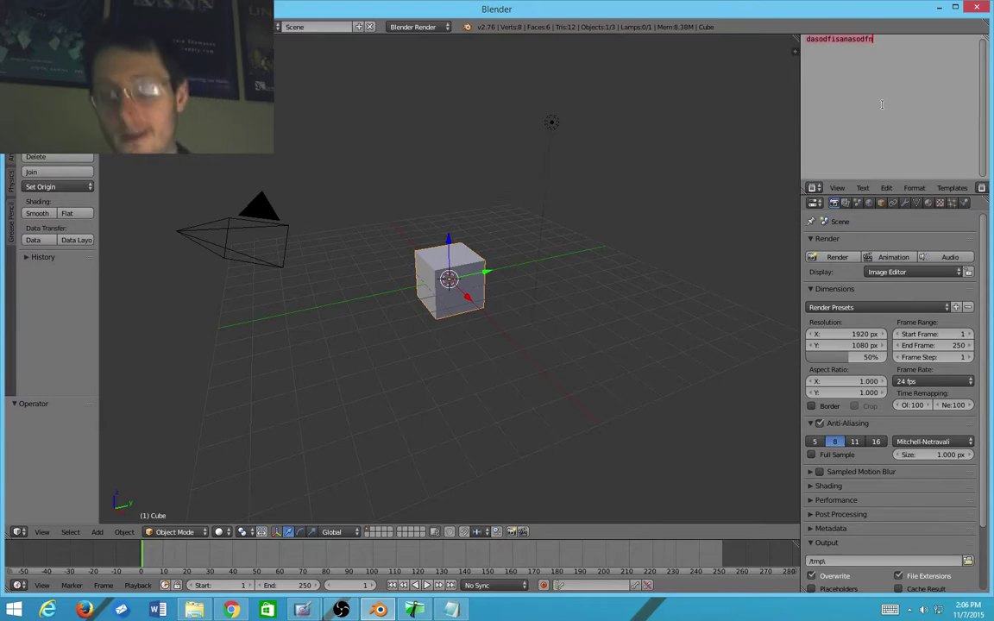
Step: Render the default cube scene, and reload the start-up file to restore the default layout in Blender
key("F12")
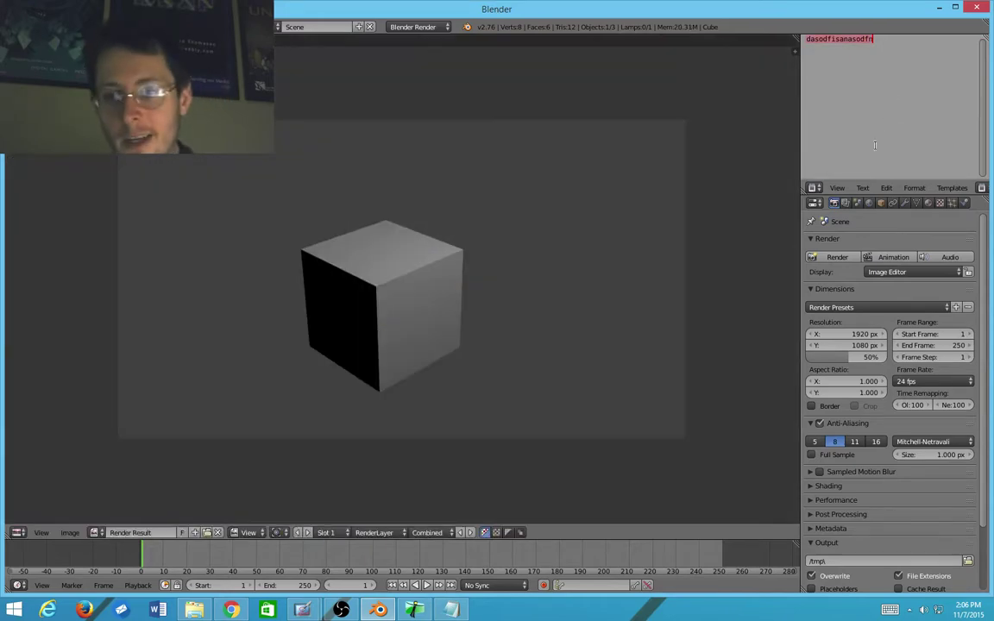
key("ctrl+n")
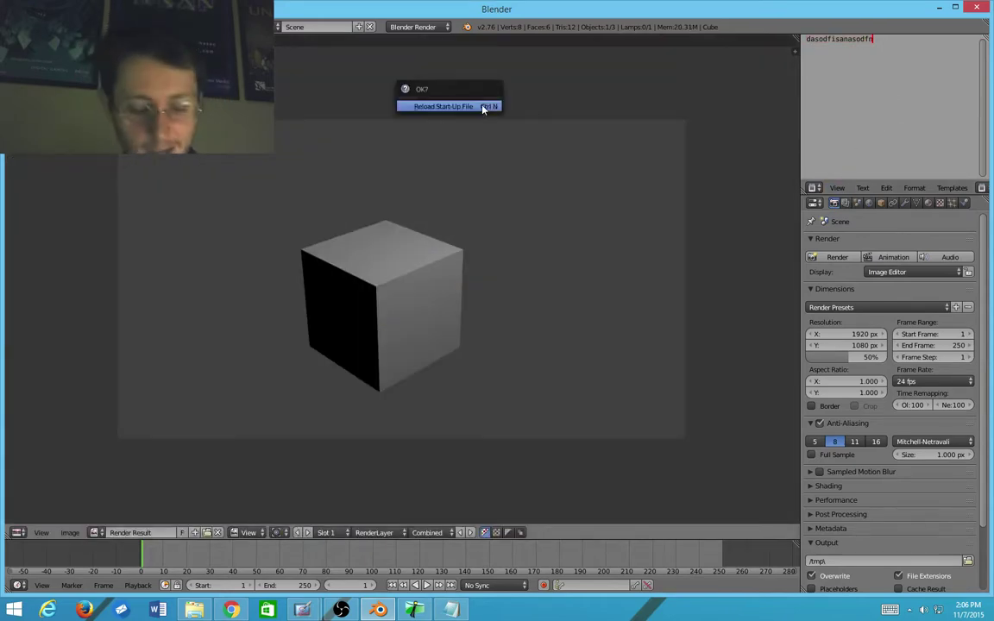
left_click(484, 108)
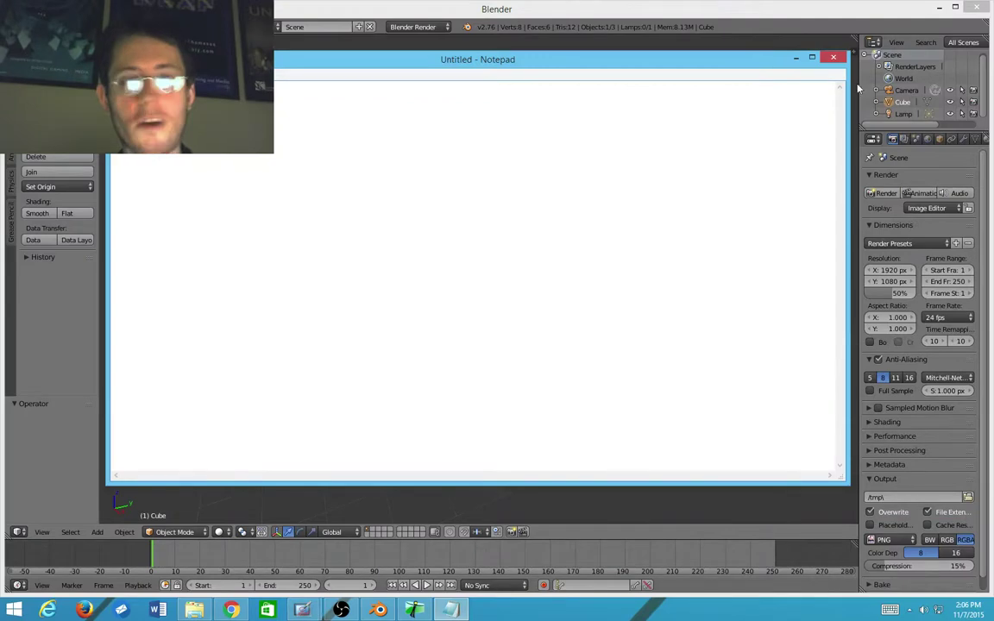
left_click(752, 37)
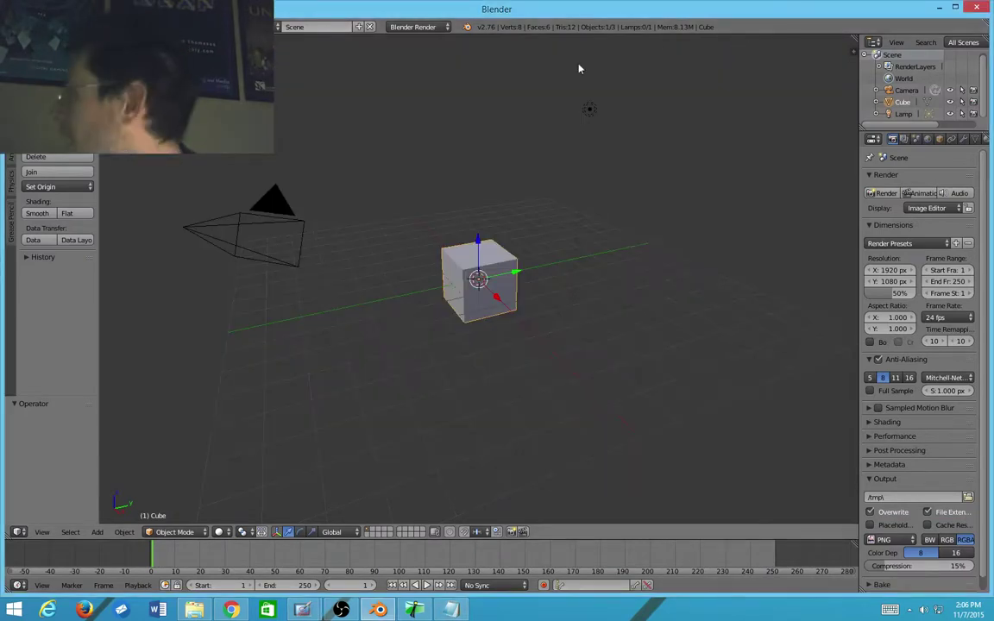
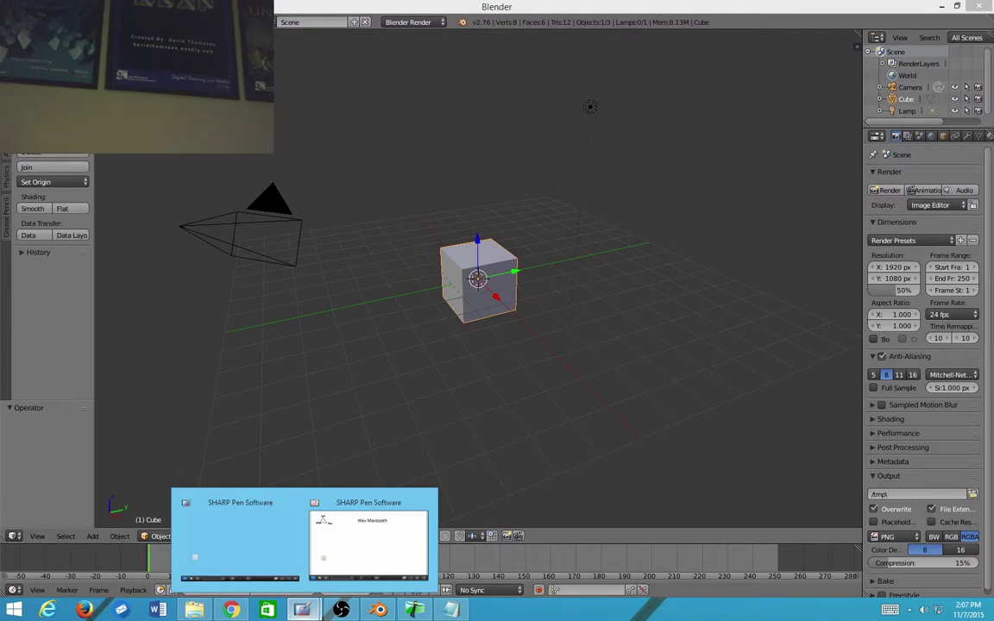
Step: Switch to SHARP Pen Software, choose the red Pen 2, and circle the editor type selectors and the Outliner area
left_click(240, 541)
left_click(119, 393)
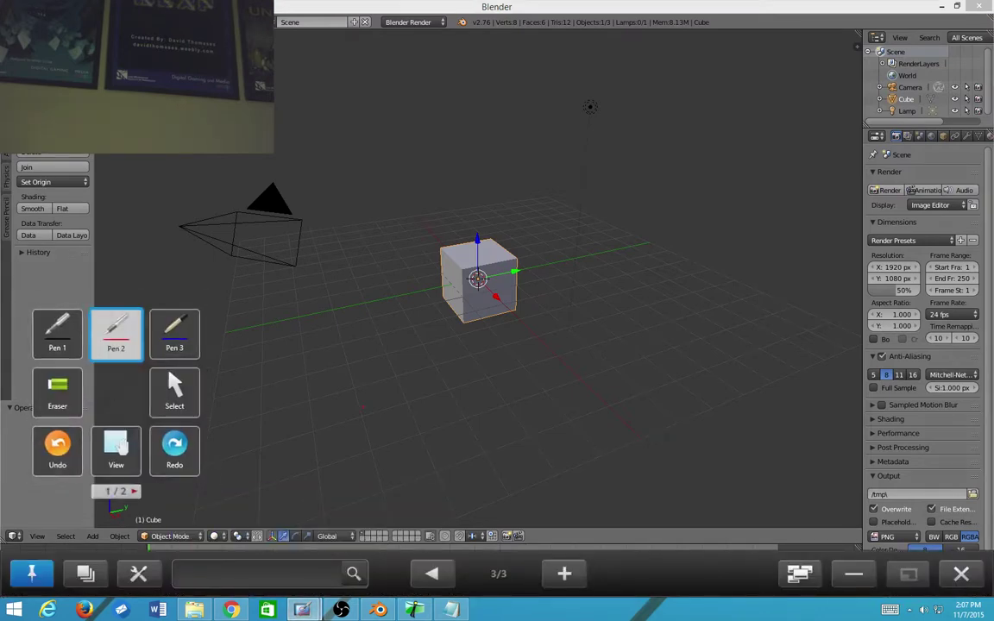
left_click(116, 335)
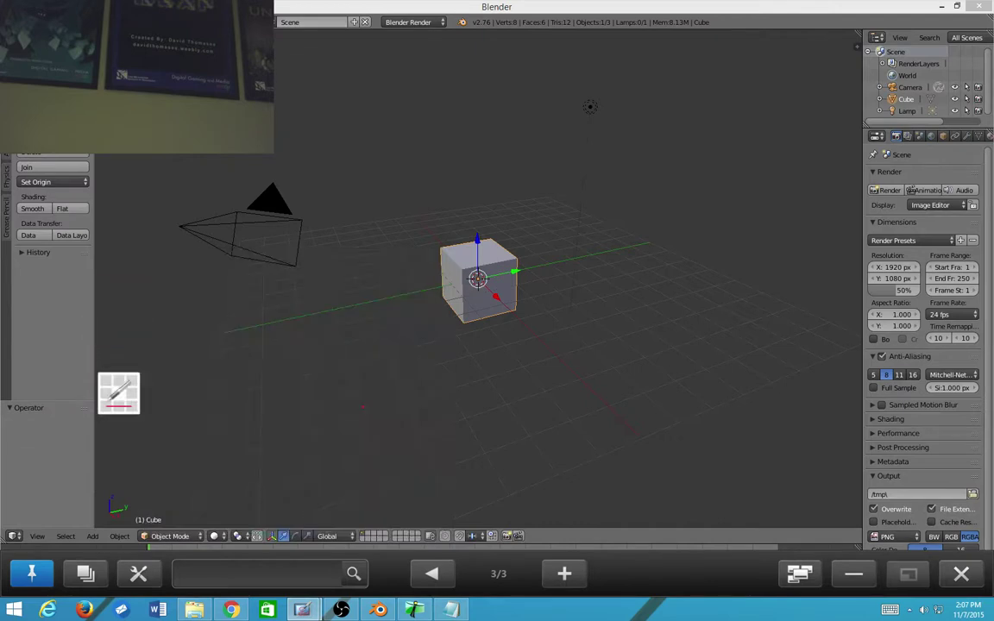
mouse_move(2, 523)
left_mouse_down()
mouse_move(24, 510)
mouse_move(28, 528)
mouse_move(3, 544)
left_mouse_up()
mouse_move(876, 120)
left_mouse_down()
mouse_move(861, 126)
mouse_move(878, 142)
left_mouse_up()
left_click_drag(873, 27, 861, 50)
mouse_move(964, 29)
left_mouse_down()
mouse_move(872, 24)
mouse_move(836, 79)
mouse_move(970, 125)
mouse_move(961, 27)
left_mouse_up()
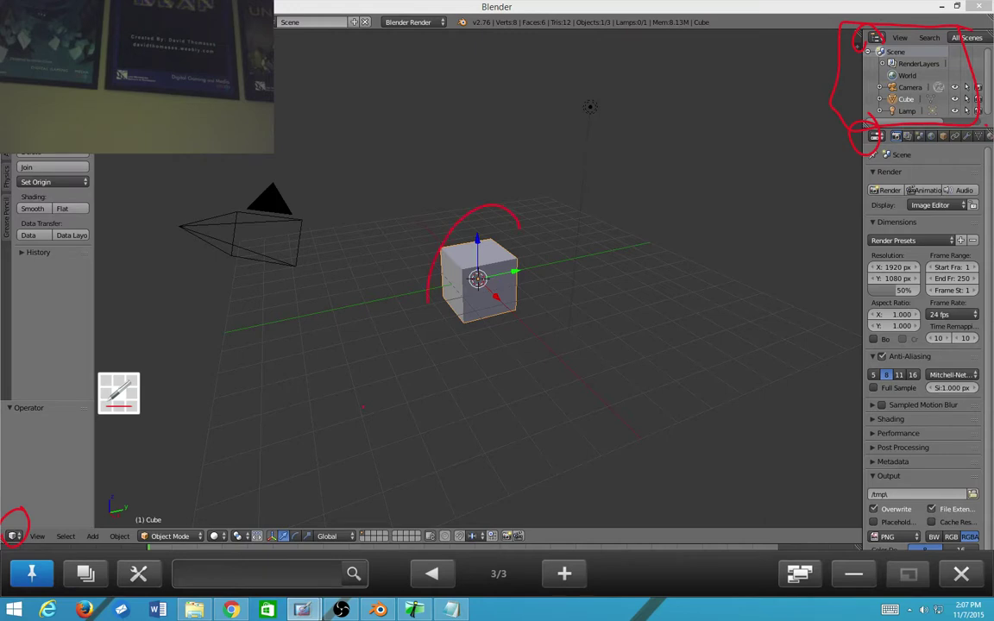
Step: Circle the cube and the camera in red, mark the World entry in the Outliner, and go back to Blender
left_click_drag(429, 302, 520, 257)
left_click_drag(308, 207, 291, 247)
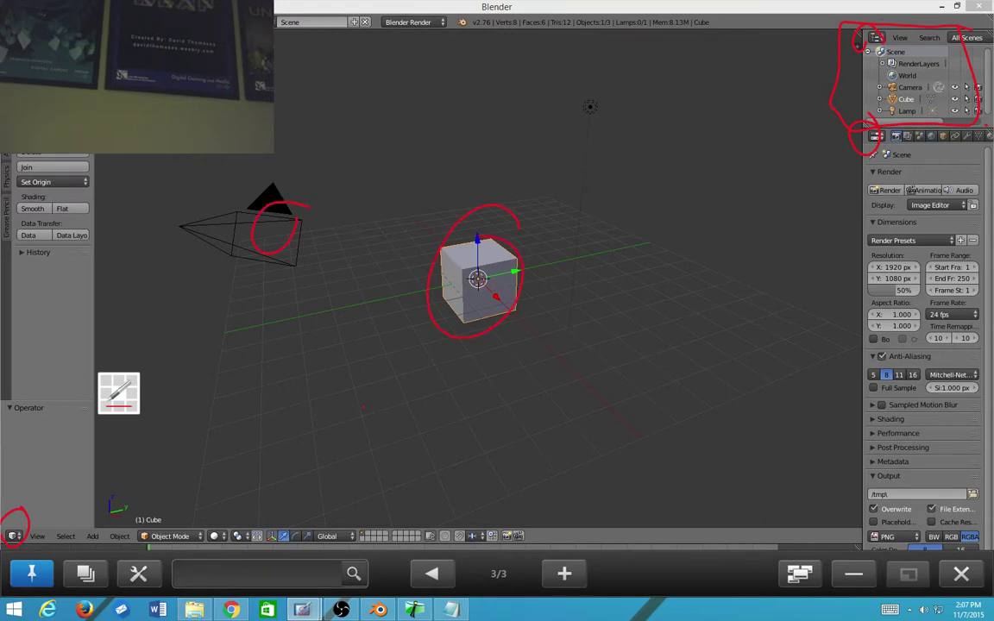
left_click_drag(888, 75, 916, 69)
key("Escape")
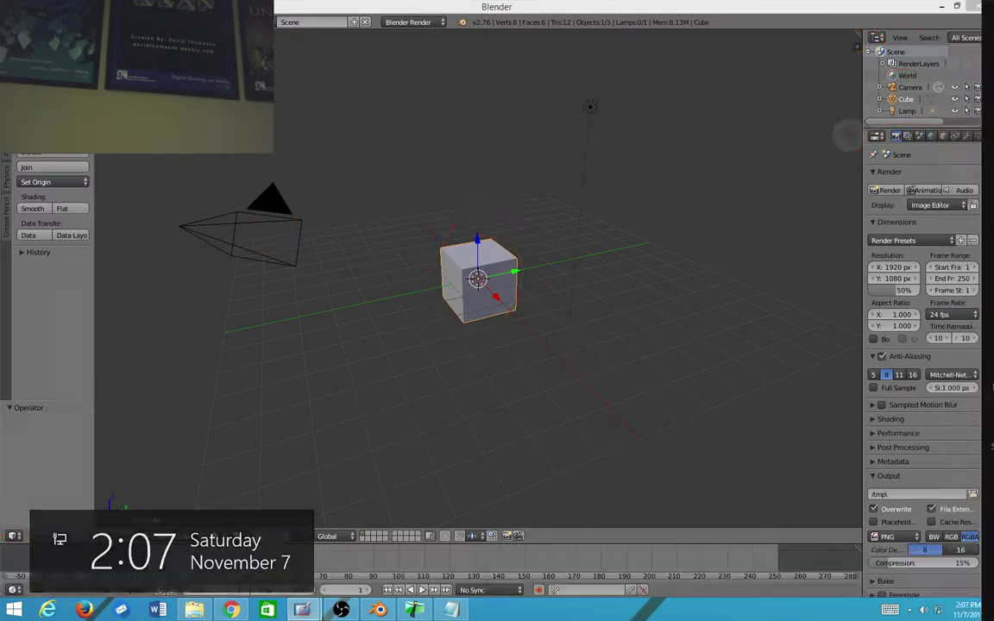
left_click(846, 130)
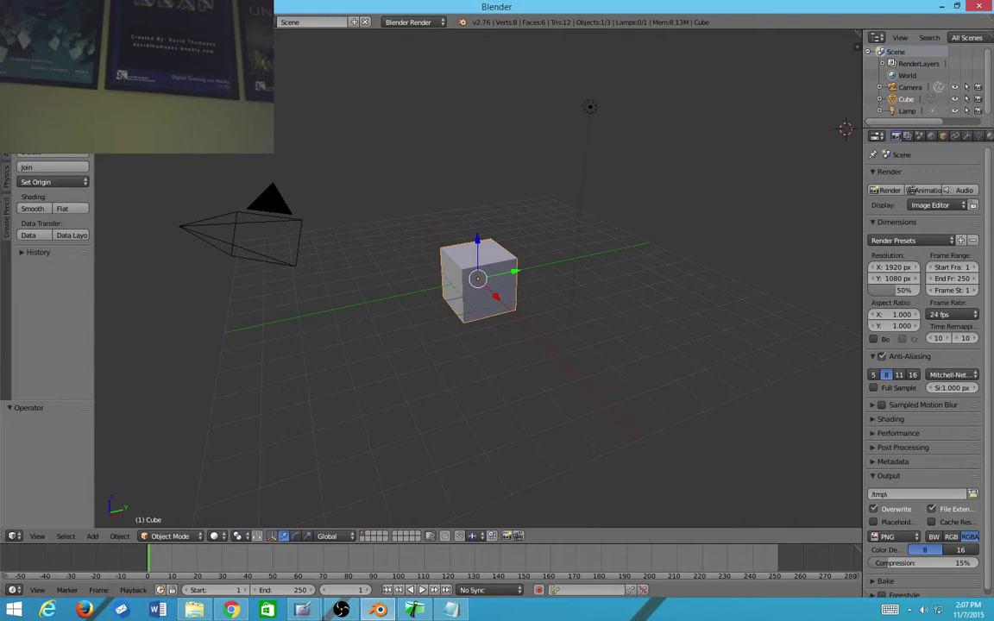
Step: Return to SHARP Pen Software and outline the Properties editor, the start of the 3D View header, the viewport and the Tool Shelf
mouse_move(302, 609)
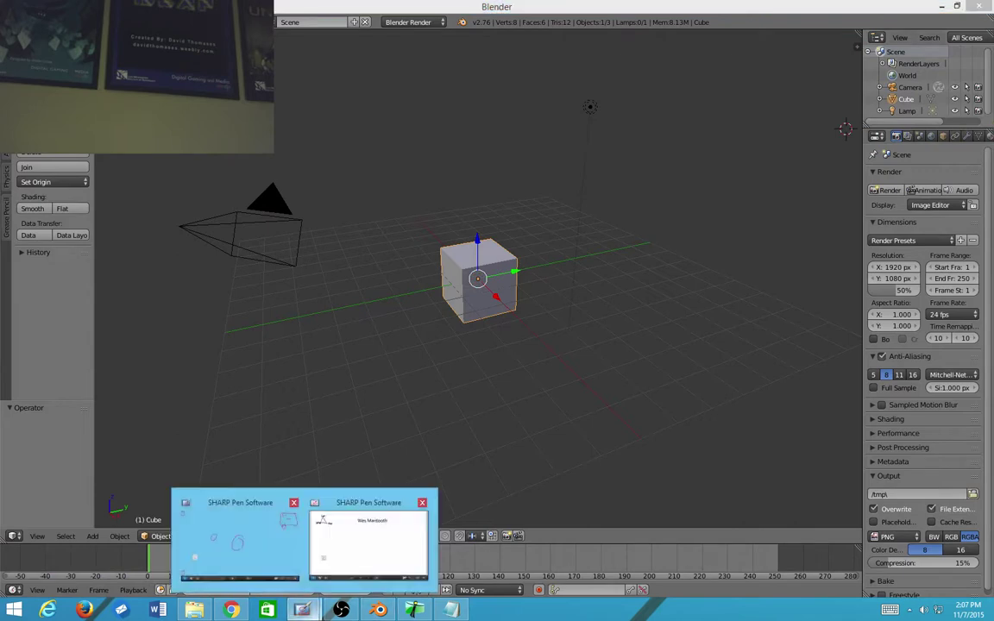
left_click(240, 542)
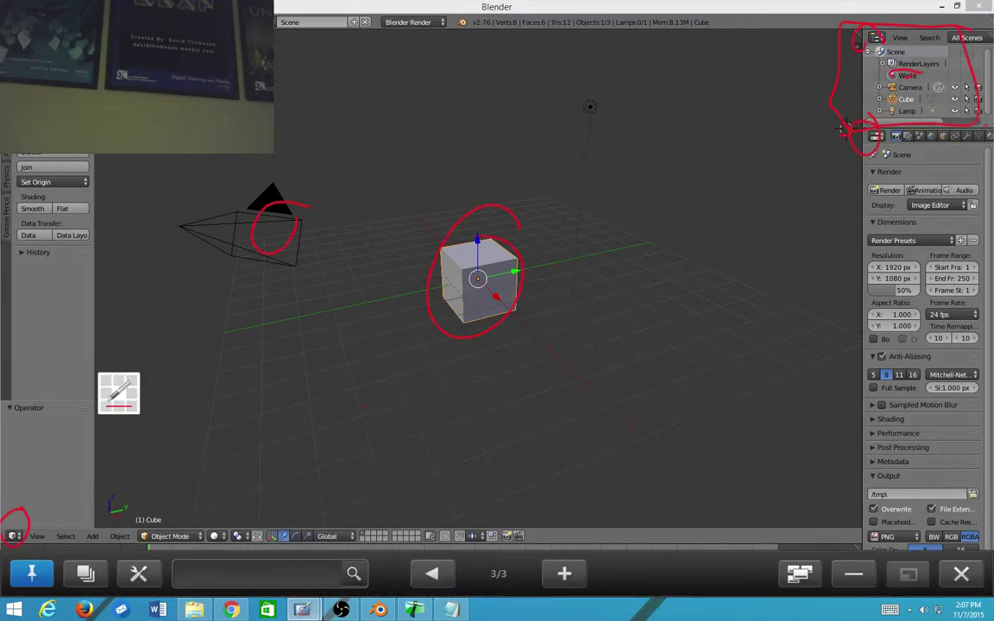
mouse_move(879, 129)
left_mouse_down()
mouse_move(939, 244)
mouse_move(868, 380)
mouse_move(927, 242)
left_mouse_up()
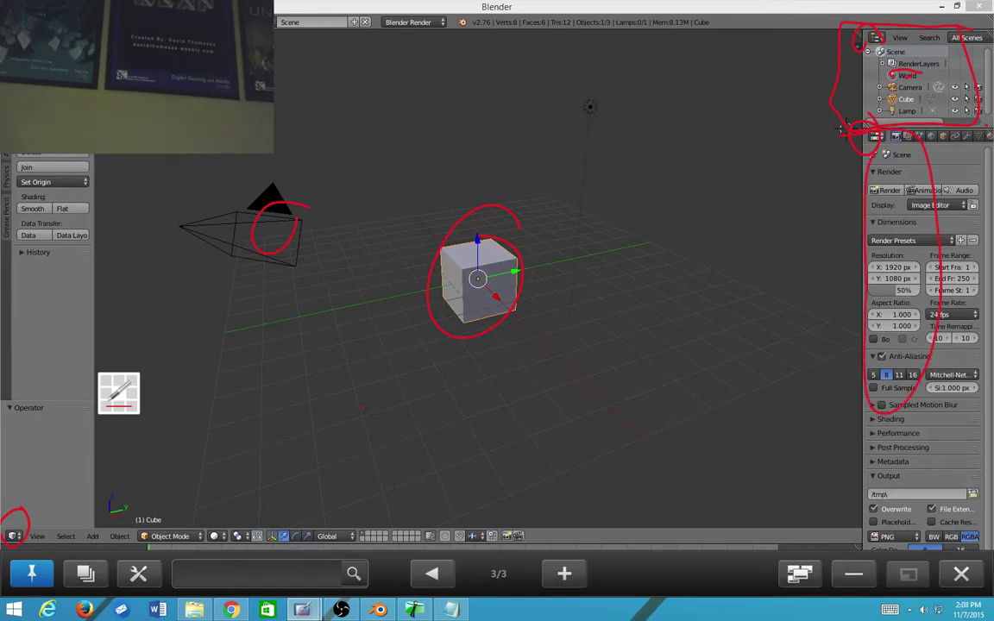
mouse_move(109, 495)
left_mouse_down()
mouse_move(36, 497)
mouse_move(14, 547)
mouse_move(119, 524)
left_mouse_up()
mouse_move(276, 71)
left_mouse_down()
mouse_move(96, 284)
mouse_move(604, 423)
mouse_move(531, 97)
mouse_move(401, 65)
left_mouse_up()
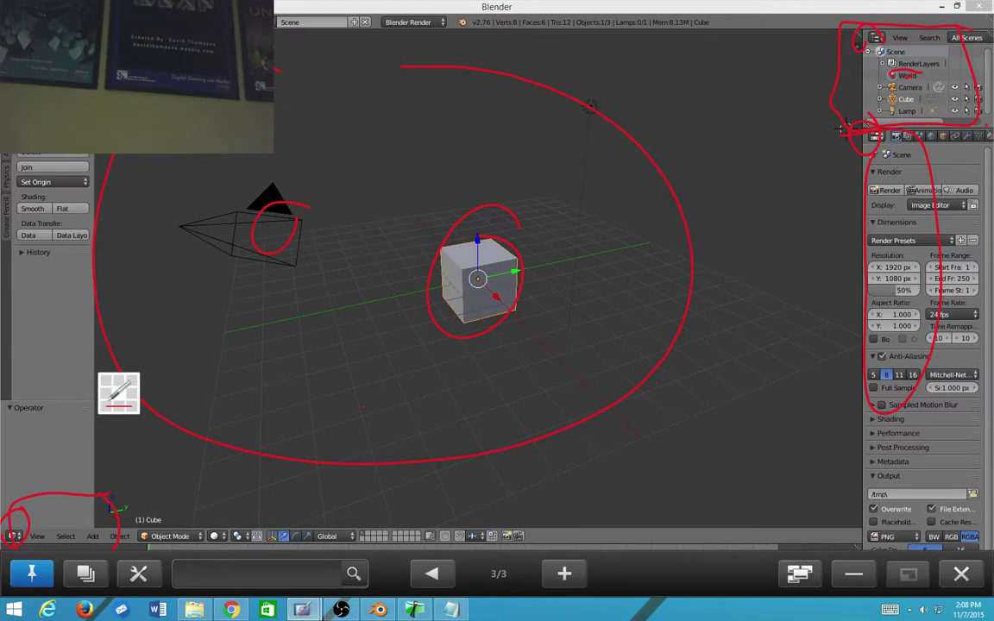
mouse_move(85, 153)
left_mouse_down()
mouse_move(84, 366)
mouse_move(10, 260)
left_mouse_up()
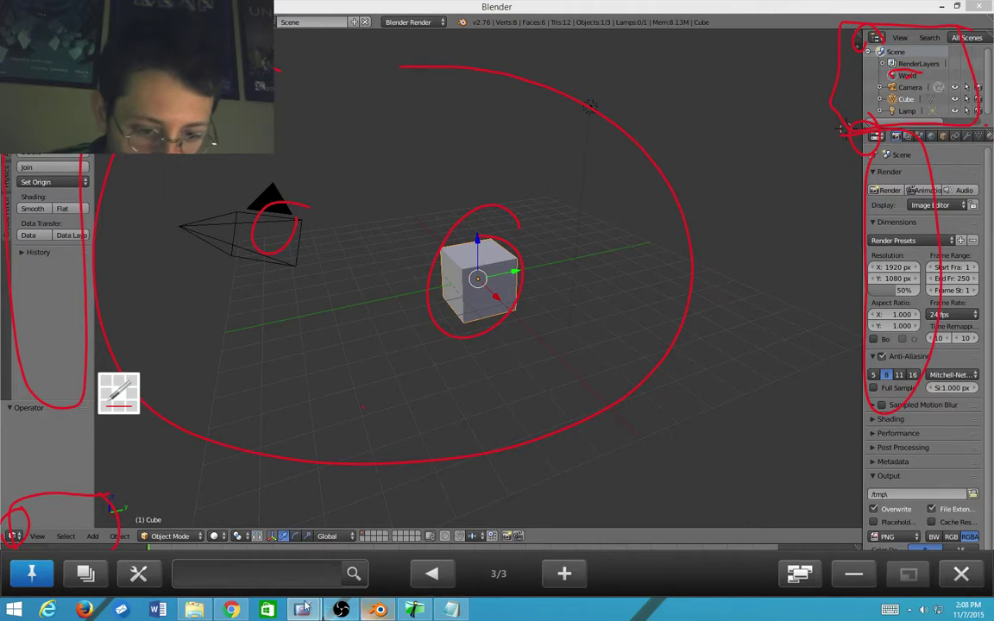
Step: Show the 3D View's properties region in Blender, and use SHARP Pen Software to circle its Location values and write "N" beside them
left_click(380, 610)
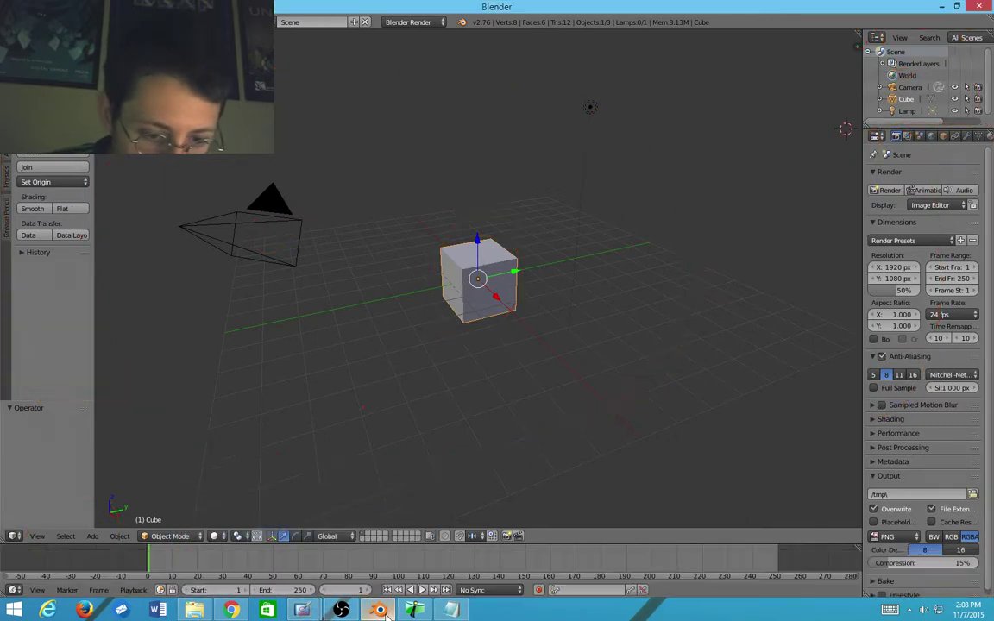
key("n")
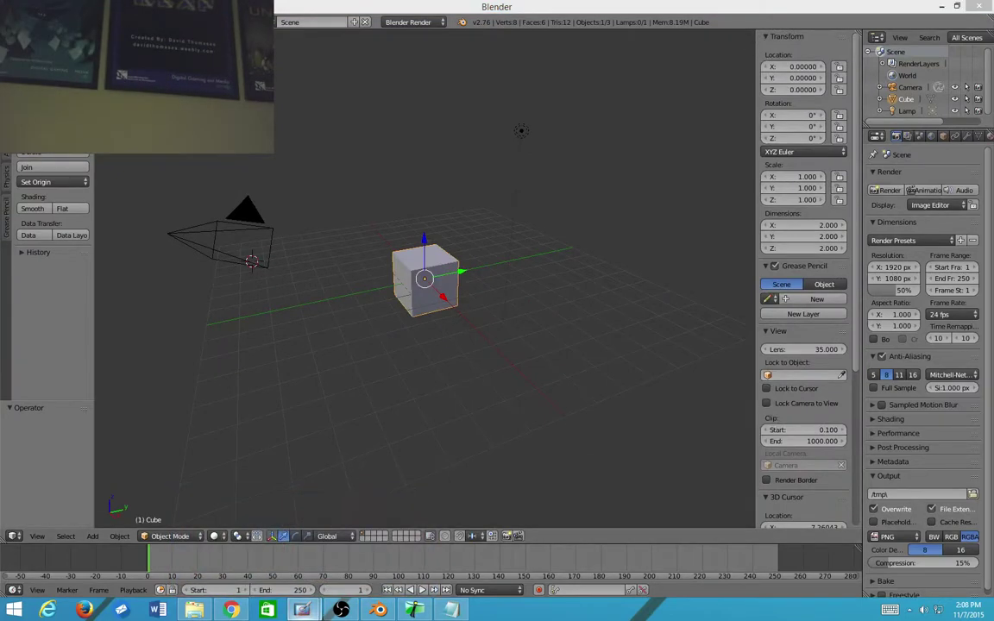
mouse_move(302, 610)
left_click(239, 540)
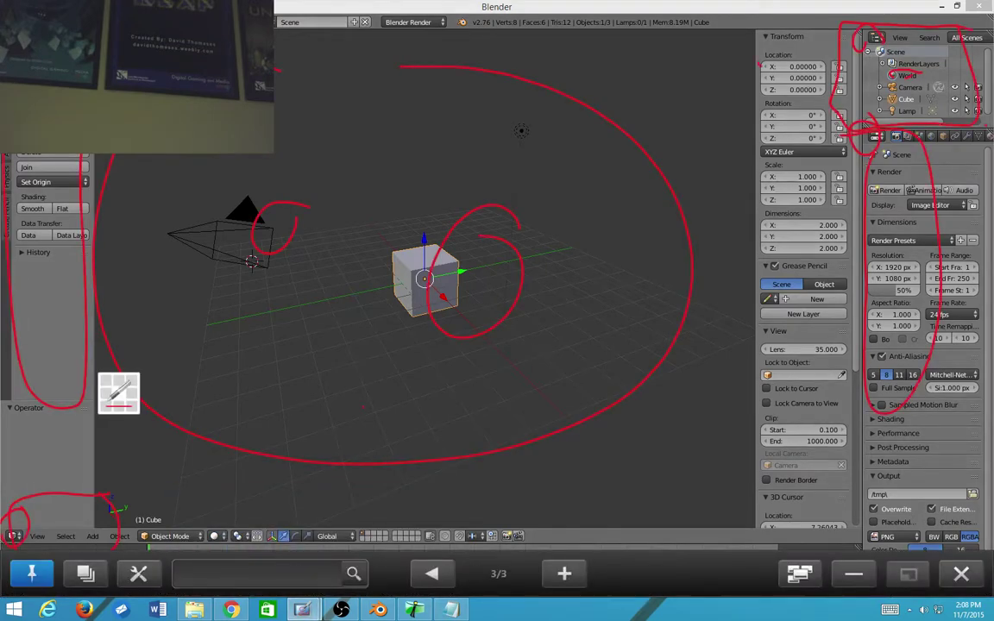
mouse_move(763, 63)
left_mouse_down()
mouse_move(758, 96)
mouse_move(798, 108)
left_mouse_up()
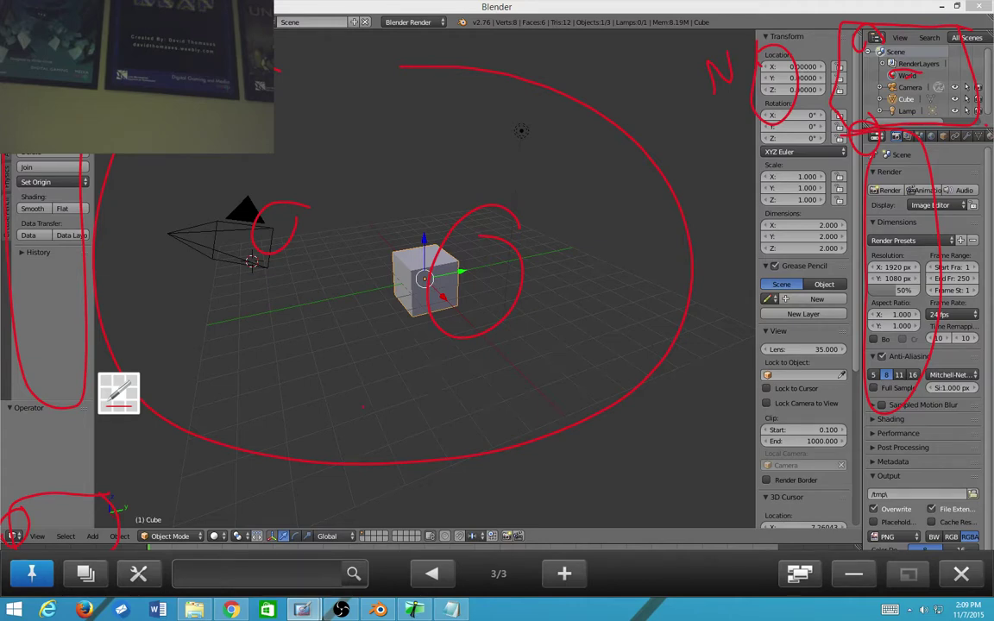
mouse_move(908, 307)
left_mouse_down()
mouse_move(889, 322)
mouse_move(908, 335)
left_mouse_up()
left_click_drag(794, 245, 800, 241)
Step: Add a blank annotation page, switch back to Blender, and place the 3D cursor just below the cube
left_click(564, 574)
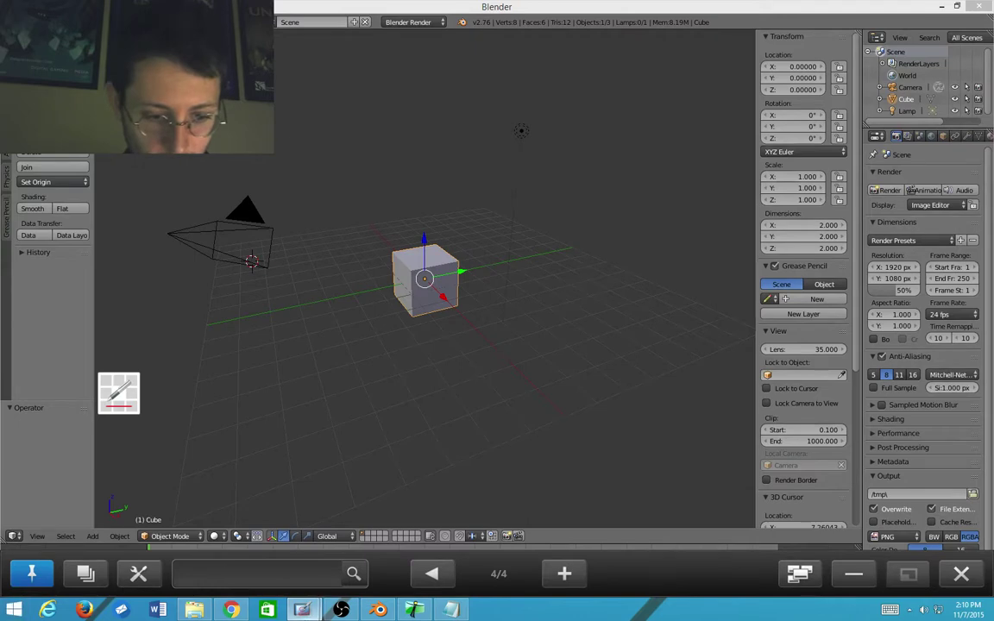
mouse_move(380, 611)
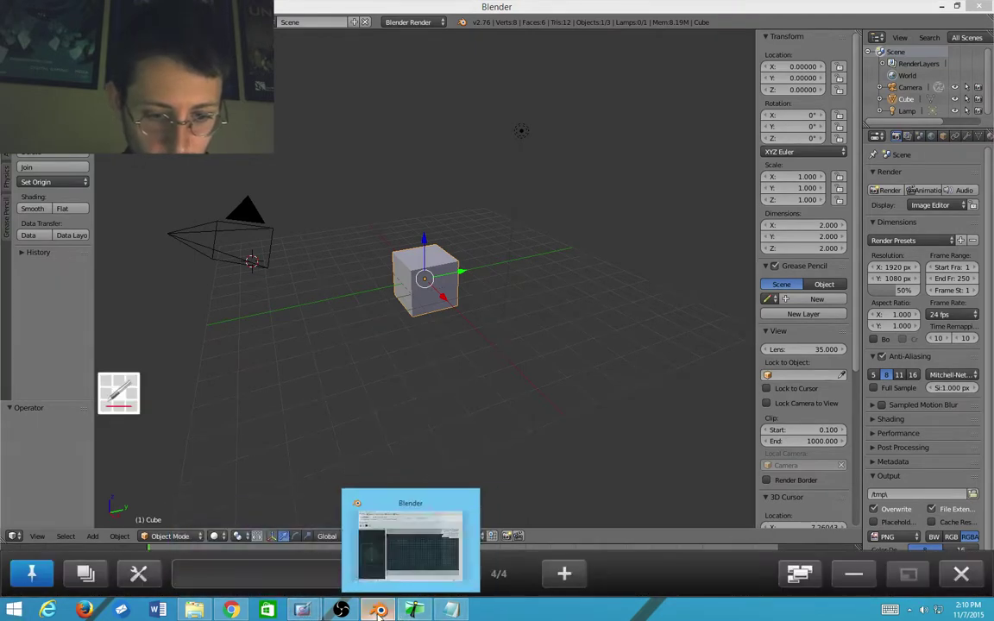
left_click(403, 326)
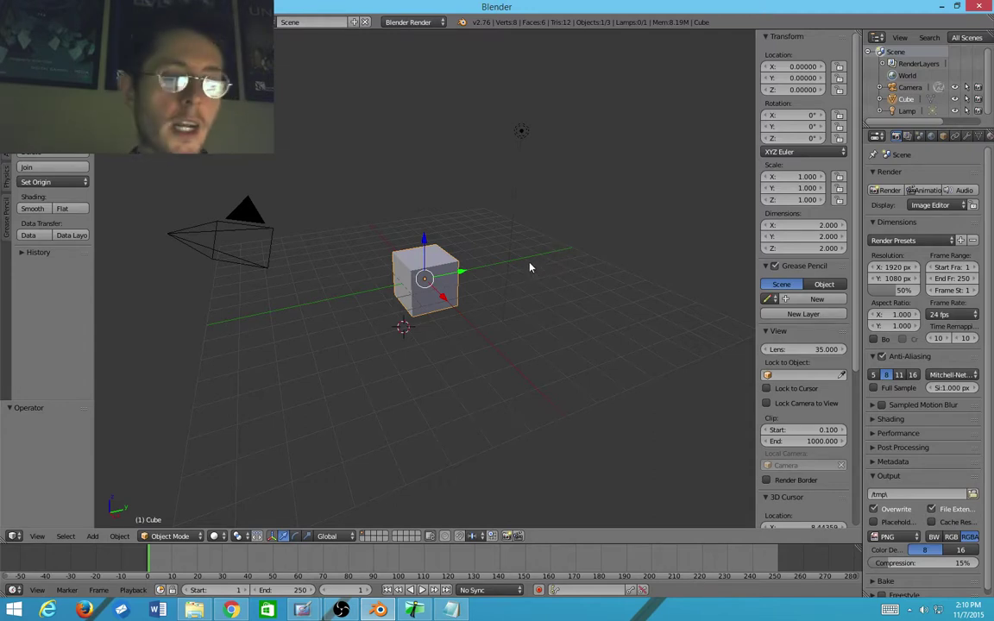
Step: Orbit the 3D View around the default cube to view it from below, from above and from its corners
middle_click_drag(530, 267, 320, 336)
middle_click_drag(257, 312, 479, 277)
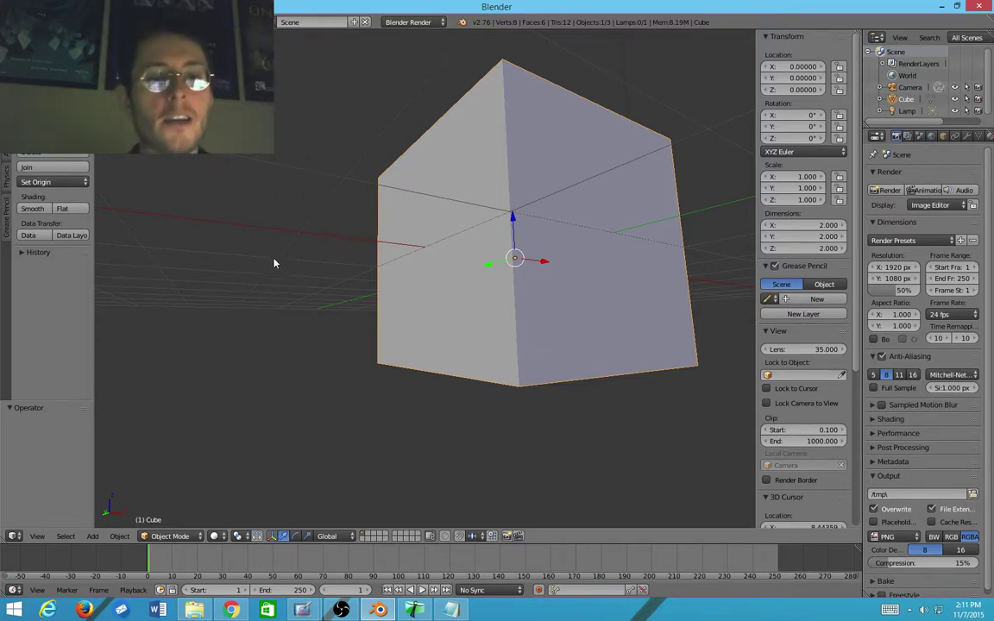
middle_click_drag(290, 203, 424, 217)
middle_click_drag(531, 299, 436, 319)
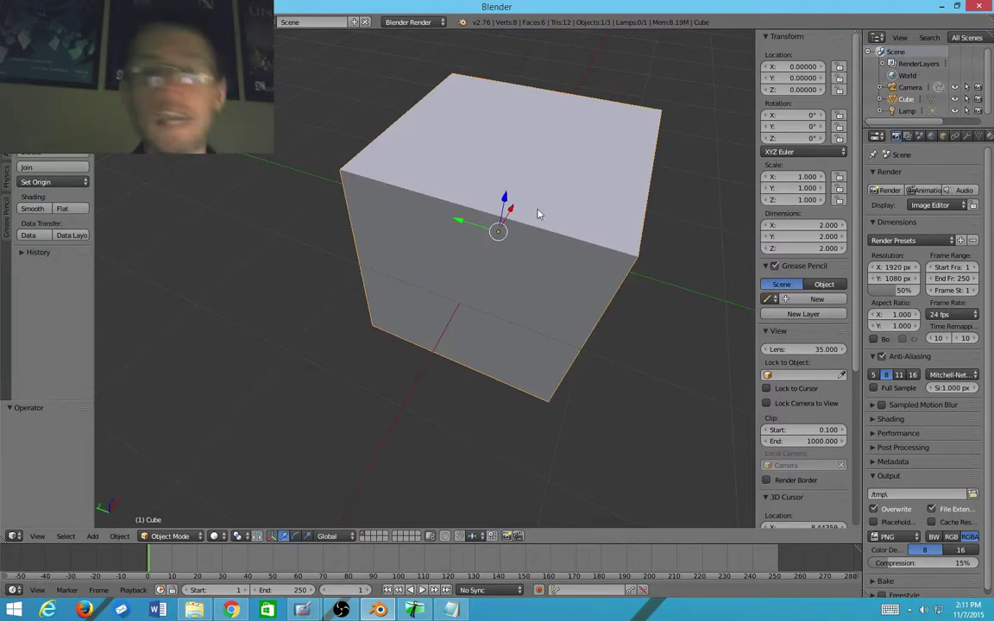
middle_click_drag(499, 229, 483, 194)
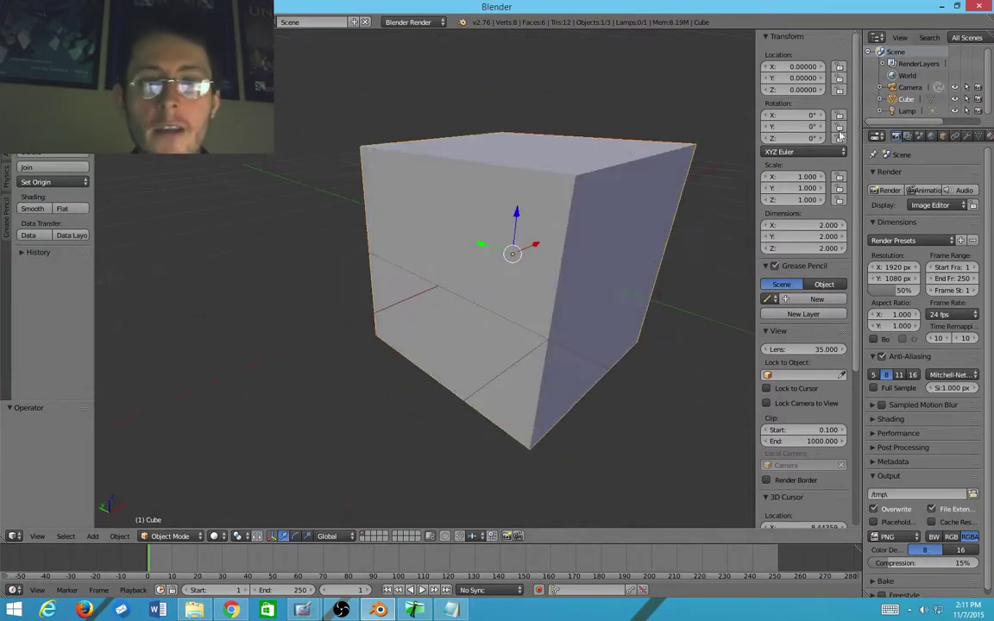
middle_click_drag(737, 294, 462, 309)
Step: Demonstrate zooming the viewport out from and back in on the cube, turning the view slightly between zooms
scroll(405, 260, "down", 7)
scroll(422, 257, "up", 3)
scroll(335, 236, "down", 3)
scroll(388, 260, "up", 2)
scroll(388, 256, "up", 1)
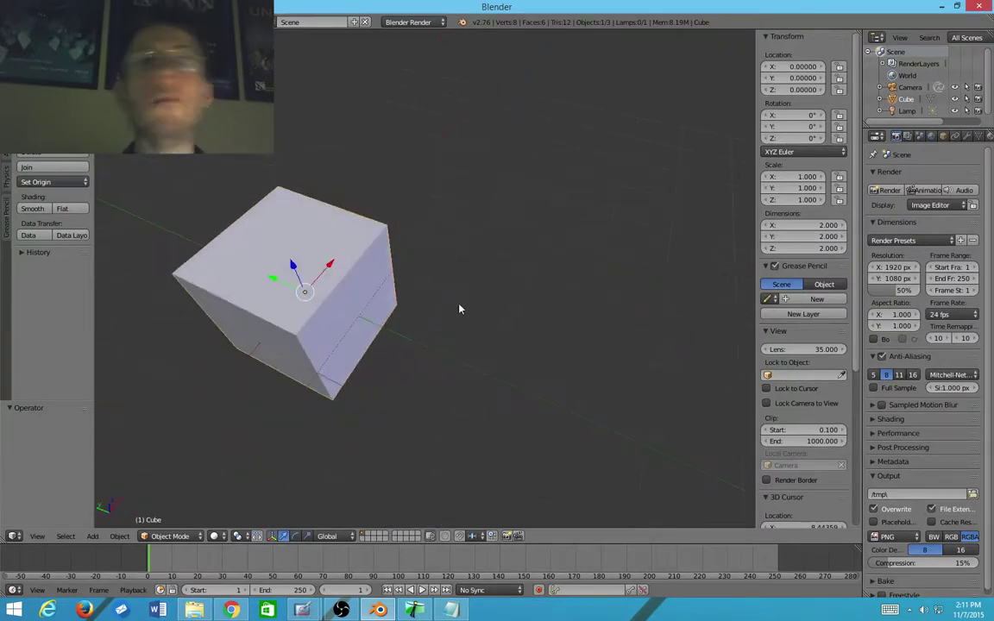
middle_click_drag(388, 271, 320, 246)
scroll(432, 220, "up", 5)
scroll(393, 222, "down", 5)
scroll(324, 239, "up", 3)
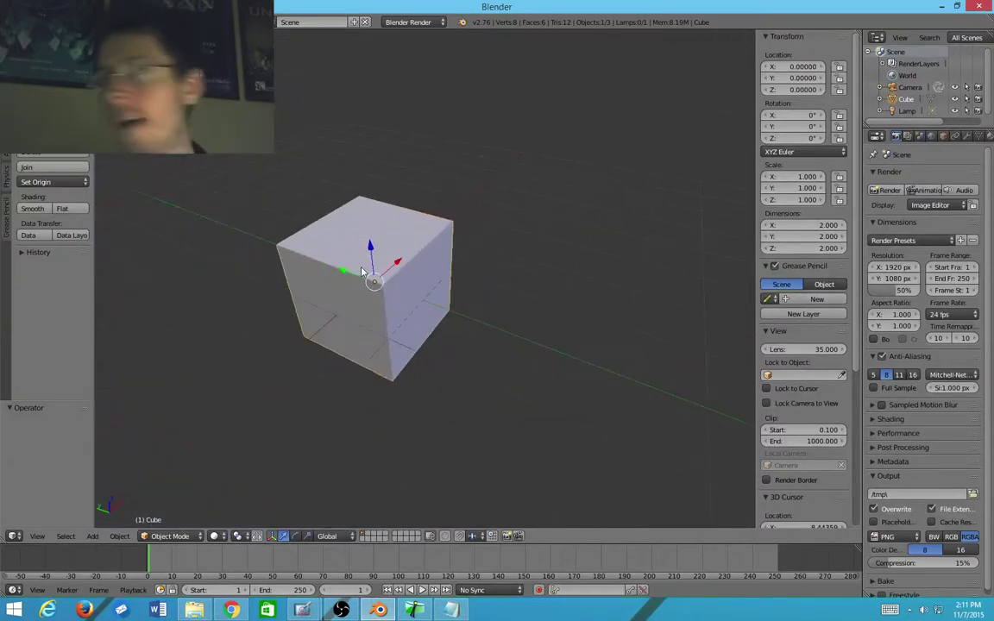
Step: Select the cube, orbit to face one of its sides, and zoom in and out on it repeatedly
right_click(350, 217)
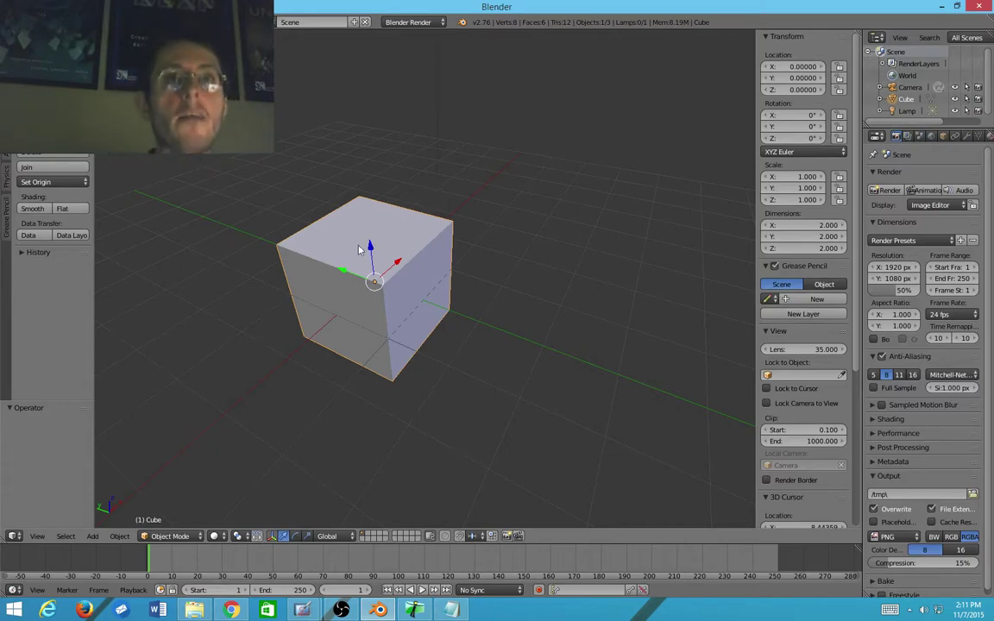
middle_click_drag(326, 225, 466, 247)
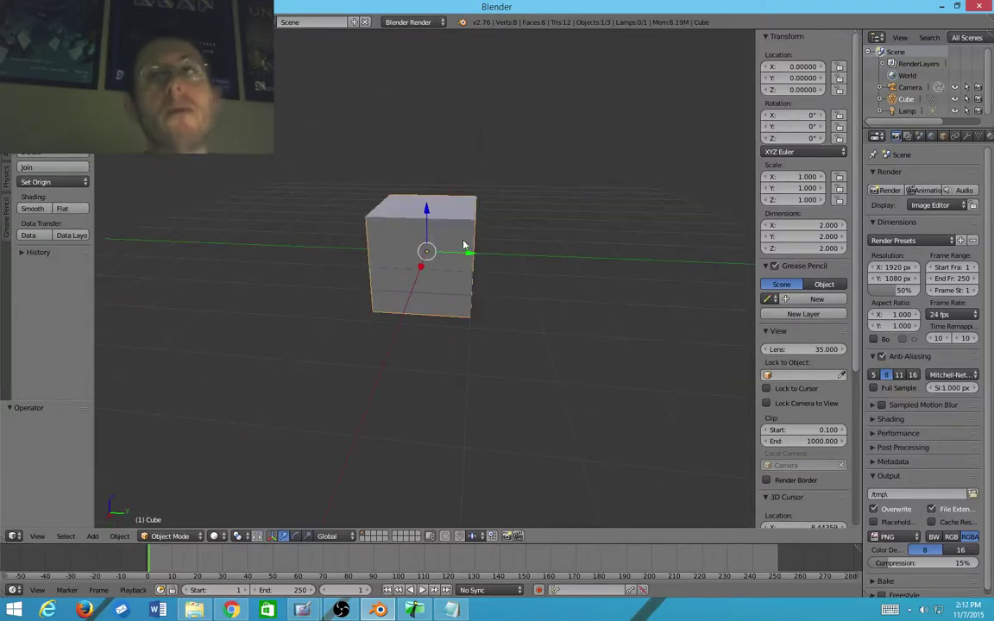
scroll(473, 231, "up", 2)
scroll(473, 233, "down", 3)
scroll(472, 240, "up", 2)
scroll(466, 240, "down", 3)
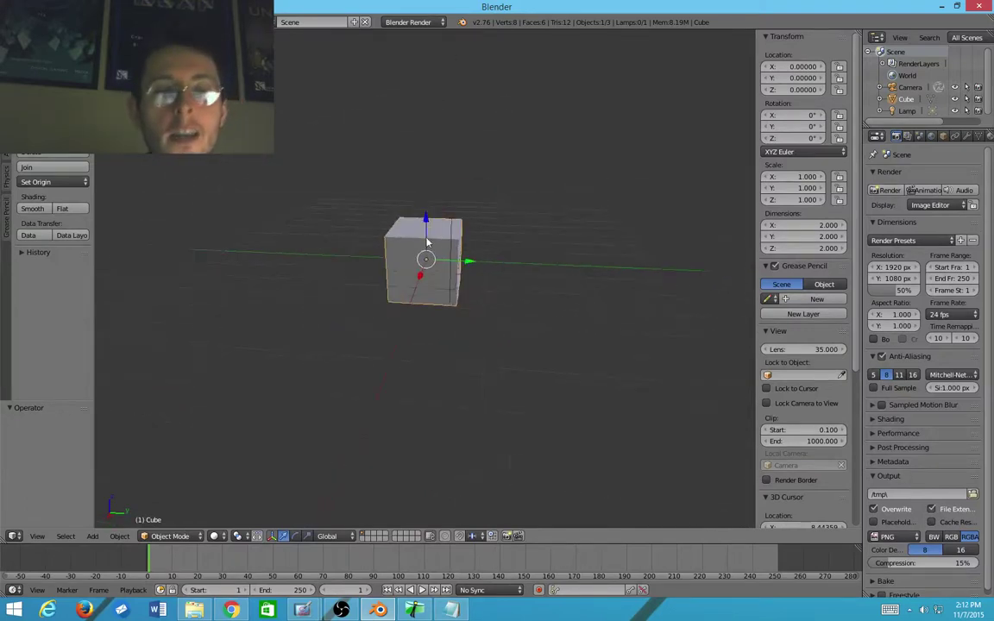
scroll(427, 241, "up", 3)
scroll(405, 271, "down", 2)
scroll(367, 302, "up", 2)
scroll(346, 483, "down", 1)
scroll(342, 489, "up", 6)
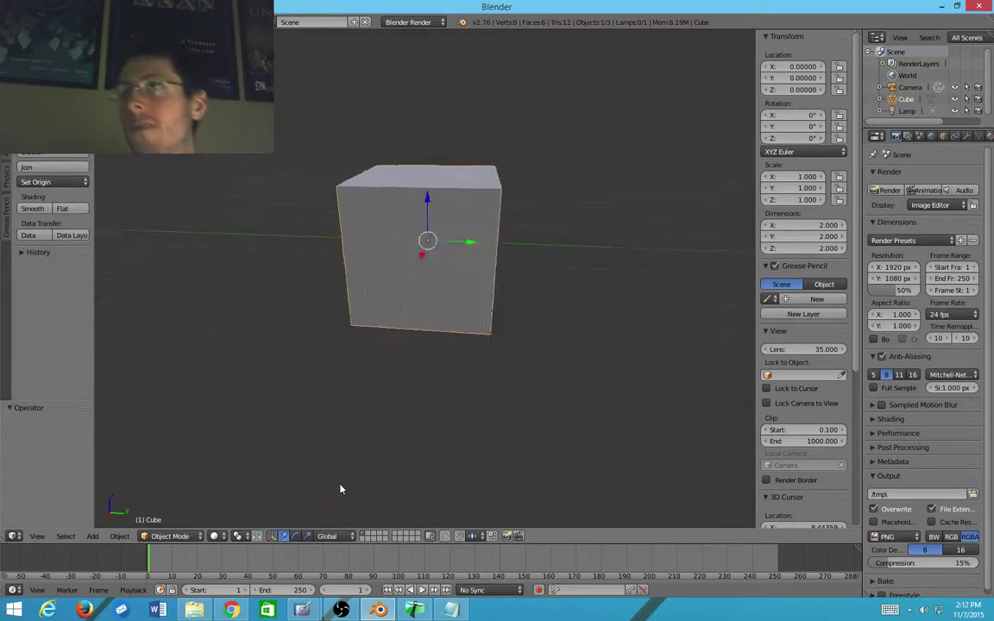
scroll(387, 499, "down", 5)
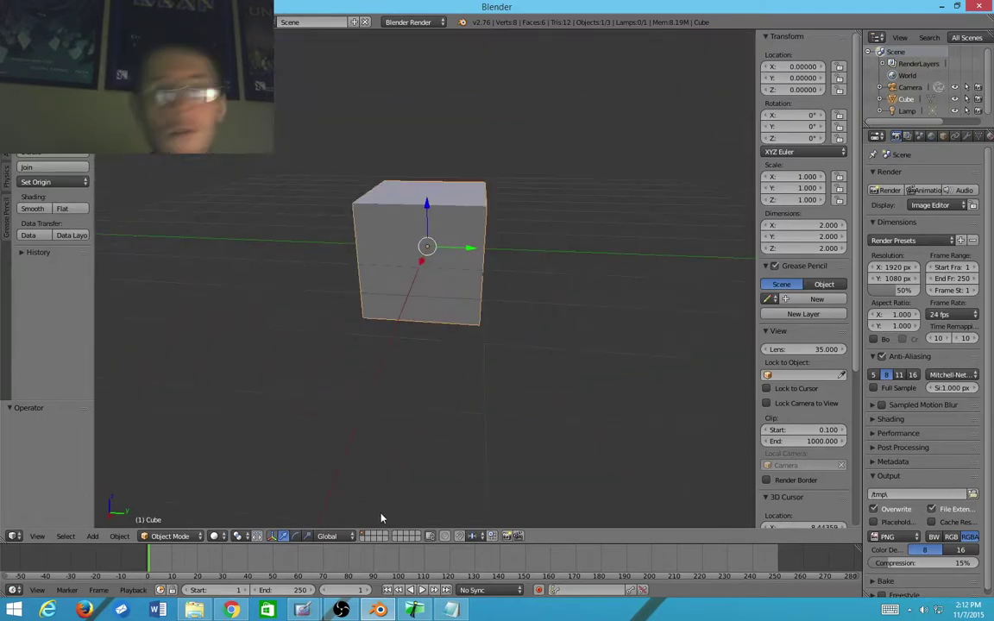
Step: Demonstrate panning the 3D View combined with zooming and orbiting to inspect the cube up close and from a distance
middle_click_drag(424, 511, 423, 522, "shift")
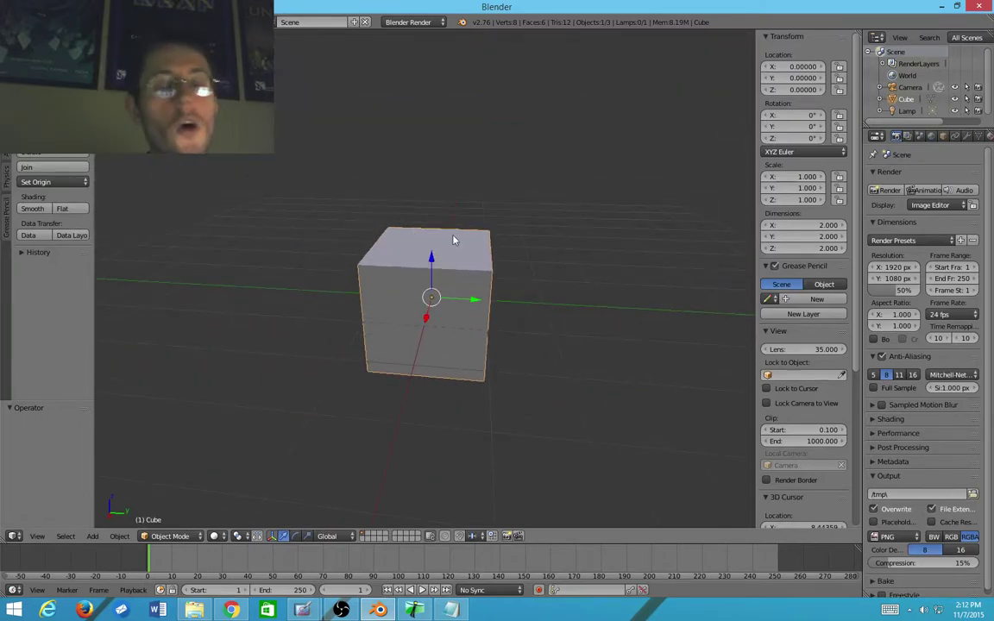
scroll(396, 213, "down", 1)
scroll(477, 173, "up", 7)
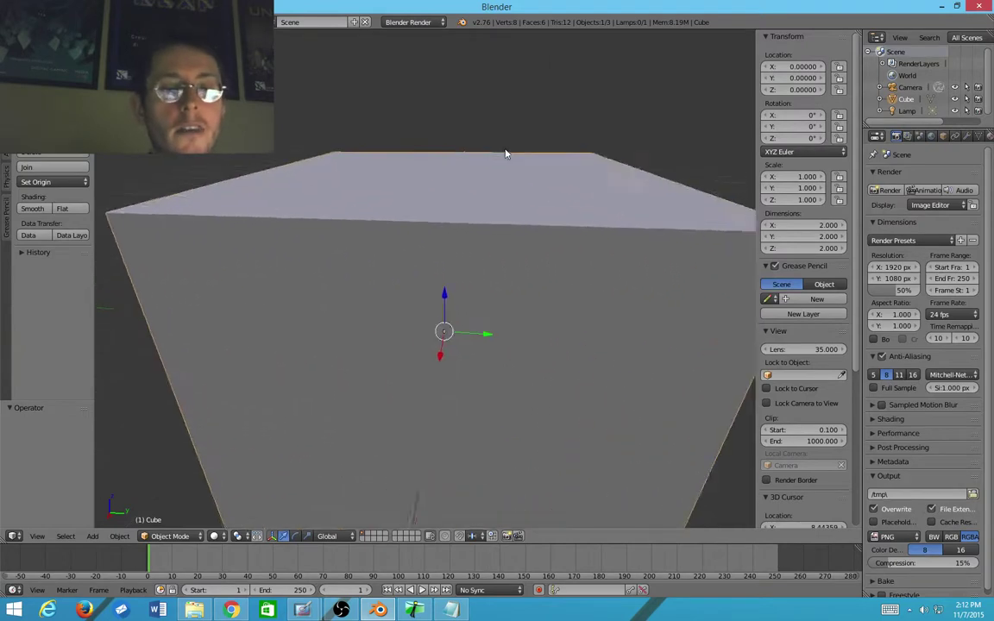
scroll(512, 149, "down", 4)
middle_click_drag(517, 177, 339, 328)
scroll(361, 322, "down", 8)
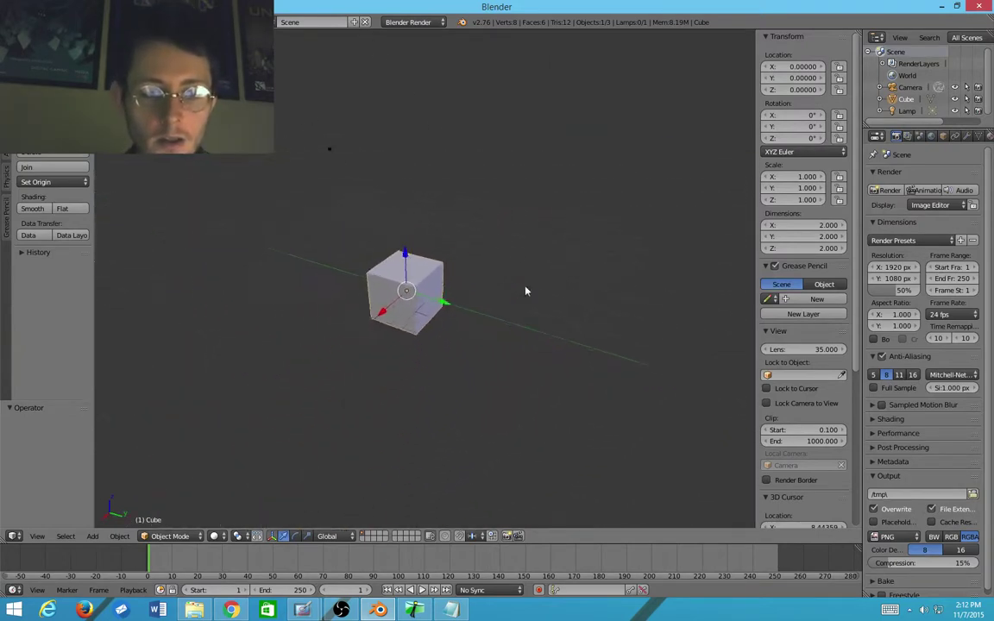
middle_click_drag(699, 405, 492, 293, "ctrl")
middle_click_drag(405, 295, 420, 215, "shift")
scroll(494, 291, "up", 4)
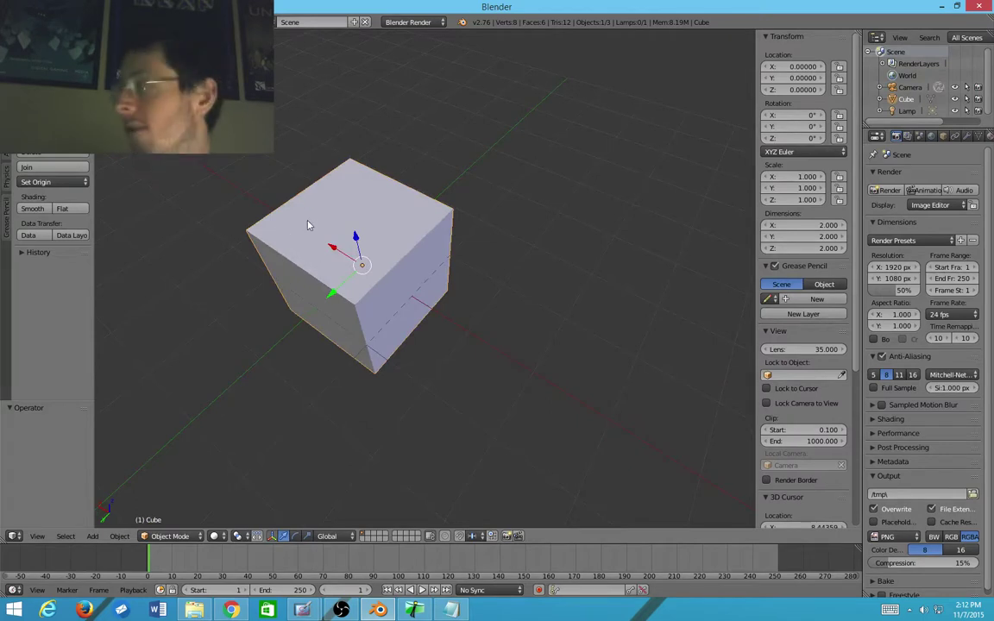
Step: Pan the cube toward the middle of the viewport and inspect it at ground level from several corners and distances
middle_click_drag(315, 246, 445, 247, "shift")
scroll(477, 382, "down", 4)
middle_click_drag(476, 382, 478, 316, "ctrl")
middle_click_drag(491, 269, 477, 240)
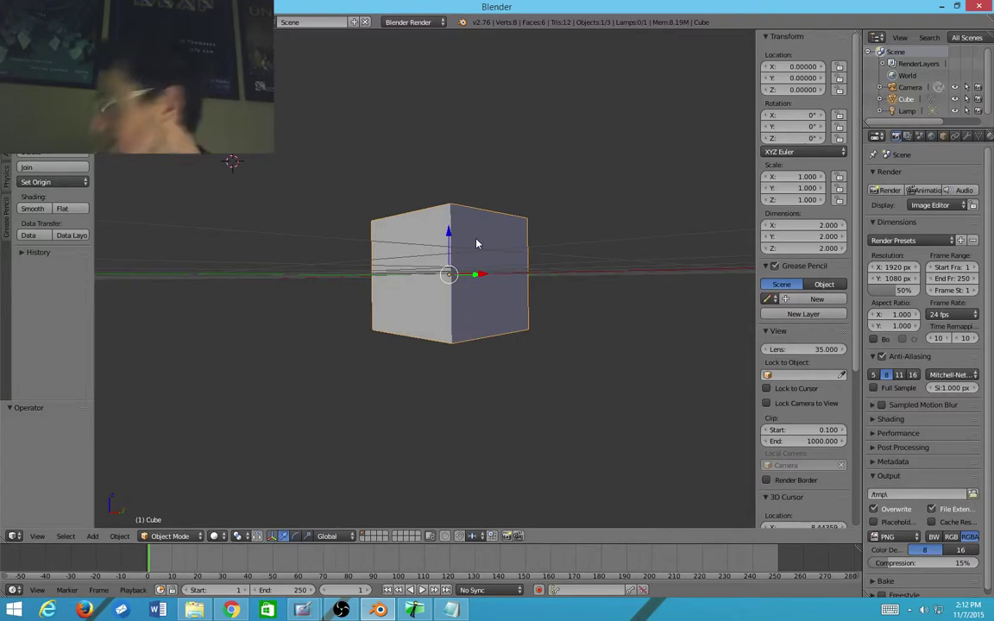
scroll(468, 313, "up", 2)
scroll(428, 330, "down", 3)
scroll(429, 312, "up", 2)
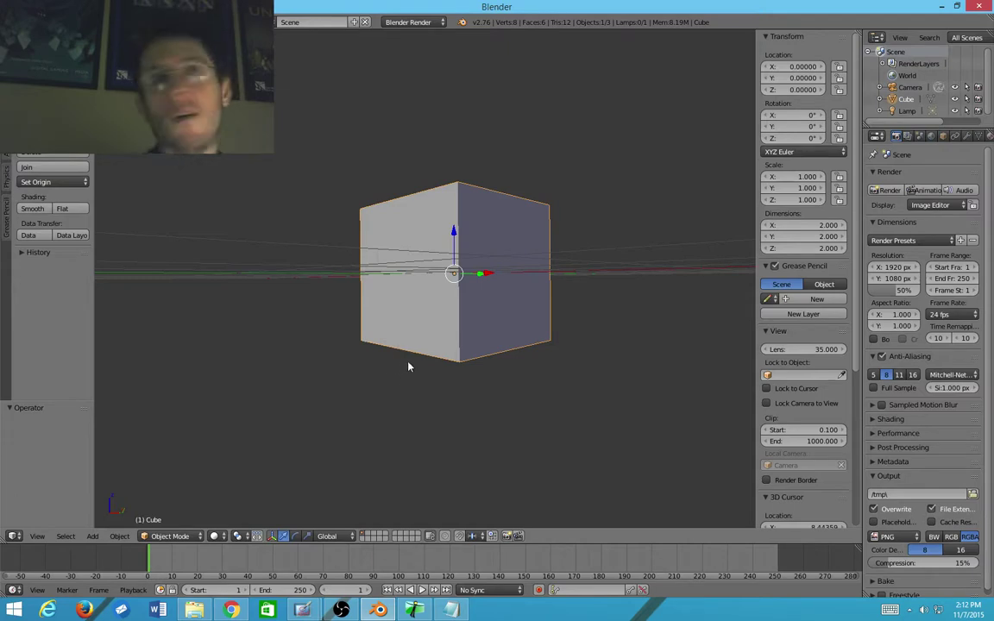
middle_click_drag(410, 343, 375, 370)
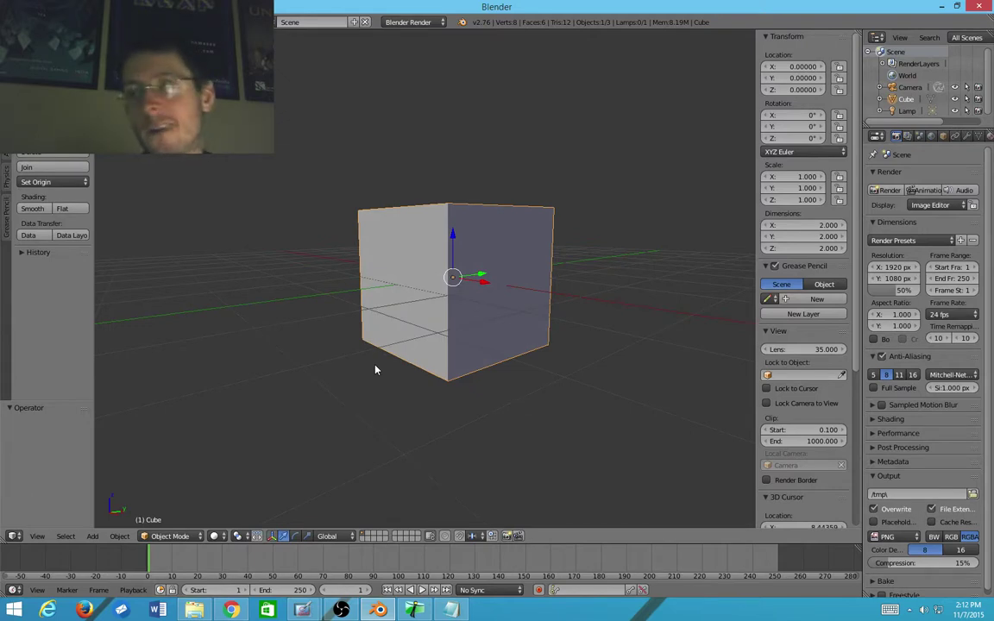
mouse_move(388, 382)
middle_mouse_down()
mouse_move(395, 406)
mouse_move(438, 390)
mouse_move(412, 349)
mouse_move(437, 373)
mouse_move(392, 346)
mouse_move(425, 277)
mouse_move(351, 304)
mouse_move(371, 362)
middle_mouse_up()
key("shift+z")
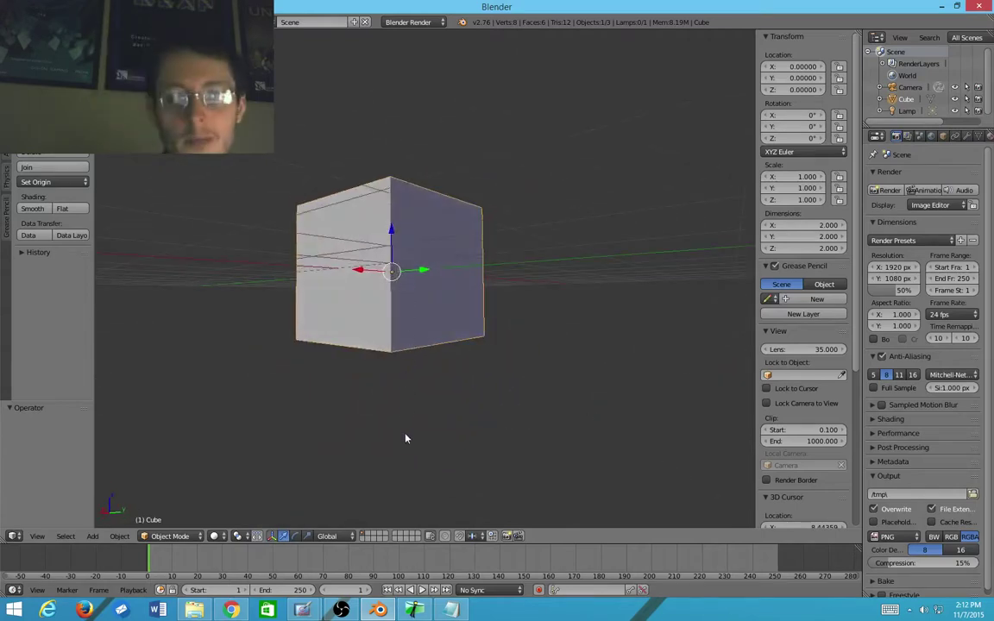
Step: List the viewport navigation controls in Notepad, ending with "zoom (scroll mmb)", and return to Blender, placing the 3D cursor beside the cube
left_click(450, 611)
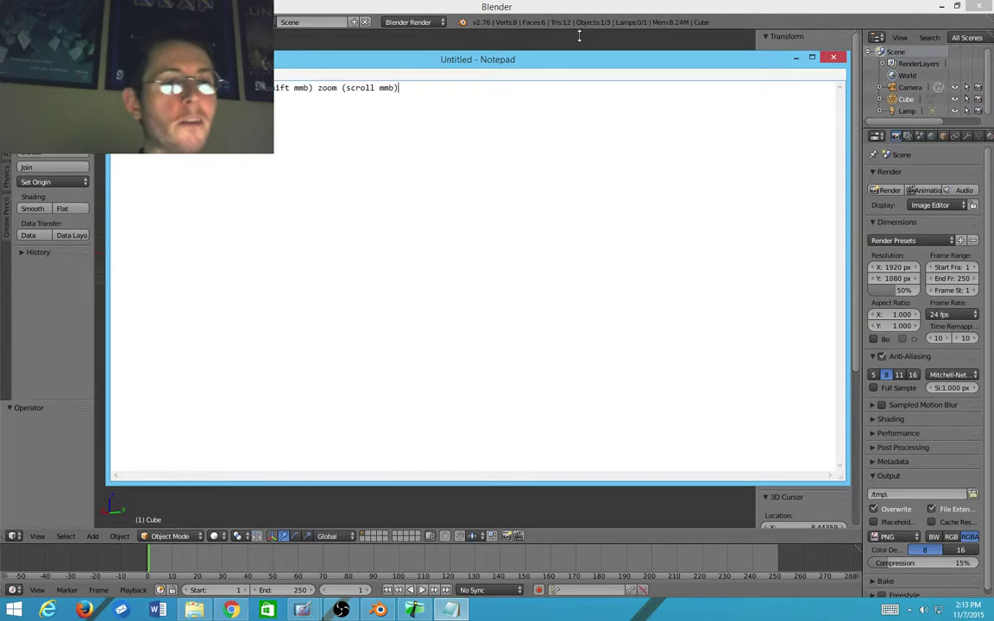
left_click(306, 526)
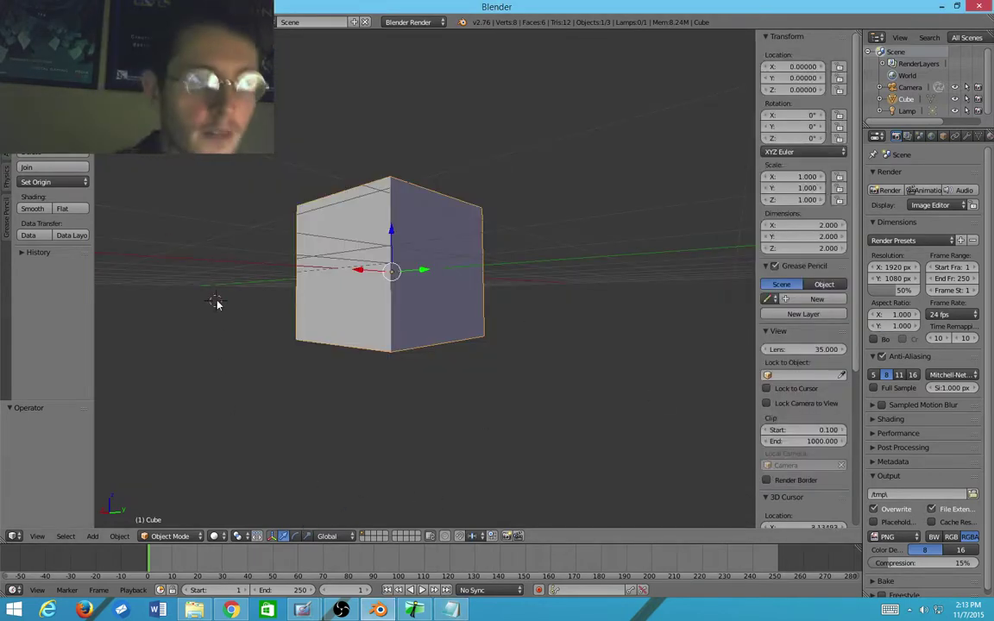
Step: Orbit around the cube to compare its position with the 3D cursor from above and from the side
middle_click_drag(373, 244, 457, 317)
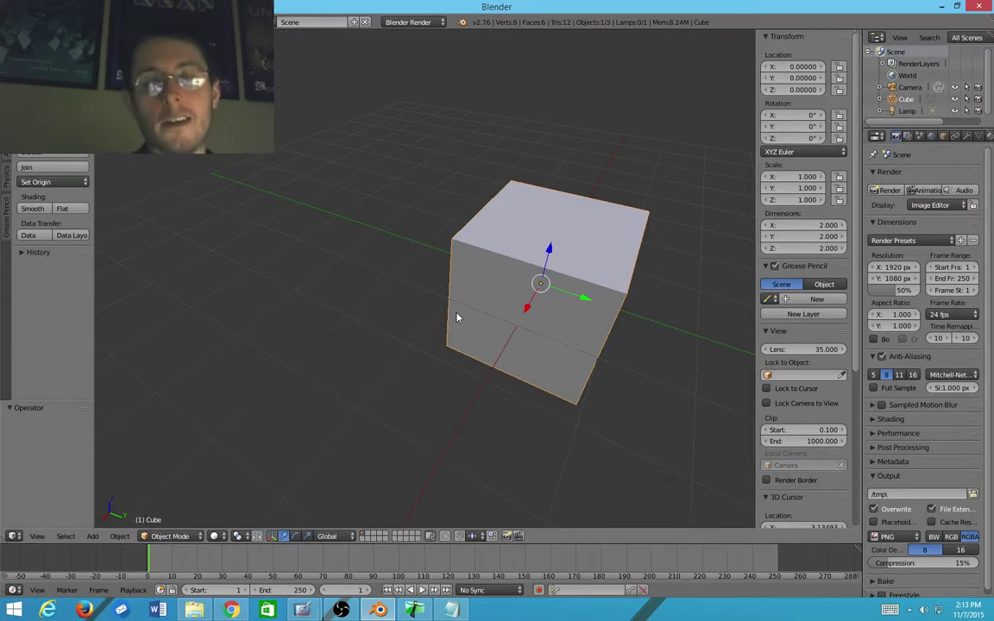
middle_click_drag(401, 213, 316, 277)
middle_click_drag(257, 394, 387, 269)
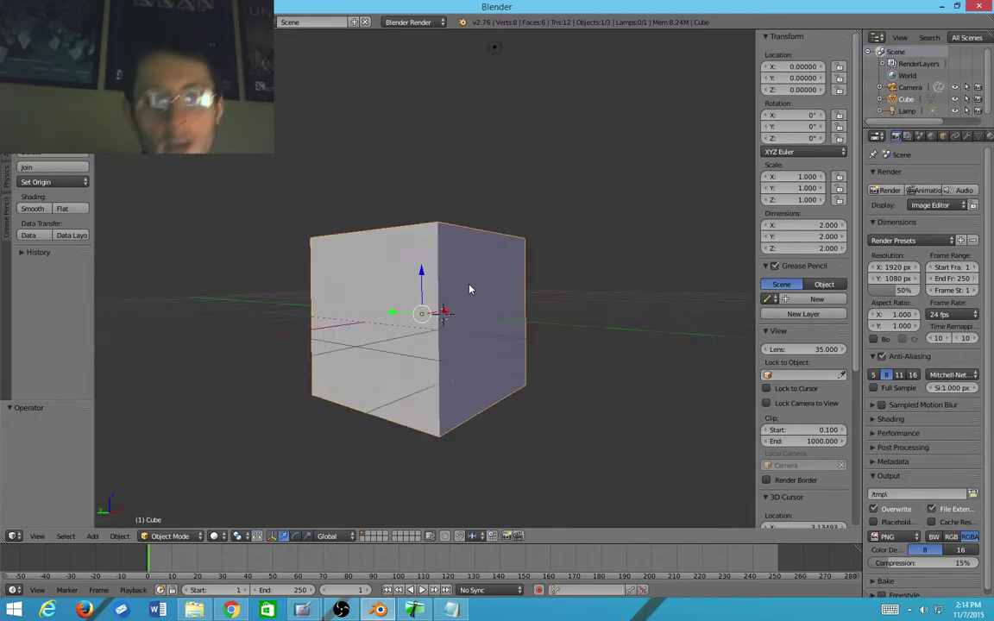
middle_click_drag(390, 281, 401, 305)
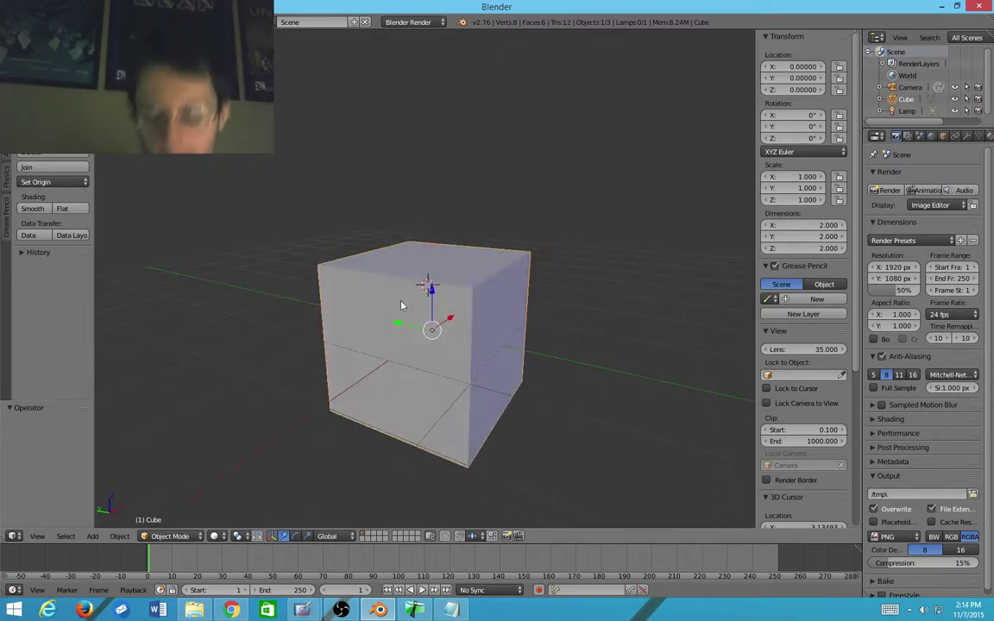
Step: Toggle the 3D View between perspective and orthographic projection, comparing the cube from two angles and finishing in perspective
key("KP_5")
key("KP_5")
key("KP_5")
key("KP_5")
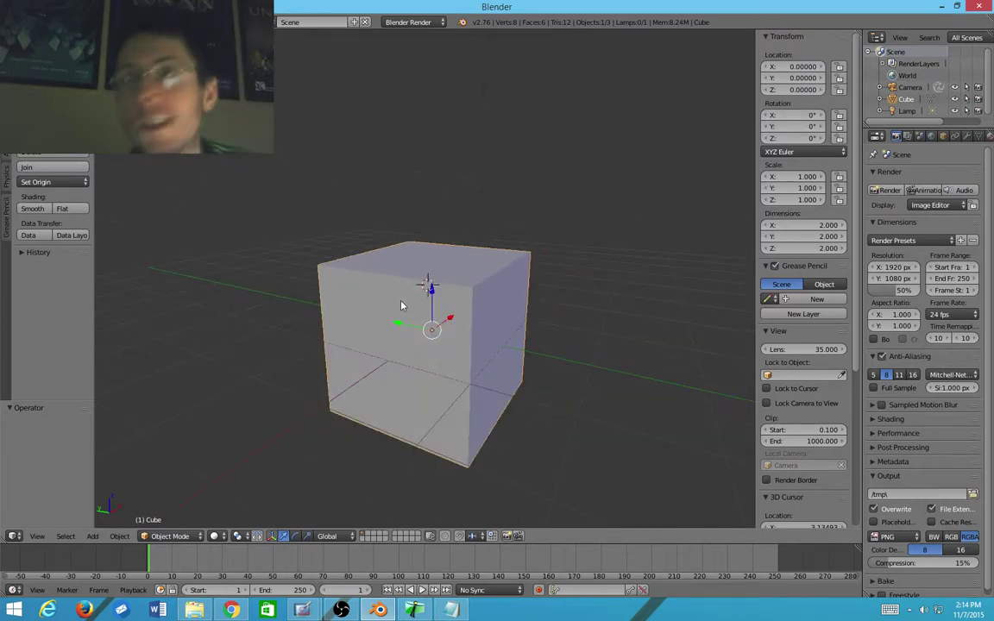
key("KP_5")
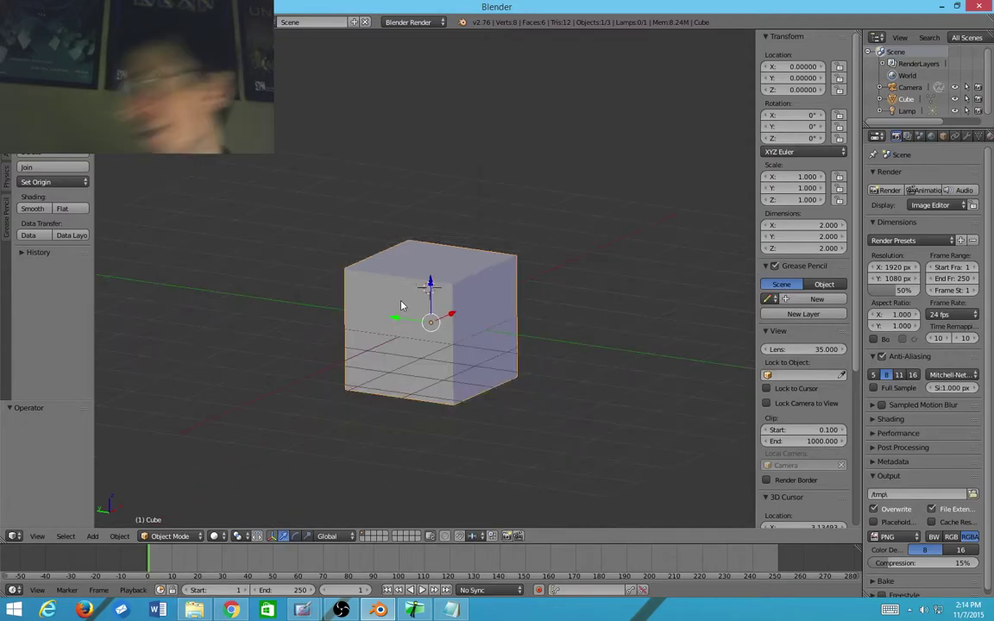
middle_click_drag(411, 308, 435, 393)
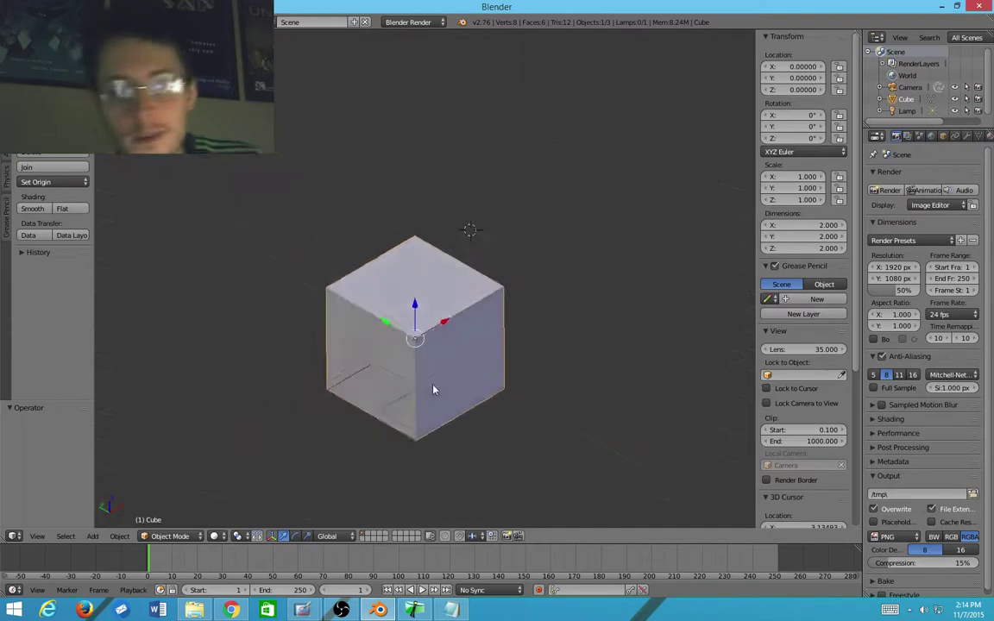
key("KP_5")
key("KP_5")
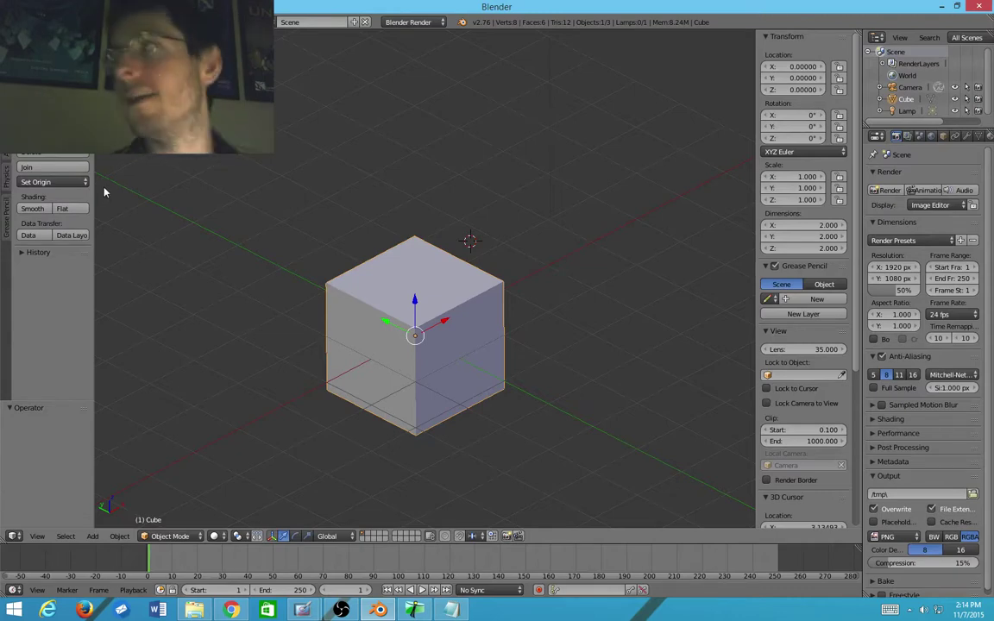
Step: Show the cube in the axis-aligned top view, orbiting to a free angle between repeats
key("KP_1")
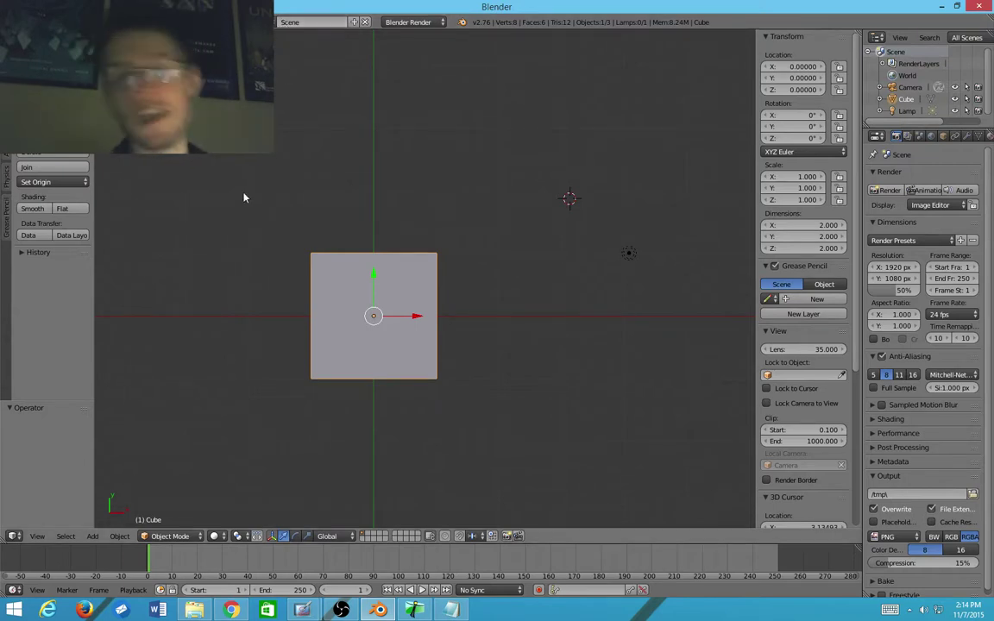
middle_click_drag(245, 195, 395, 160)
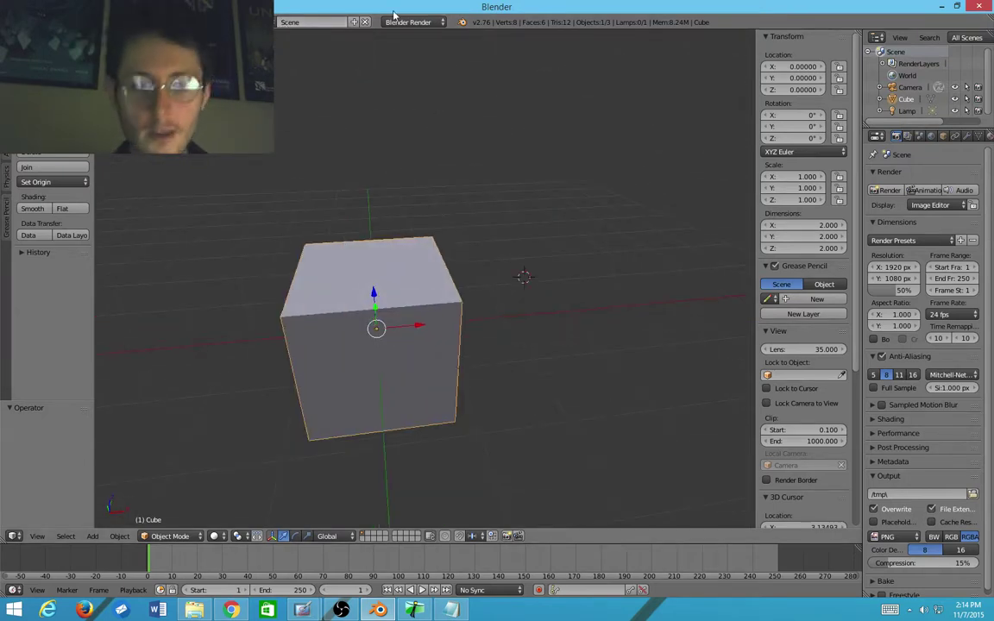
middle_click_drag(361, 458, 403, 363)
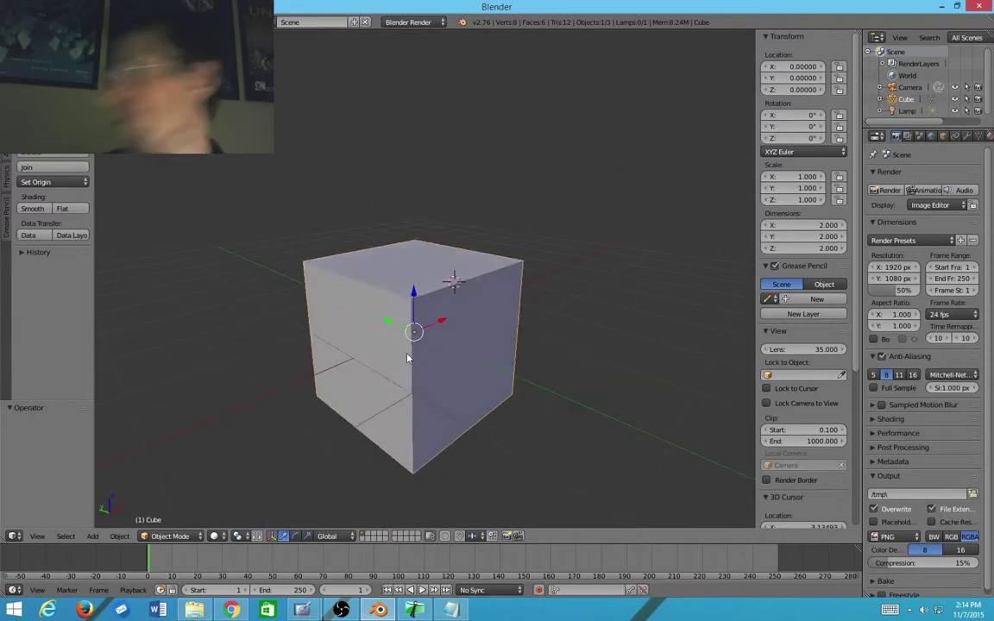
key("KP_7")
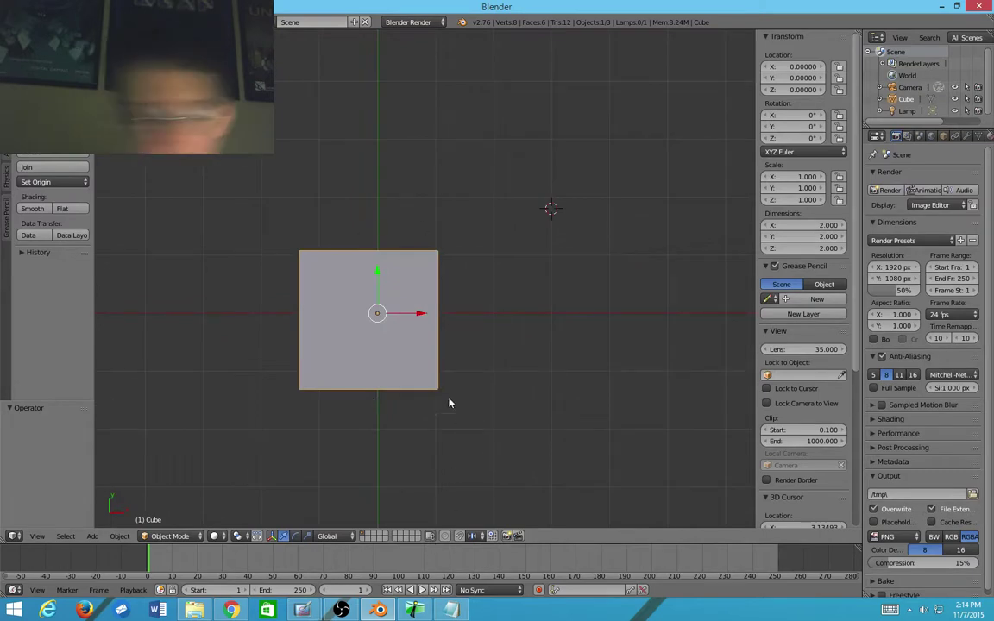
middle_click_drag(448, 402, 505, 337)
key("KP_7")
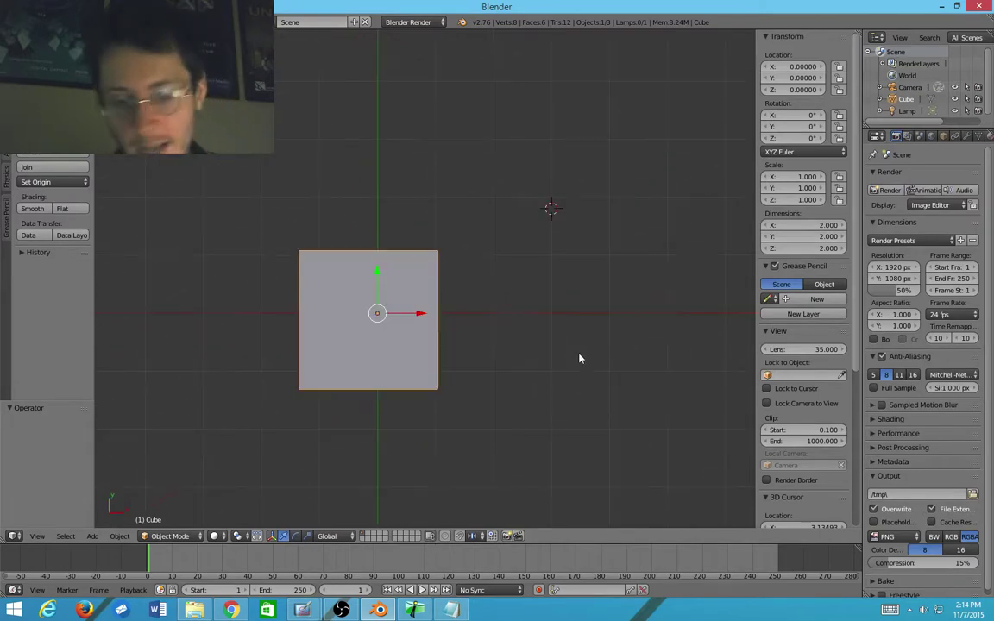
Step: Cycle the 3D View through the front, right and top views of the cube, ending on the right view
key("KP_1")
key("KP_3")
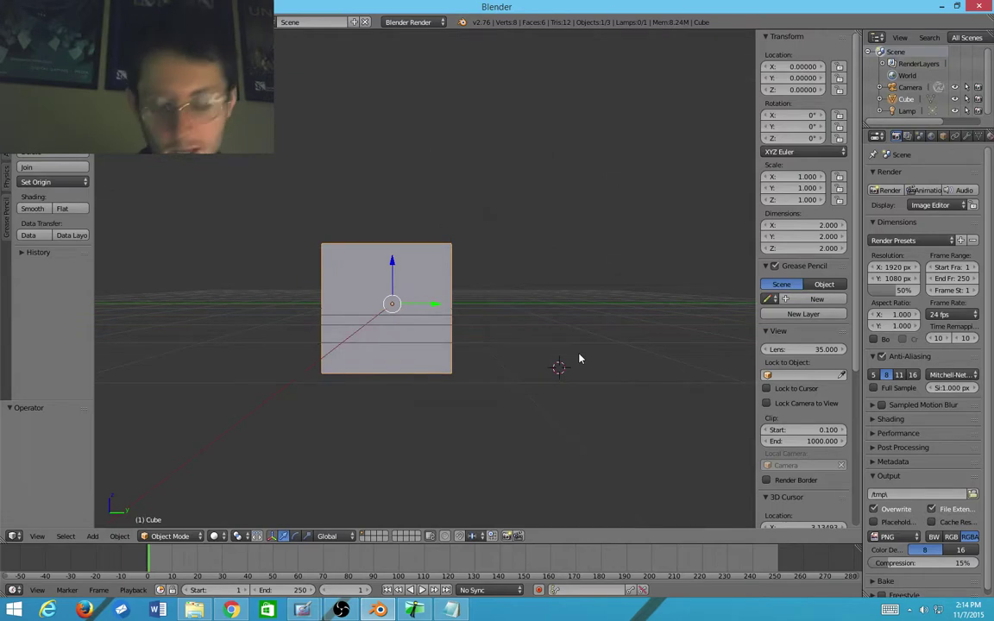
key("KP_7")
key("KP_1")
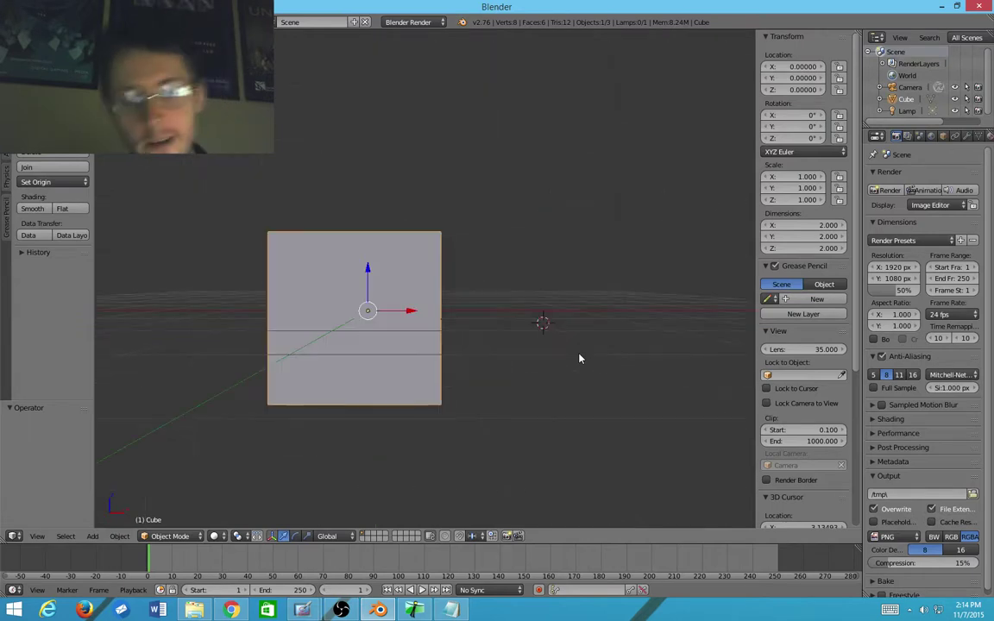
key("KP_3")
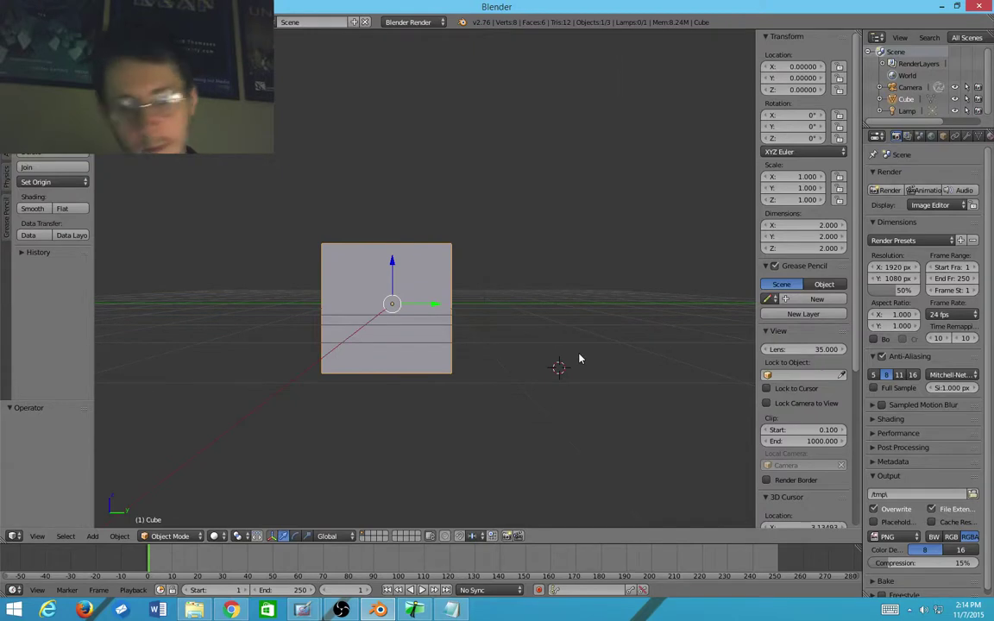
Step: Switch the 3D View between the top and bottom views of the cube, ending on the bottom view
key("KP_7")
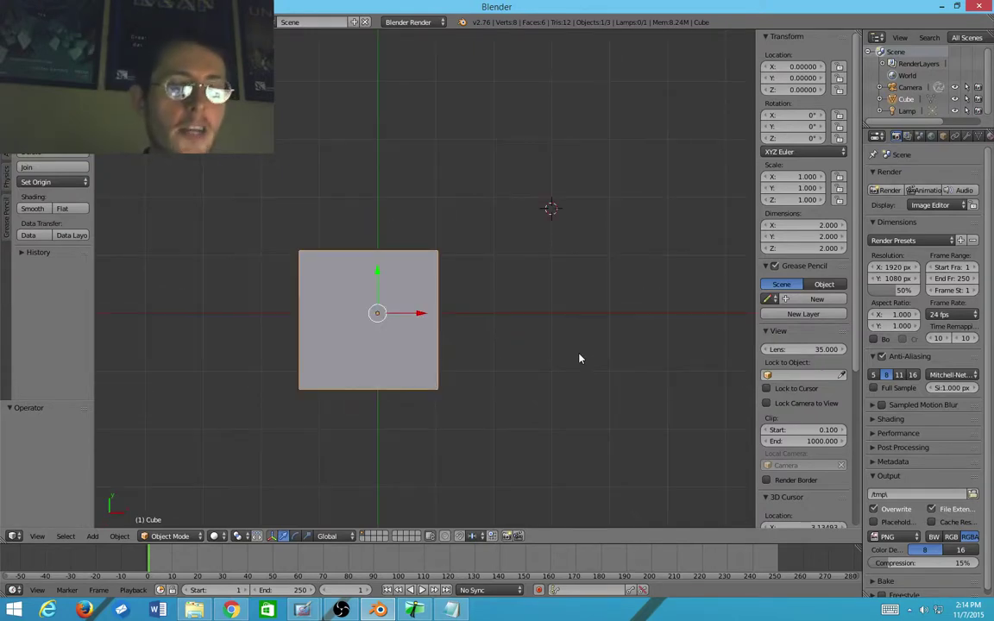
key("ctrl+KP_7")
key("KP_7")
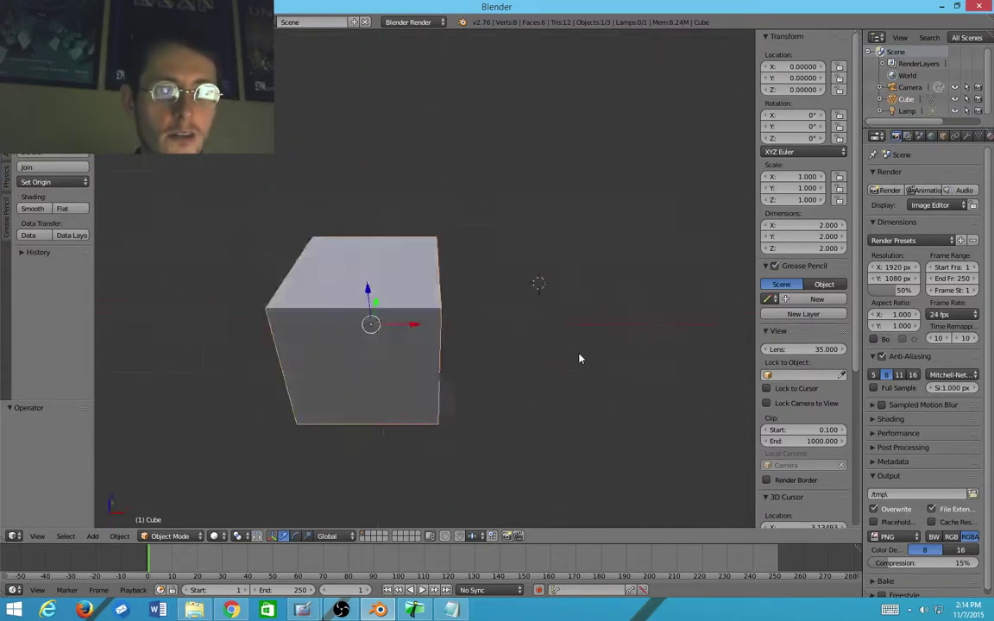
key("ctrl+KP_7")
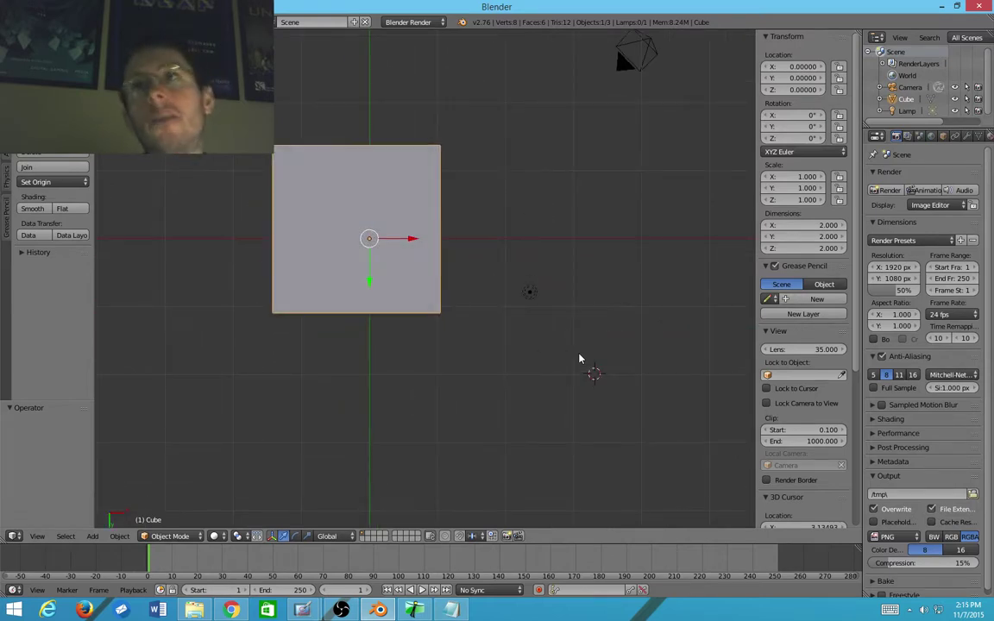
Step: Compare the cube's front and back views and its right and left views, ending on the left view
key("KP_1")
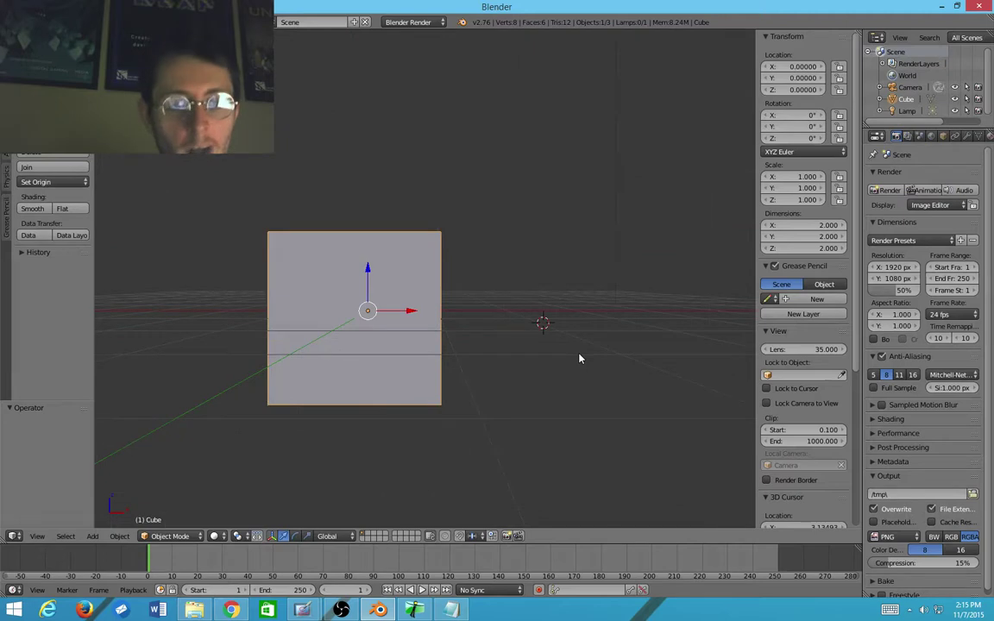
key("ctrl+KP_1")
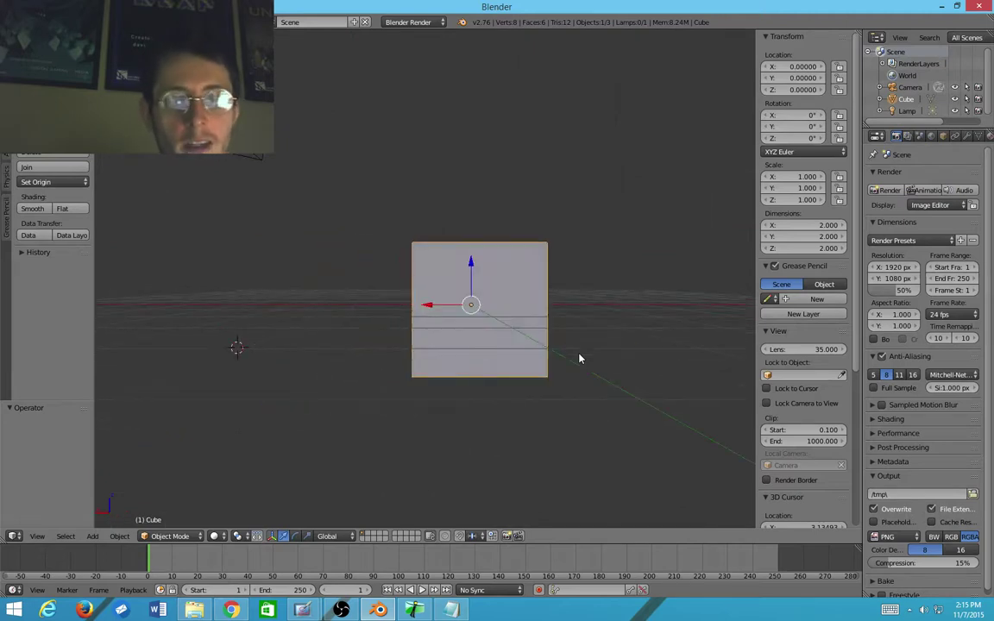
key("KP_3")
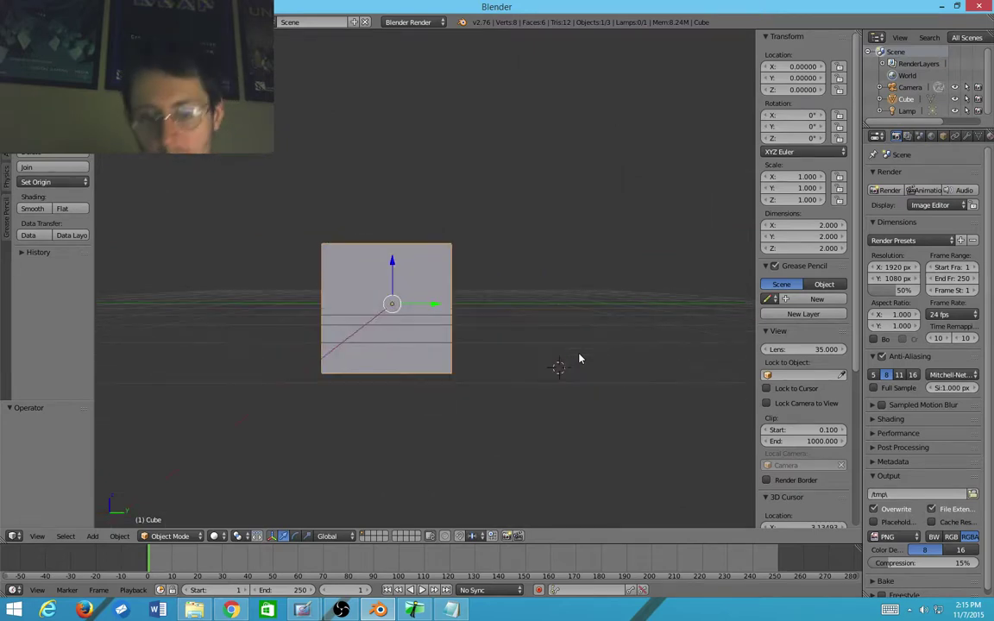
key("ctrl+KP_3")
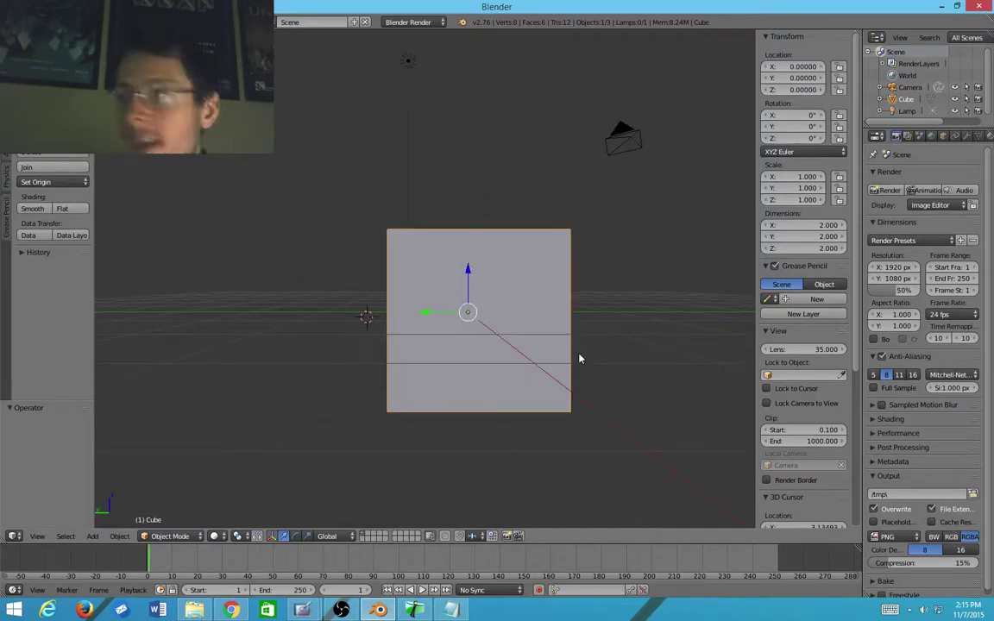
key("KP_3")
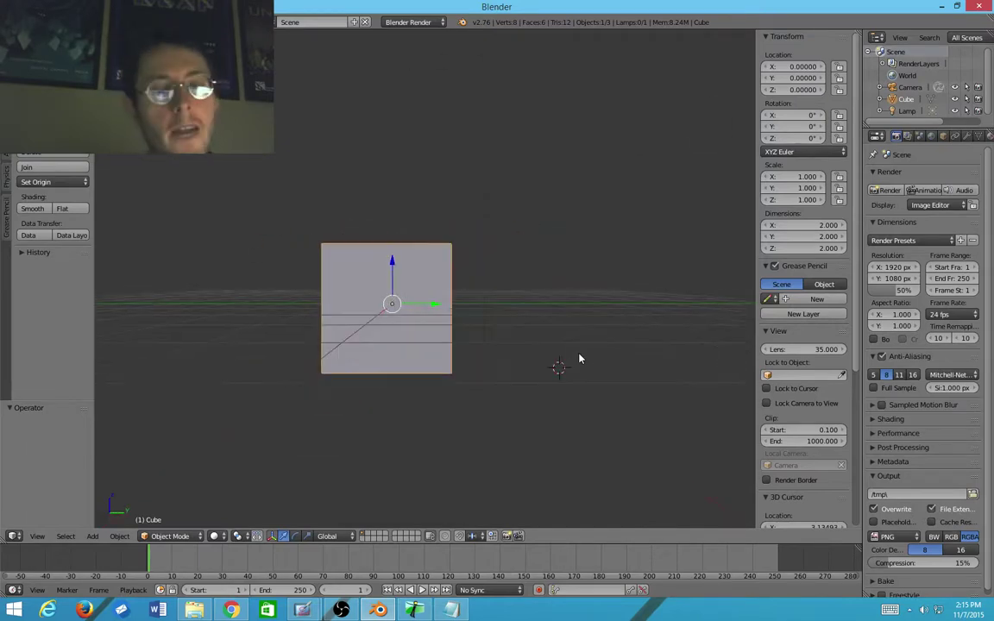
key("ctrl+KP_3")
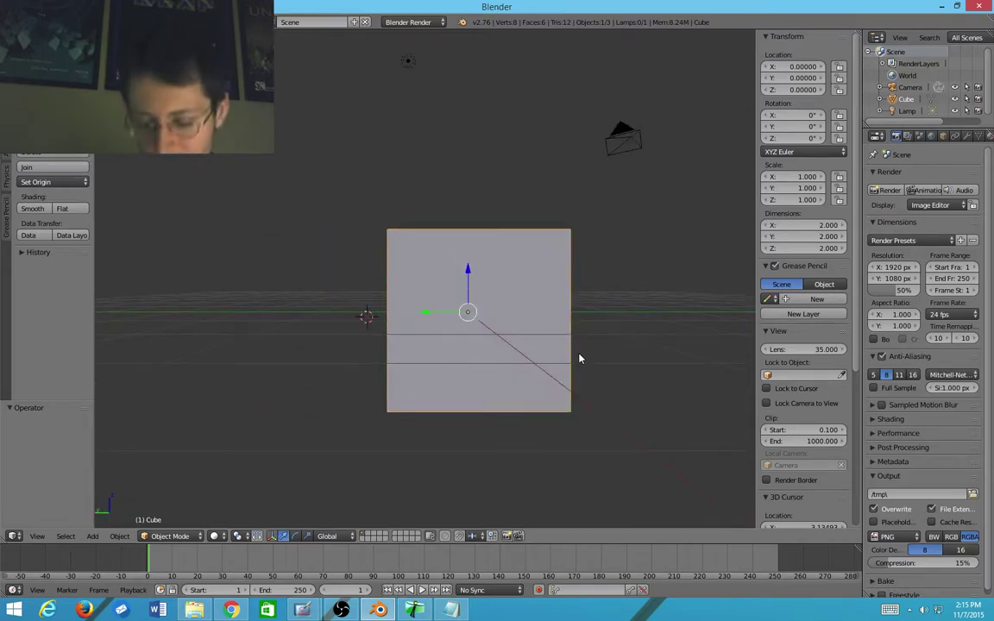
Step: Orbit to a free perspective angle above the cube and zoom in and out on it
key("KP_5")
middle_click_drag(471, 326, 365, 358)
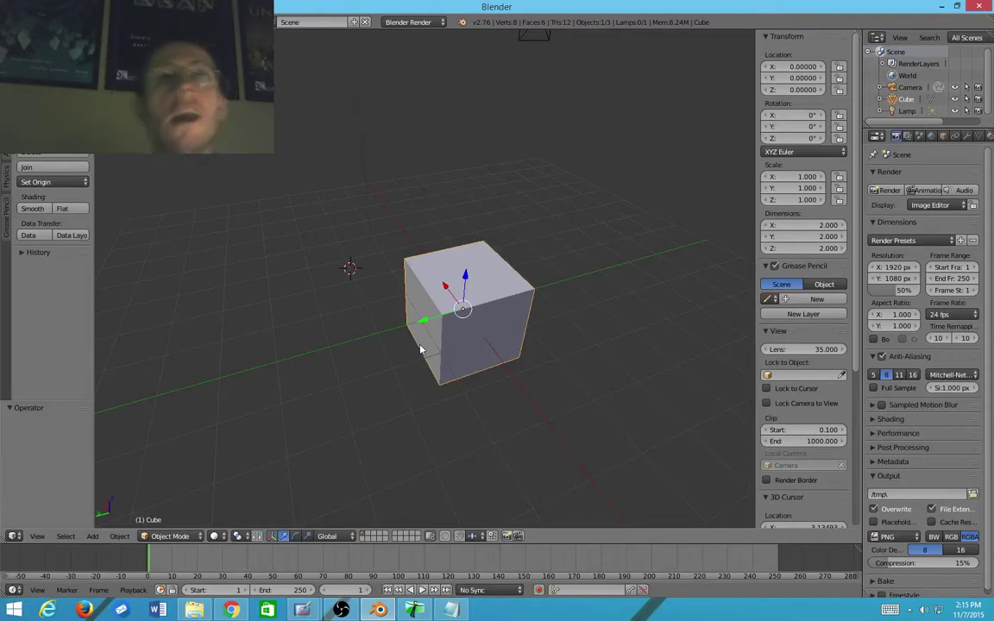
scroll(421, 348, "up", 2)
scroll(421, 349, "down", 6)
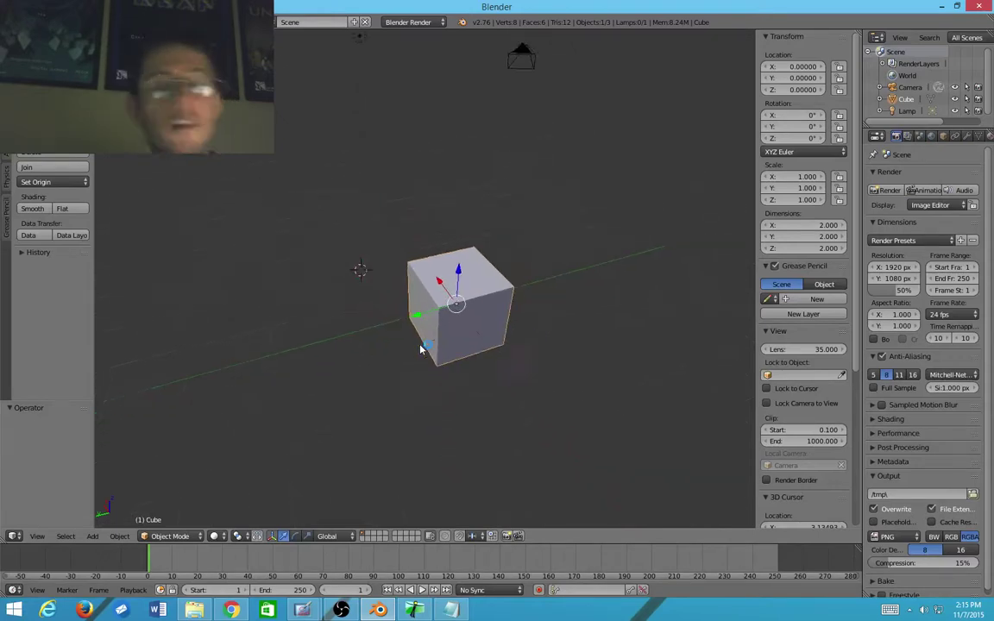
scroll(421, 348, "down", 2)
scroll(421, 348, "up", 4)
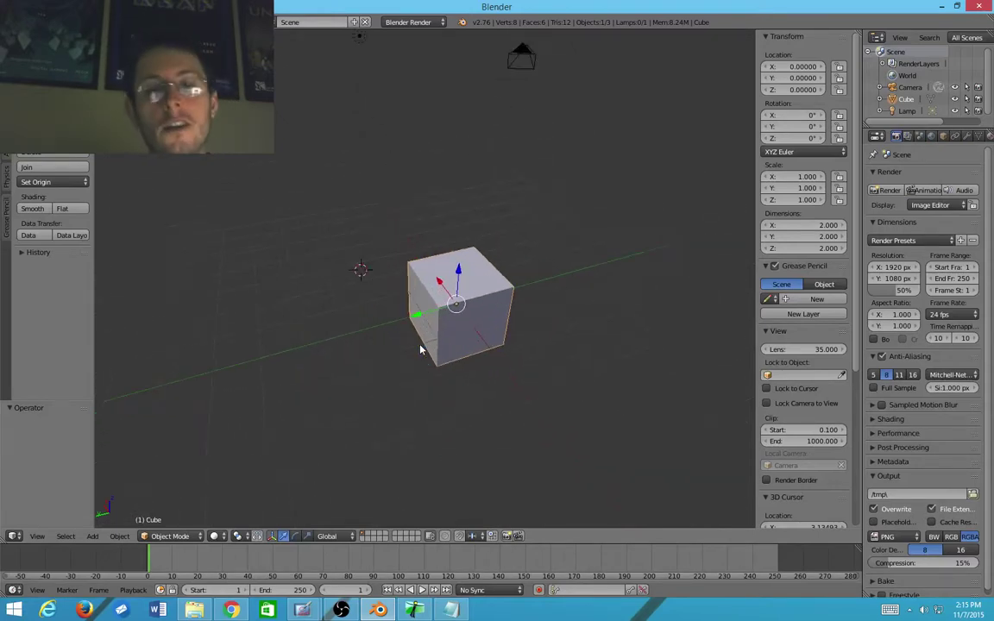
scroll(421, 348, "down", 2)
scroll(421, 348, "up", 2)
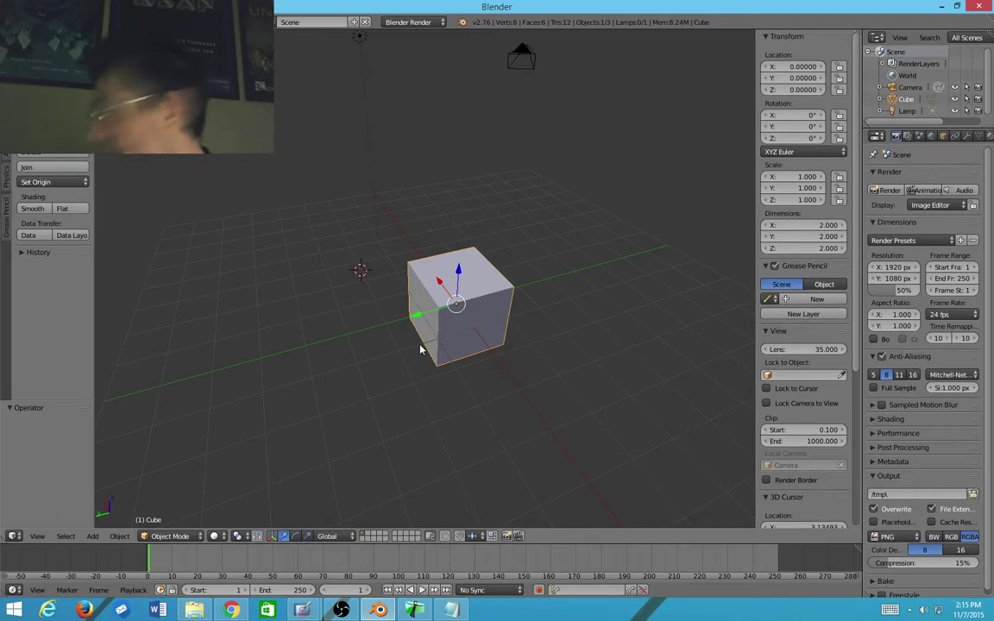
Step: Orbit the view in fixed increments over the top of the cube and back down to its side, repeating the sweep
key("KP_8")
key("KP_8")
key("KP_8")
key("KP_8")
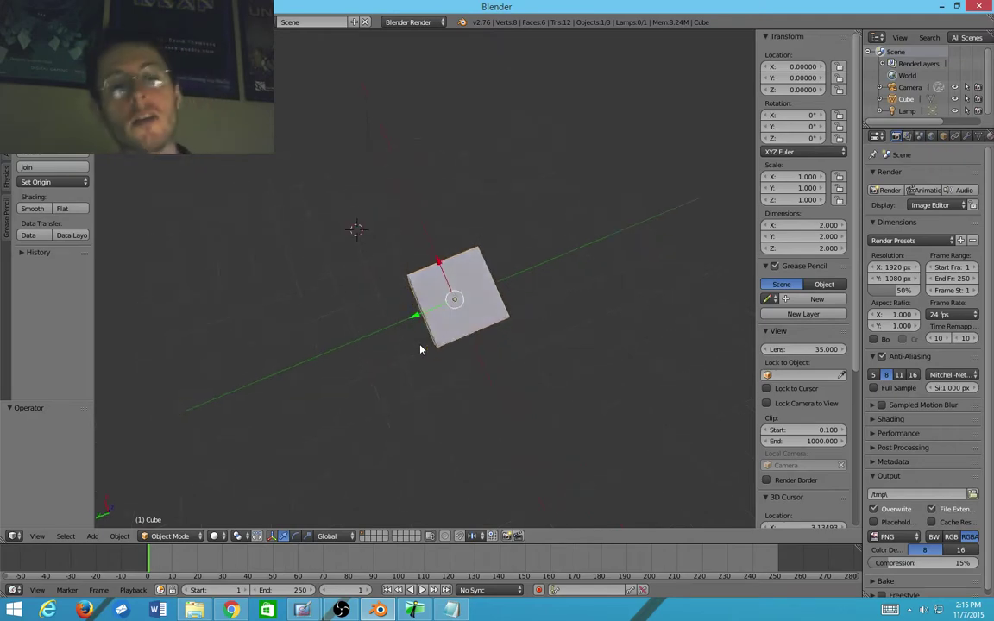
key("KP_2")
key("KP_2")
key("KP_2")
key("KP_2")
key("KP_2")
key("KP_2")
key("KP_2")
key("KP_2")
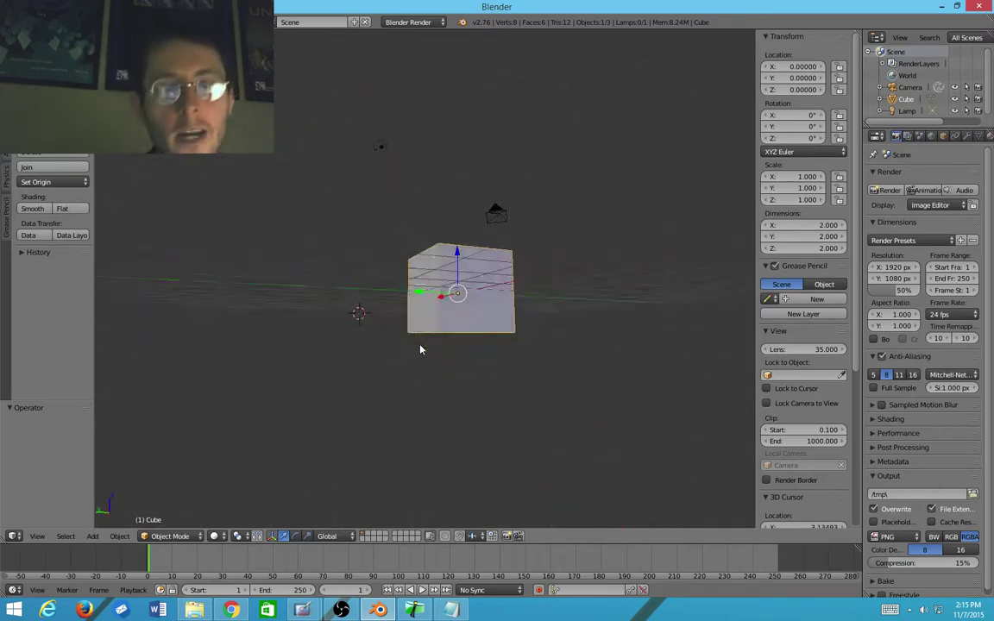
key("KP_8")
key("KP_8")
key("KP_8")
key("KP_8")
key("KP_8")
key("KP_8")
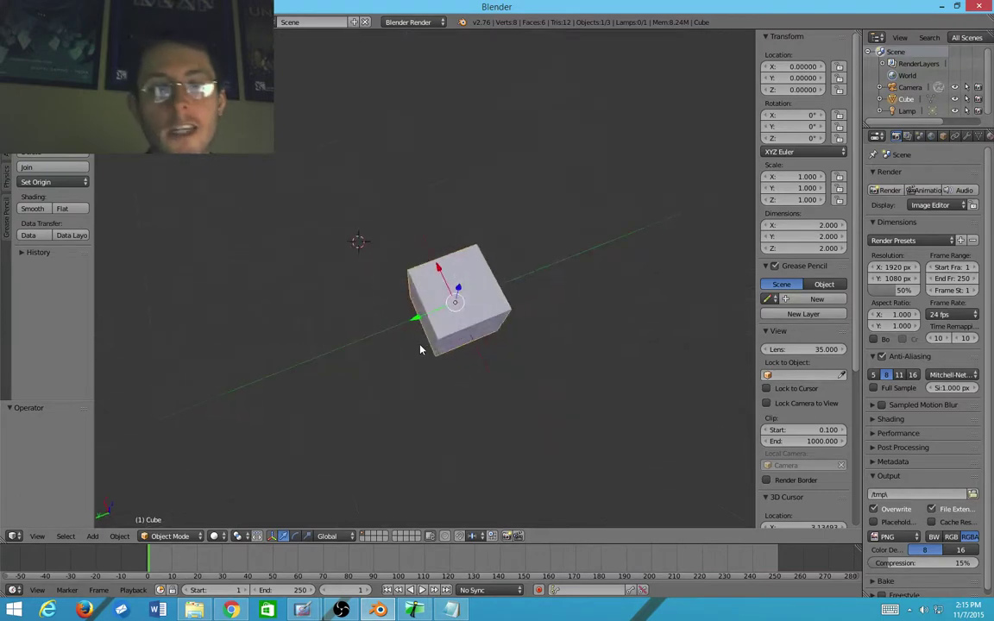
key("KP_2")
key("KP_2")
key("KP_2")
key("KP_2")
Step: Orbit the view sideways around the cube in fixed increments and return to a raised free angle
key("KP_6")
key("KP_4")
key("KP_4")
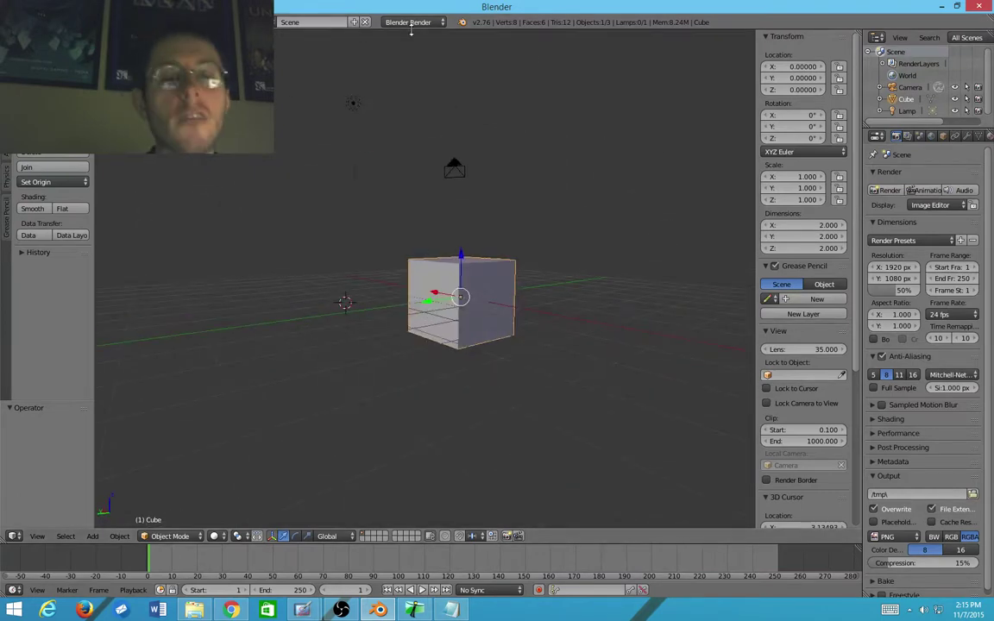
middle_click_drag(432, 252, 416, 302)
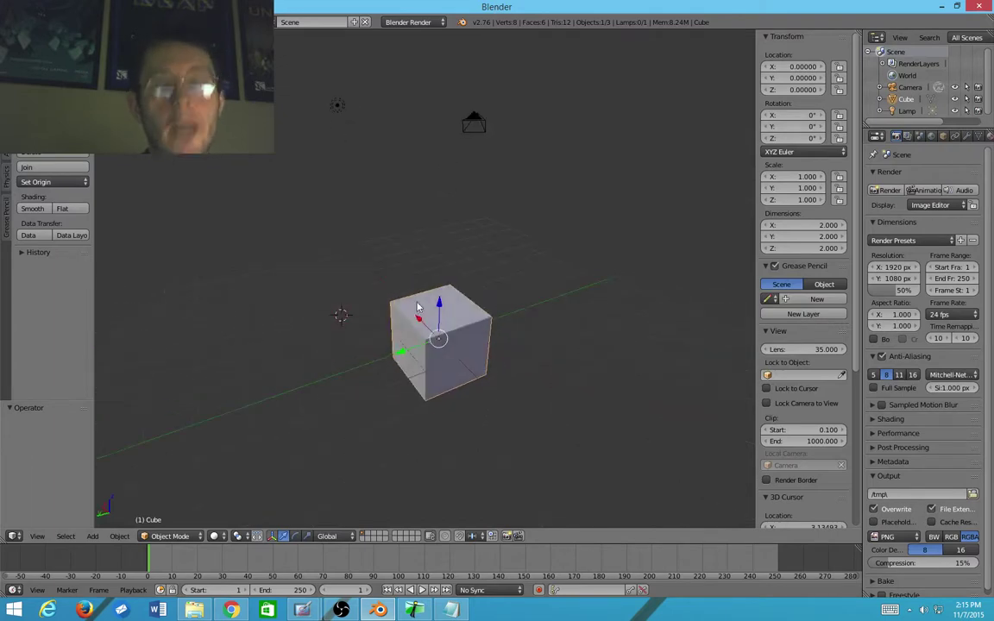
Step: Roll the view in steps to one side and back, and pan it in increments around the cube
key("shift+KP_6")
key("shift+KP_6")
key("shift+KP_6")
key("shift+KP_4")
key("shift+KP_4")
key("shift+KP_4")
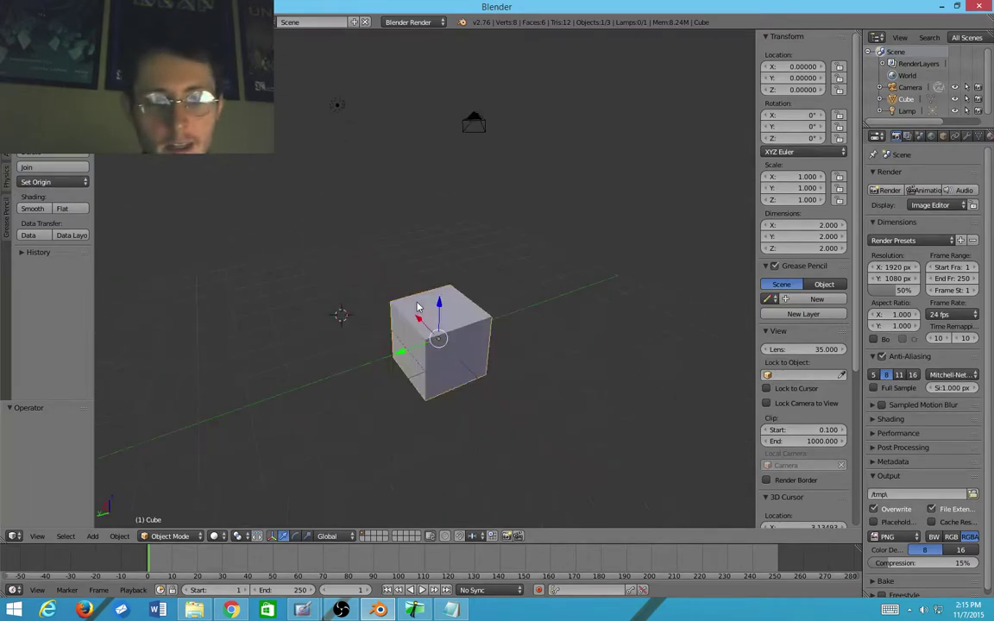
key("ctrl+KP_6")
key("ctrl+KP_6")
middle_click_drag(418, 308, 417, 307)
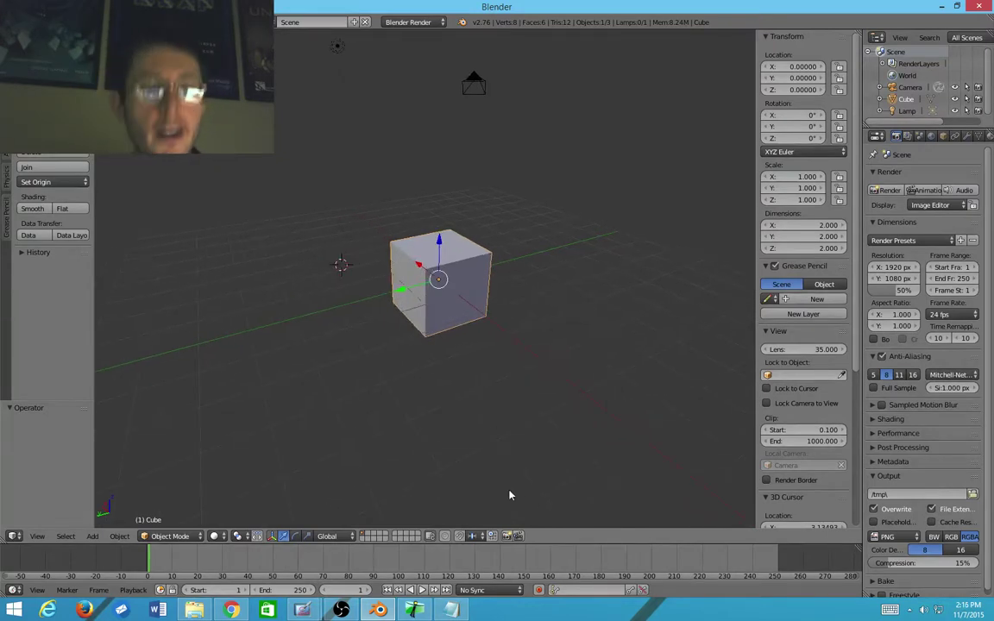
Step: Zoom in and out on the cube, orbit around it and pan until it is out of view
scroll(509, 496, "up", 10)
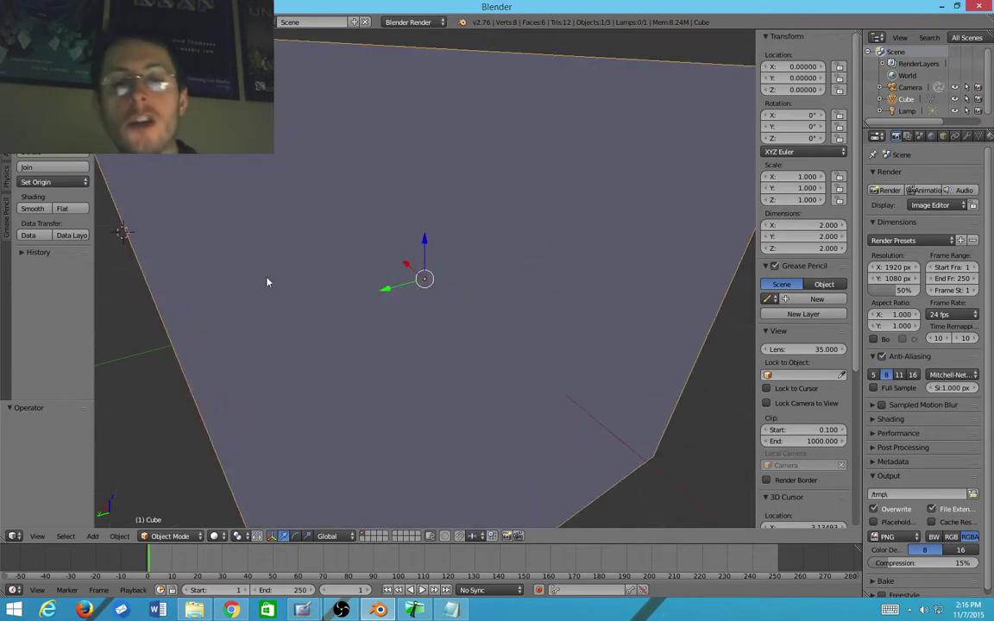
middle_click_drag(268, 282, 493, 328)
scroll(381, 318, "down", 6)
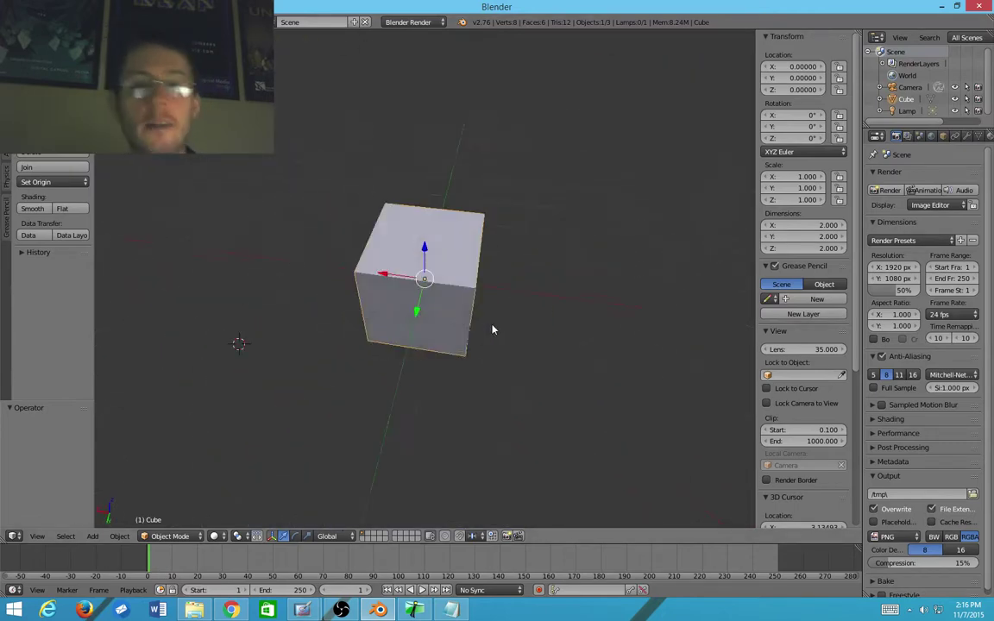
middle_click_drag(554, 264, 234, 218, "shift")
scroll(484, 287, "down", 7)
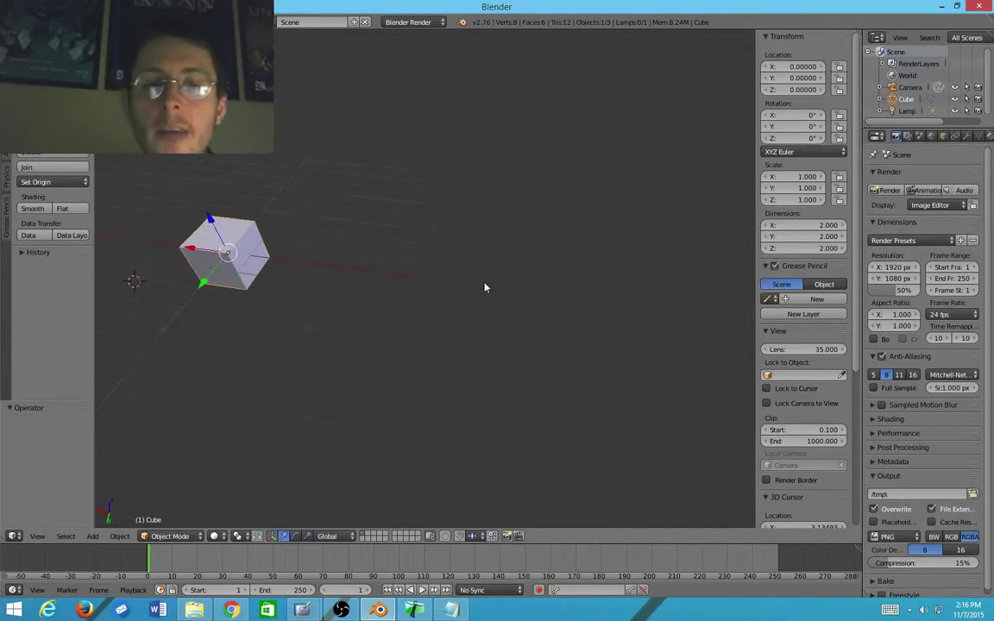
middle_click_drag(505, 283, 136, 280, "shift")
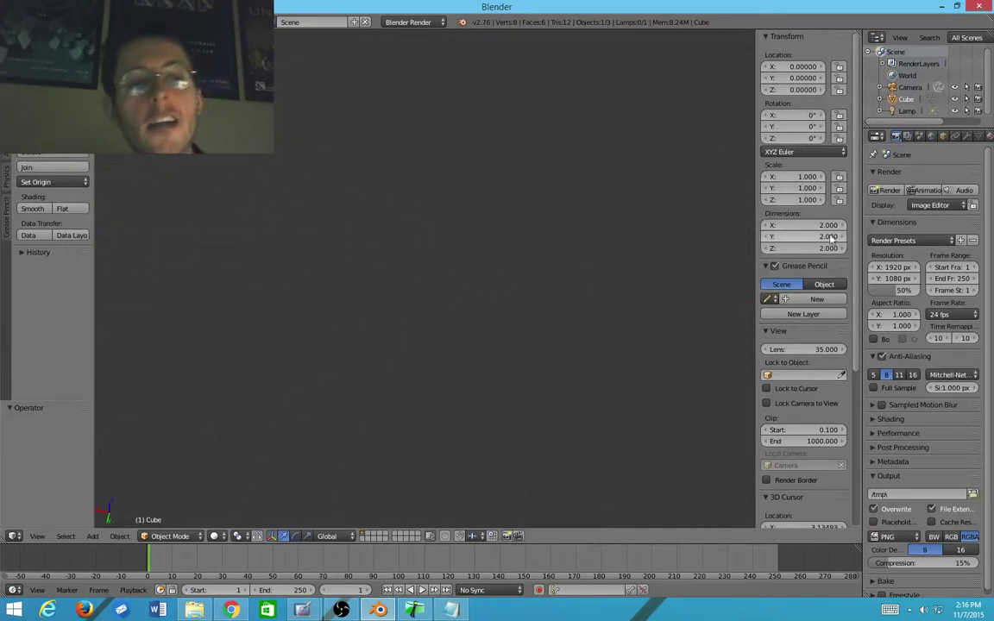
Step: Show the 3D cursor's location settings, orbit through the empty space and center the view on the 3D cursor
scroll(830, 237, "down", 3)
middle_click_drag(590, 211, 464, 355)
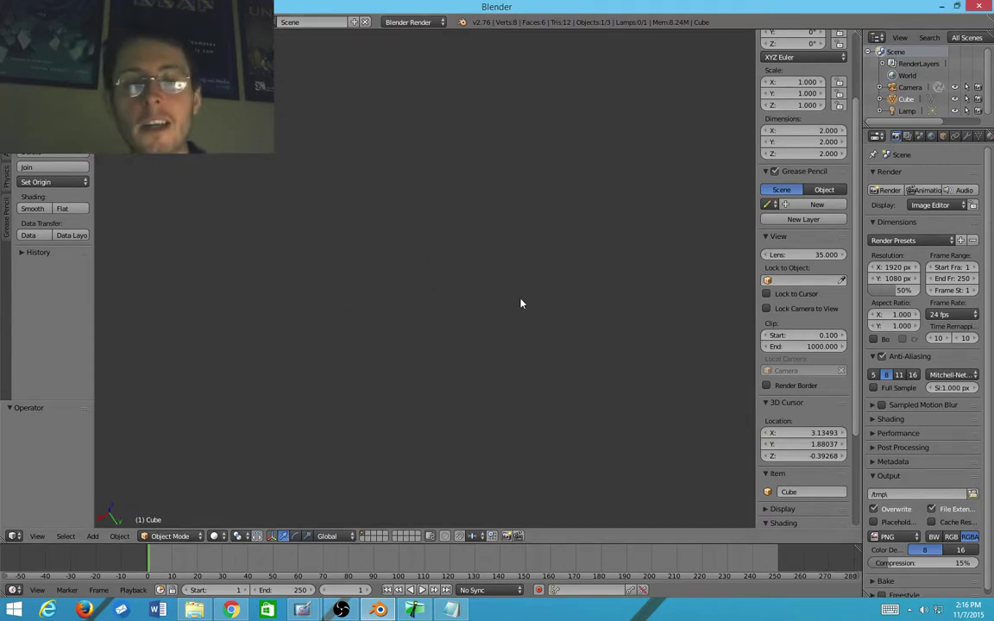
middle_click_drag(521, 303, 377, 385)
middle_click_drag(328, 324, 313, 325)
scroll(313, 324, "down", 8)
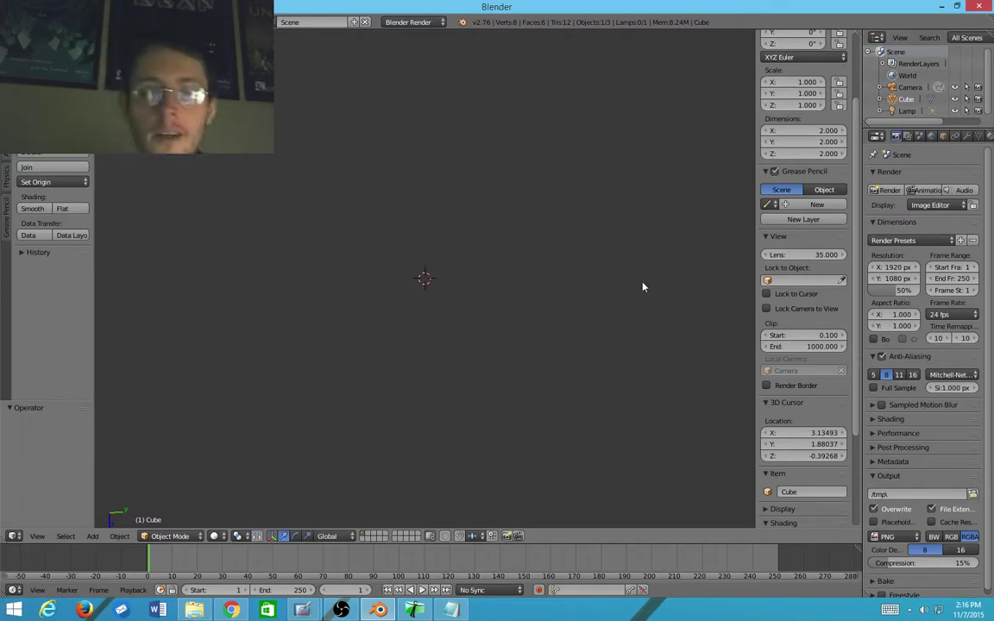
Step: Select the Camera by name from the scene's object list and frame it together with the cube and lamp
left_click(911, 88)
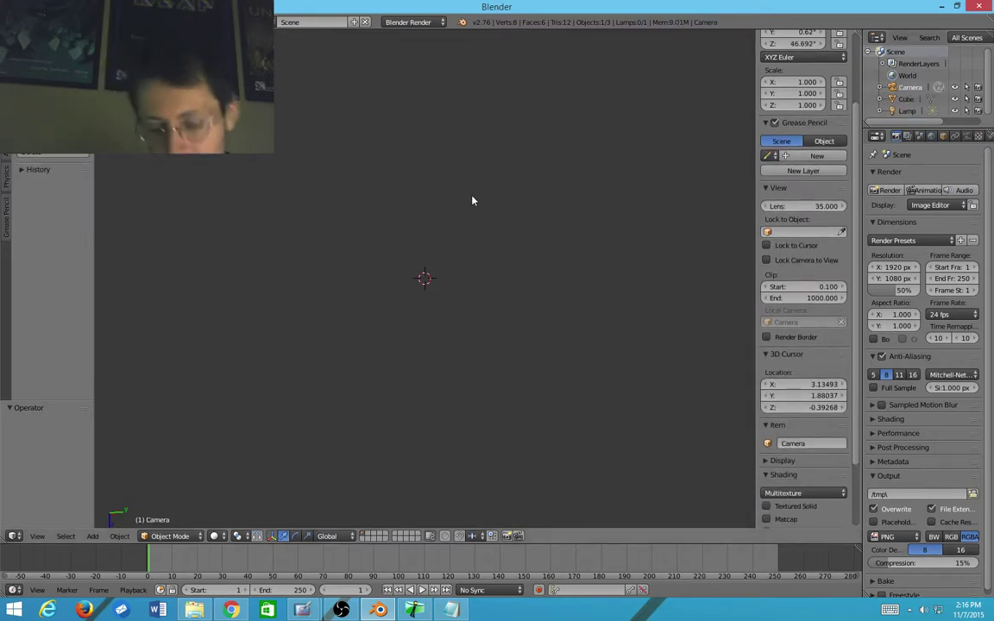
scroll(472, 200, "down", 3)
scroll(432, 215, "down", 4)
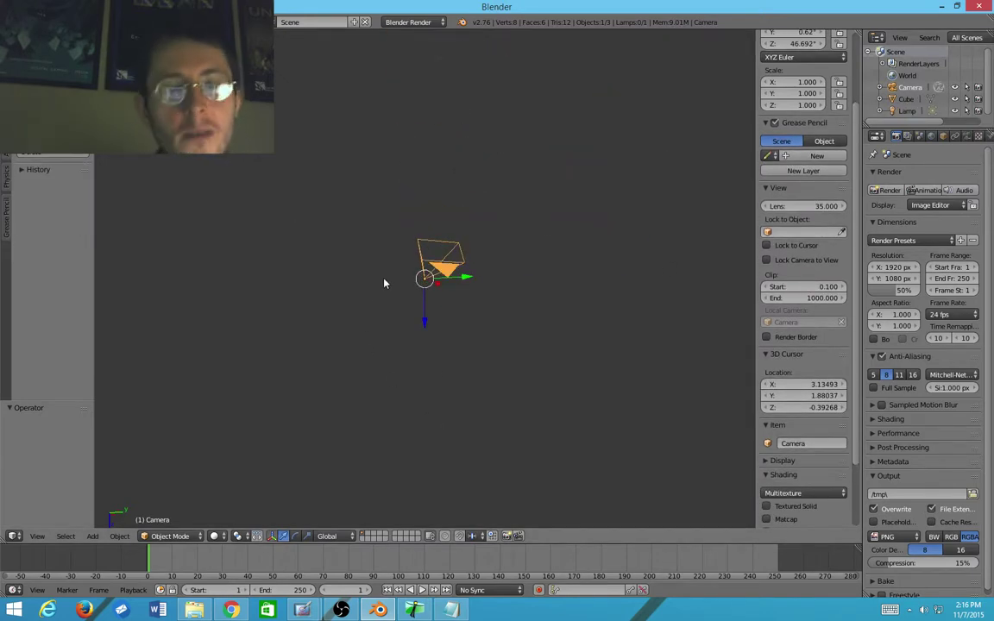
middle_click_drag(385, 283, 466, 279)
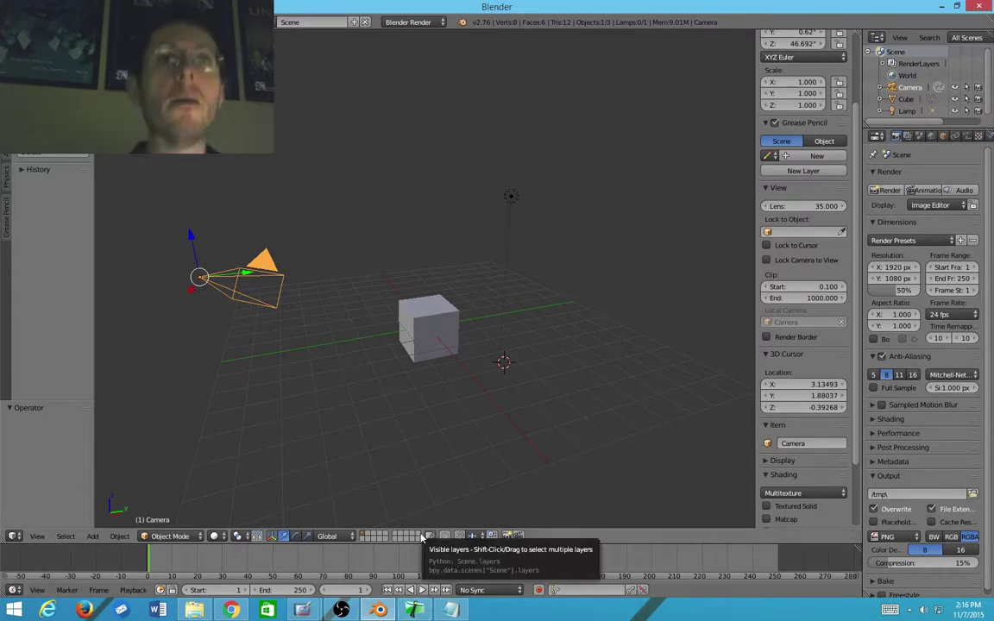
Step: Look through the camera, toggling its view off and back on, and render a still image of the cube
key("KP_0")
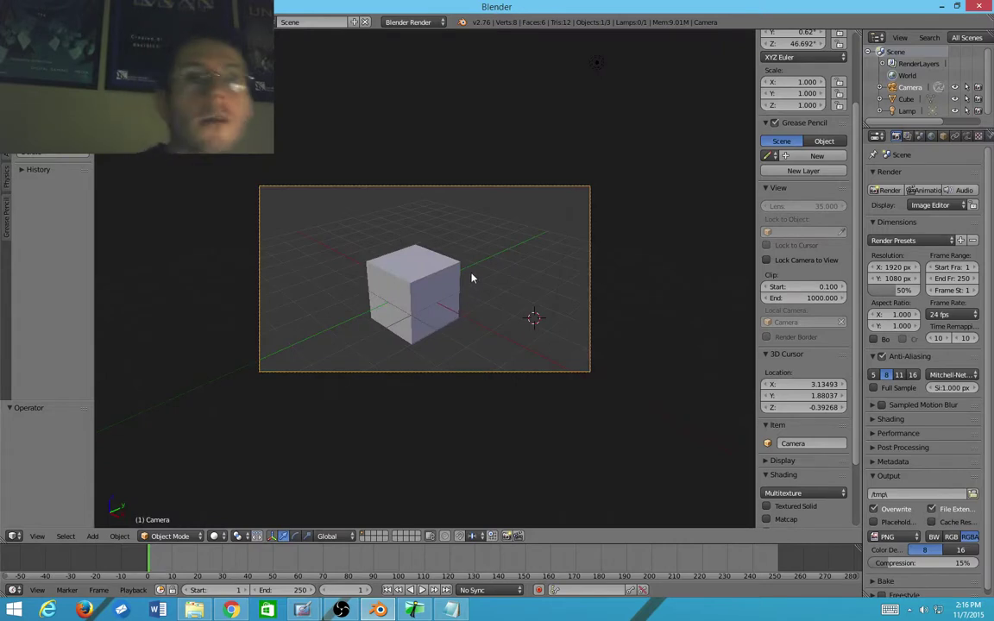
scroll(424, 332, "up", 3)
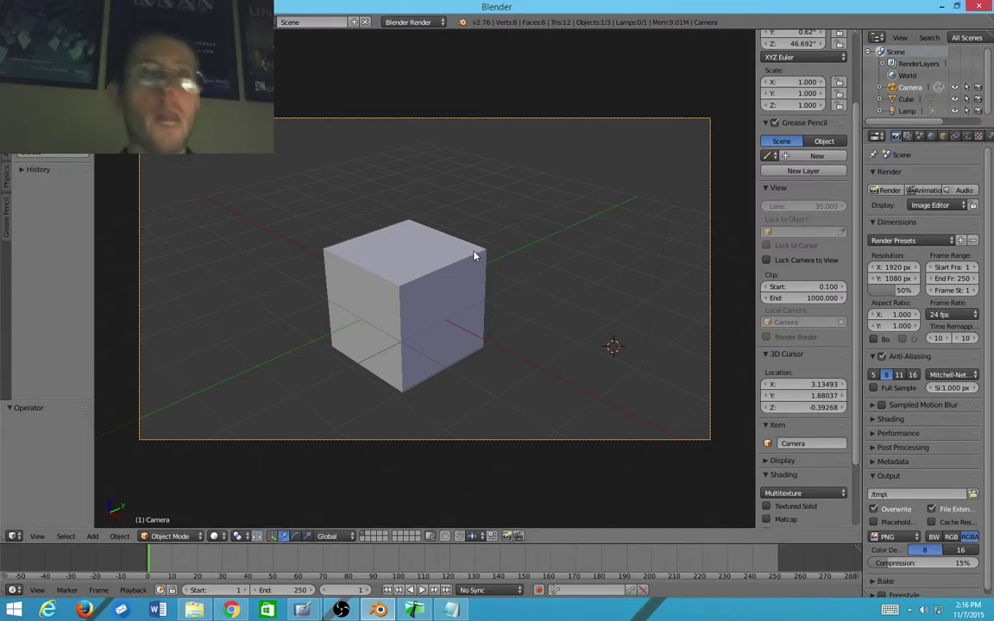
key("KP_0")
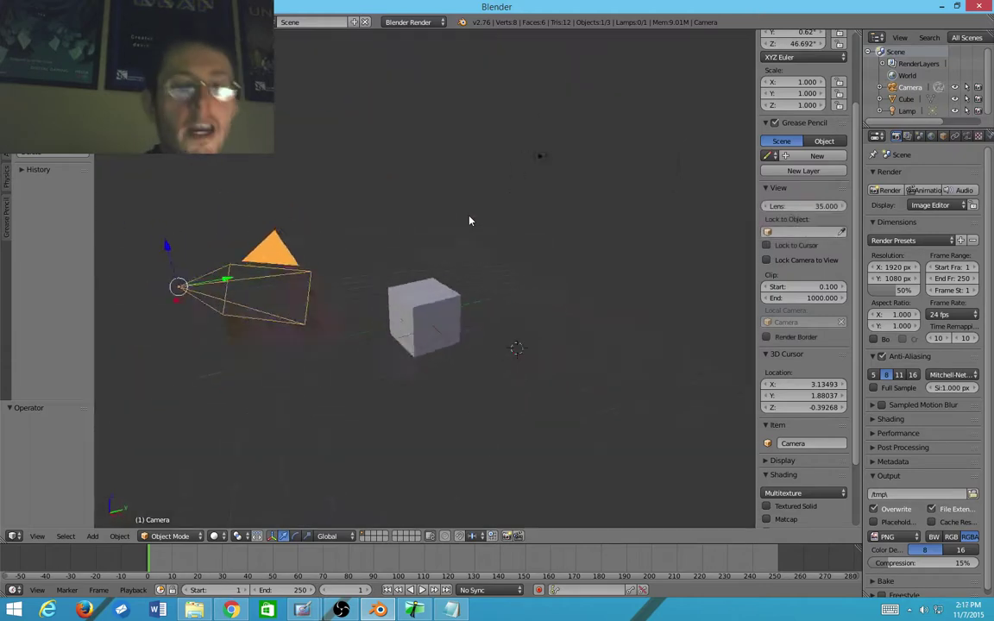
key("KP_0")
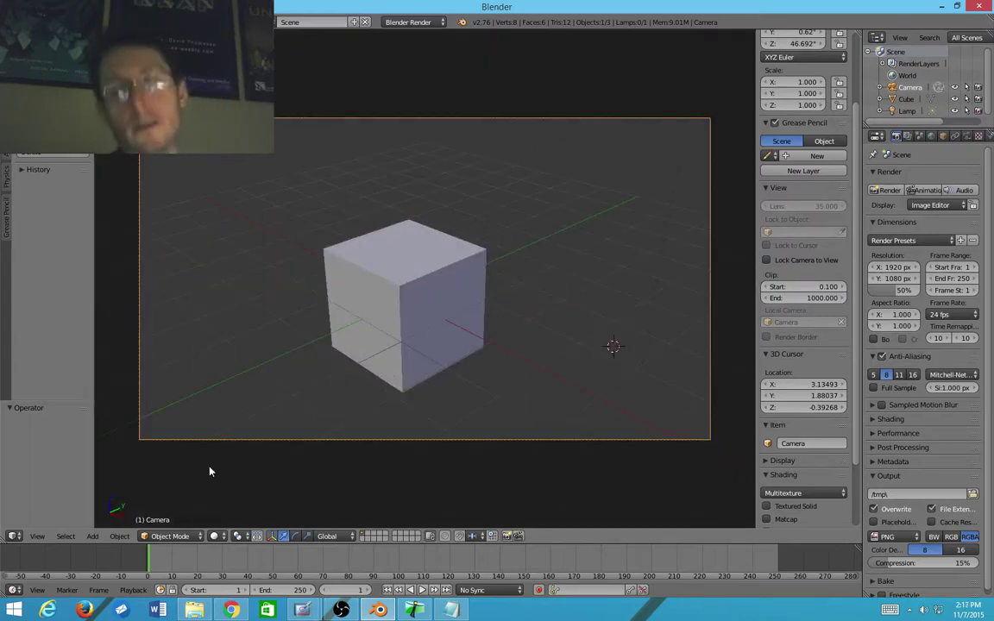
key("F12")
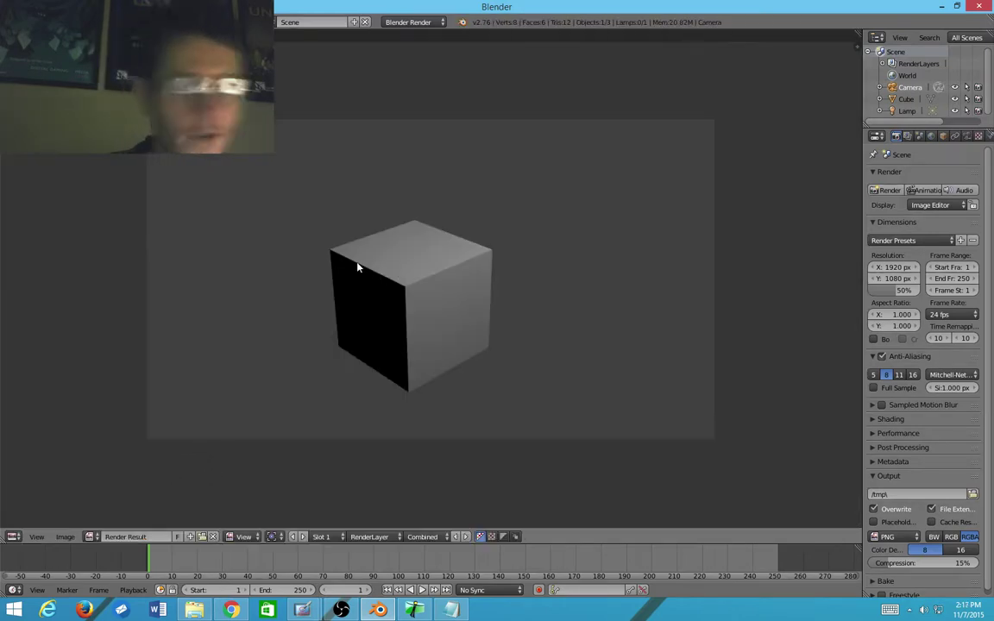
key("Escape")
Step: Leave the camera view for a free angle above the scene and select the cube
scroll(554, 308, "down", 2)
middle_click_drag(555, 308, 357, 331)
scroll(357, 332, "down", 3)
right_click(477, 232)
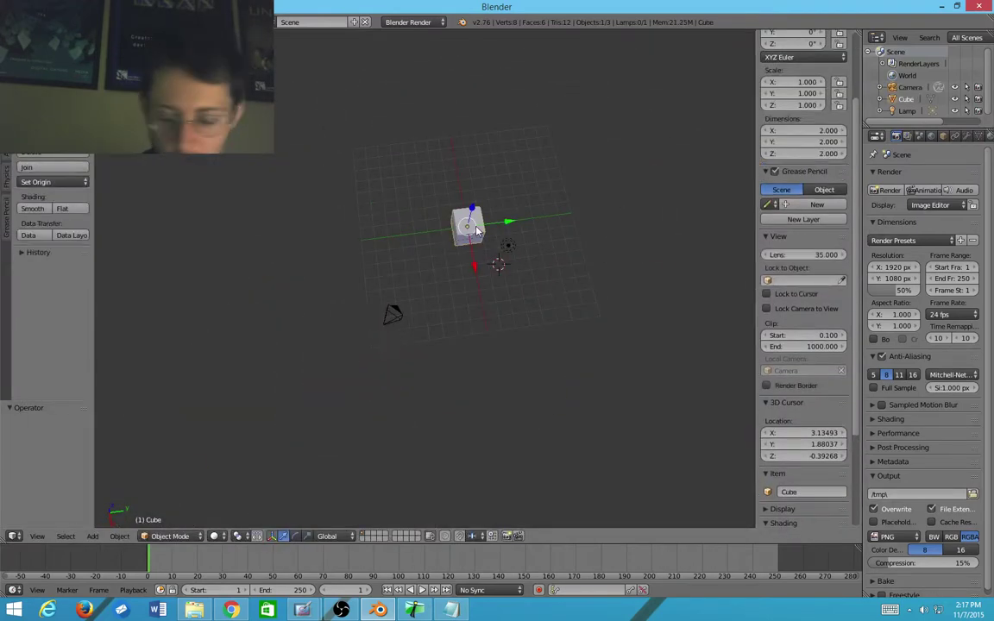
Step: Frame the selected cube, widening and turning the view until the lamp and camera also show above it
key("KP_Decimal")
scroll(436, 289, "down", 9)
mouse_move(439, 298)
middle_mouse_down()
mouse_move(459, 221)
mouse_move(484, 262)
mouse_move(366, 317)
mouse_move(475, 303)
mouse_move(709, 302)
mouse_move(730, 311)
mouse_move(479, 335)
mouse_move(506, 295)
mouse_move(462, 311)
mouse_move(449, 291)
middle_mouse_up()
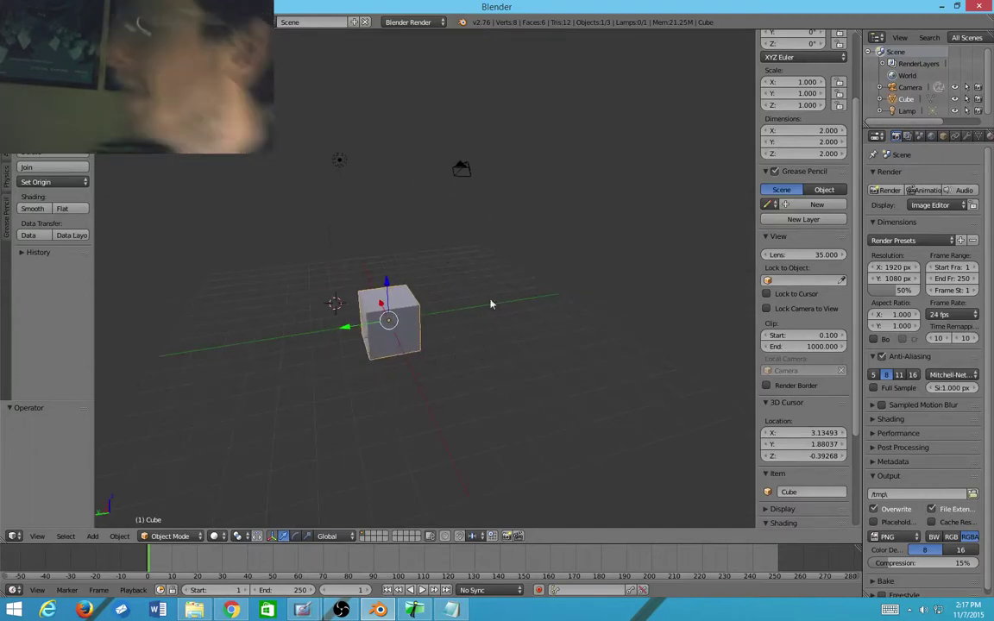
Step: Place the 3D cursor at many spots around the cube, lamp and camera, finishing at about X -0.16, Y -13.65, Z 4.66
left_click(332, 154)
left_click(441, 176)
left_click(479, 160)
left_click(442, 262)
left_click(301, 282)
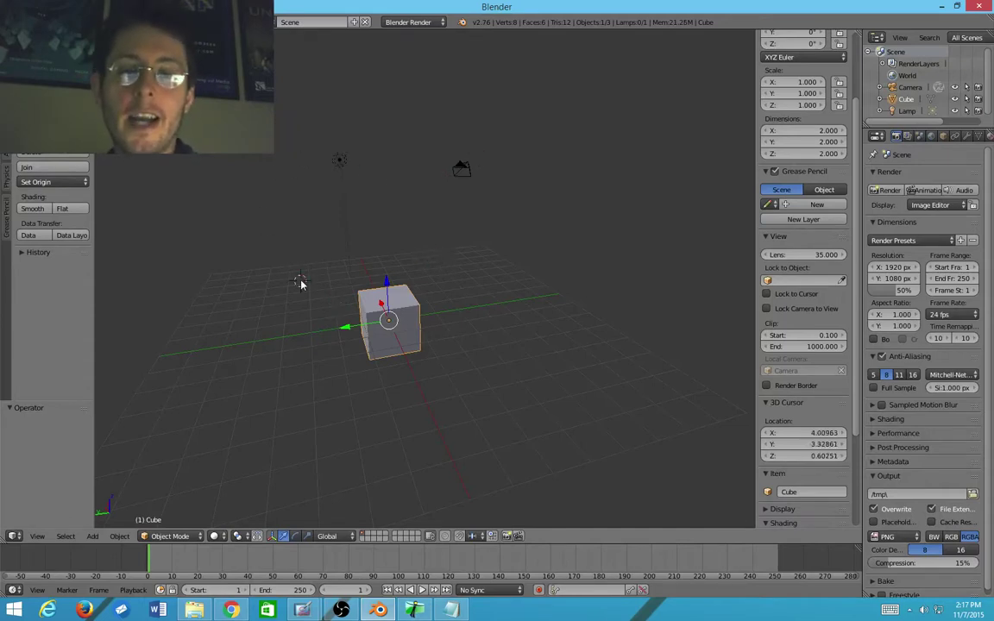
left_click(501, 302)
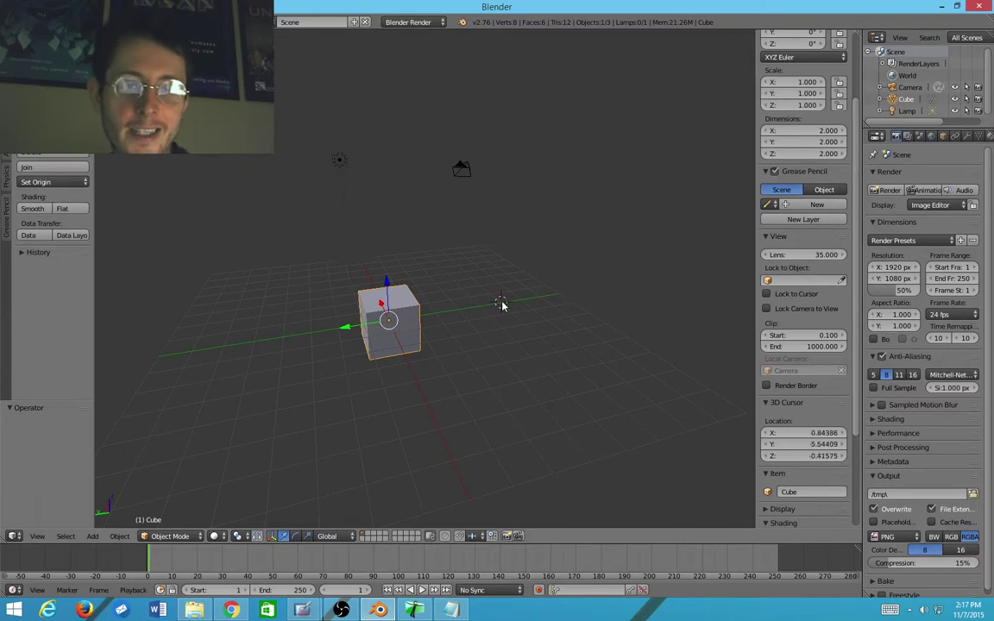
left_click(506, 226)
left_click(345, 206)
left_click(251, 269)
left_click(242, 210)
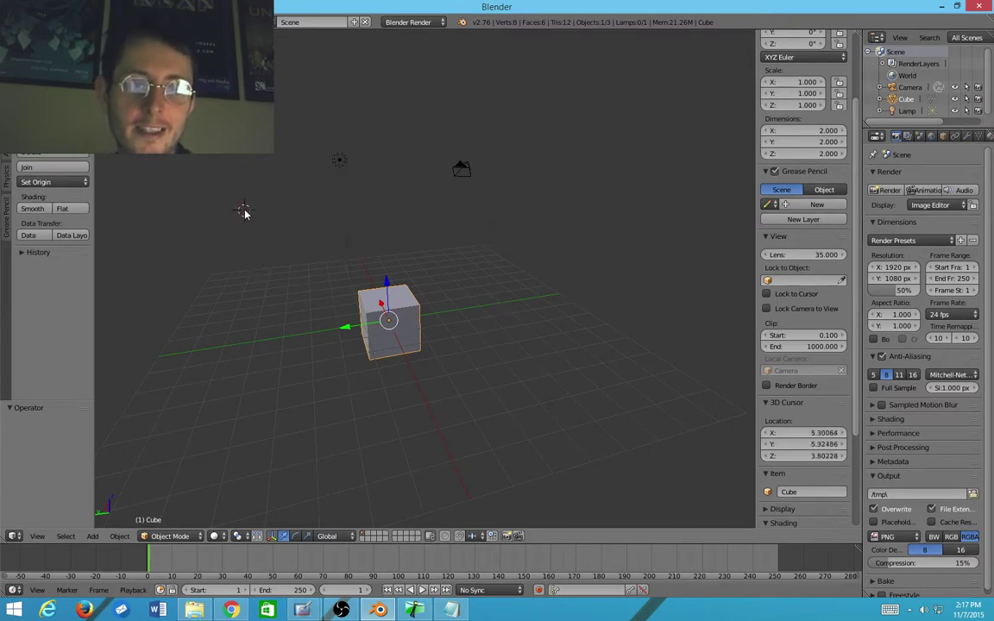
left_click(390, 140)
left_click(512, 189)
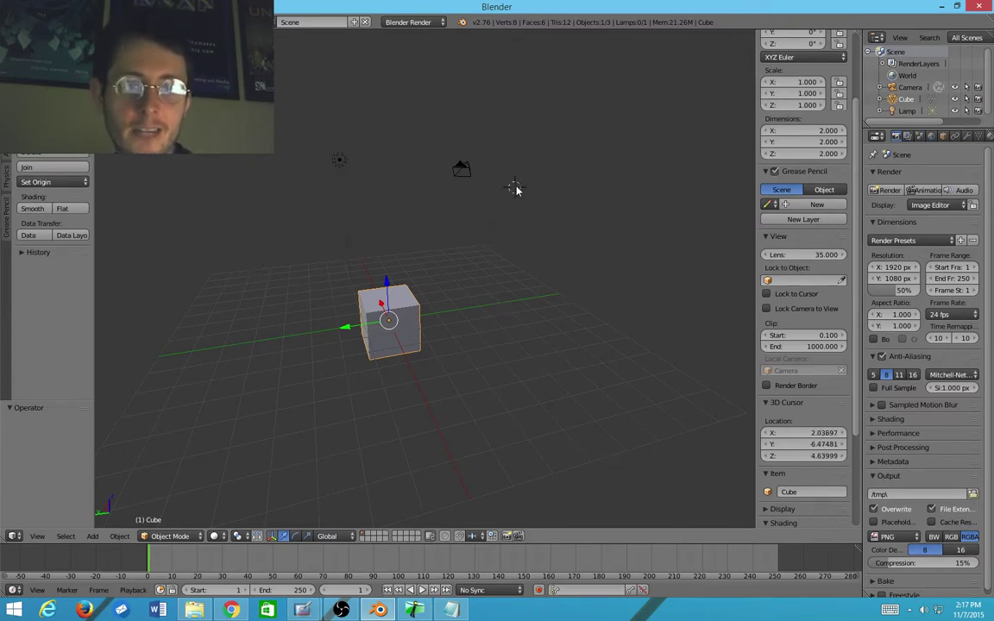
left_click(516, 244)
left_click(669, 211)
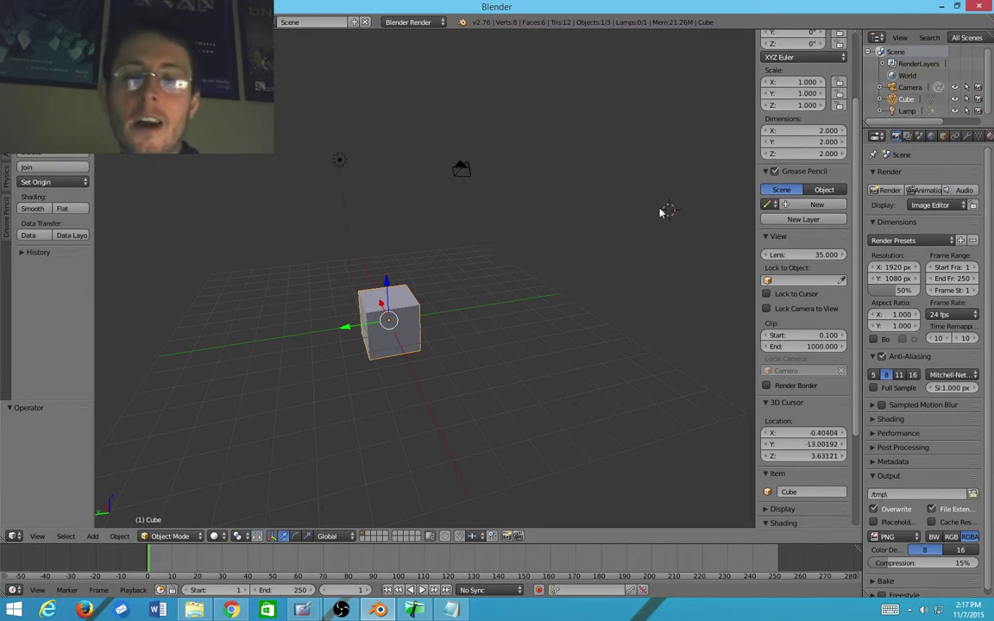
left_click(656, 137)
left_click(484, 102)
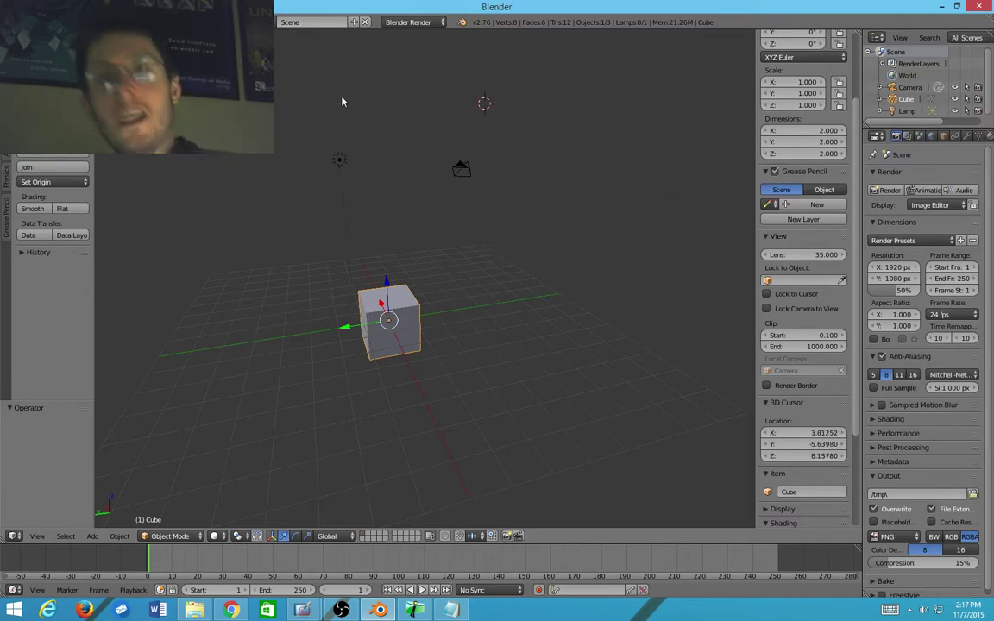
left_click(320, 88)
left_click(397, 156)
left_click(420, 213)
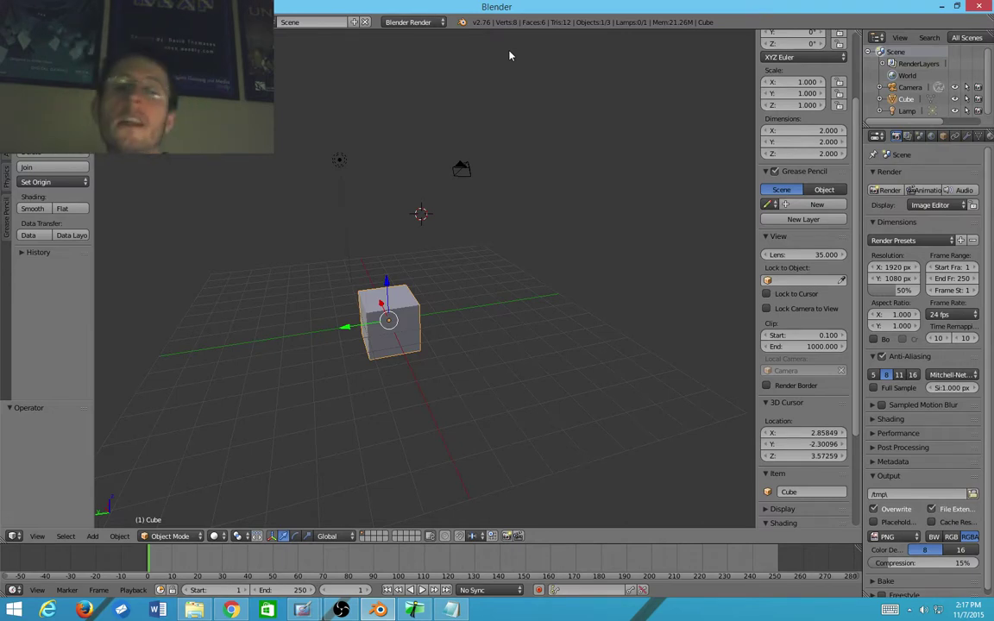
left_click(517, 235)
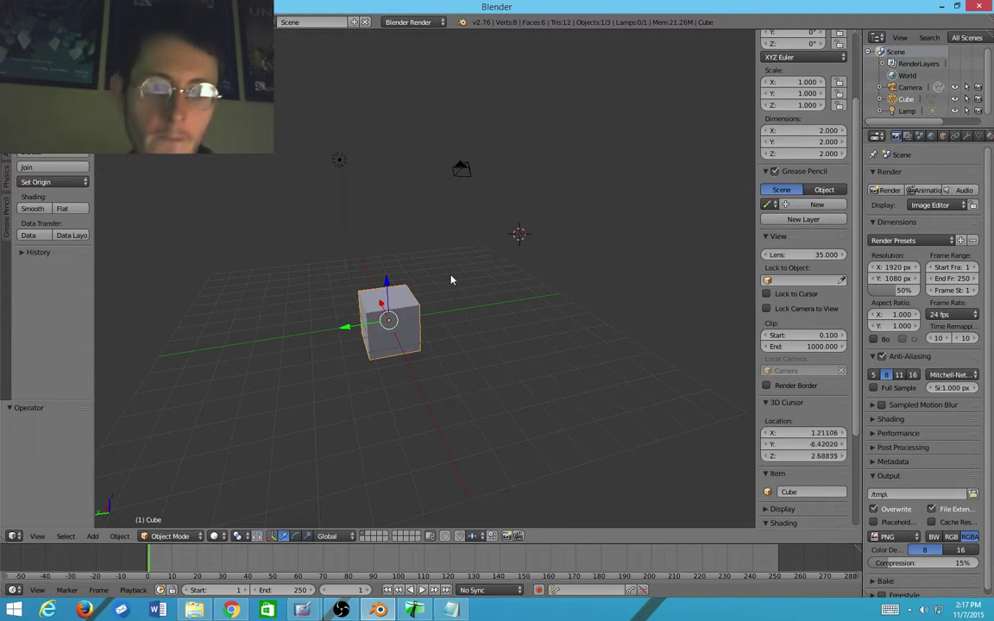
left_click(407, 220)
left_click(292, 226)
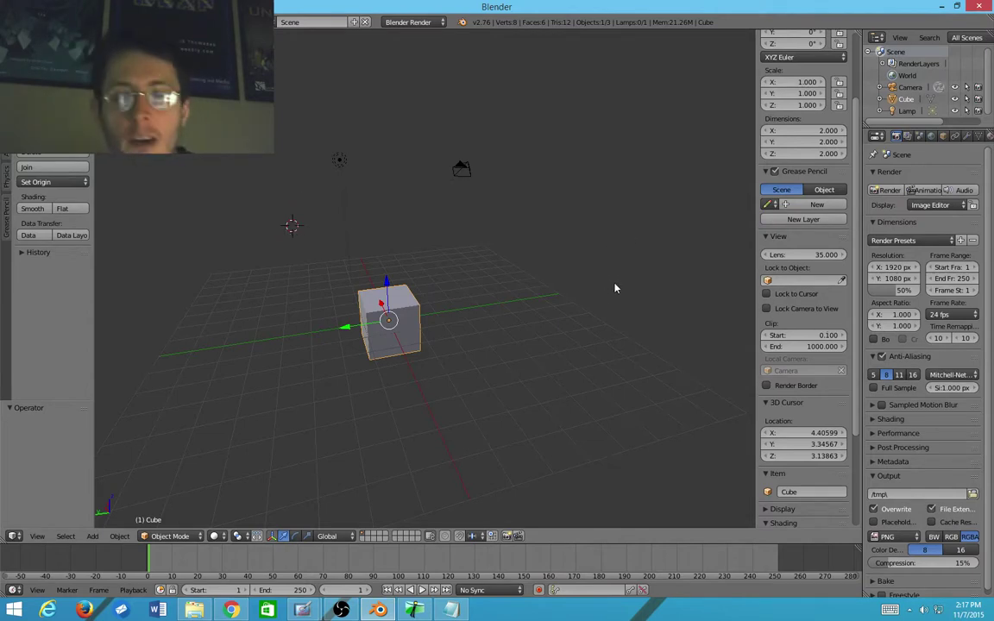
left_click(476, 210)
left_click(681, 186)
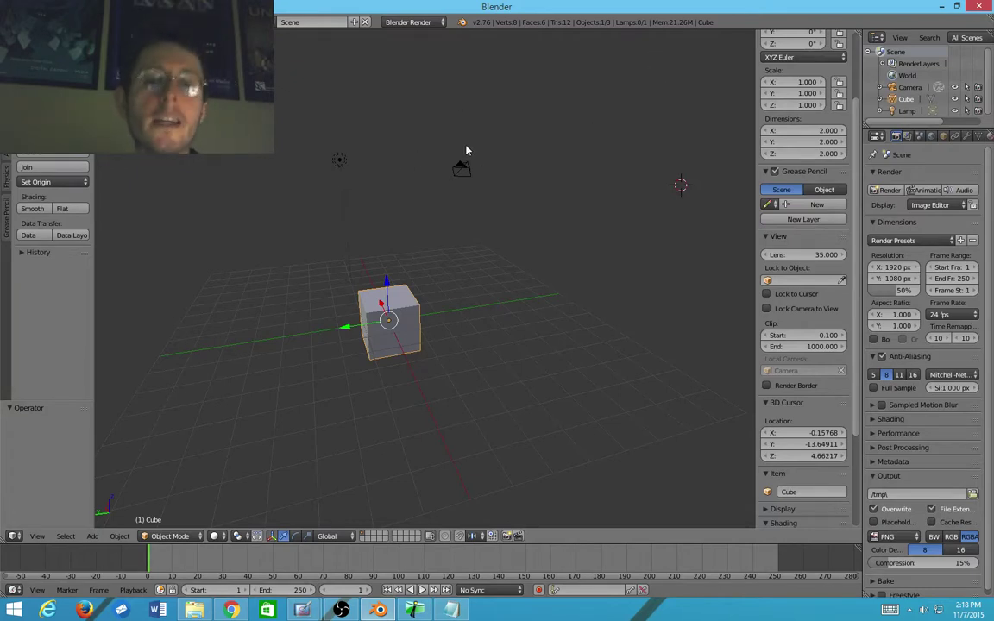
Step: Select the camera, switch to the cube, and deselect and reselect the cube twice
right_click(450, 181)
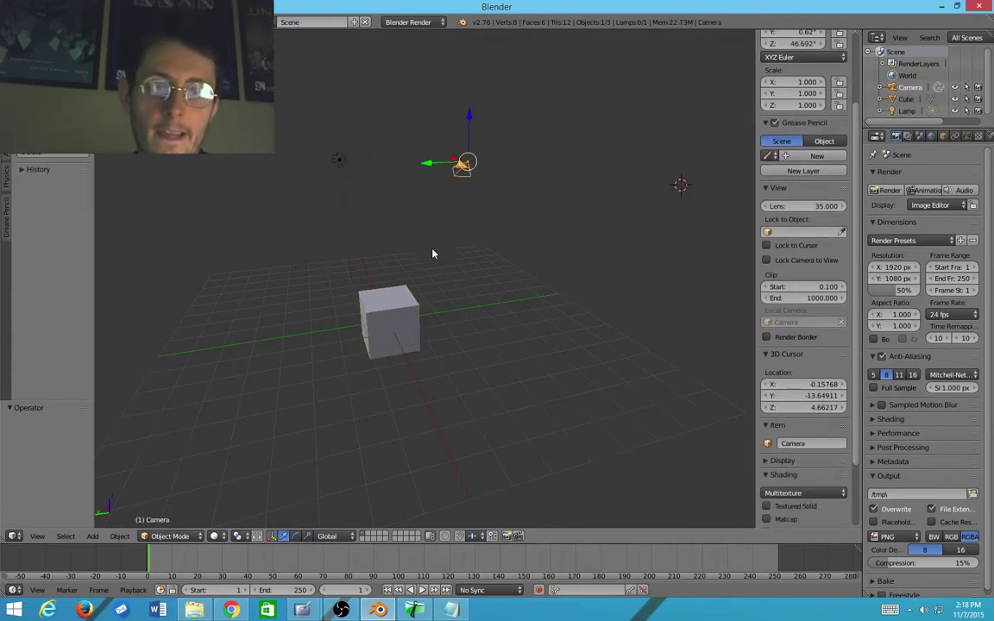
right_click(404, 311)
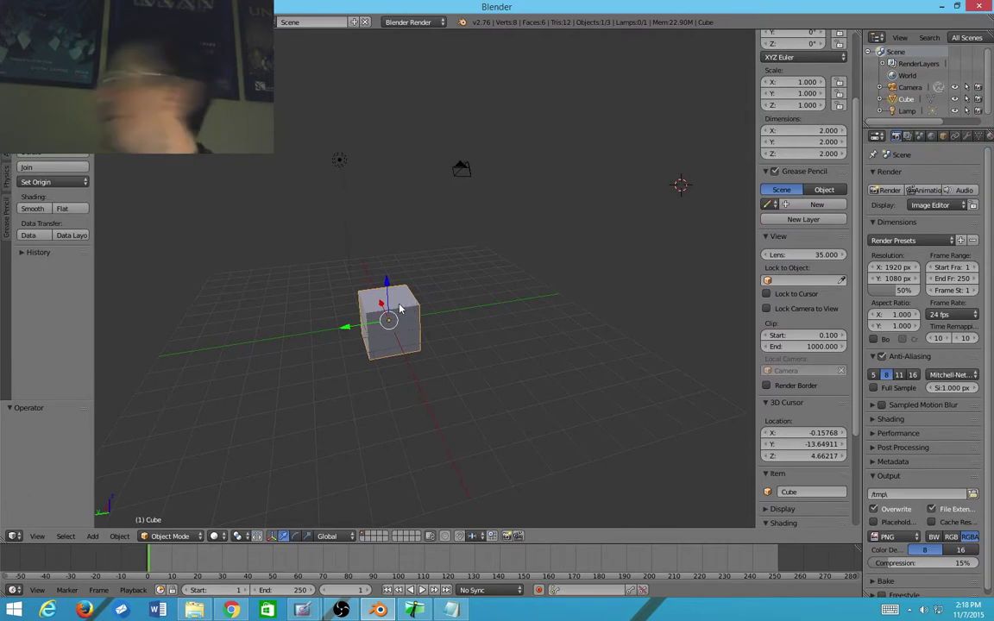
key("a")
right_click(399, 308)
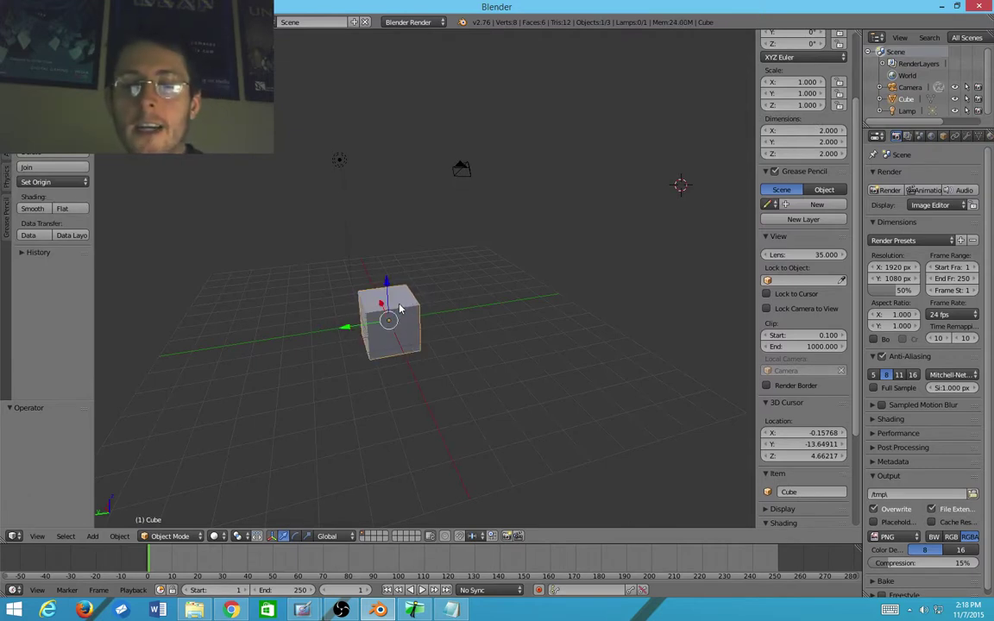
key("a")
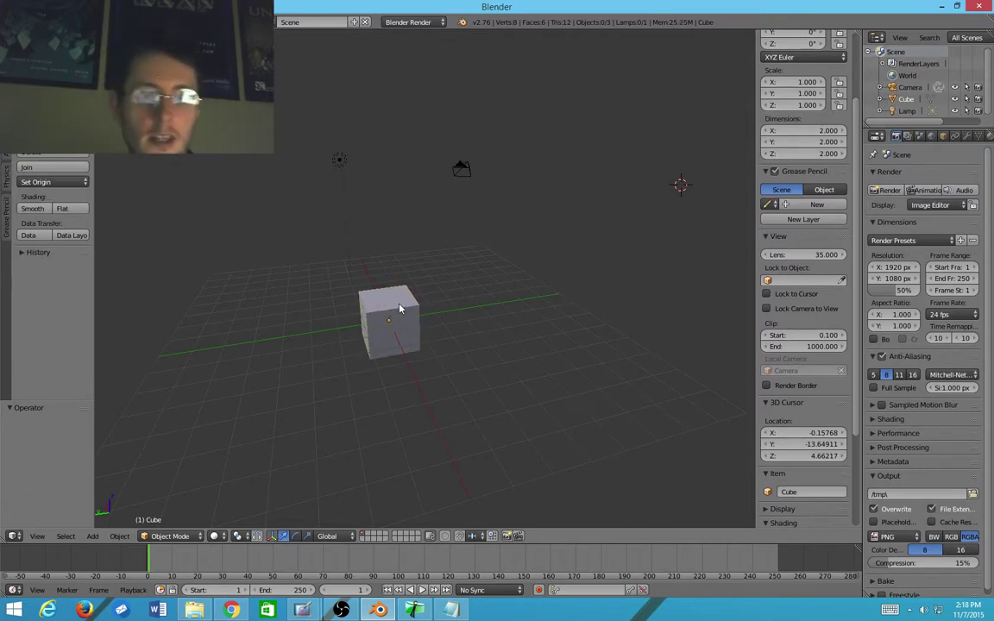
right_click(400, 308)
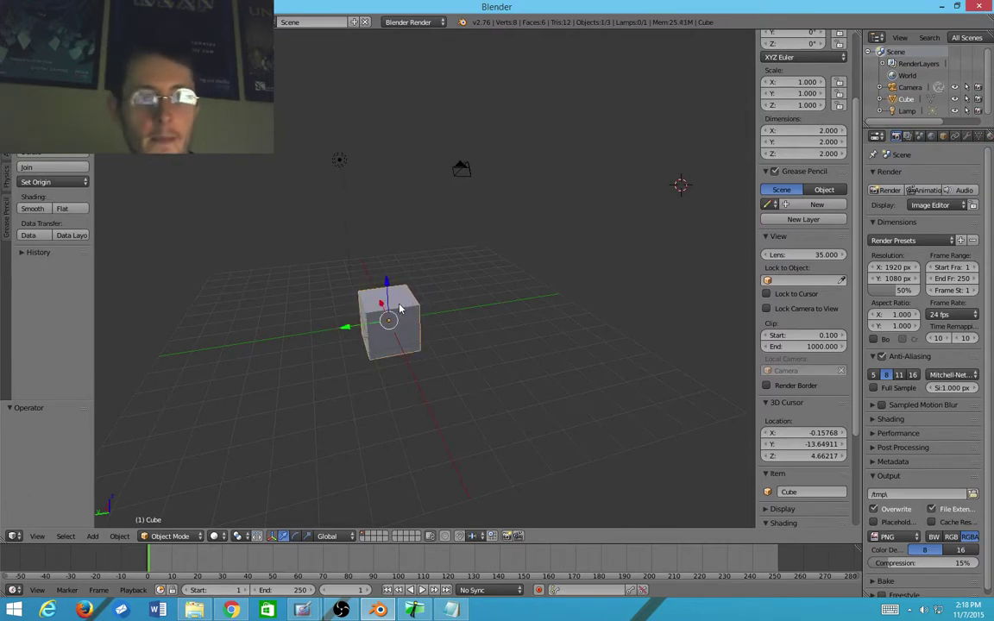
Step: Demonstrate multiple selection by adding the camera to the cube, then the lamp and camera to the cube, and return to the cube alone
right_click(462, 169, "shift")
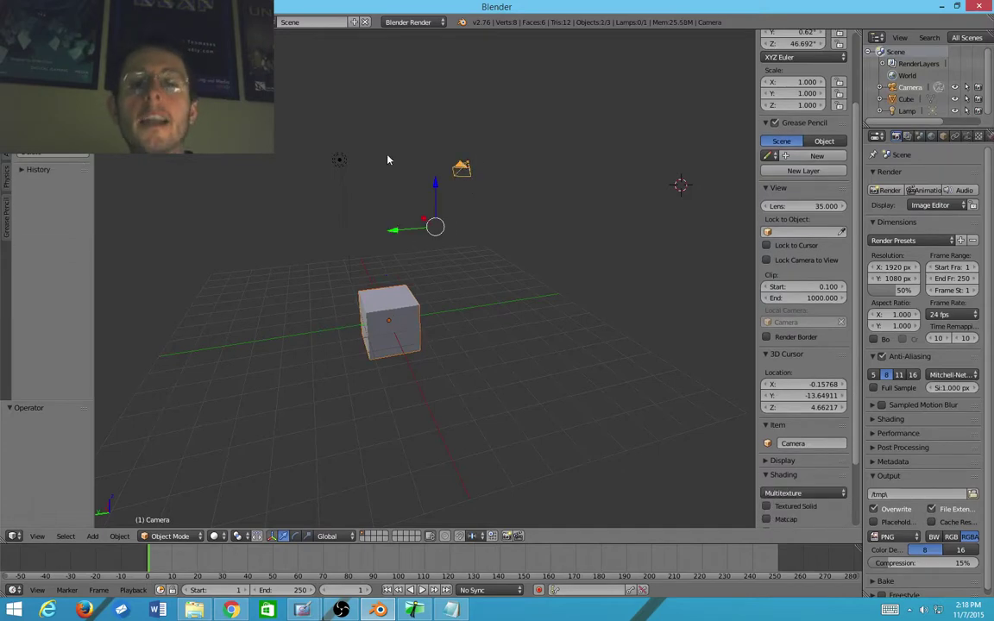
right_click(394, 330)
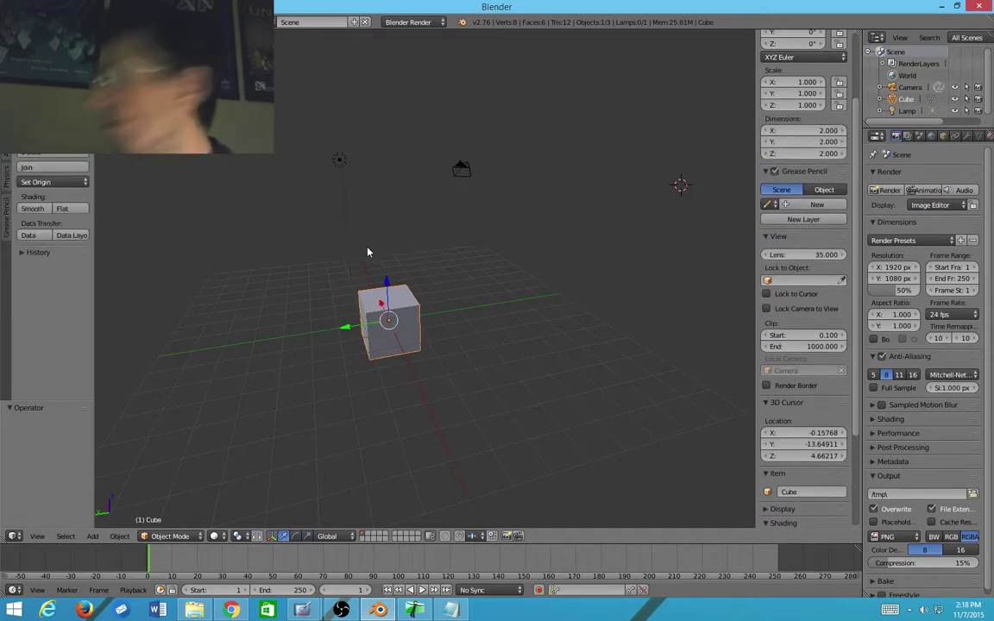
right_click(338, 162, "shift")
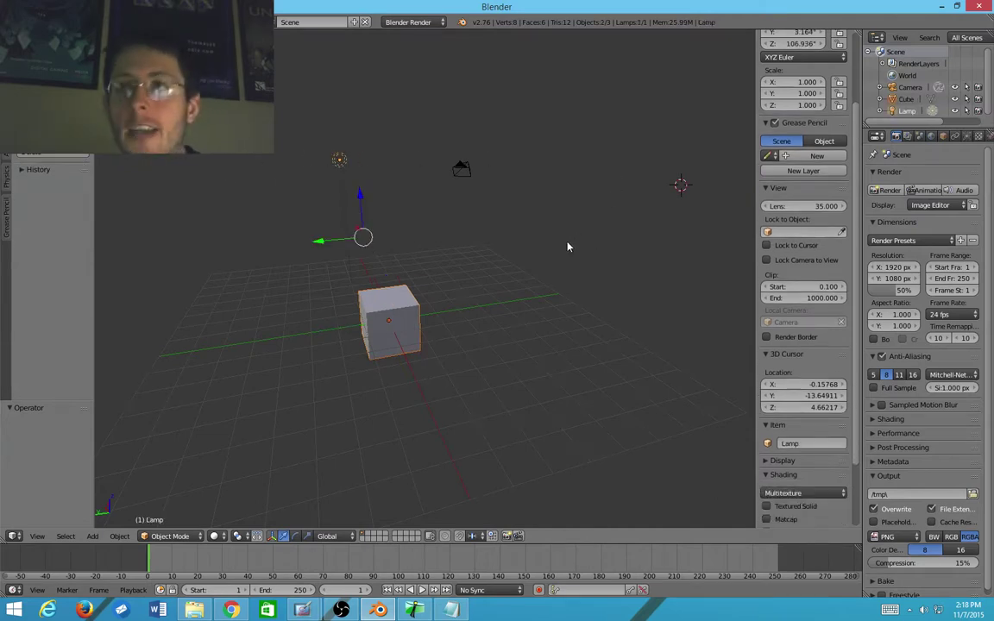
right_click(463, 170, "shift")
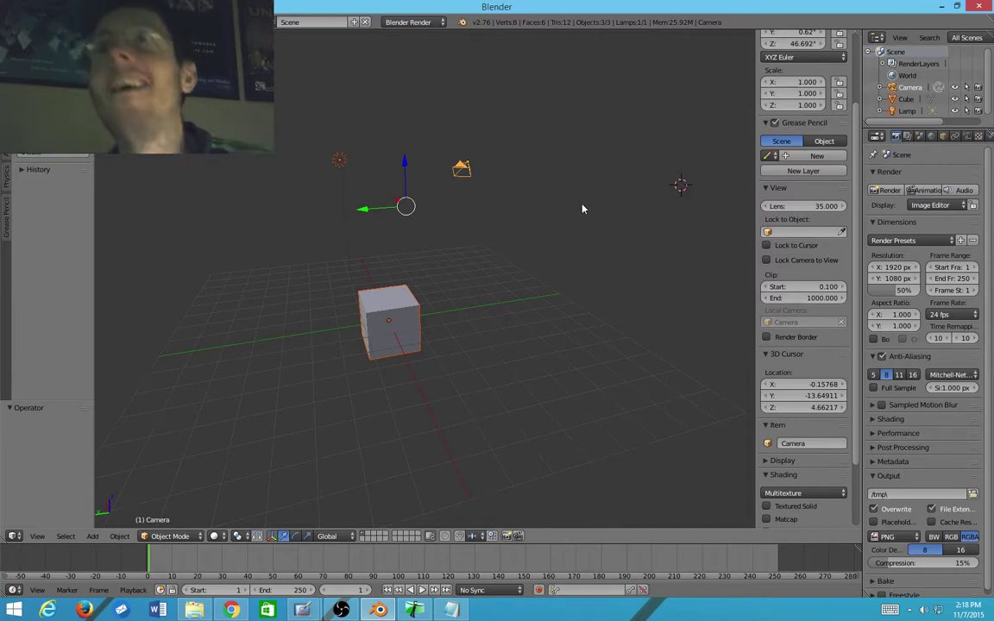
right_click(384, 310)
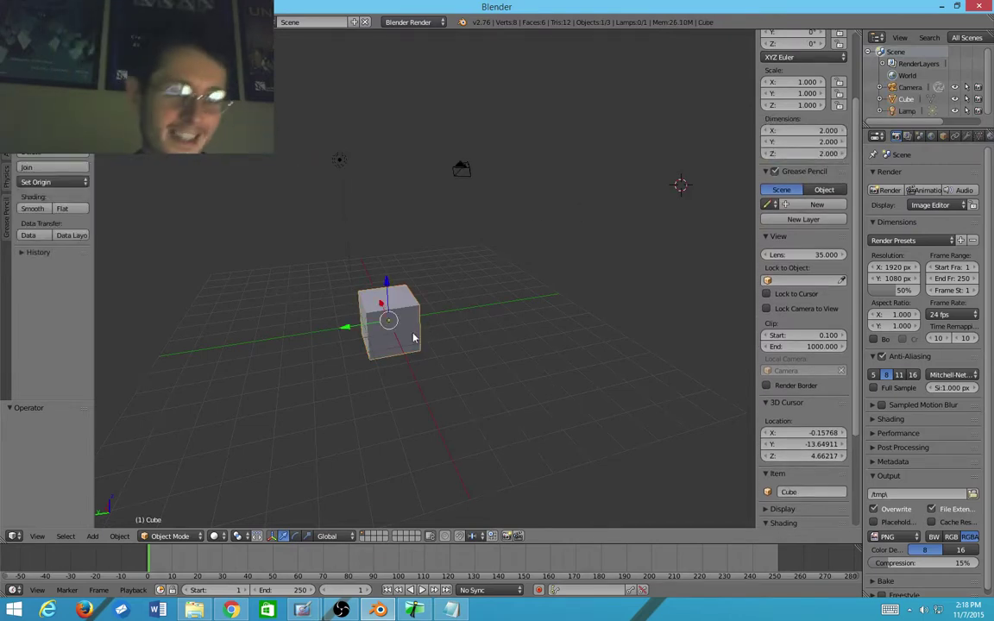
Step: Alternate single selections between the camera, lamp and cube in the viewport, finishing with only the camera selected
middle_click_drag(397, 369, 397, 351)
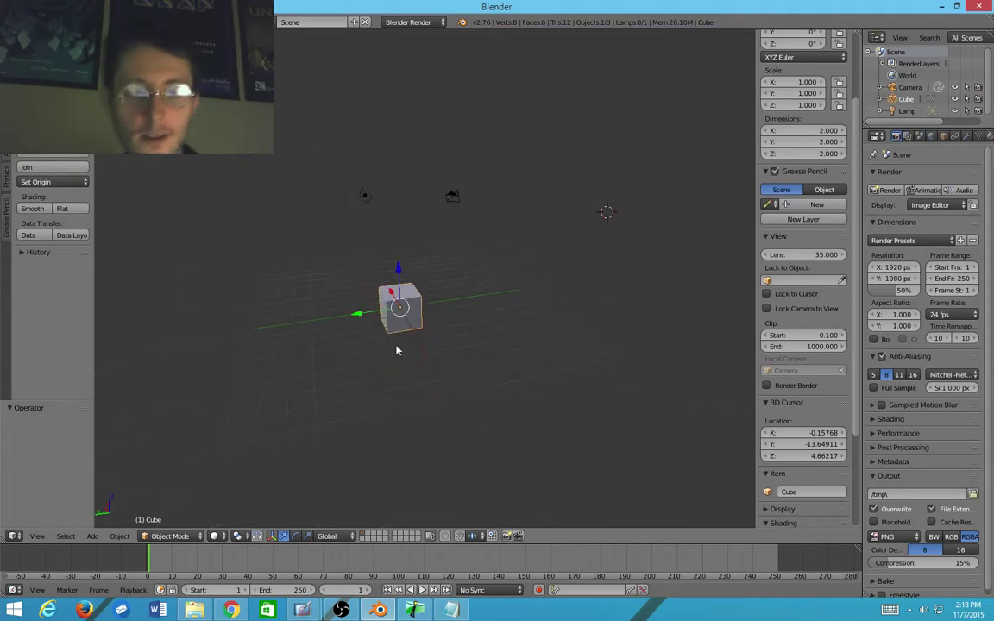
right_click(453, 201)
right_click(369, 204)
right_click(407, 306)
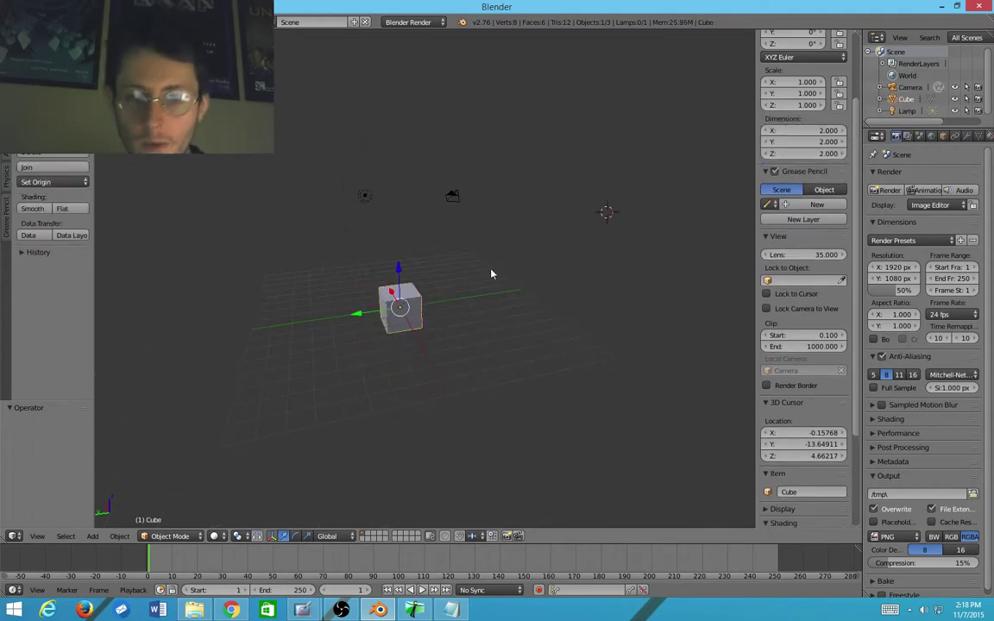
right_click(453, 199)
right_click(401, 306)
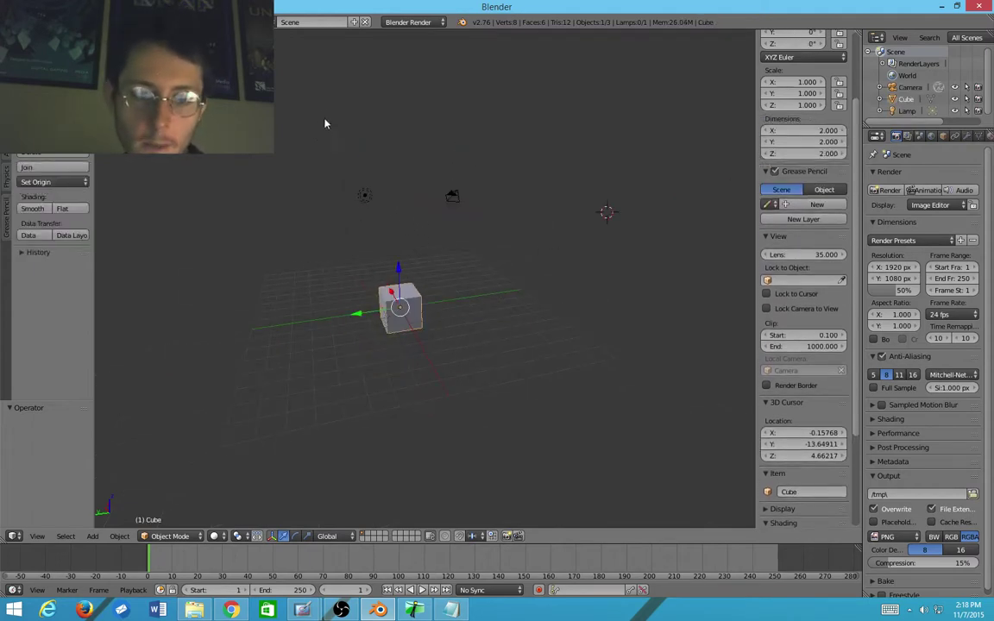
right_click(366, 196)
right_click(470, 205)
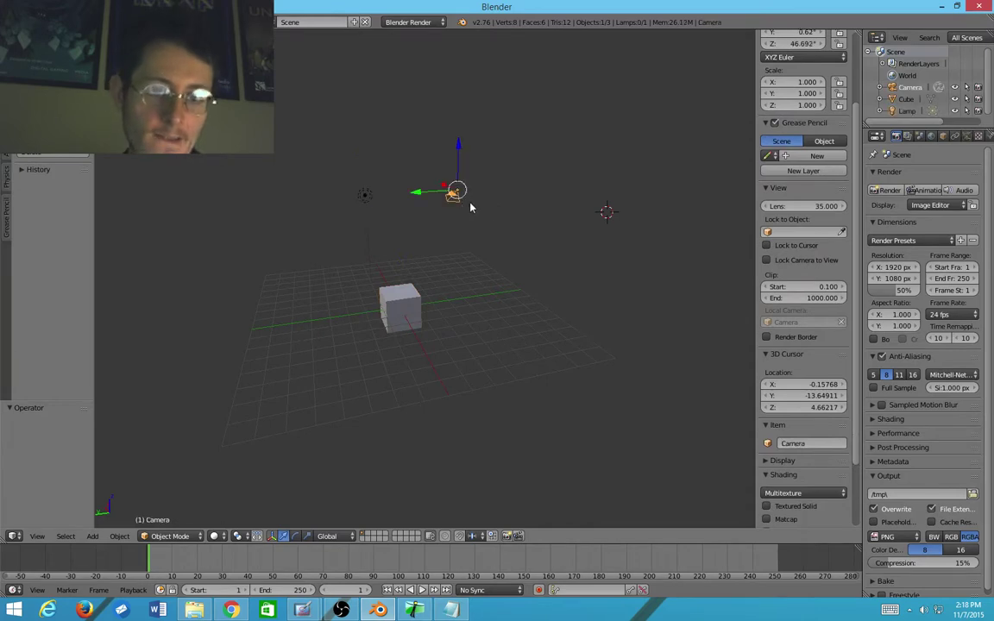
right_click(402, 306)
right_click(366, 197)
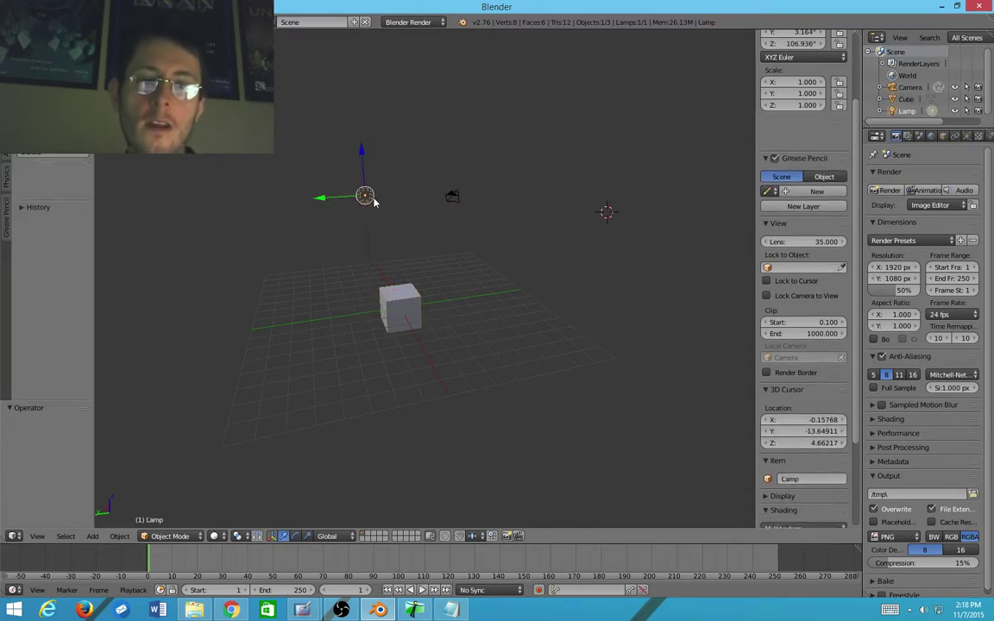
right_click(446, 199)
right_click(380, 295)
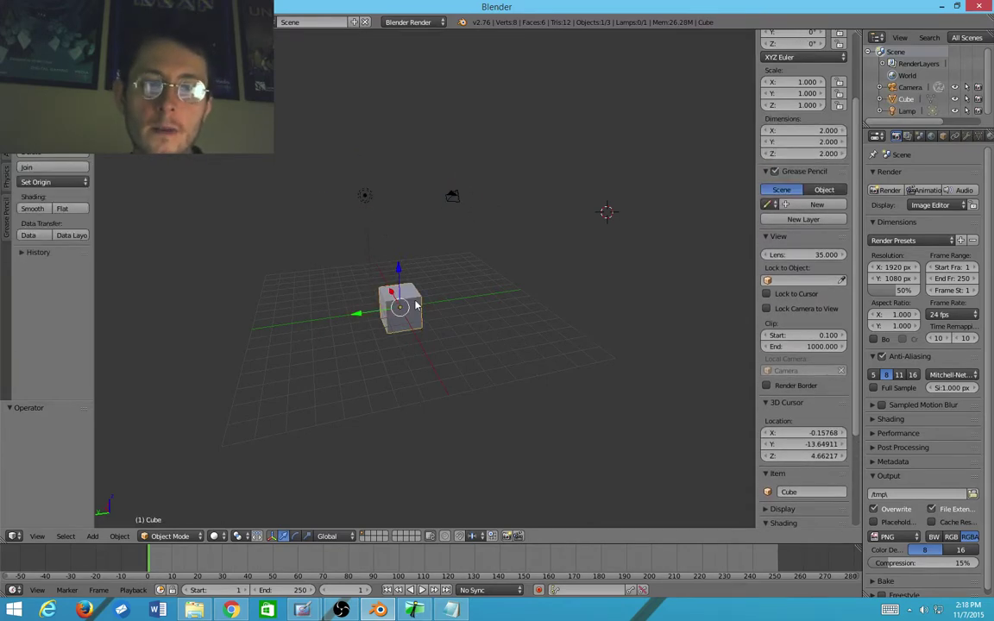
scroll(388, 302, "up", 2)
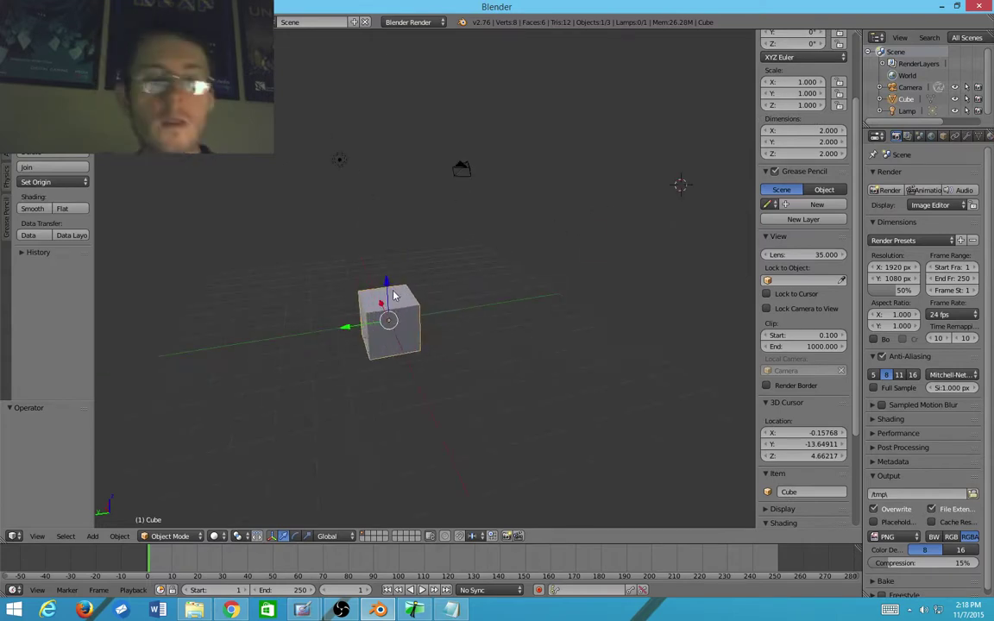
right_click(464, 168)
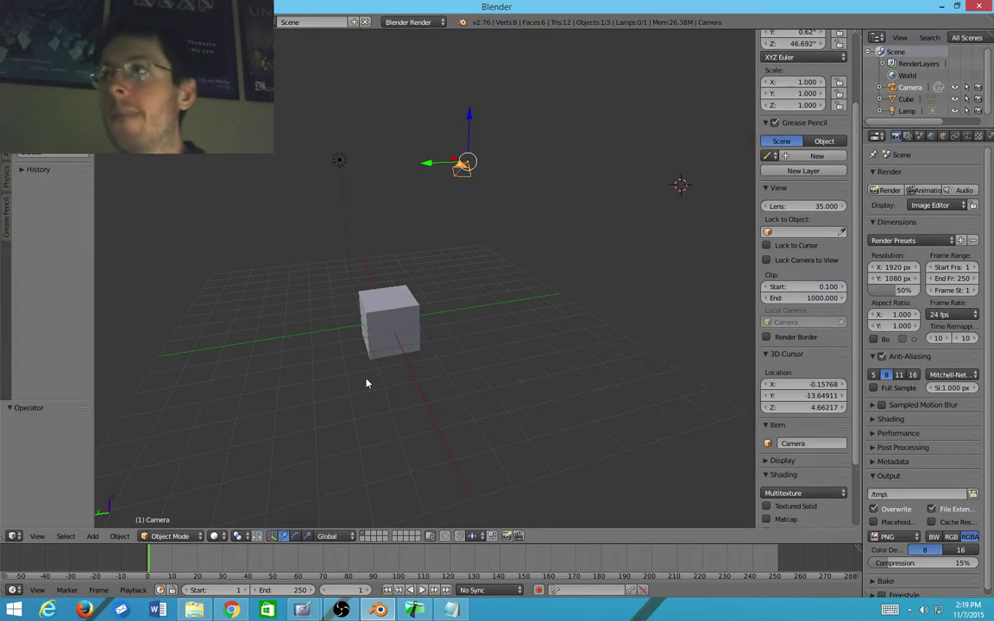
Step: Select the cube, camera and lamp in turn, and place the 3D cursor on the cube's side at about X 0.58, Y -1.00, Z 0.00
middle_click_drag(369, 381, 399, 302)
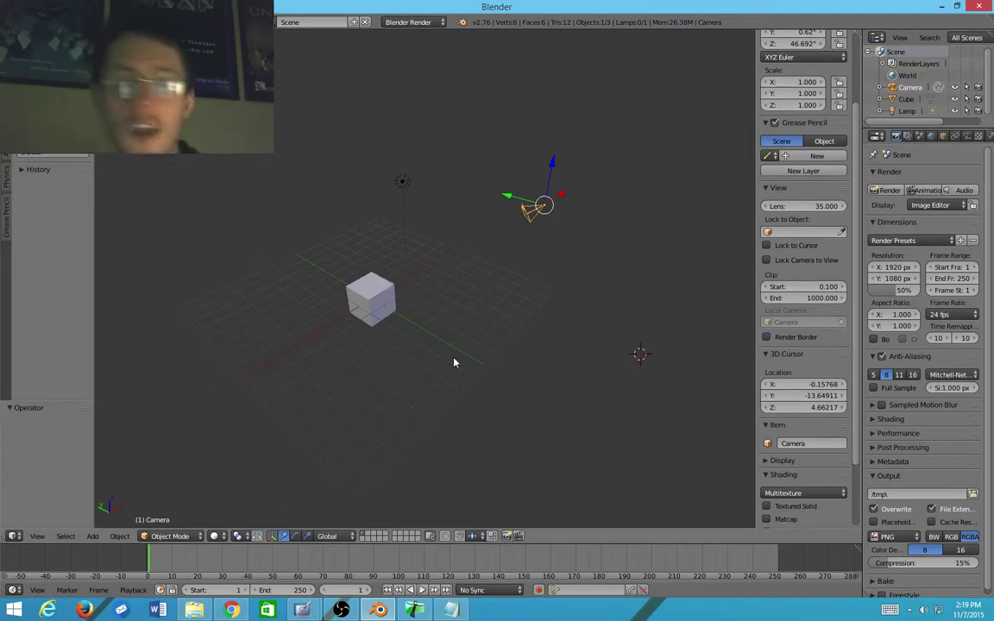
right_click(362, 304)
right_click(536, 215)
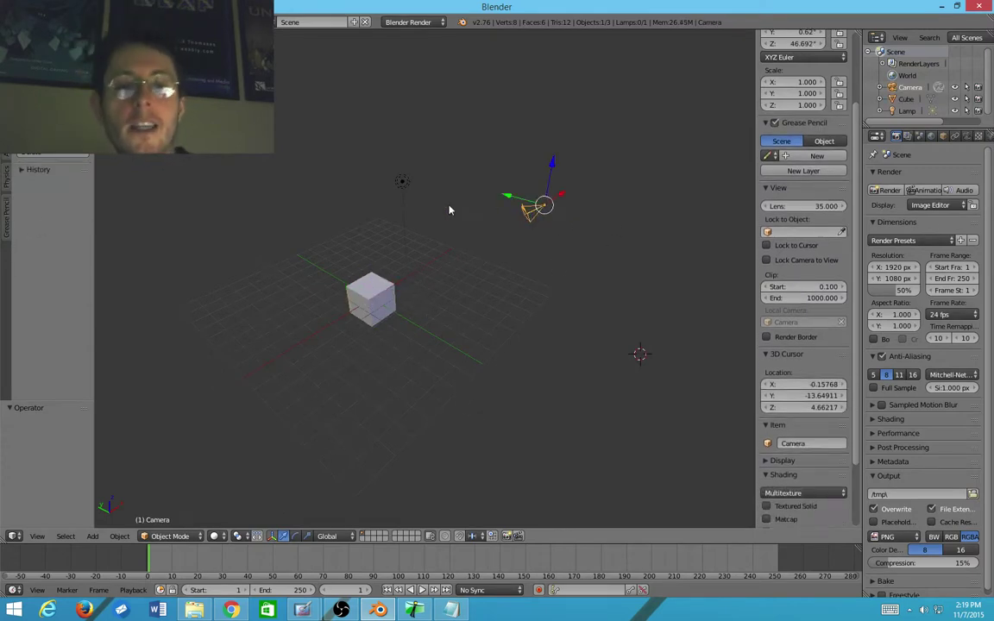
right_click(402, 183)
left_click(326, 223)
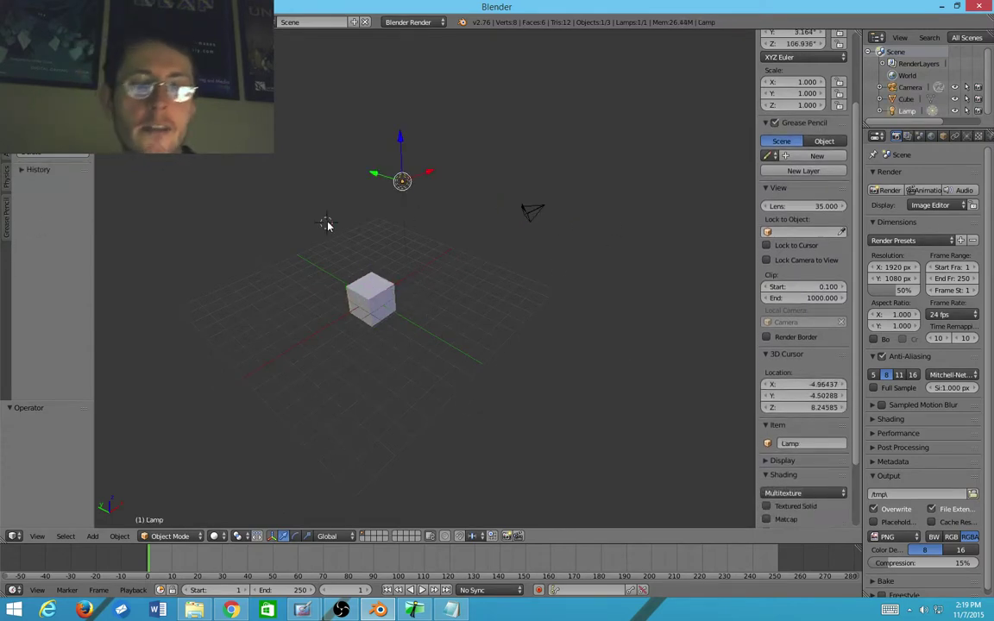
left_click(389, 300)
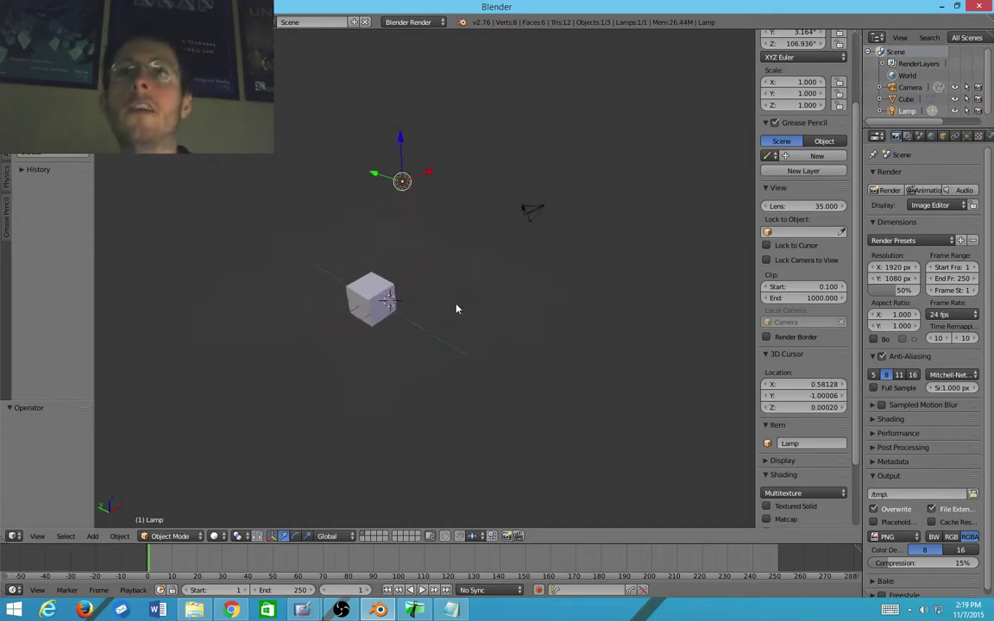
Step: From a lower, frontal angle, select the cube, camera and lamp one after another and return to the cube
middle_click_drag(457, 309, 505, 306)
middle_click_drag(450, 250, 595, 272, "shift")
right_click(482, 330)
right_click(556, 256)
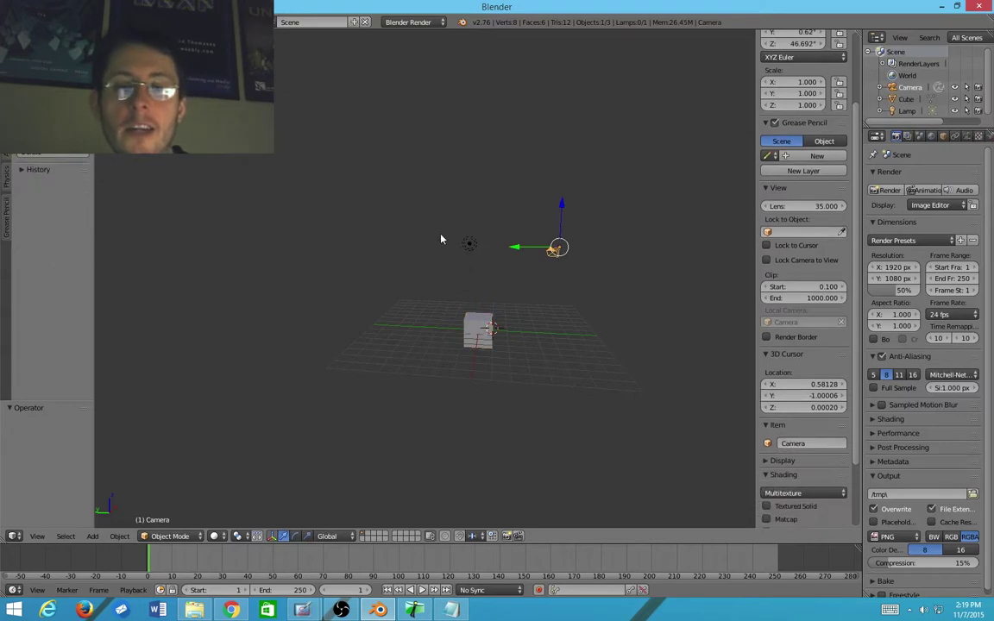
right_click(467, 241)
right_click(477, 328)
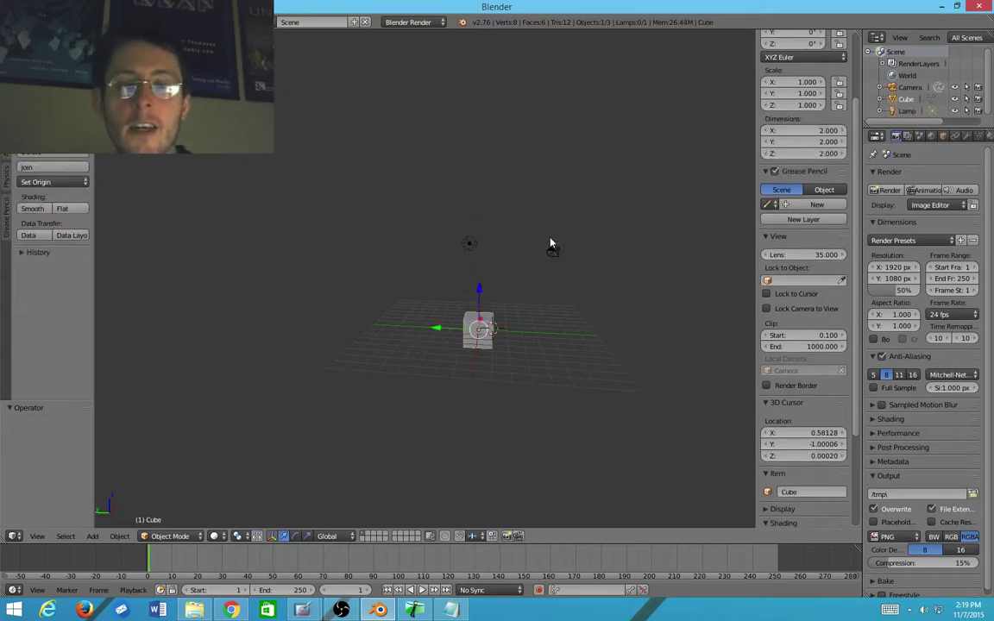
Step: Select the camera and then the lamp, and examine the scene's layout from several angles
right_click(557, 255)
right_click(467, 243)
middle_click_drag(433, 374, 498, 352)
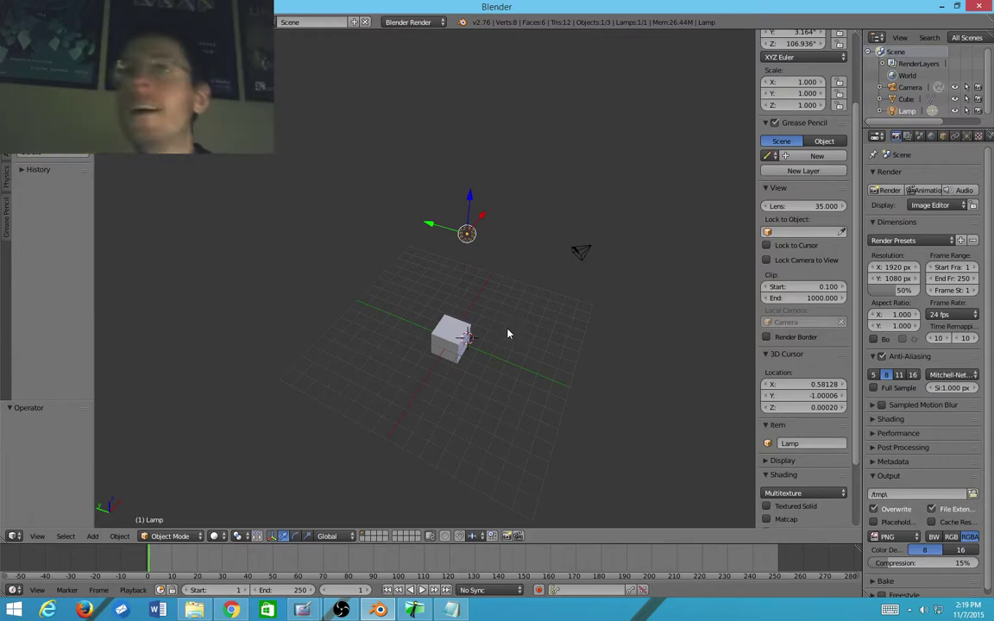
middle_click_drag(552, 255, 415, 285)
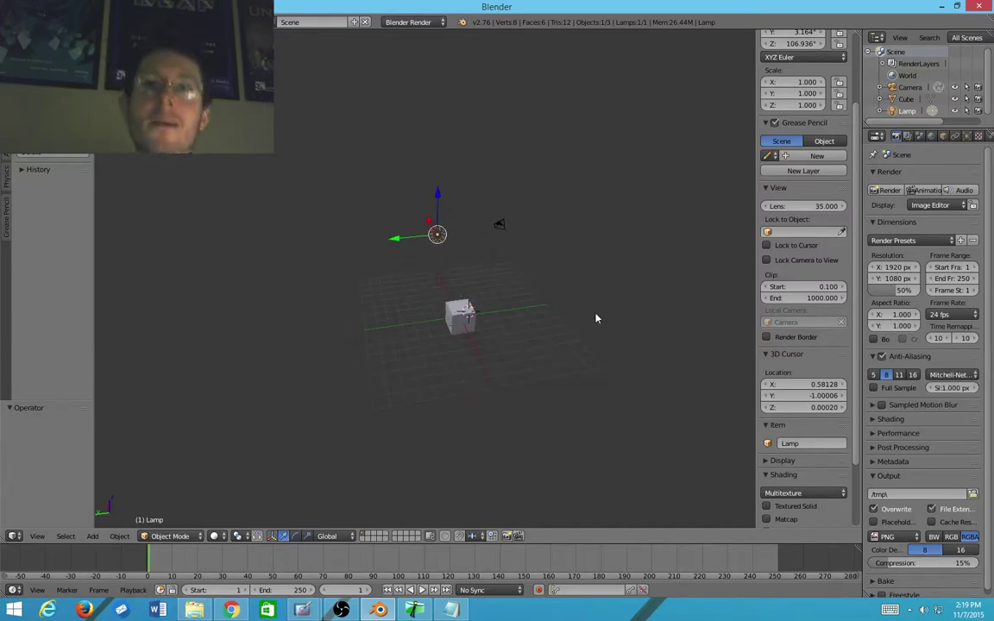
scroll(593, 321, "up", 3)
scroll(596, 321, "down", 1)
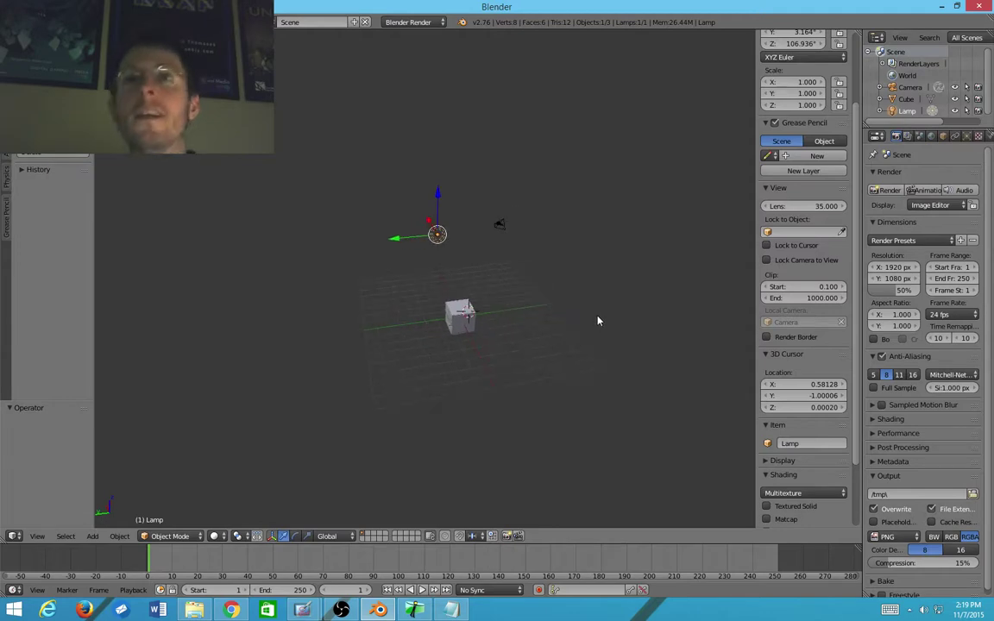
middle_click_drag(568, 286, 602, 270)
middle_click_drag(513, 281, 95, 322, "shift")
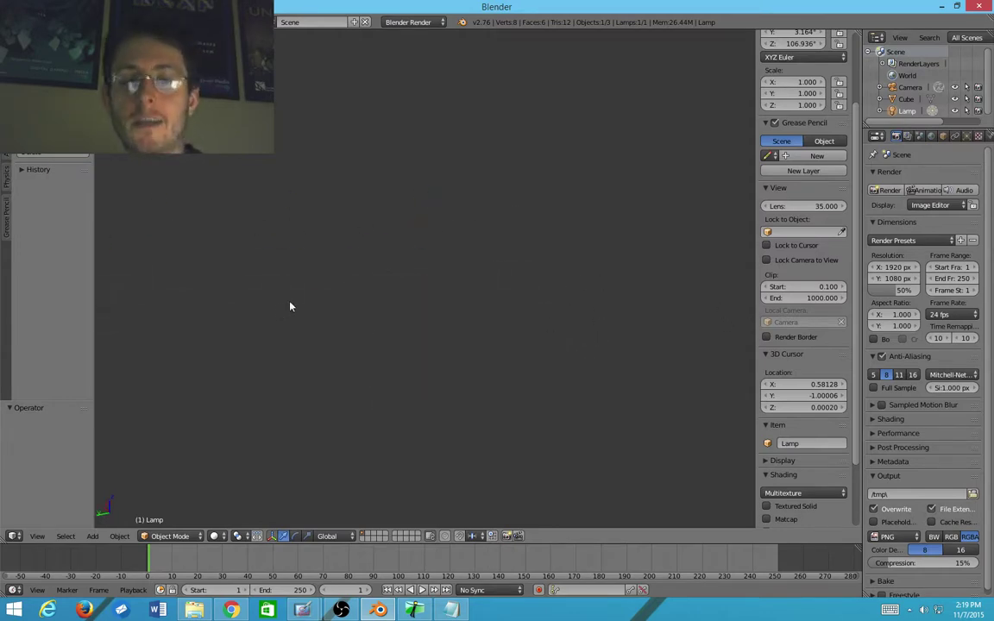
Step: Move the camera by about X -4.09, Y 6.69, Z -0.58 so it overlaps the lamp and cube from the current view
middle_click_drag(495, 264, 353, 247)
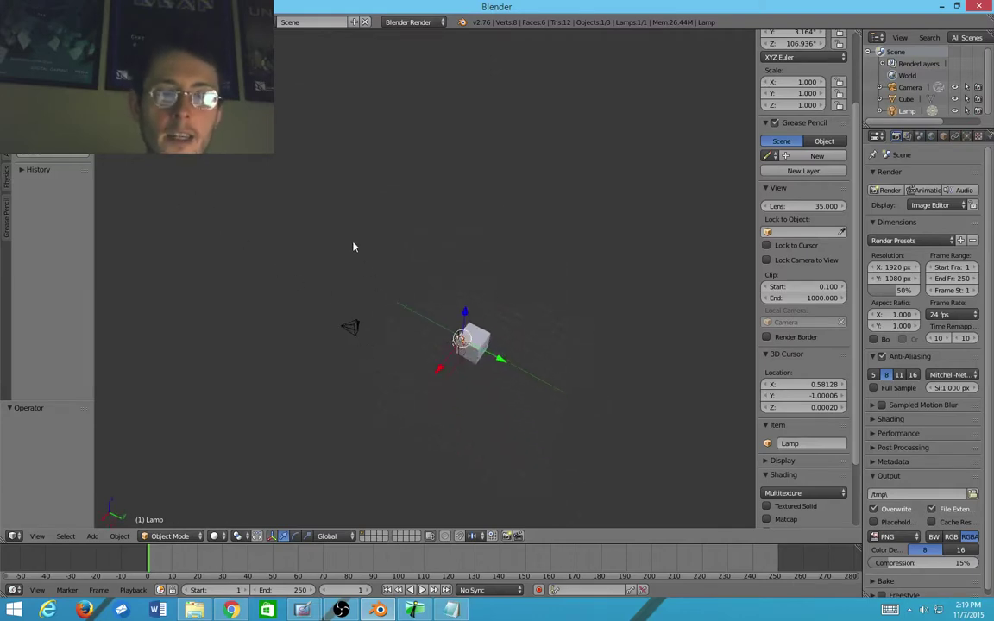
right_click(350, 328)
key("g")
left_click(462, 346)
middle_click_drag(462, 346, 388, 338)
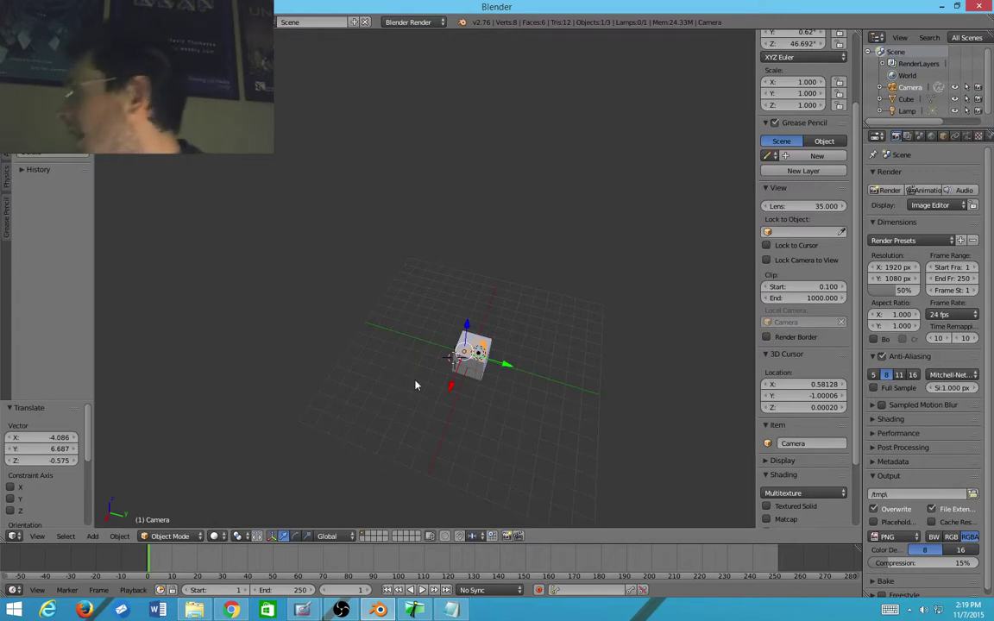
scroll(438, 399, "up", 3)
middle_click_drag(423, 314, 317, 162, "shift")
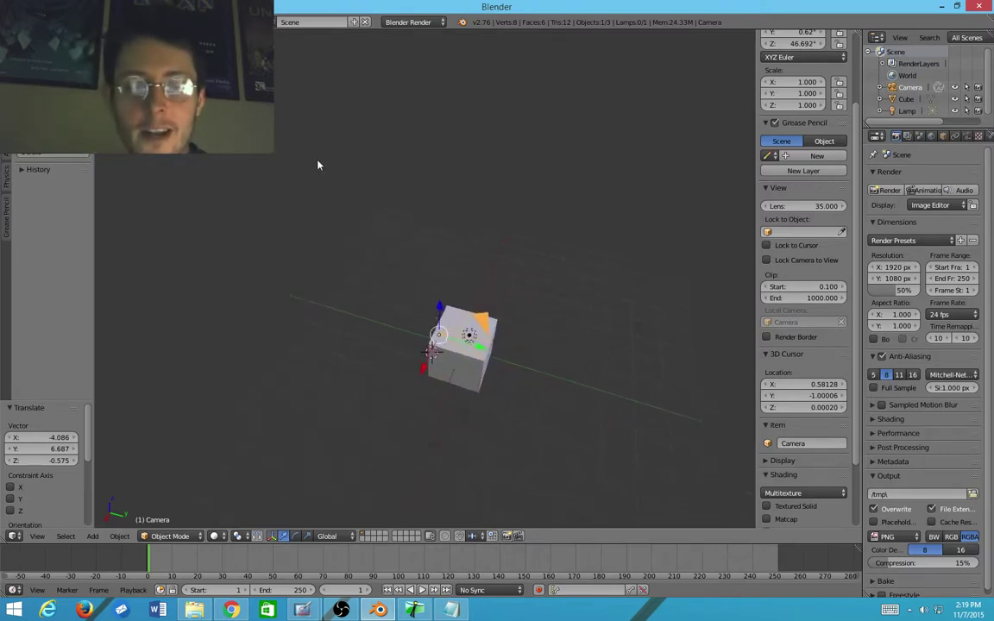
Step: Cycle the selection through the overlapping objects over the cube, starting with the lamp and finishing on the camera
right_click(464, 342)
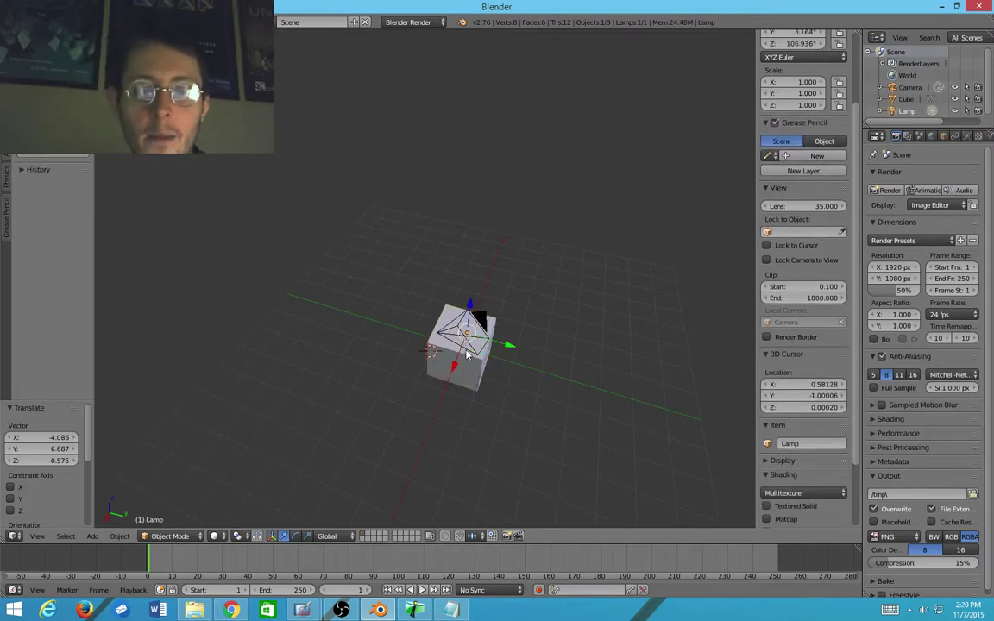
right_click(468, 354)
right_click(471, 357)
right_click(469, 335)
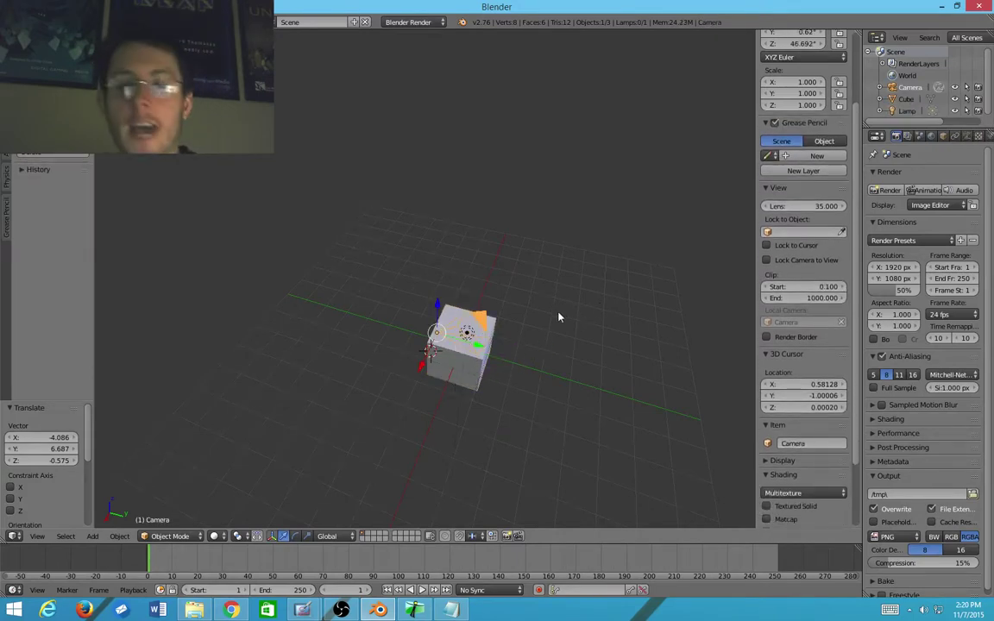
Step: From a lower side angle, select the cube and return the selection to the camera
middle_click_drag(559, 317, 421, 309)
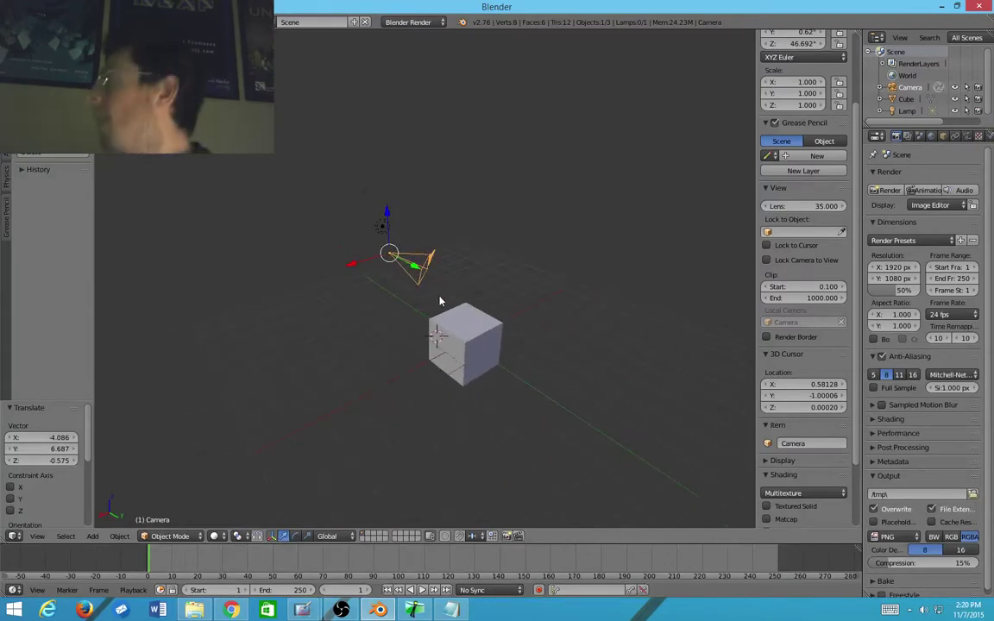
right_click(495, 318)
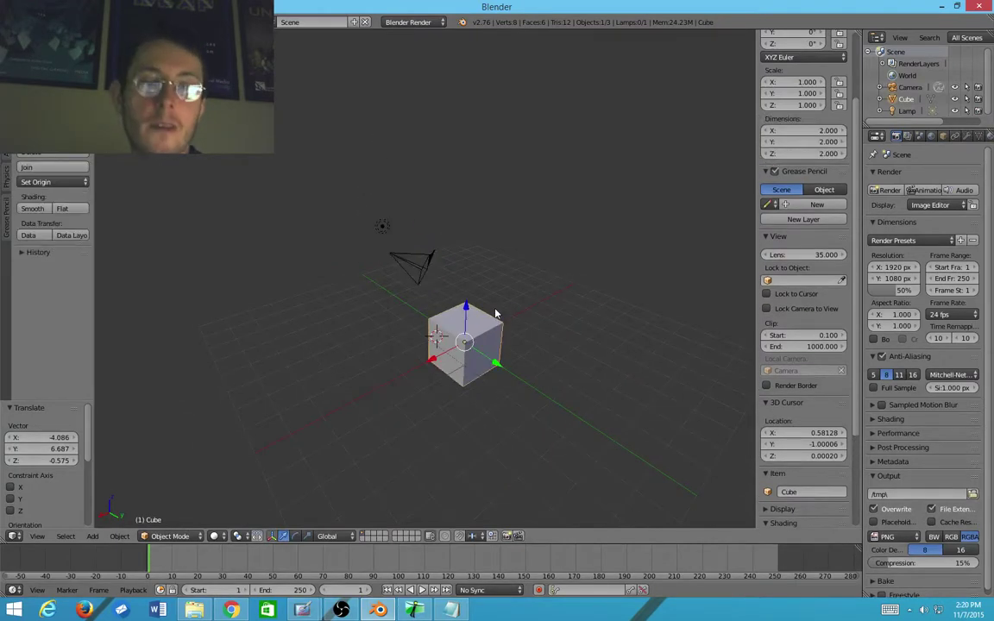
right_click(405, 271)
scroll(521, 288, "up", 3)
scroll(493, 313, "down", 6)
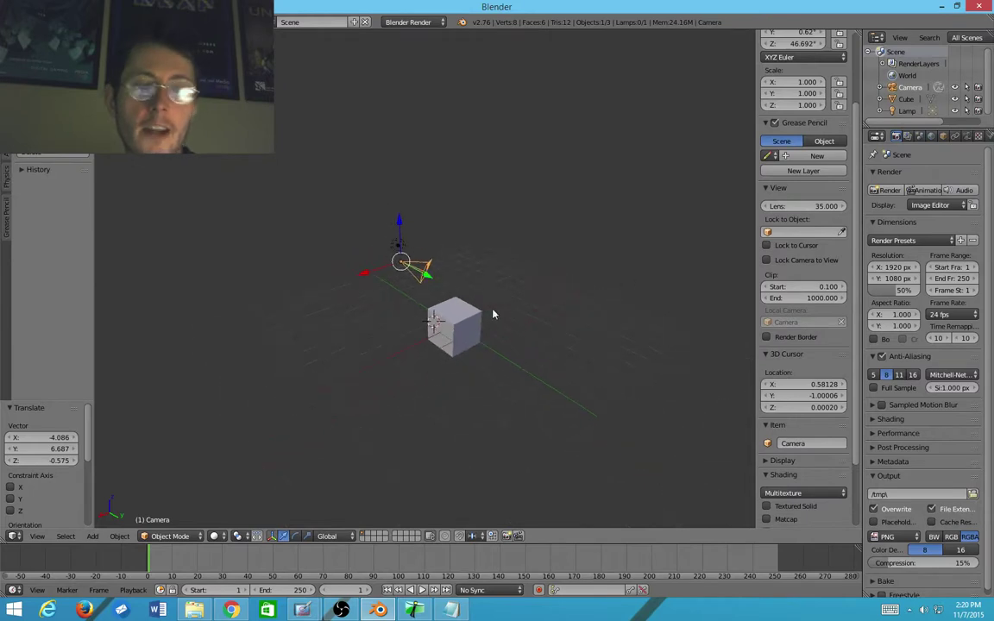
scroll(463, 291, "up", 2)
scroll(463, 293, "down", 2)
scroll(453, 302, "up", 1)
scroll(458, 295, "down", 1)
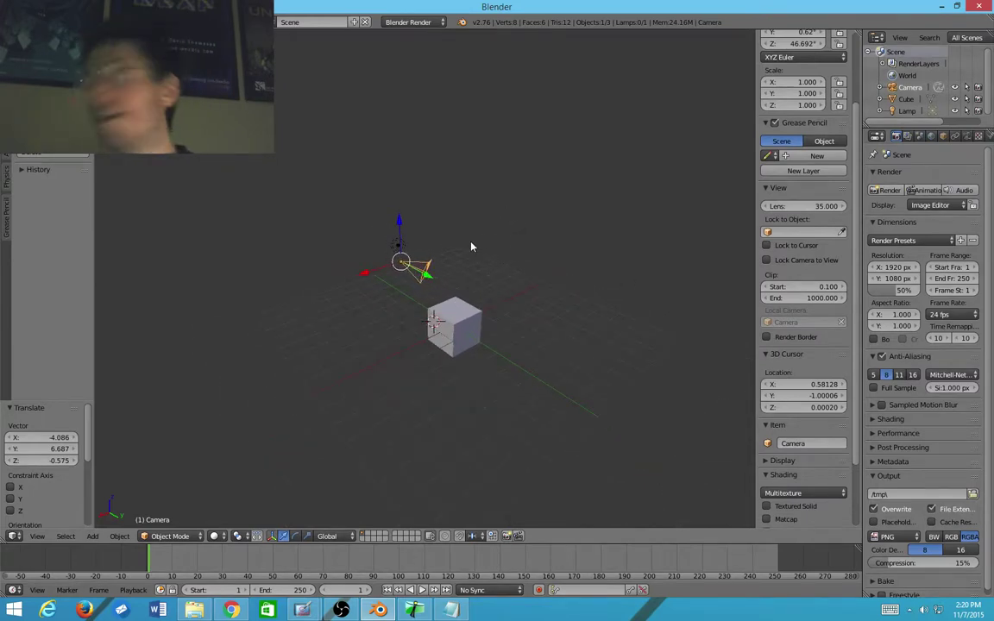
Step: Alternate the selection between the lamp and the neighbouring camera, finishing with the camera selected
right_click(400, 254)
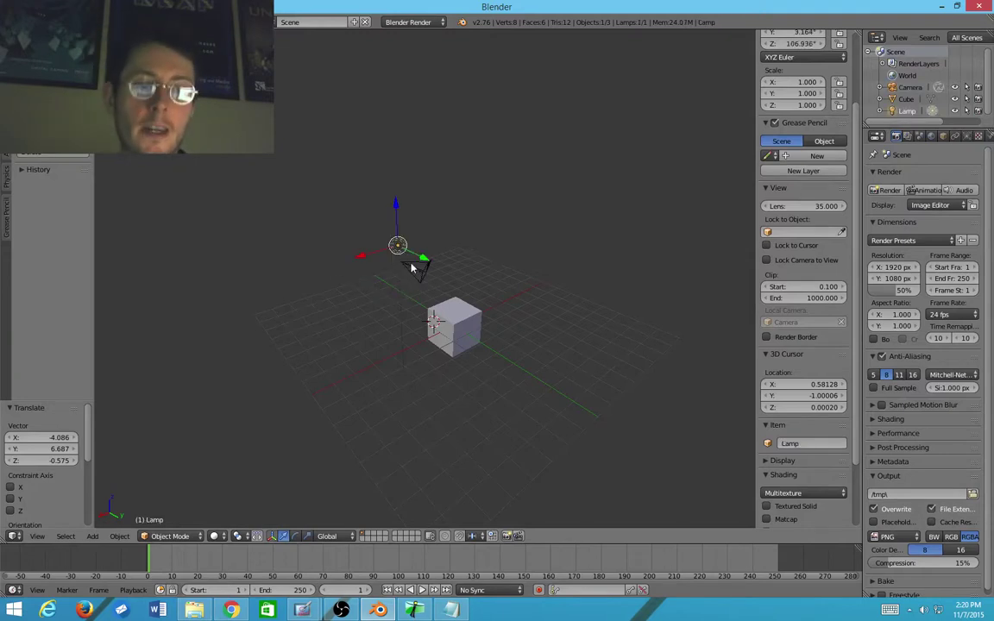
right_click(400, 255)
right_click(398, 255)
right_click(411, 273)
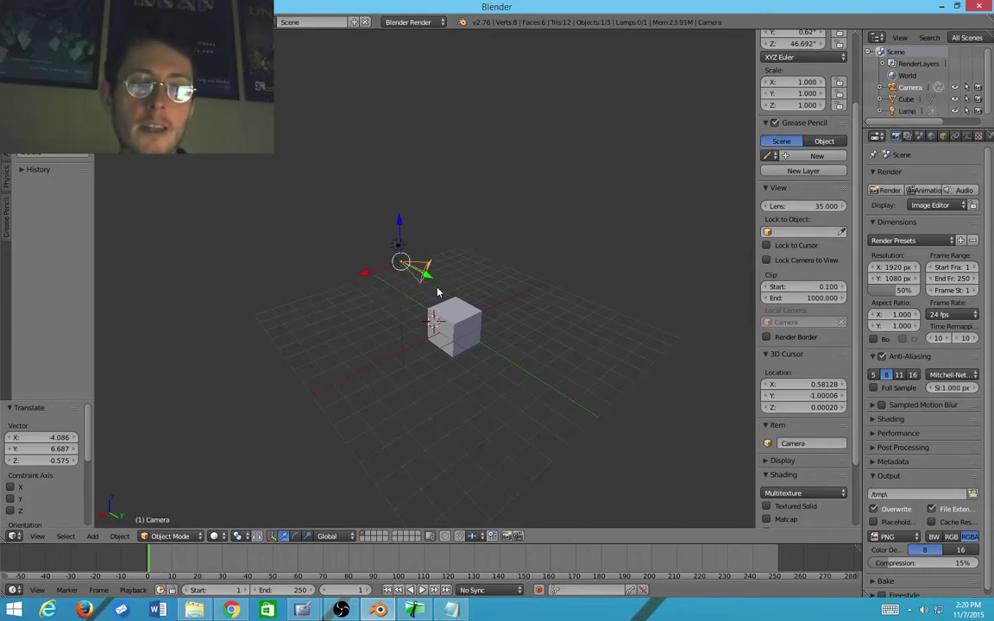
Step: Select the cube, camera and lamp singly, then build a multiple selection of the cube and lamp with the lamp active
right_click(441, 307)
right_click(405, 269)
right_click(393, 247)
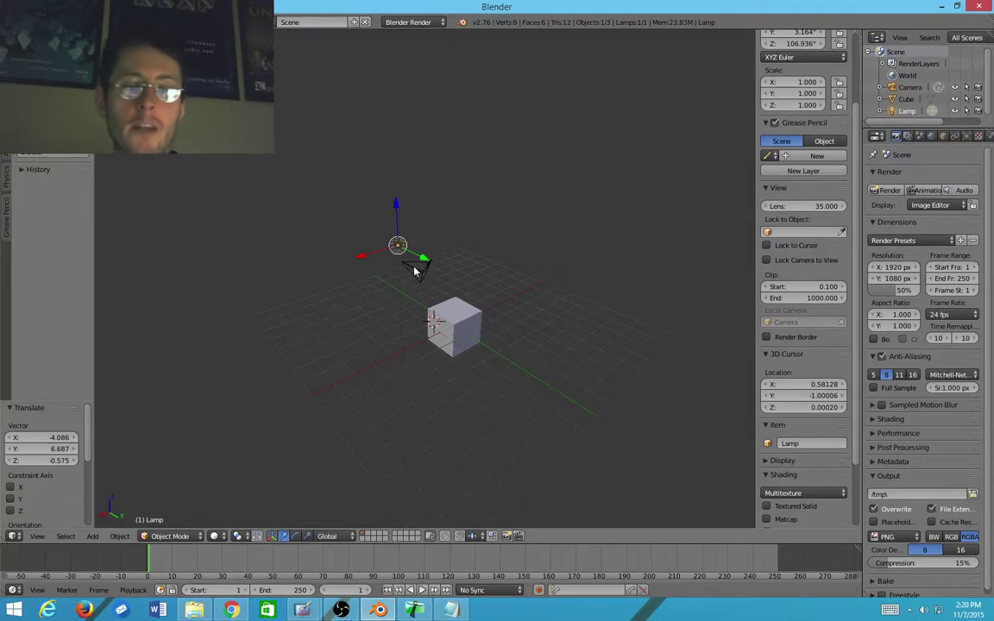
right_click(412, 280)
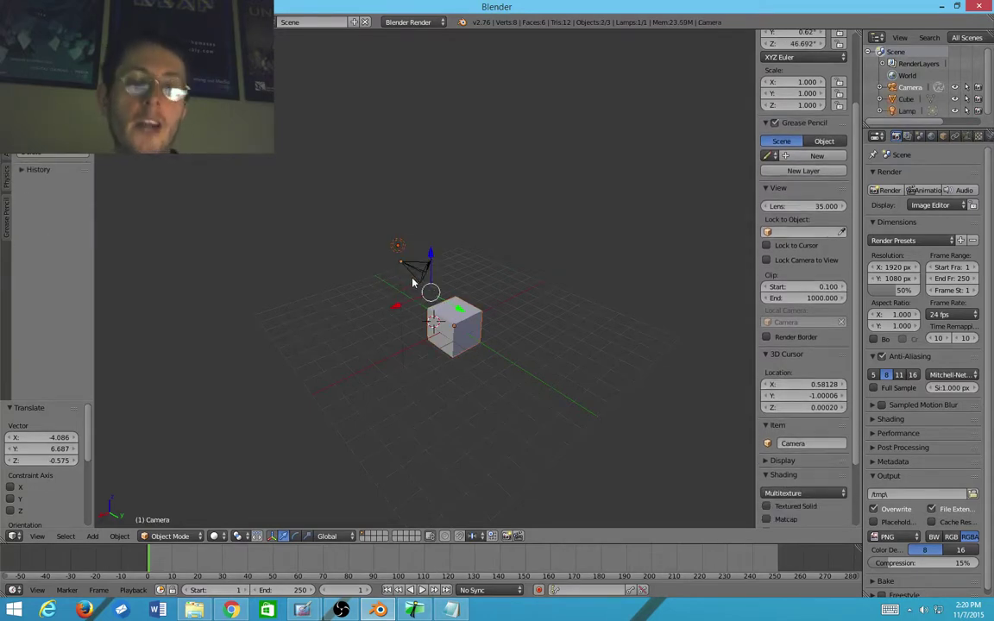
right_click(399, 256)
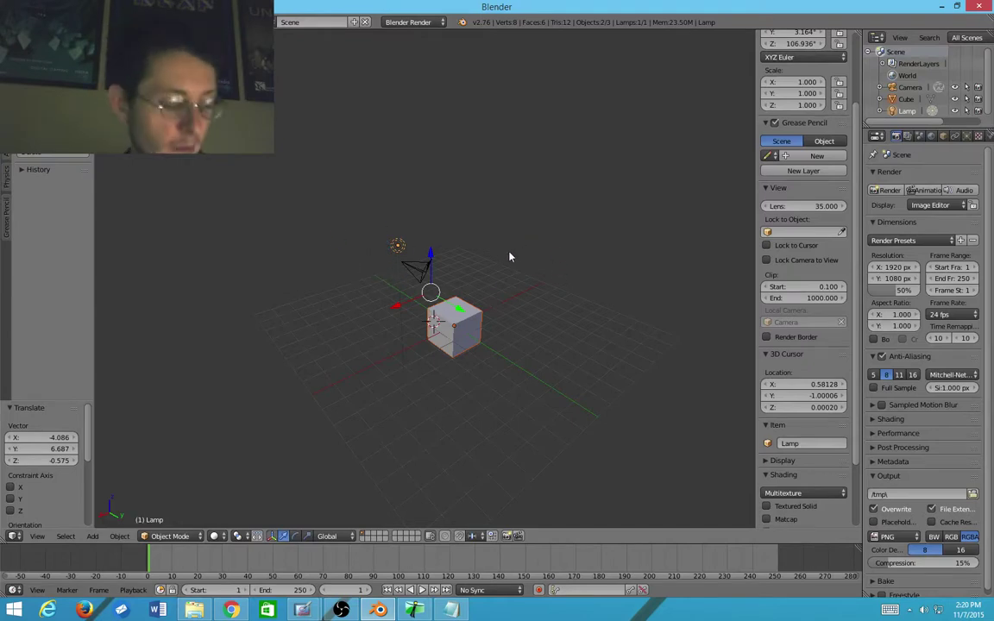
Step: Toggle repeatedly between selecting and deselecting all objects, finishing with nothing selected
key("a")
key("a")
key("a")
key("a")
key("a")
key("a")
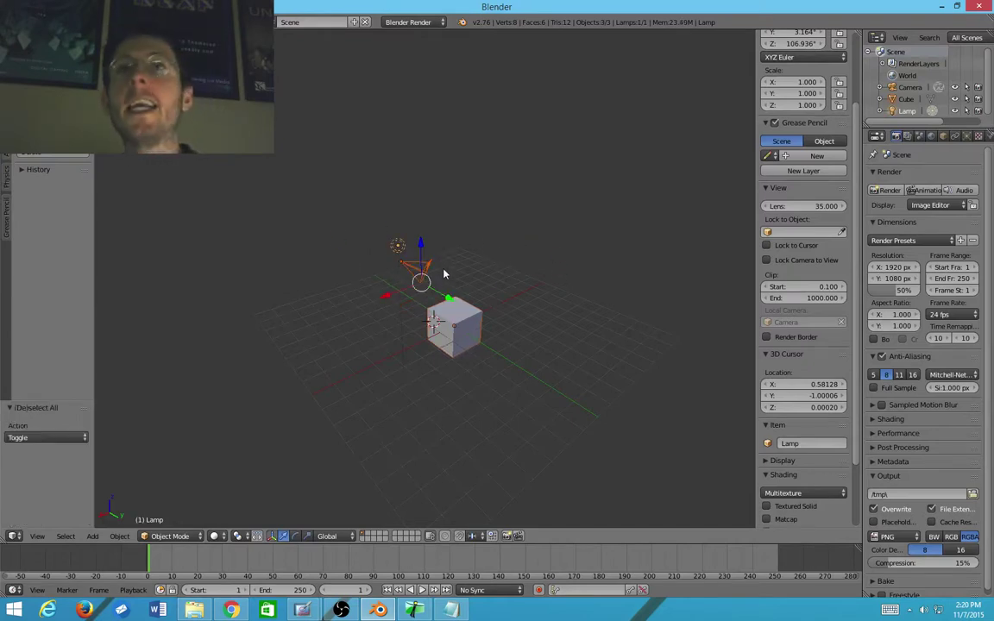
key("a")
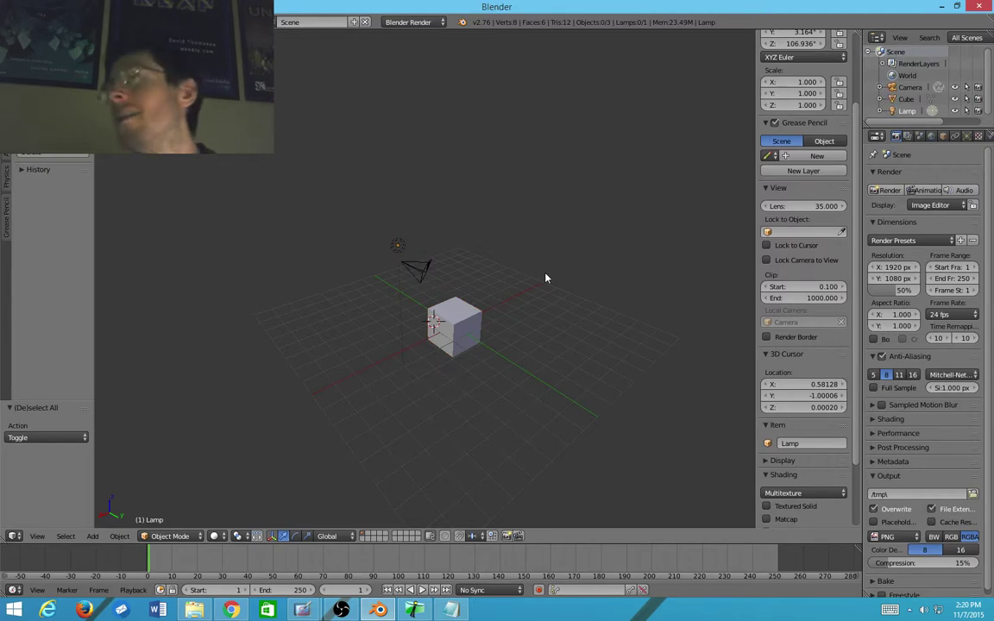
key("a")
key("a")
key("a")
key("a")
key("a")
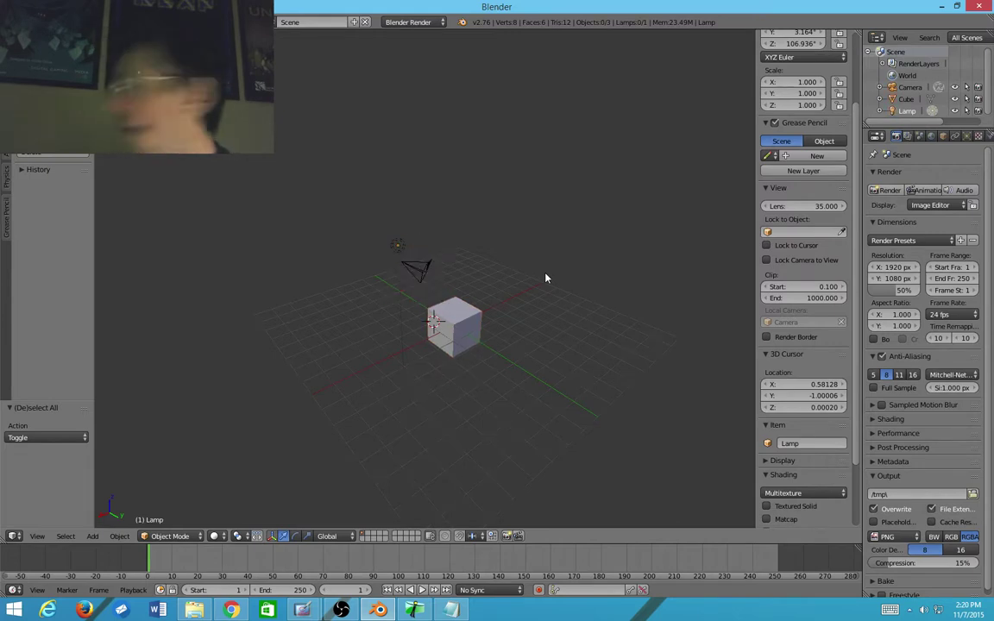
key("a")
key("a")
key("a")
key("a")
key("a")
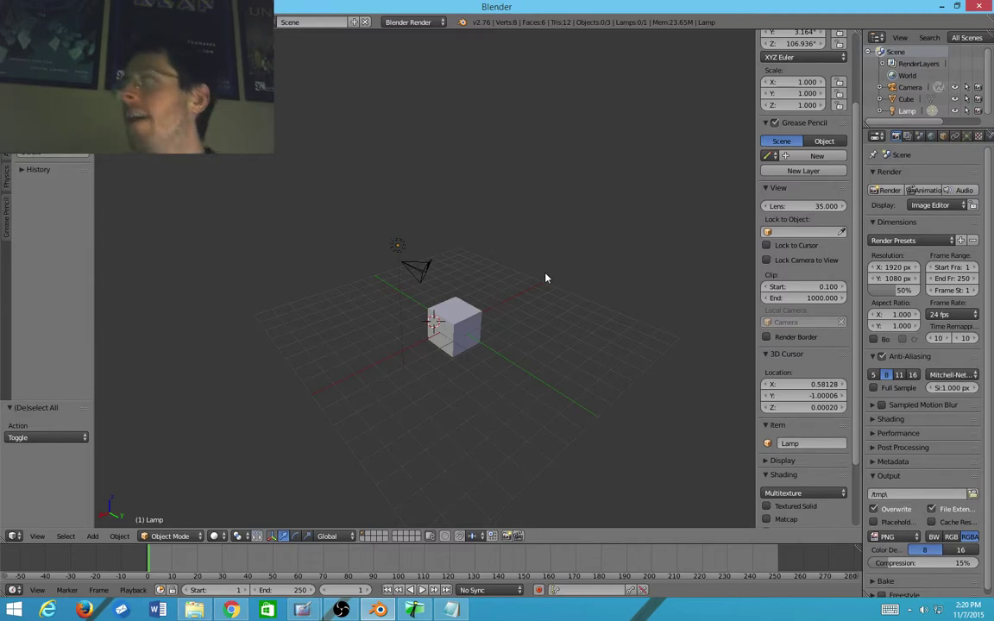
key("a")
key("a")
key("a")
key("a")
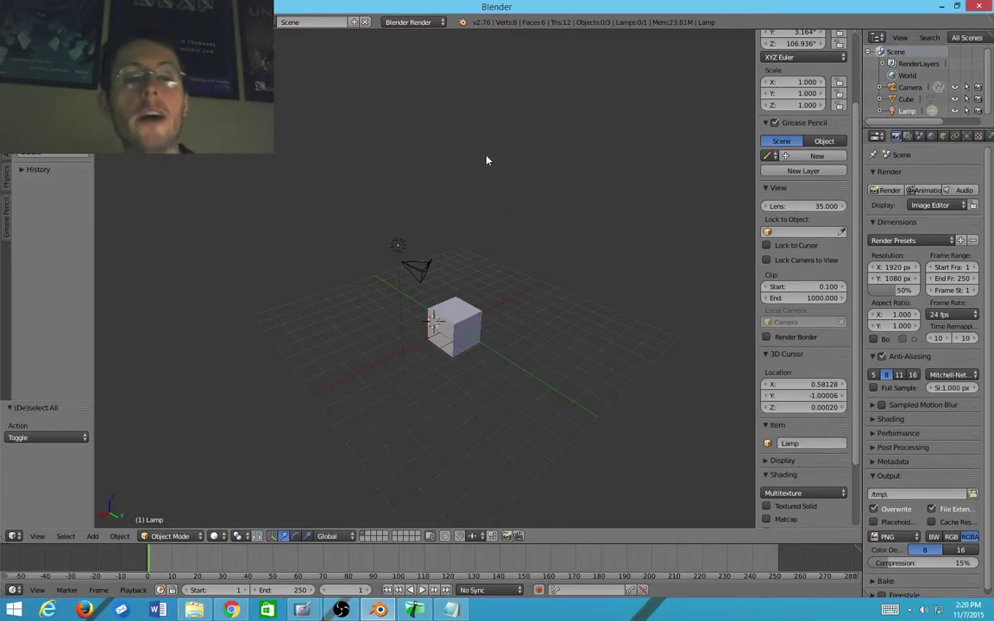
Step: Demonstrate lasso selection around the lamp, camera and cube, and place the 3D cursor at about X -7.22, Y 5.10, Z 0.17
mouse_move(316, 159)
left_mouse_down("ctrl")
mouse_move(322, 377)
mouse_move(621, 366)
mouse_move(519, 223)
mouse_move(481, 222)
left_mouse_up("ctrl")
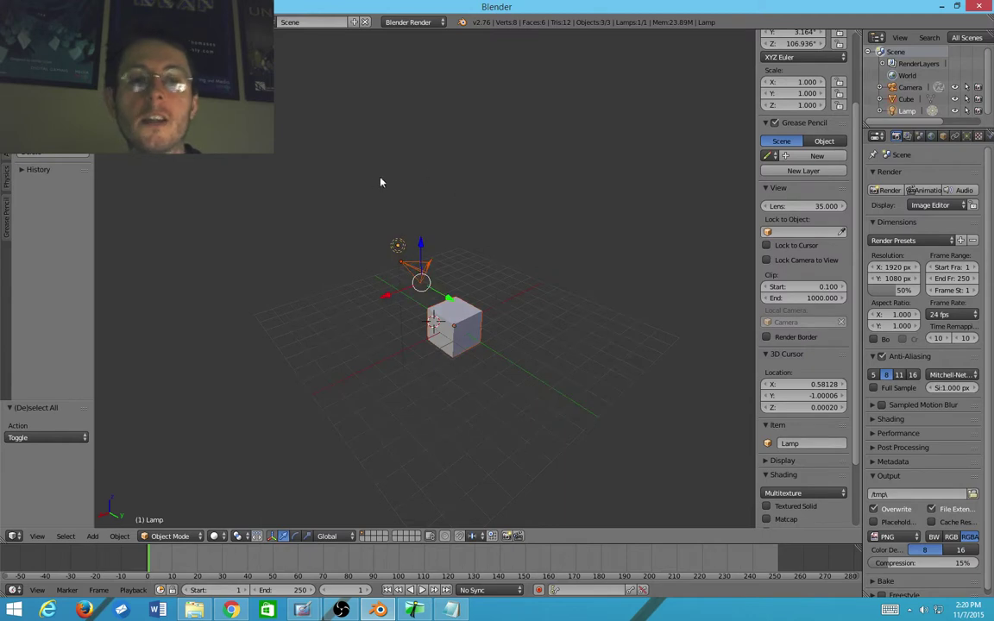
mouse_move(355, 181)
left_mouse_down("ctrl")
mouse_move(351, 282)
mouse_move(512, 401)
mouse_move(413, 217)
left_mouse_up("ctrl")
key("a")
mouse_move(308, 179)
left_mouse_down("ctrl")
mouse_move(359, 434)
mouse_move(530, 516)
mouse_move(524, 385)
mouse_move(501, 310)
mouse_move(451, 285)
mouse_move(395, 312)
mouse_move(380, 295)
mouse_move(409, 248)
mouse_move(388, 218)
left_mouse_up("ctrl")
left_click(614, 318)
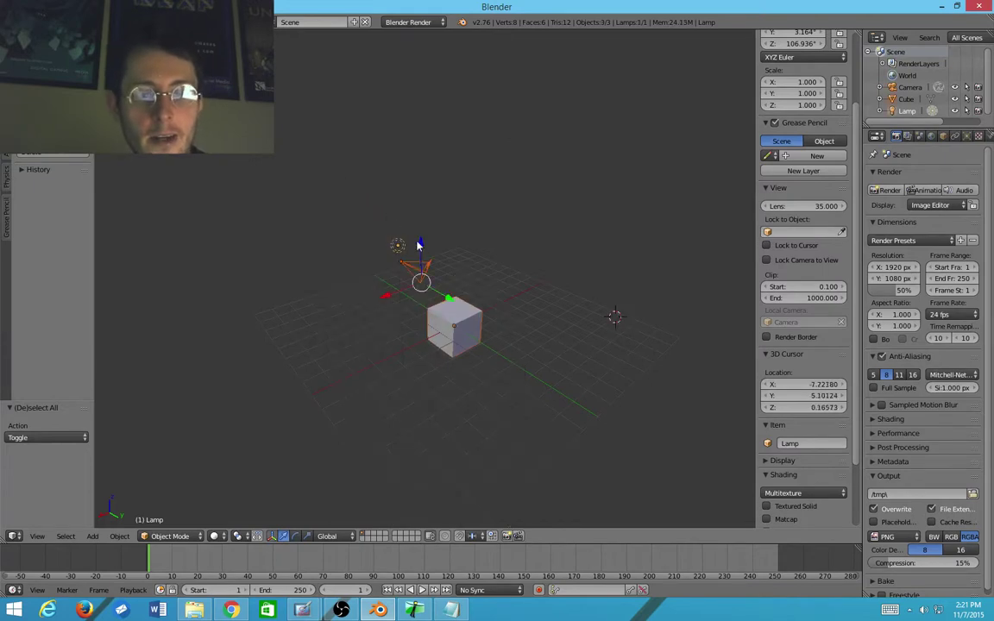
Step: Clear the selection, lasso-select the lamp and cube without the camera, and deselect everything again
key("a")
mouse_move(337, 191)
left_mouse_down("ctrl")
mouse_move(415, 195)
mouse_move(428, 244)
mouse_move(385, 269)
mouse_move(403, 295)
mouse_move(533, 349)
mouse_move(282, 317)
mouse_move(299, 216)
left_mouse_up("ctrl")
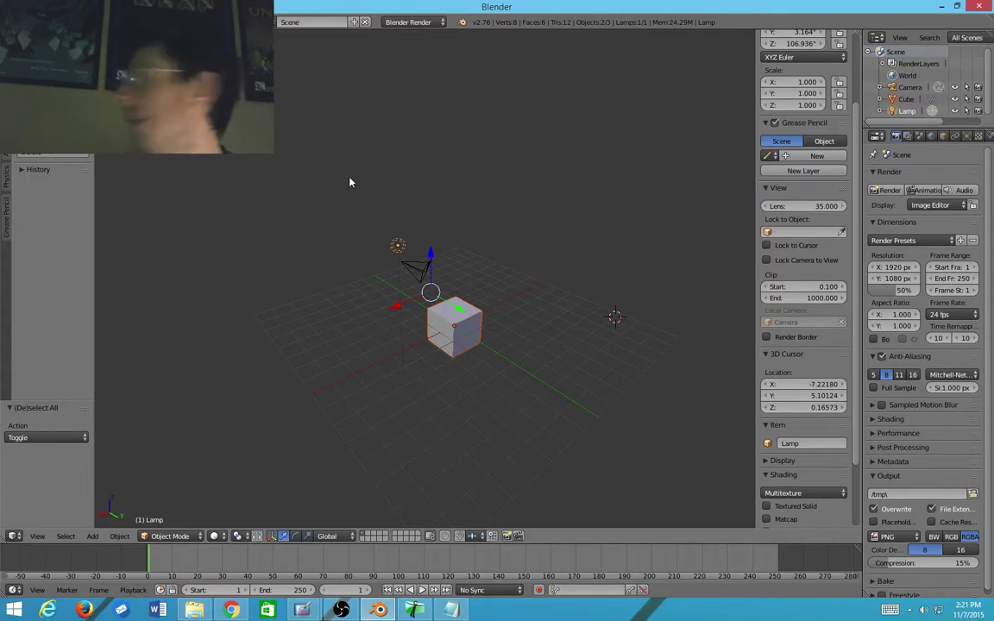
key("a")
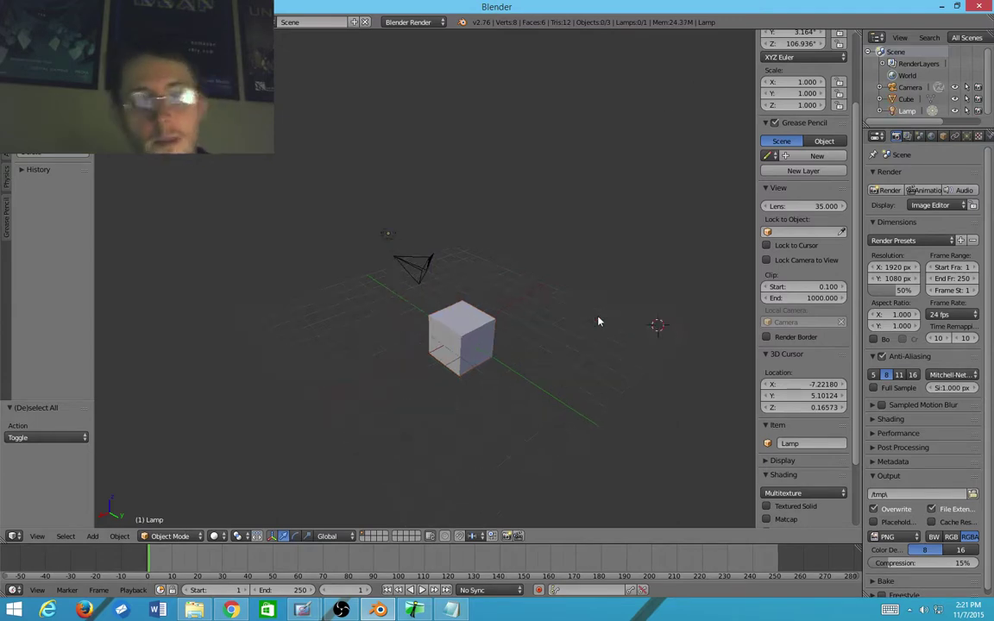
Step: Place the 3D cursor above the cube at about X -0.60, Y -1.27, Z 1.90, and box-select the lamp and camera
scroll(453, 288, "up", 1)
left_click(453, 286)
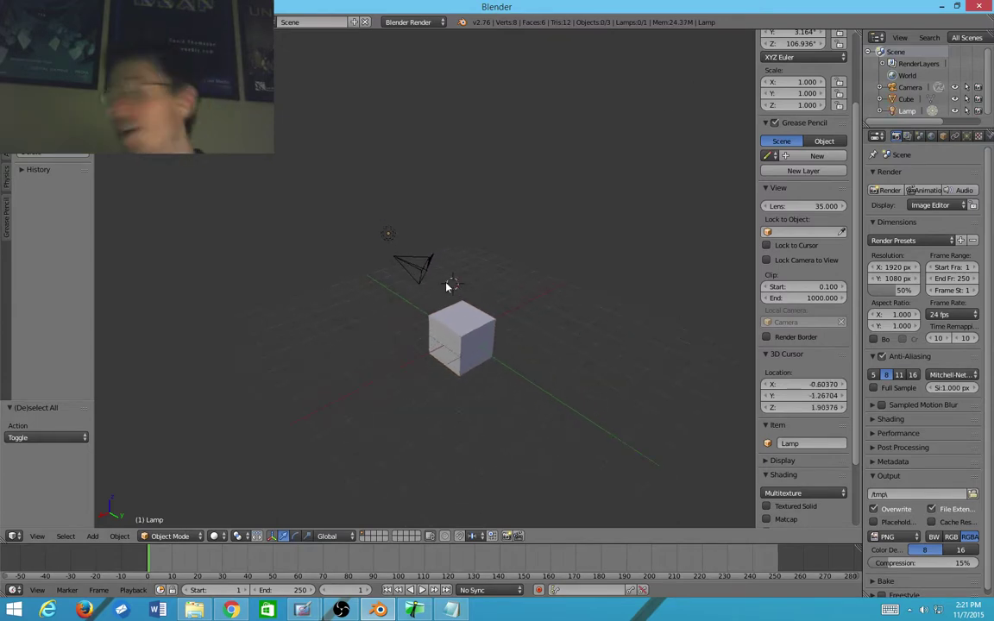
key("b")
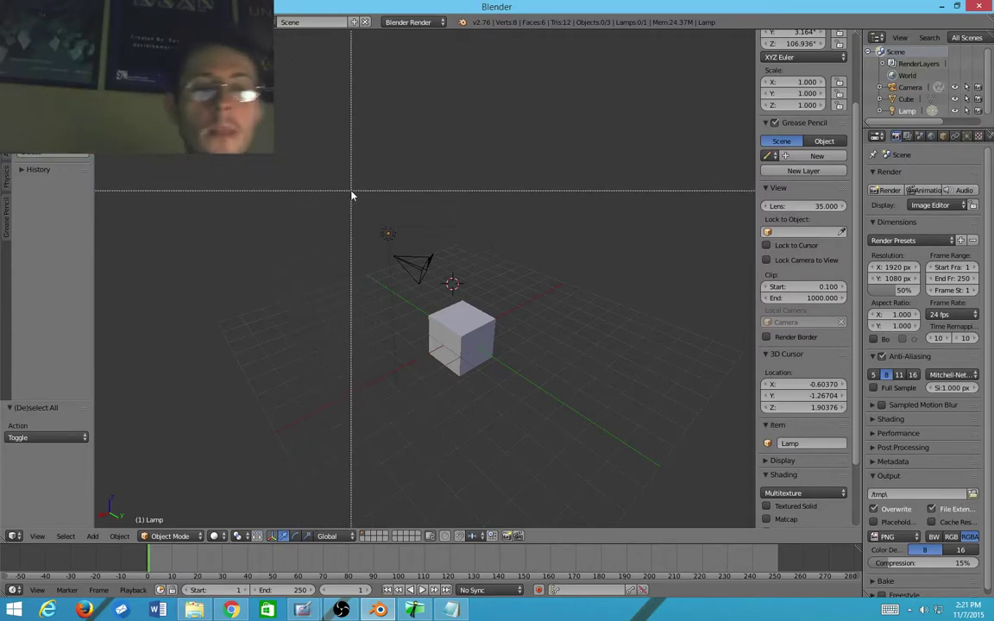
left_click_drag(326, 160, 438, 299)
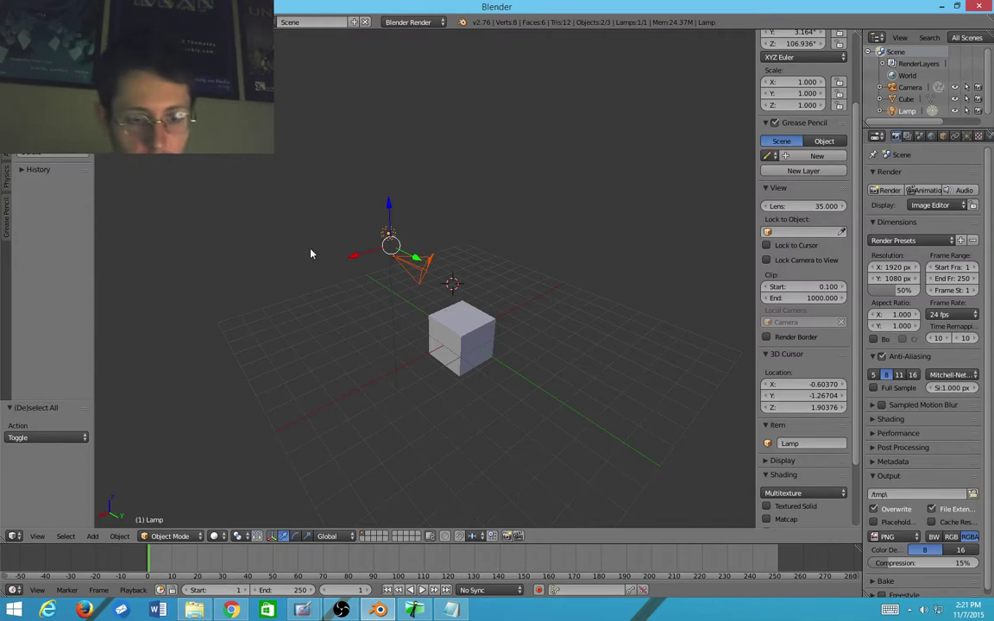
Step: Deselect all objects and show the Border Select crosshair twice, cancelling it each time
key("a")
key("b")
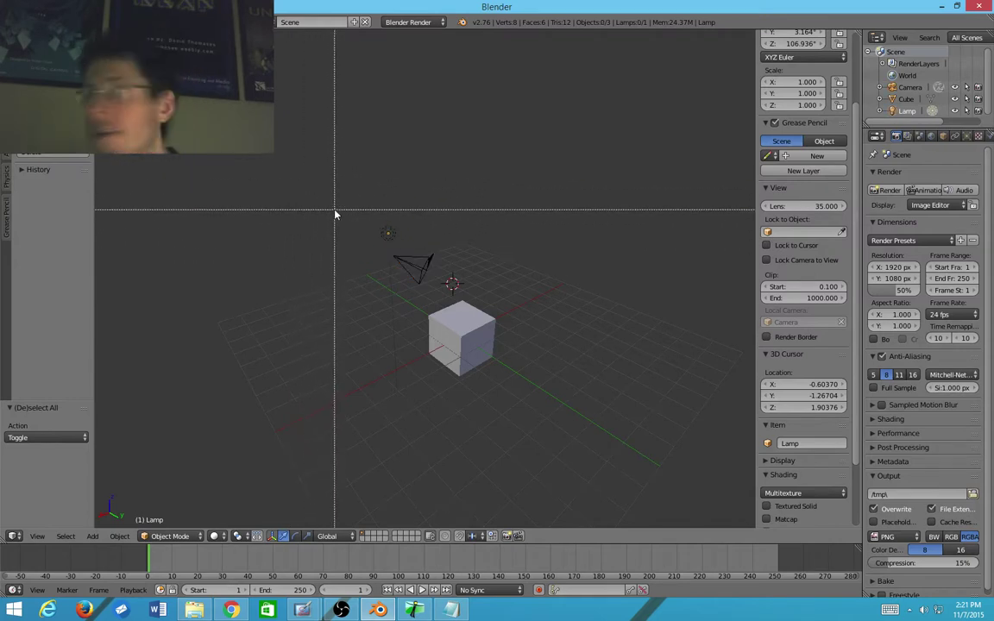
key("Escape")
key("a")
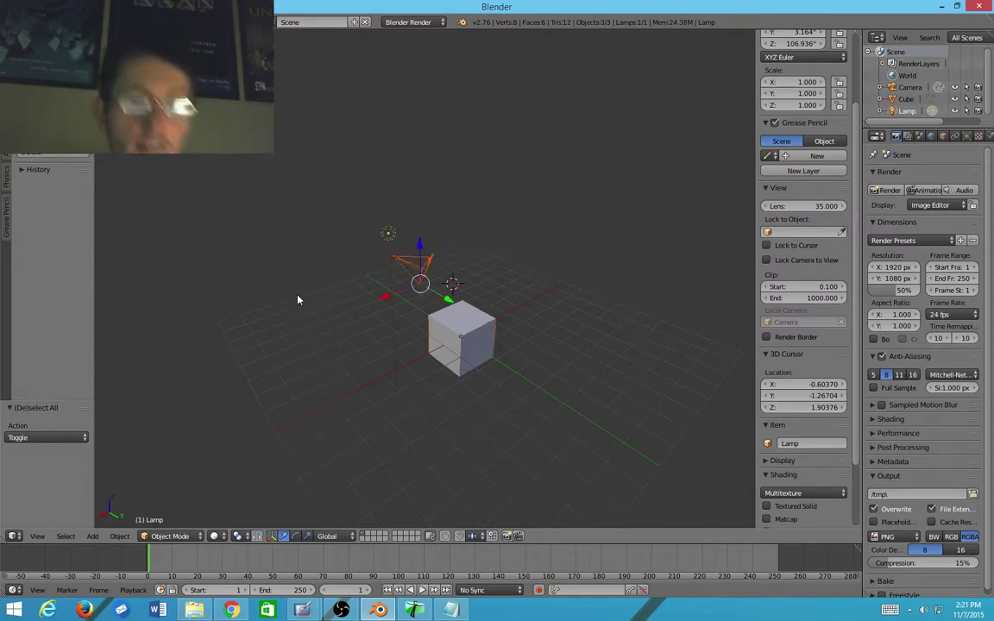
key("a")
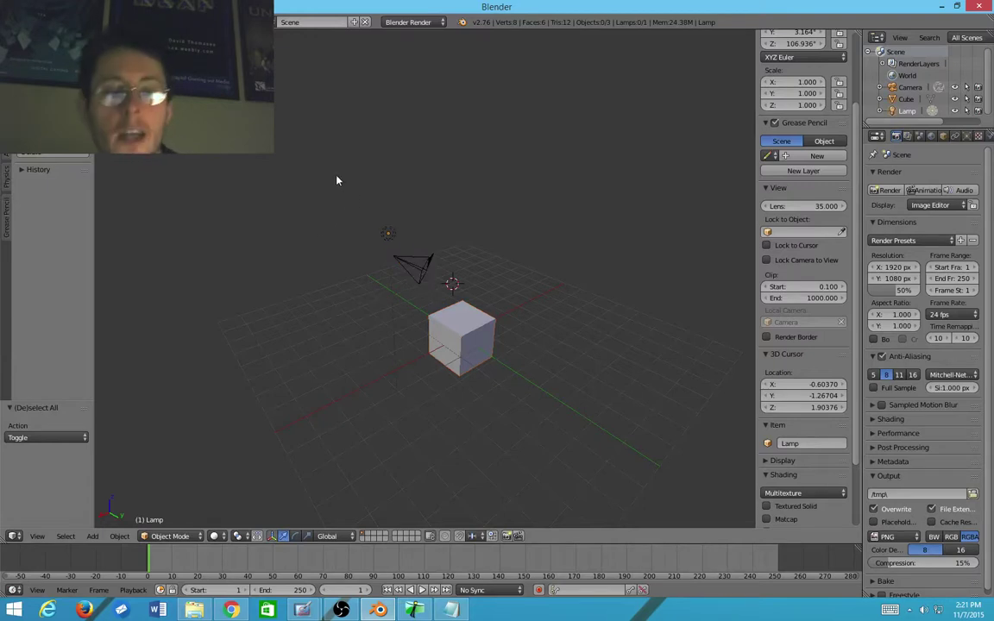
key("b")
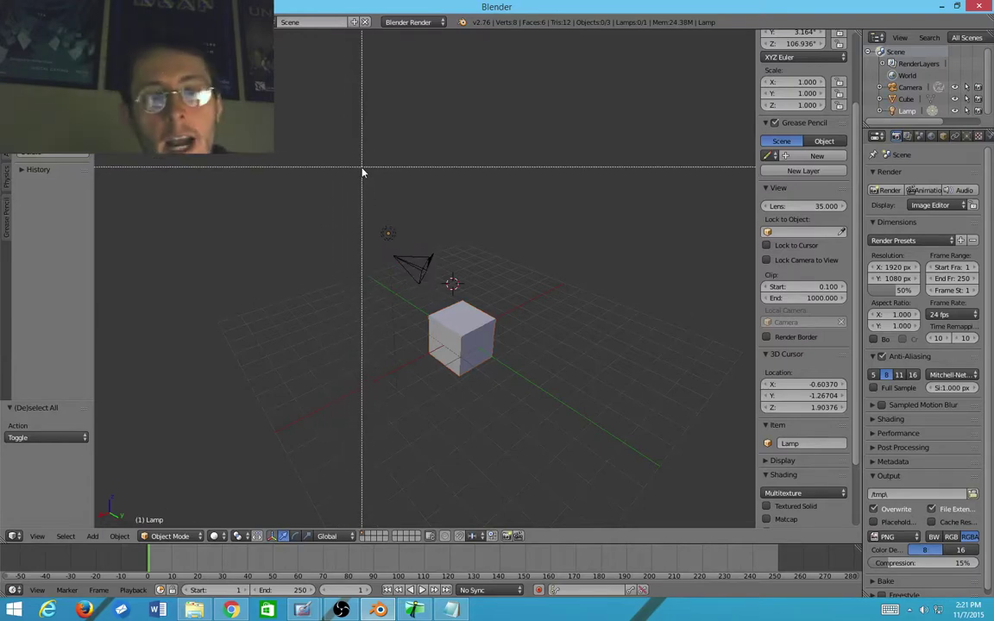
key("Escape")
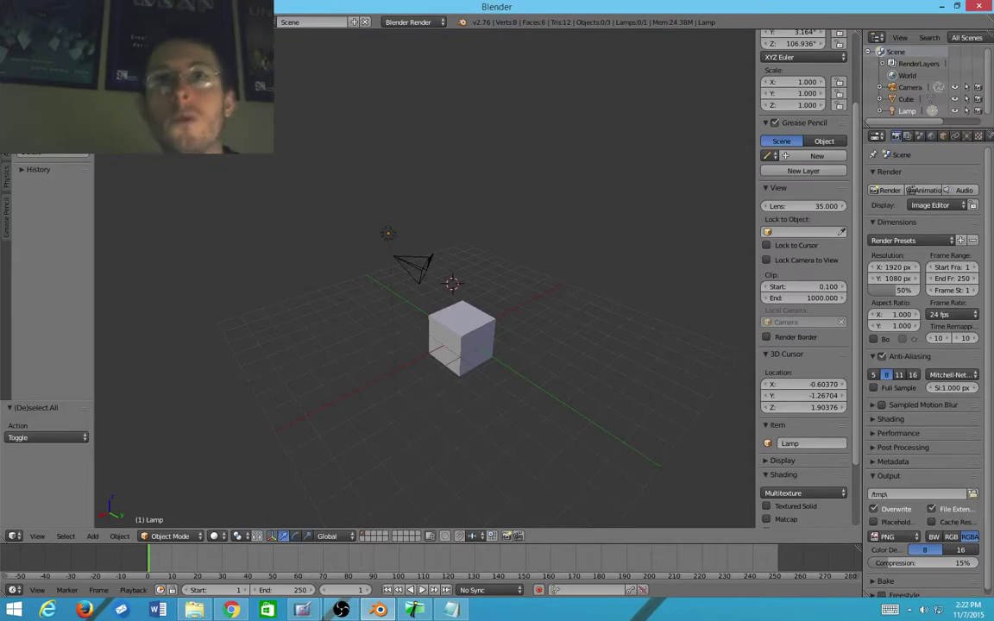
Step: Box-select the lamp, camera and cube together, and deselect everything again
scroll(453, 271, "up", 2)
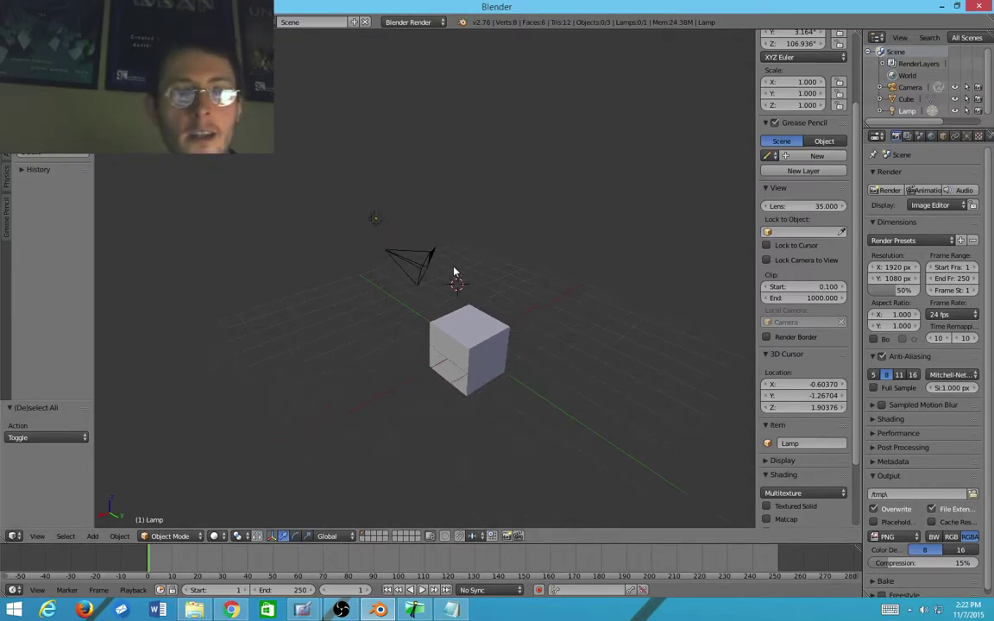
scroll(451, 270, "down", 1)
key("b")
left_click_drag(330, 184, 517, 392)
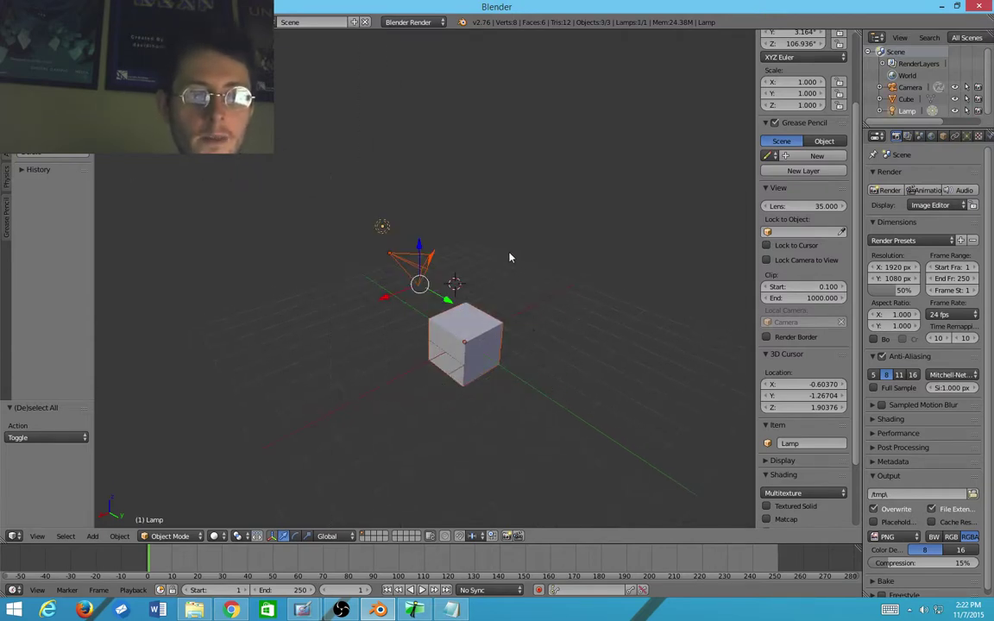
key("a")
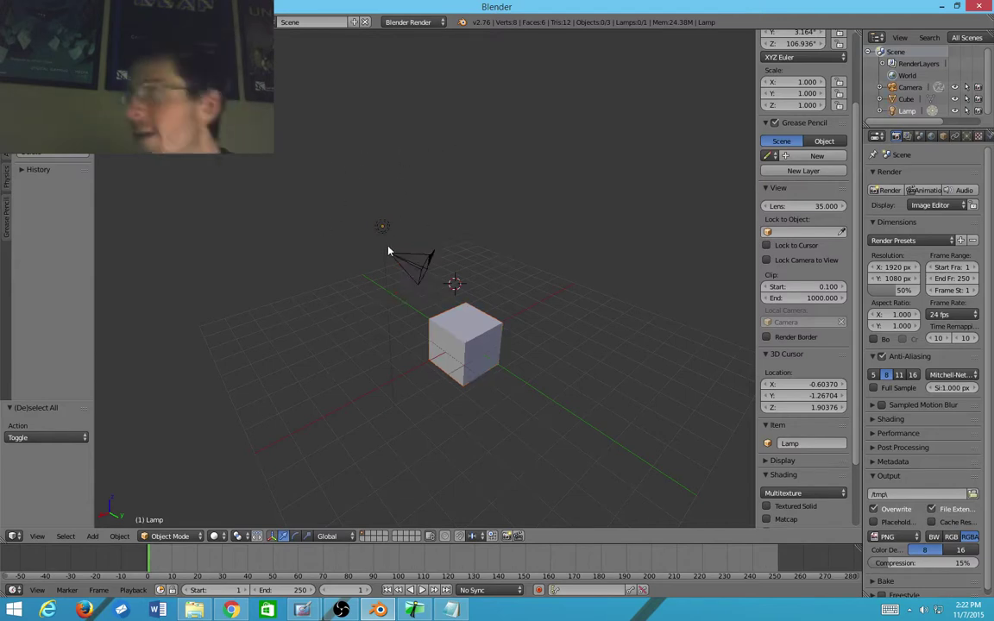
Step: Place the 3D cursor at about X 3.50, Y -4.98, Z 2.61, lasso-select all objects, lasso-deselect the camera, and clear the selection
left_click(318, 265)
mouse_move(319, 178)
left_mouse_down("ctrl")
mouse_move(545, 448)
mouse_move(411, 160)
mouse_move(393, 165)
left_mouse_up("ctrl")
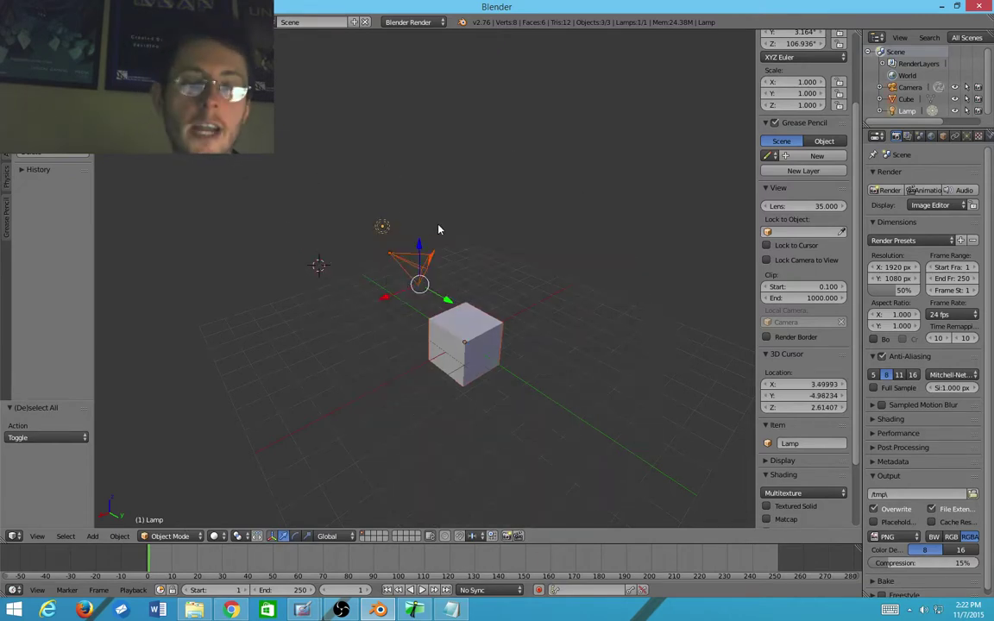
mouse_move(447, 242)
left_mouse_down("ctrl")
mouse_move(380, 259)
mouse_move(435, 280)
mouse_move(446, 253)
left_mouse_up("ctrl")
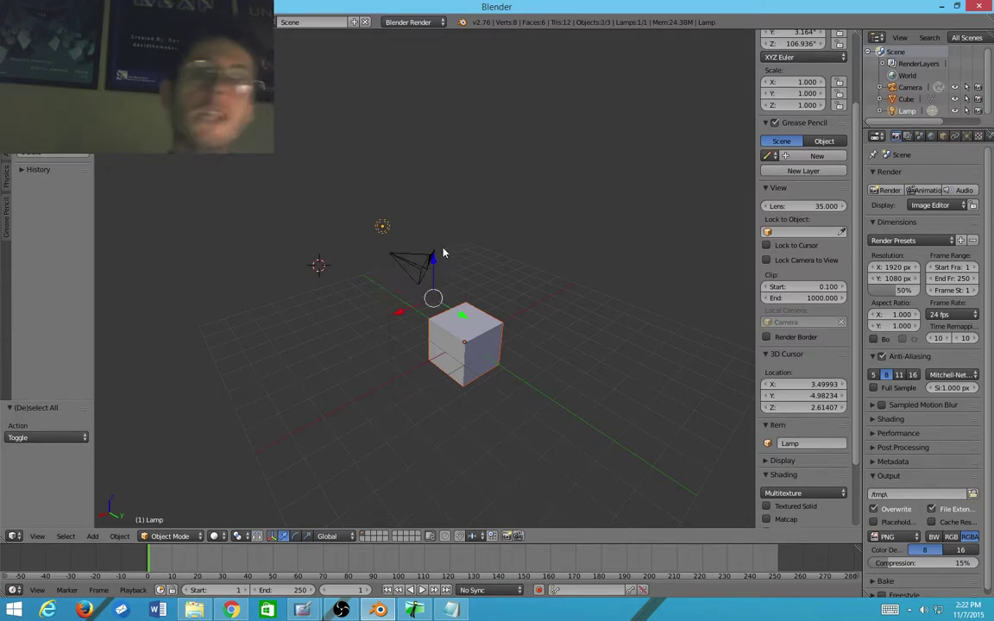
key("a")
Step: Box-select all three objects, box-deselect the camera and cube so only the lamp stays selected, and clear the selection
key("b")
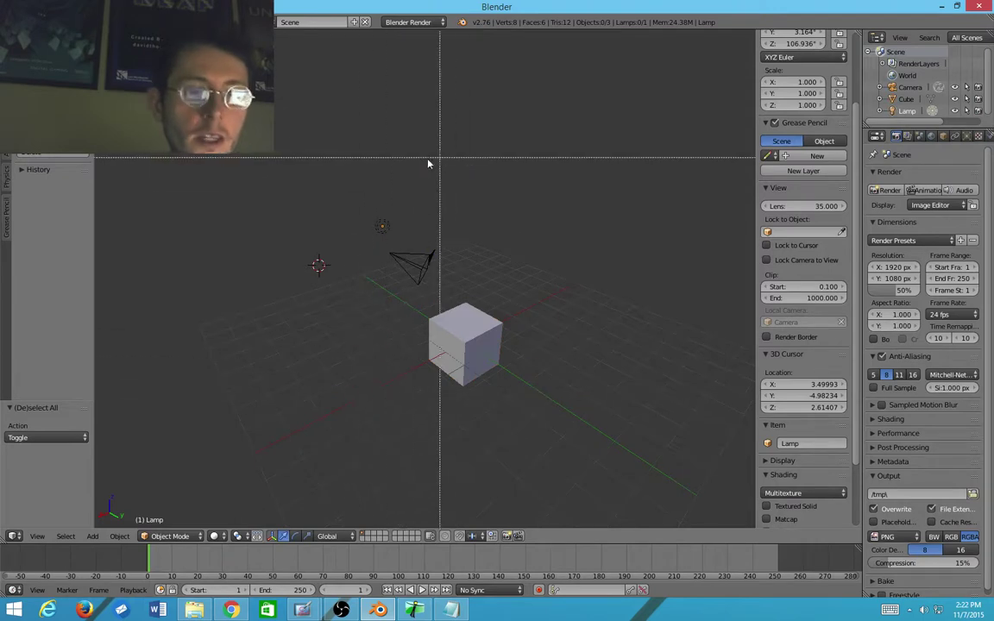
left_click_drag(347, 158, 604, 445)
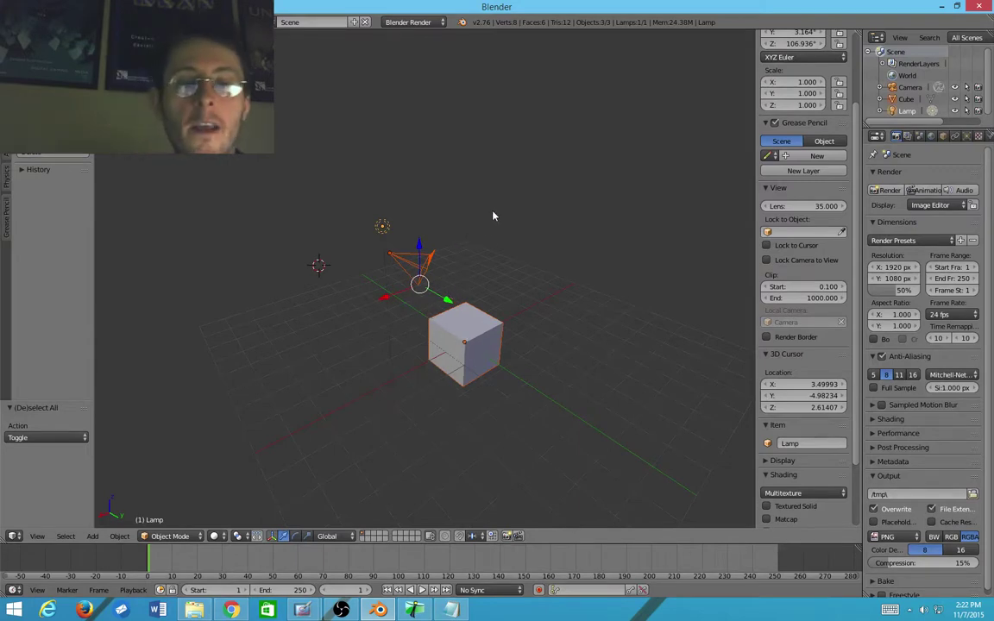
key("b")
left_click_drag(578, 149, 419, 399)
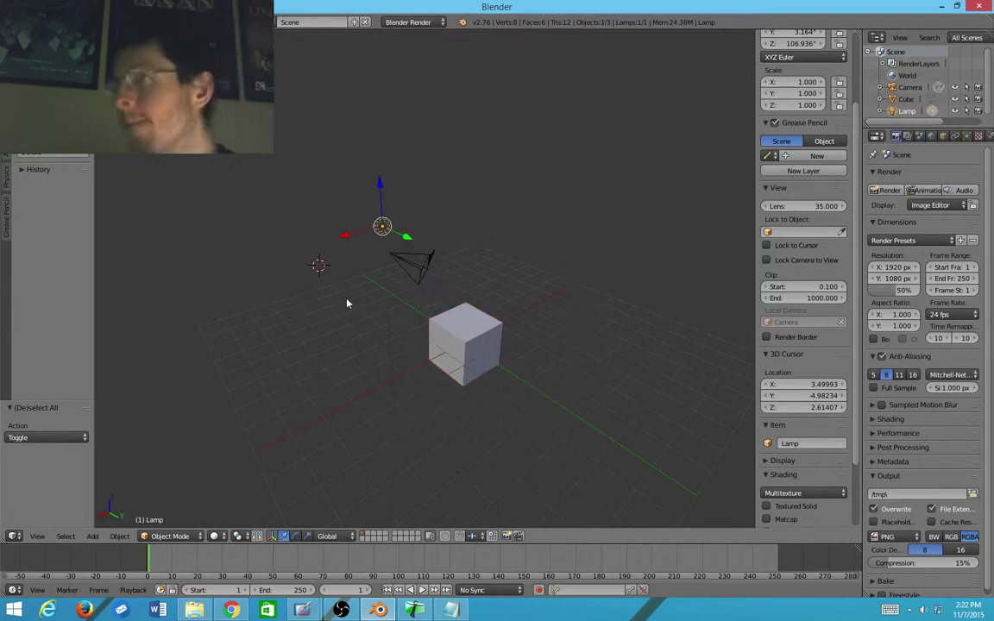
key("a")
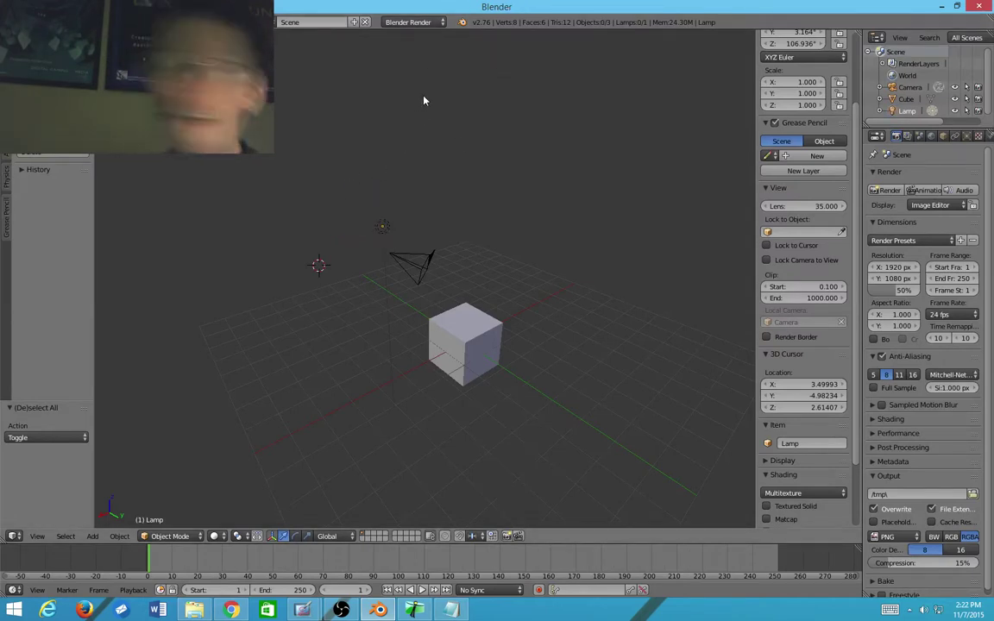
Step: Place the 3D cursor beside the camera at about X 2.43, Y -4.27, Z 2.84, and select the cube and lamp in turn
left_click(350, 258)
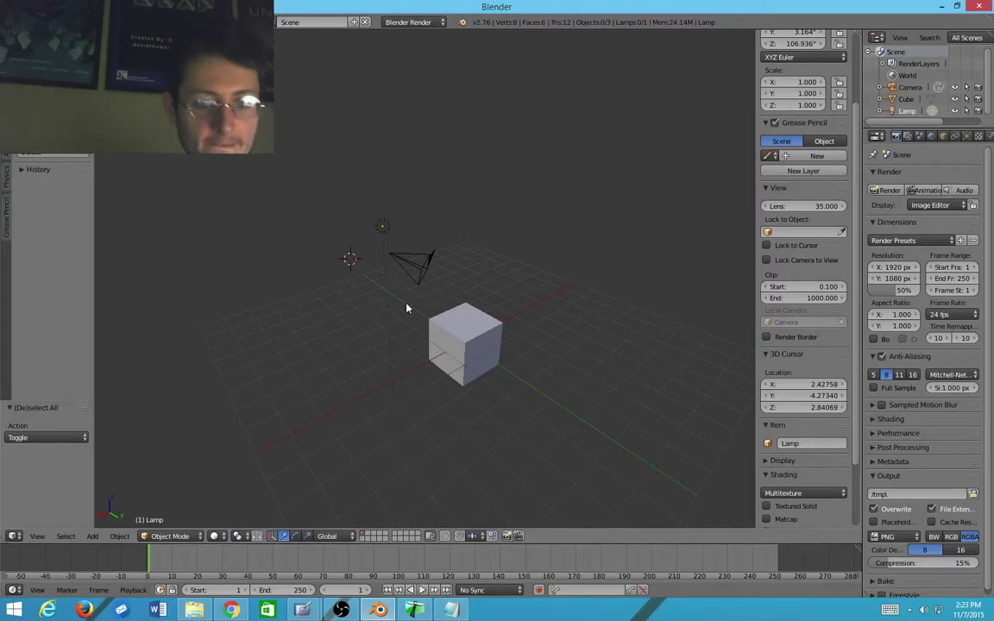
scroll(406, 306, "down", 2)
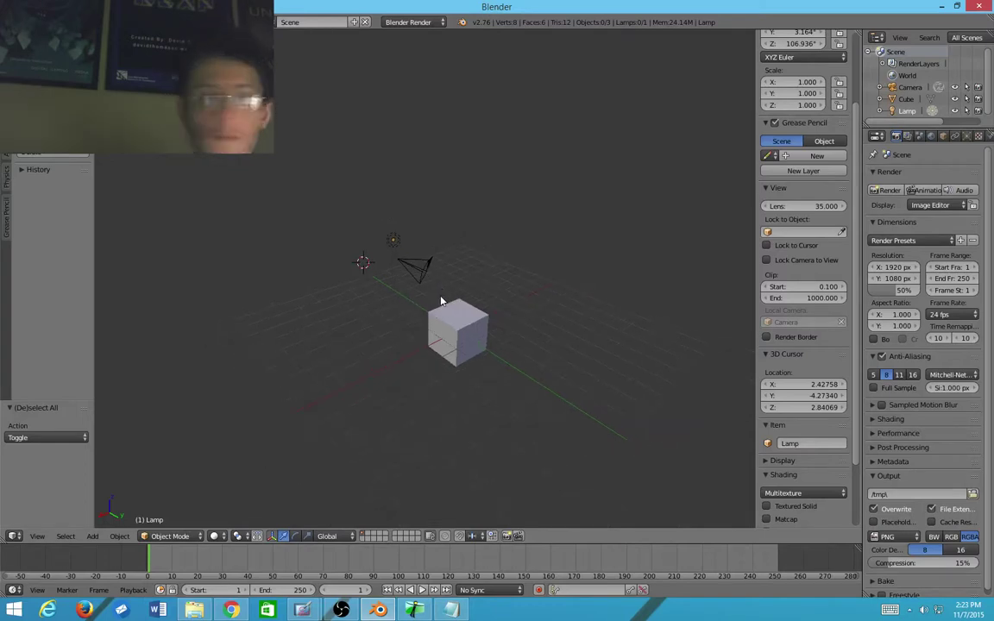
right_click(461, 335)
key("a")
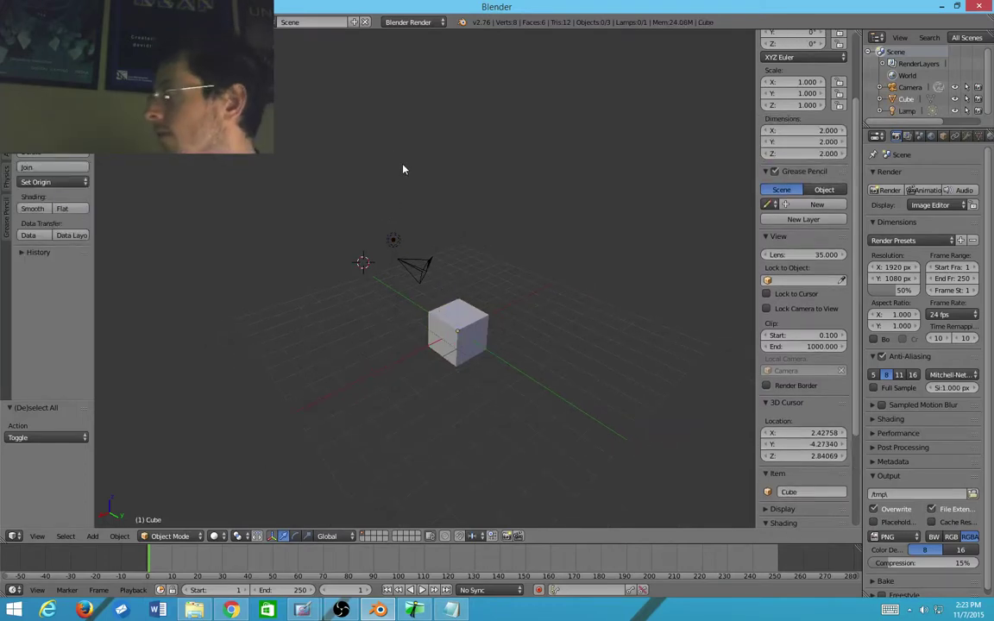
right_click(395, 242)
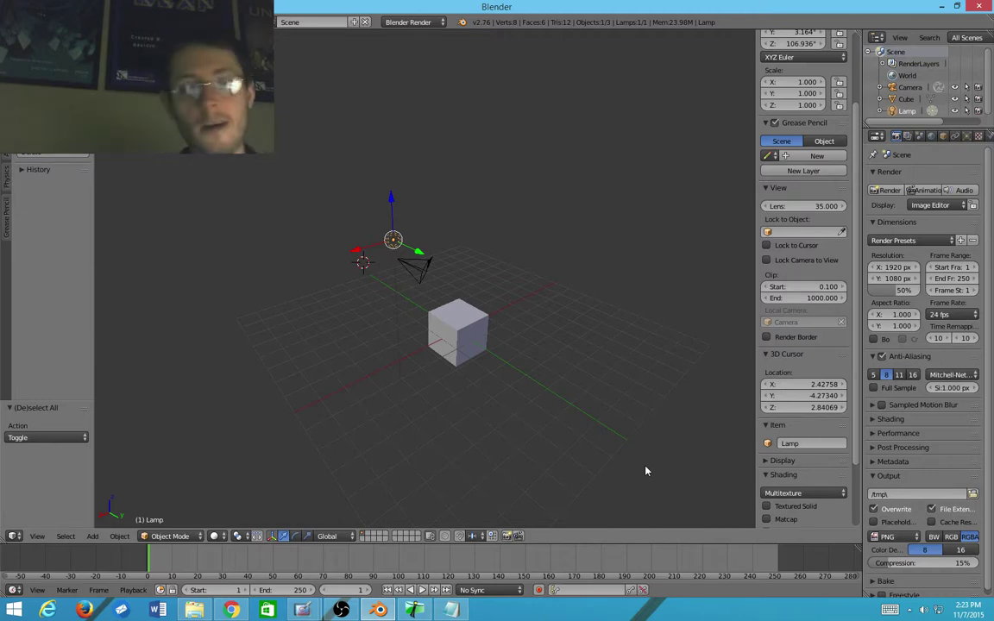
Step: Select the cube and bring up its delete confirmation, cancelling it without deleting
right_click(466, 346)
middle_click_drag(568, 292, 345, 138)
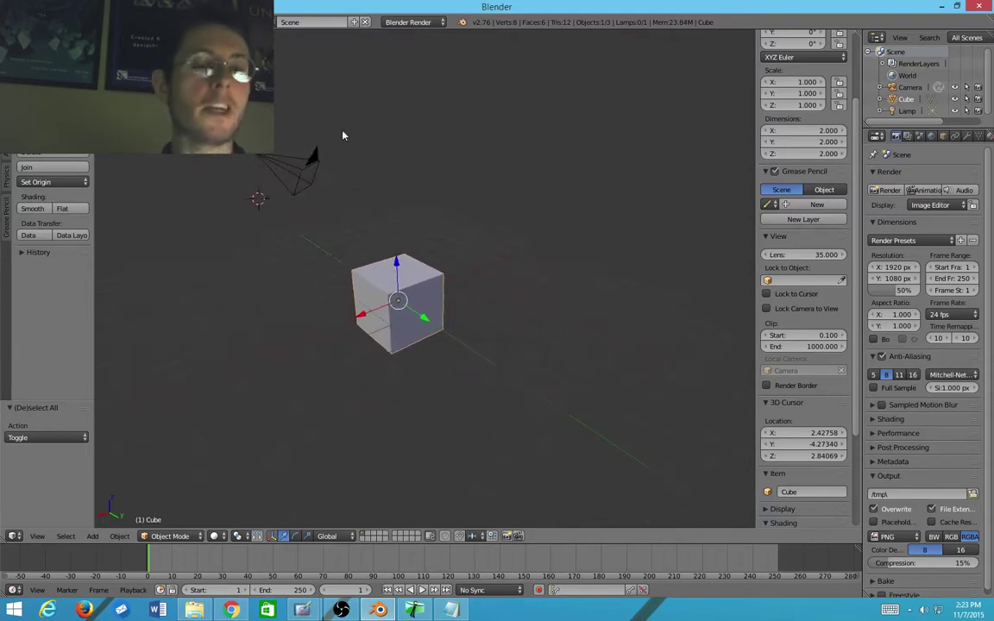
middle_click_drag(601, 238, 546, 305)
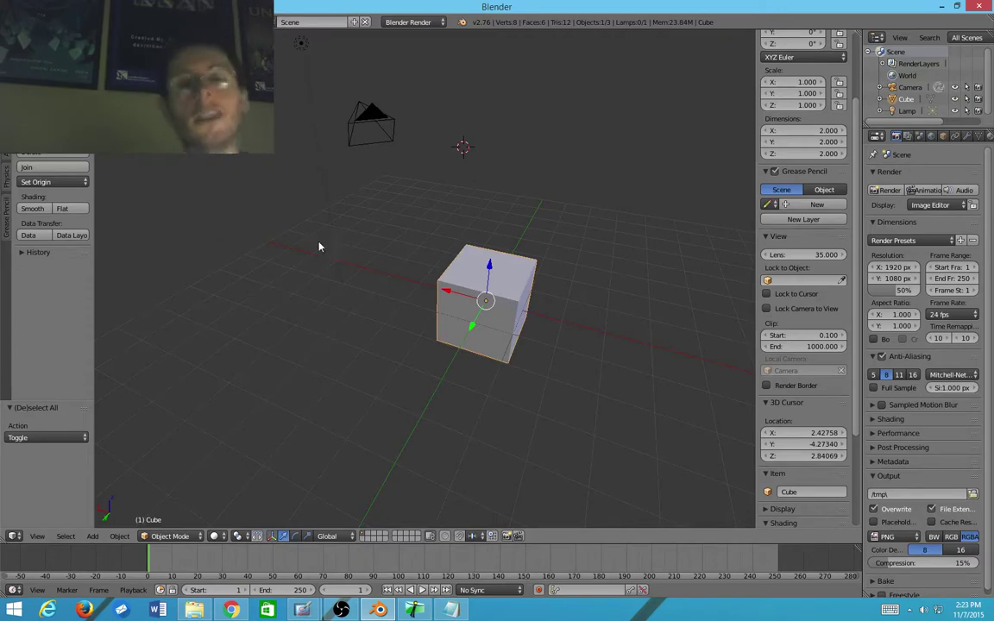
key("x")
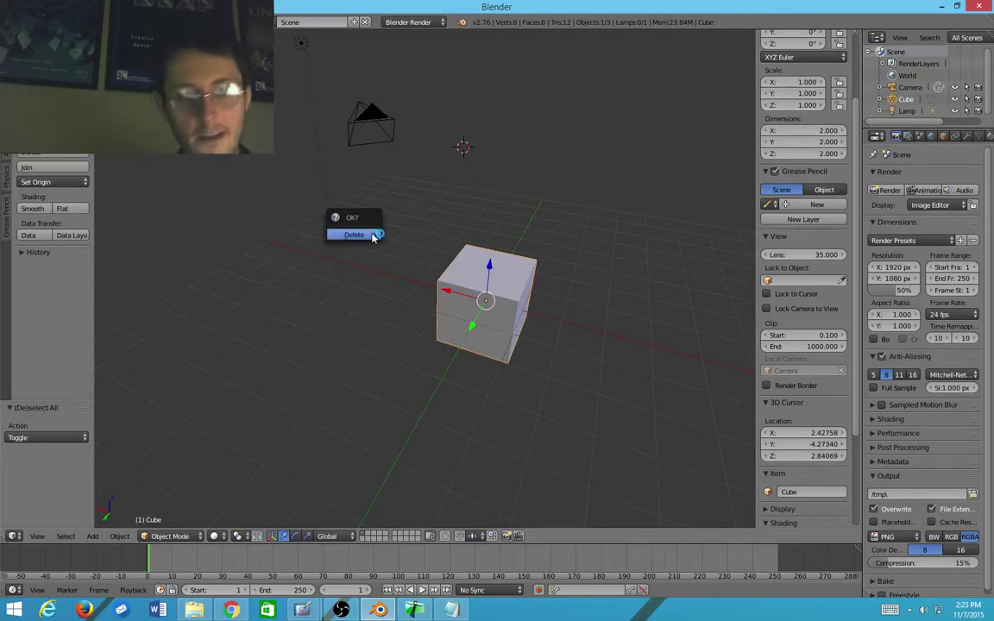
key("x")
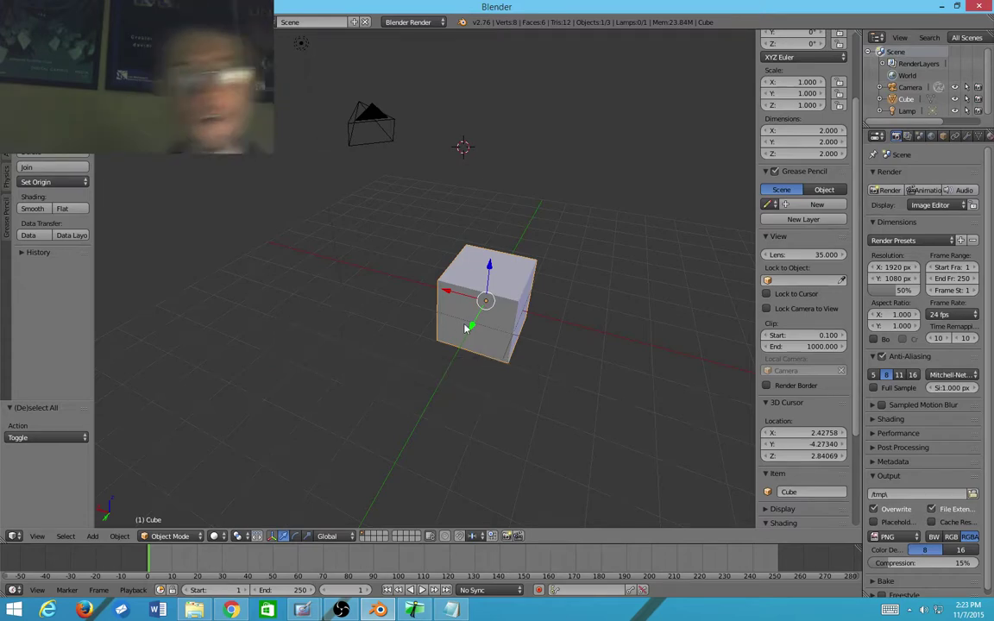
Step: Select the camera, add the cube as the active object, and parent the camera to the cube using the Object option
scroll(488, 181, "down", 1)
right_click(389, 171)
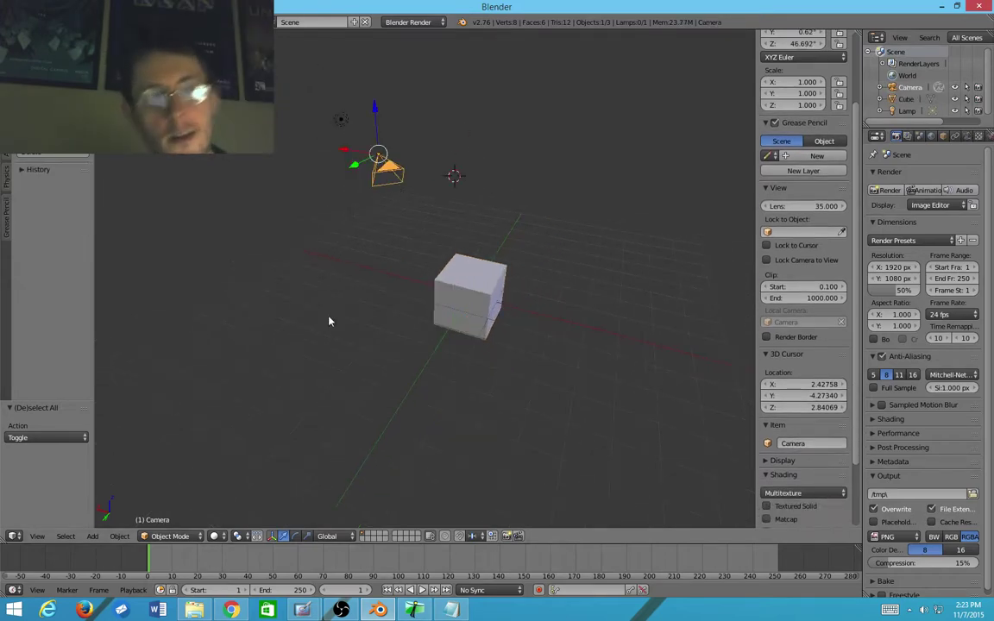
middle_click_drag(503, 195, 520, 333)
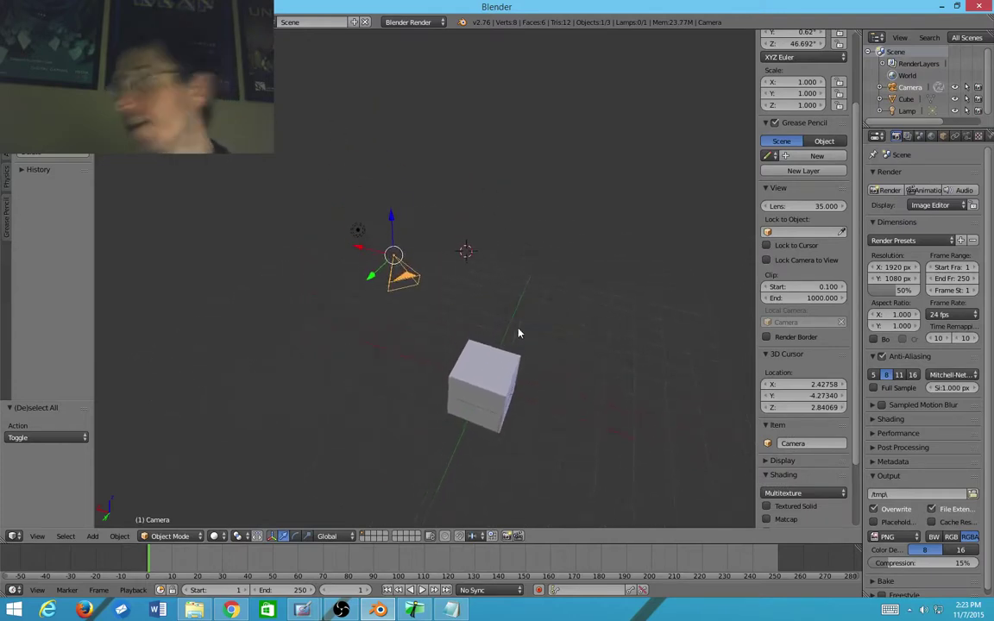
middle_click_drag(464, 284, 465, 369)
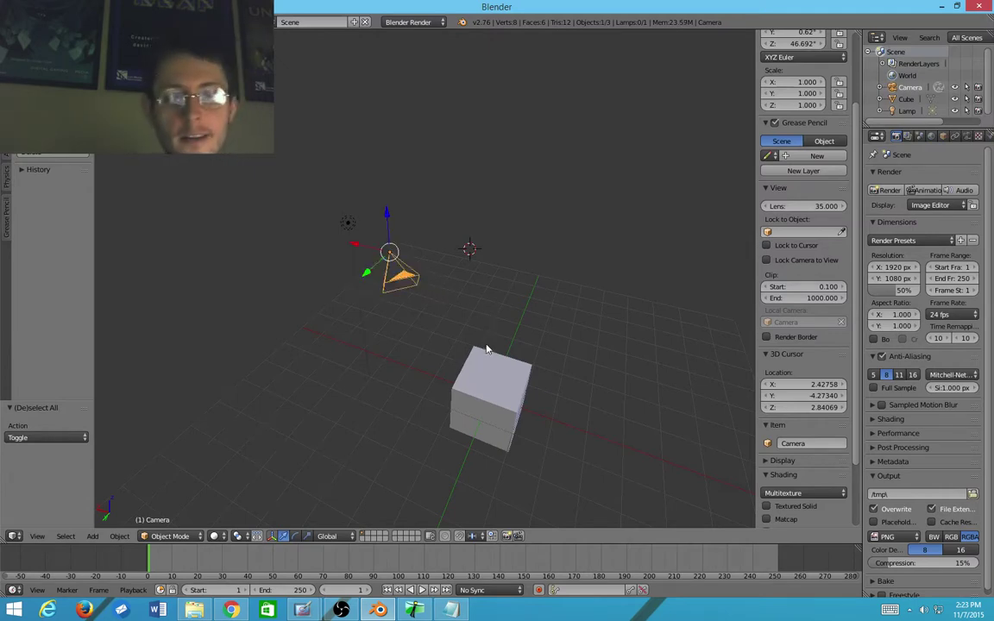
right_click(487, 354, "shift")
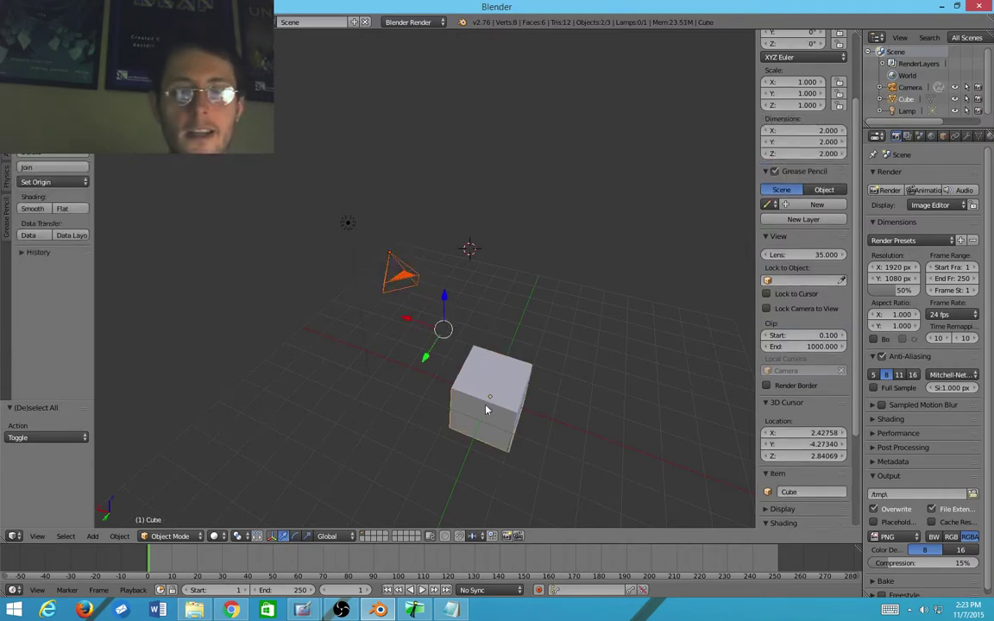
key("ctrl+p")
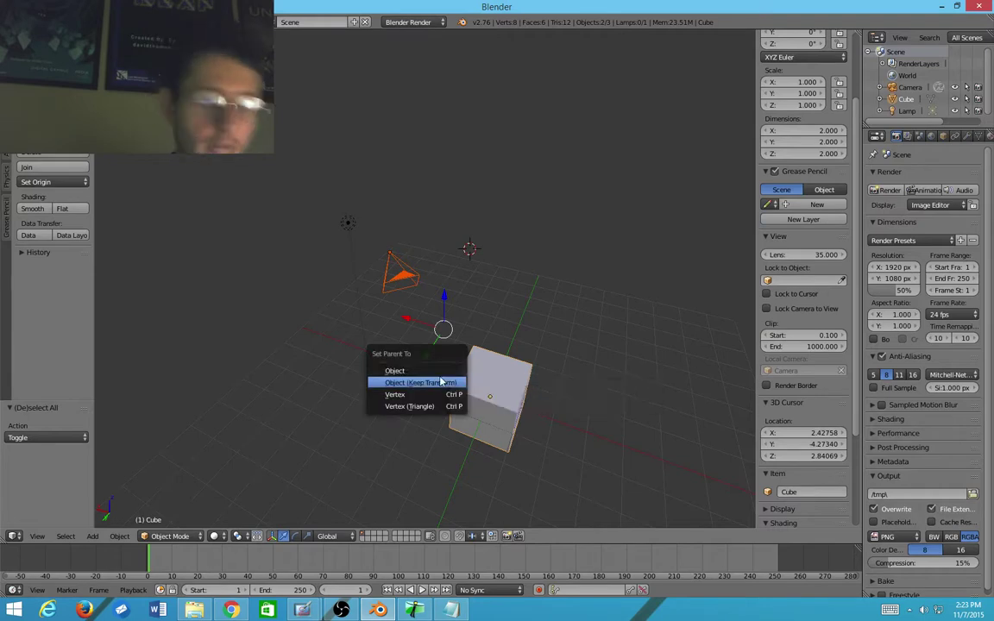
left_click(412, 370)
Step: Try moving the camera and the cube separately to demonstrate the parenting, cancel both moves, and undo the parenting
key("g")
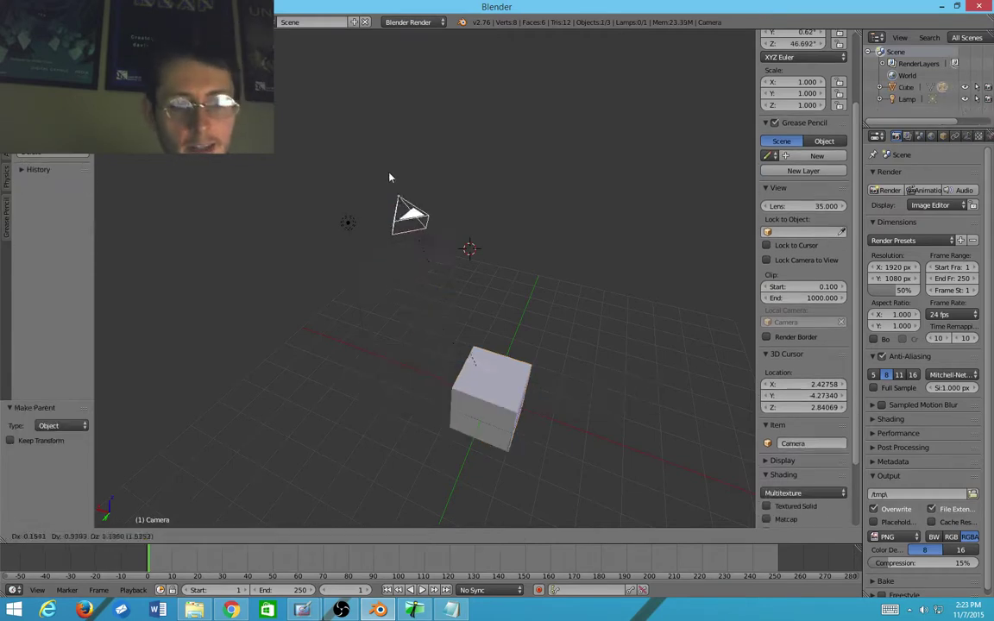
right_click(404, 232)
right_click(489, 405)
key("g")
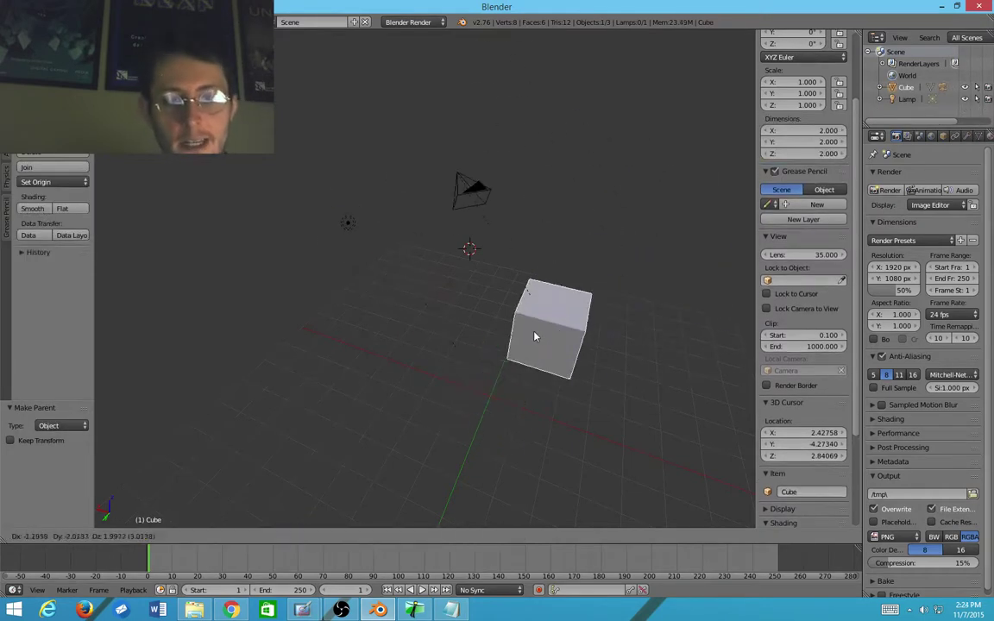
right_click(500, 343)
key("ctrl+z")
key("ctrl+z")
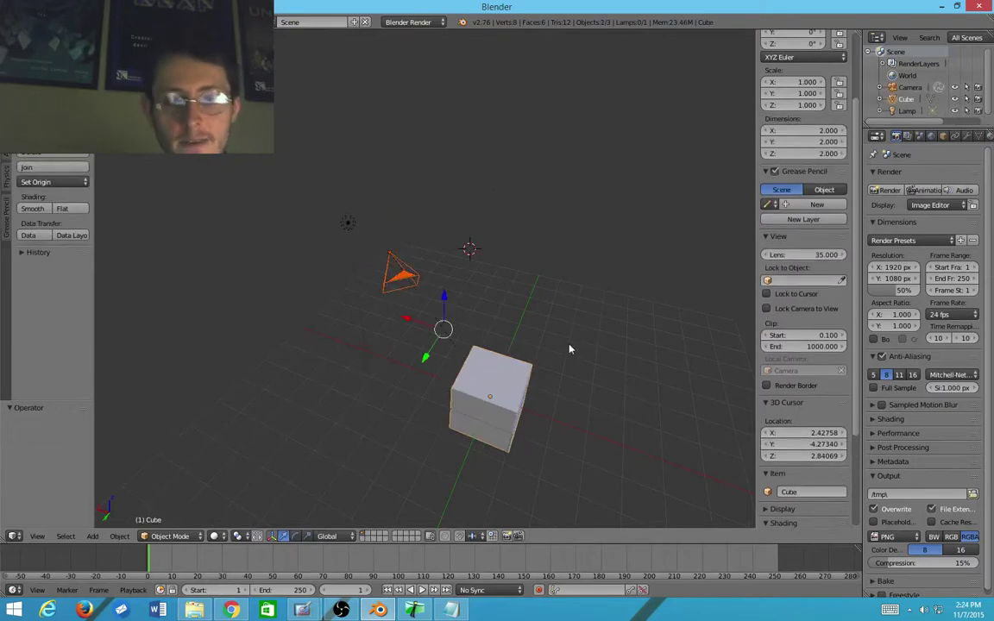
Step: Deselect everything and orbit around the scene to a low view of the cube, lamp and camera
key("a")
scroll(385, 415, "down", 2)
middle_click_drag(381, 339, 386, 306)
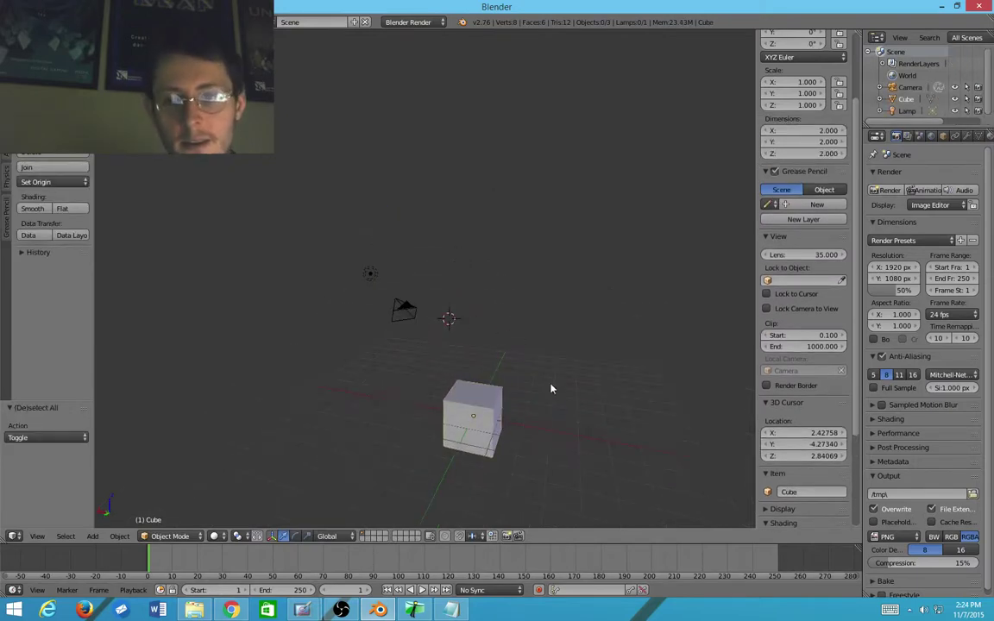
middle_click_drag(570, 327, 610, 254)
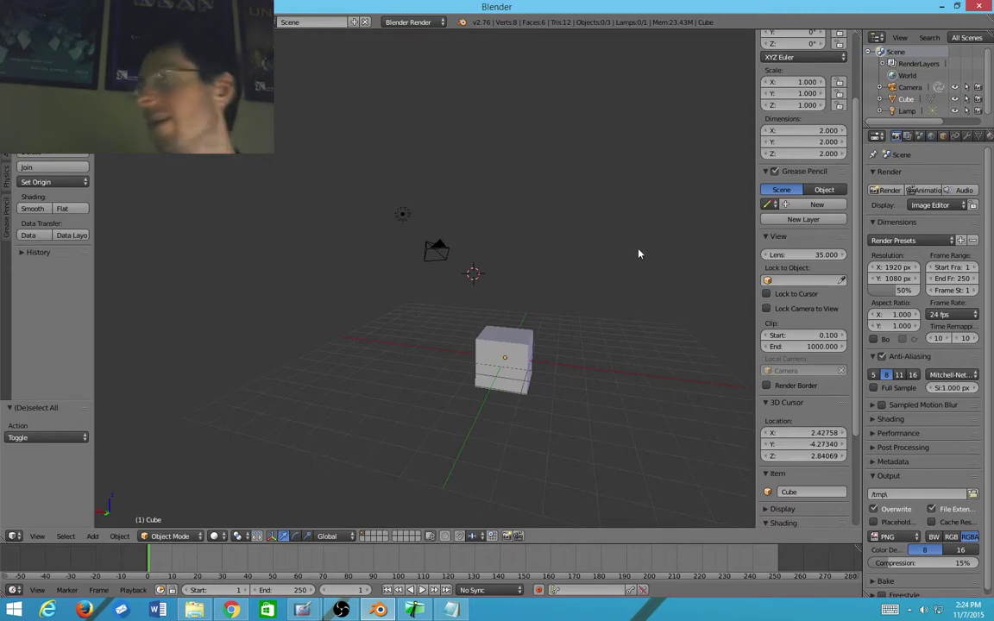
key("a")
key("a")
middle_click_drag(446, 348, 390, 295)
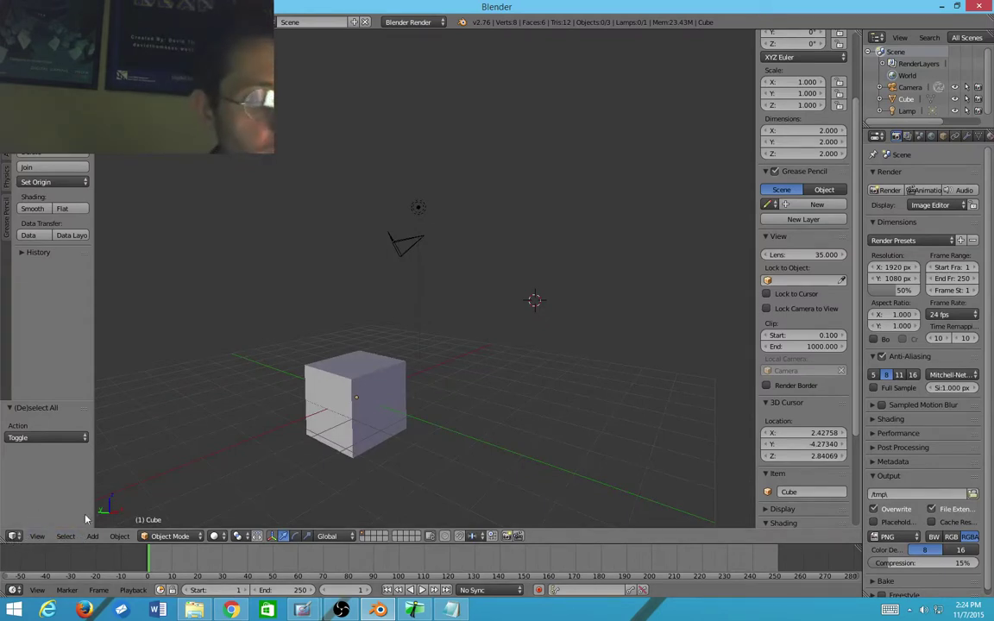
Step: Examine the editor types available for the 3D View area without switching the editor
left_click(13, 535)
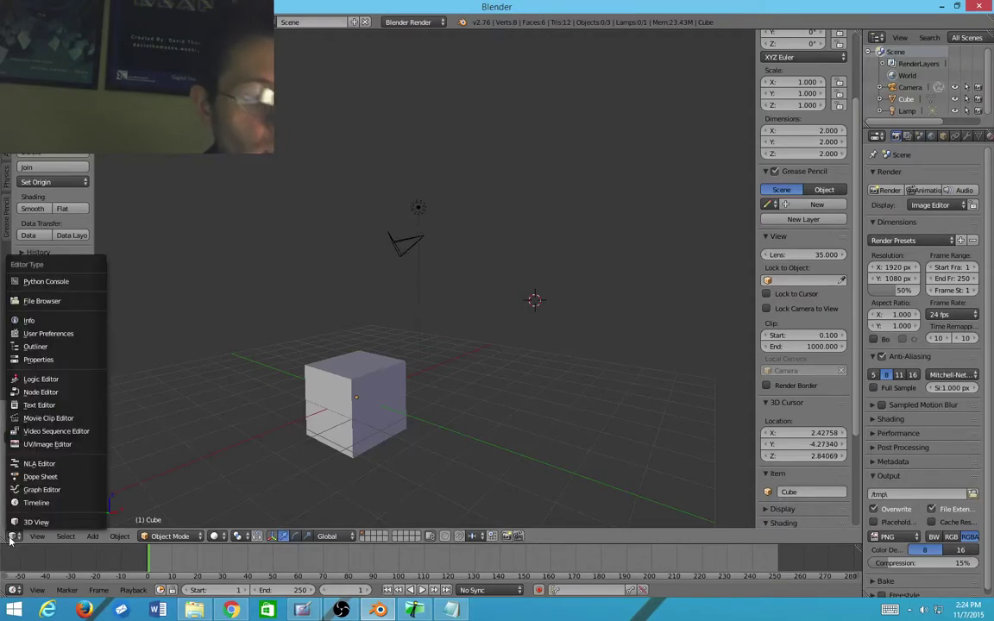
left_click(12, 537)
left_click(14, 536)
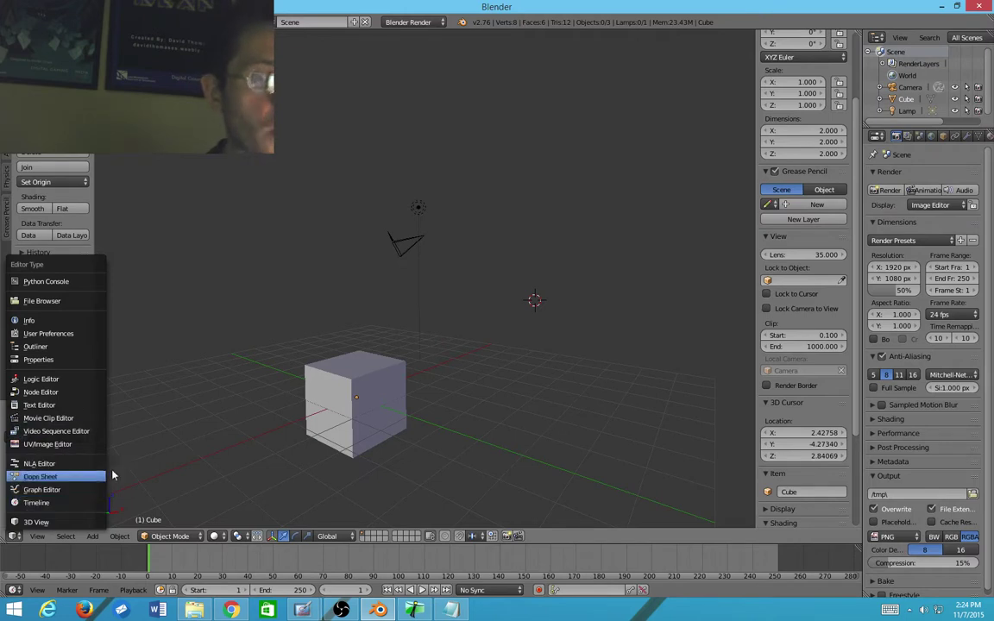
key("a")
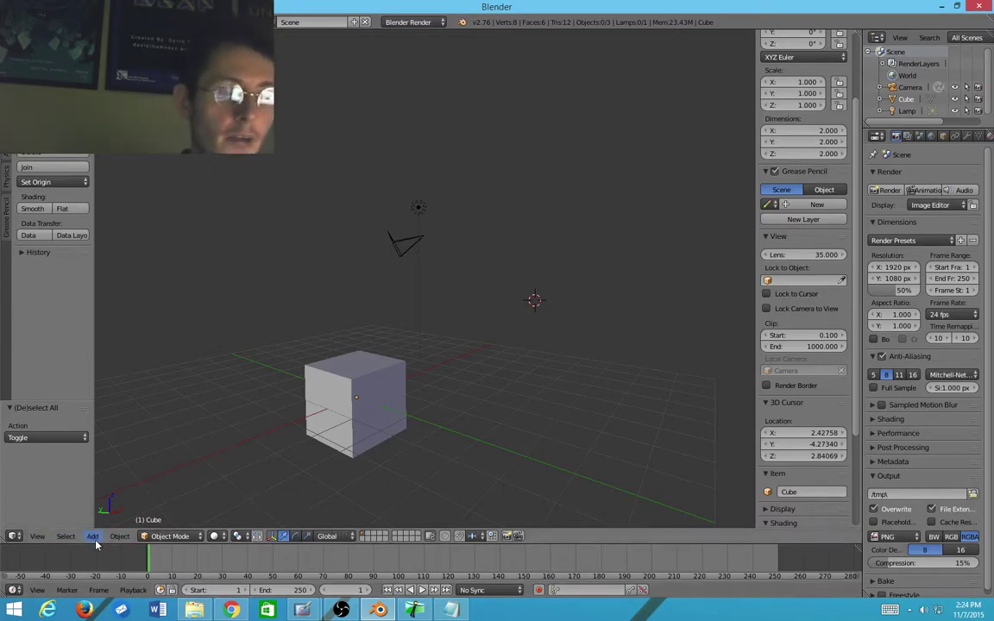
Step: Examine the 3D View's viewing, selection and object-adding commands, and leave without choosing any
left_click(38, 537)
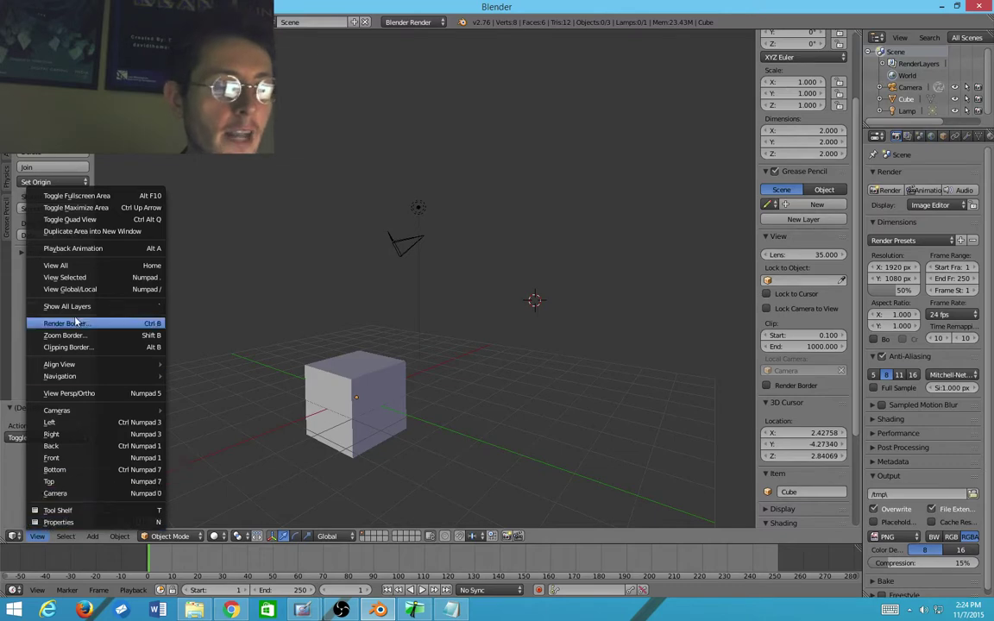
mouse_move(66, 537)
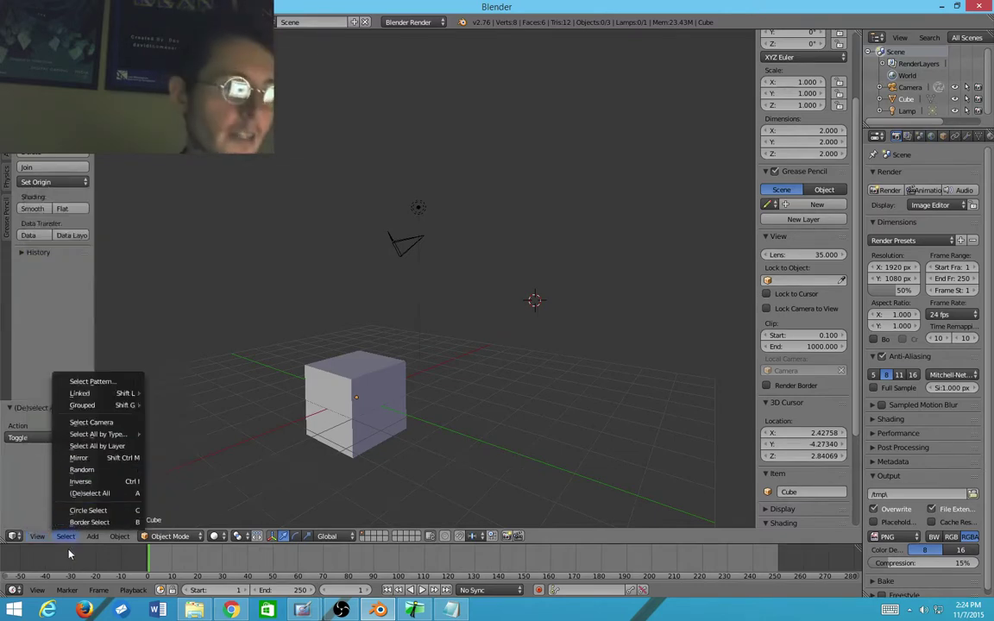
mouse_move(99, 537)
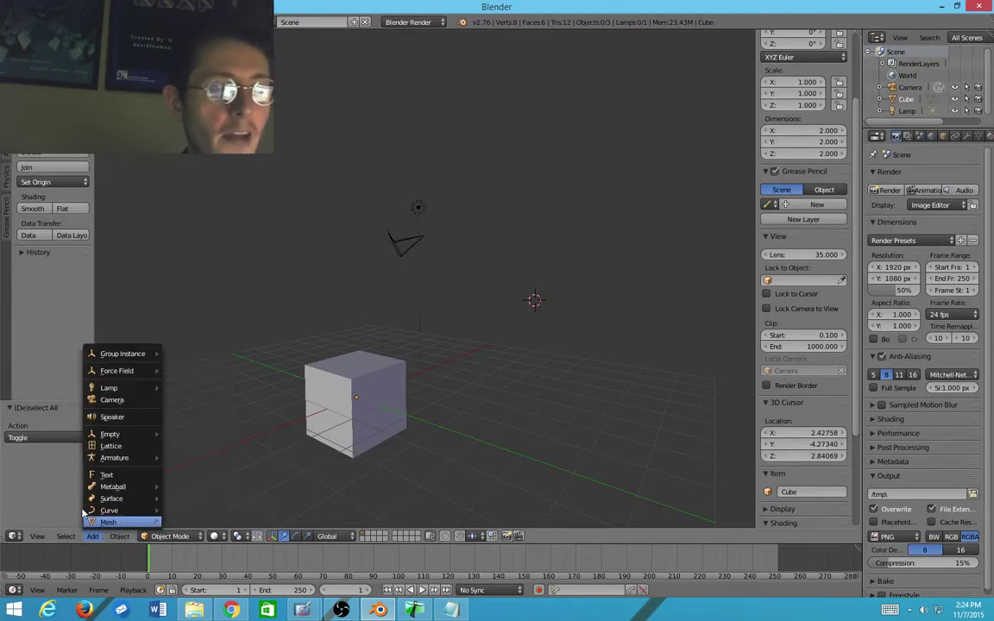
key("Escape")
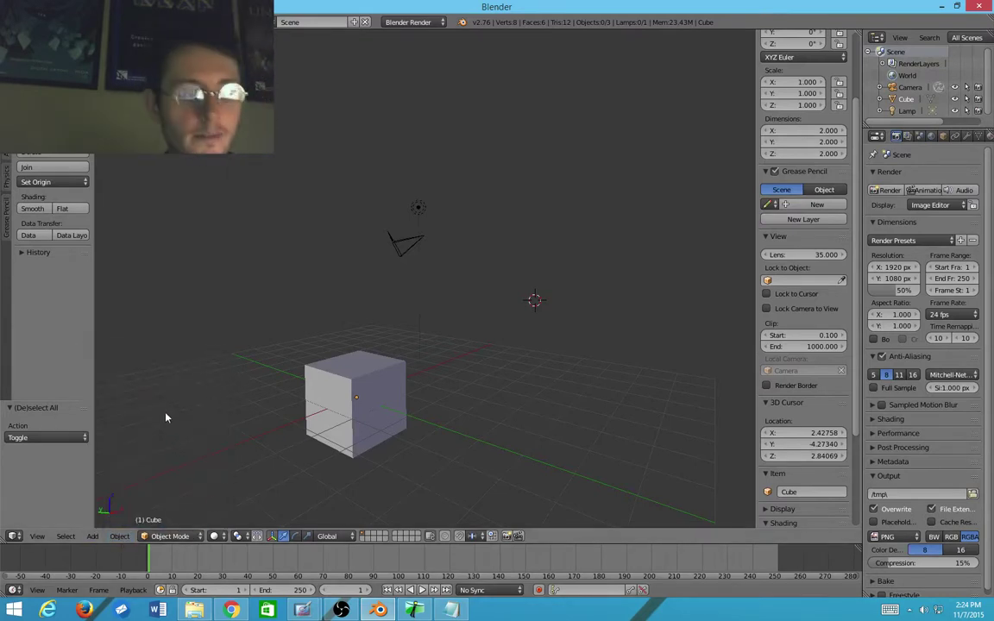
Step: Examine the object commands available in the 3D View, and leave without choosing any
left_click(125, 537)
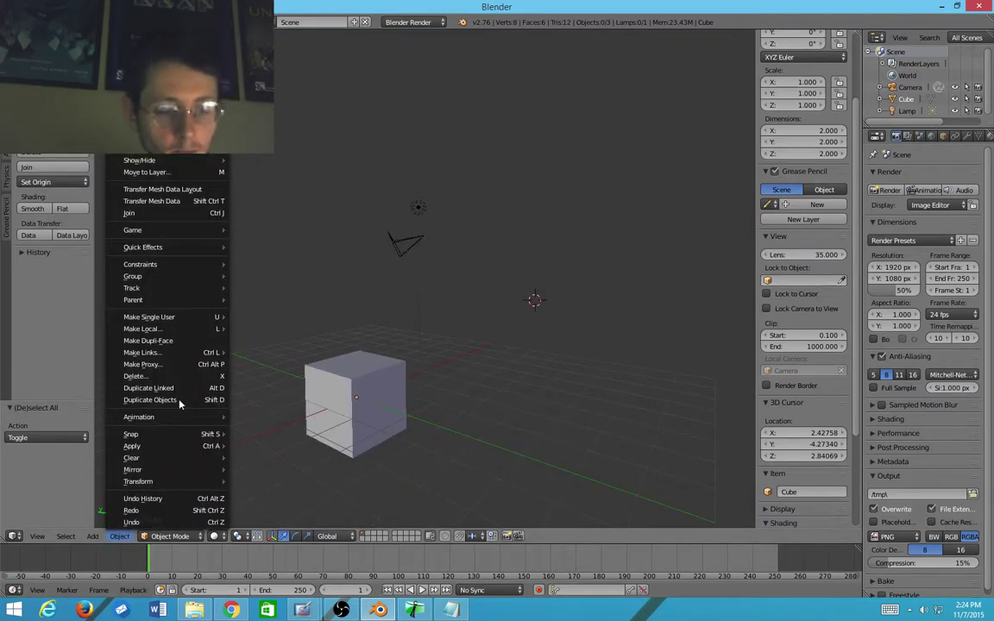
left_click(76, 536)
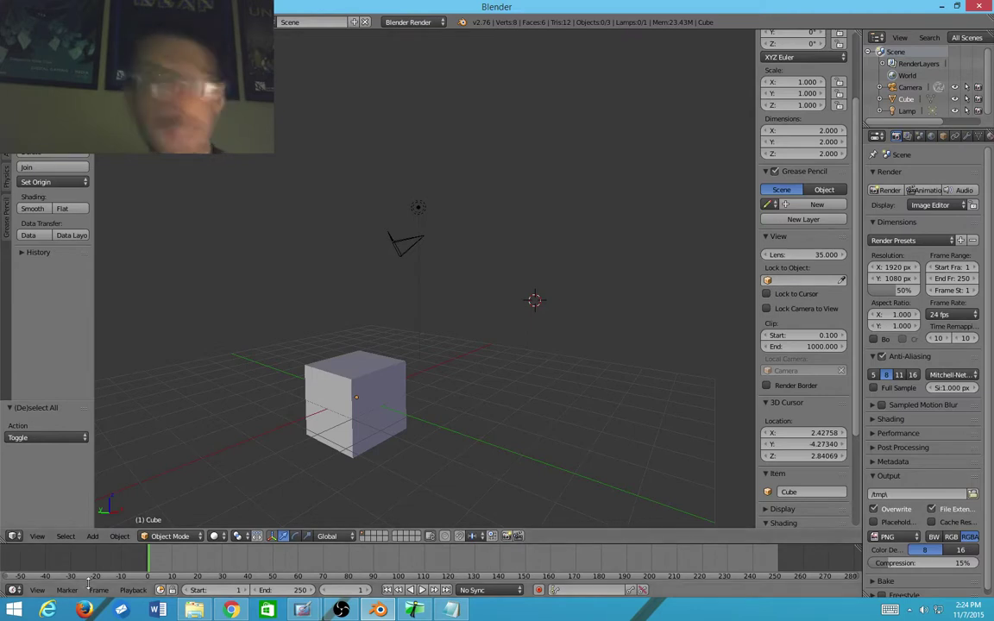
left_click(93, 537)
mouse_move(120, 537)
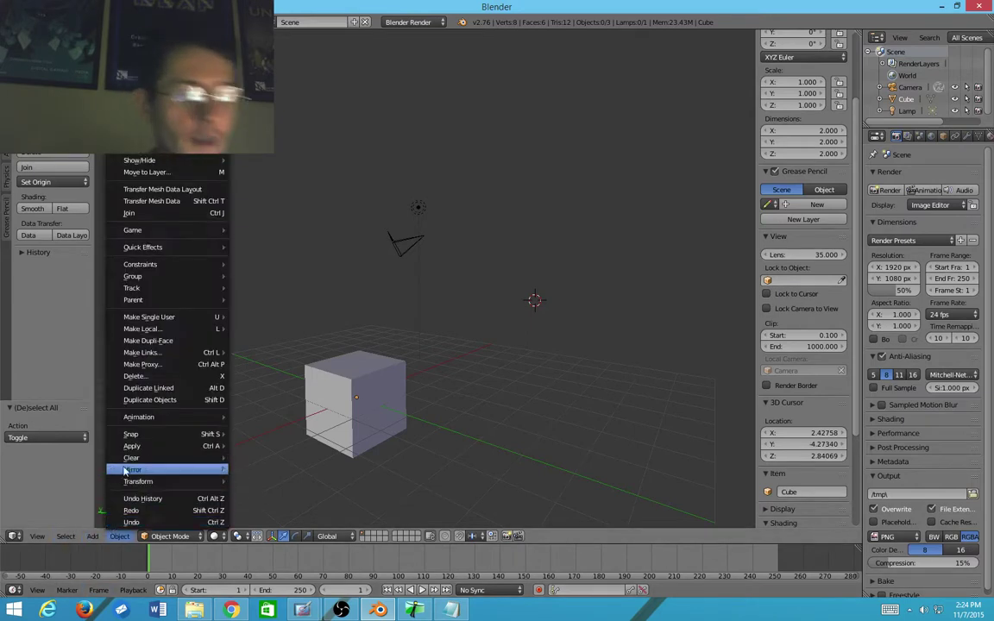
mouse_move(134, 470)
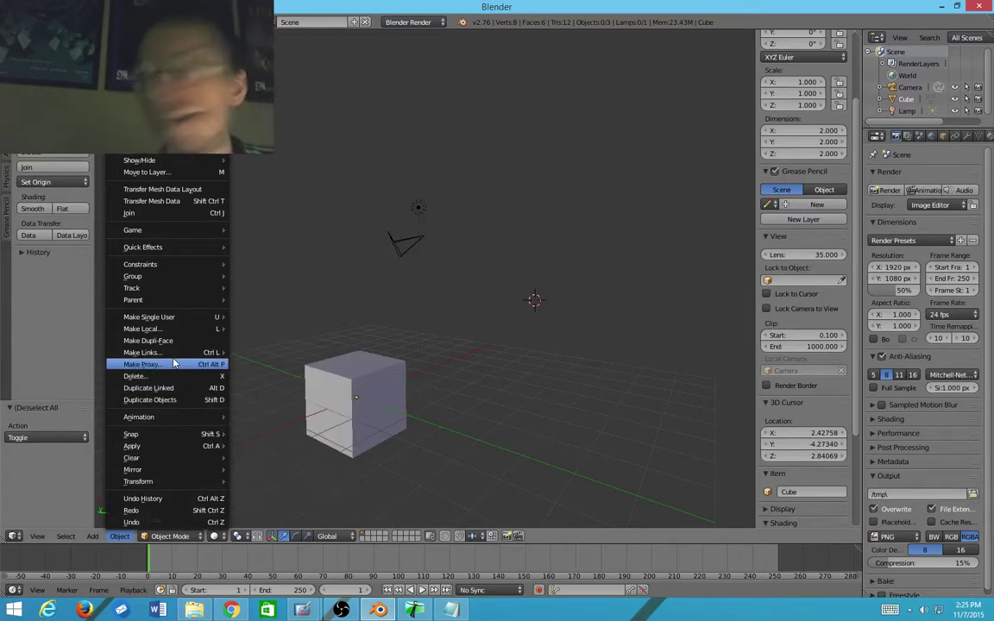
mouse_move(157, 354)
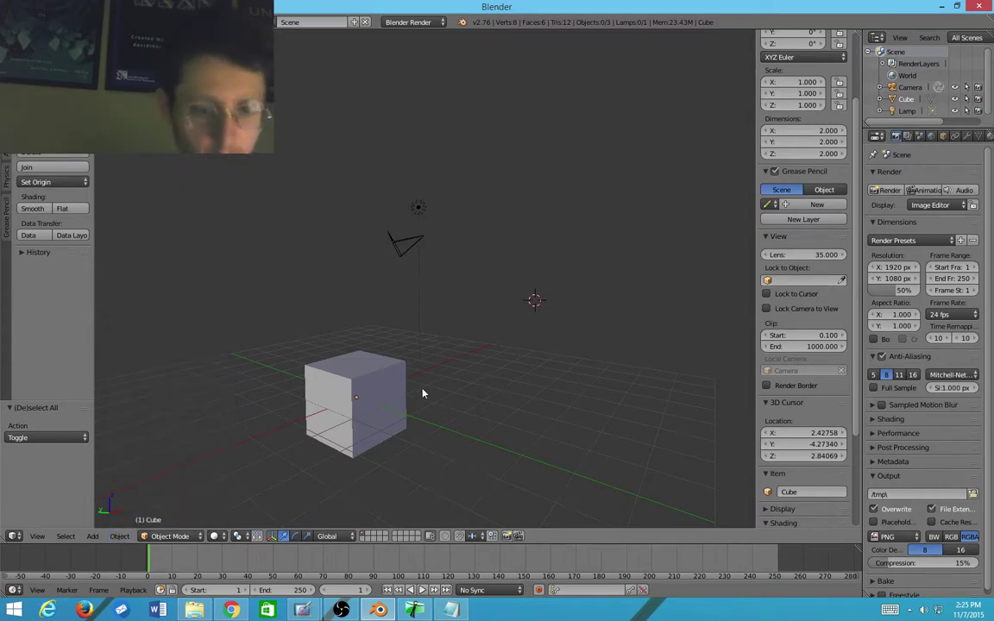
Step: Toggle the selection of all objects in the scene on and off, leaving everything deselected
right_click(392, 388)
key("a")
key("a")
key("a")
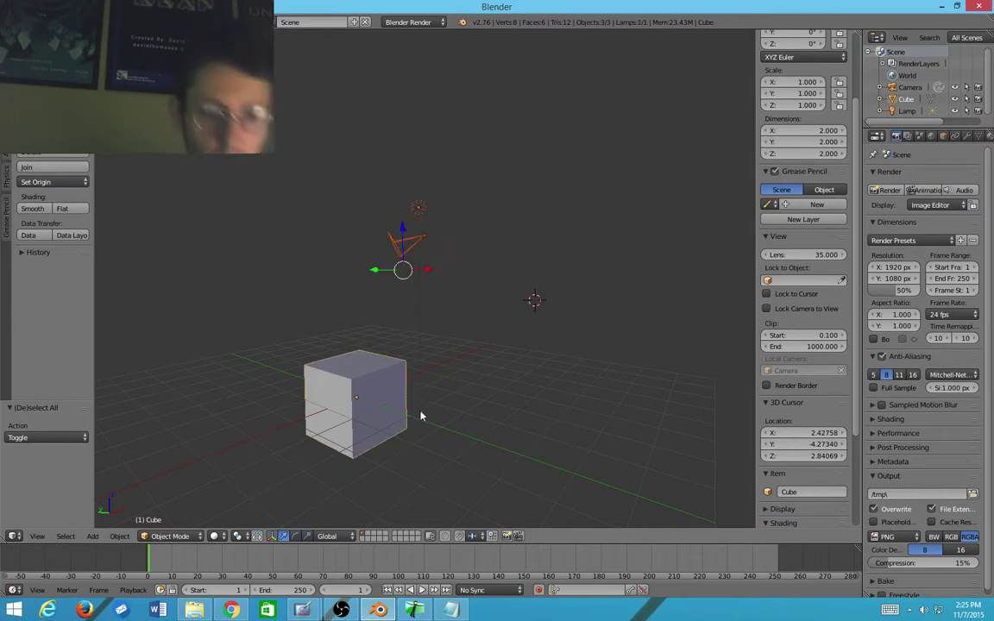
scroll(425, 396, "down", 1)
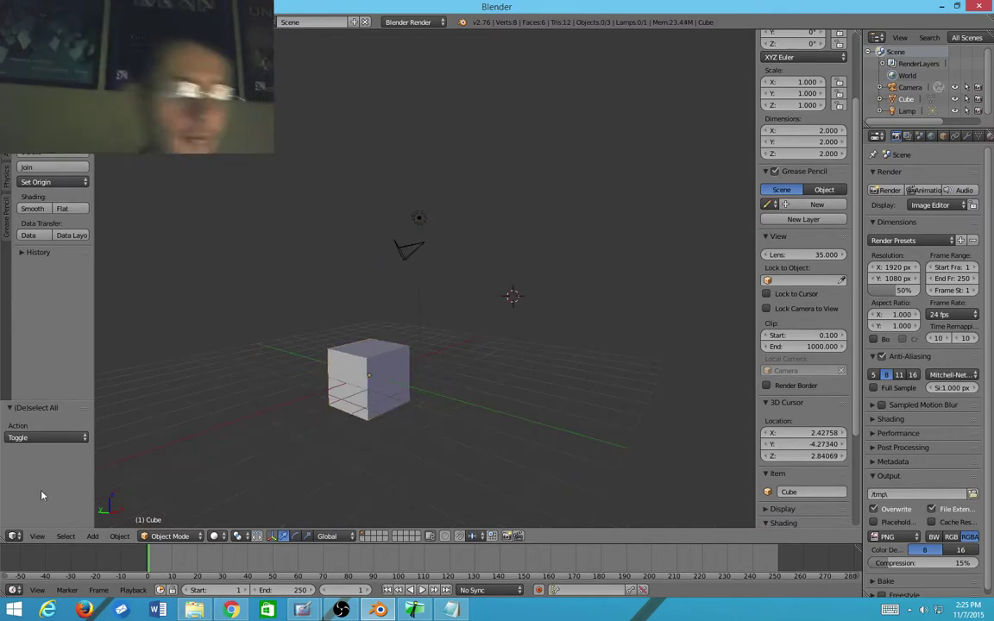
Step: Add a Cylinder mesh at the 3D cursor
left_click(91, 536)
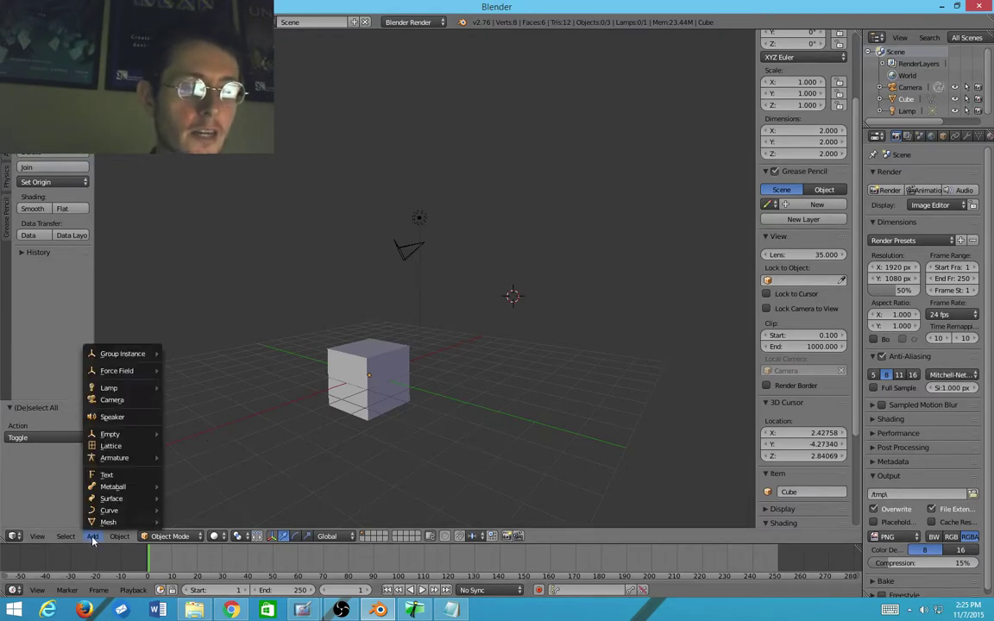
mouse_move(129, 434)
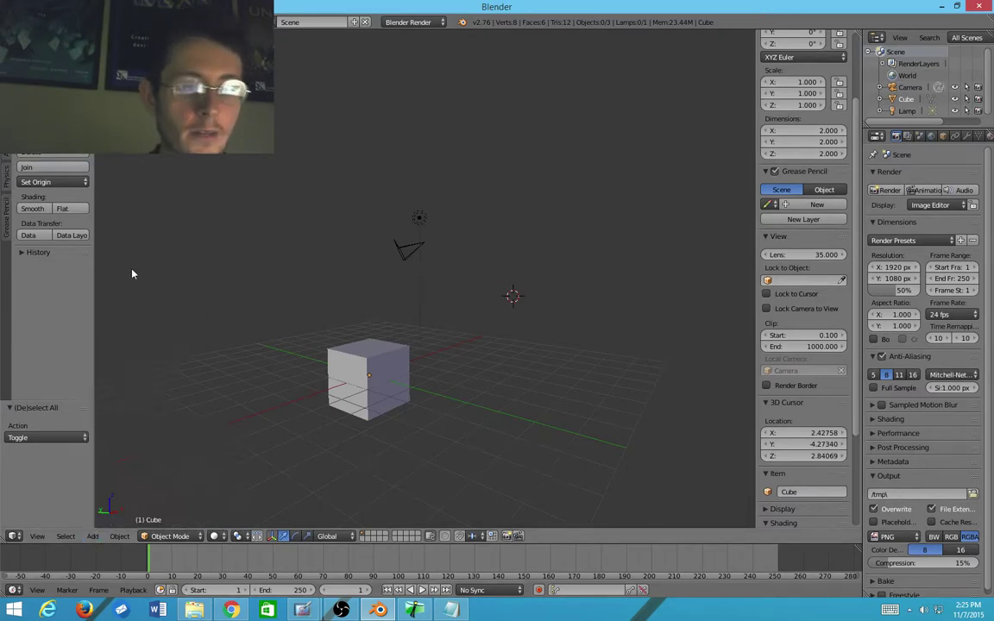
scroll(209, 183, "up", 3)
scroll(250, 190, "down", 6)
middle_click_drag(326, 206, 431, 250)
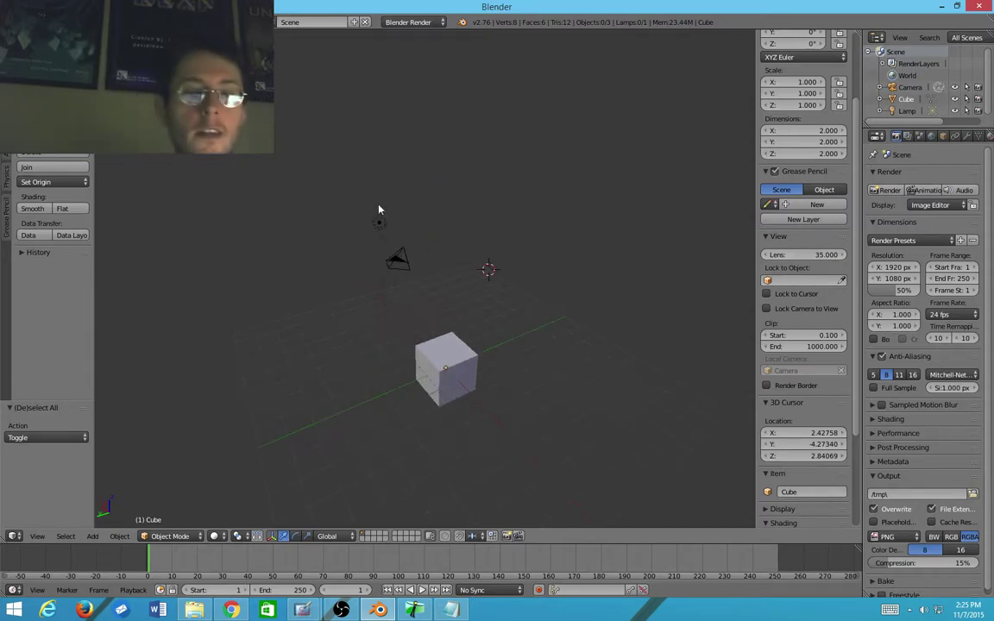
key("shift+a")
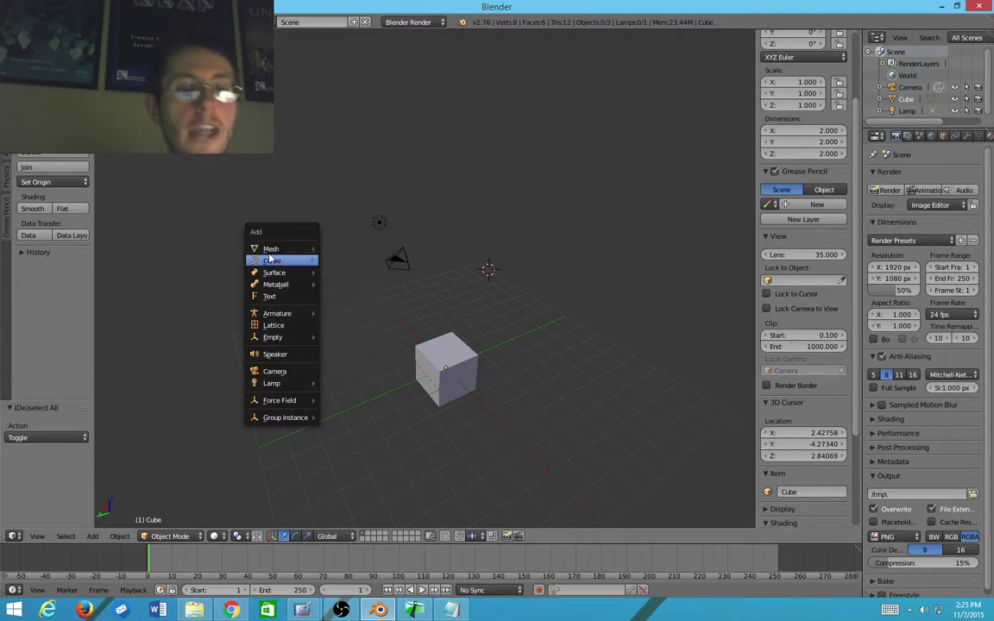
mouse_move(255, 250)
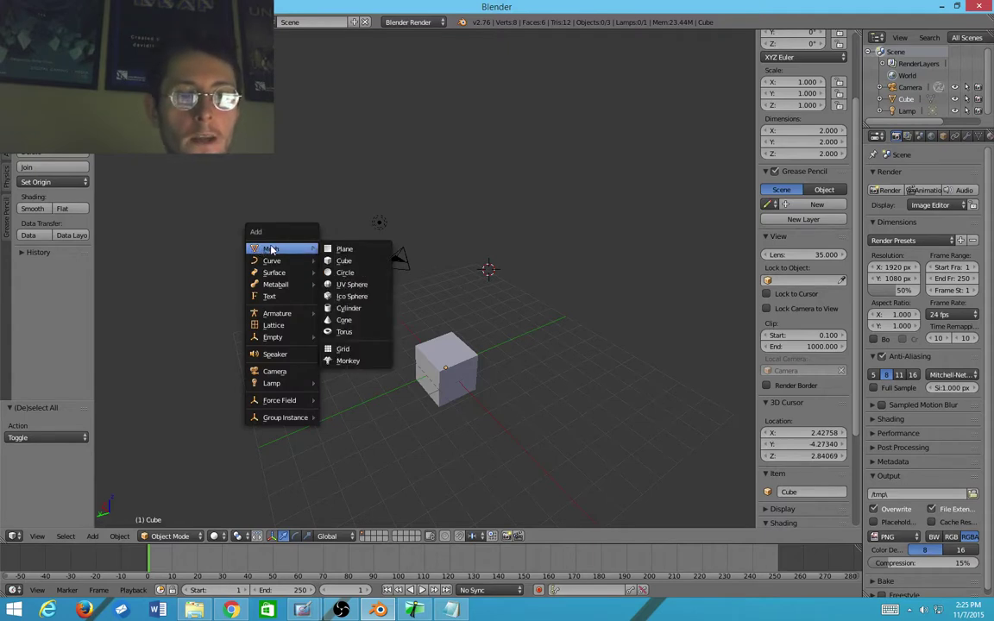
left_click(348, 309)
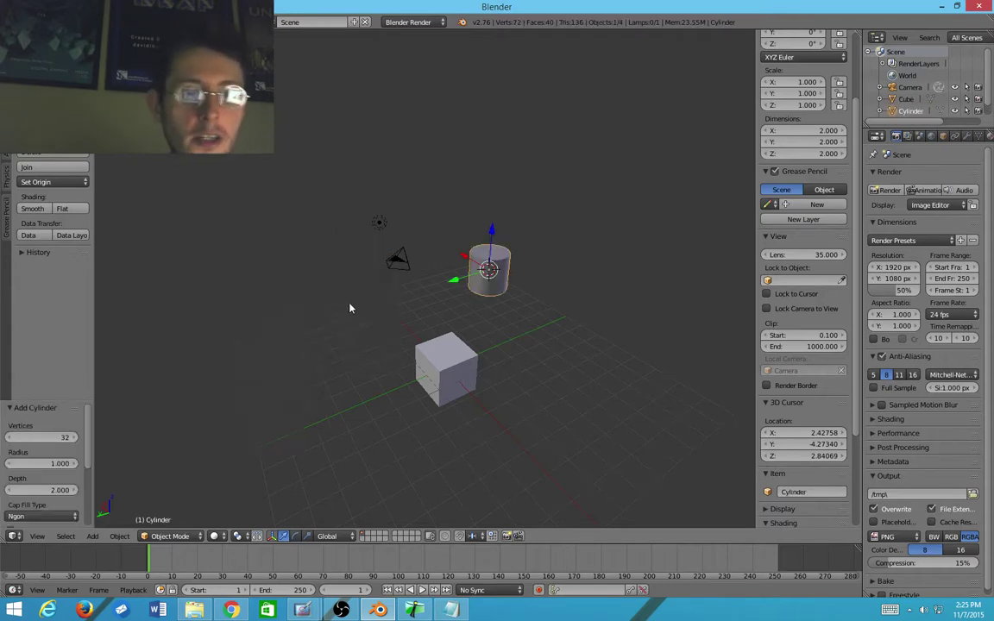
Step: Inspect the new cylinder up close and from another angle, and select the cube
scroll(350, 306, "up", 8)
middle_click_drag(543, 279, 321, 241, "shift")
scroll(501, 233, "down", 6)
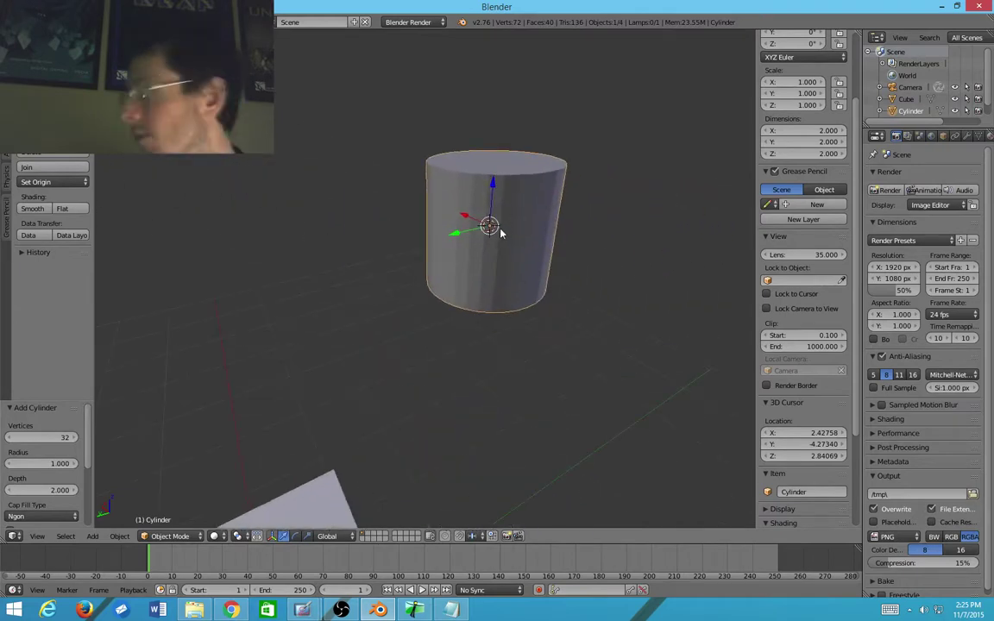
scroll(404, 255, "up", 6)
scroll(404, 255, "down", 4)
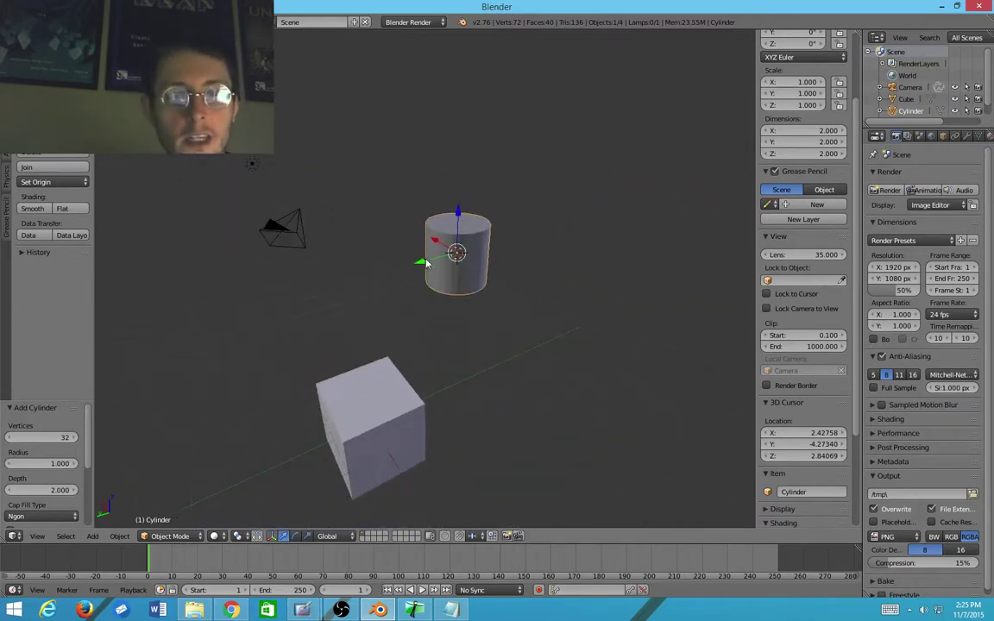
middle_click_drag(466, 289, 414, 268)
right_click(375, 355)
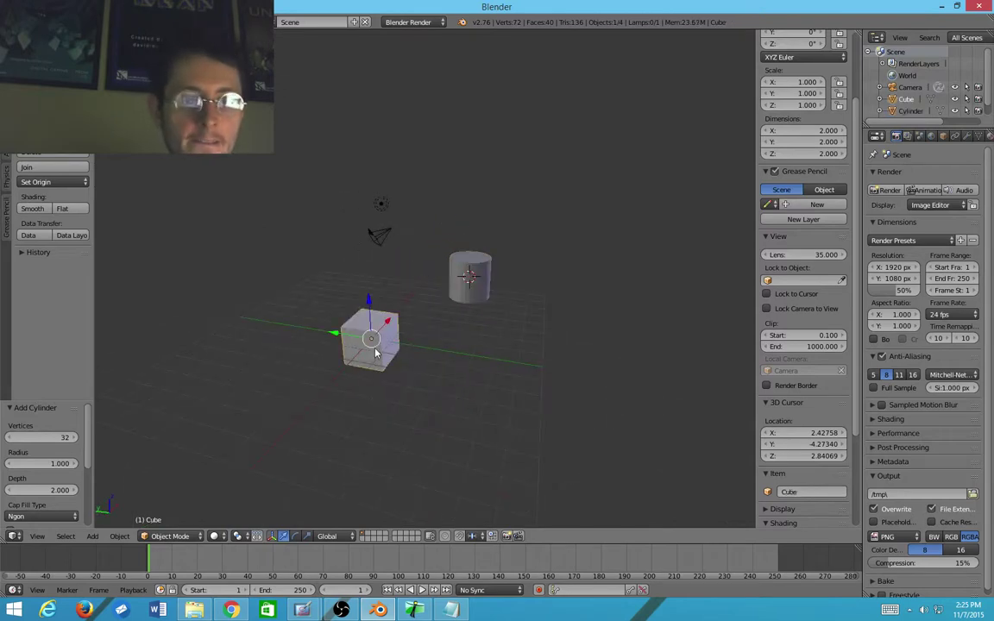
Step: Place the 3D cursor in empty space at about X -1.44, Y 8.71, Z 3.89 and add an Ellipsoid metaball there
scroll(269, 273, "down", 3)
left_click(288, 266)
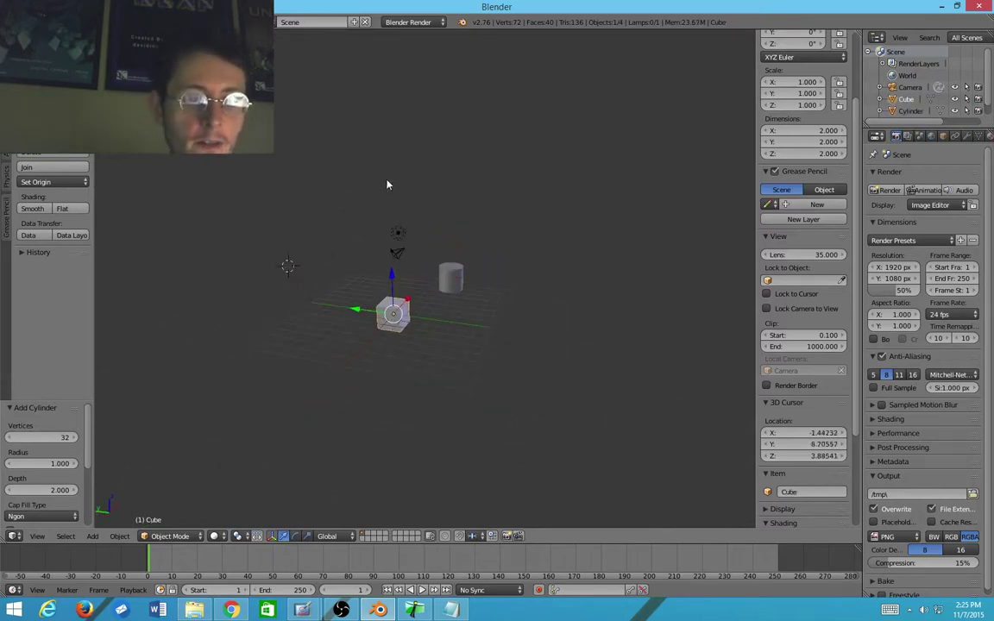
key("shift+a")
mouse_move(370, 217)
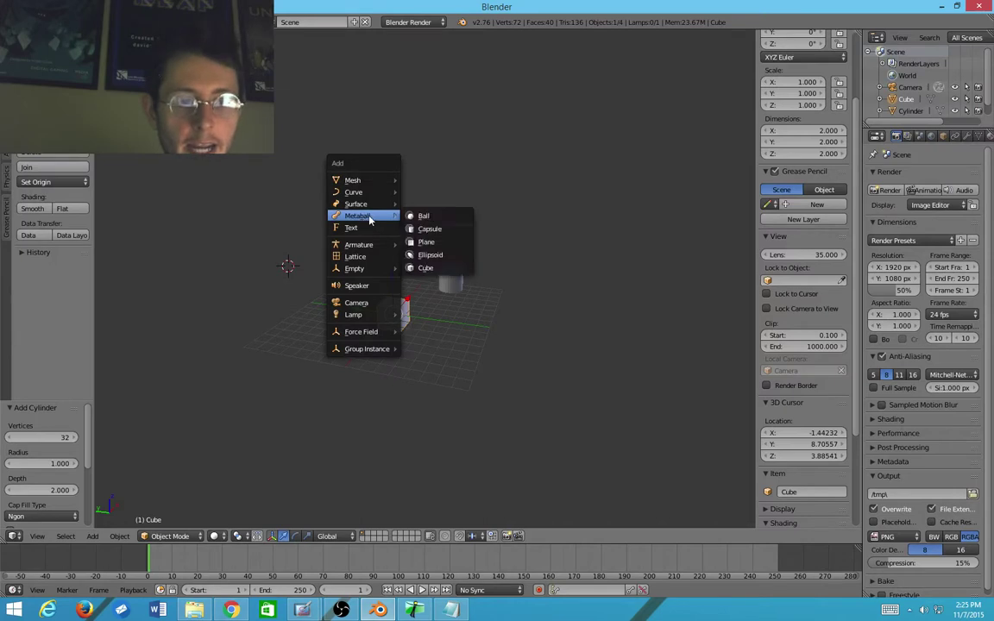
left_click(411, 256)
middle_click_drag(412, 256, 367, 252)
Step: Duplicate the ellipsoid metaball three times, placing each copy close by so the shapes blend together
key("shift+d")
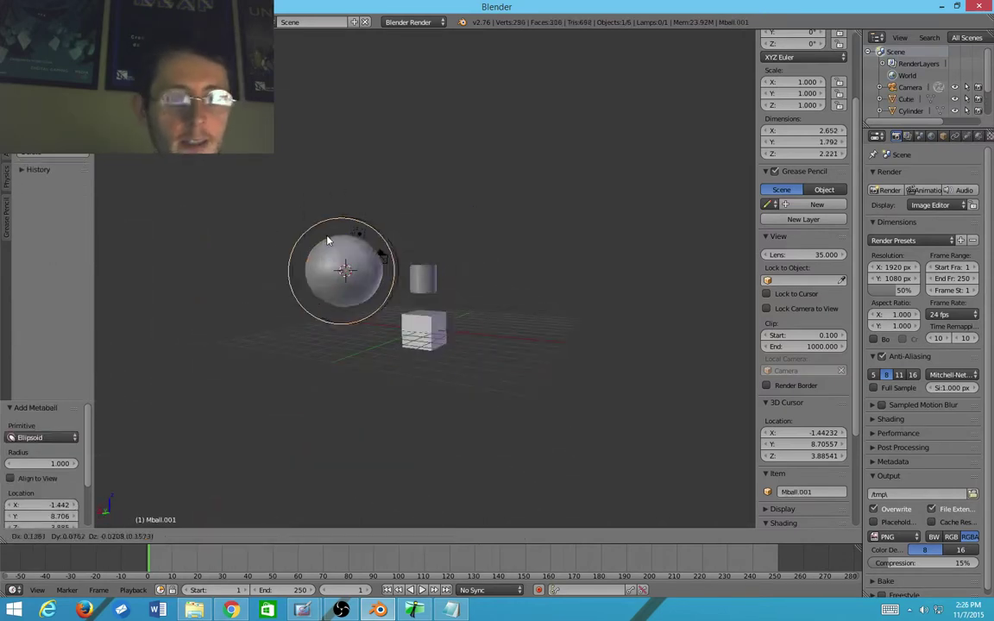
left_click(317, 258)
key("shift+d")
left_click(333, 191)
key("shift+d")
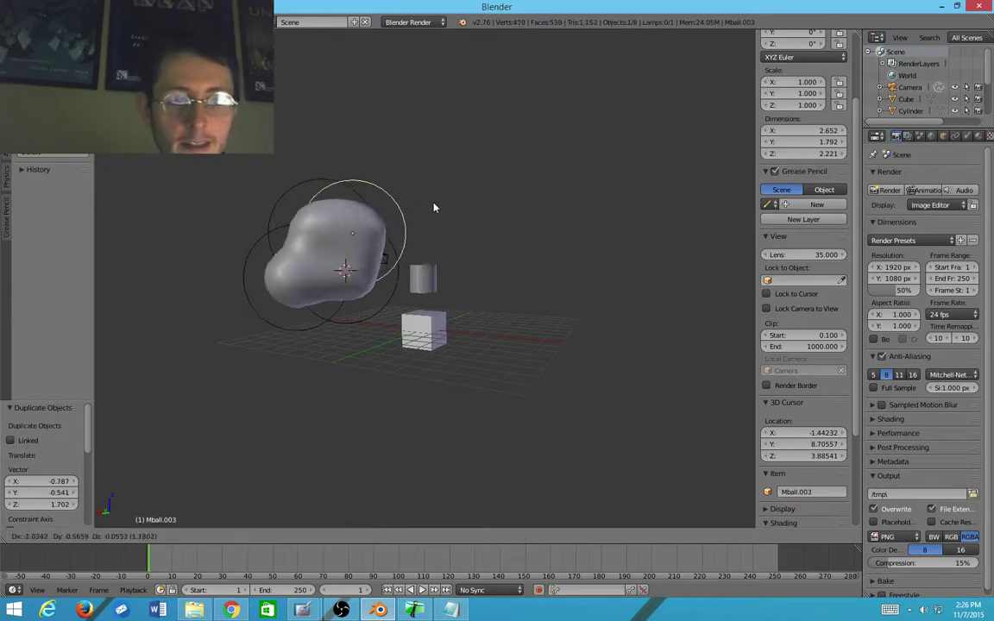
left_click(446, 185)
middle_click_drag(446, 185, 455, 246)
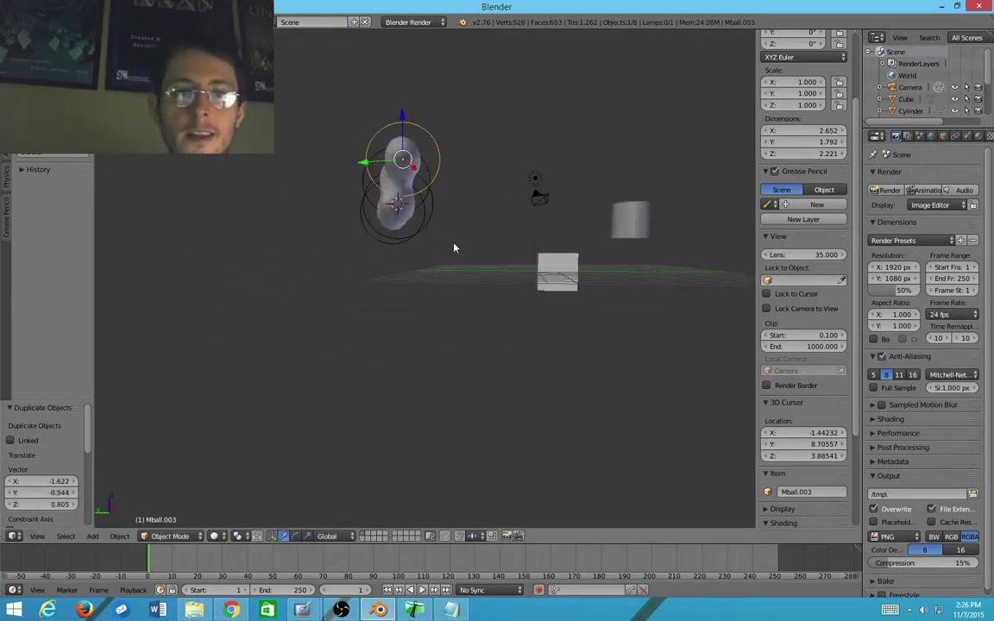
Step: Box-select all the metaballs, including the original ellipsoid, and delete them
key("a")
key("b")
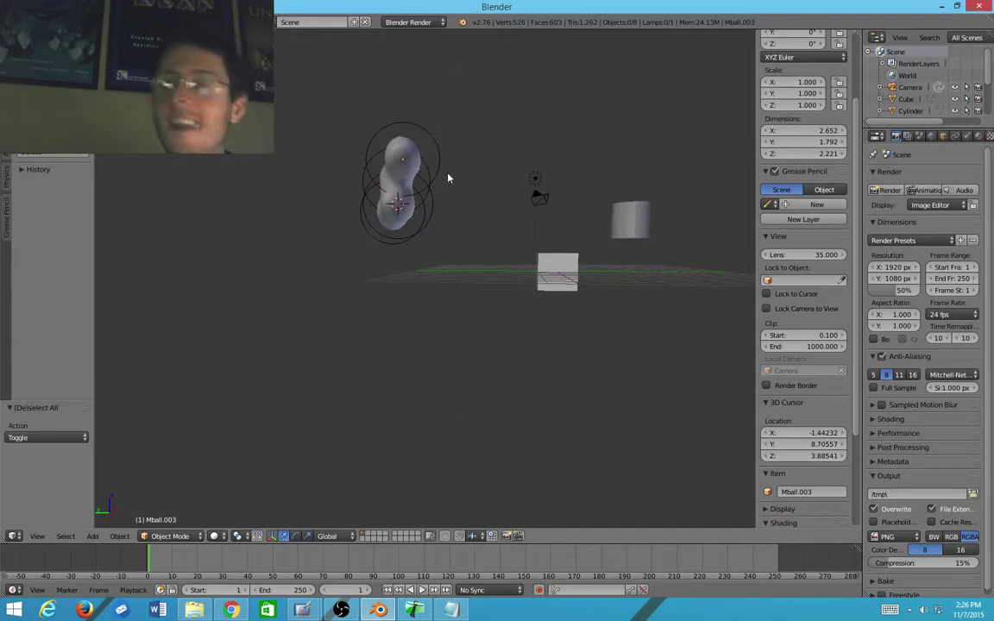
left_click_drag(444, 109, 354, 248)
key("x")
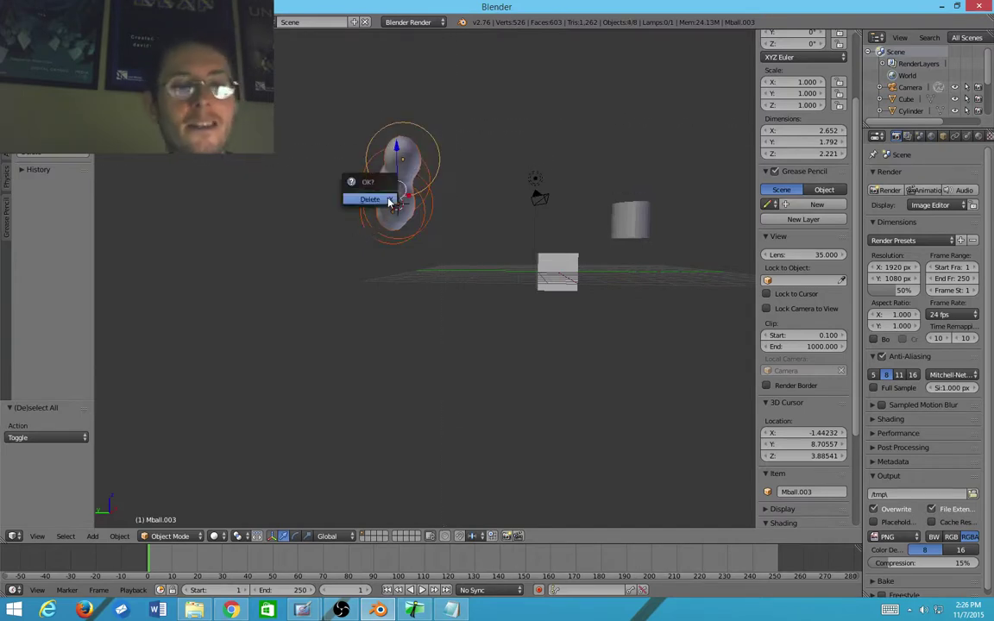
left_click(386, 198)
Step: Select the cube without adding another object
middle_click_drag(411, 198, 381, 321)
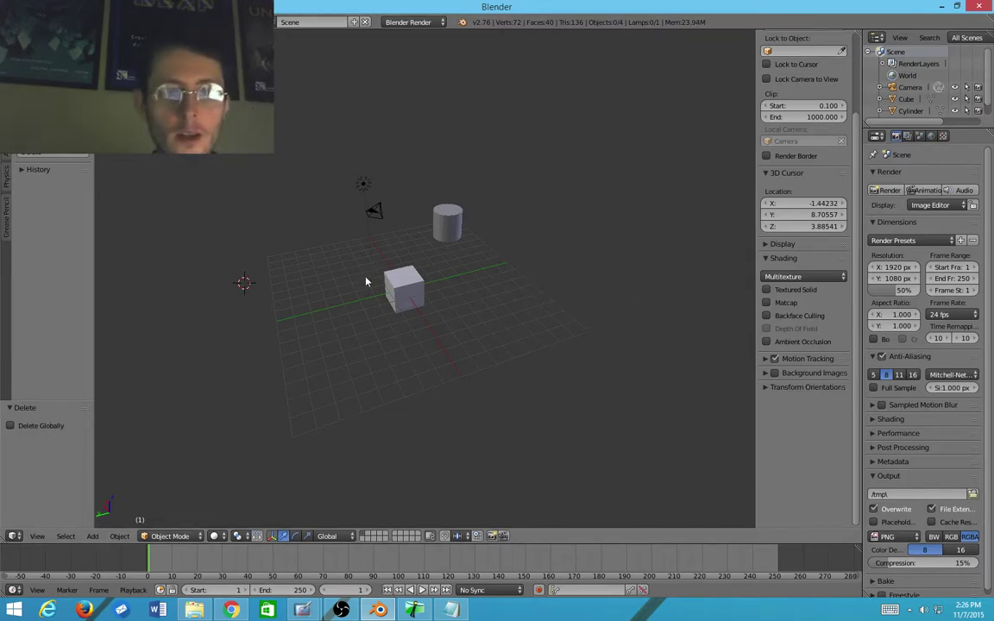
right_click(398, 286)
key("shift+a")
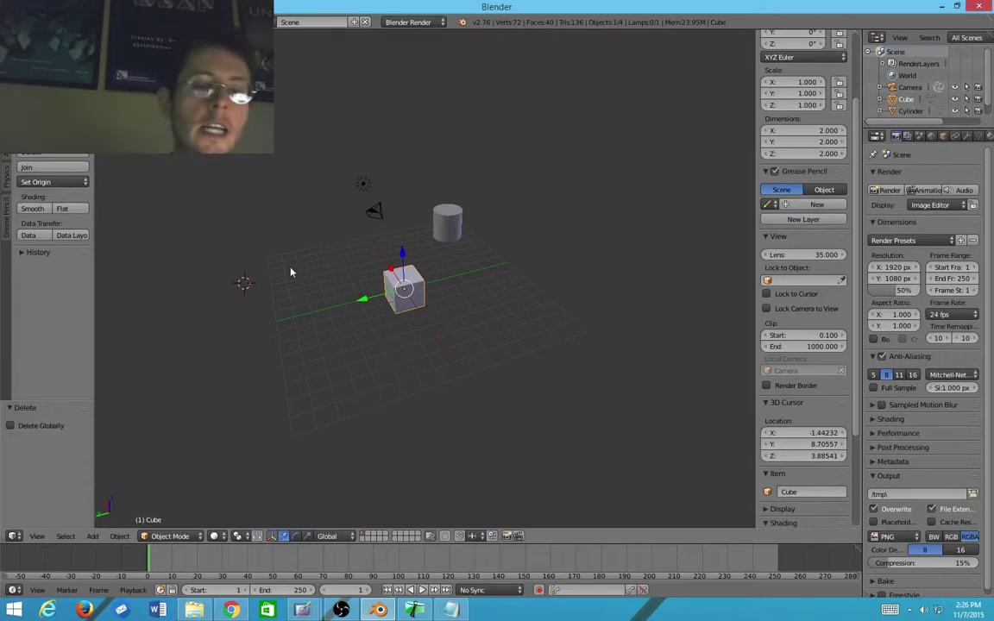
Step: Search the available commands for "delet" and clear the search text
key("space")
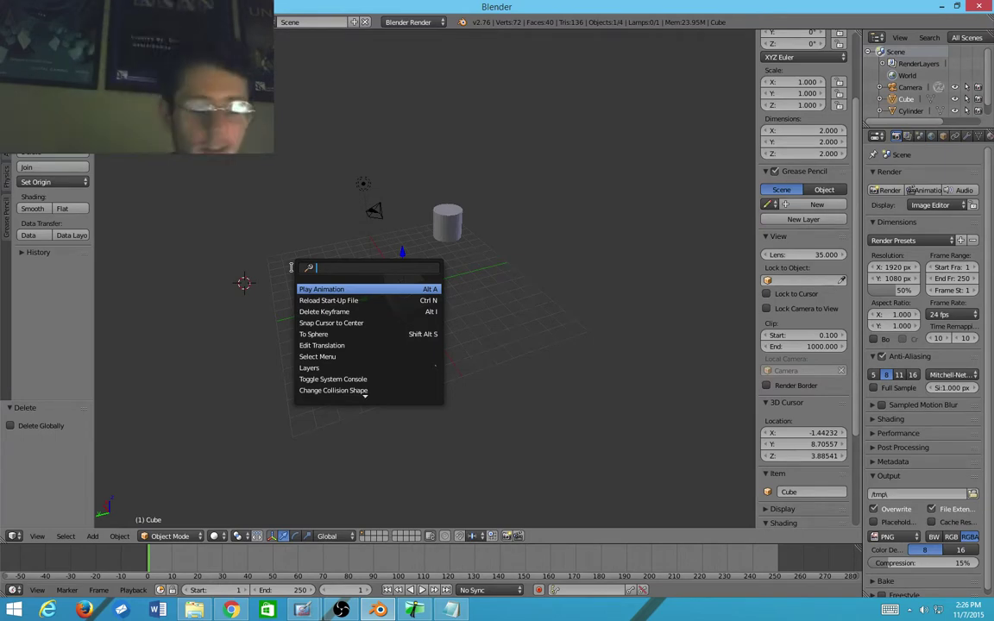
type("delet")
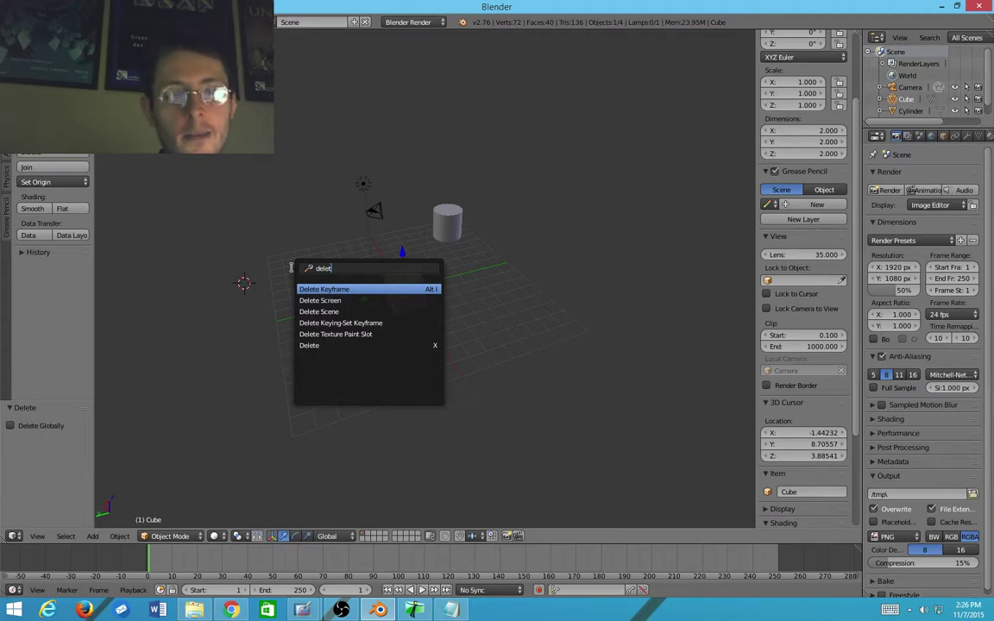
key("BackSpace")
key("BackSpace")
key("BackSpace")
key("BackSpace")
key("BackSpace")
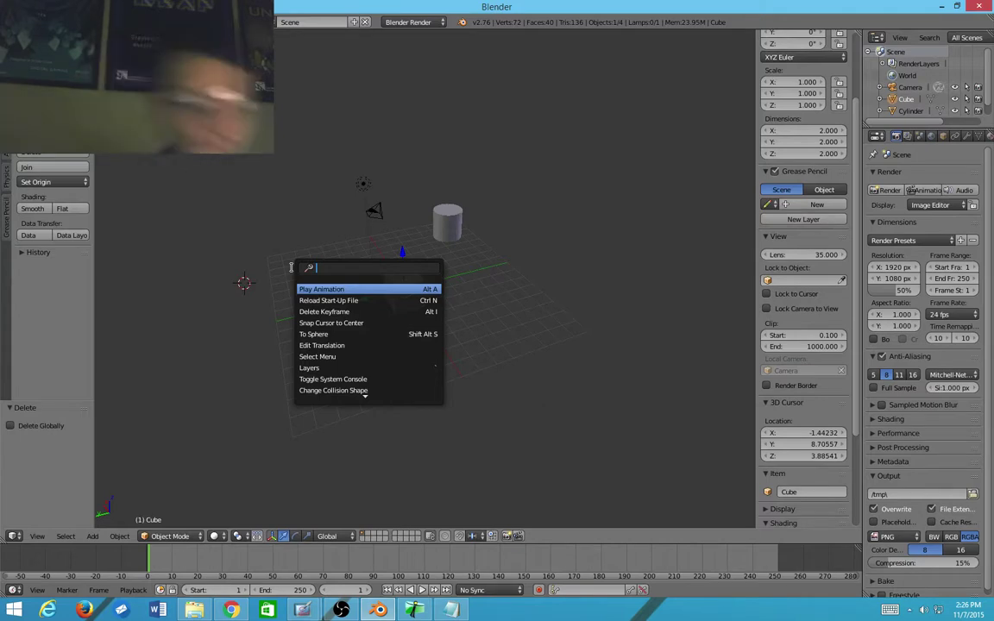
Step: Search the available commands for "key" and clear the search text
type("key")
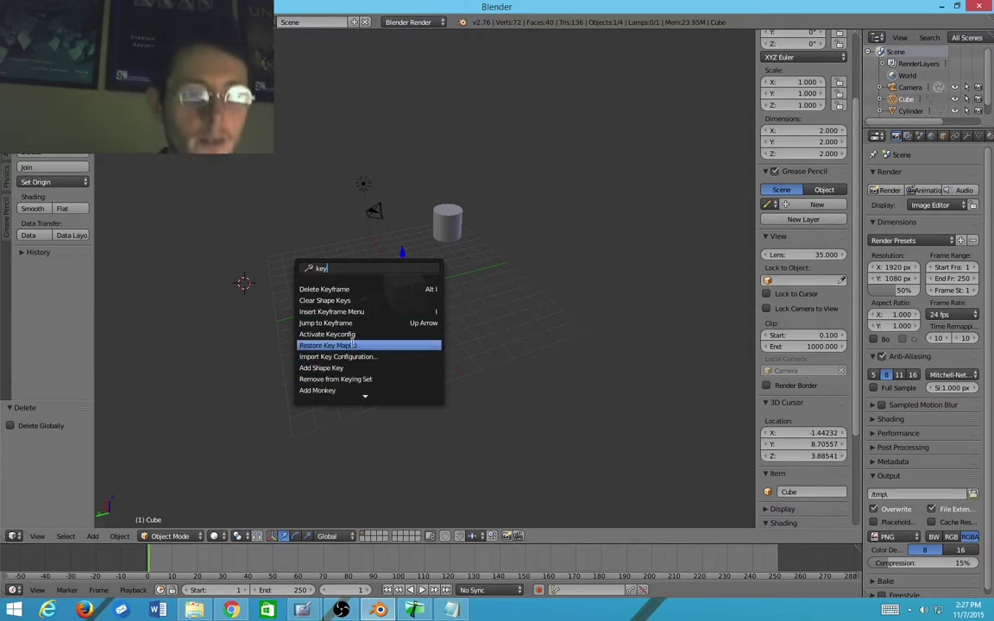
key("BackSpace")
key("BackSpace")
key("BackSpace")
Step: Search the available commands for "paren", and close the search without running any command
type("paren")
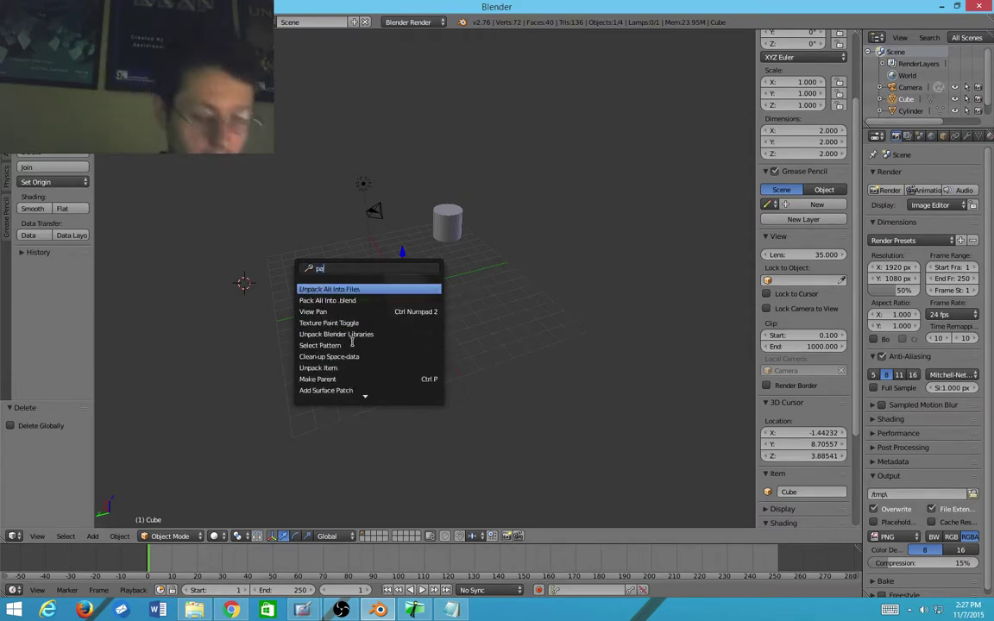
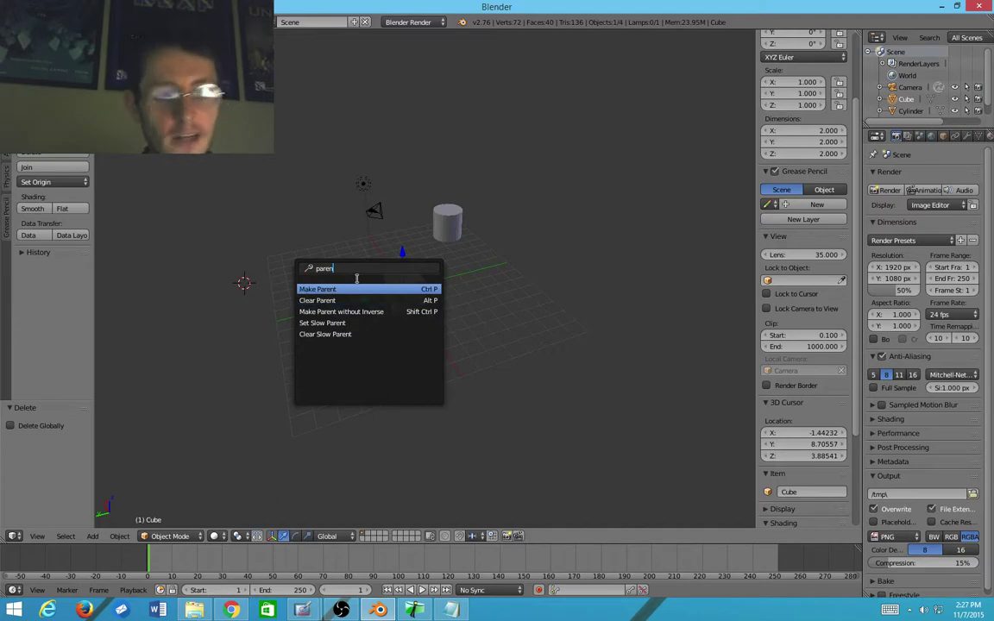
key("BackSpace")
key("BackSpace")
key("BackSpace")
key("BackSpace")
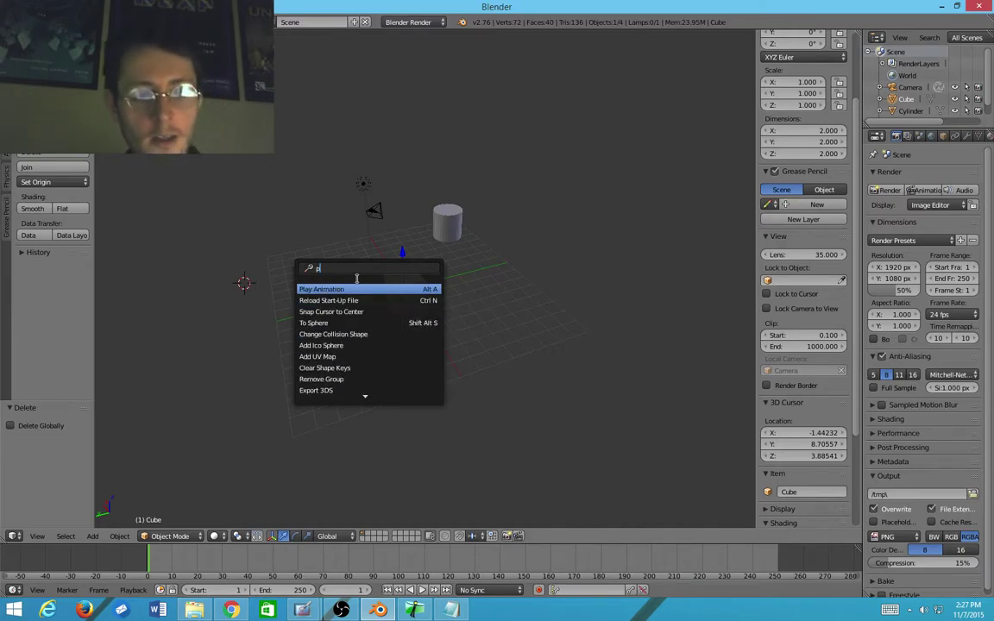
key("BackSpace")
key("Escape")
scroll(341, 282, "up", 2)
scroll(337, 288, "down", 2)
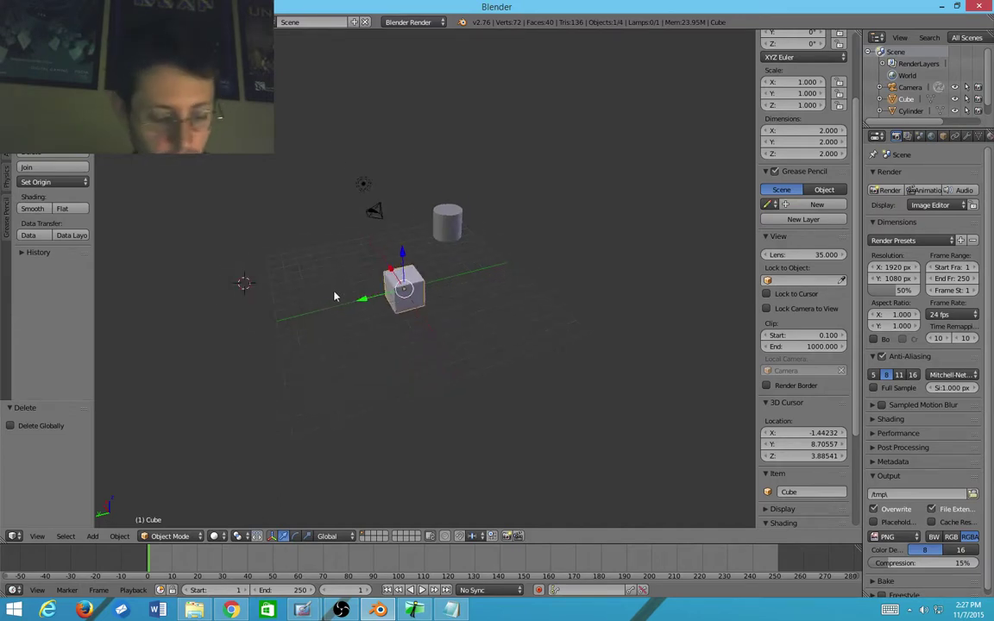
scroll(337, 300, "up", 1)
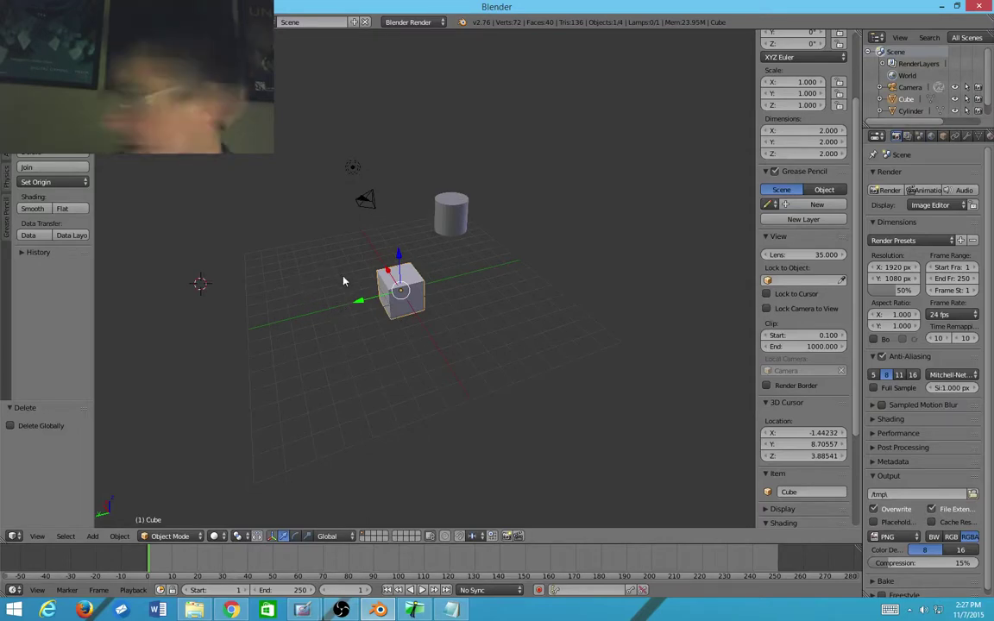
scroll(343, 271, "up", 2)
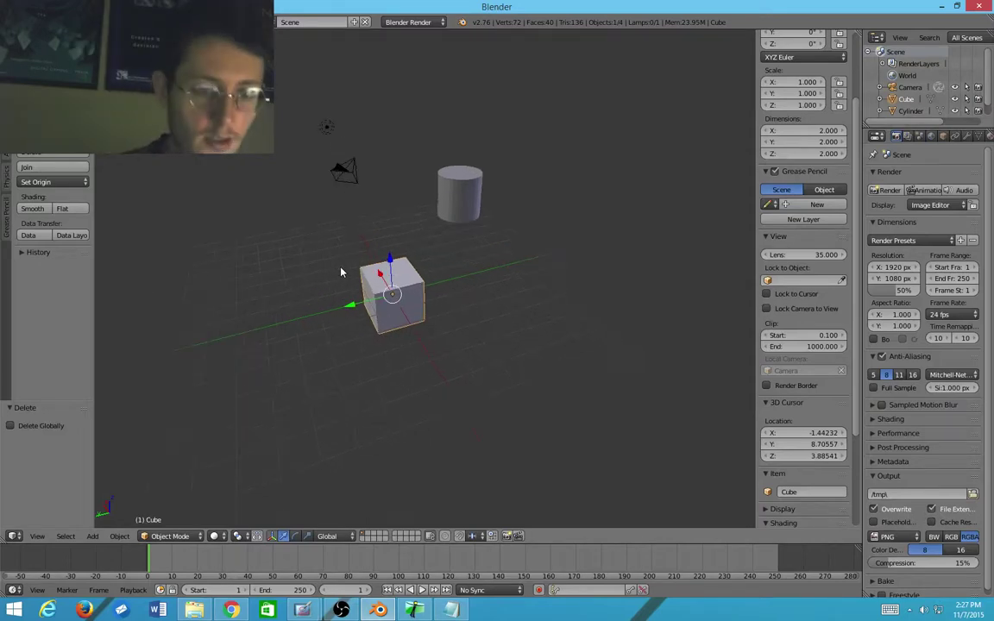
Step: Show the Specials options available for the selected cube without applying any of them
middle_click_drag(341, 272, 590, 282)
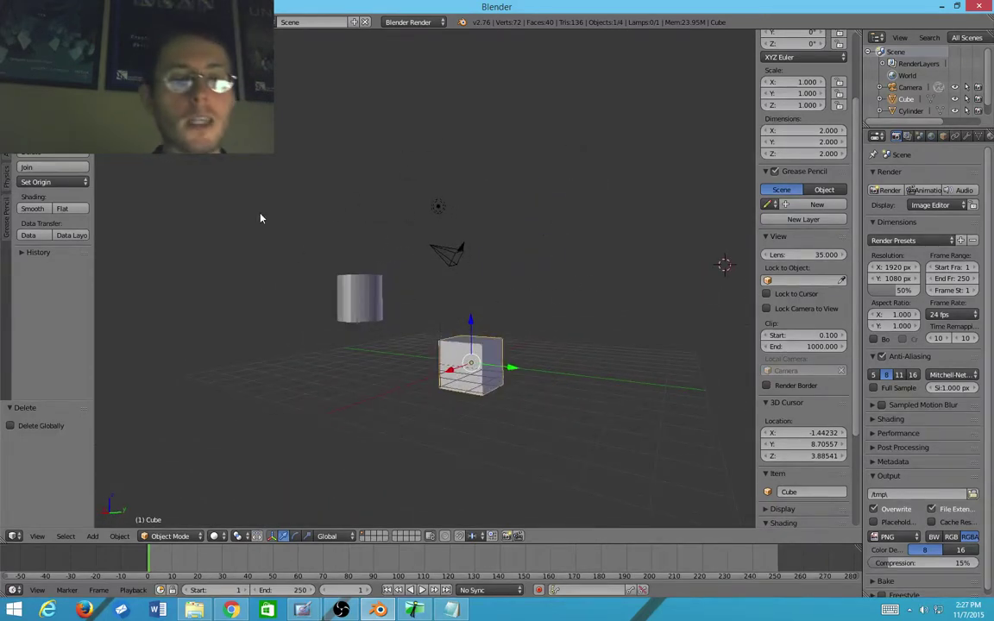
key("w")
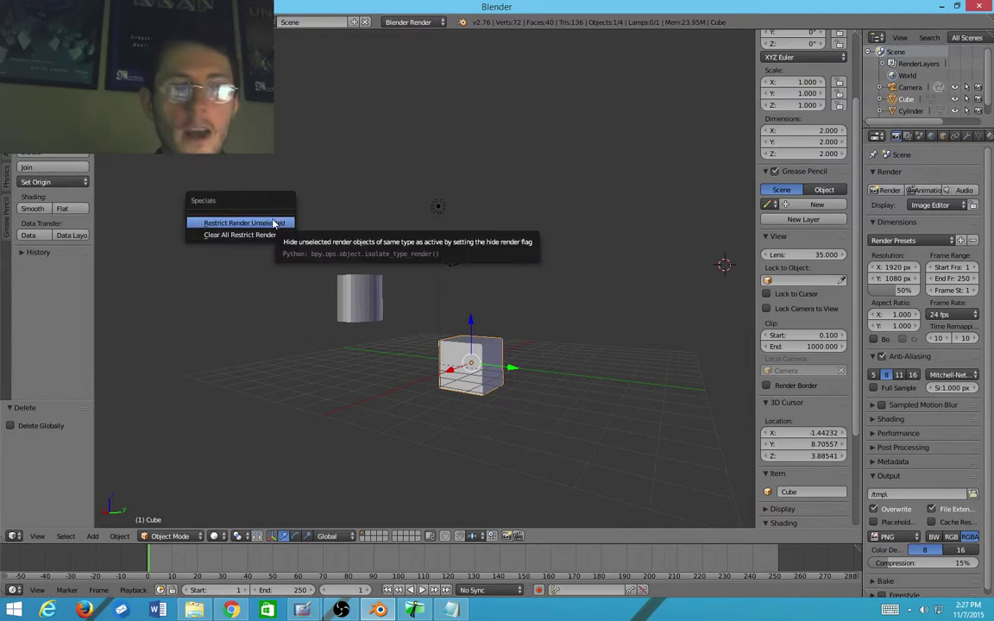
left_click(275, 223)
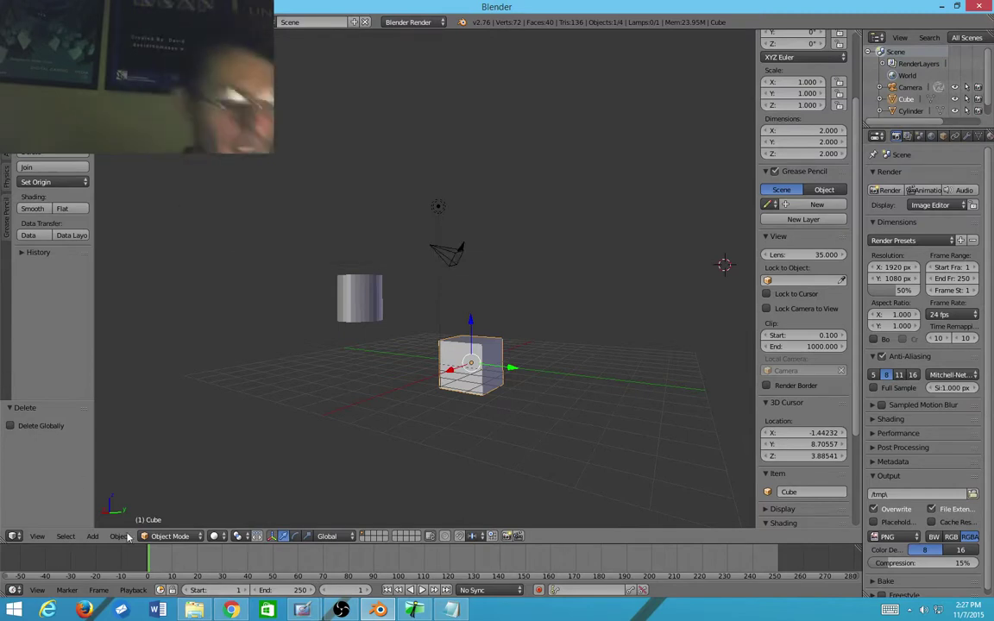
key("w")
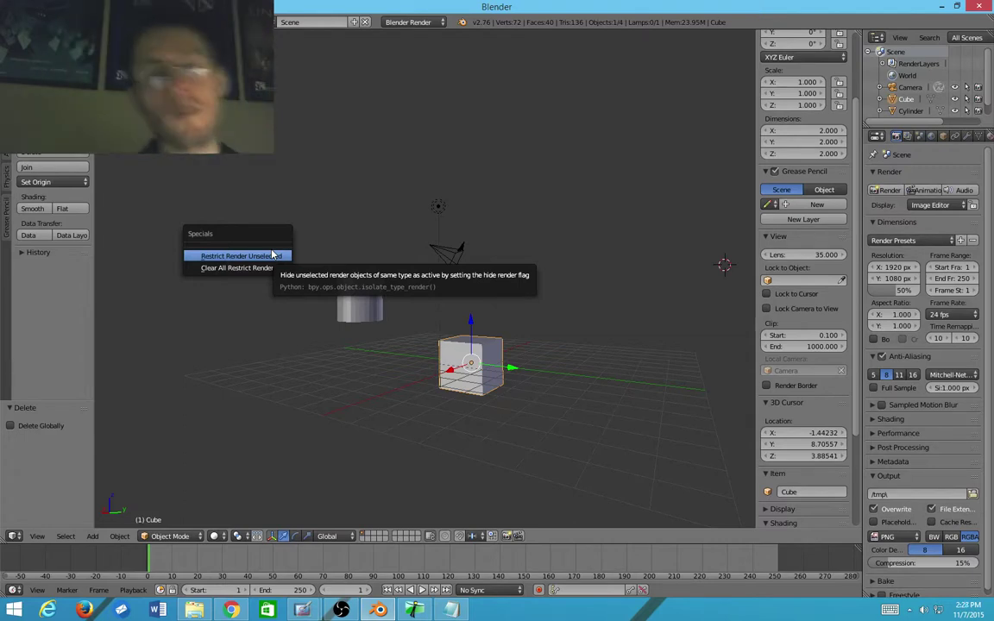
left_click(272, 255)
Step: Select the camera and try out its Camera Lens Angle adjustment without keeping the change
right_click(446, 250)
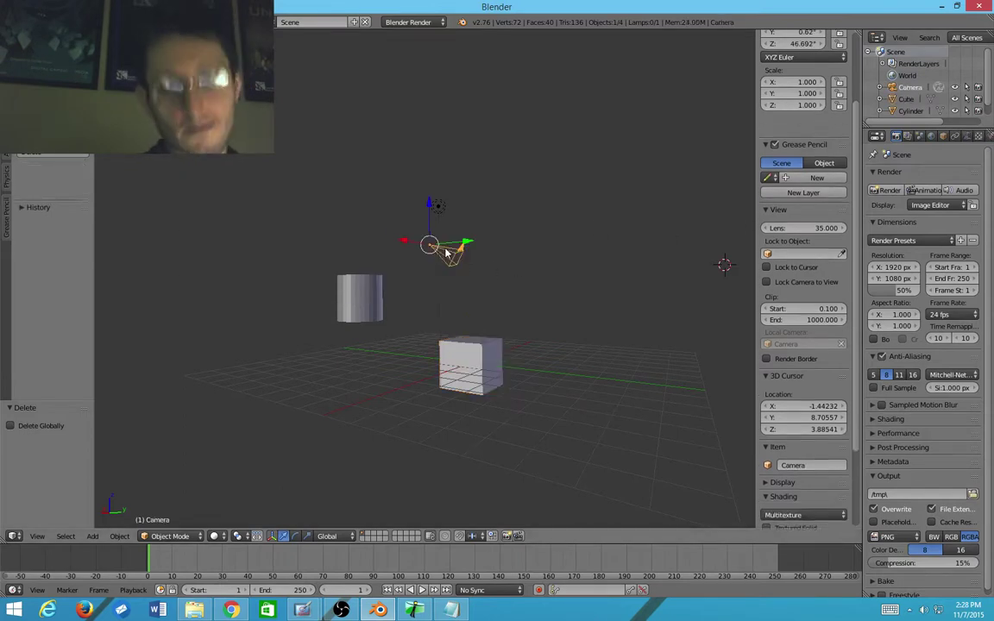
middle_click_drag(397, 215, 389, 239)
key("w")
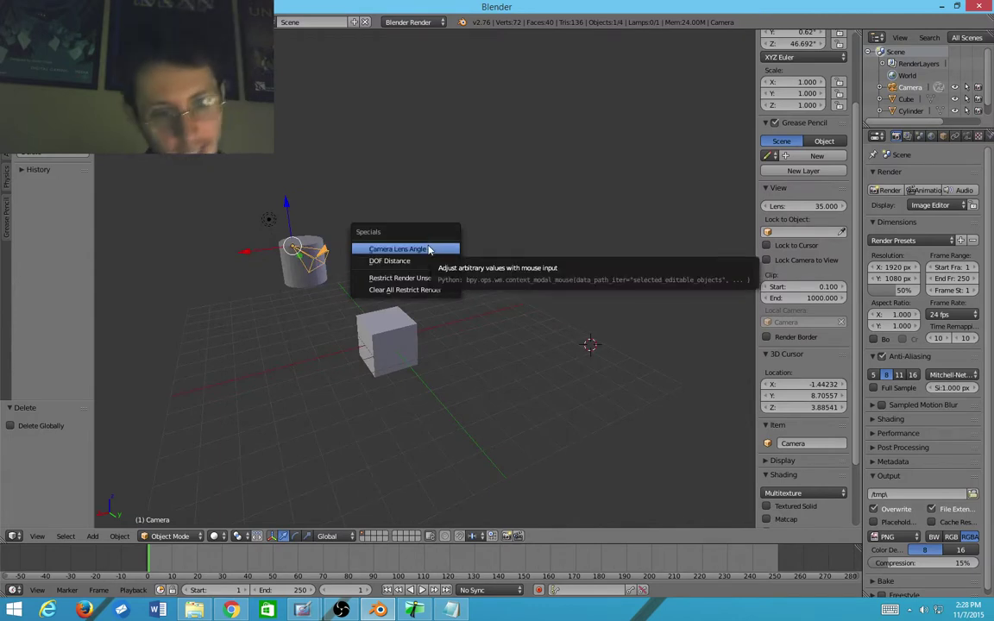
left_click(428, 246)
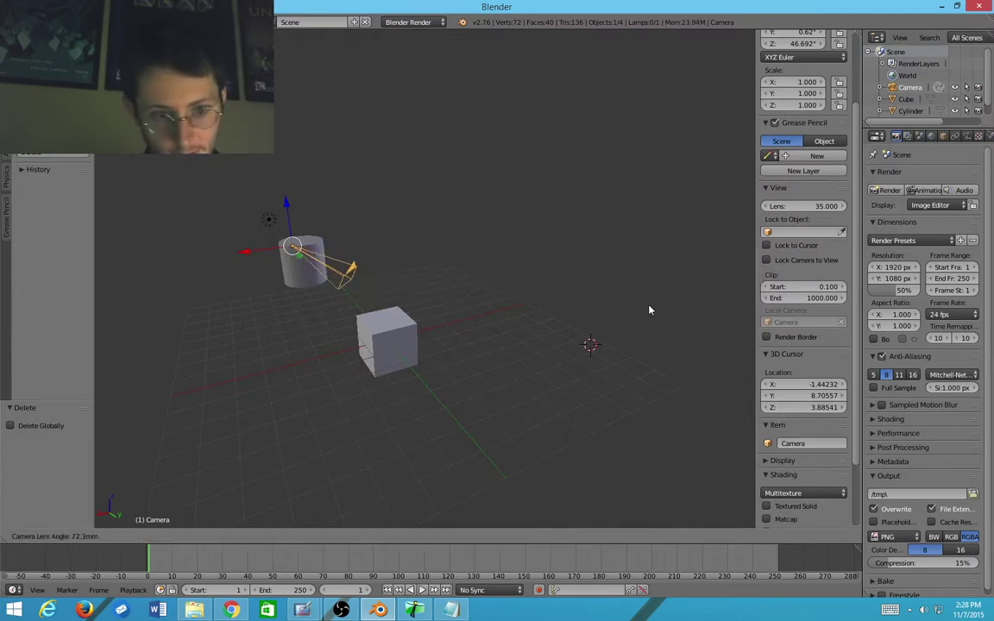
right_click(376, 273)
Step: Look through the camera and rotate it freely in trackball mode by about -24.6° and 36.1°
key("KP_0")
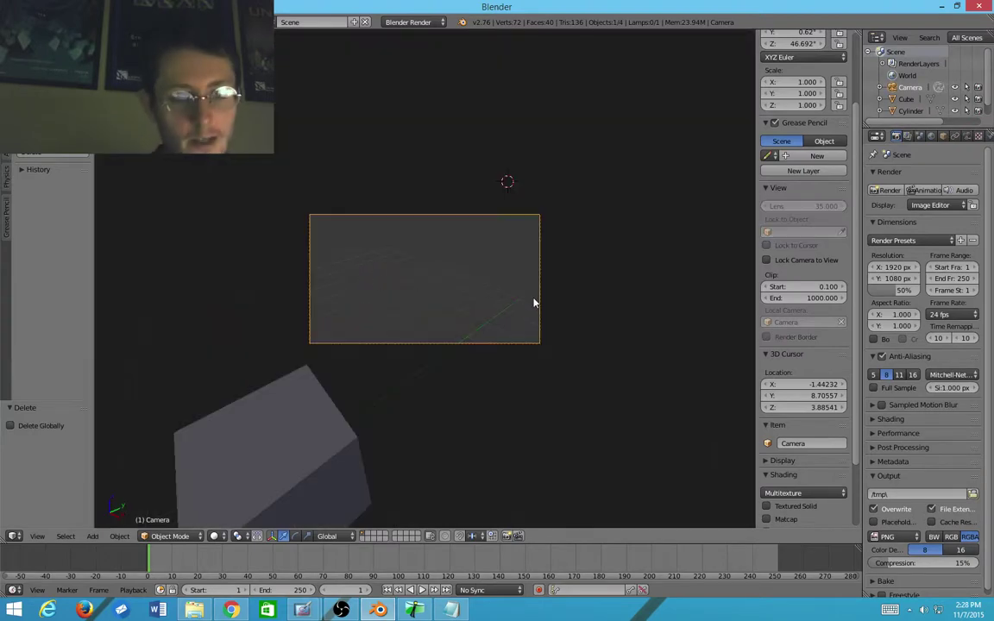
key("r")
key("r")
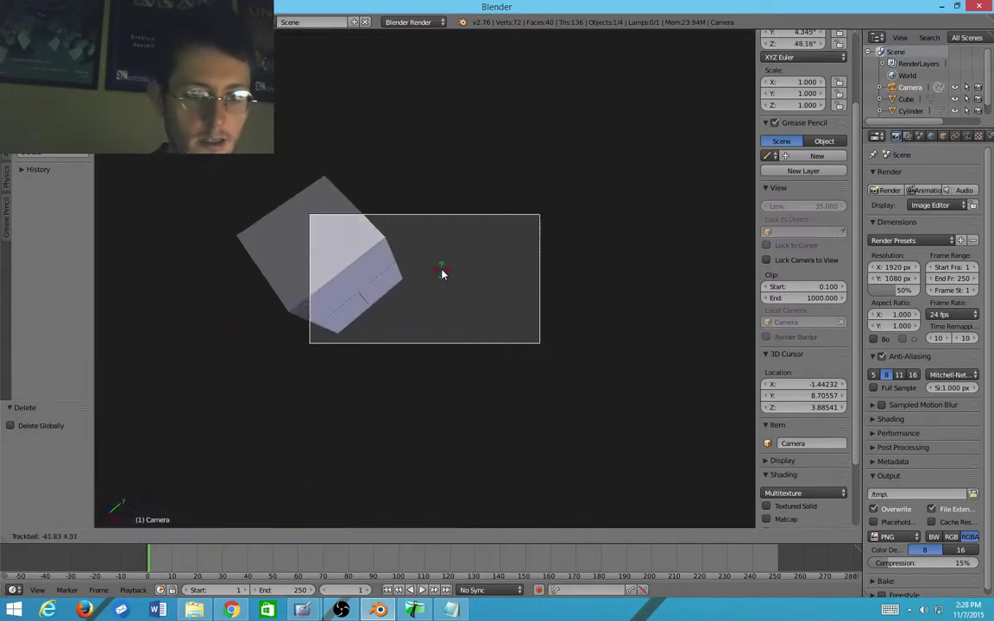
left_click(449, 295)
scroll(466, 293, "down", 4)
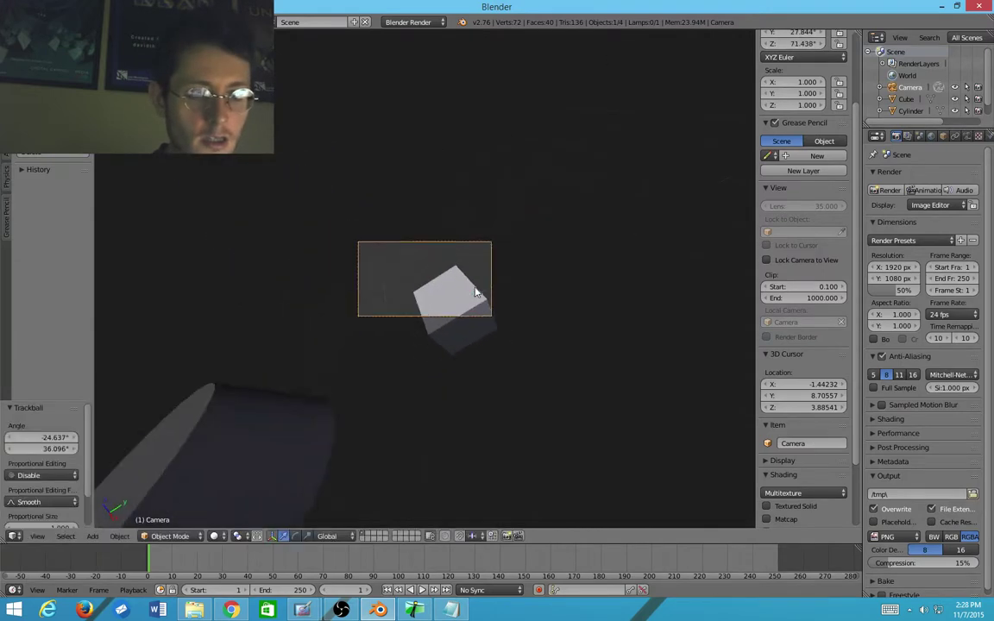
scroll(455, 294, "up", 1)
Step: Fly the camera backward and turn it until the cylinder is near the centre of its frame
key("shift+f")
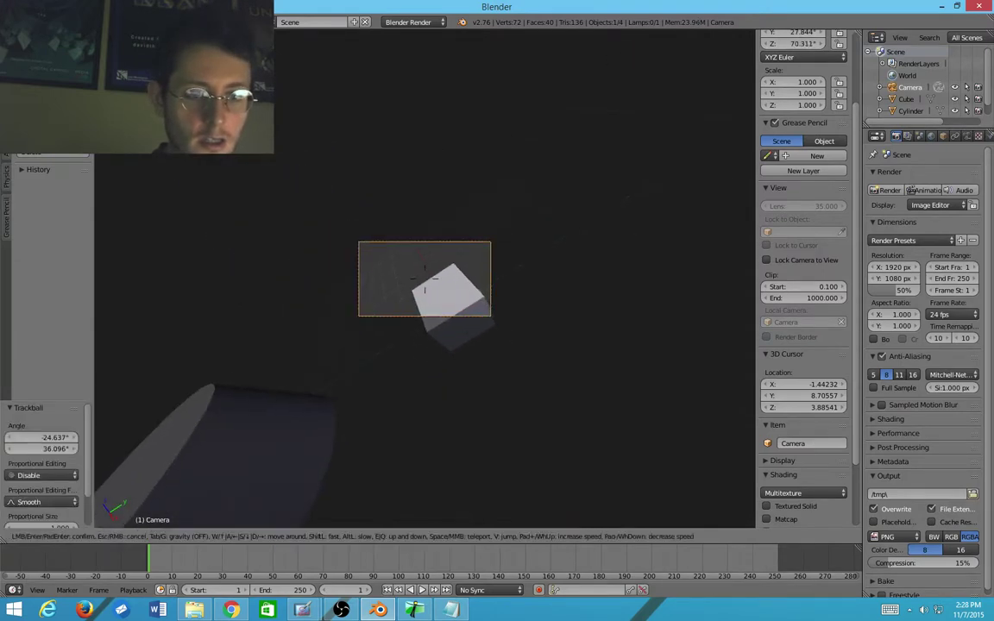
key("s")
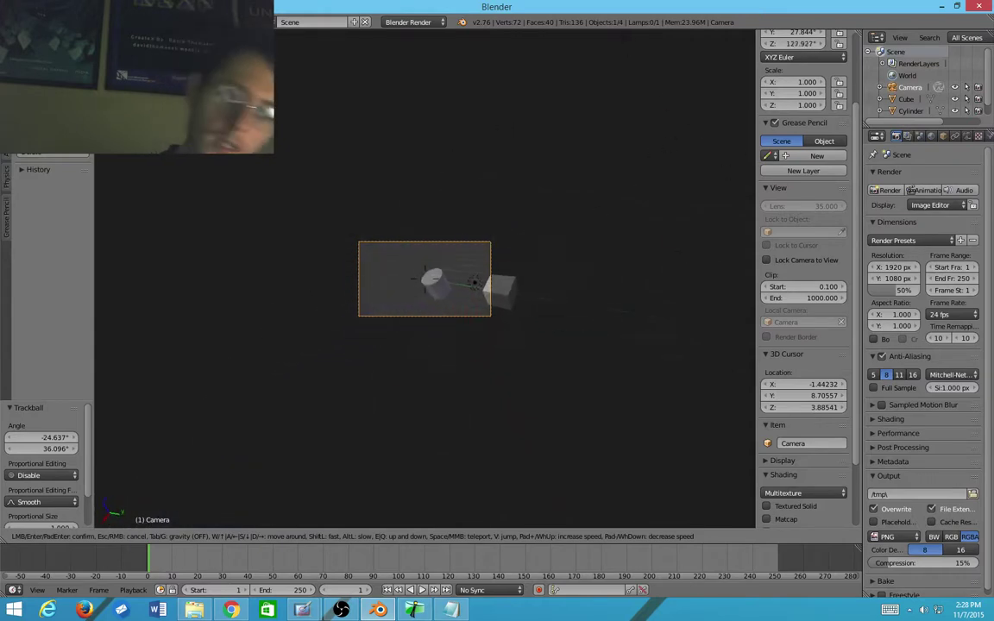
left_click(424, 279)
Step: Rotate the camera by about -53.2° and move it so the cylinder and cube fit its frame
key("r")
left_click(267, 406)
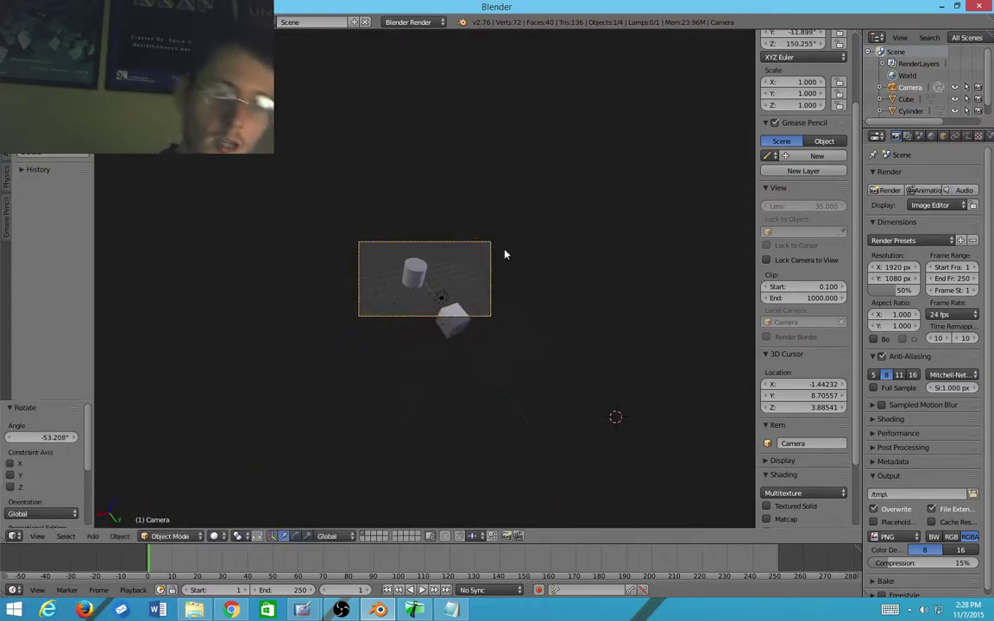
key("g")
left_click(501, 299)
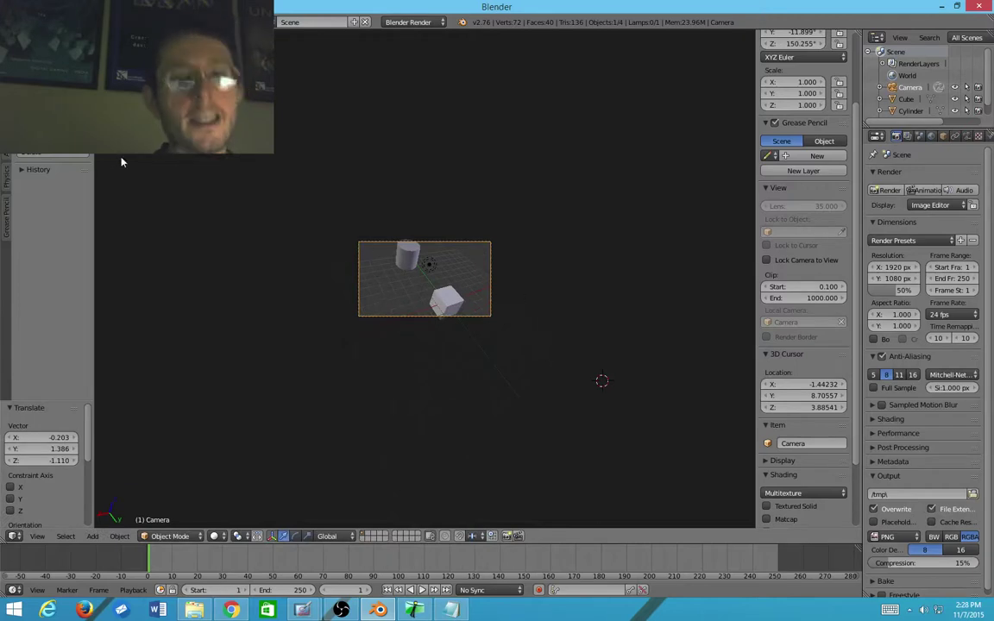
Step: Try varying the Camera Lens Angle while looking through the camera, and cancel the change
key("F12")
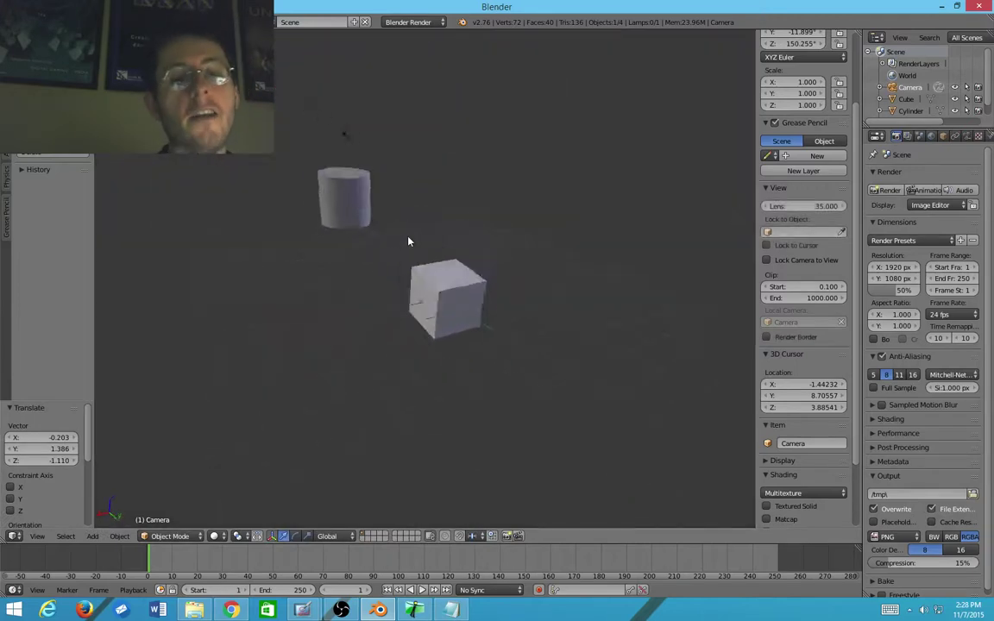
key("Escape")
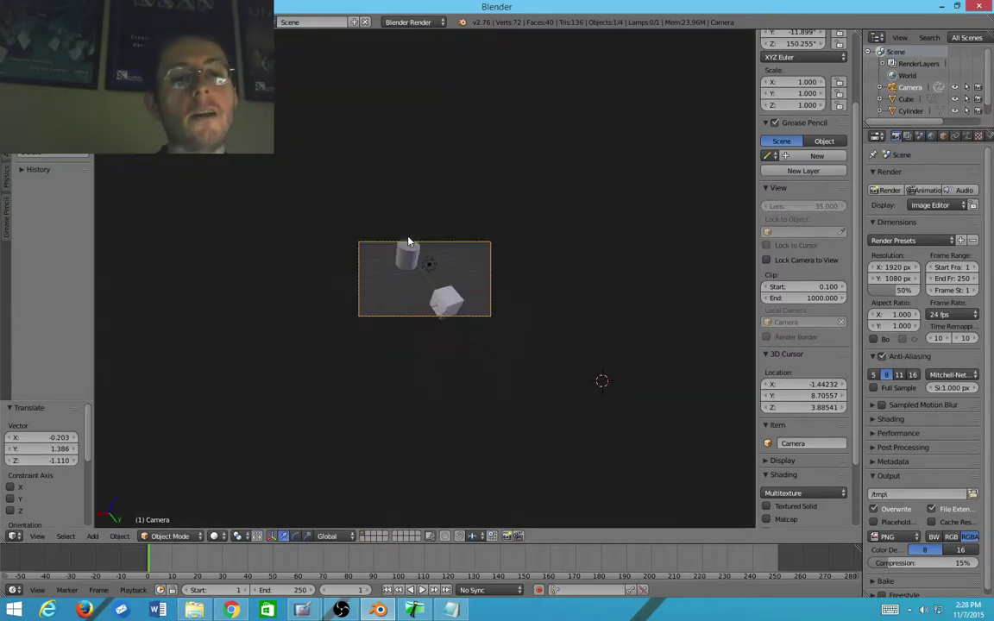
key("w")
left_click(312, 225)
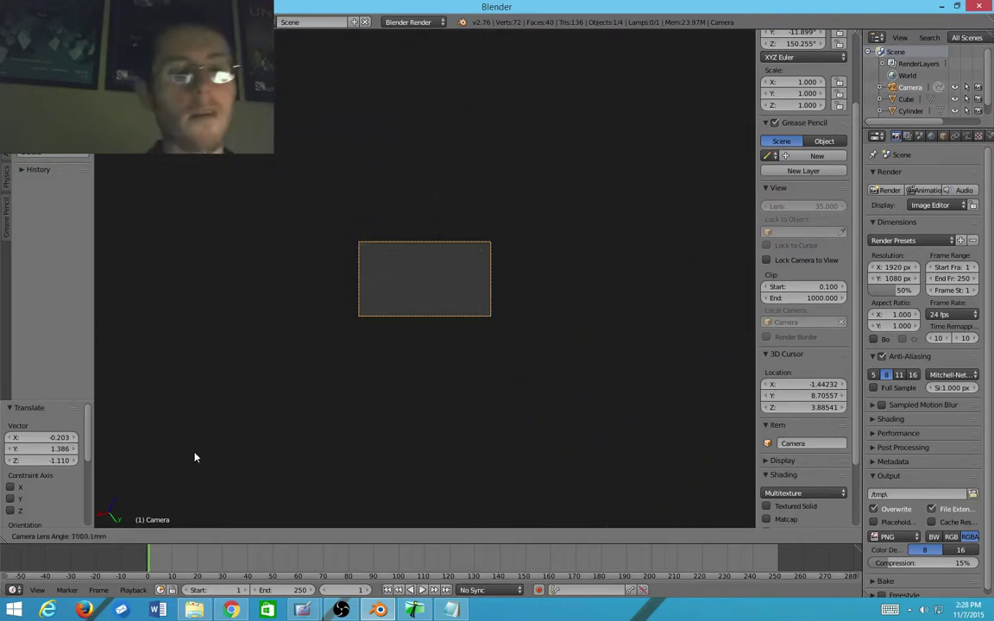
right_click(368, 258)
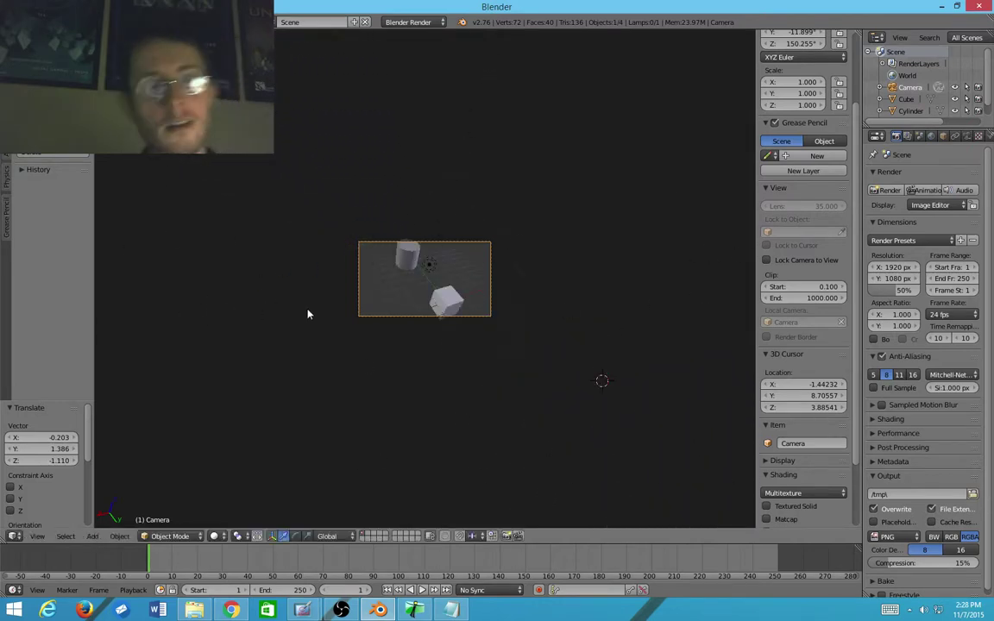
Step: Leave the camera view, select the lamp and try its Falloff Distance adjustment from the Specials options
scroll(337, 371, "up", 3)
middle_click_drag(362, 435, 215, 259)
scroll(282, 304, "down", 3)
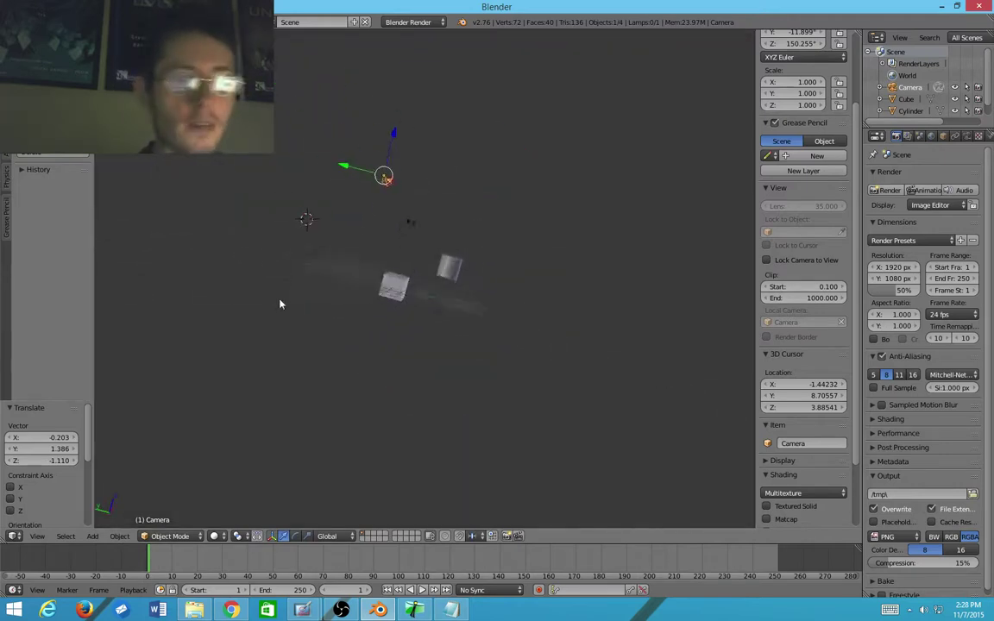
right_click(396, 211)
key("w")
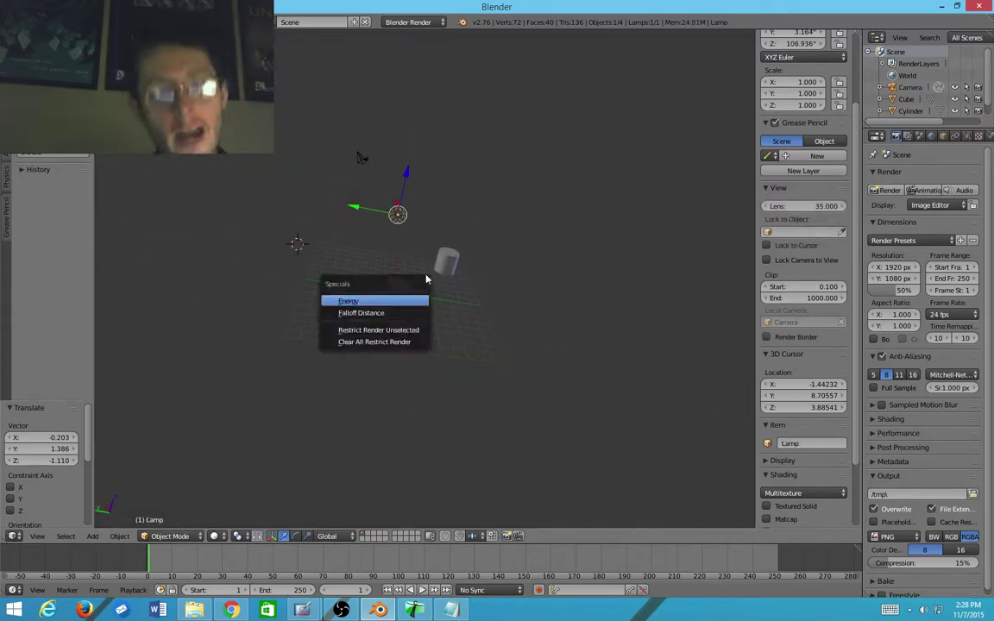
key("Escape")
key("w")
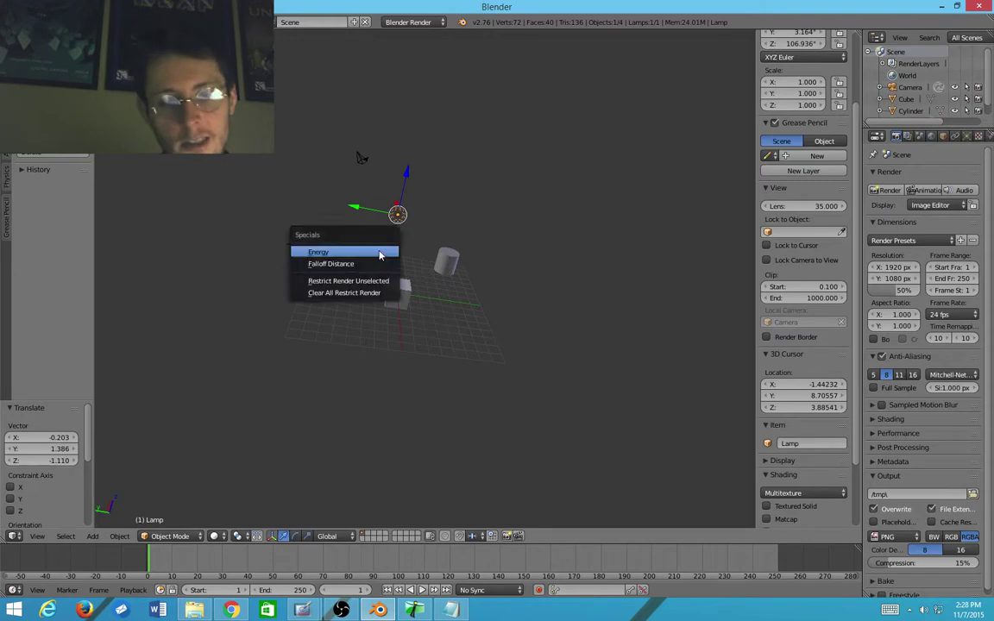
left_click(377, 263)
left_click(604, 279)
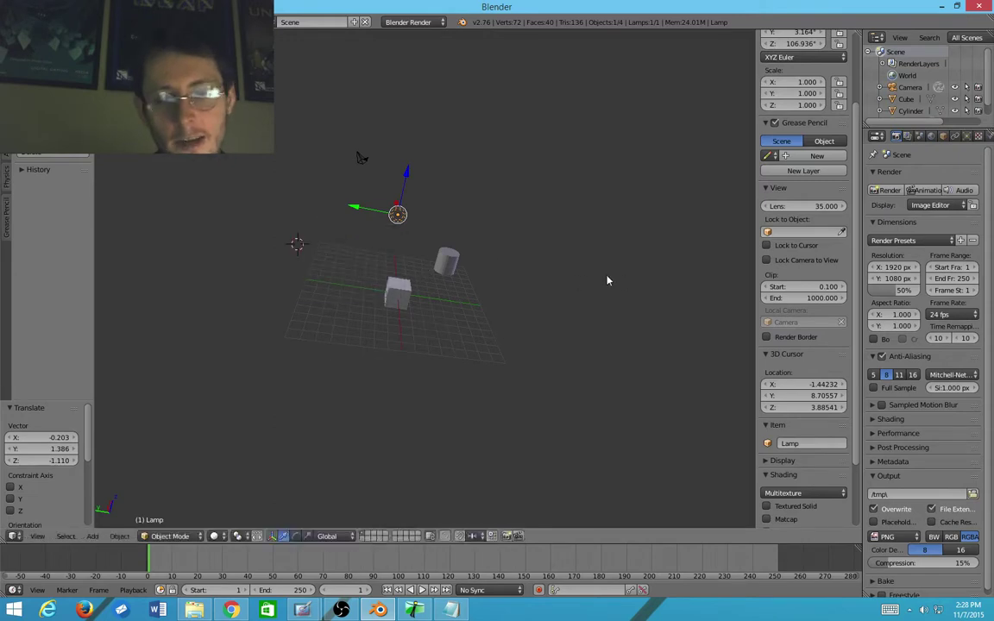
Step: Enable Sphere in the lamp's settings and adjust its falloff distance to 6.1 in the 3D view
left_click(964, 136)
left_click(874, 386)
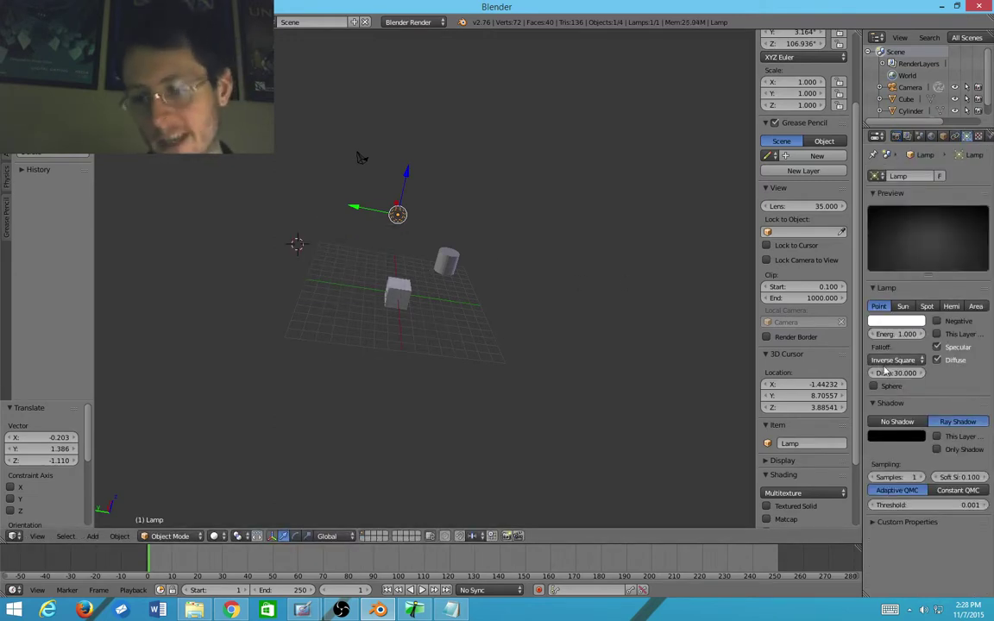
key("w")
left_click(443, 225)
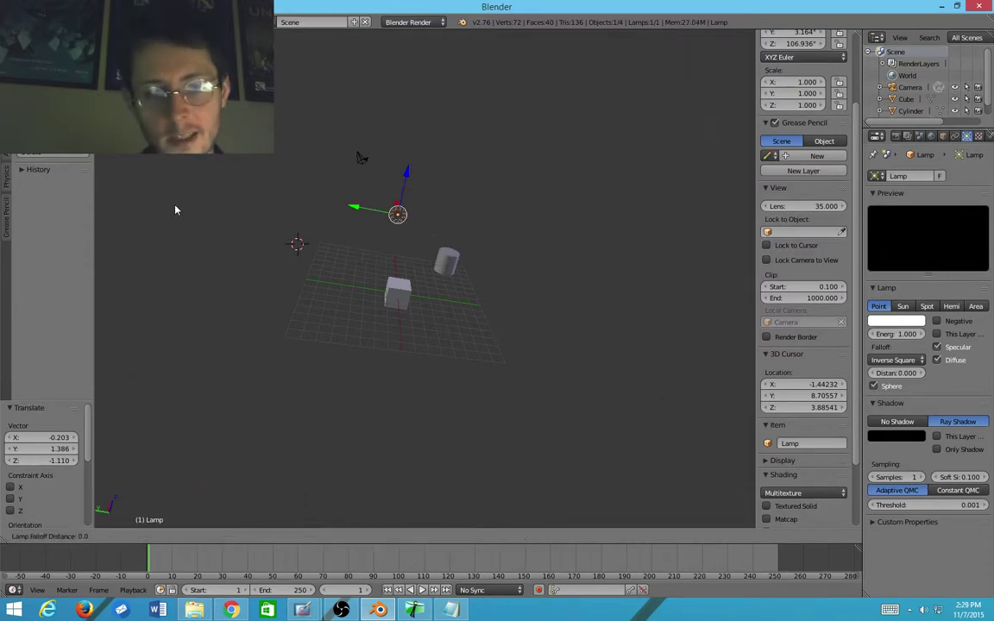
left_click(299, 245)
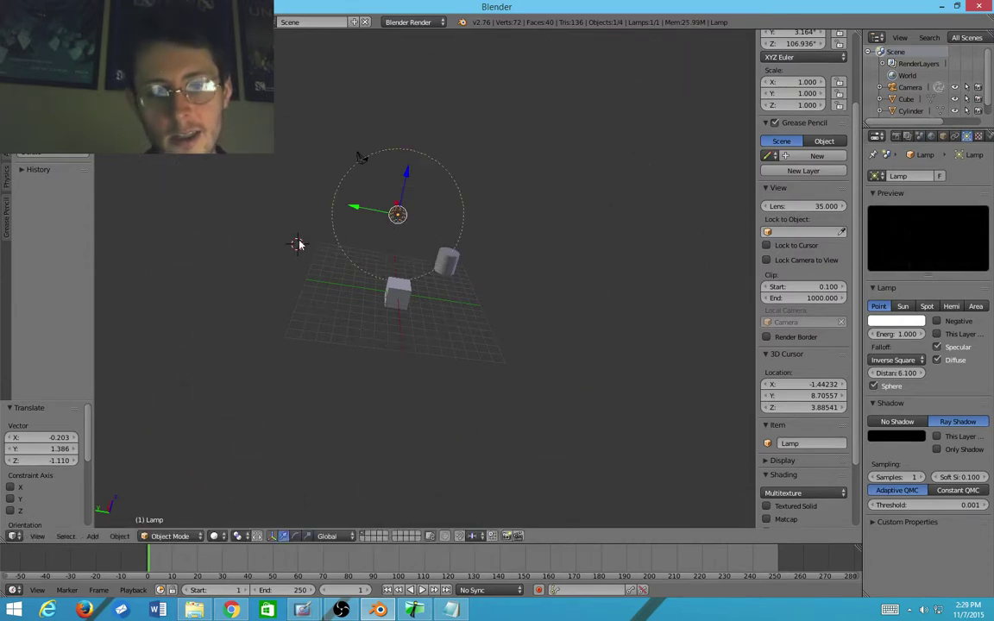
Step: Check the lamp's falloff sphere from the front and other angles, and briefly toggle the cylinder into Edit Mode
middle_click_drag(300, 244, 444, 293)
key("KP_1")
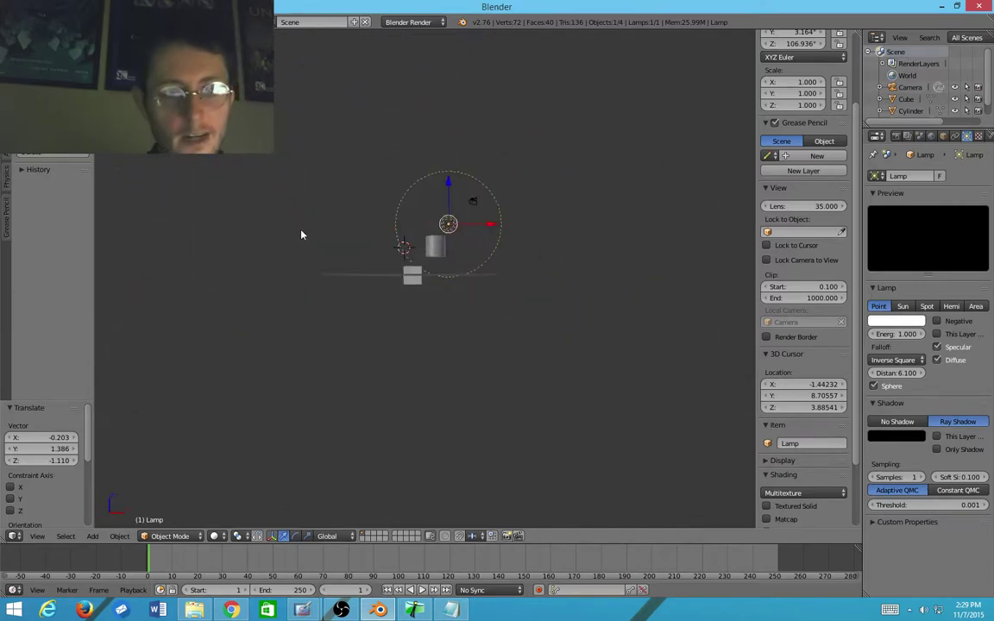
middle_click_drag(302, 233, 293, 292)
middle_click_drag(447, 283, 357, 213)
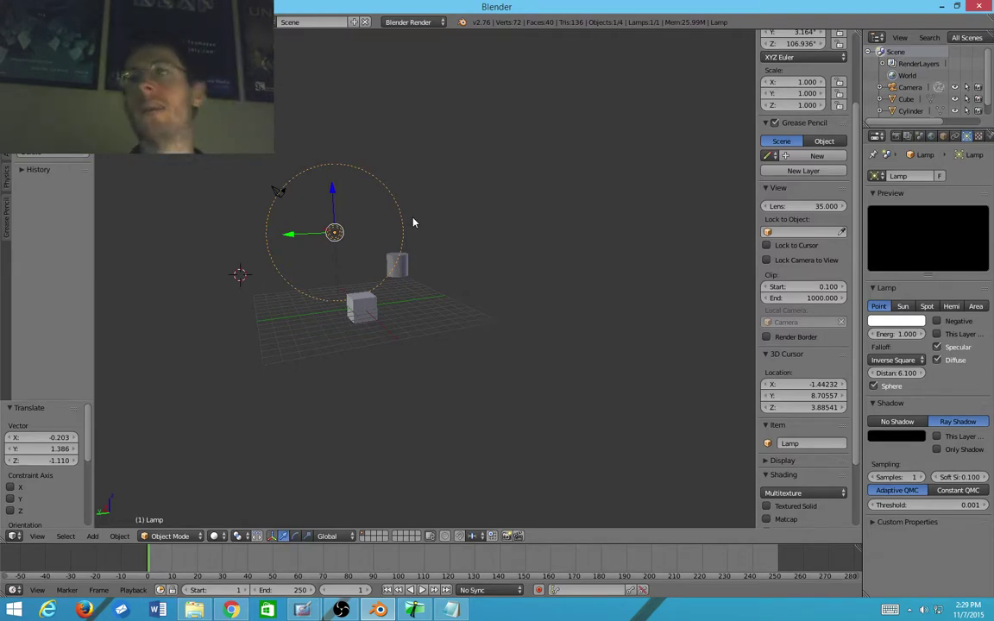
middle_click_drag(416, 240, 367, 280)
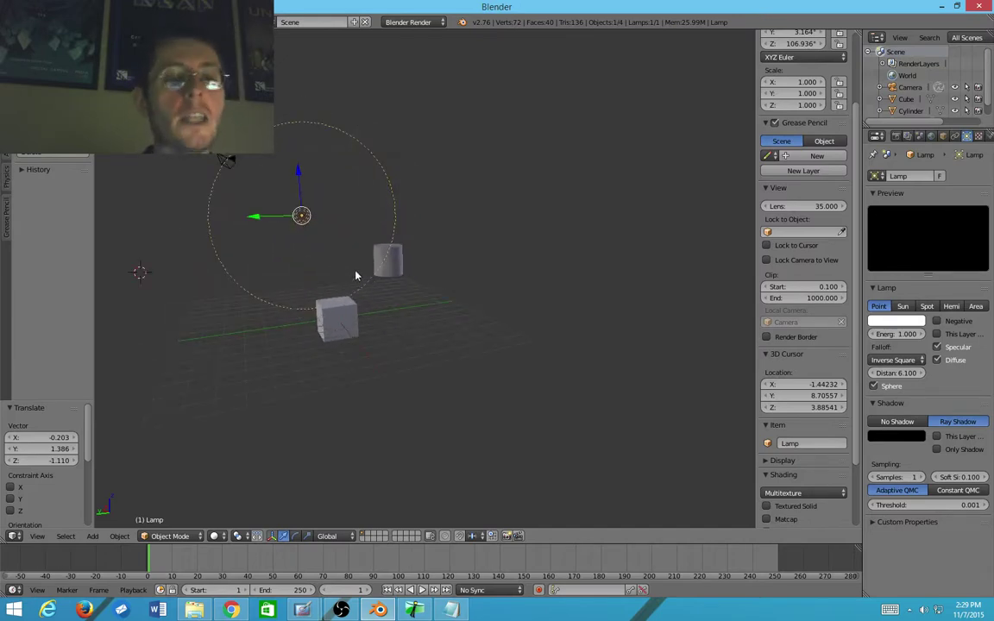
right_click(406, 265)
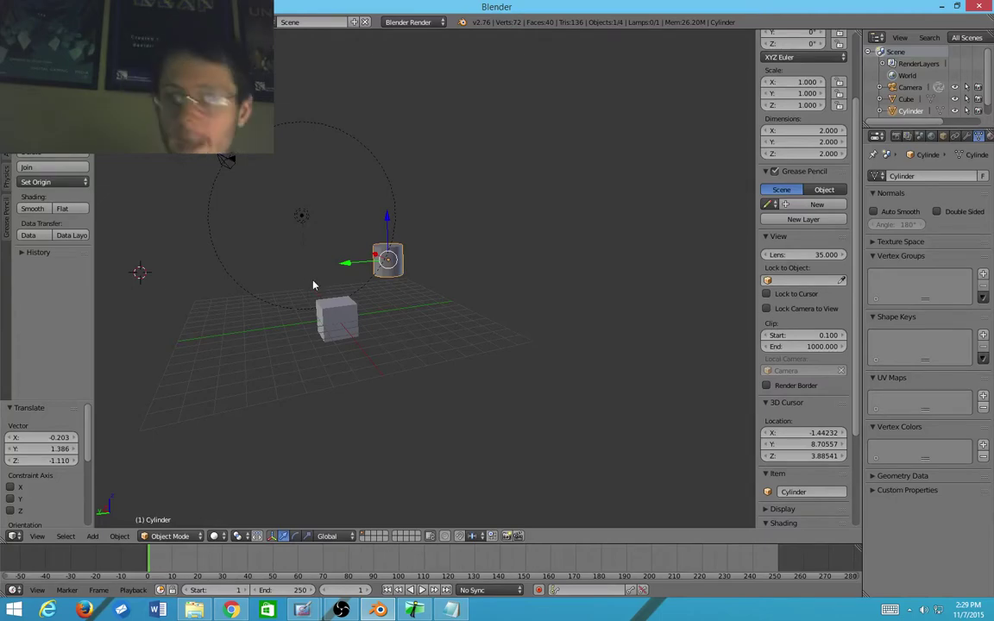
key("Tab")
key("Tab")
Step: Select the cube and switch it in and out of Edit Mode twice, ending in Object Mode
right_click(315, 317)
key("Tab")
key("Tab")
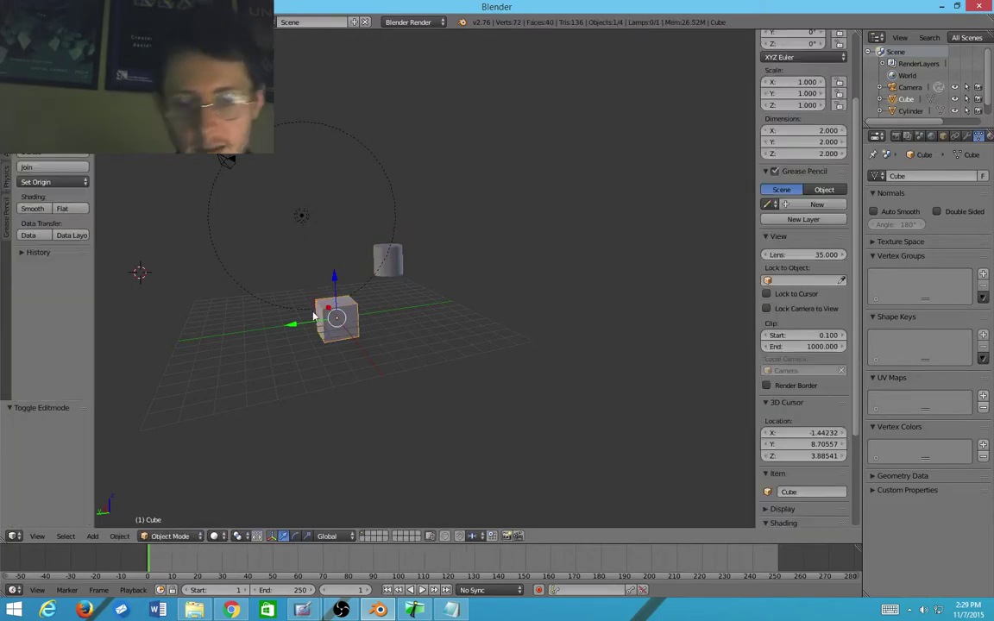
key("Tab")
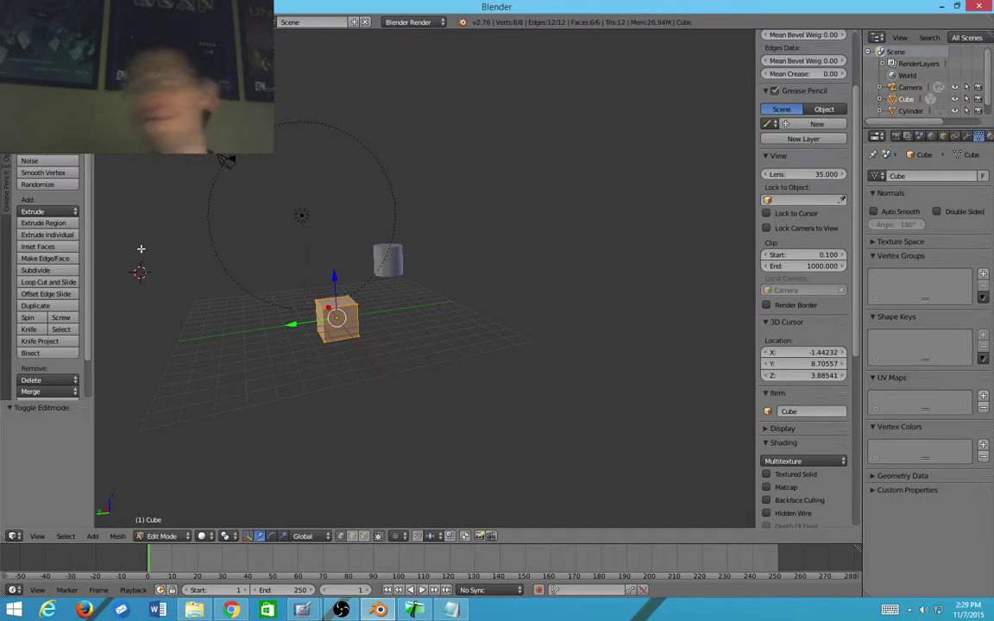
scroll(237, 270, "up", 1)
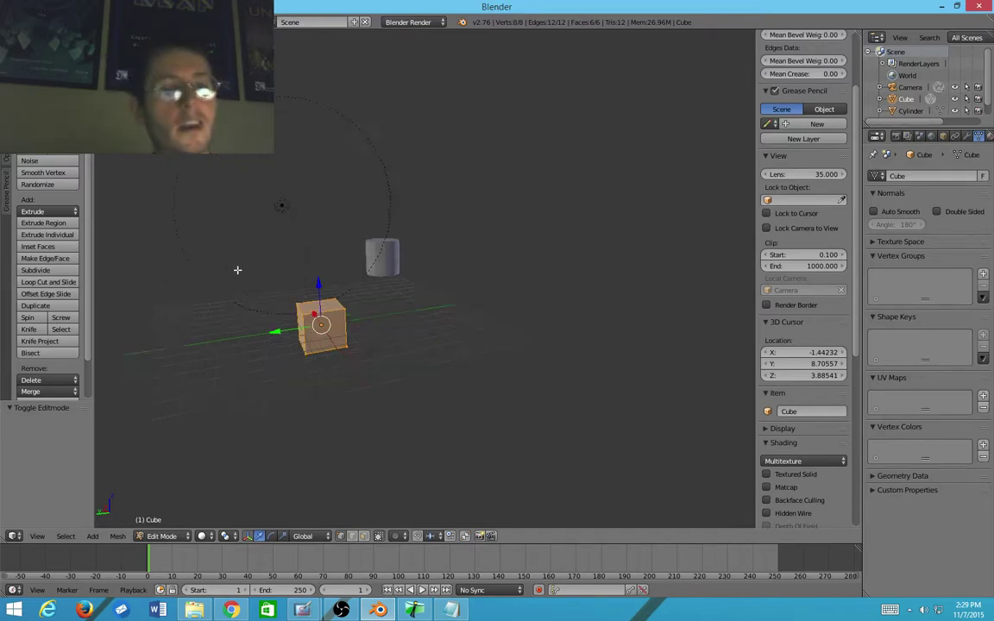
key("Tab")
Step: View the cube from the opposite side of the scene and enter Edit Mode on it
scroll(296, 226, "up", 4)
middle_click_drag(295, 226, 430, 232)
scroll(430, 231, "down", 8)
middle_click_drag(217, 338, 334, 300)
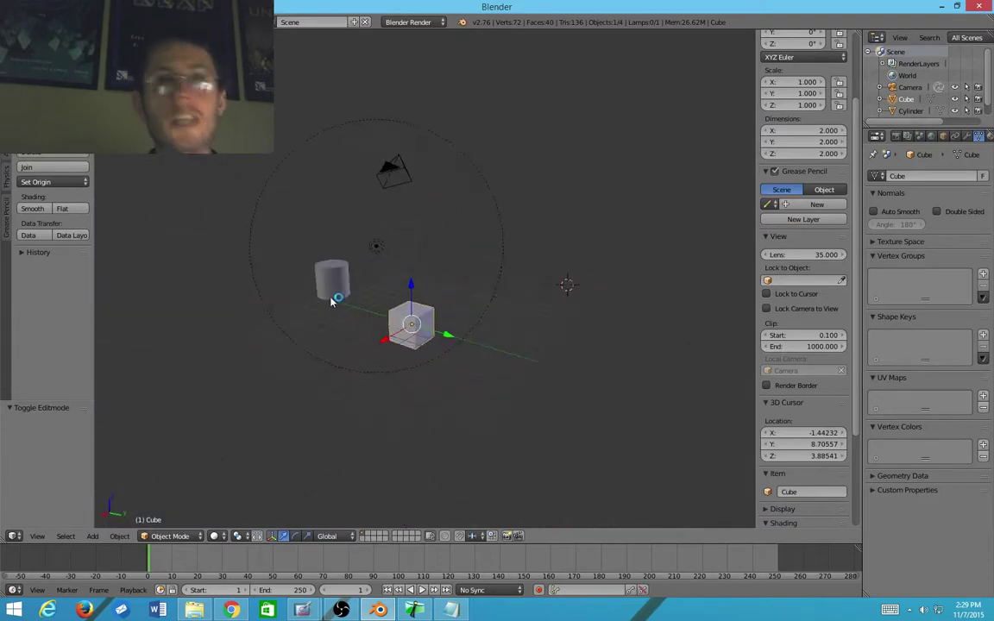
middle_click_drag(411, 333, 402, 357, "shift")
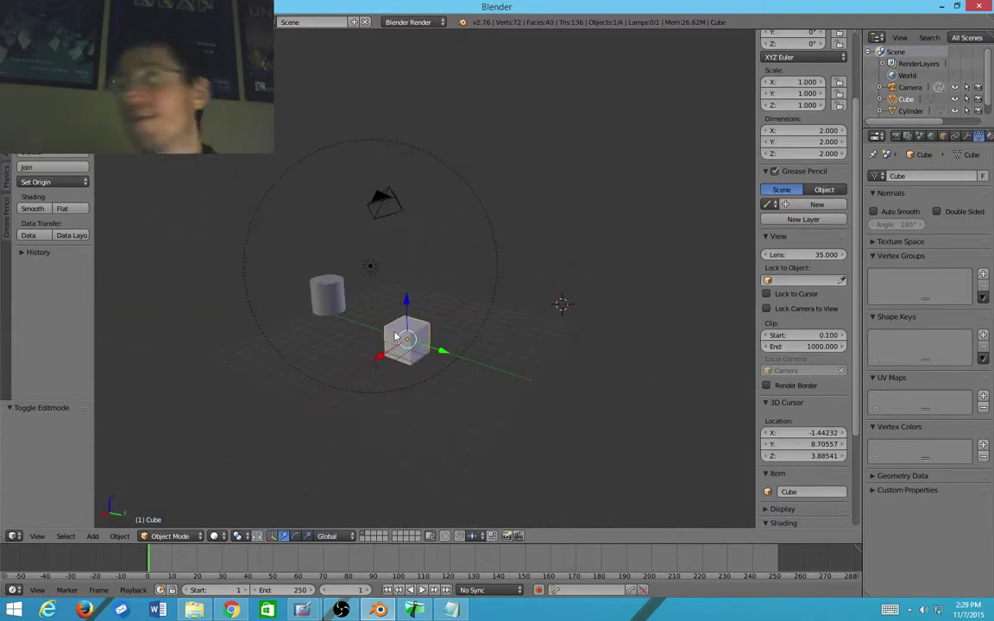
key("Tab")
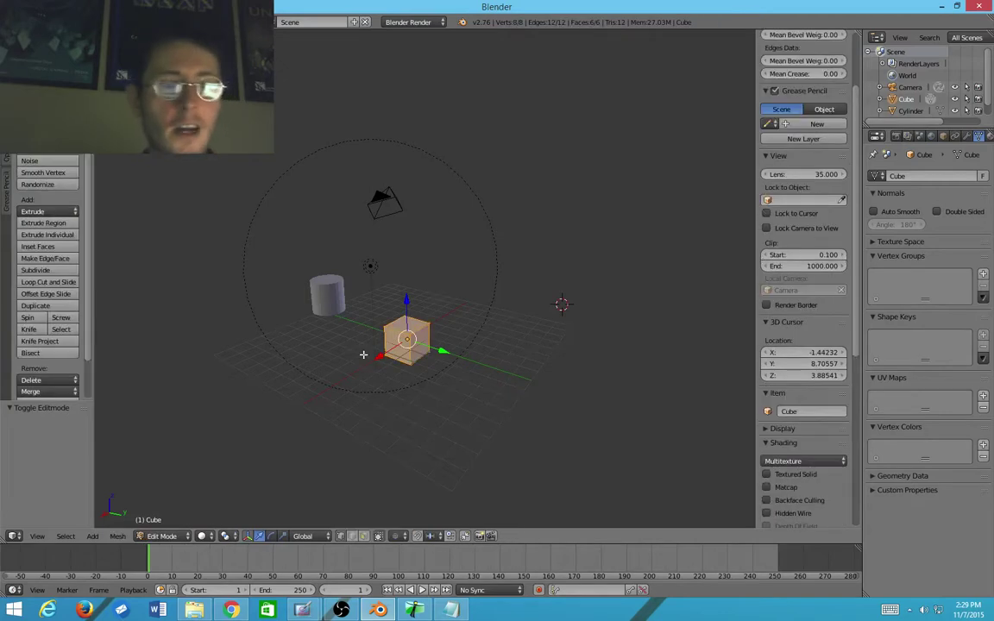
Step: Switch the cube out to Object Mode and back into Edit Mode
scroll(397, 336, "up", 3)
key("Tab")
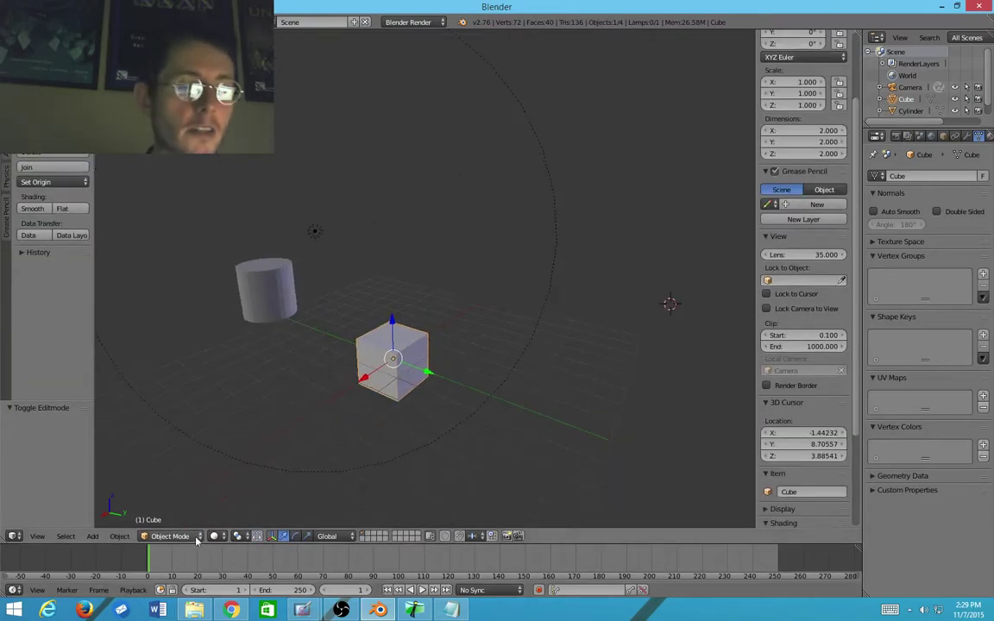
key("Tab")
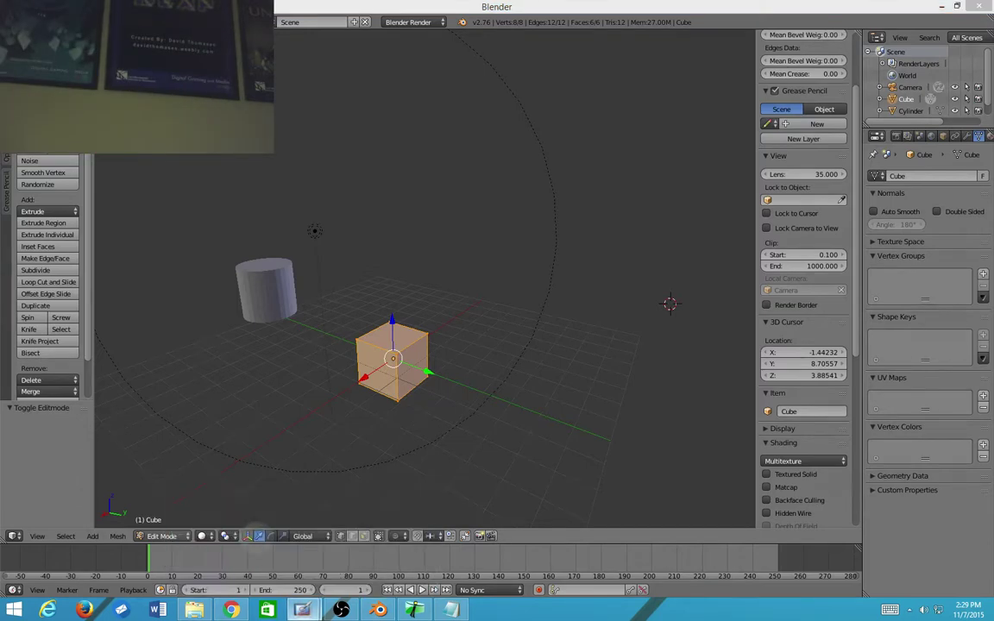
Step: Switch the manipulator to scale and reposition the 3D cursor on the grid in front of the cube
left_click(265, 520)
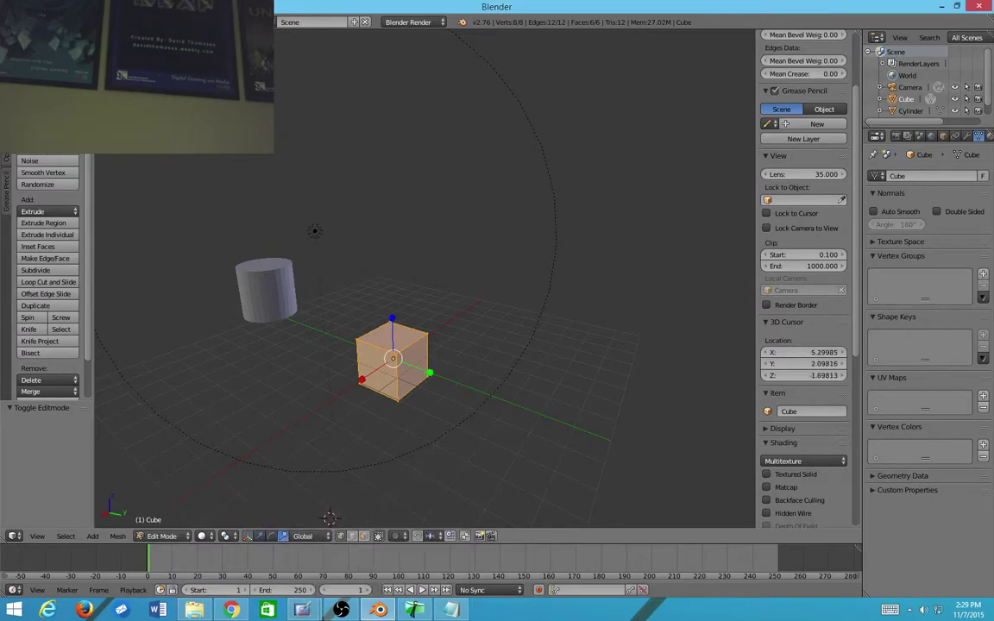
left_click(370, 518)
mouse_move(302, 610)
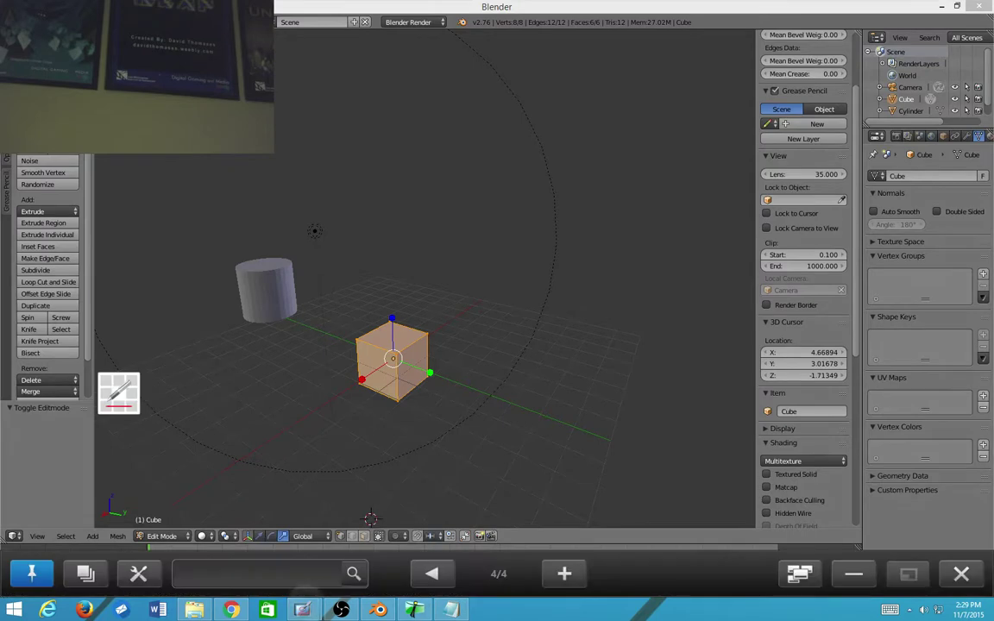
left_click(349, 444)
left_click(374, 521)
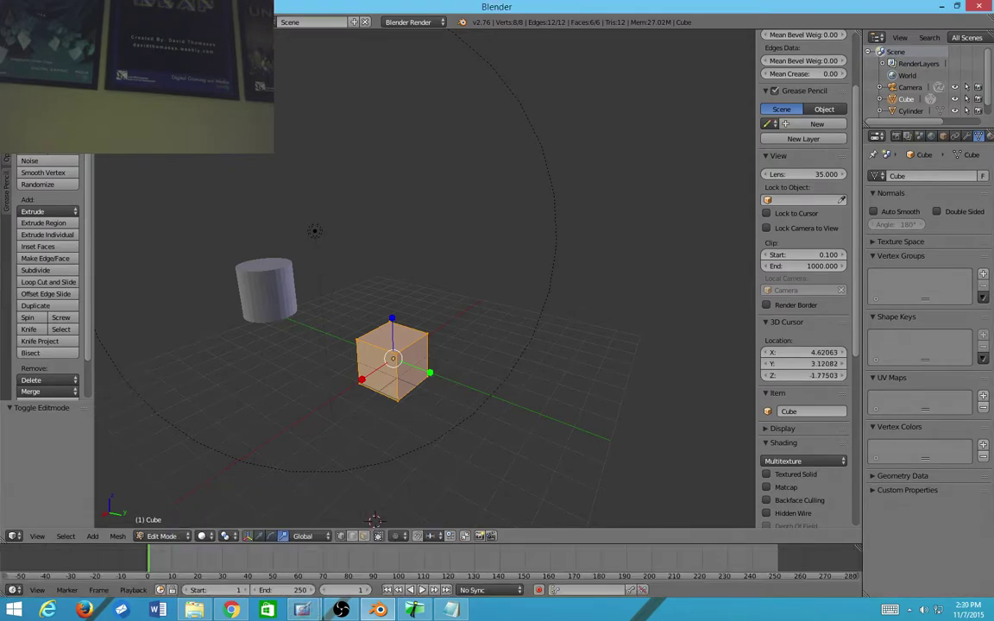
left_click(183, 515)
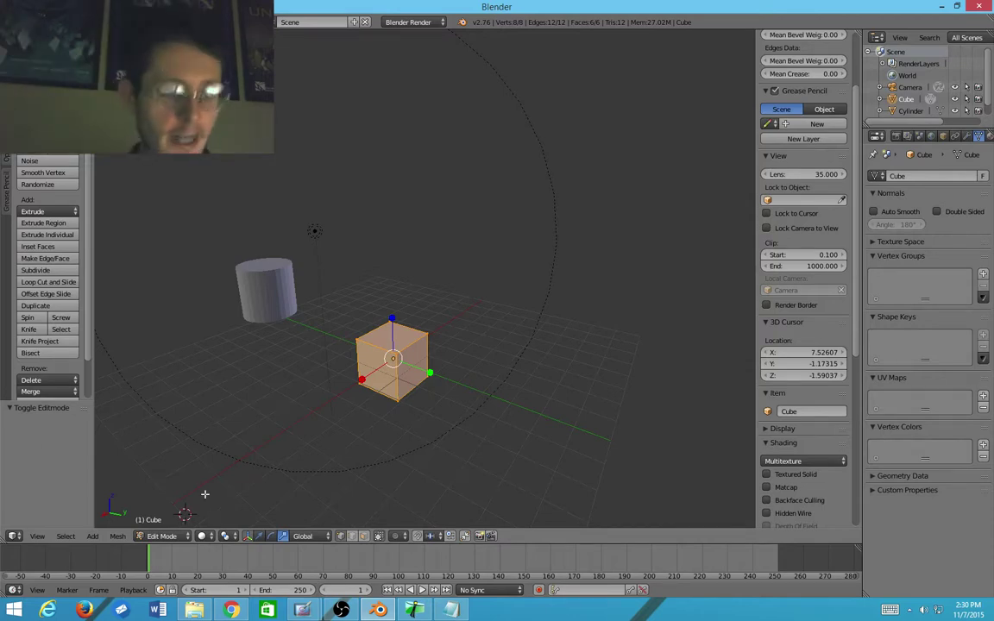
Step: Toggle the cube between Edit Mode and Object Mode twice, ending in Edit Mode
key("Tab")
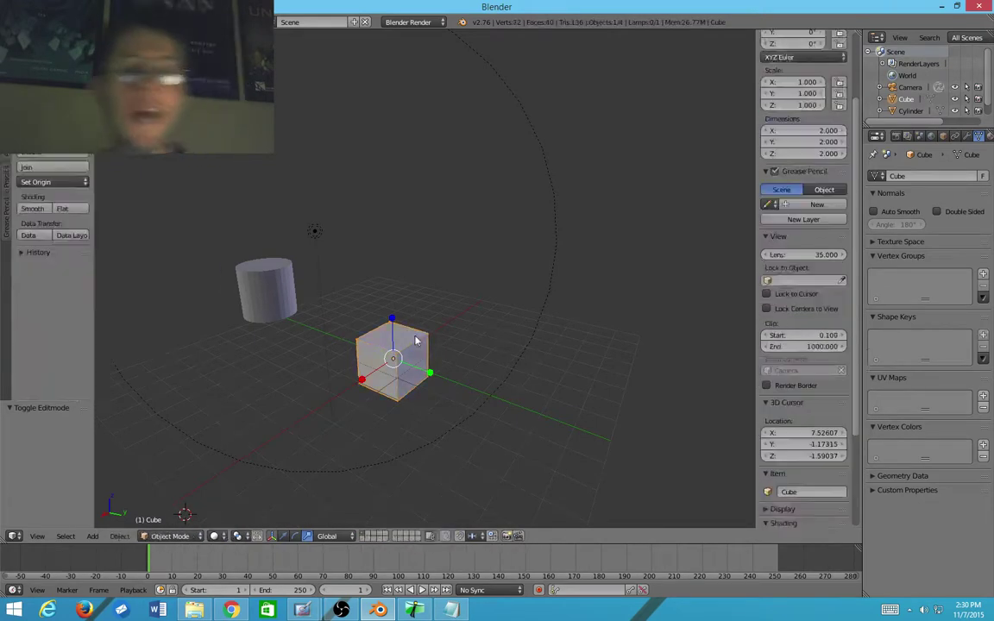
key("Tab")
key("Tab")
key("Tab")
Step: Select individual upper corner vertices of the cube, freely move one to deform the shape, and return to Object Mode
right_click(427, 333)
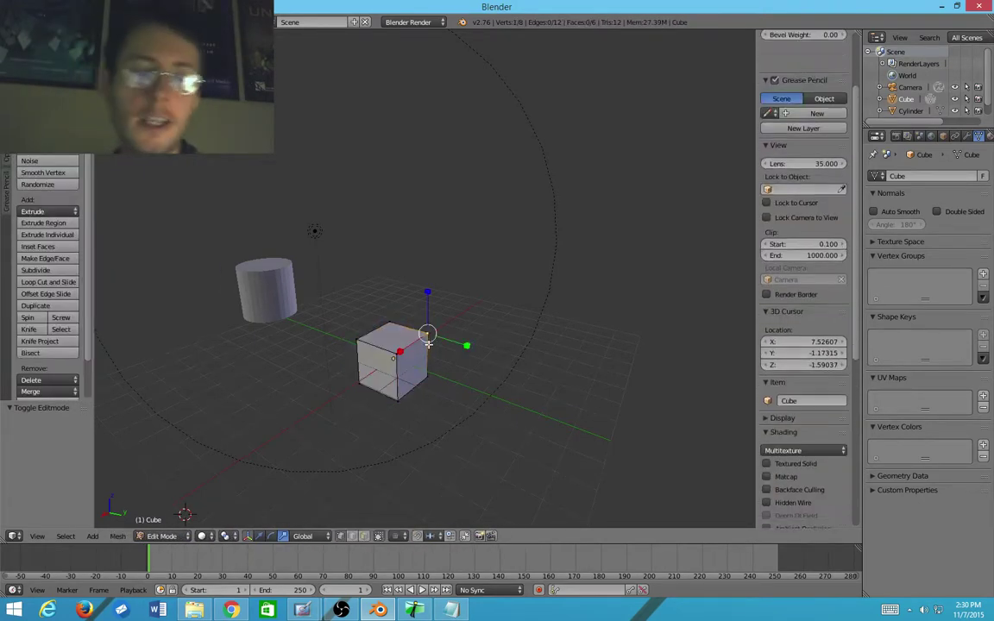
right_click(393, 325)
right_click_drag(361, 342, 273, 170)
right_click(257, 185)
key("g")
left_click(288, 302)
key("g")
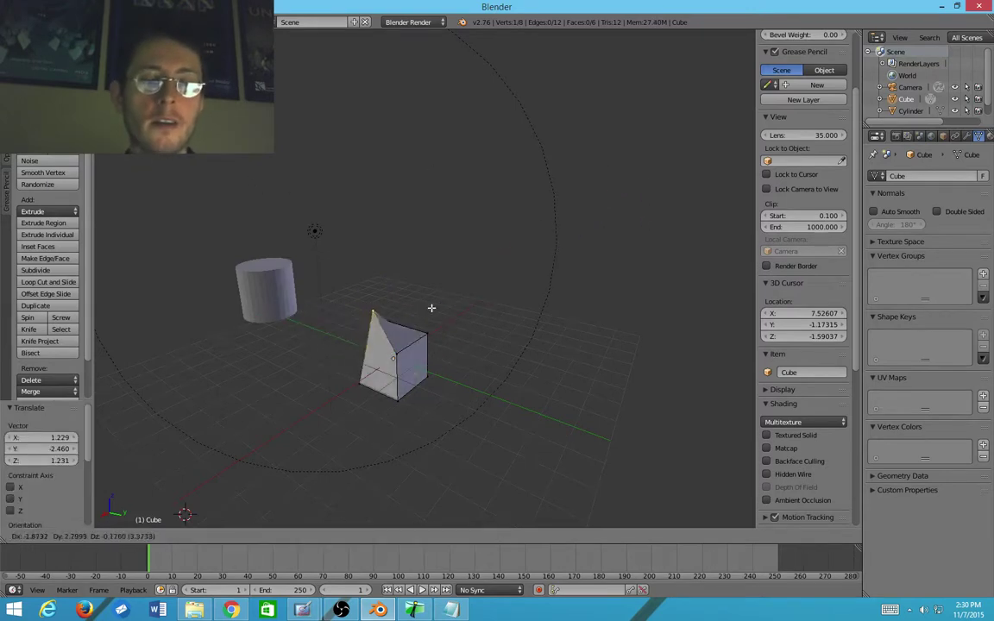
left_click(406, 352)
key("Tab")
scroll(408, 338, "down", 3)
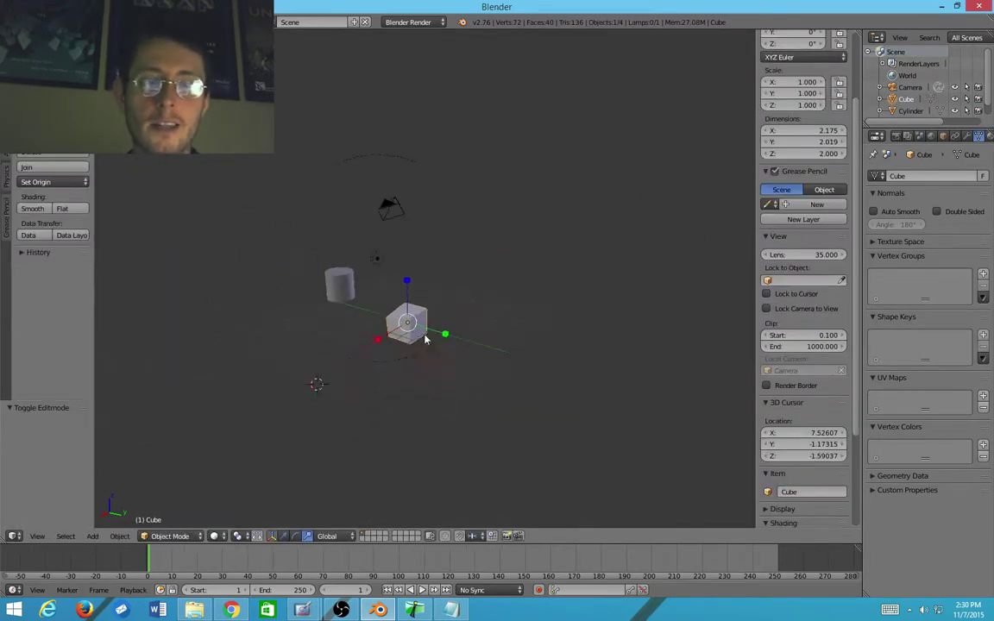
middle_click_drag(407, 337, 440, 311)
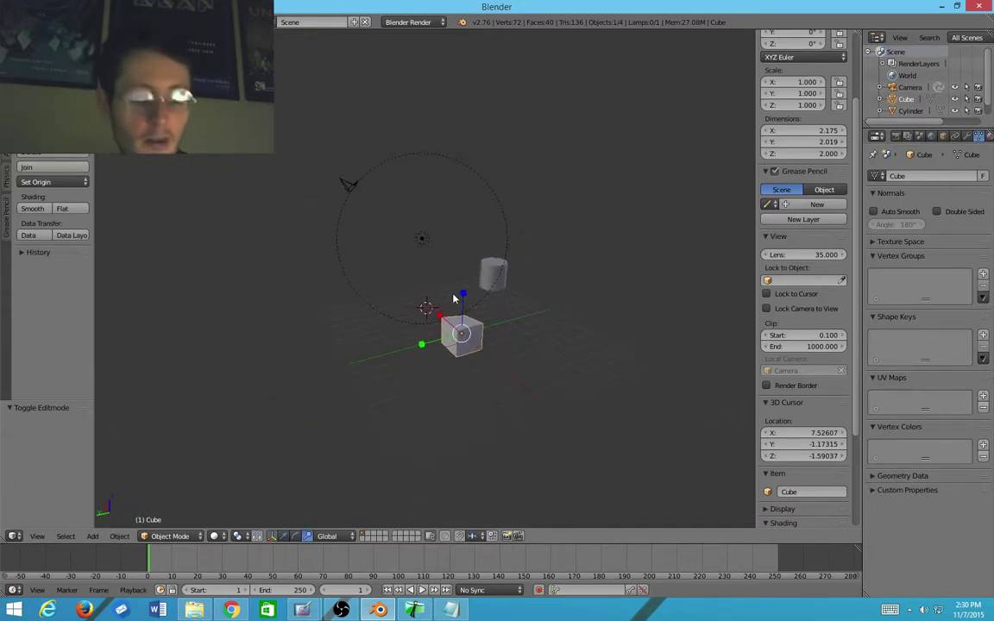
Step: Start a new file by reloading the default start-up scene and view its cube up close from another side
key("ctrl+n")
left_click(456, 302)
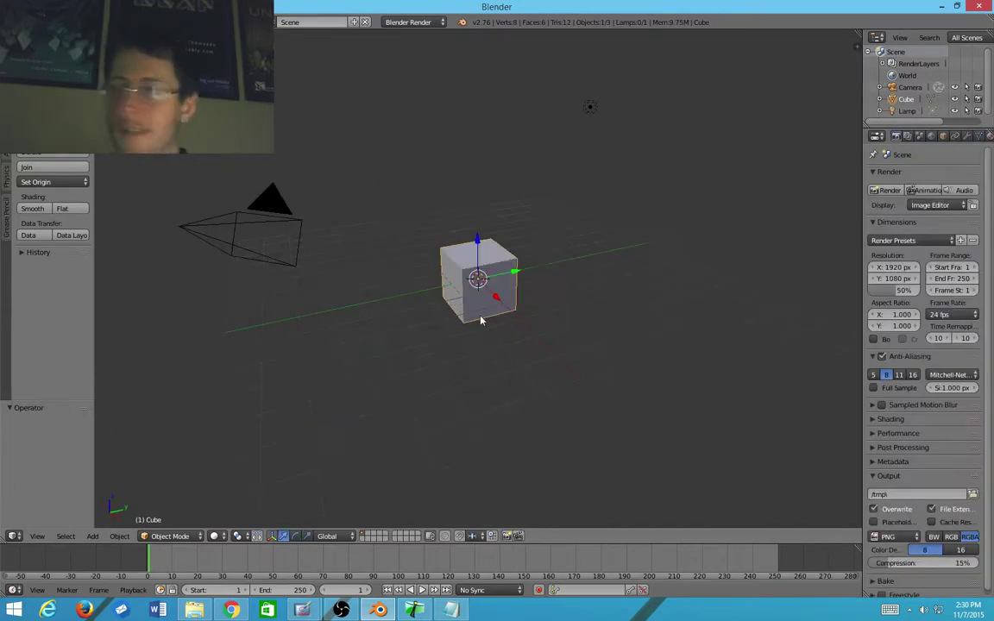
scroll(481, 320, "up", 2)
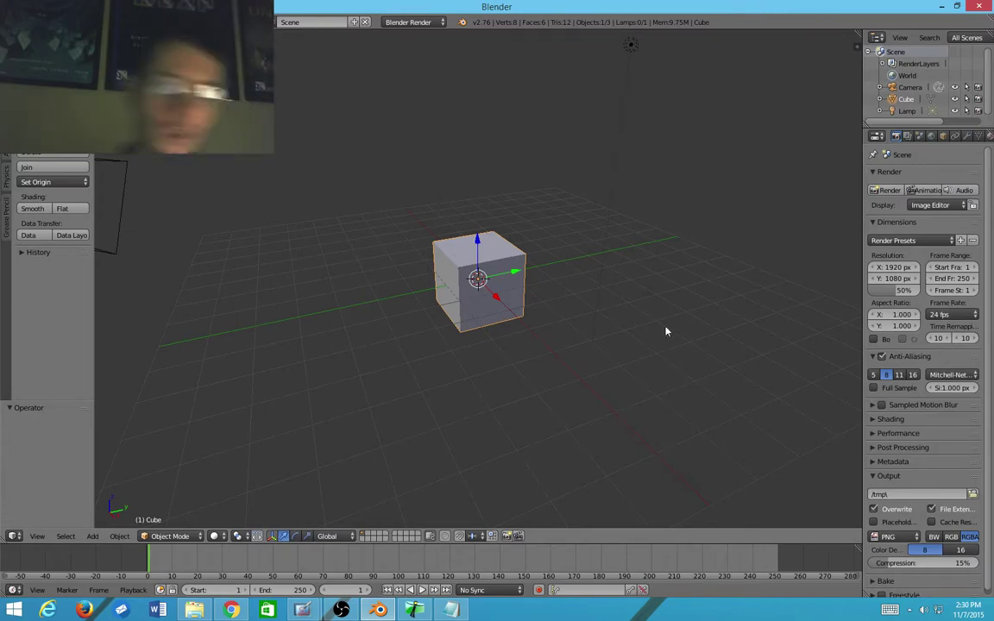
middle_click_drag(398, 248, 451, 295)
scroll(496, 366, "up", 5)
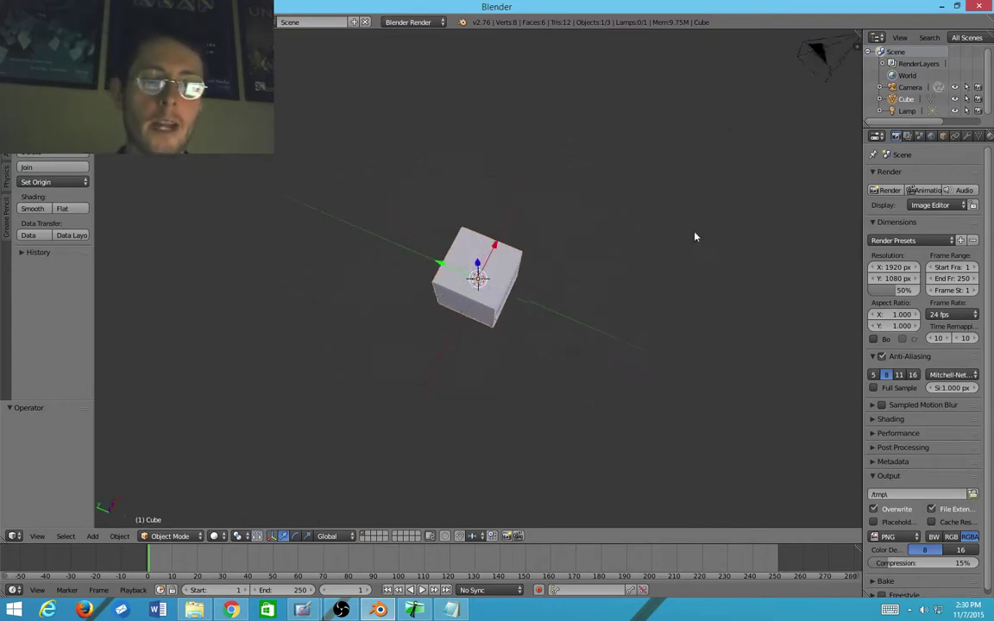
middle_click_drag(448, 295, 426, 304)
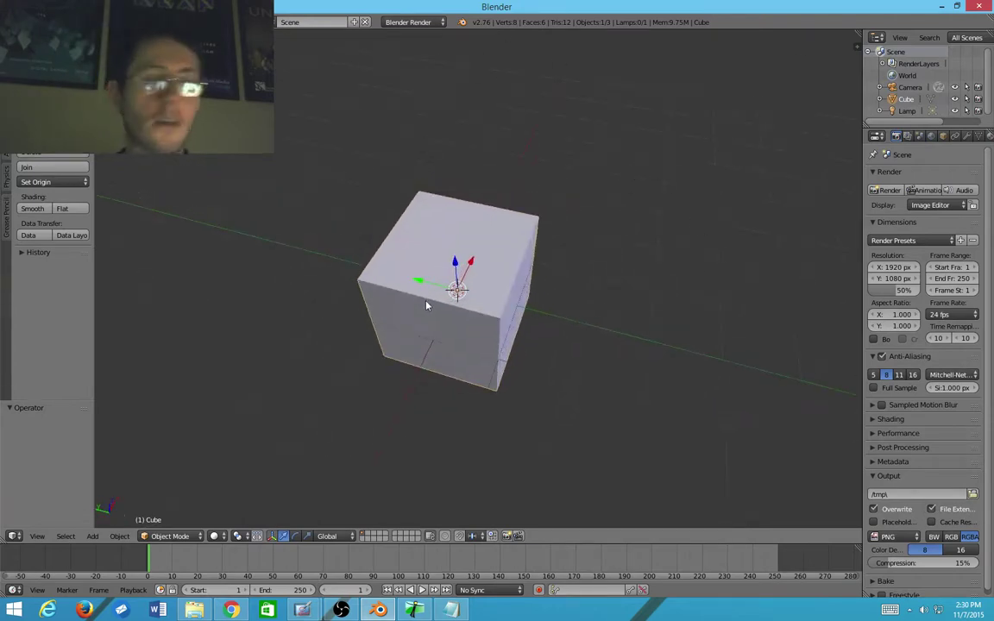
Step: Select the camera in the 3D view, and reselect the cube
right_click(485, 292)
scroll(484, 292, "down", 5)
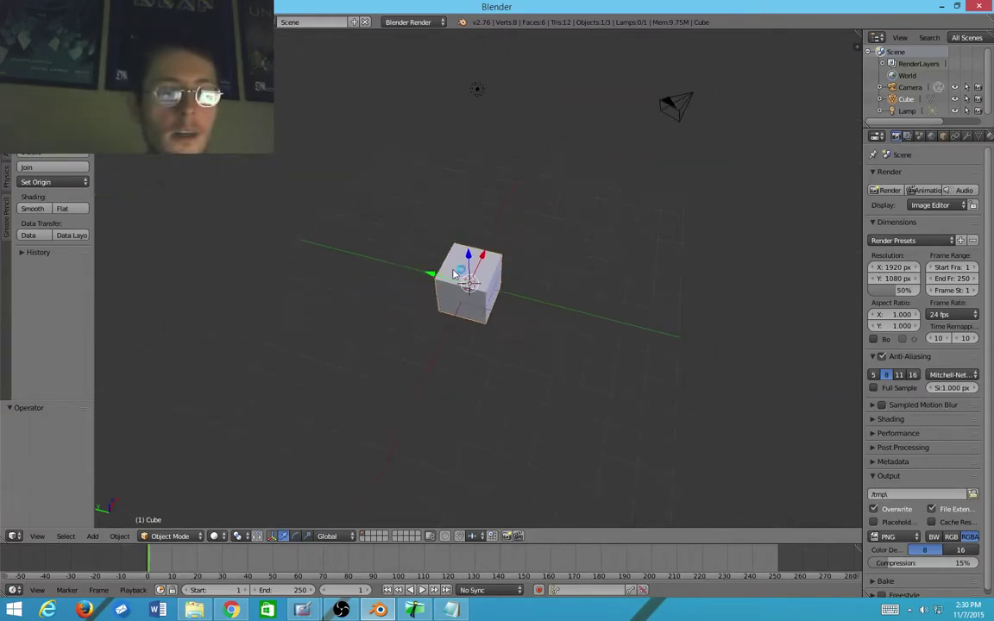
middle_click_drag(508, 241, 457, 295)
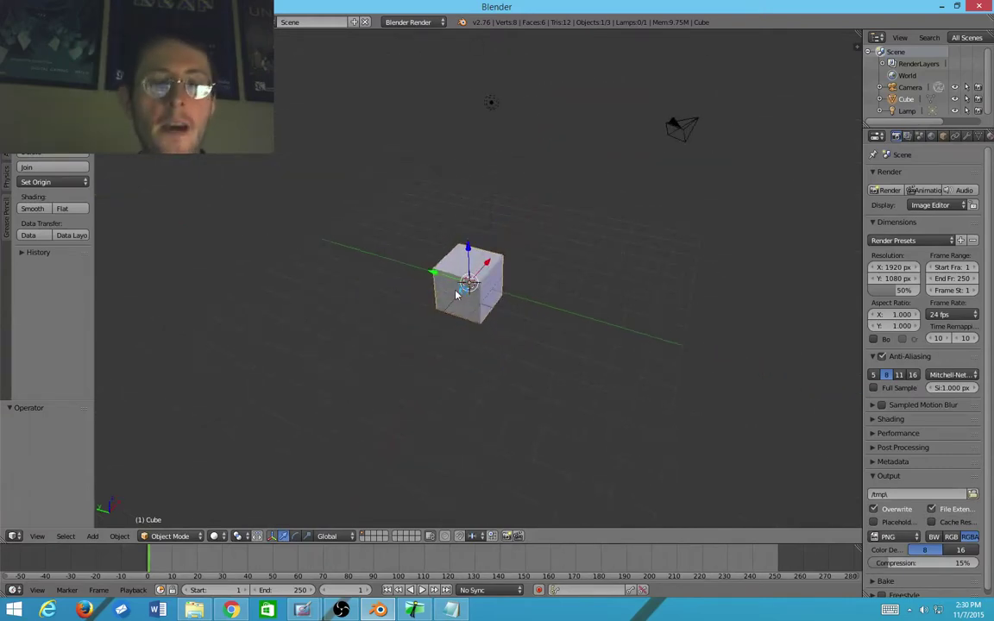
right_click(492, 111)
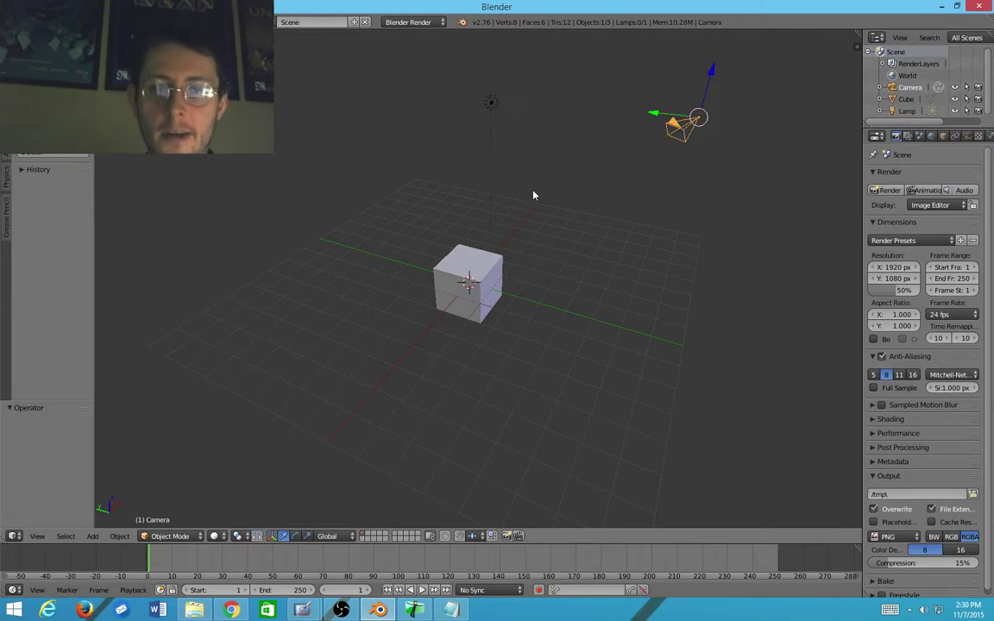
right_click(492, 276)
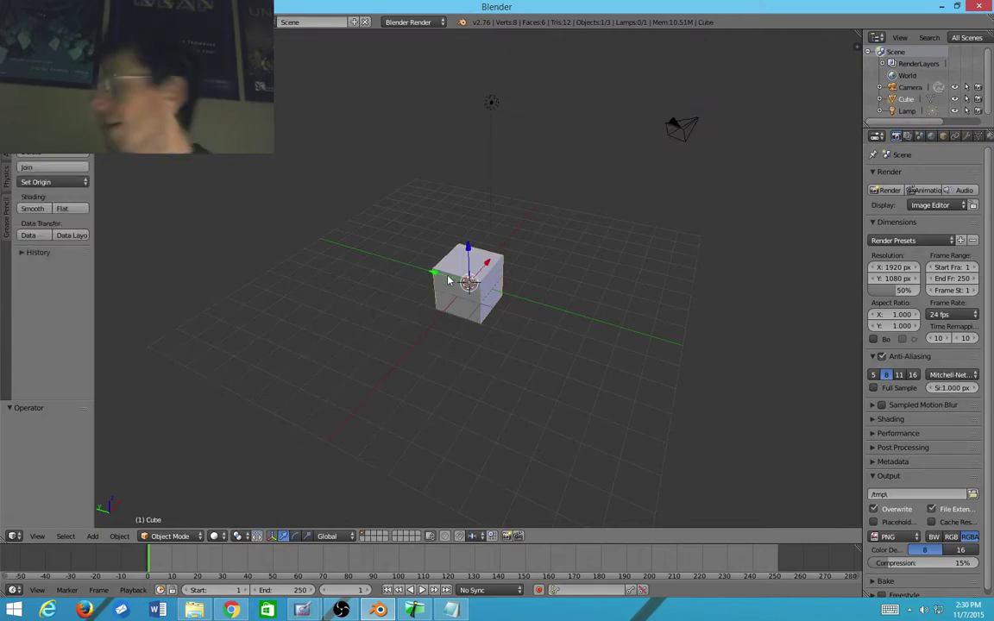
middle_click_drag(458, 270, 501, 268)
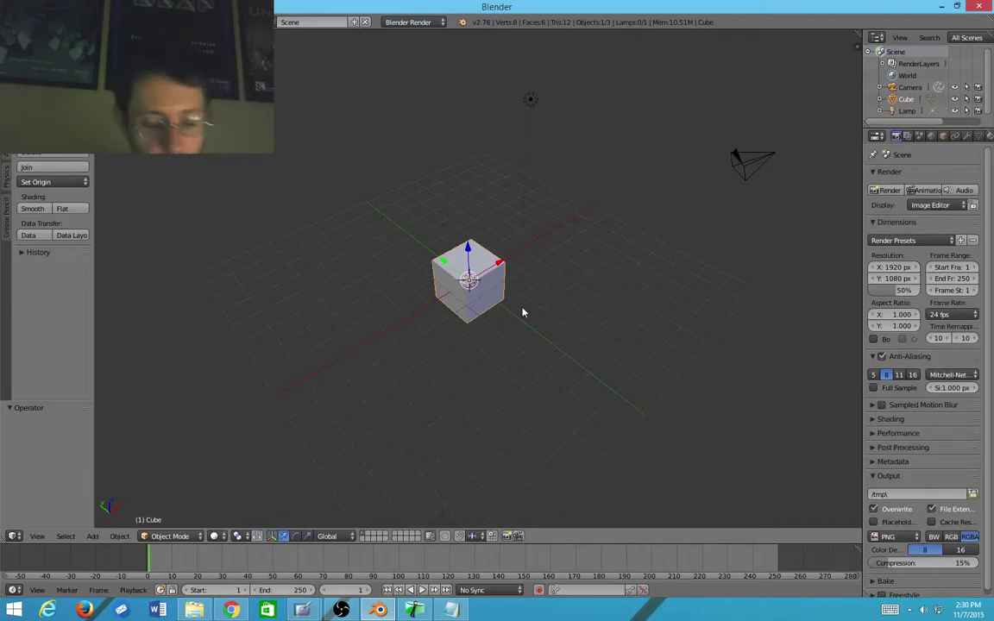
Step: Toggle the 3D view's properties region with the transform values several times, leaving it shown
key("n")
key("n")
key("n")
key("n")
key("n")
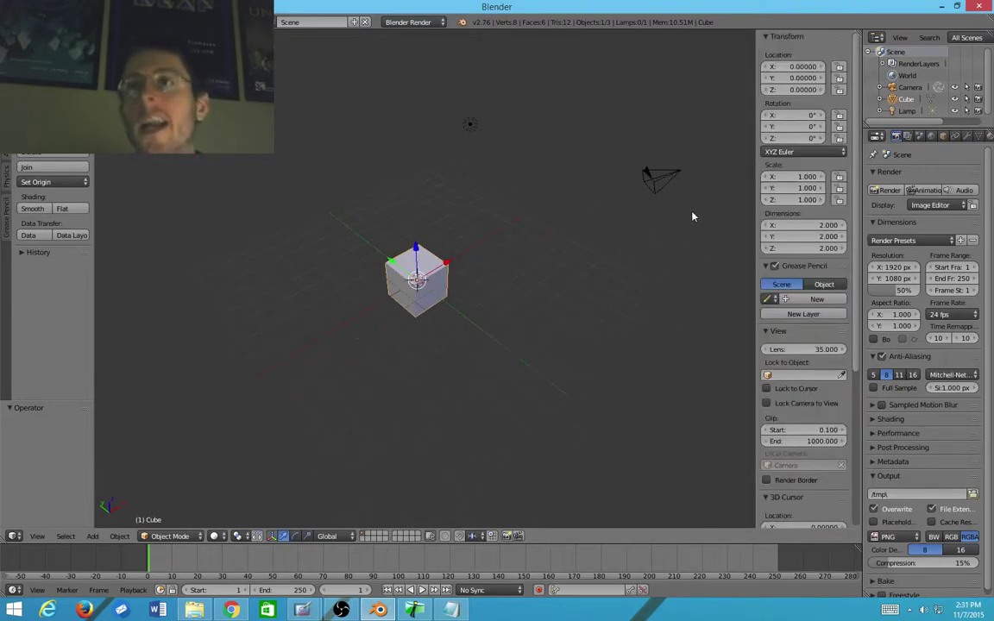
key("n")
key("n")
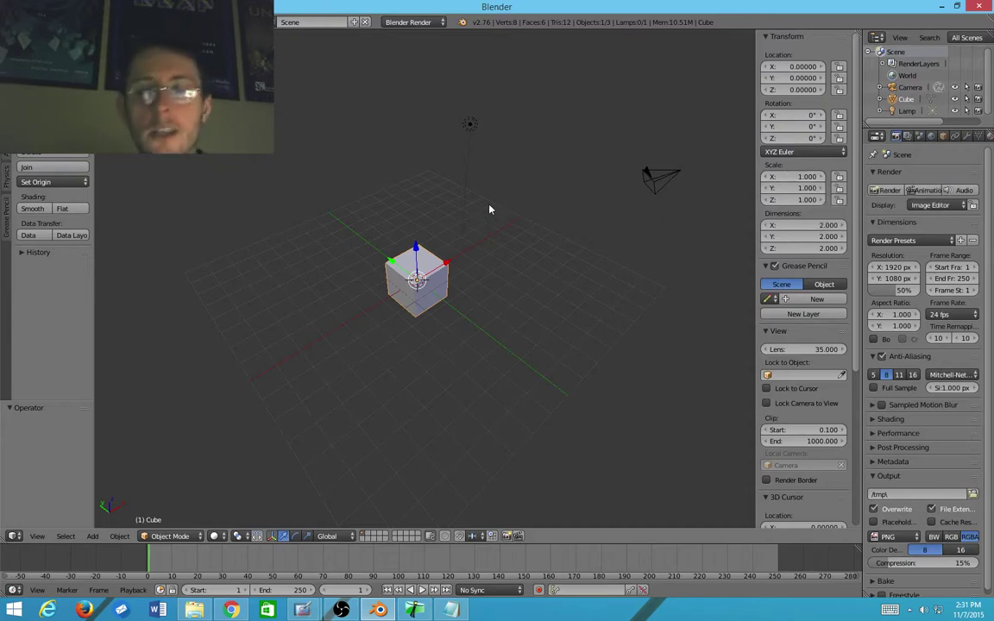
Step: Move the cube along single axes and freely with the manipulator, to about X 0.45, Y -1.02, Z -0.41
middle_click_drag(330, 340, 517, 246)
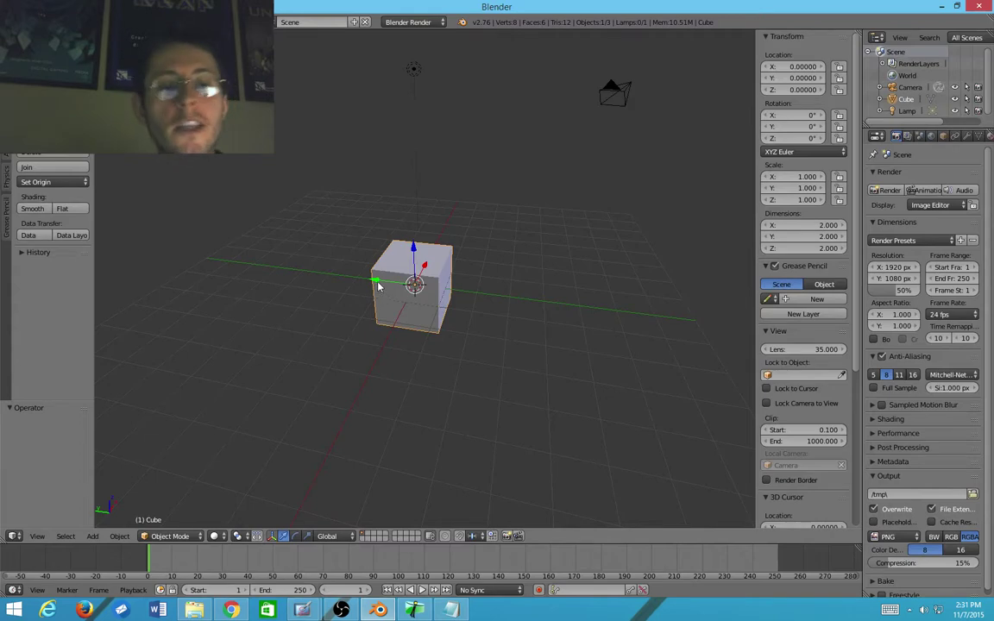
left_click_drag(378, 287, 415, 290)
middle_click_drag(506, 317, 455, 315)
left_click_drag(442, 302, 459, 297)
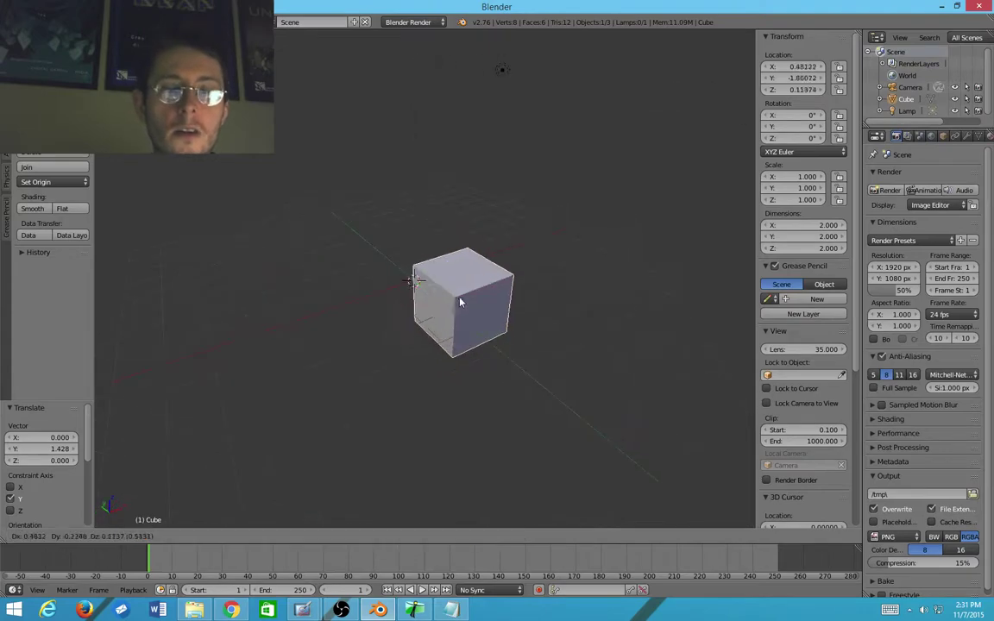
left_click(448, 250)
left_click_drag(480, 240, 349, 305)
left_click_drag(307, 251, 500, 315)
middle_click_drag(362, 321, 450, 266)
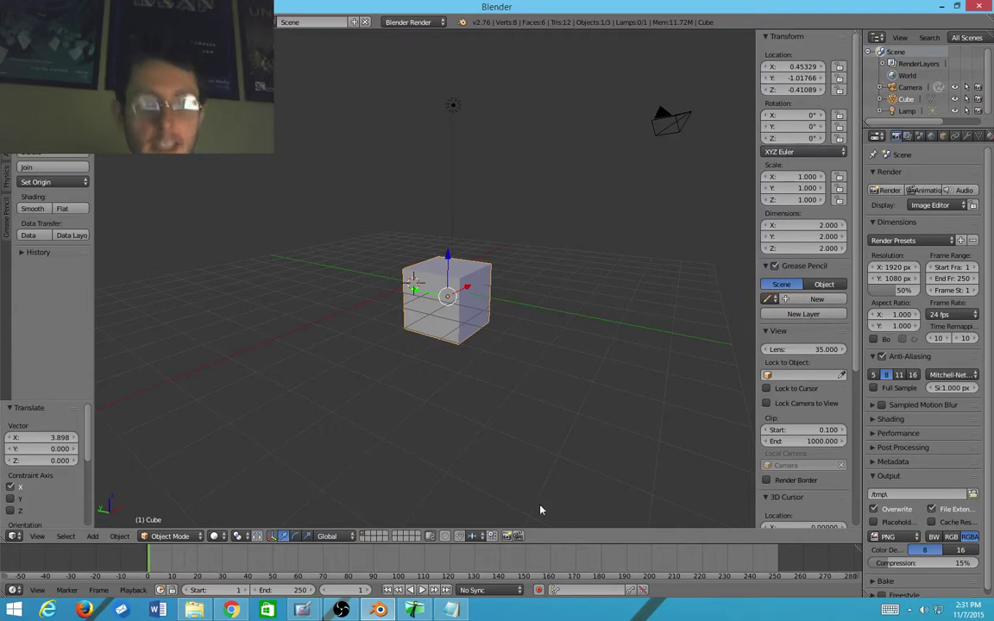
Step: Switch the cube's manipulator between translate, rotate and scale, ending on rotate
left_click(294, 537)
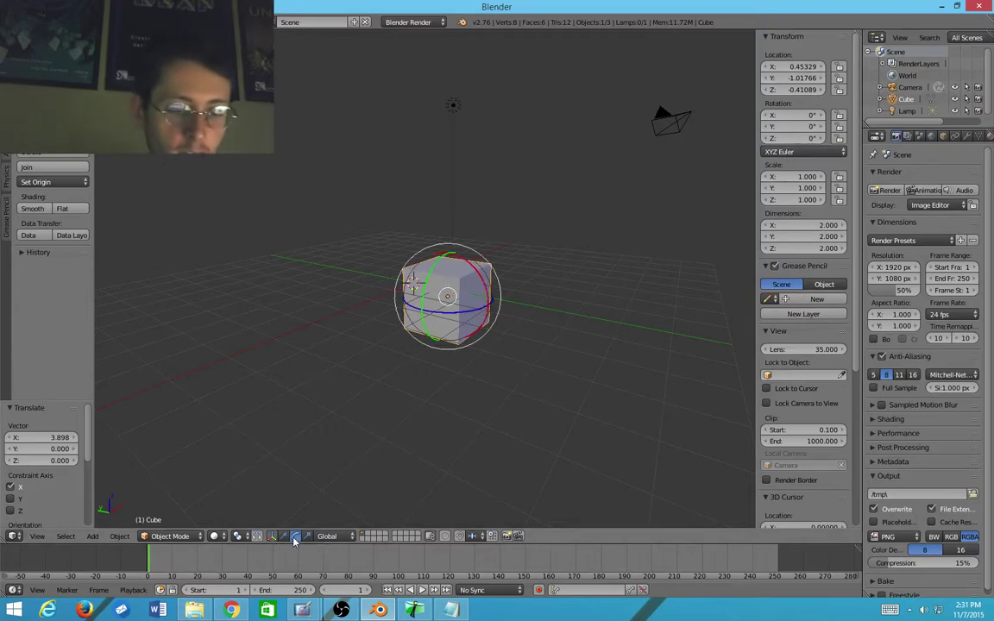
left_click(283, 536)
left_click(295, 535)
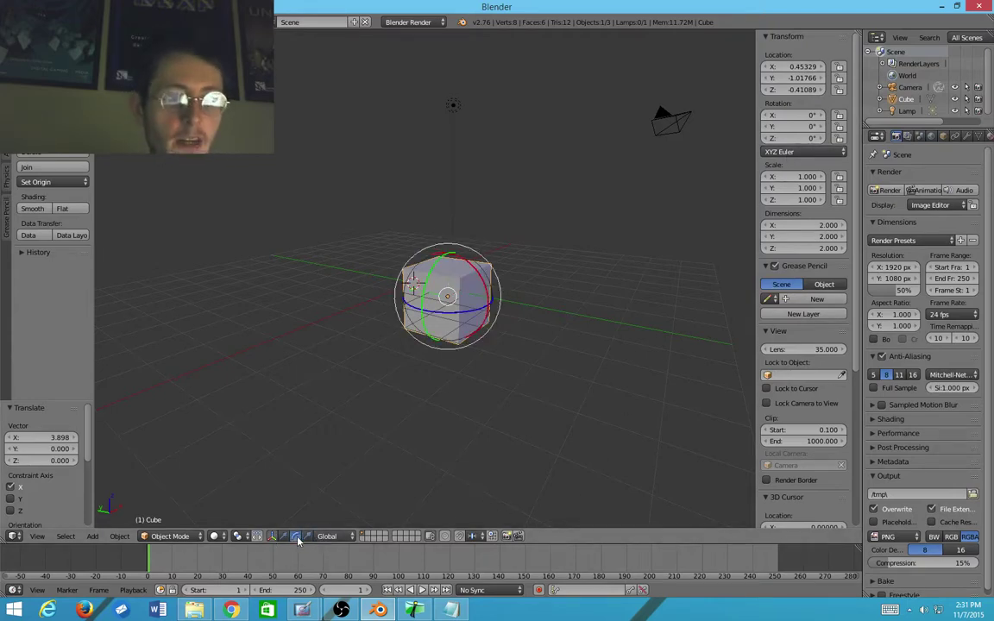
left_click(285, 536)
left_click(295, 536)
left_click(307, 536)
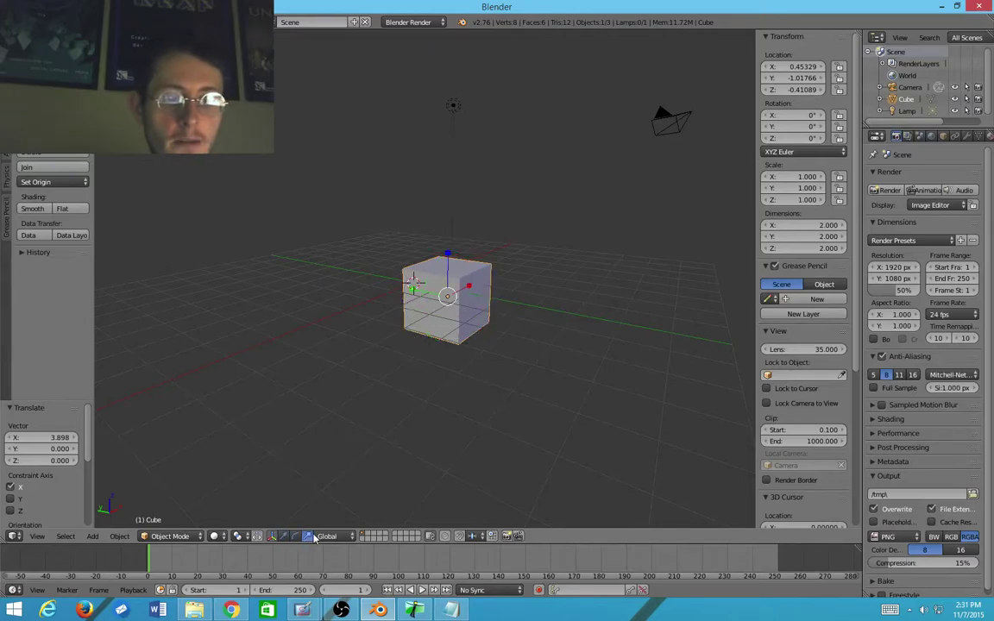
left_click(295, 536)
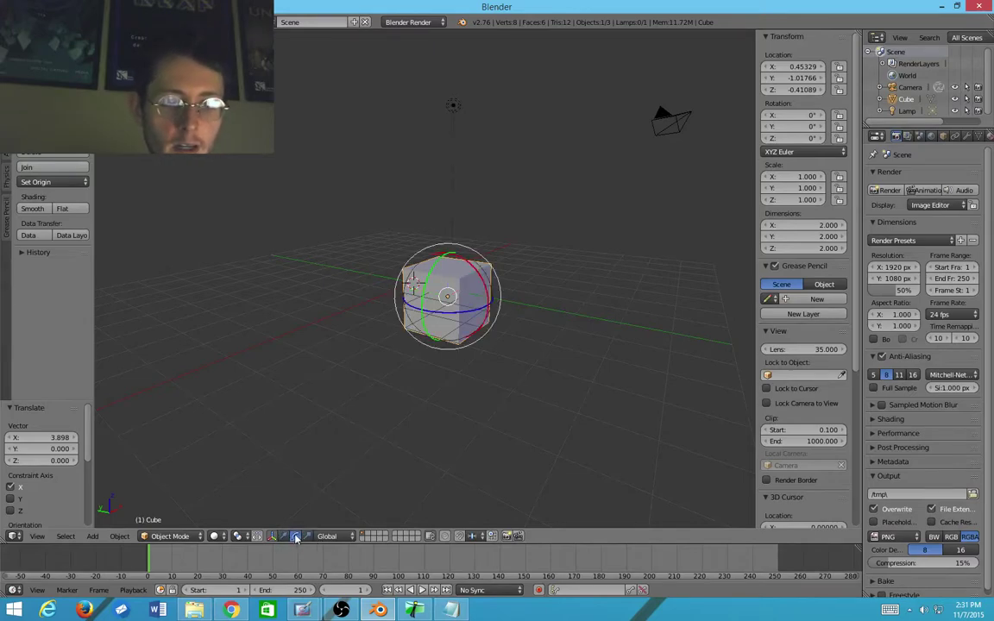
Step: Hide and show the transform manipulator repeatedly, and set it back to translate
left_click(274, 536)
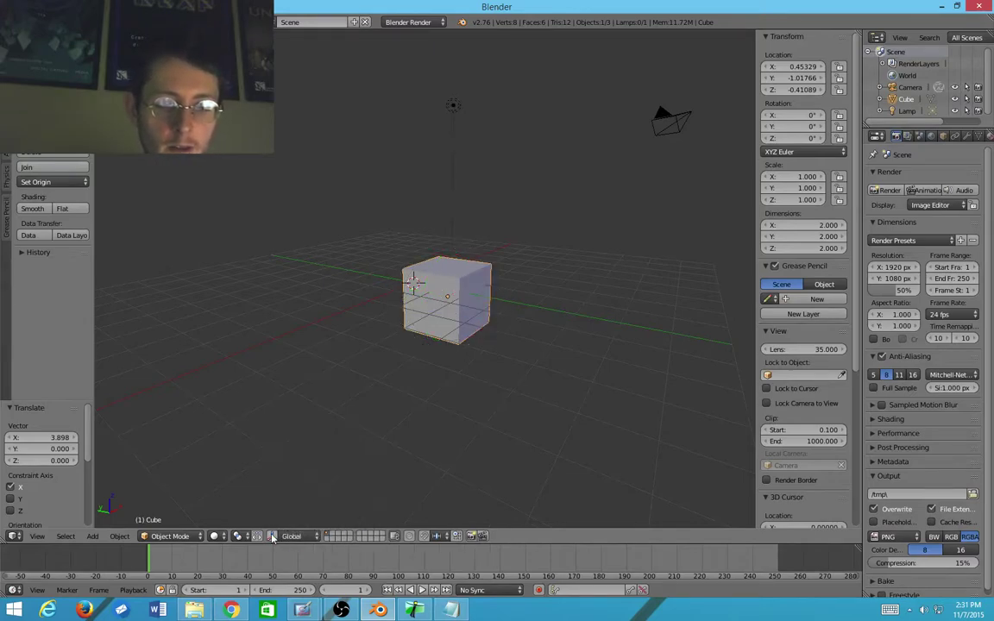
left_click(275, 536)
left_click(274, 535)
left_click(274, 536)
left_click(274, 536)
left_click(275, 536)
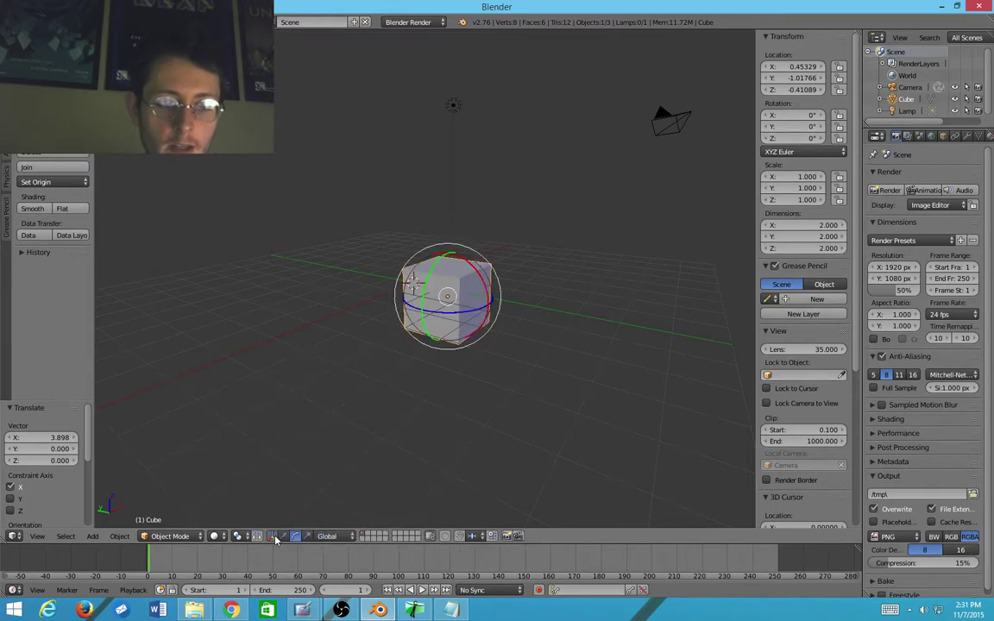
left_click(274, 536)
left_click(274, 536)
left_click(275, 536)
left_click(274, 536)
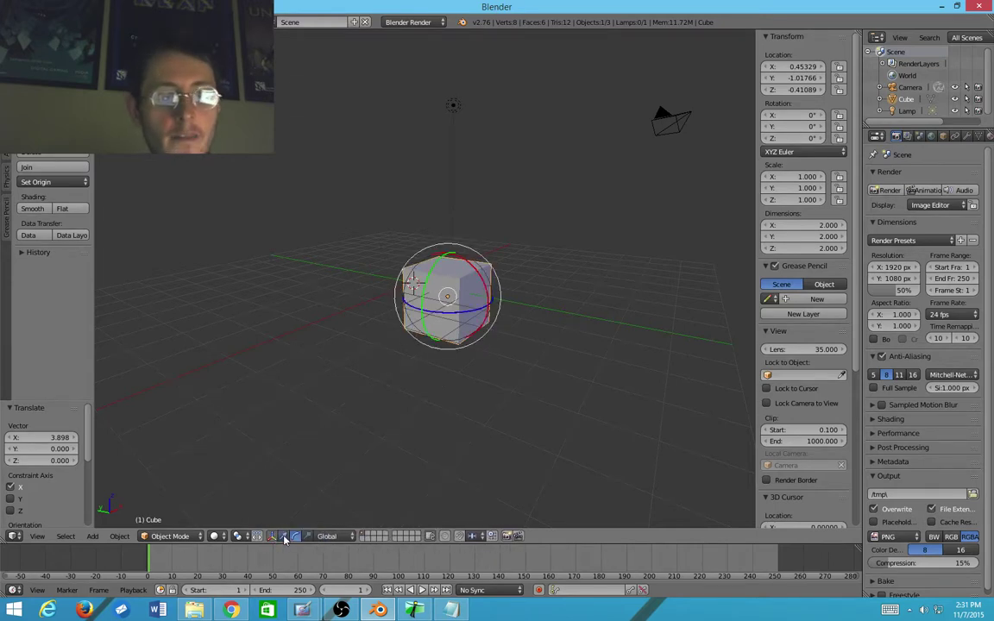
left_click(272, 536)
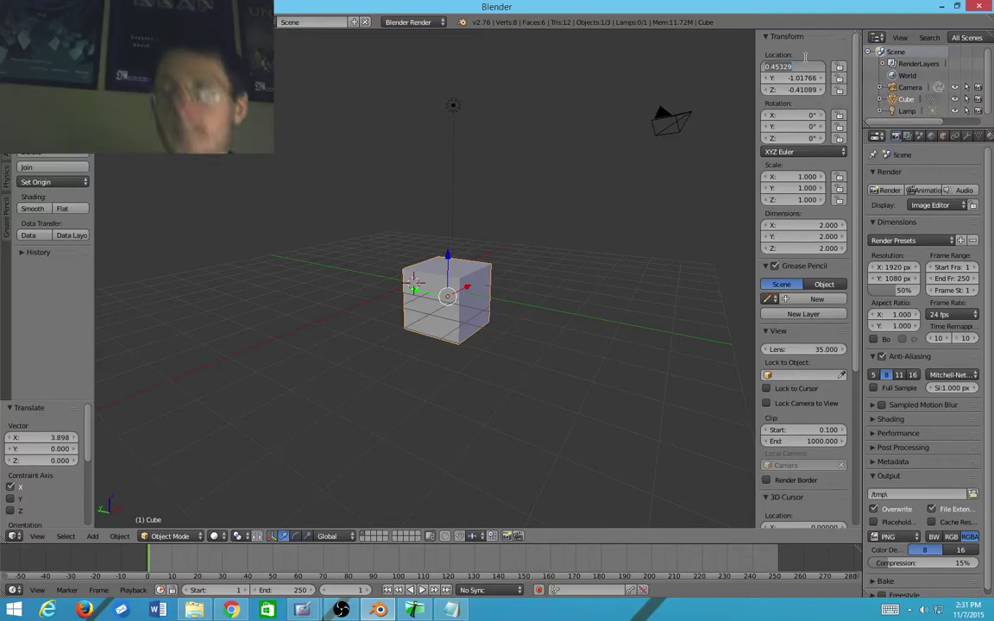
Step: Set the cube's X, Y and Z location to 0
key("Tab")
type("0")
key("Tab")
type("0")
key("Tab")
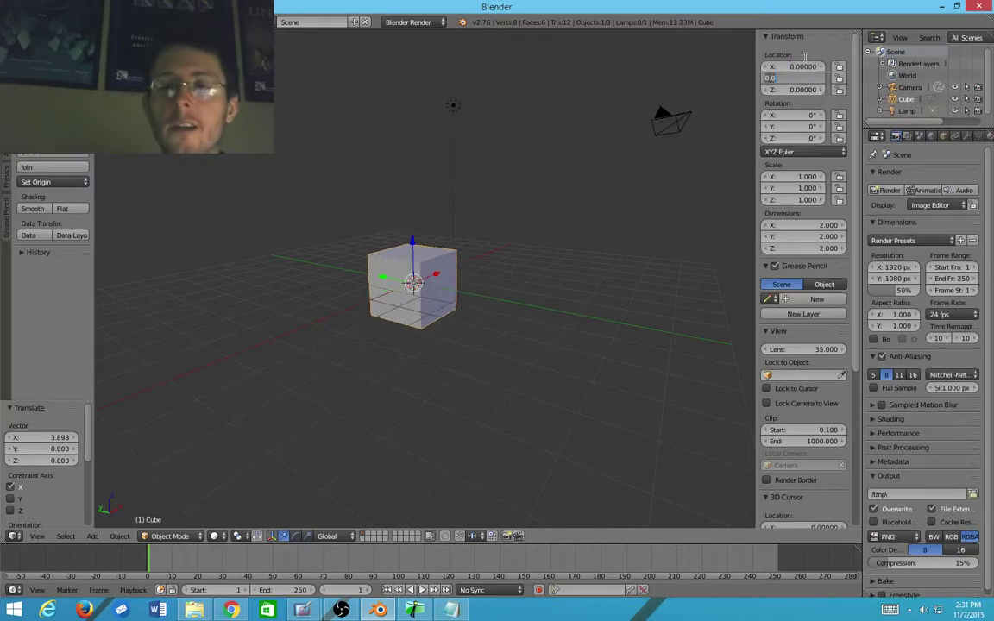
key("Return")
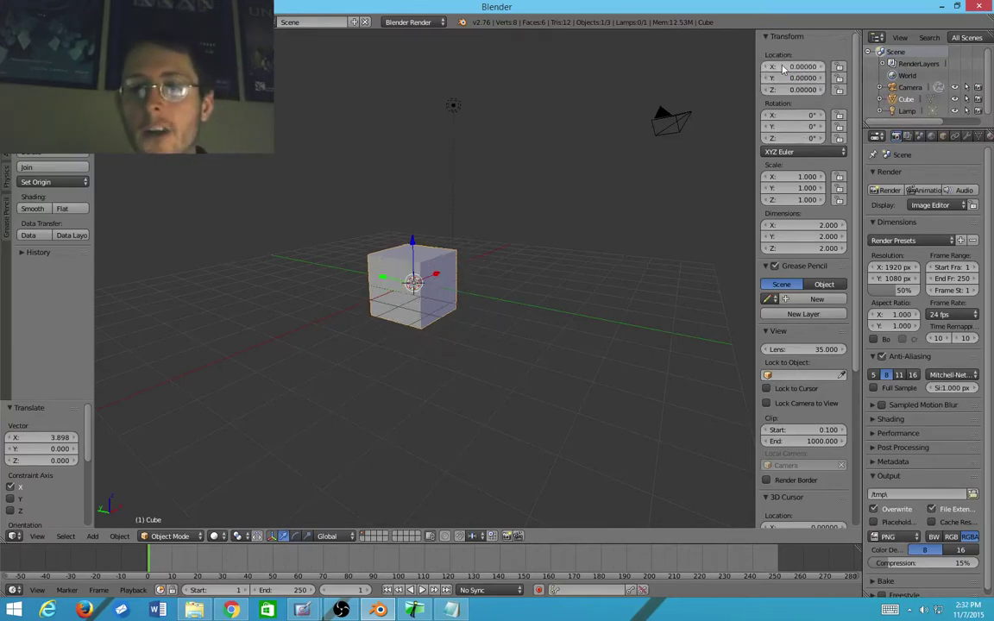
Step: Set the cube's location to X 1, Y 2 and Z 3
type("1")
key("Tab")
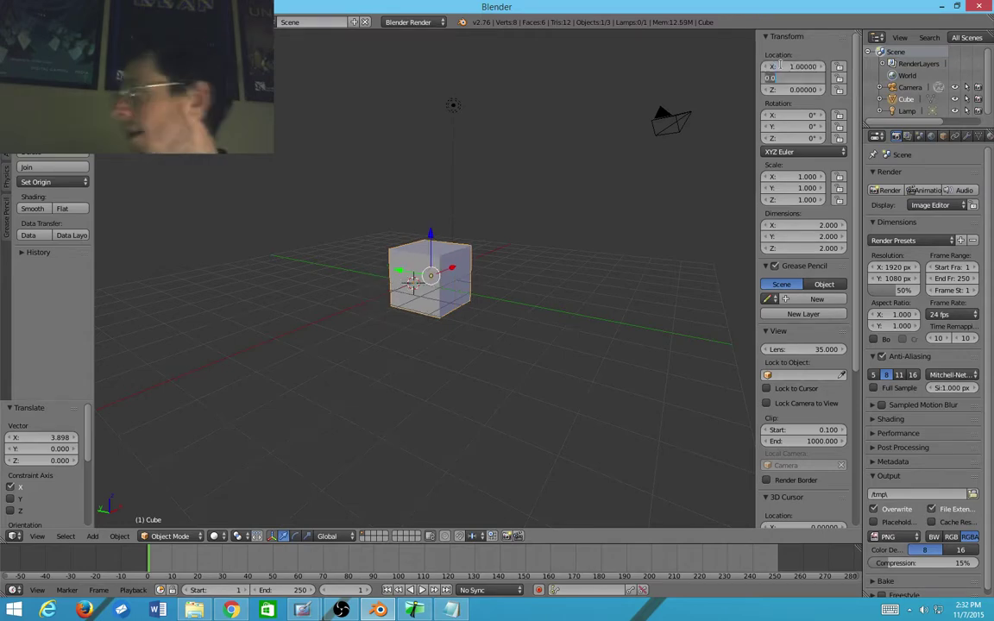
key("Tab")
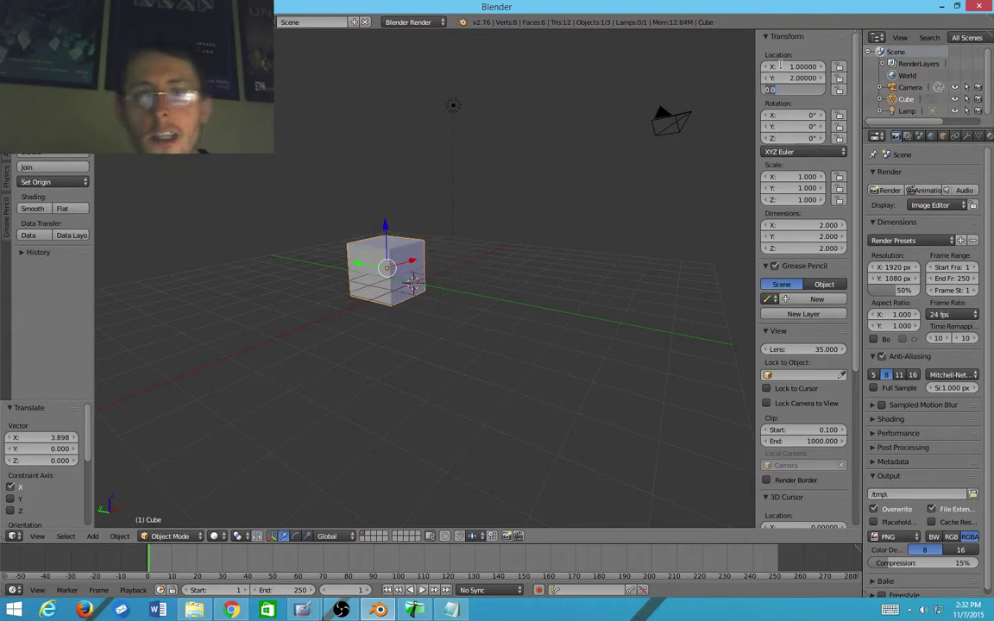
type("3")
key("Return")
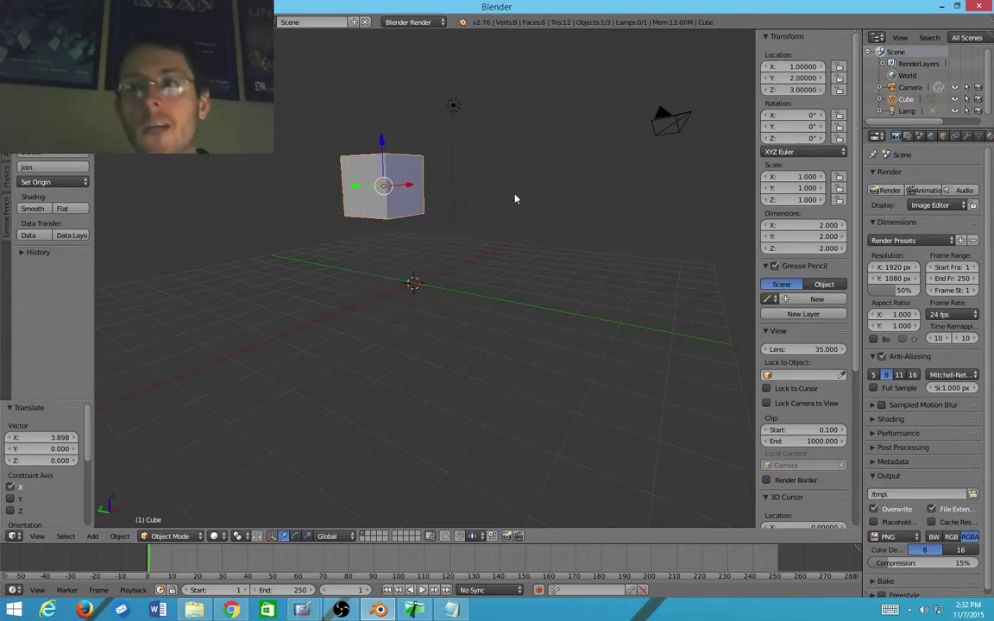
Step: Move the cube freely with the Grab command, without constraining it to an axis
middle_click_drag(514, 199, 605, 369)
middle_click_drag(514, 446, 636, 281)
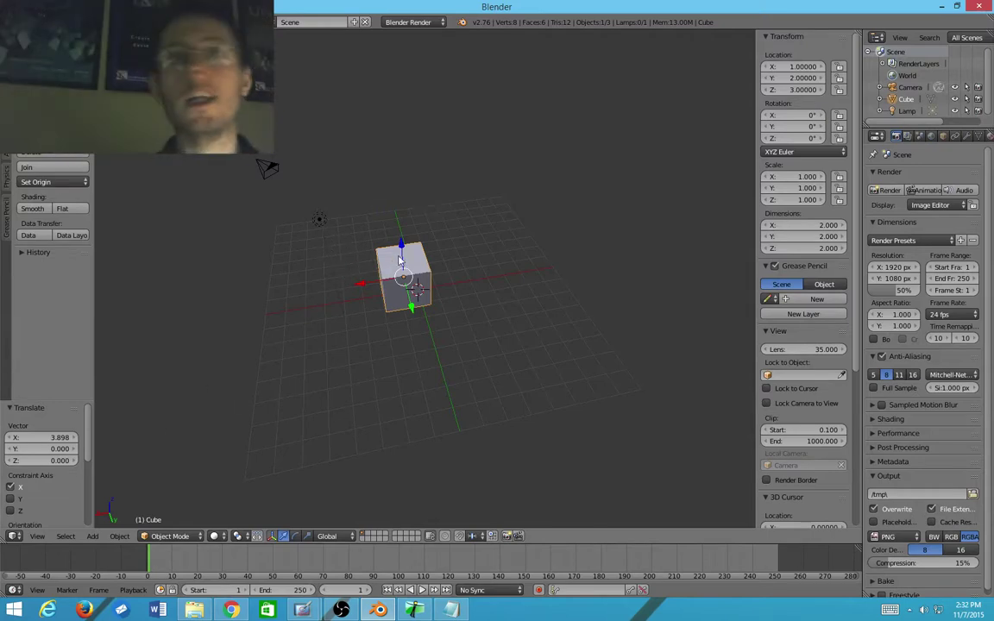
middle_click_drag(430, 205, 407, 300)
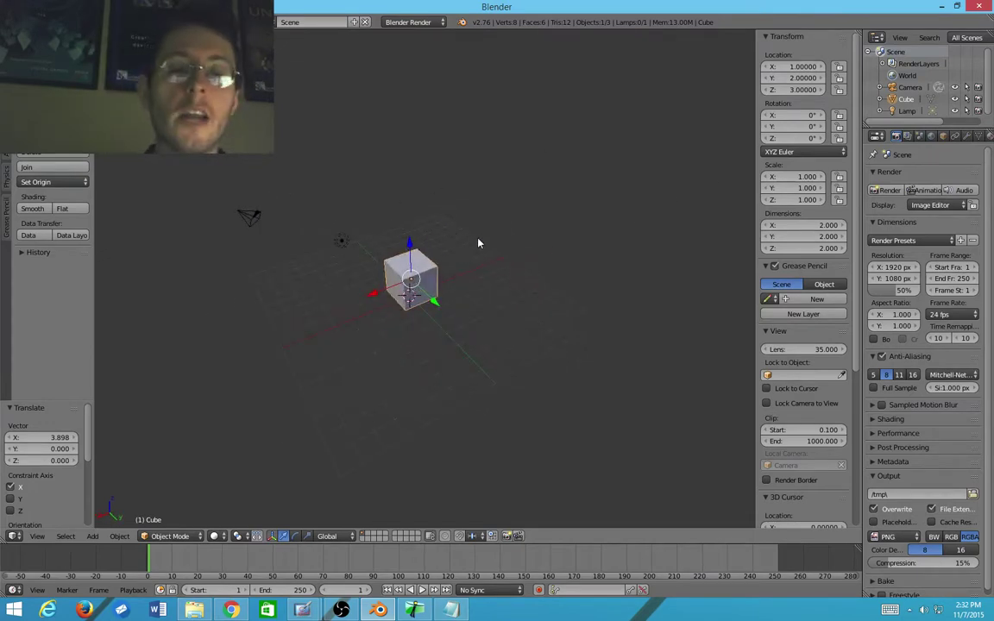
key("g")
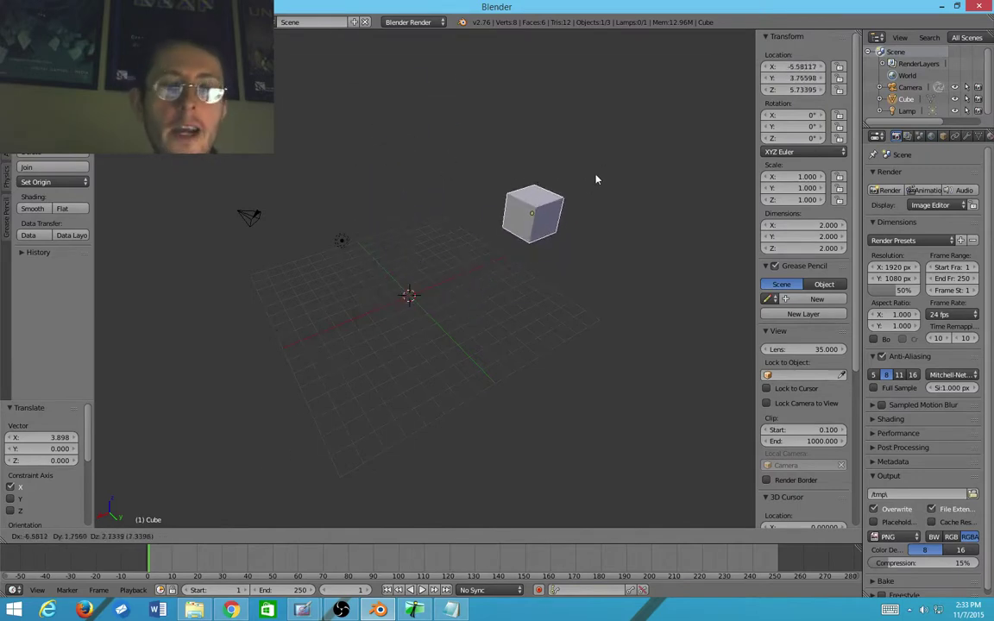
Step: Move the cube freely through the scene several times, ending at about X 4.94, Y 3.51, Z -1.52
left_click(681, 170)
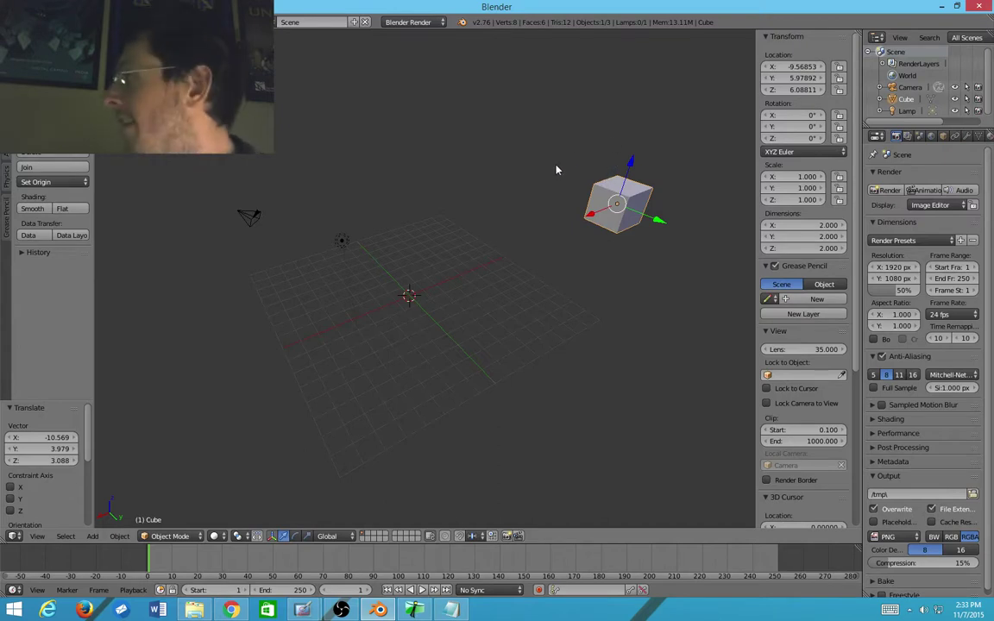
key("g")
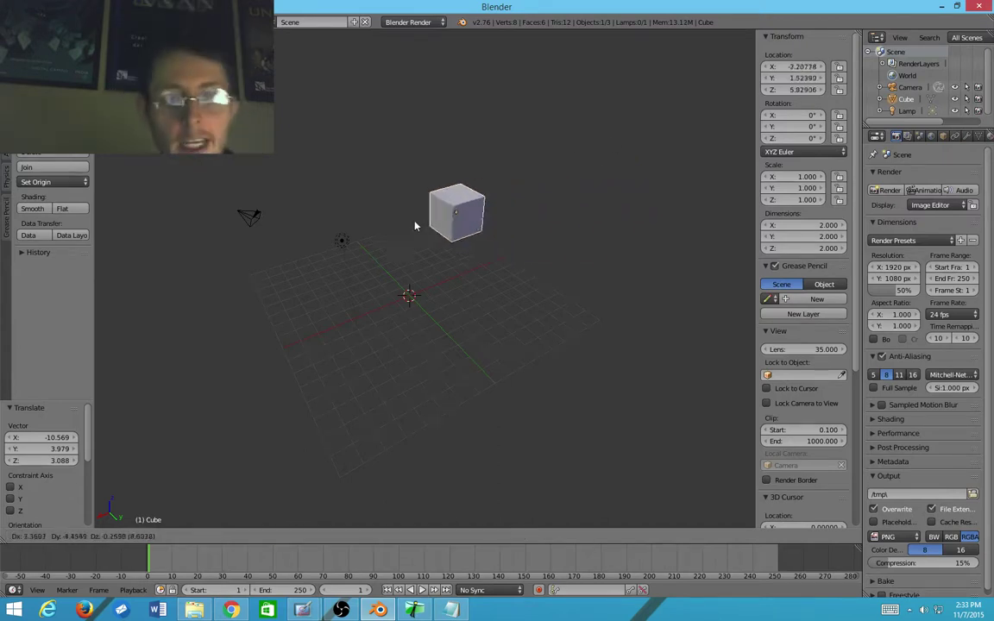
left_click(163, 263)
key("g")
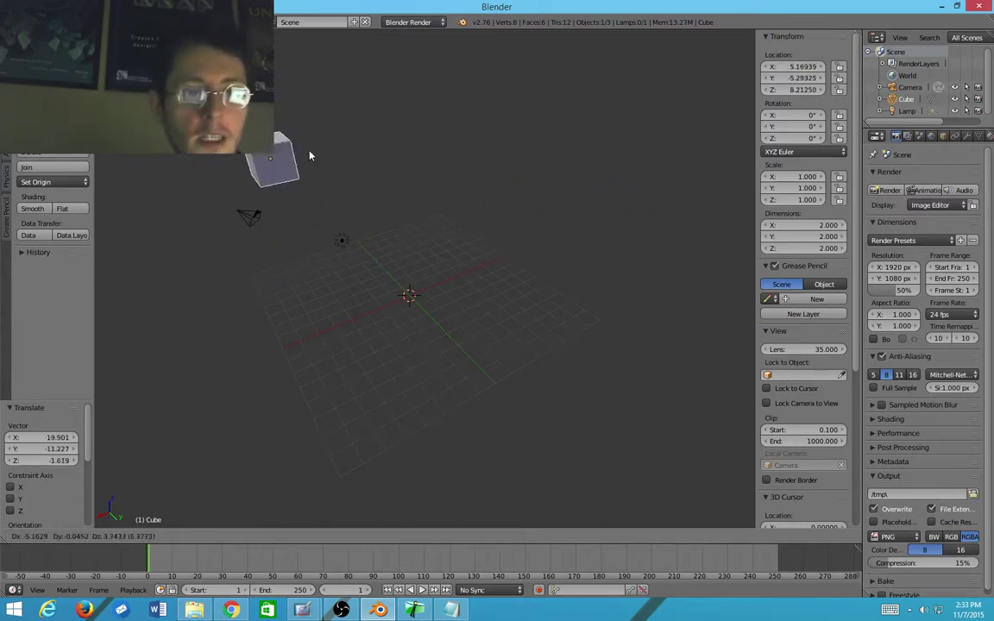
left_click(344, 117)
key("g")
left_click(502, 224)
key("g")
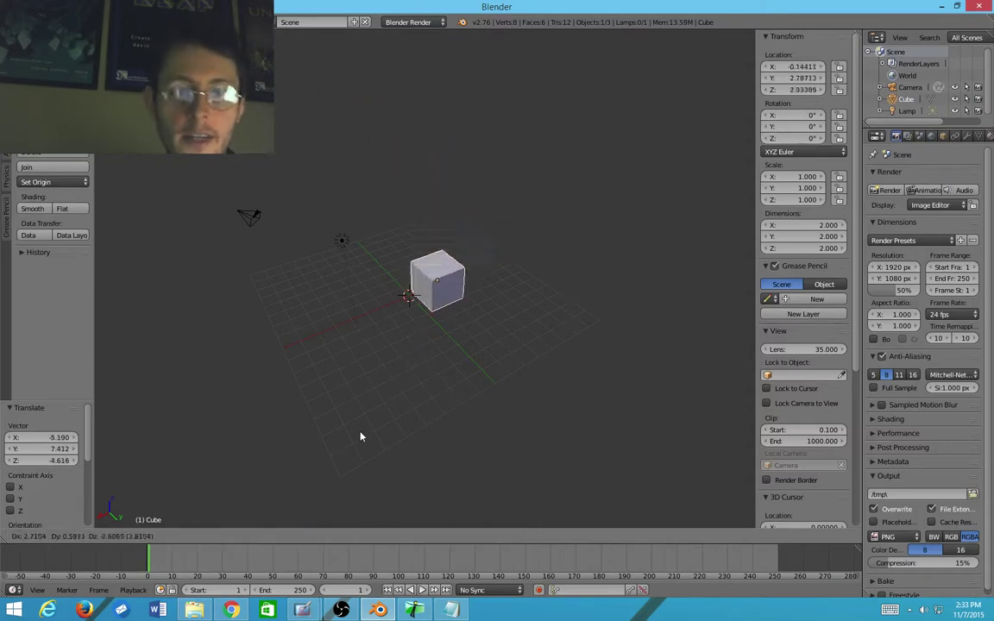
left_click(317, 489)
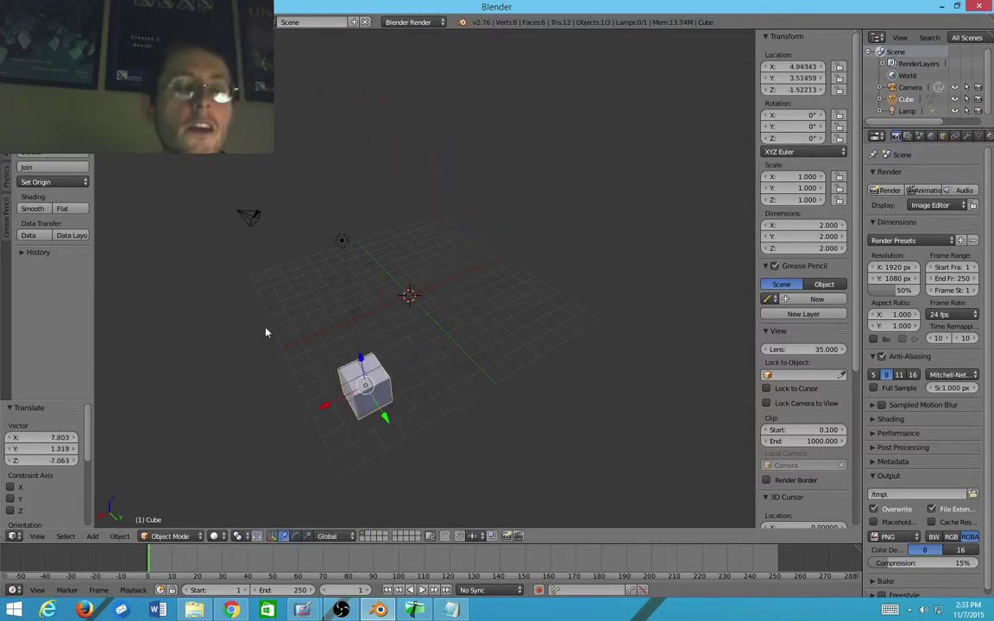
Step: Clear the cube's location to return it to the scene origin
key("g")
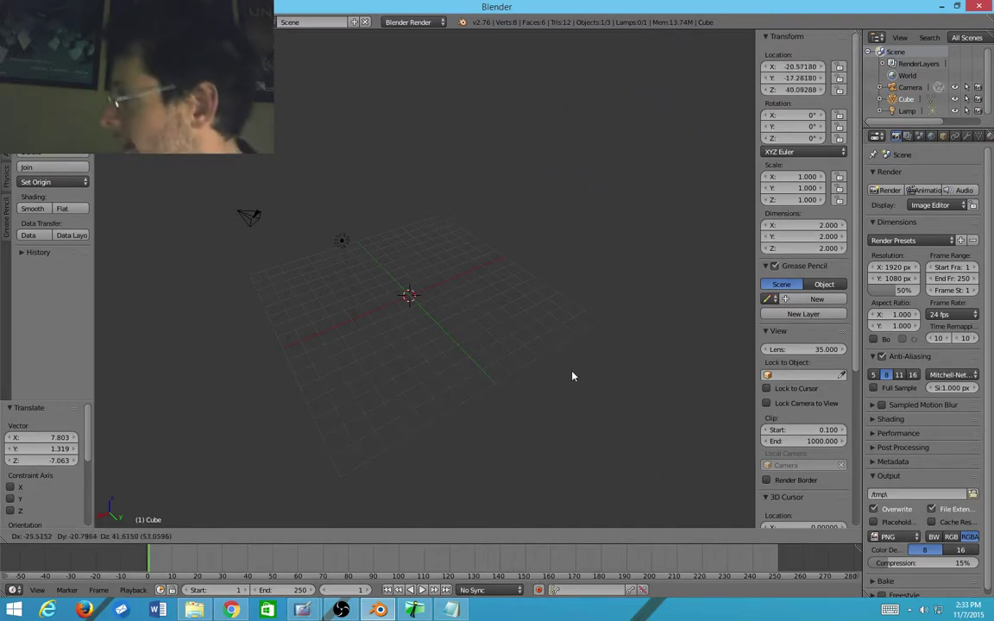
right_click(595, 308)
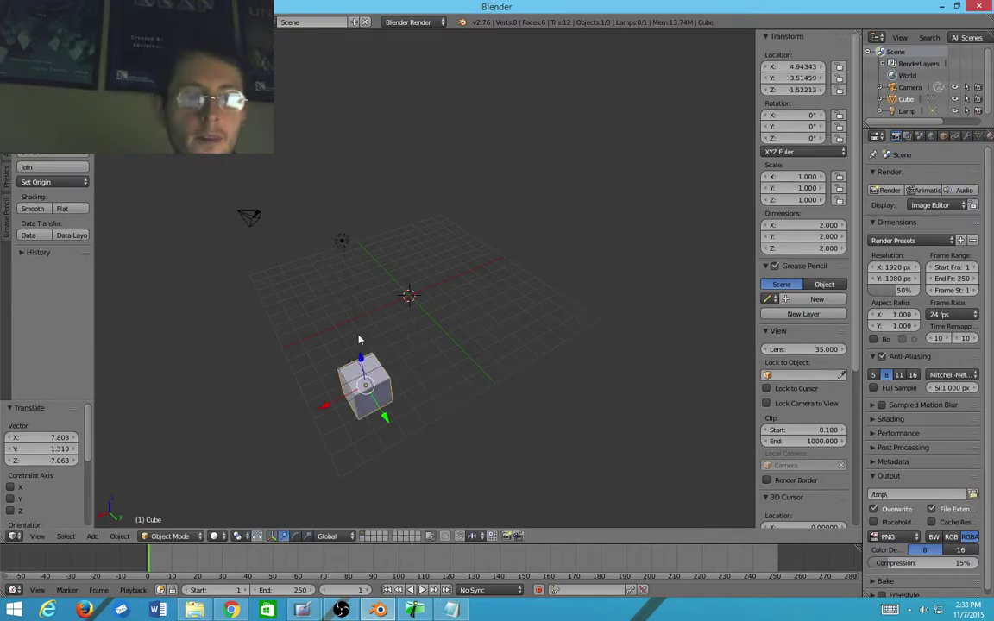
key("alt+g")
Step: Try a free move of the cube away from the origin and cancel it
scroll(392, 381, "up", 5)
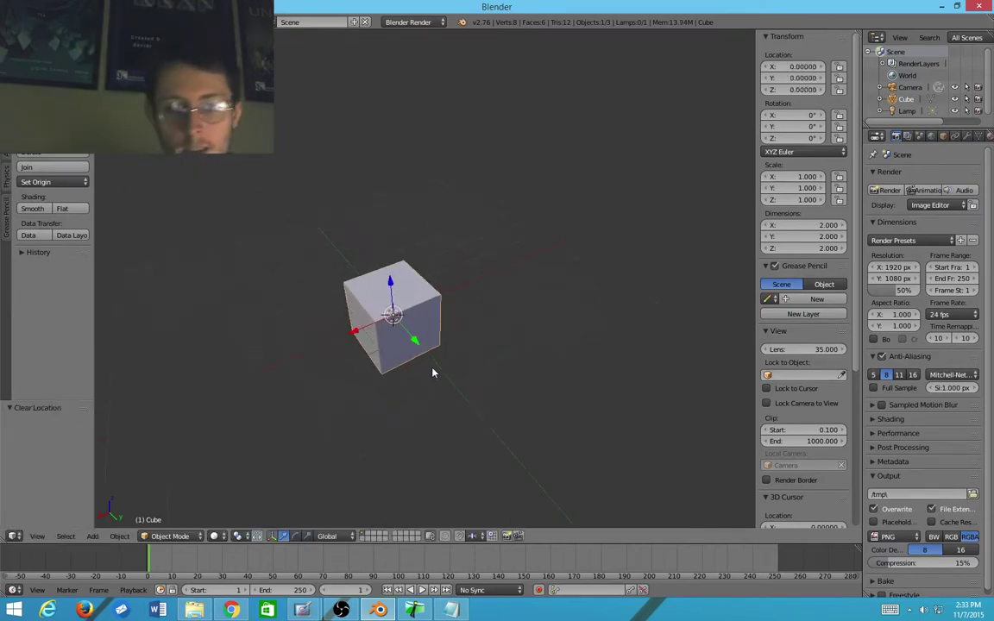
scroll(432, 373, "down", 4)
middle_click_drag(458, 336, 423, 275)
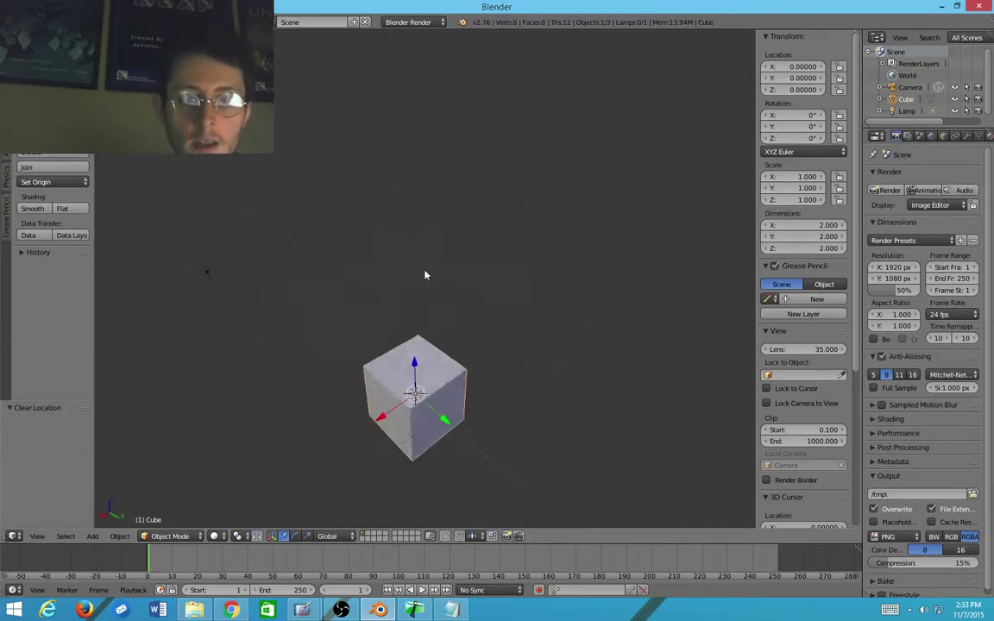
scroll(411, 350, "down", 4)
scroll(405, 365, "up", 1)
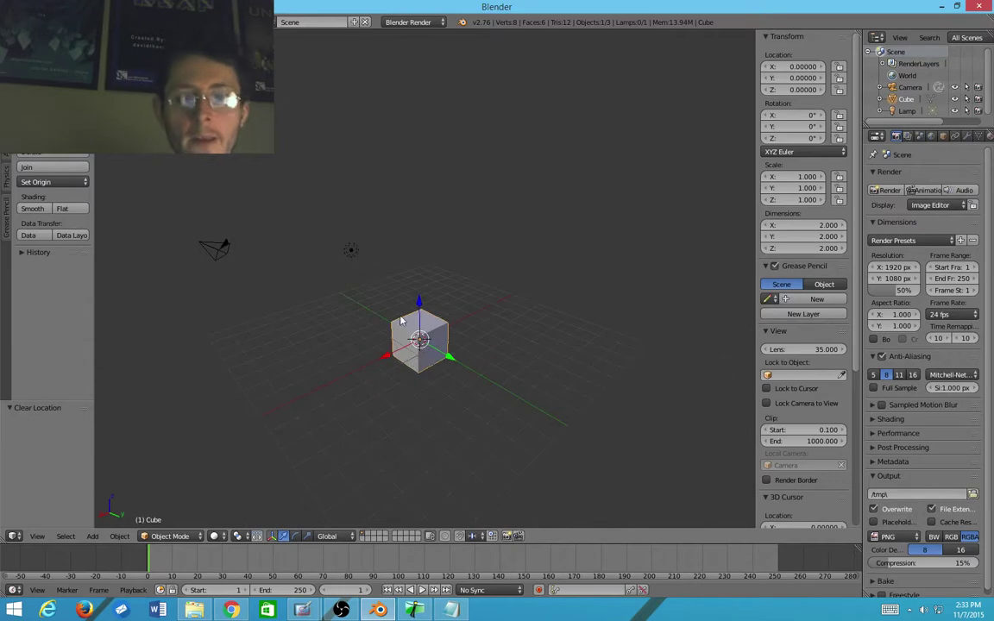
key("g")
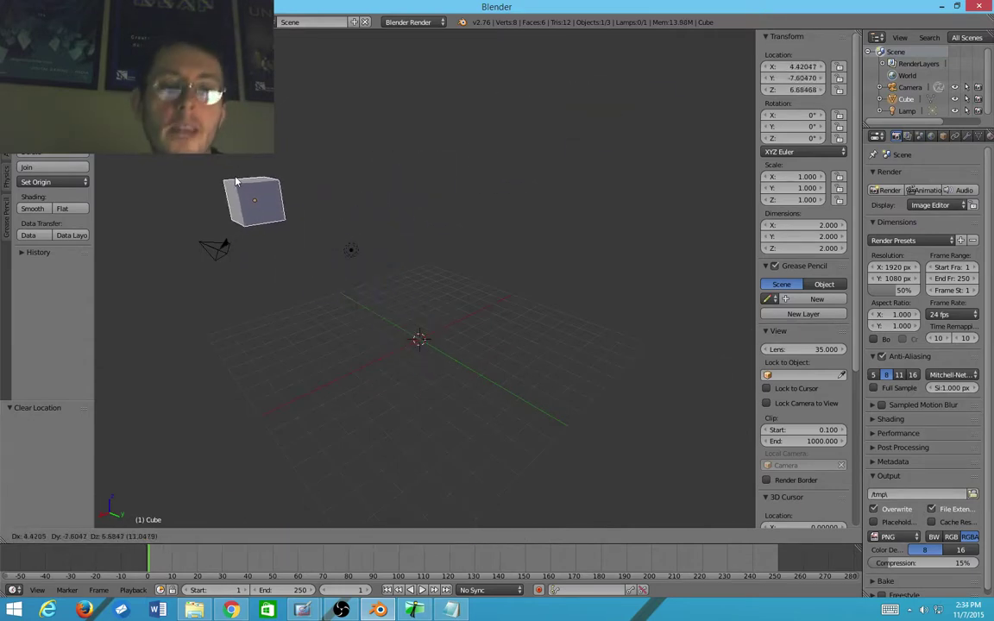
right_click(236, 178)
Step: Move the cube freely three times, ending at about X 4.88, Y -2.78, Z -2.95, and clear its location
key("g")
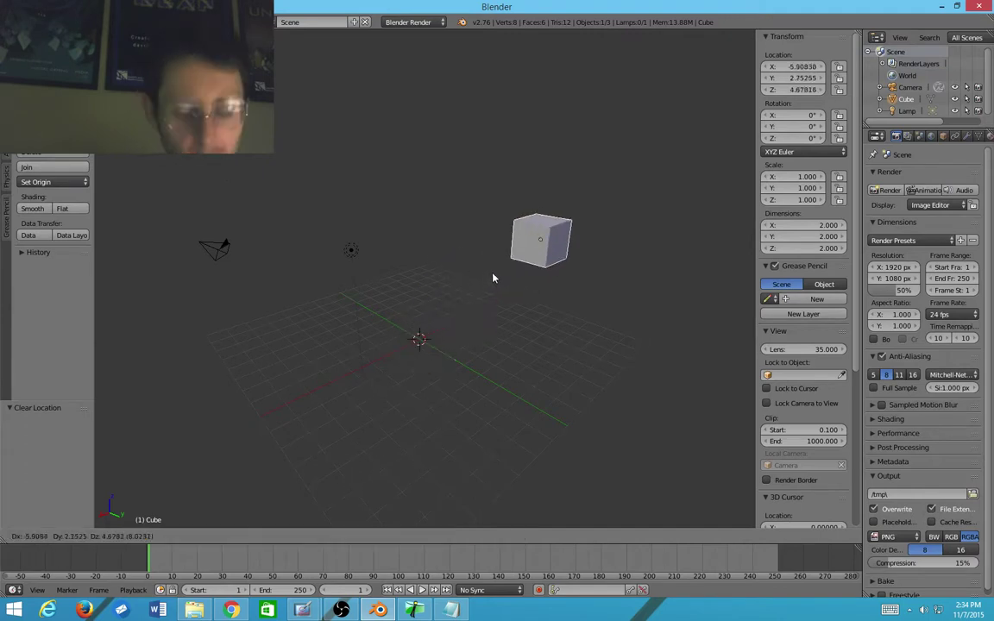
left_click(543, 243)
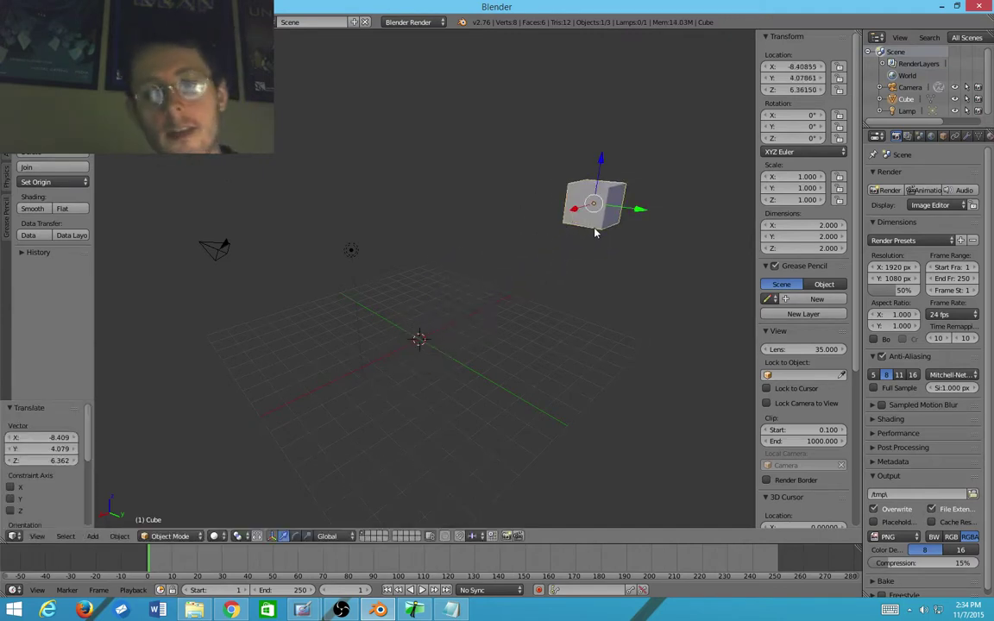
key("g")
left_click(266, 264)
key("g")
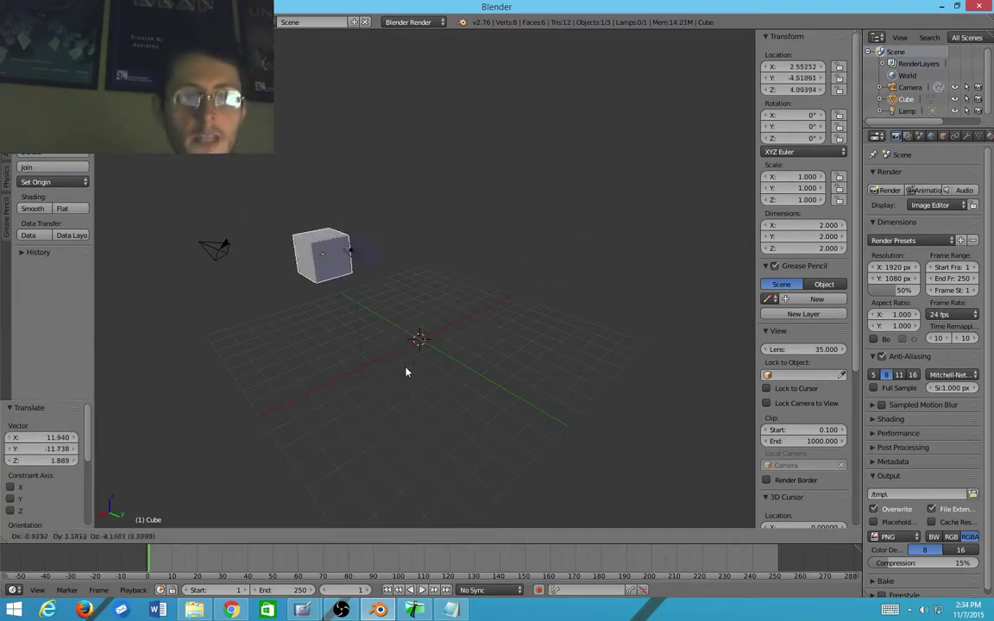
left_click(390, 500)
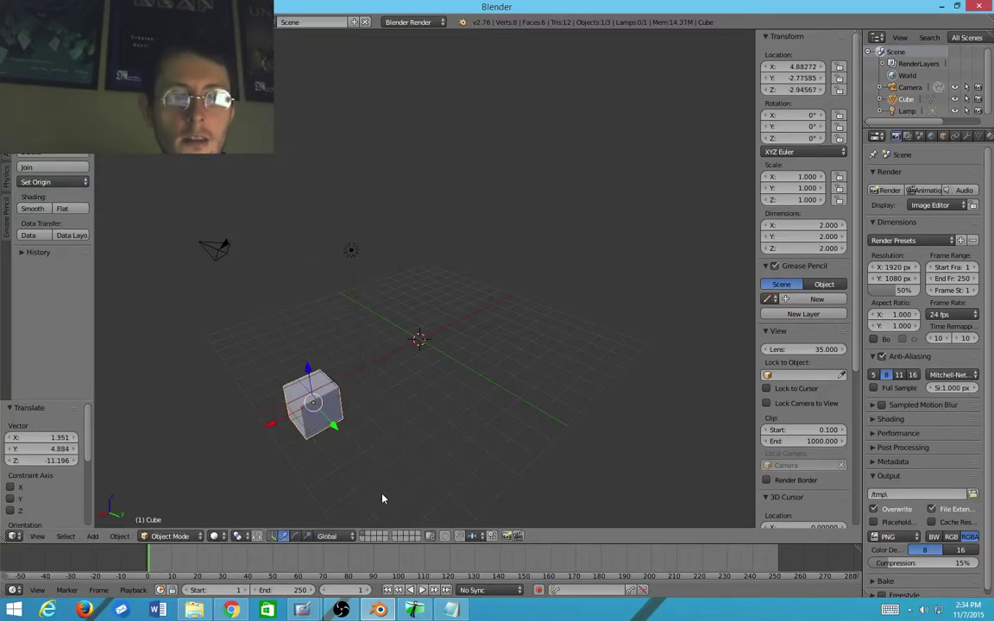
key("alt+g")
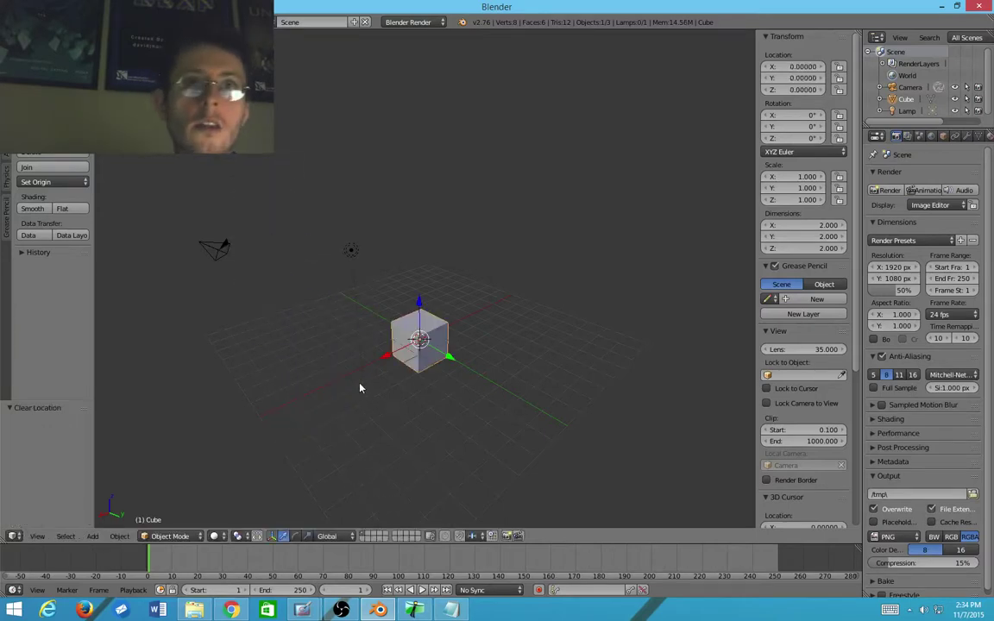
Step: Move the cube freely off the origin to about X -4.75, Y 2.67, Z 3.83
middle_click_drag(342, 368, 332, 296)
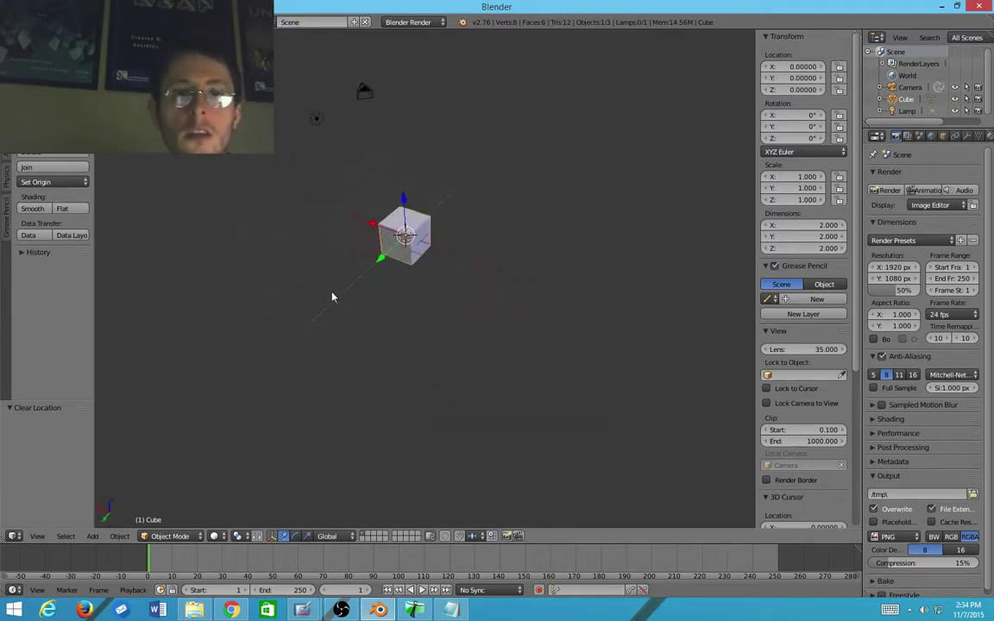
scroll(389, 308, "up", 4)
middle_click_drag(416, 304, 595, 264)
middle_click_drag(359, 279, 498, 494, "shift")
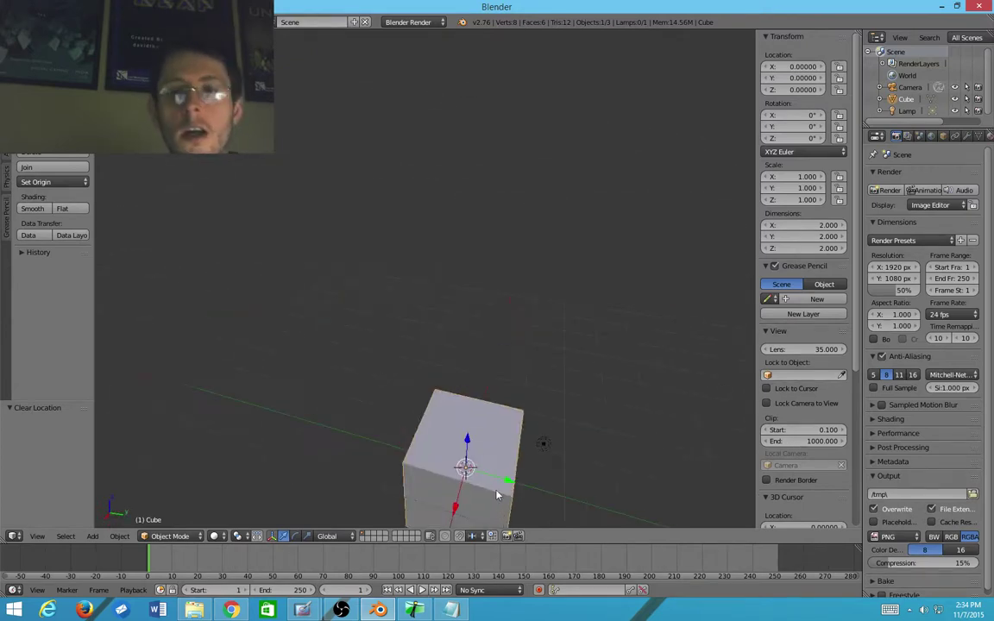
middle_click_drag(488, 333, 442, 195, "shift")
middle_click_drag(514, 290, 444, 381)
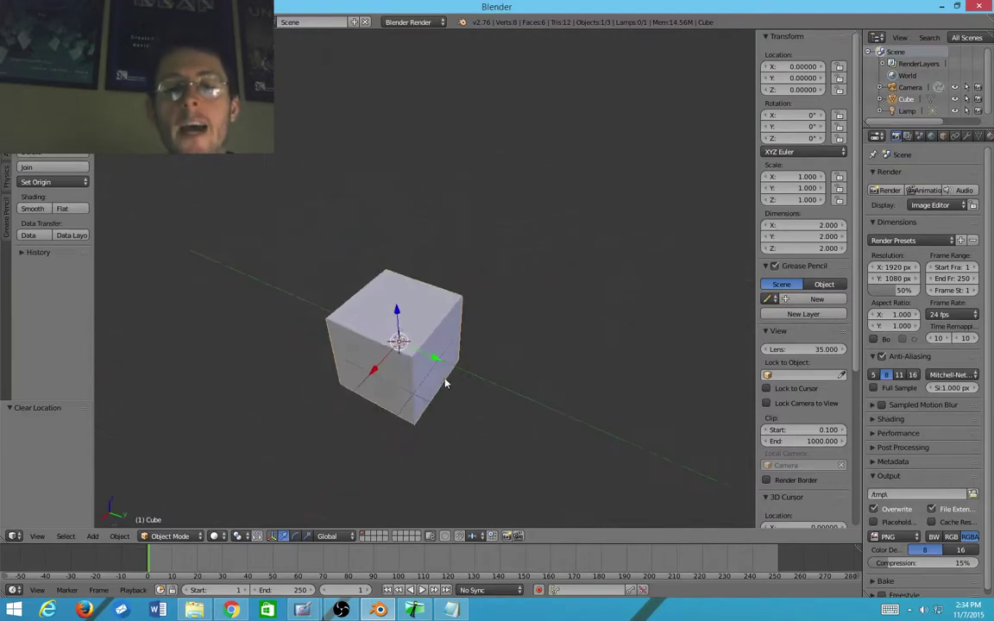
key("g")
left_click(668, 107)
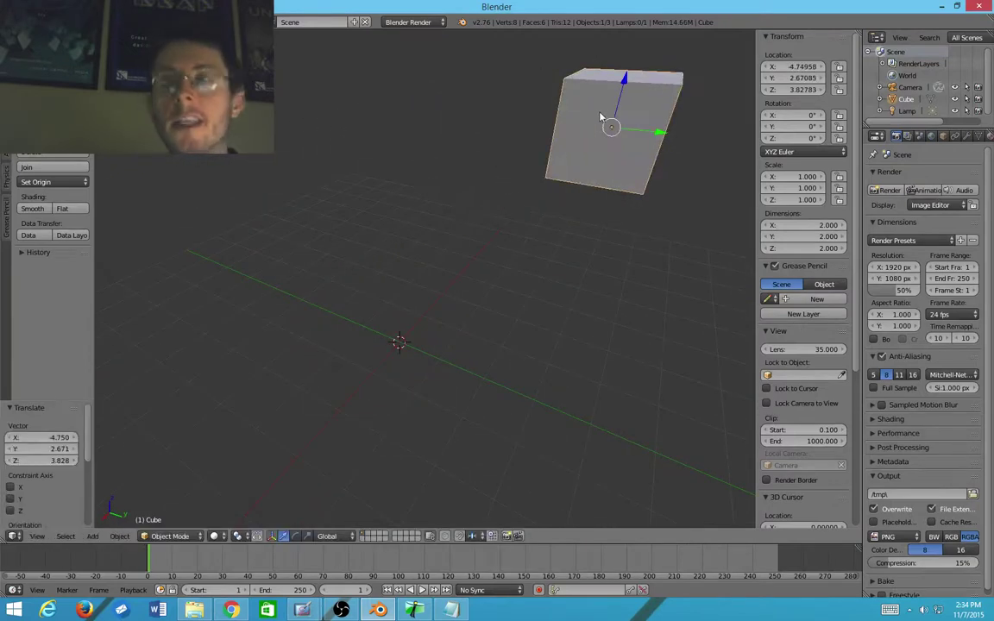
Step: Move the cube to about X -2.53, Y -5.19, Z 7.07 and reset its location values to their default
middle_click_drag(602, 117, 507, 180)
key("g")
left_click(227, 454)
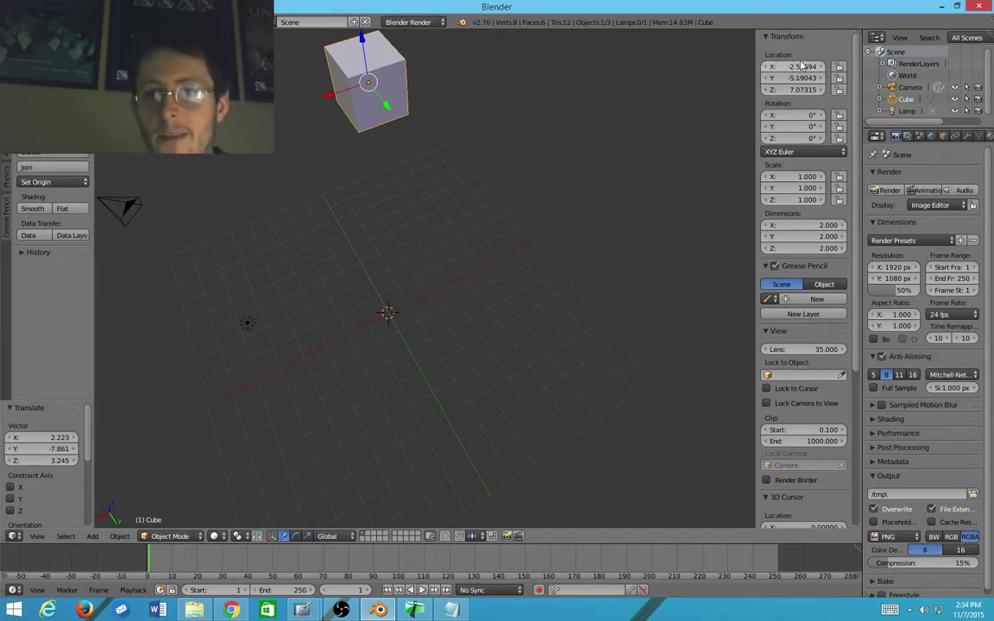
key("BackSpace")
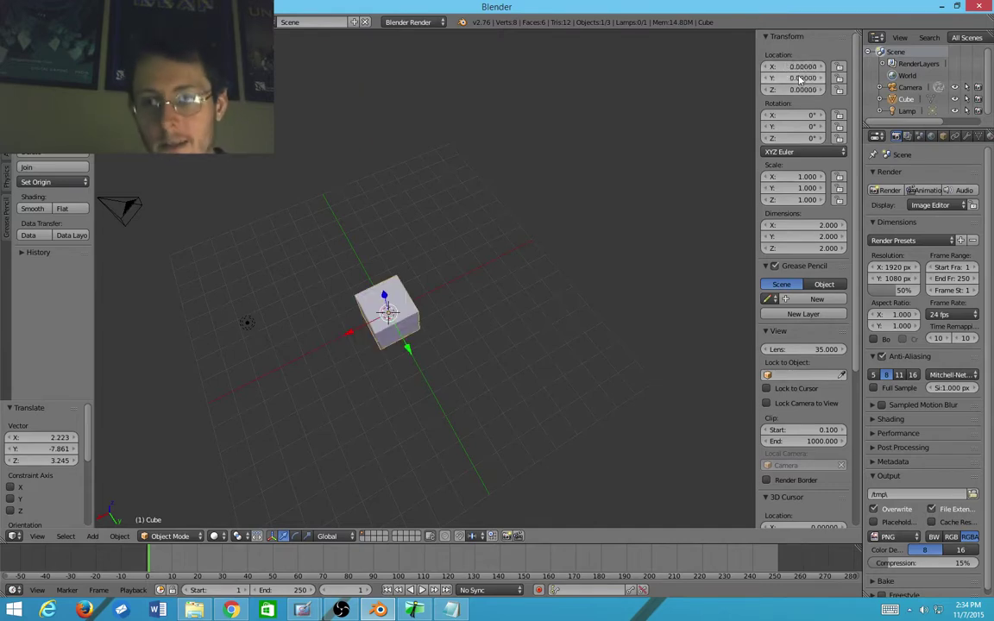
Step: Move the cube to about X -3.42, Y 6.11, Z 5.44 and clear its location
middle_click_drag(474, 301, 588, 200)
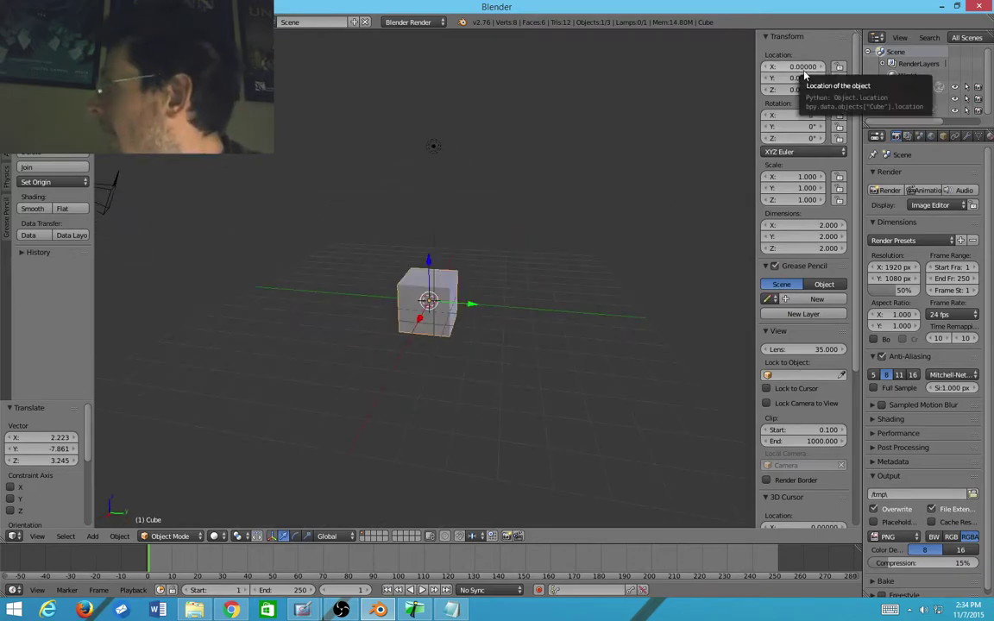
right_click_drag(412, 300, 574, 156)
middle_click_drag(506, 228, 454, 283)
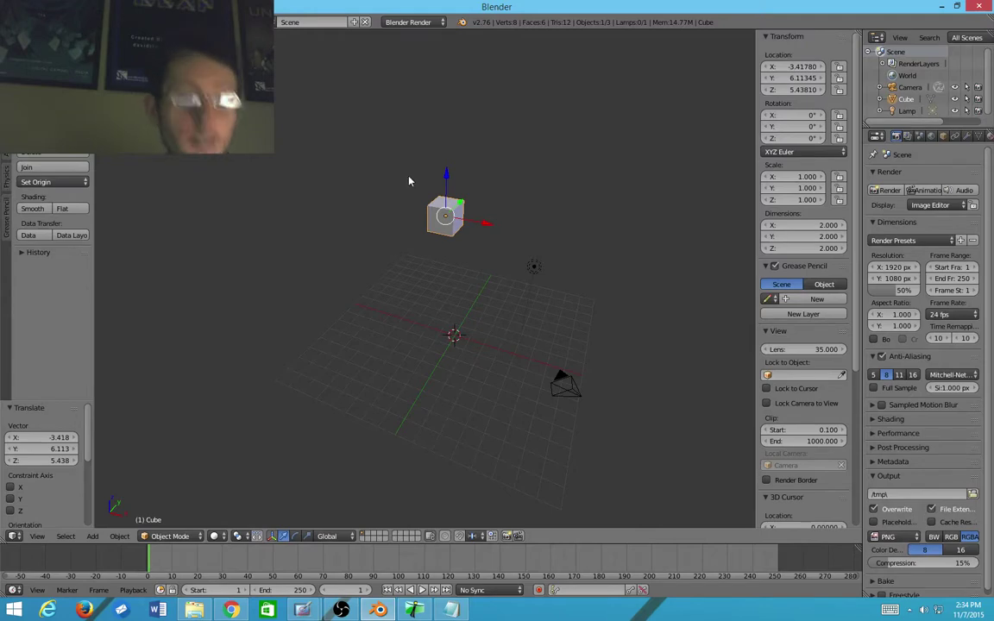
key("alt+g")
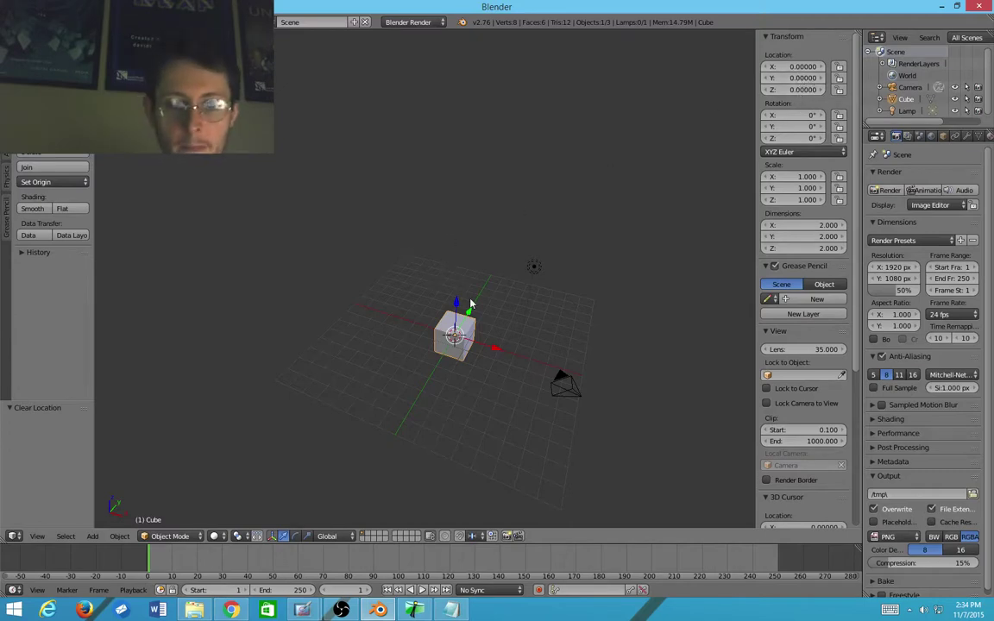
Step: Move the cube to about X -15.18, Y -1.65, Z 7.69 and clear its location
key("g")
left_click(444, 103)
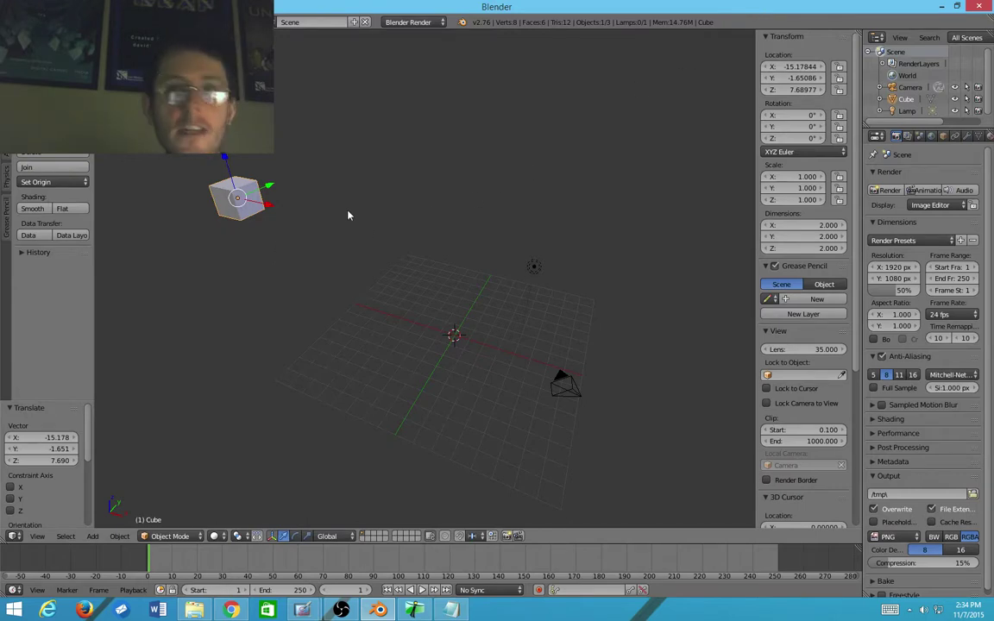
key("alt+g")
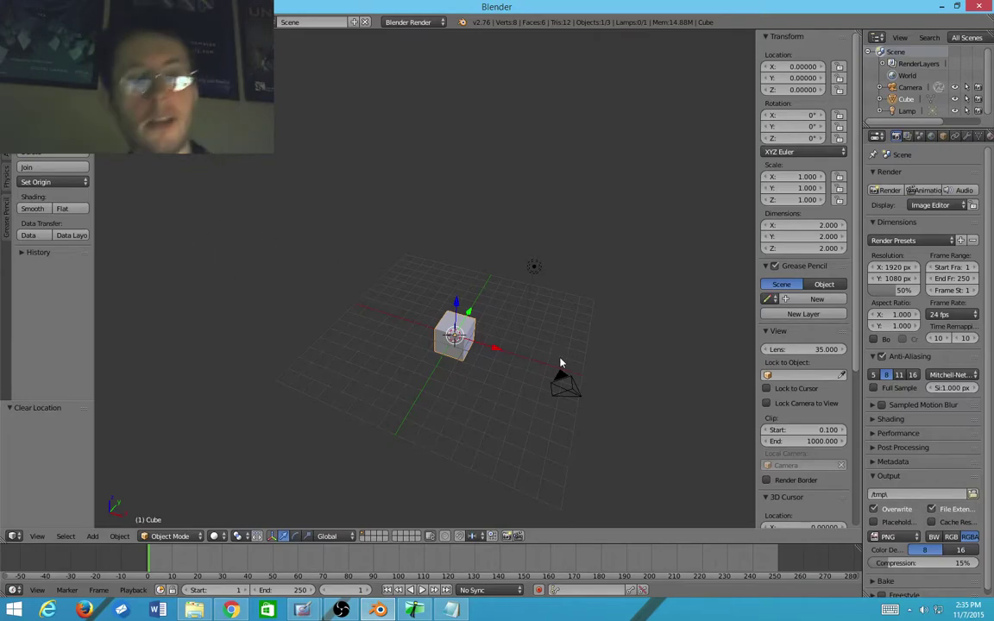
Step: Try constraining the cube's move to X, Y and Z in turn, place it about 8.23 up Z, and clear its location
key("g")
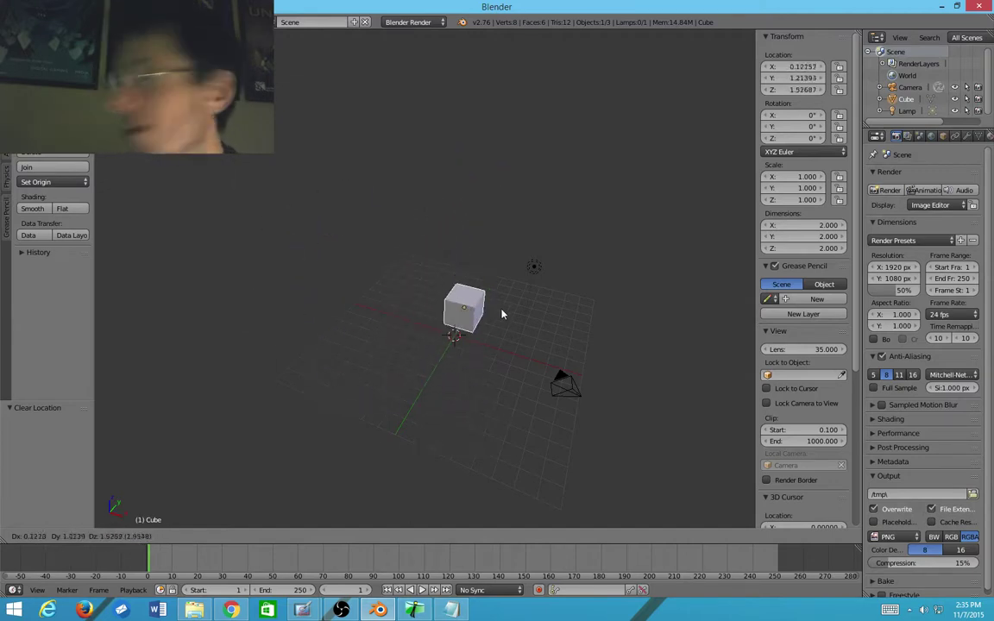
key("x")
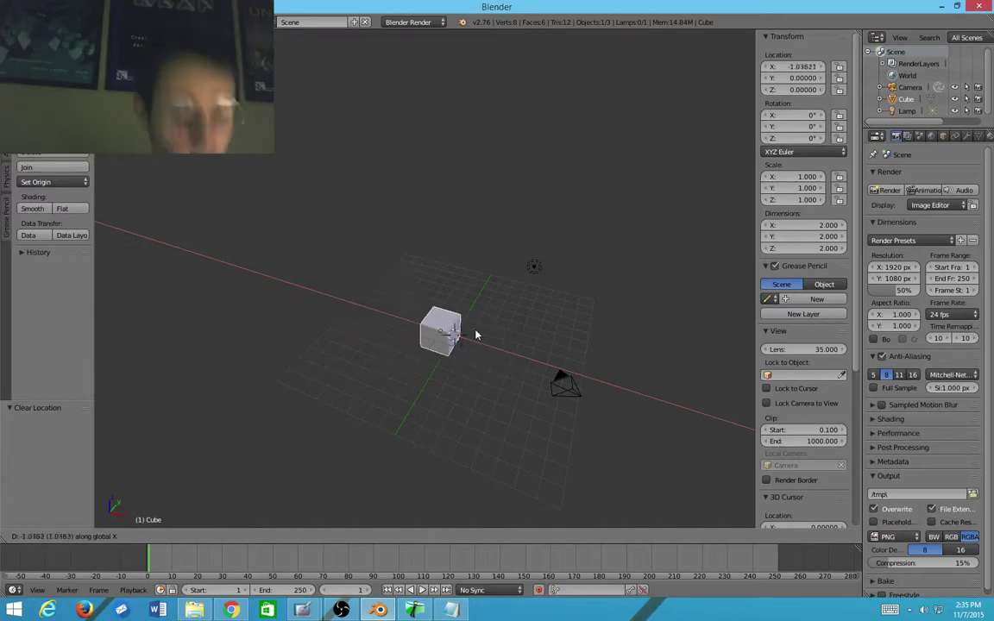
key("y")
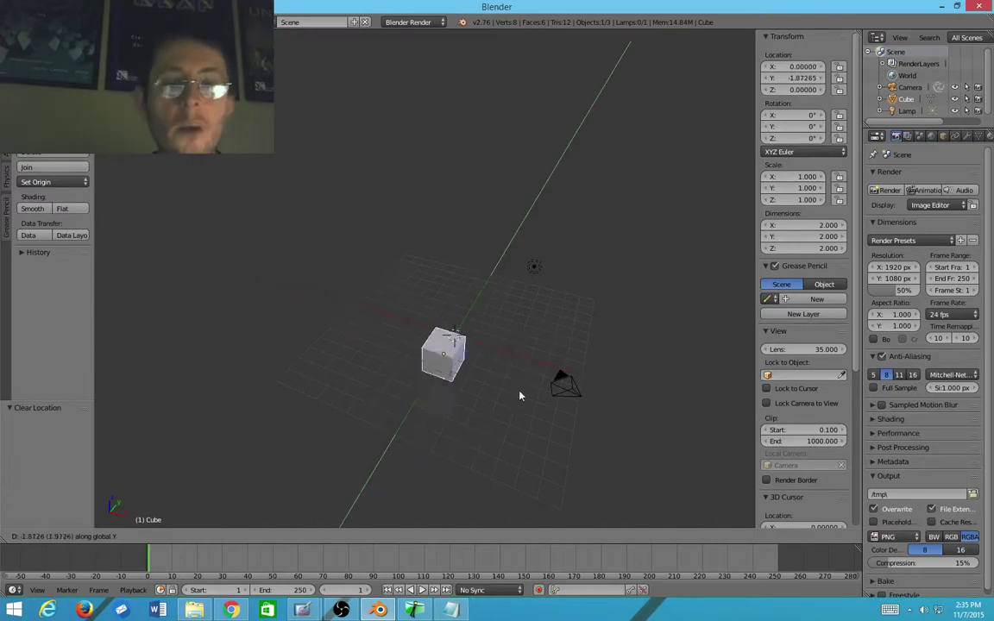
key("z")
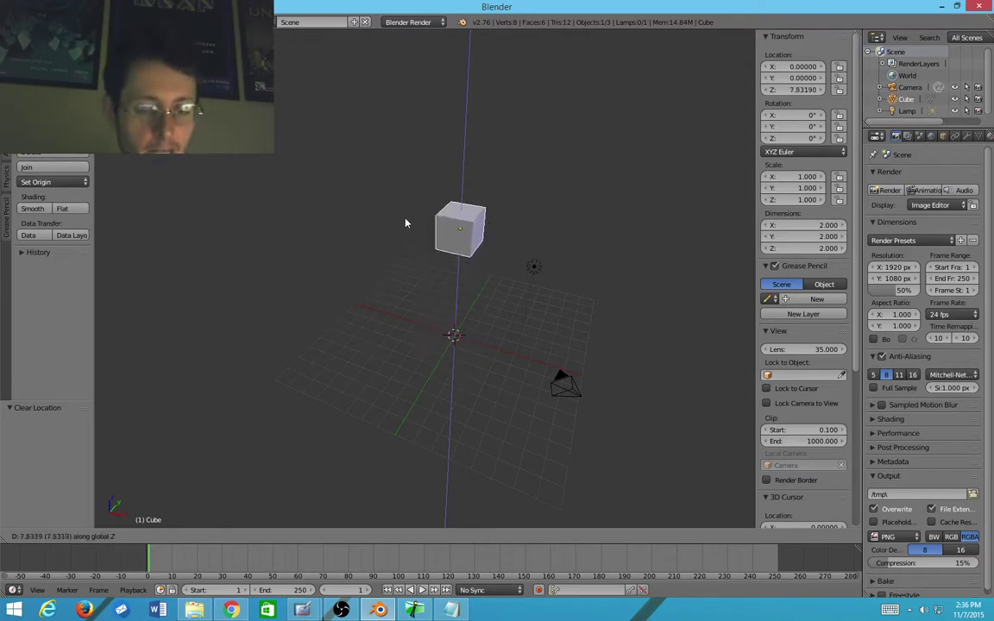
left_click(452, 223)
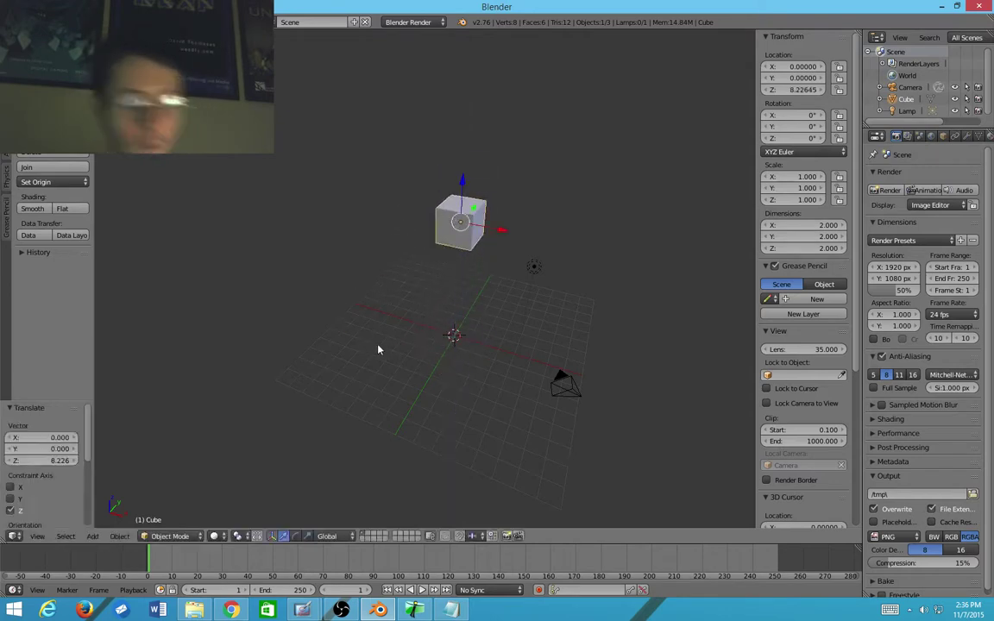
key("alt+g")
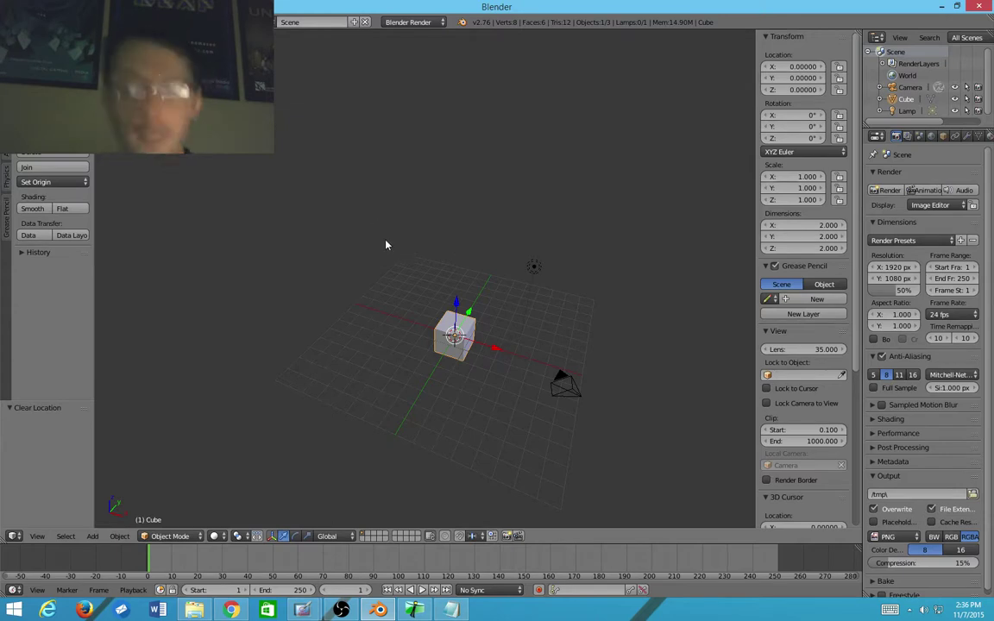
Step: Try moving the cube exactly 5 units along the global X axis, and cancel the move
key("g")
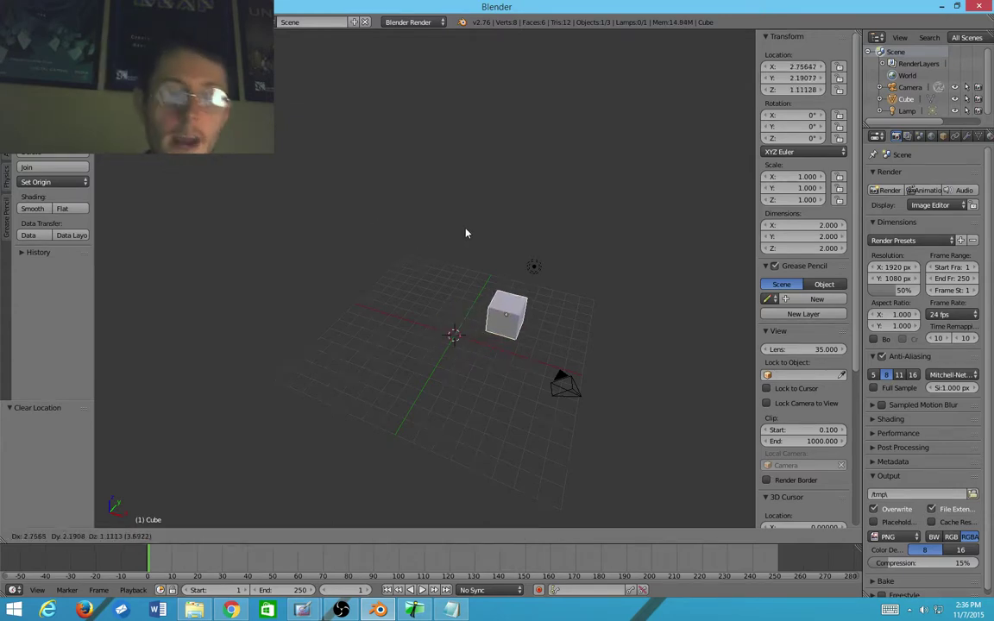
key("x")
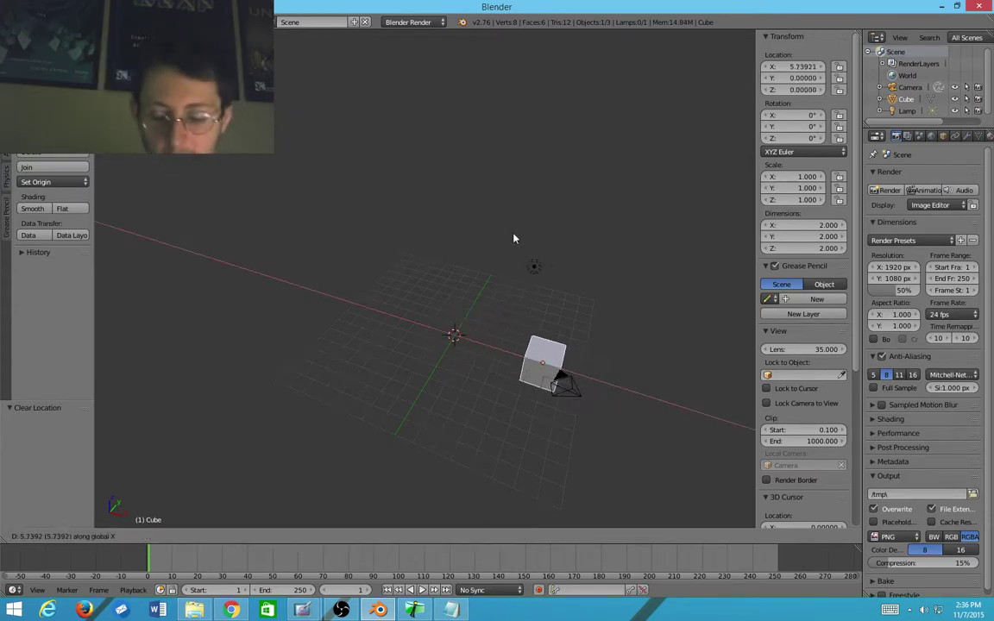
type("5")
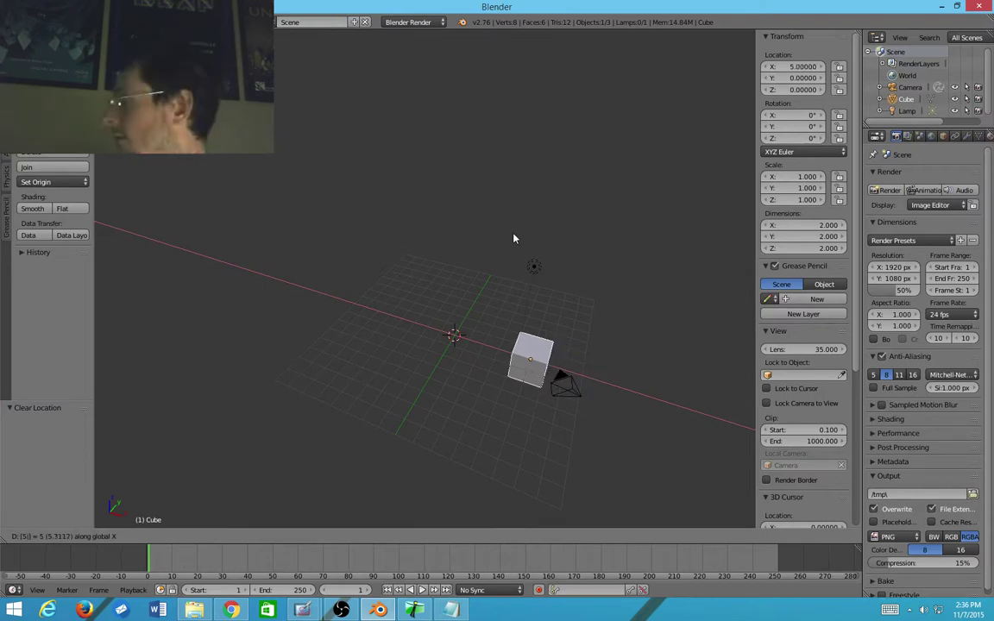
key("Escape")
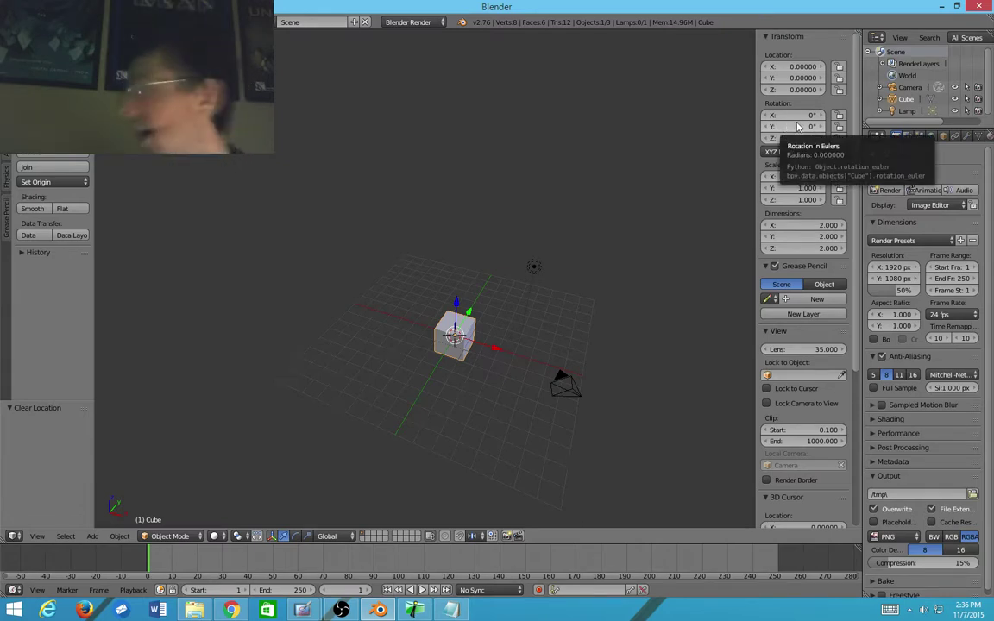
Step: Show the scene's unit settings in the properties editor
left_click(920, 136)
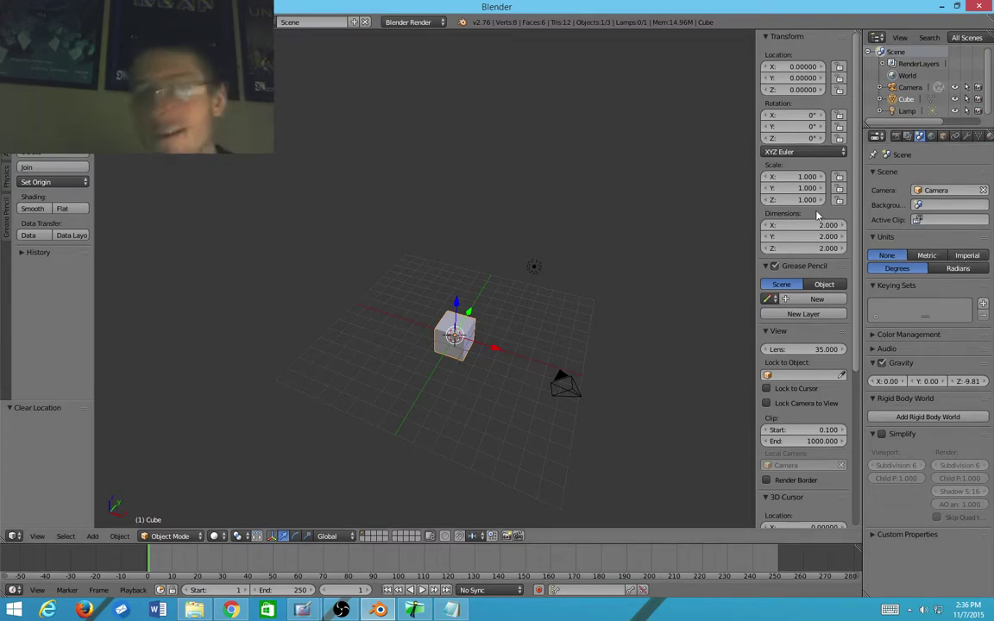
scroll(366, 415, "up", 2)
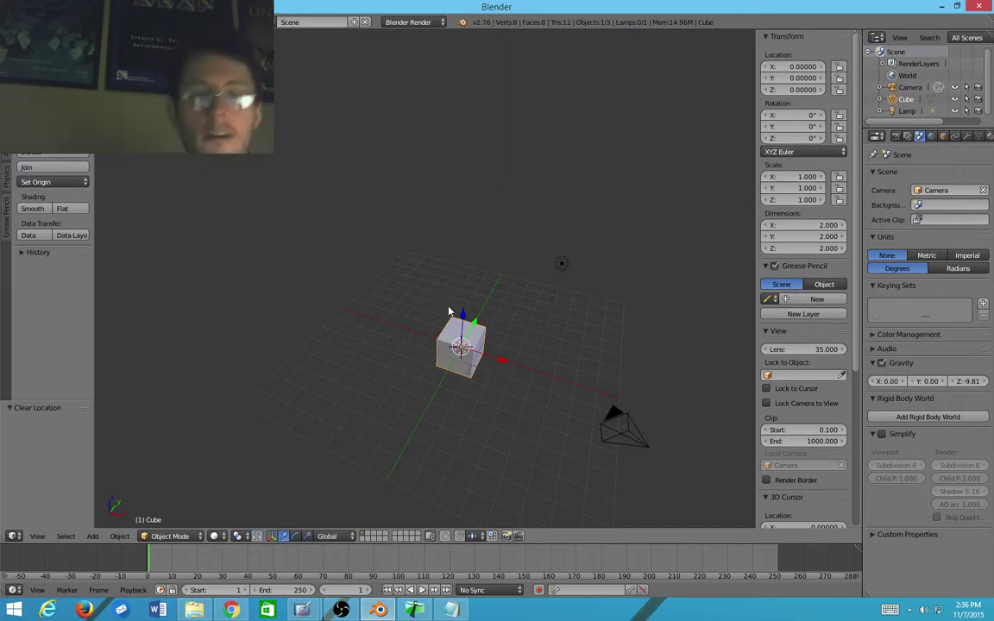
Step: Try rotating the cube freely and about the global Z axis, cancelling each rotation
key("r")
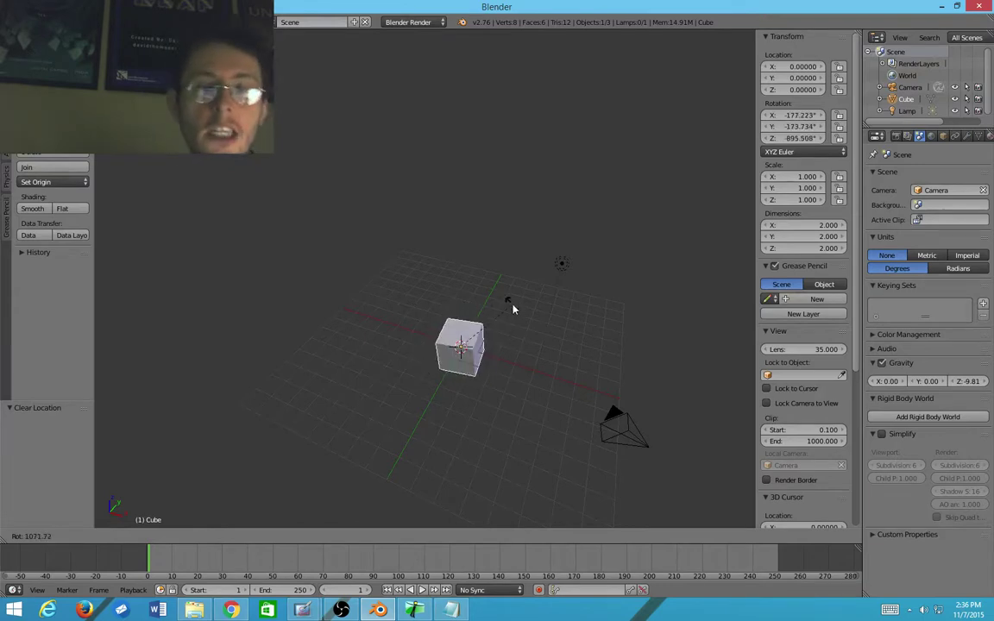
key("z")
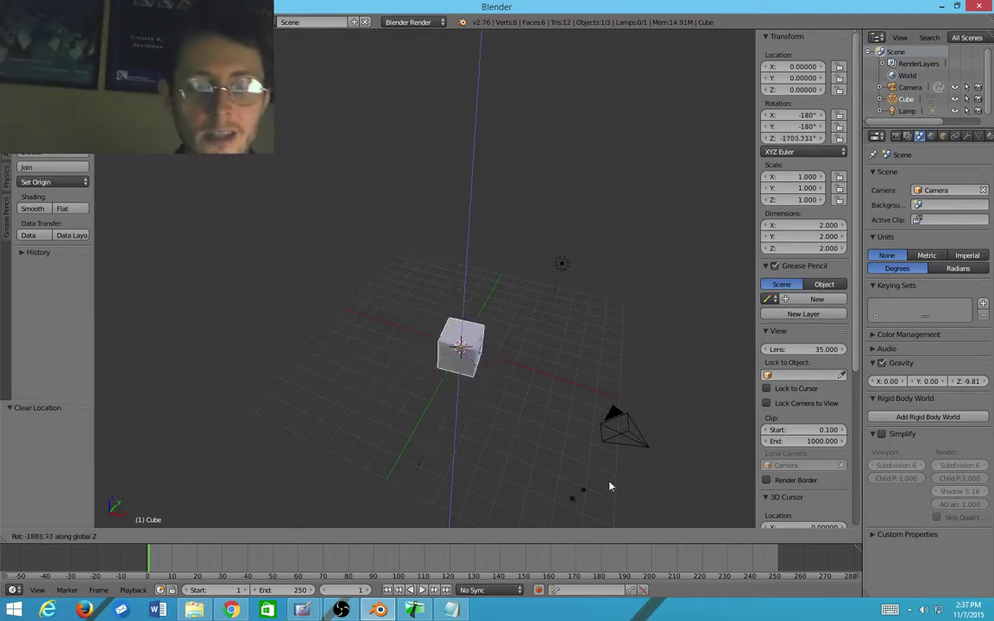
key("Escape")
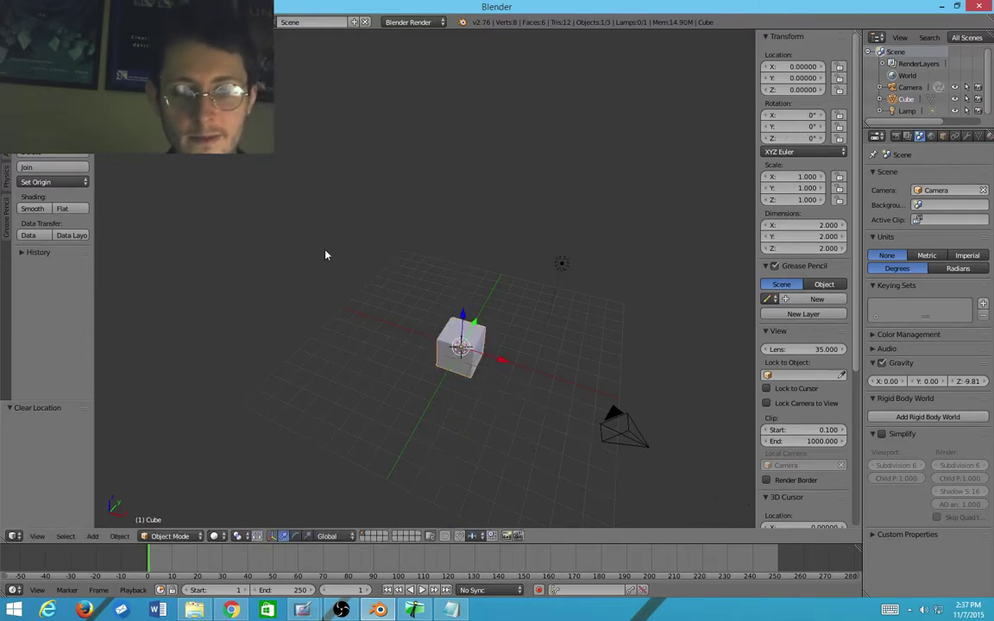
key("r")
key("z")
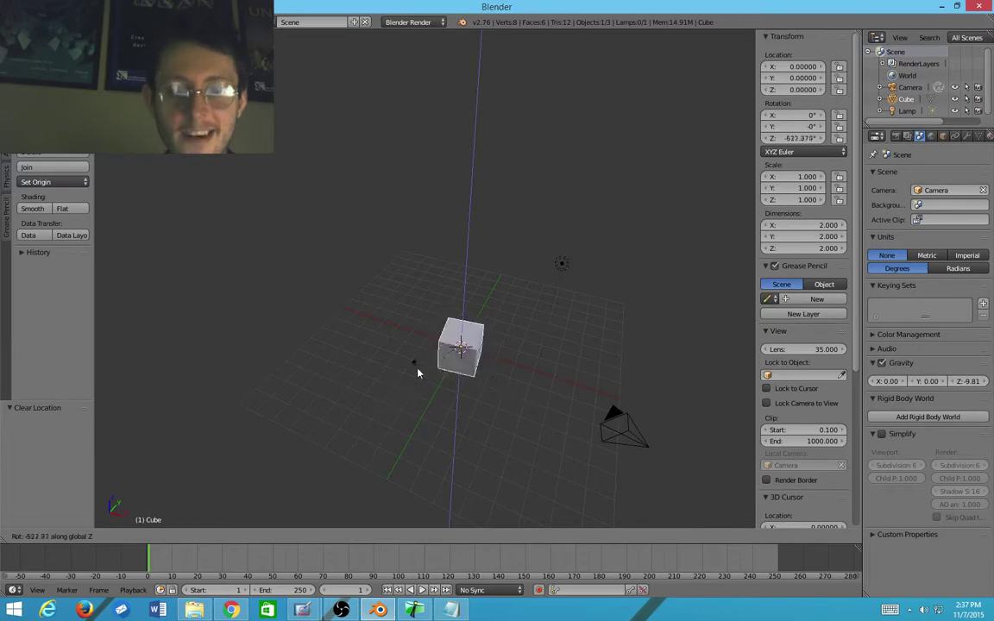
key("Escape")
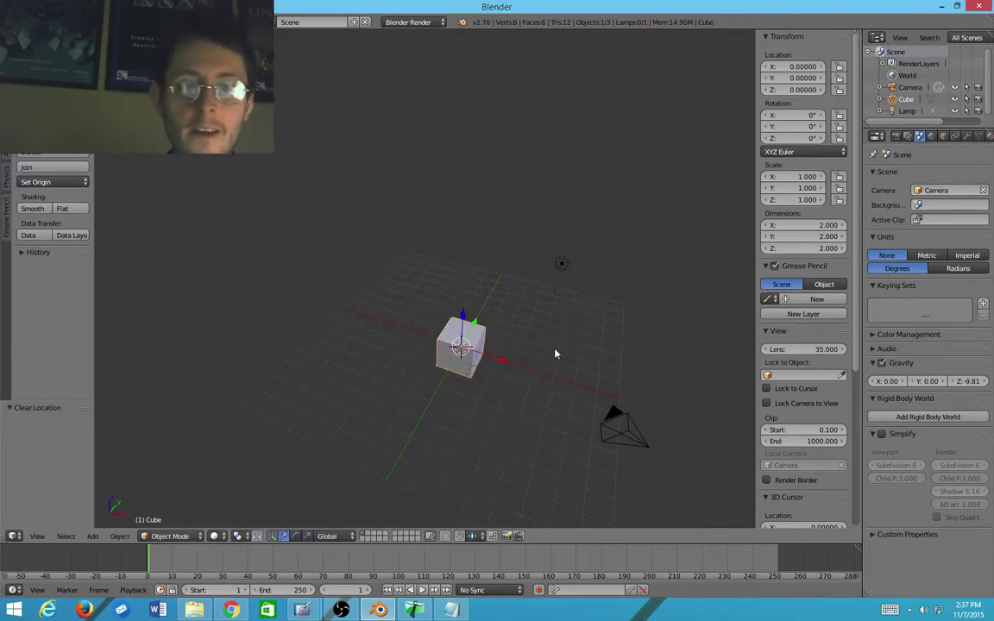
Step: Rotate the cube 45° about the global Z axis and check it from the top view
key("r")
key("z")
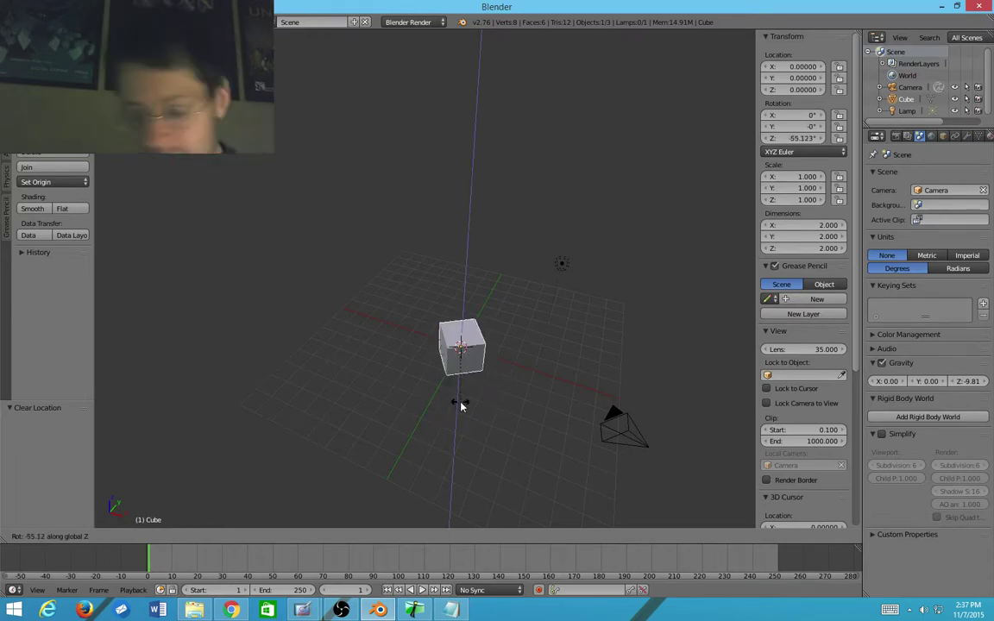
type("45")
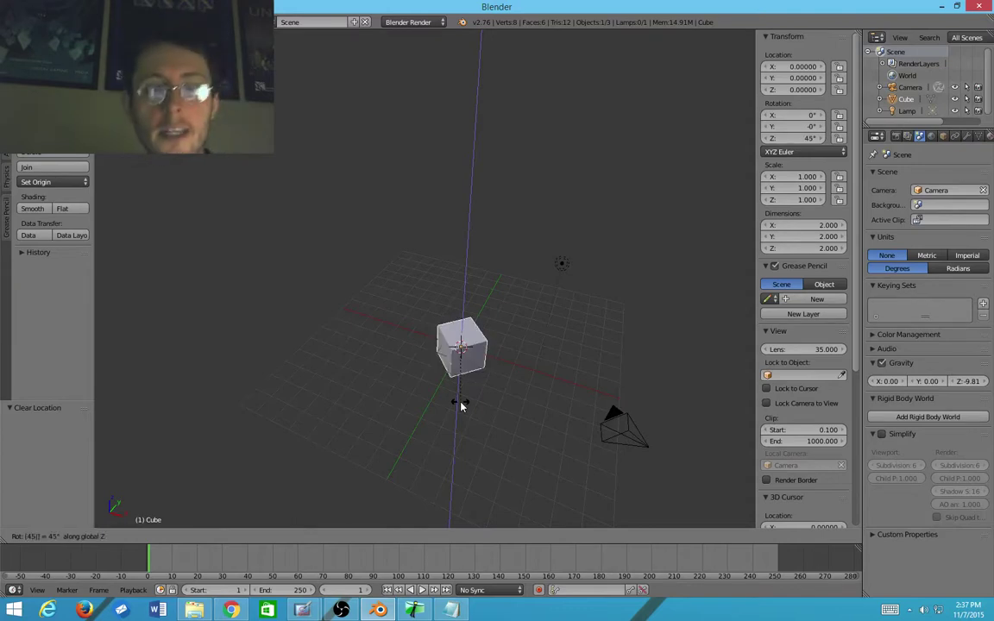
key("Return")
scroll(582, 151, "up", 5)
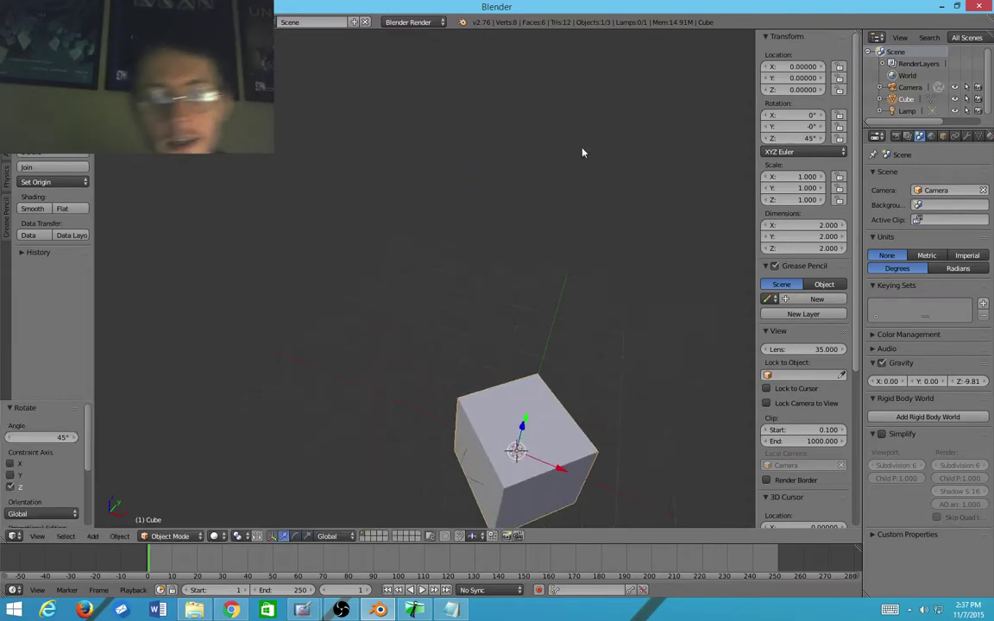
scroll(422, 291, "down", 4)
key("KP_7")
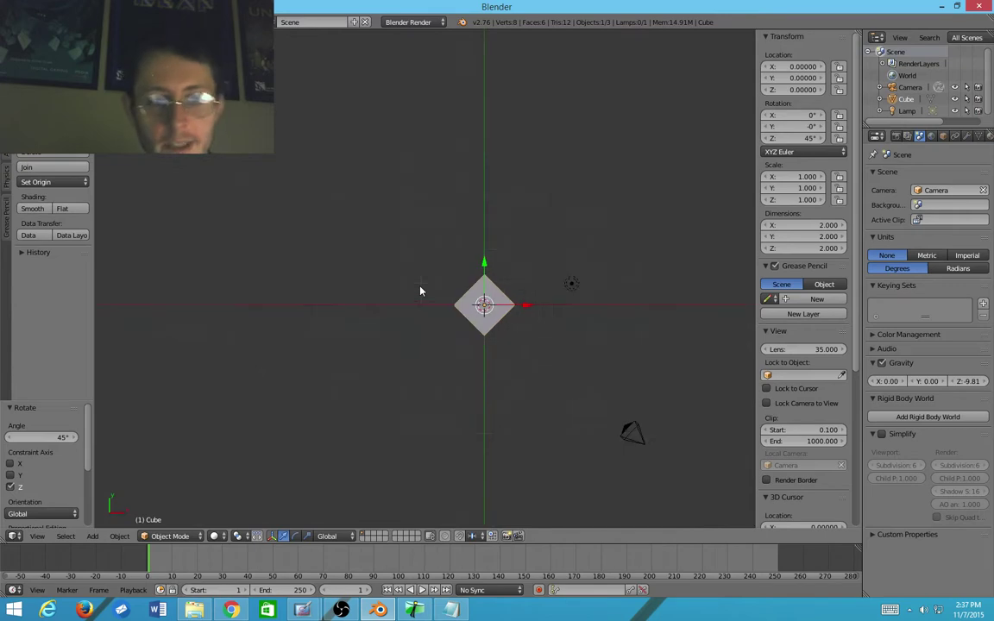
scroll(550, 327, "up", 2)
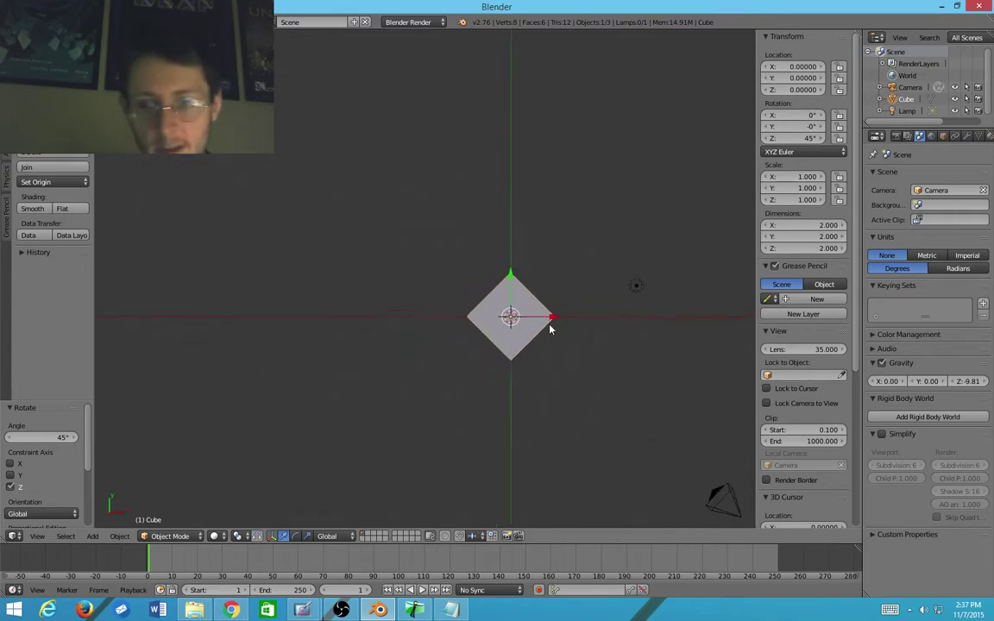
scroll(351, 300, "down", 2)
middle_click_drag(350, 300, 453, 260)
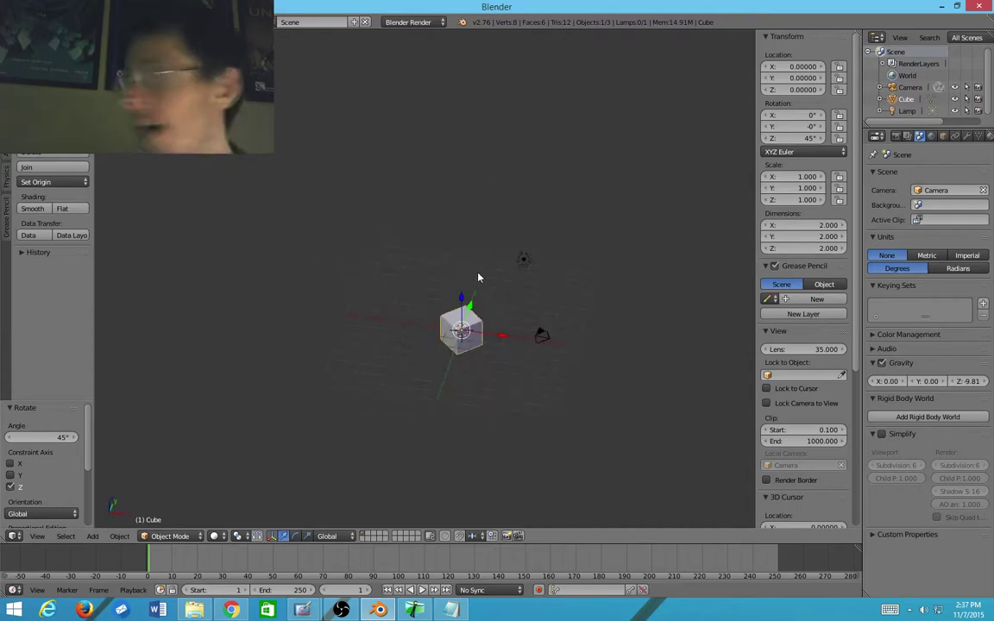
Step: Clear the cube's rotation and toggle the viewport between perspective and orthographic projection
key("alt+r")
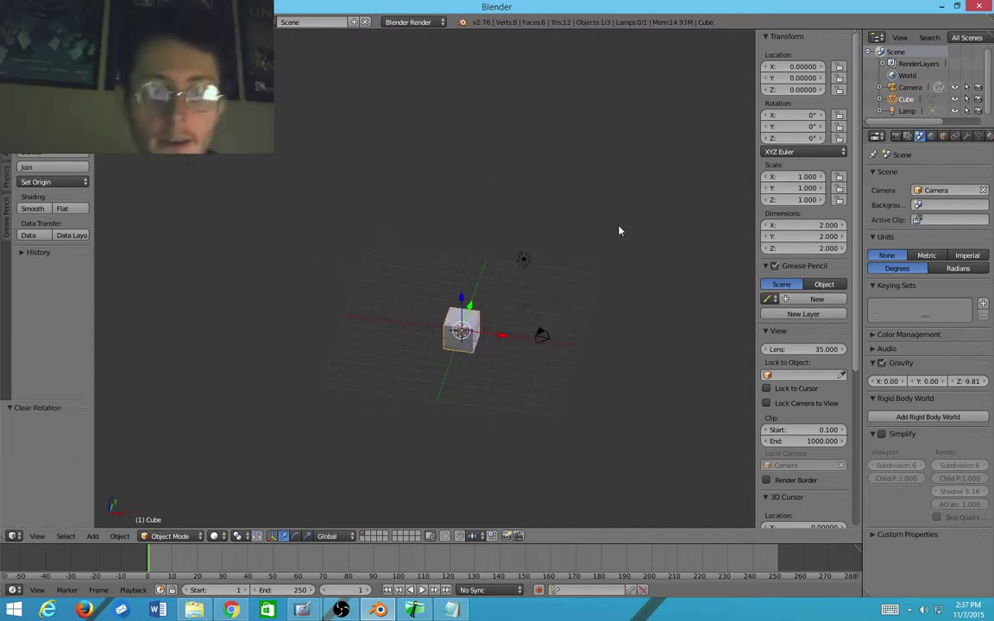
scroll(504, 292, "up", 3)
key("KP_5")
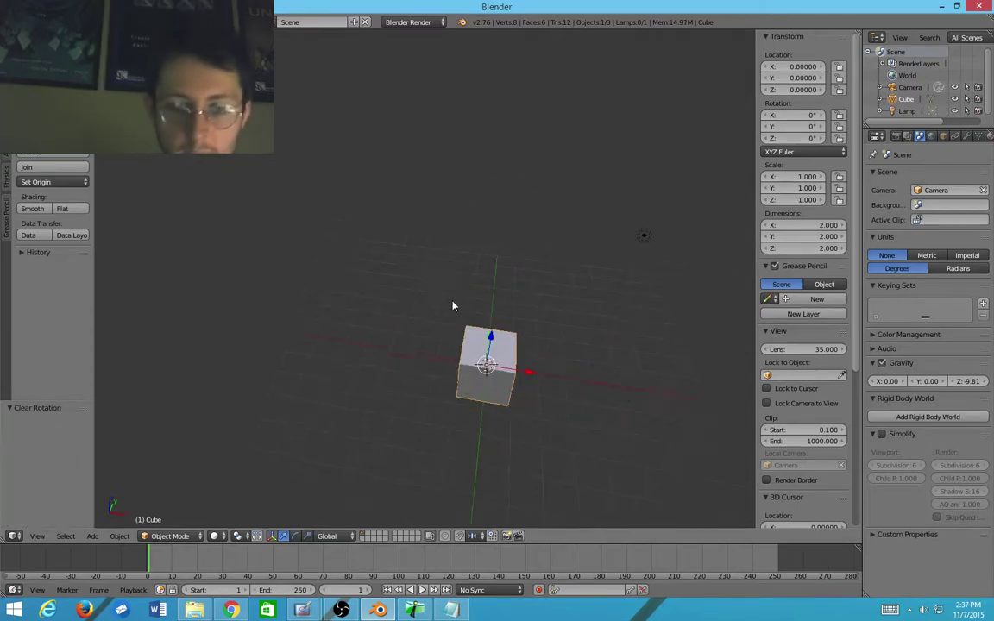
scroll(476, 355, "down", 3)
middle_click_drag(477, 361, 507, 446)
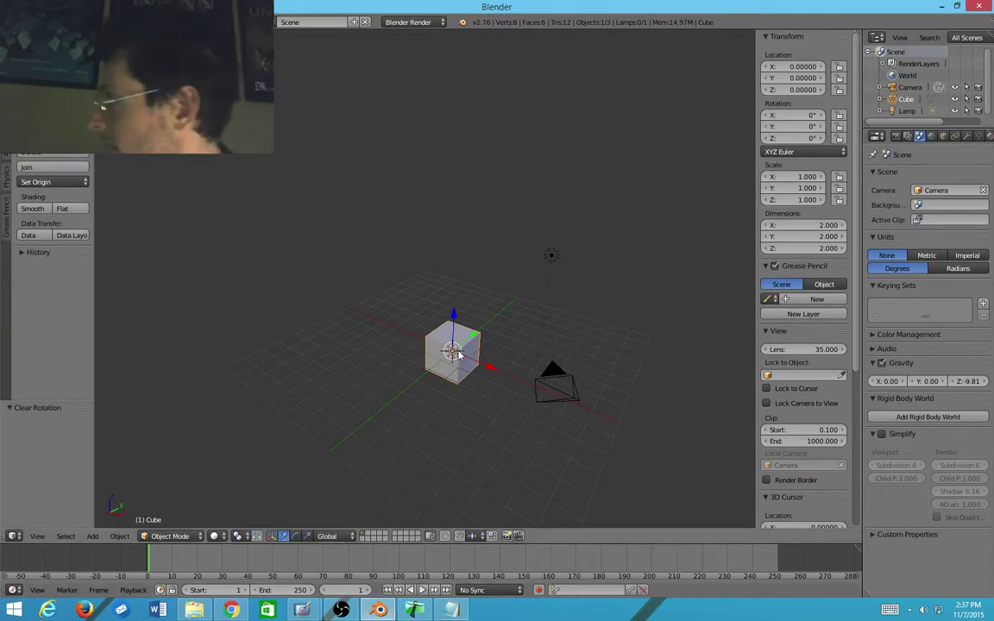
Step: Try rotating the cube freely around the viewing direction three times, cancelling each rotation
key("r")
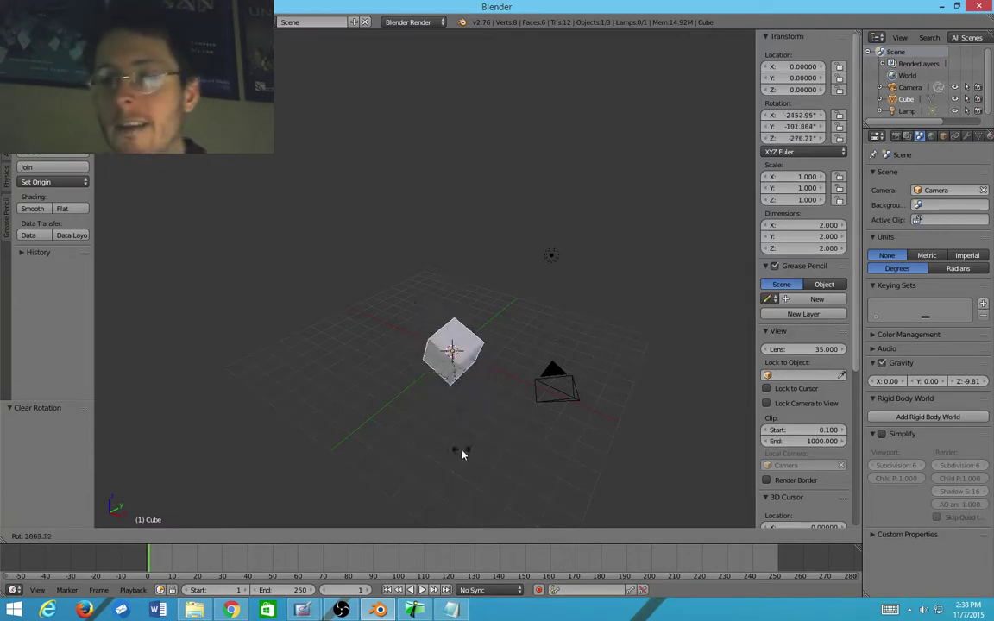
right_click(575, 334)
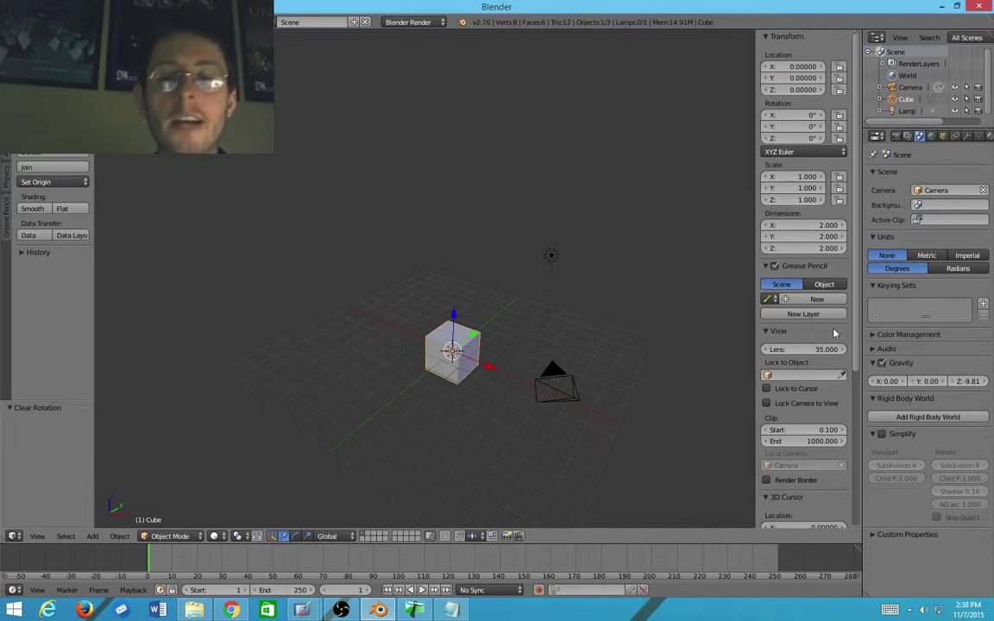
key("r")
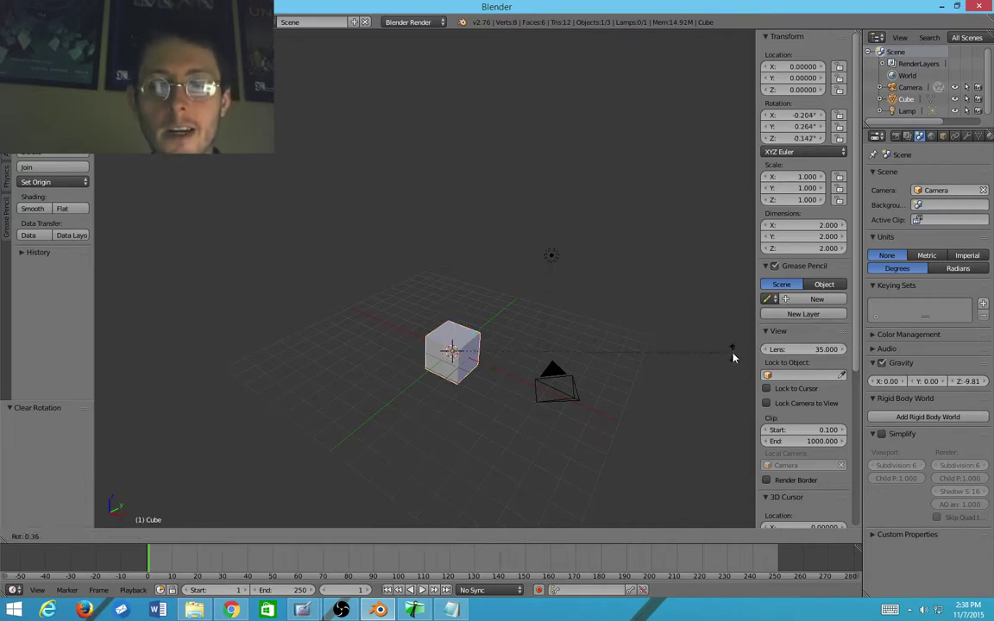
right_click(561, 364)
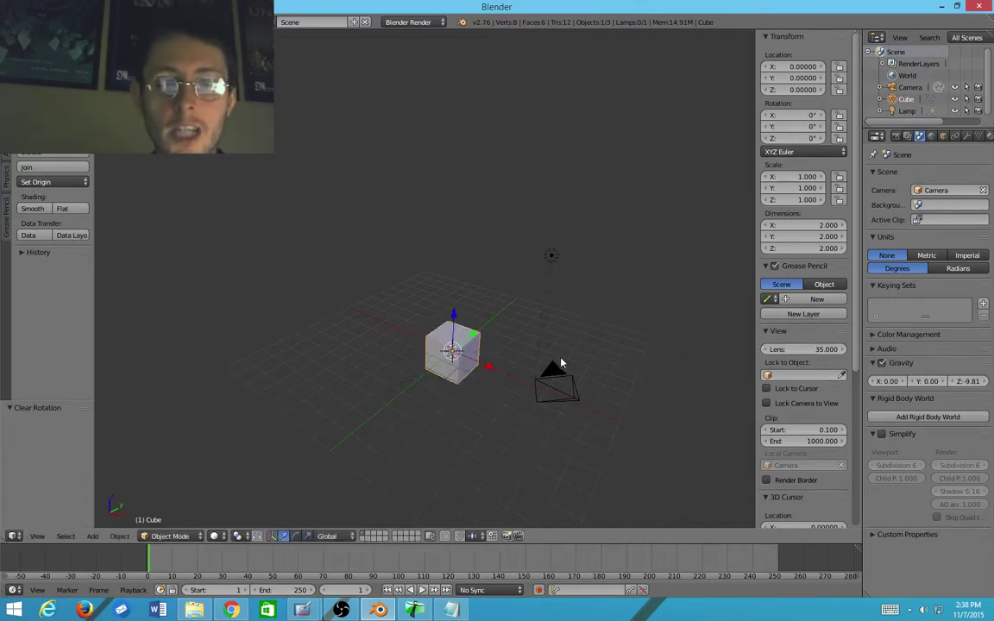
key("r")
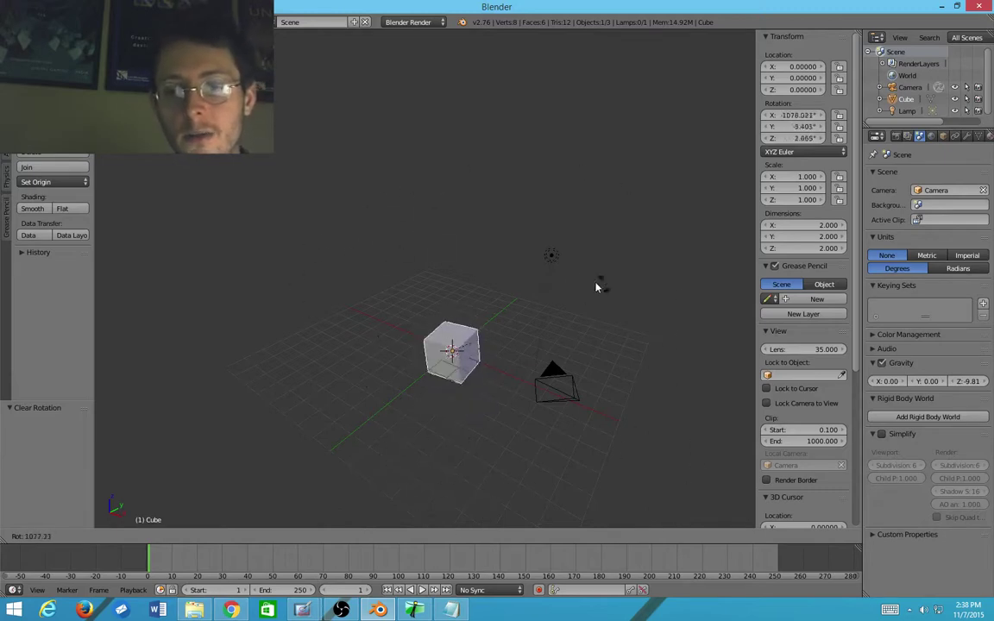
right_click(497, 315)
Step: Rotate the cube 45° about the global Z axis and clear its rotation
scroll(466, 346, "up", 1)
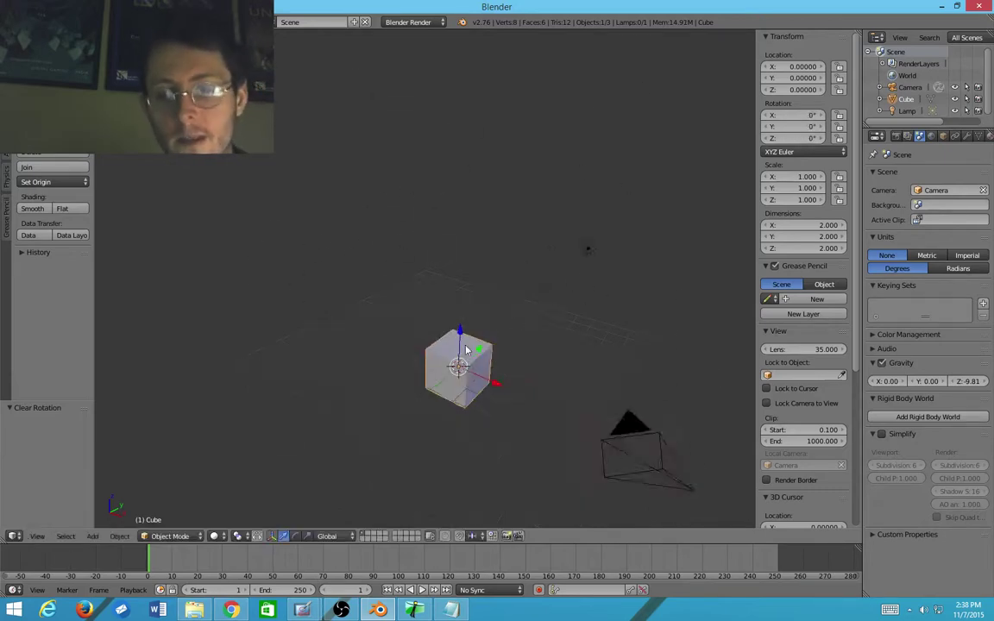
scroll(532, 357, "down", 2)
key("r")
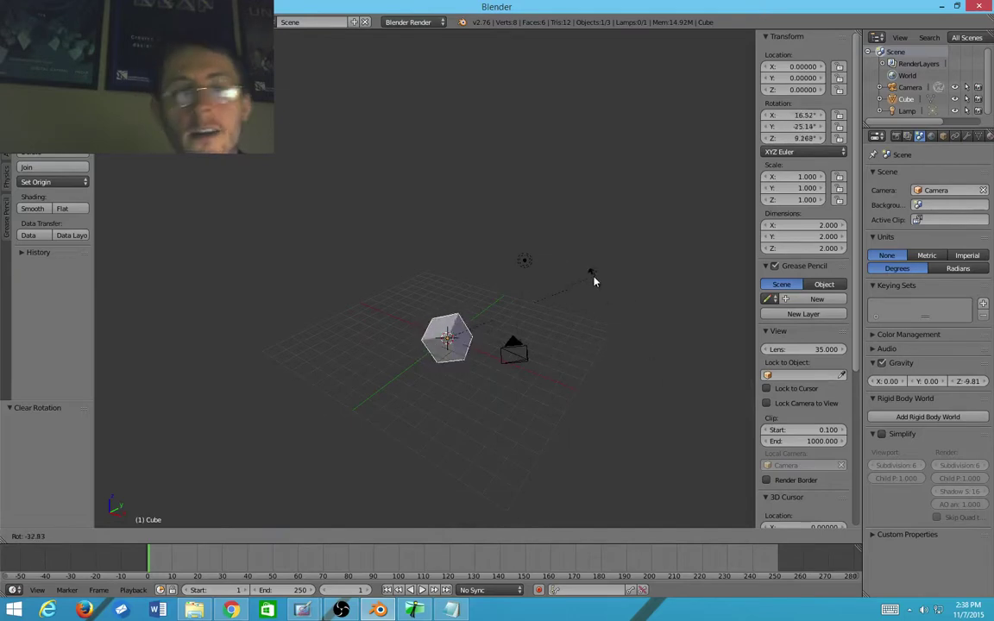
type("z45")
key("Return")
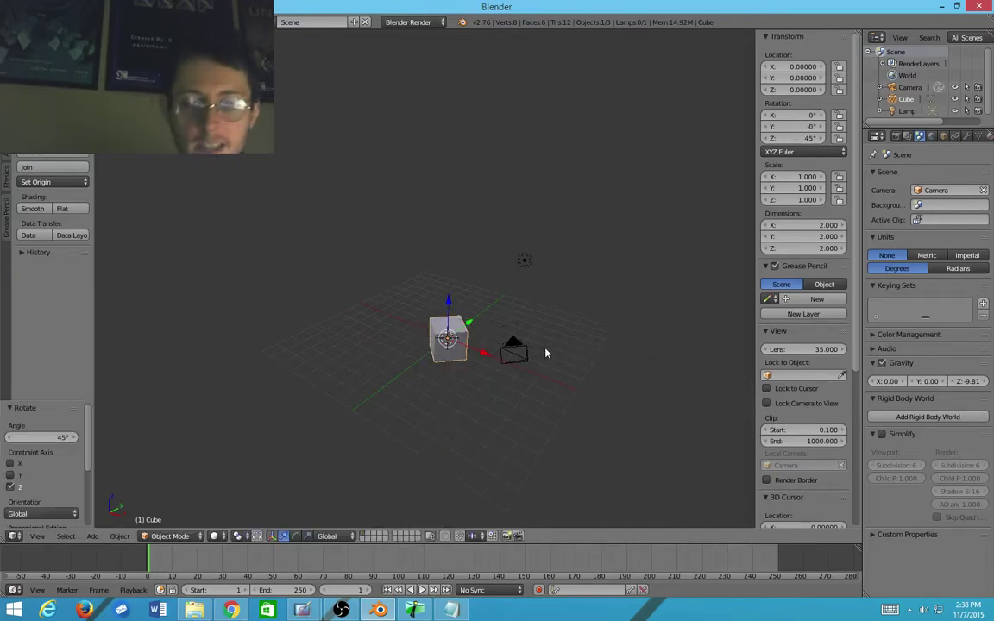
key("alt+r")
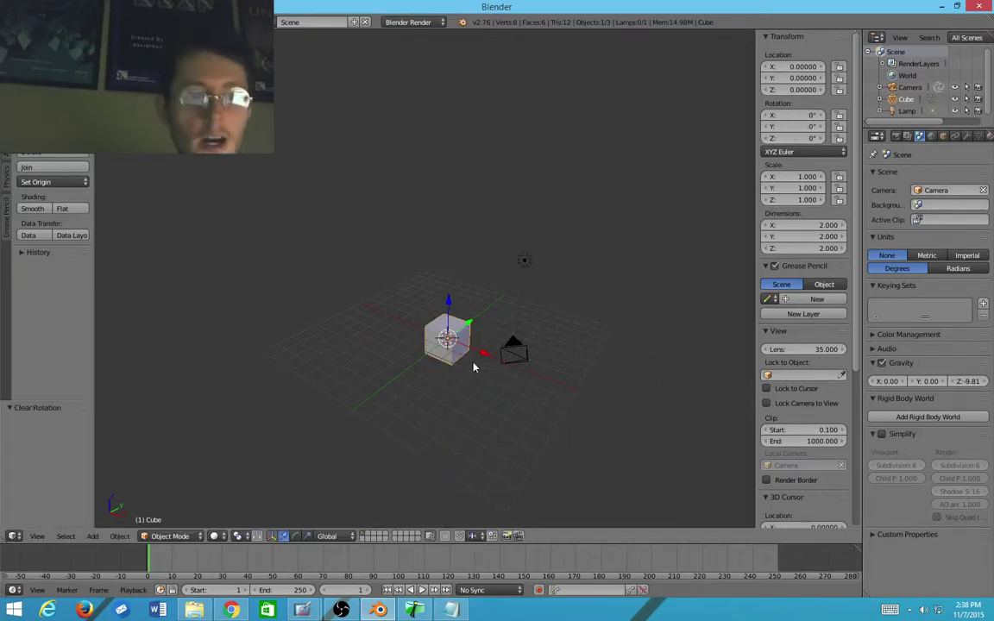
Step: Rotate the cube with trackball rotation by about -55° and 151°
scroll(488, 354, "up", 3)
scroll(503, 344, "down", 4)
middle_click_drag(531, 339, 592, 320)
scroll(591, 320, "up", 2)
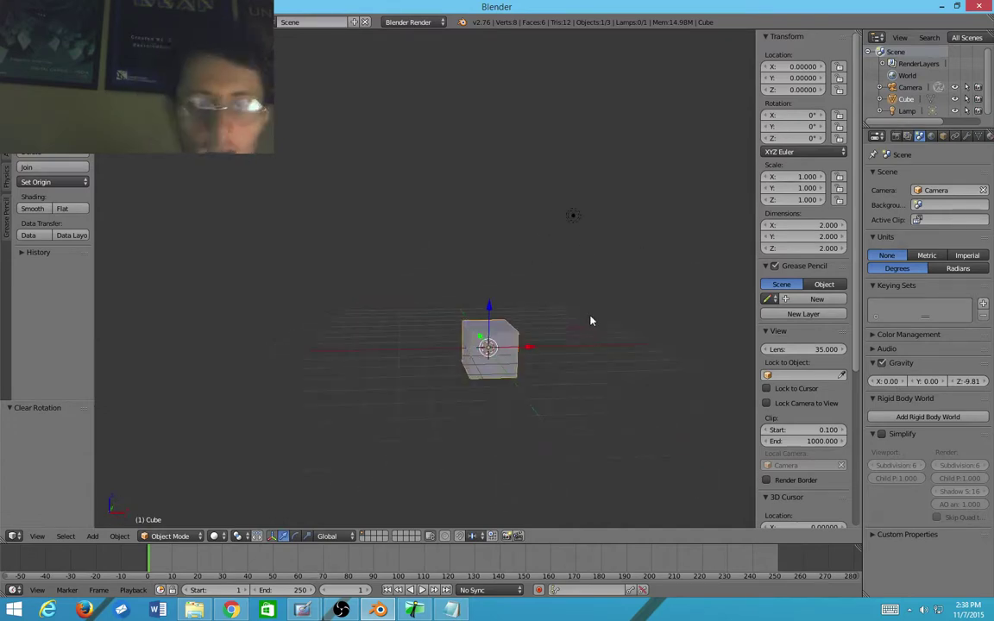
middle_click_drag(469, 210, 575, 269)
key("r")
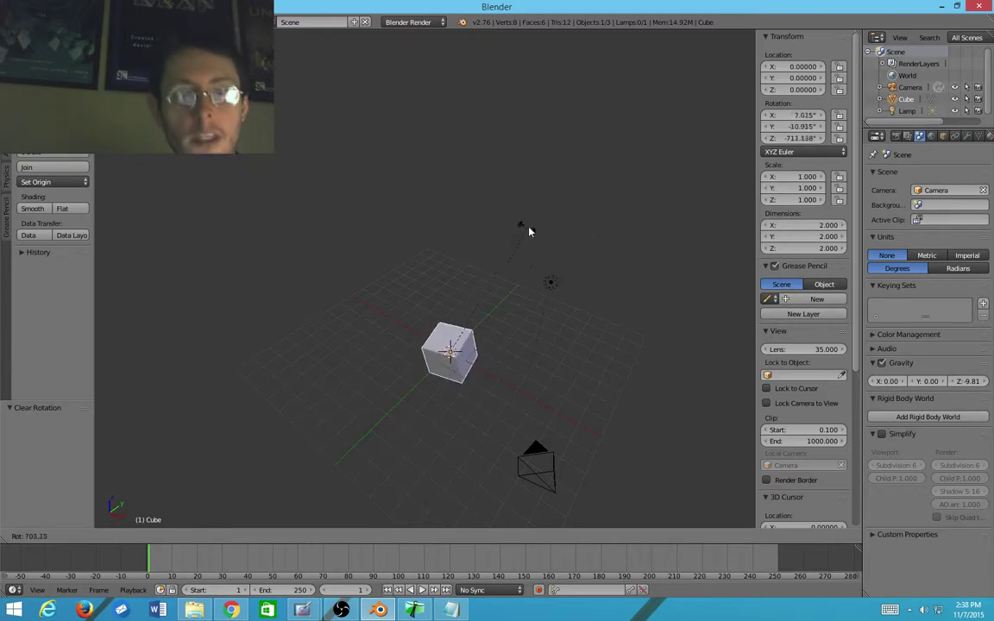
key("r")
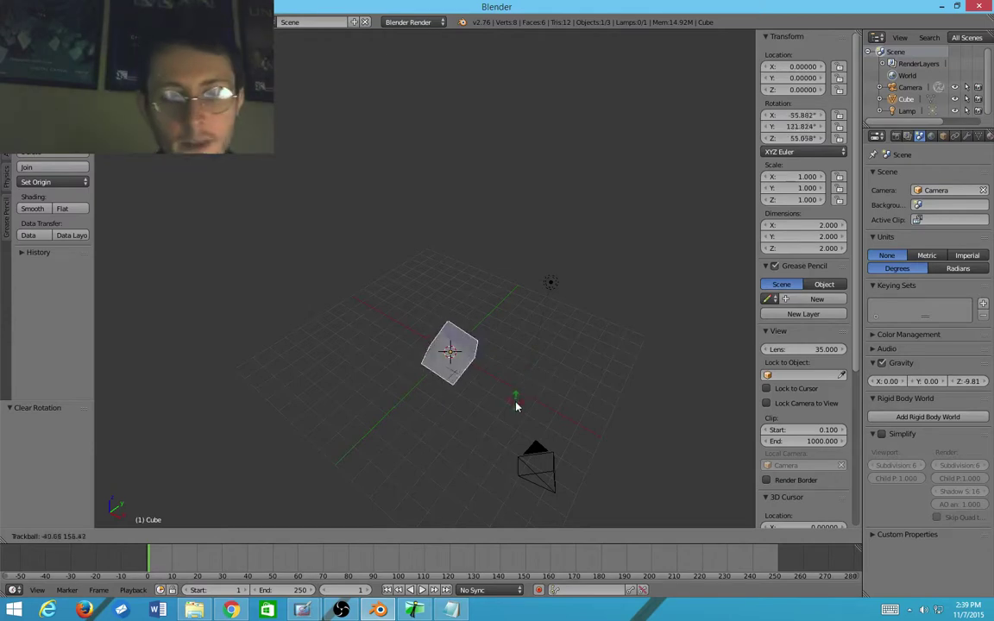
left_click(513, 388)
Step: Apply a second trackball rotation of about -24.6° and 10.9° to the cube
middle_click_drag(512, 389, 571, 413)
scroll(509, 470, "up", 2)
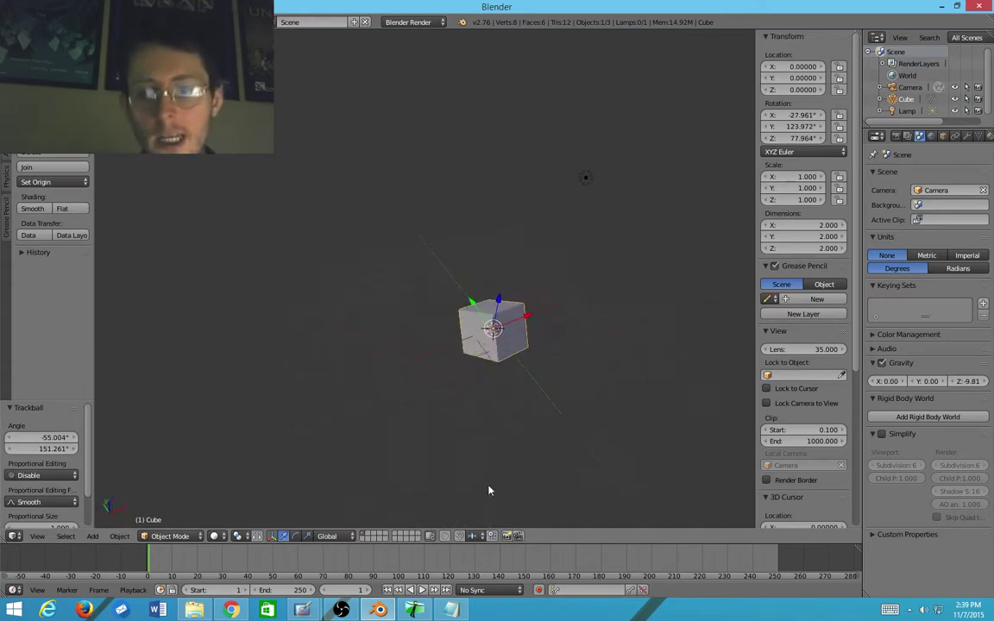
key("r")
key("r")
left_click(523, 378)
Step: Rotate the cube freely about its local Z axis
middle_click_drag(524, 372, 424, 312)
scroll(457, 365, "down", 2)
scroll(457, 366, "up", 2)
key("r")
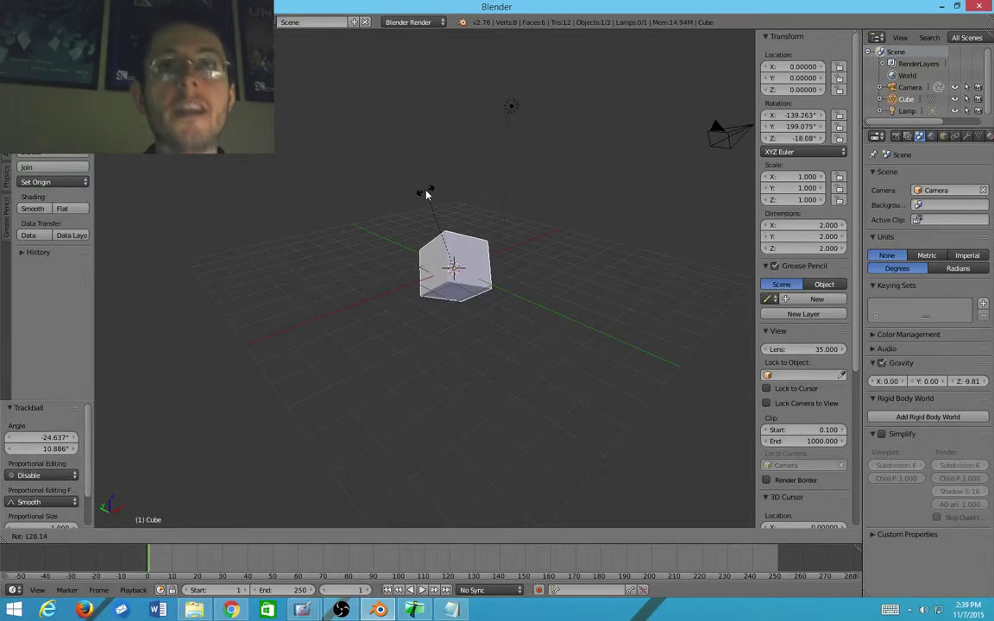
key("z")
key("z")
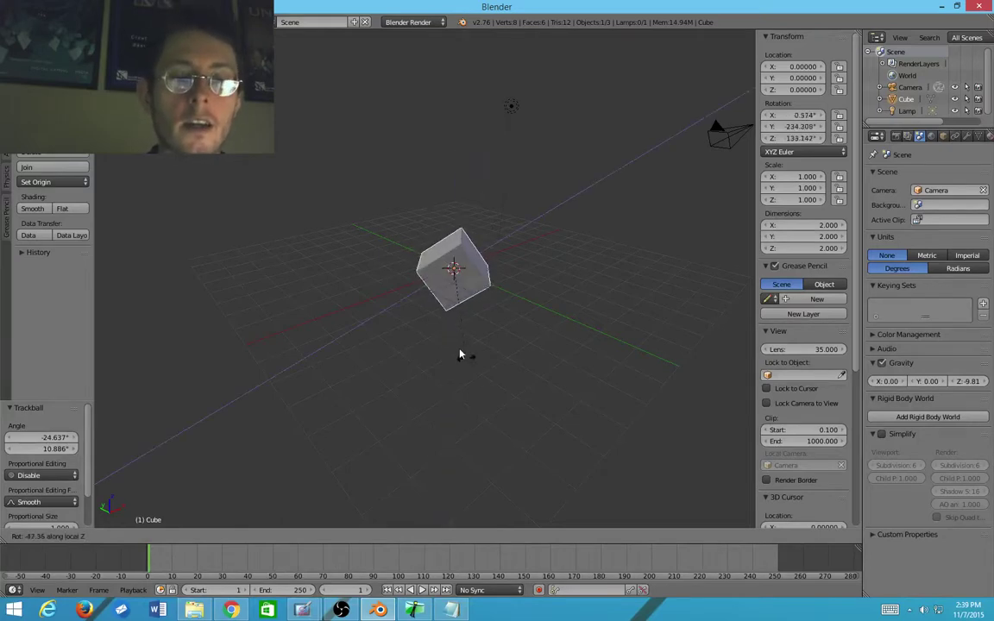
left_click(464, 355)
Step: Rotate the cube by about 1081.5° around its local Z axis, switching from the global Z constraint
middle_click_drag(457, 349, 367, 302)
key("r")
key("z")
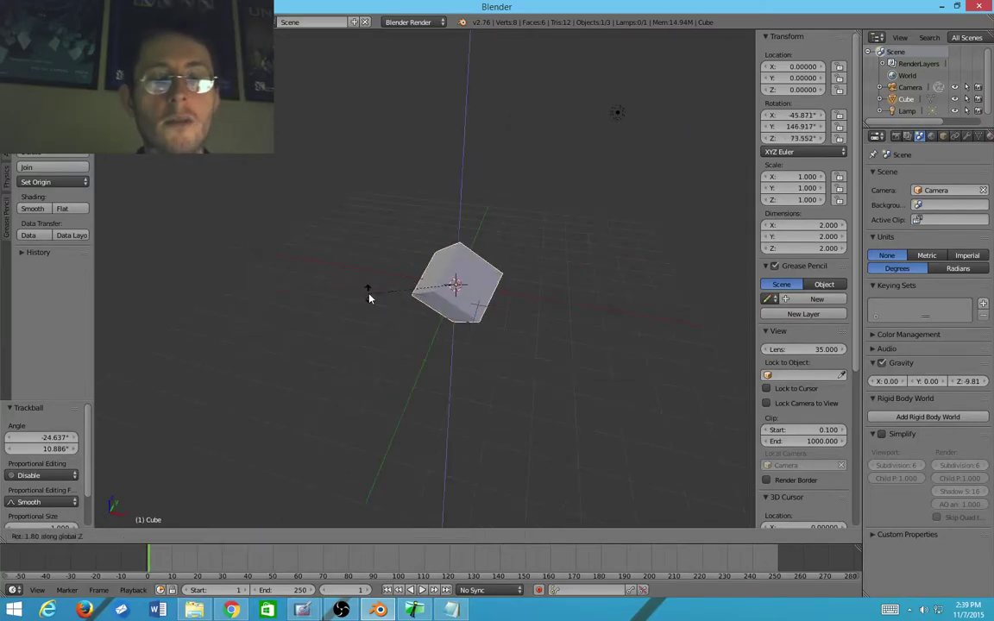
key("z")
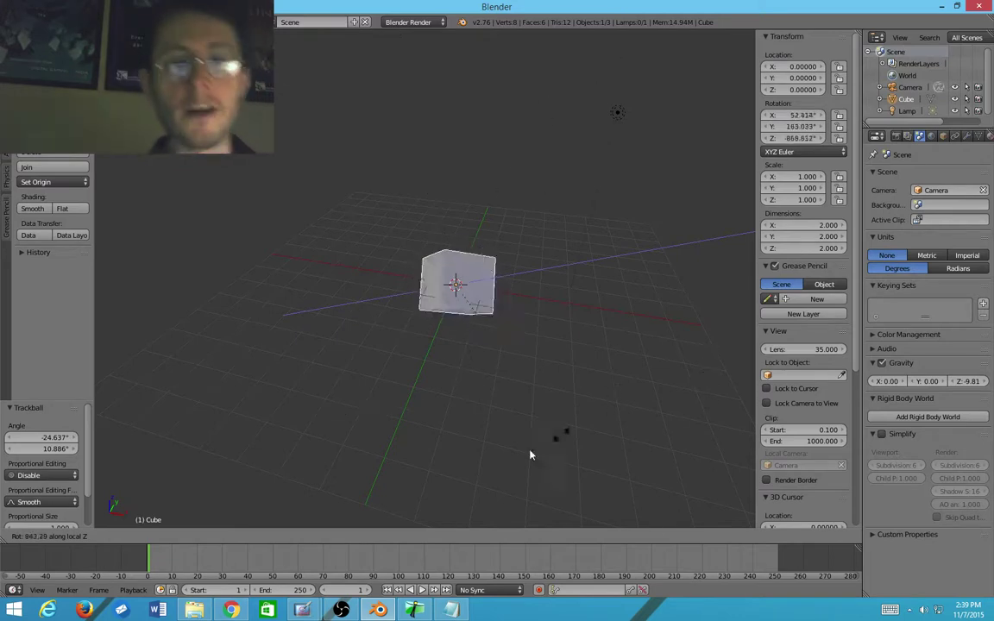
left_click(340, 308)
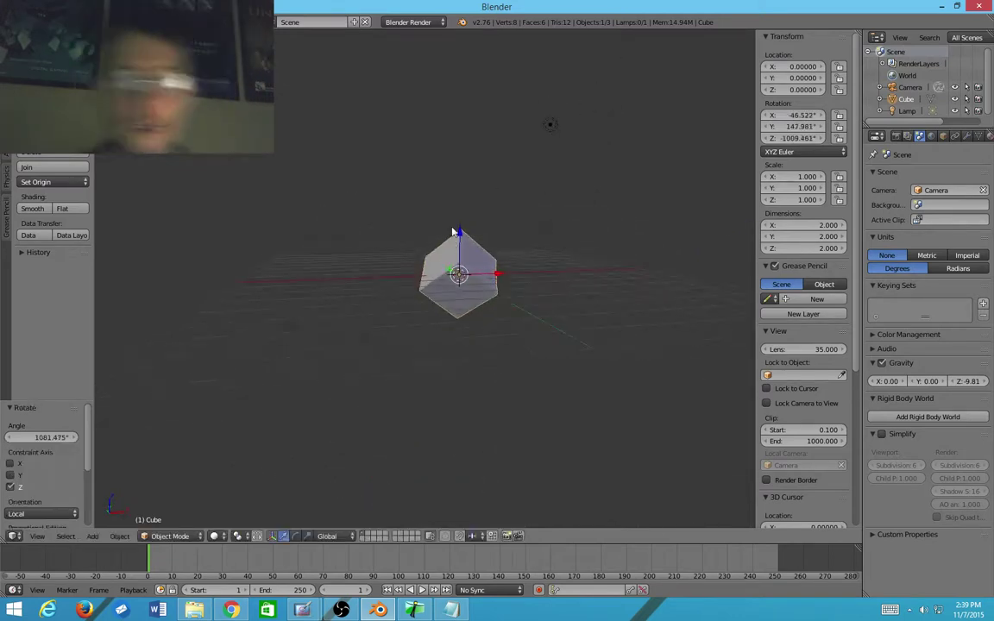
Step: Move the cube freely along its local X axis
key("g")
key("x")
key("x")
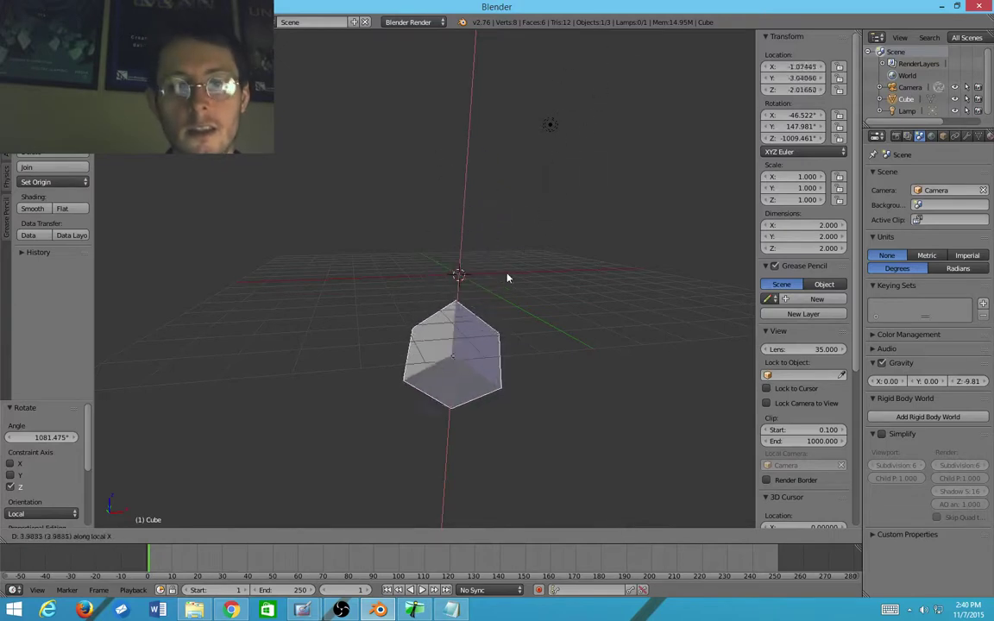
left_click(557, 113)
Step: Clear the cube's location and rotation
middle_click_drag(557, 113, 468, 244)
key("alt+g")
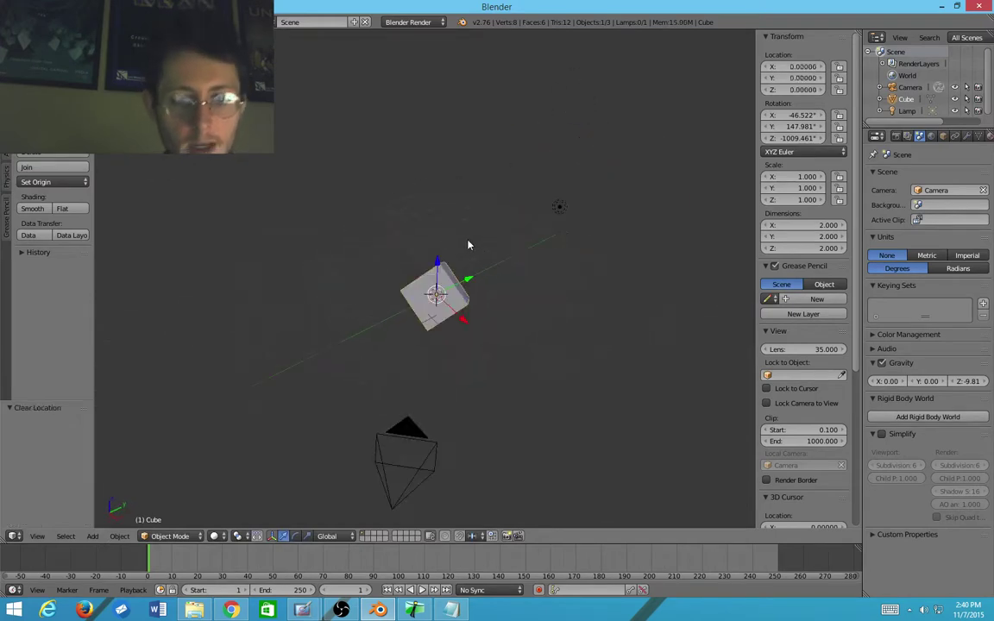
key("alt+r")
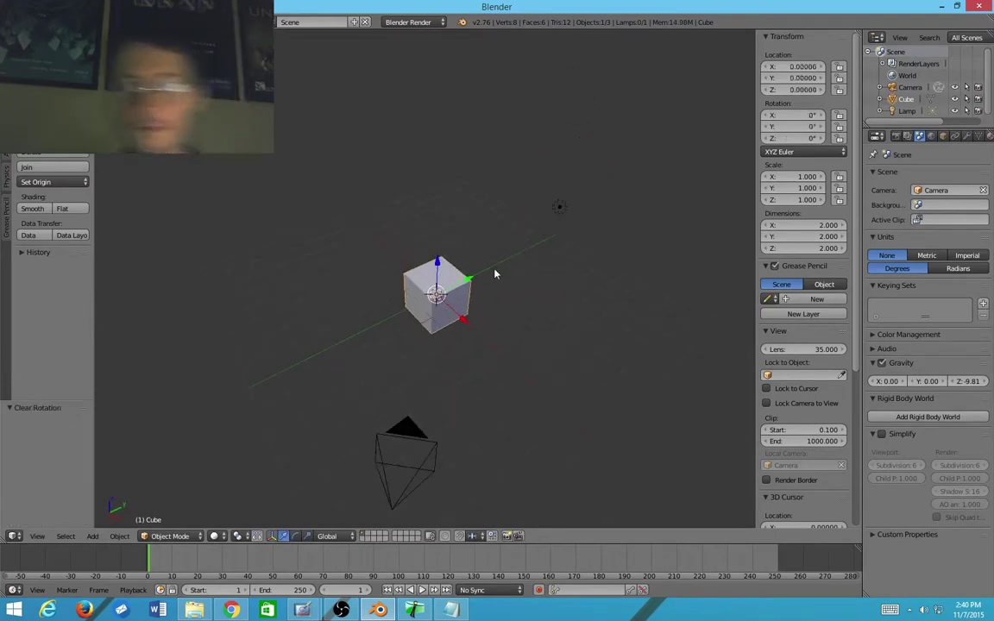
Step: Try scaling the cube uniformly twice, cancelling each attempt, and clear its scale
middle_click_drag(464, 248, 552, 263)
key("s")
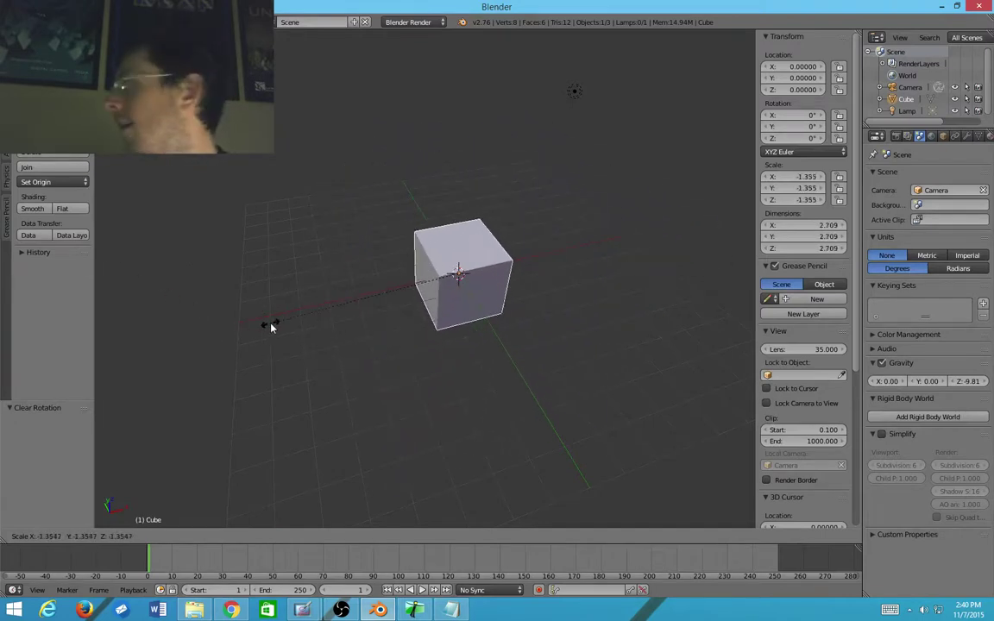
right_click(411, 328)
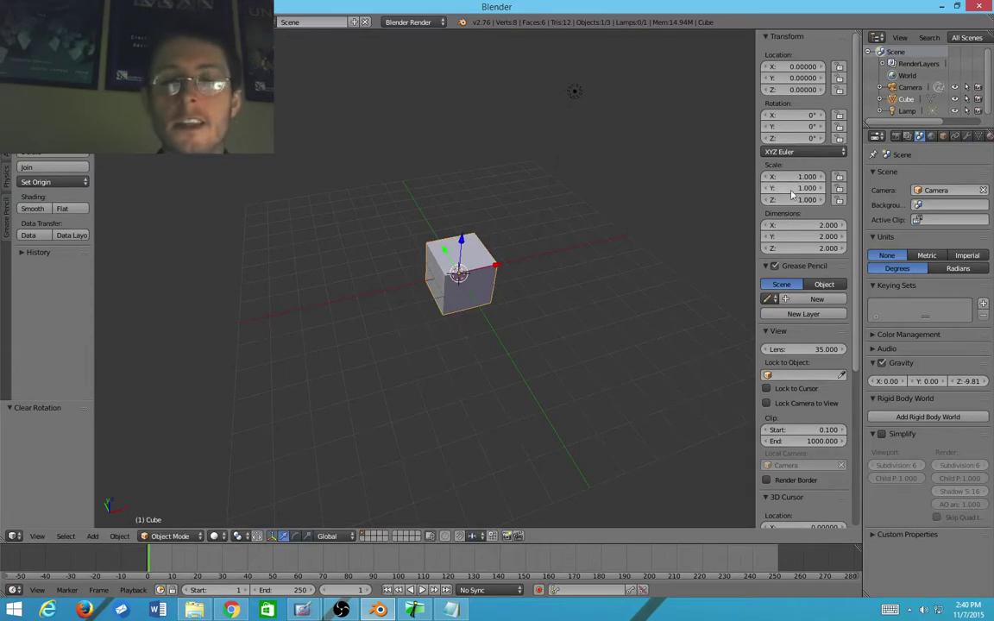
key("s")
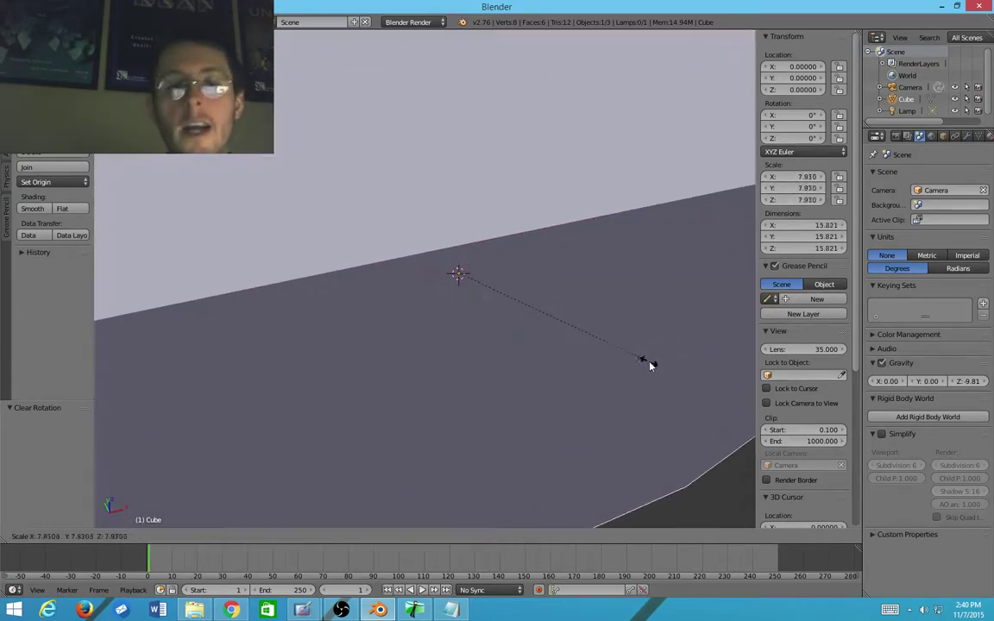
right_click(570, 321)
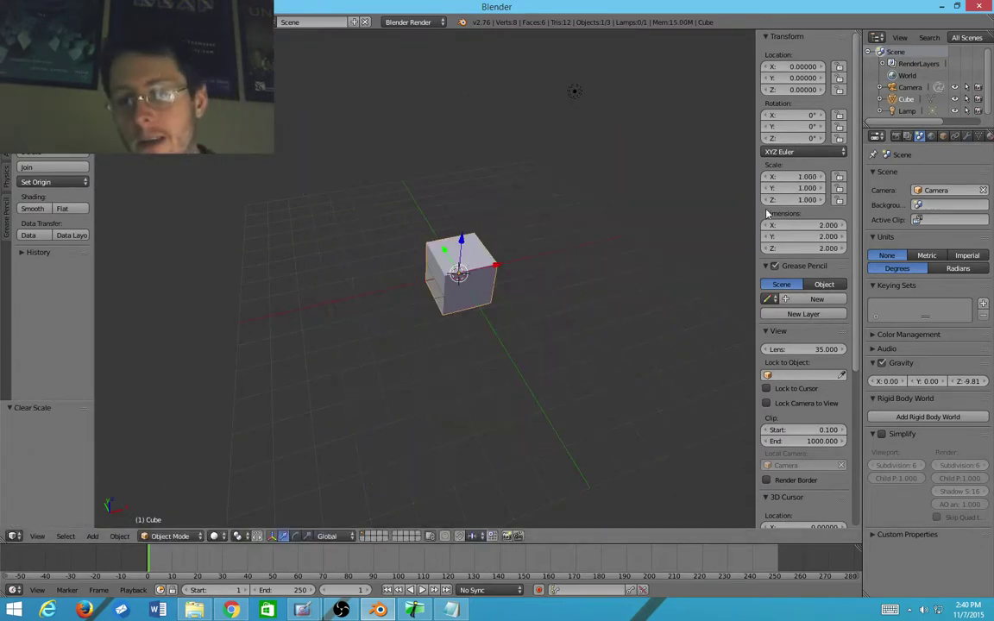
Step: Try stretching the cube along the global Z axis to about 2.9 times its height and cancel
middle_click_drag(354, 318, 545, 298)
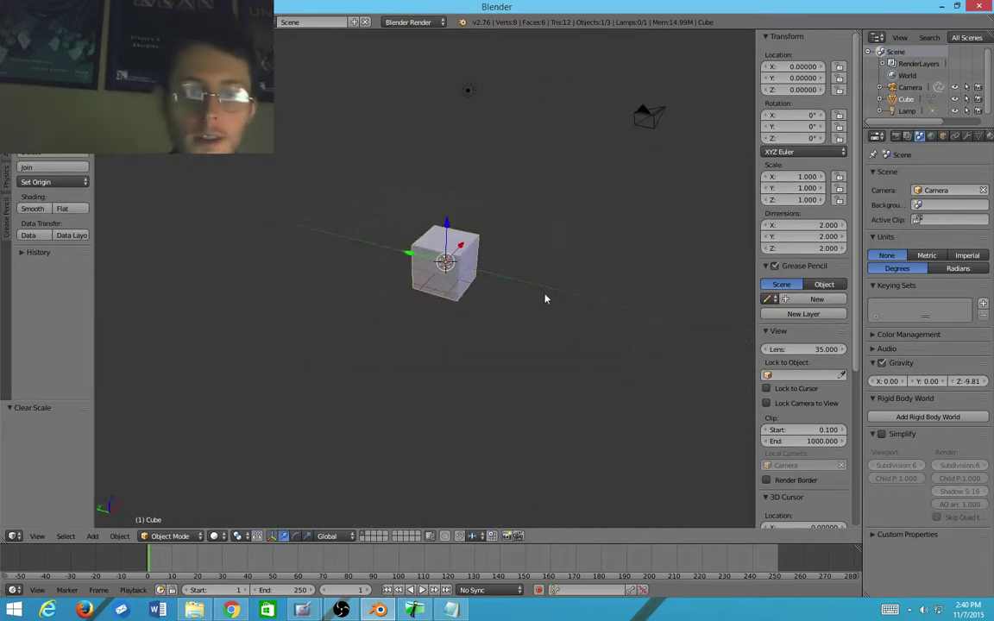
scroll(544, 296, "up", 2)
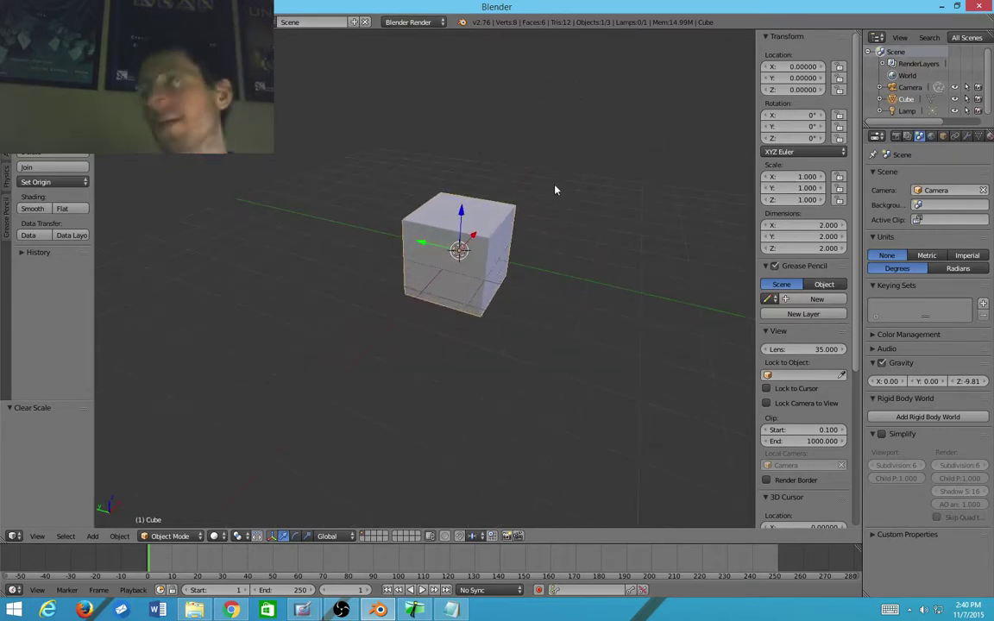
key("s")
key("z")
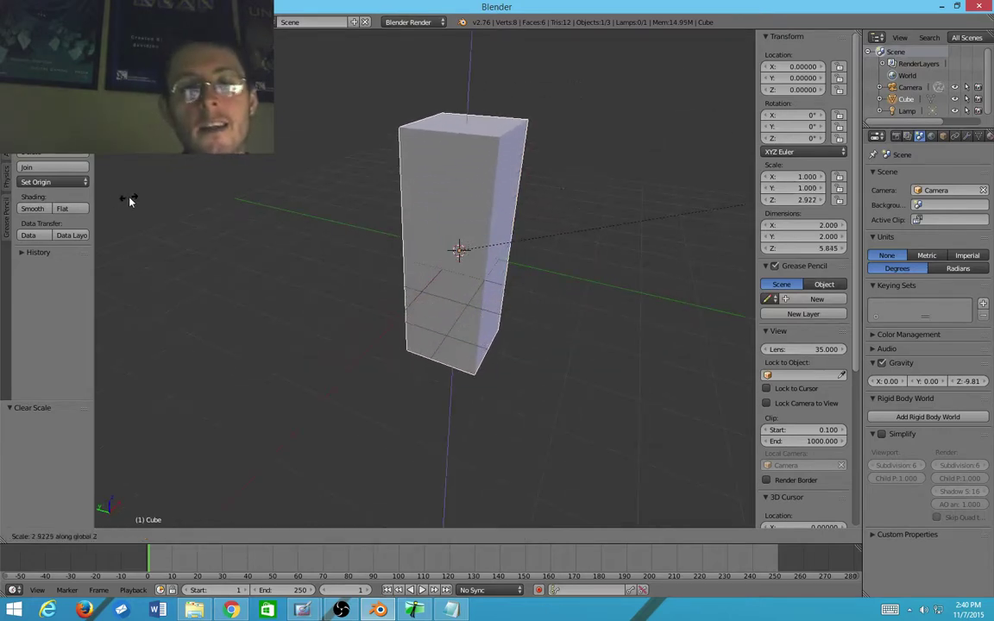
key("Escape")
Step: Try moving the cube in the XY plane with the global Z axis locked and cancel
scroll(295, 177, "down", 4)
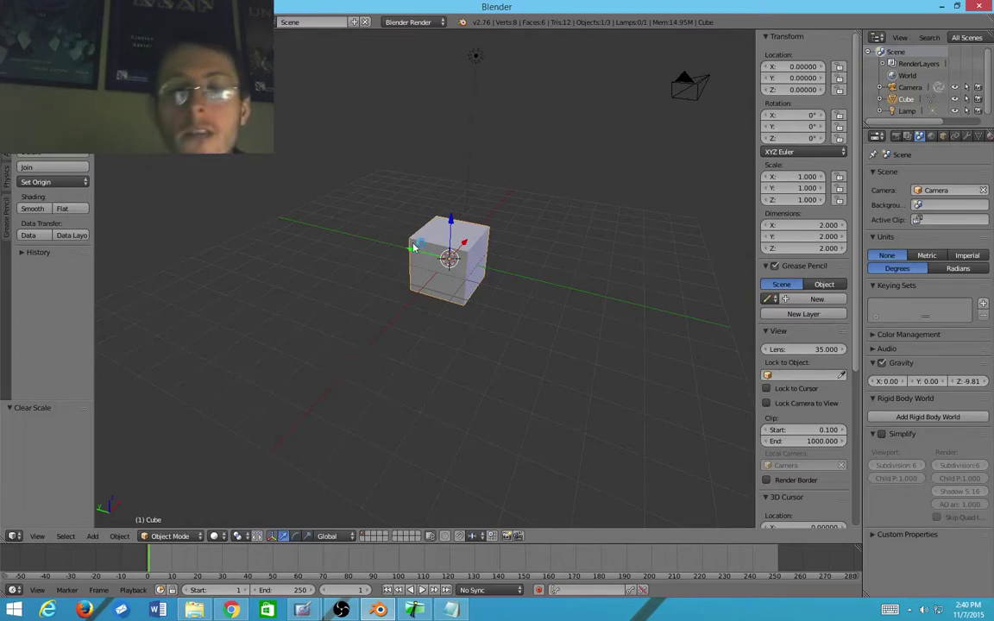
key("g")
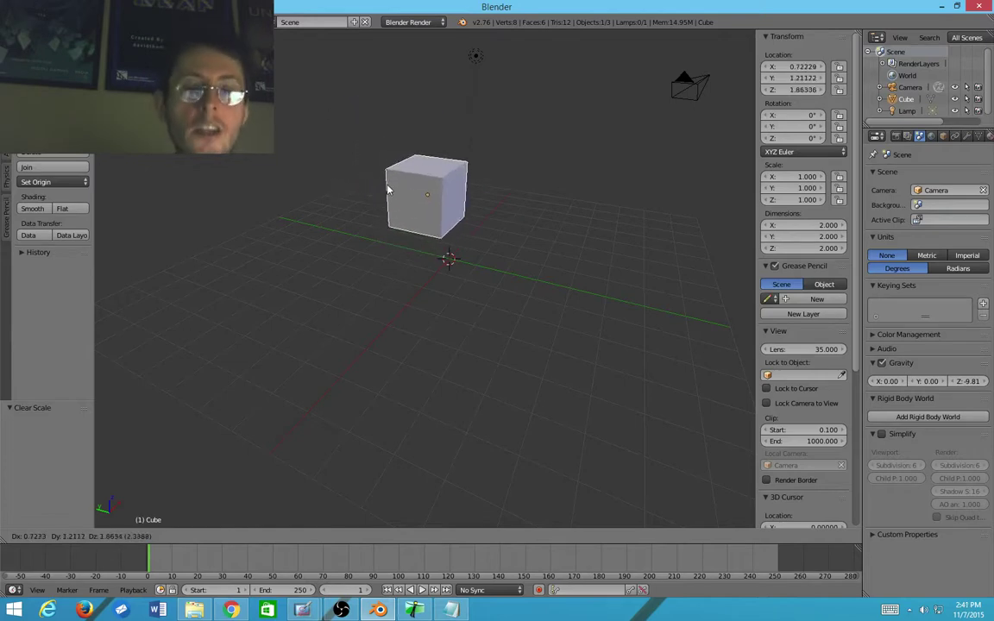
key("shift+z")
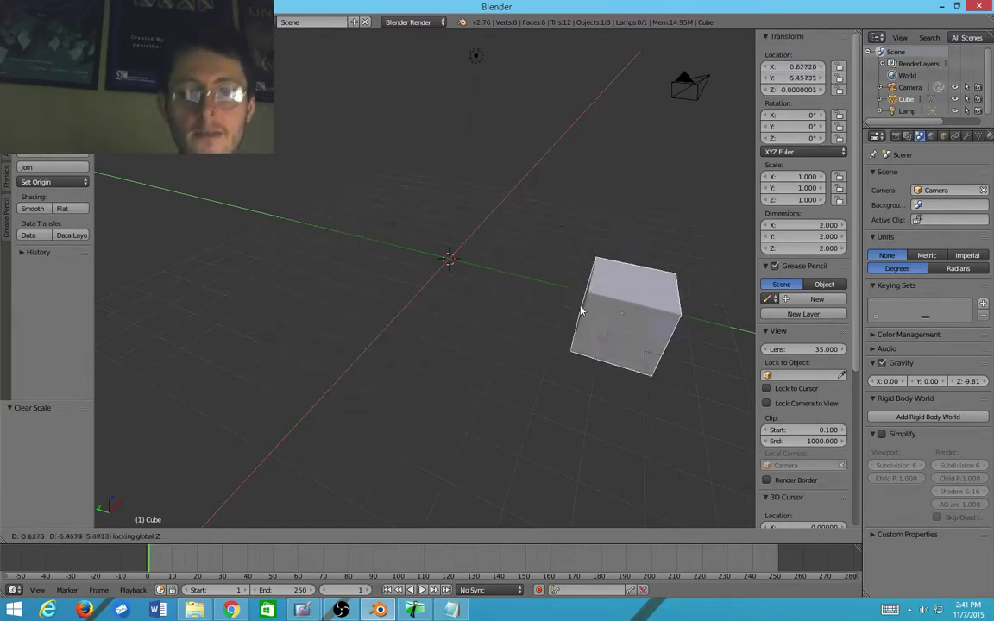
key("Escape")
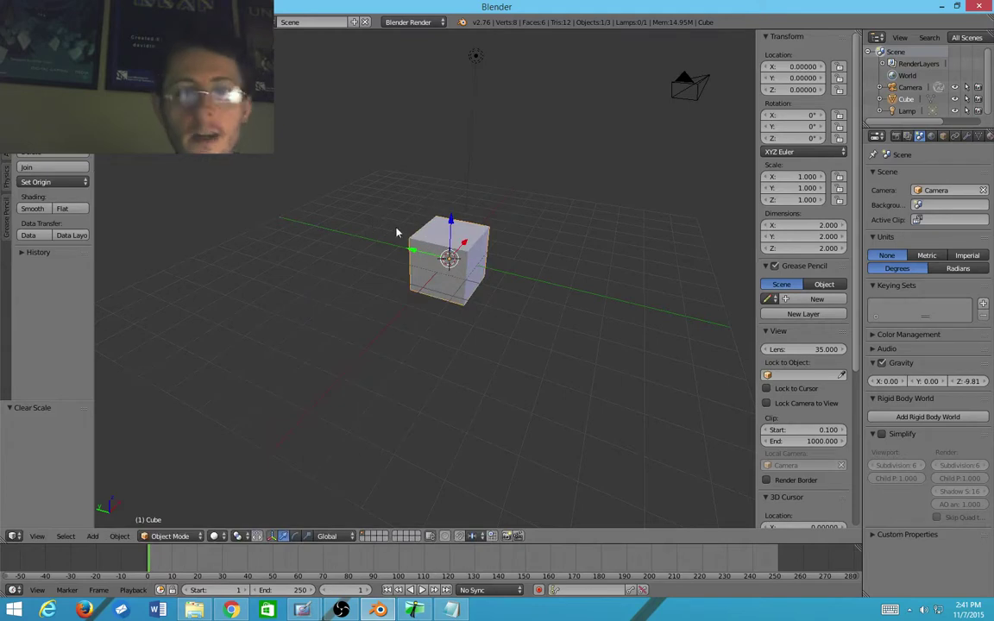
Step: Scale the cube by about 3.206 in X and Y with the global Z axis locked, and clear its scale
key("s")
key("shift+z")
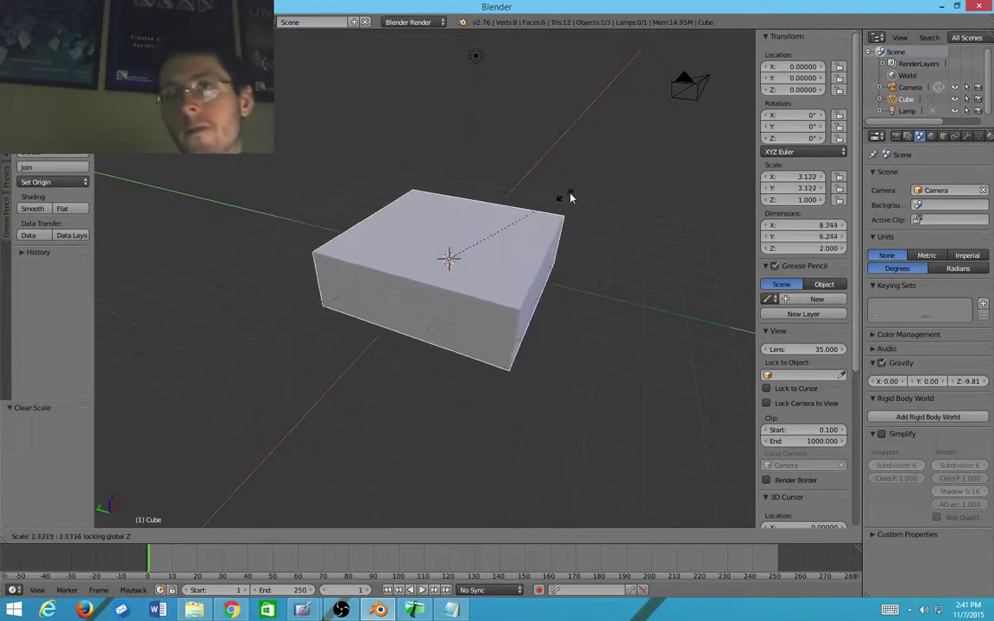
key("Escape")
key("s")
key("shift+z")
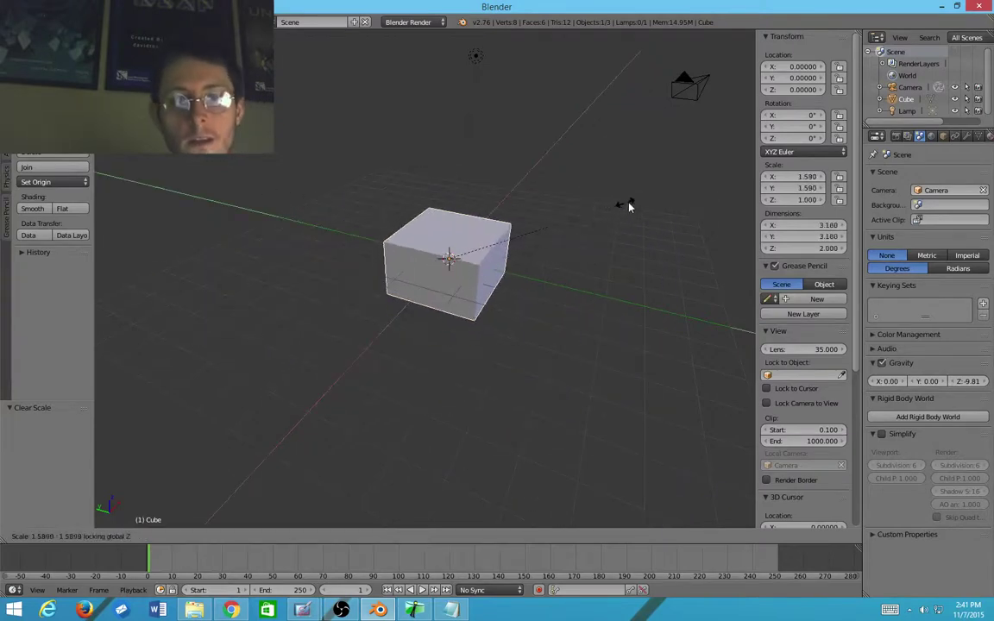
left_click(107, 221)
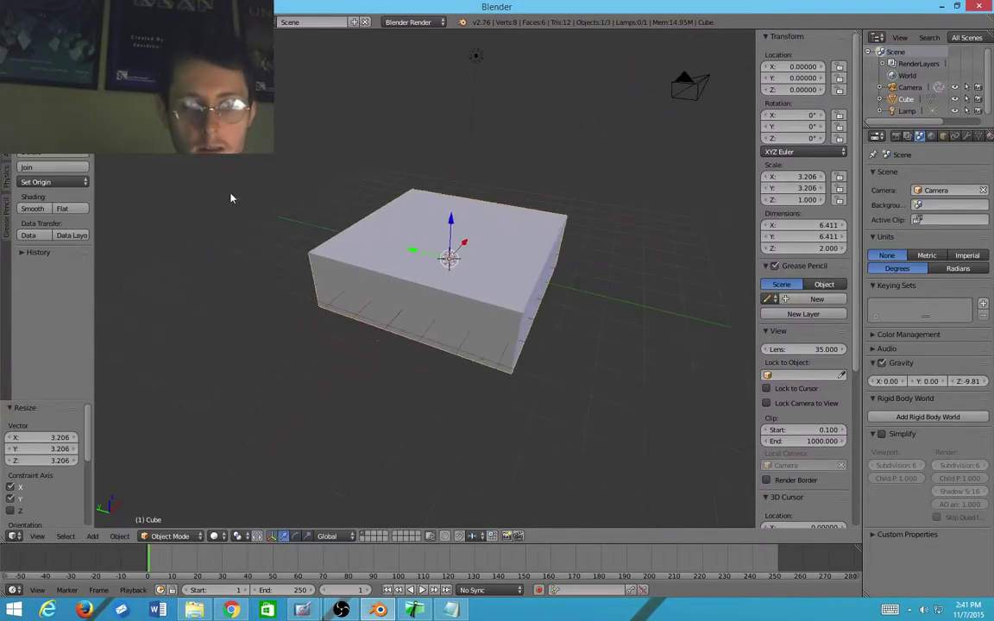
middle_click_drag(336, 202, 308, 218)
scroll(361, 222, "up", 1)
scroll(361, 222, "down", 4)
key("alt+s")
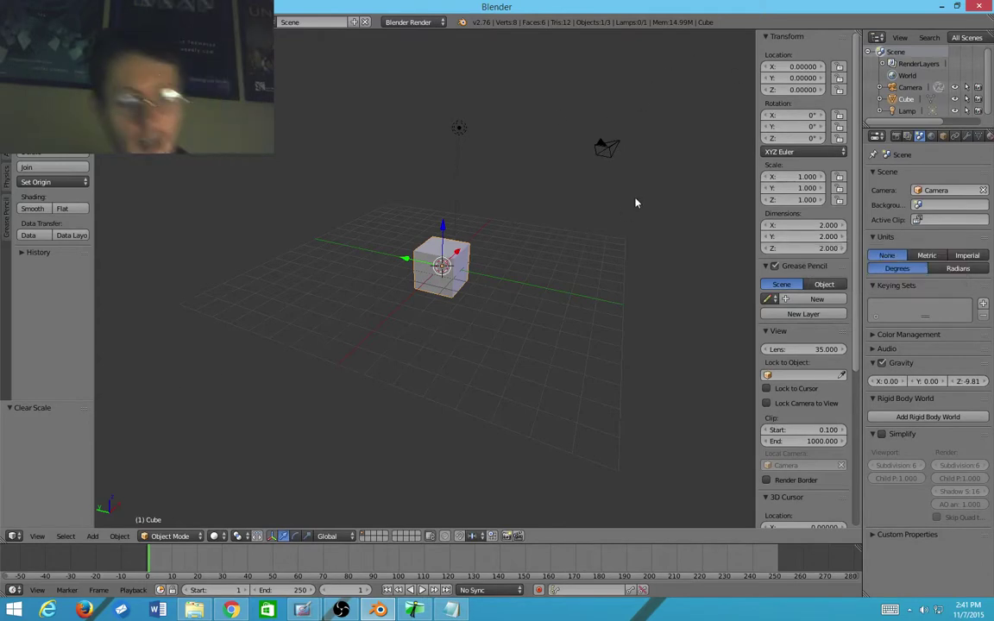
Step: Reload the start-up file to reset the scene to its defaults
key("ctrl+n")
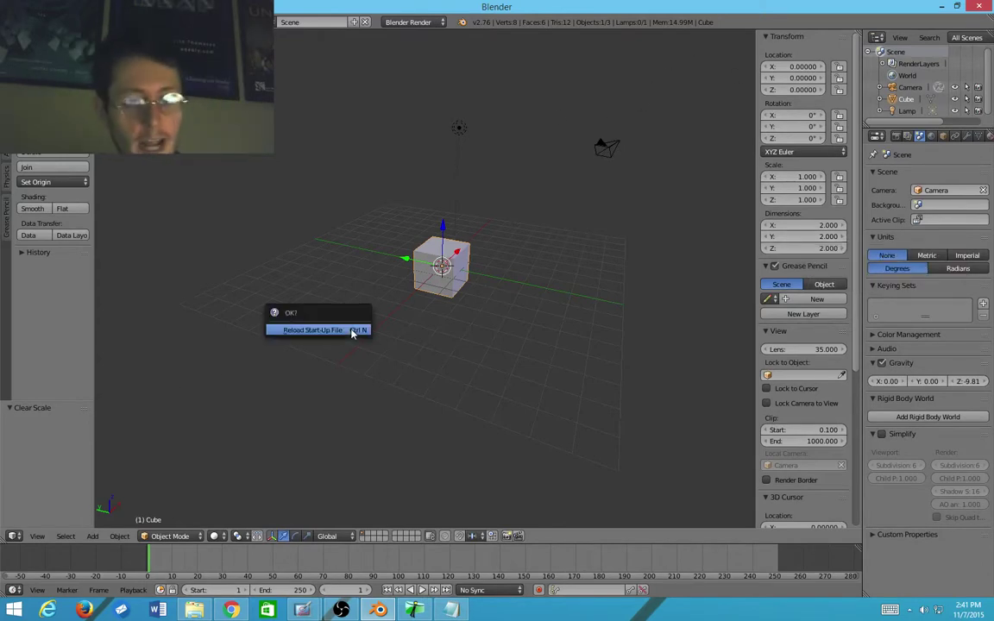
left_click(354, 333)
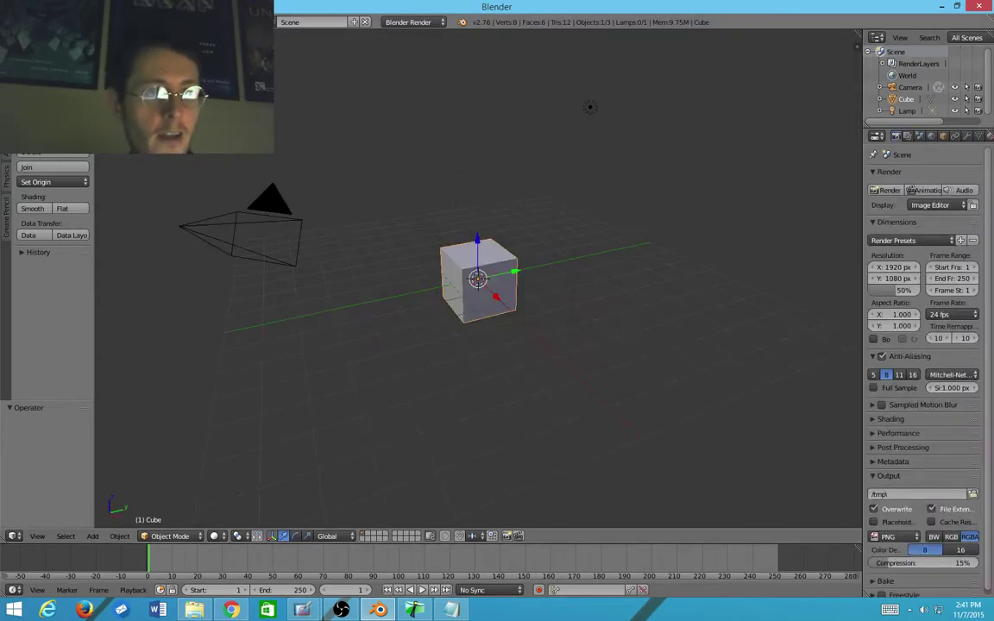
left_click(38, 21)
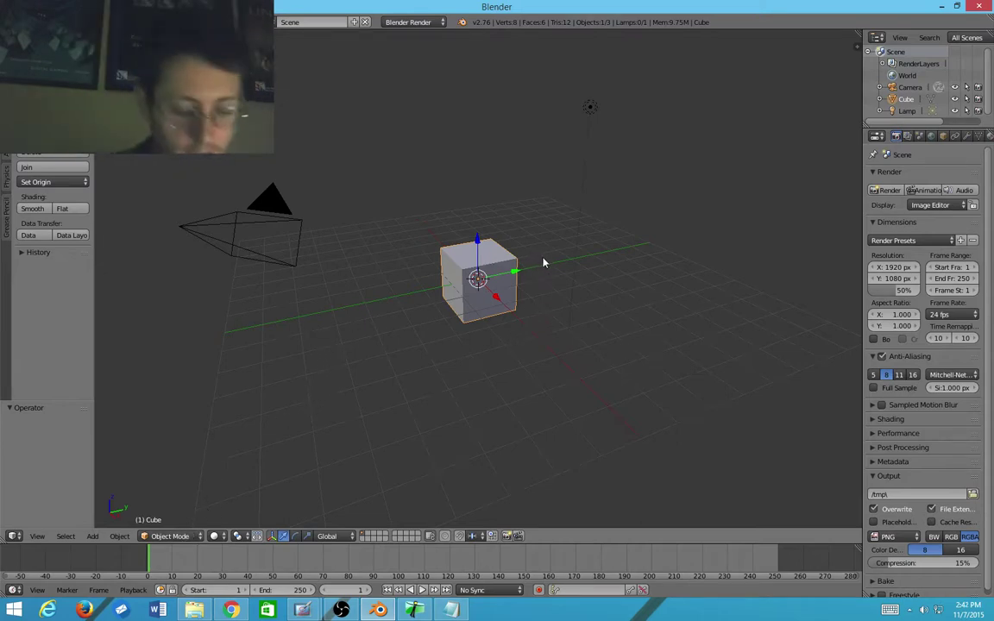
Step: Show the 3D view's properties and enable Matcap shading with the dark brown, teal-rimmed material
key("n")
scroll(735, 315, "down", 4)
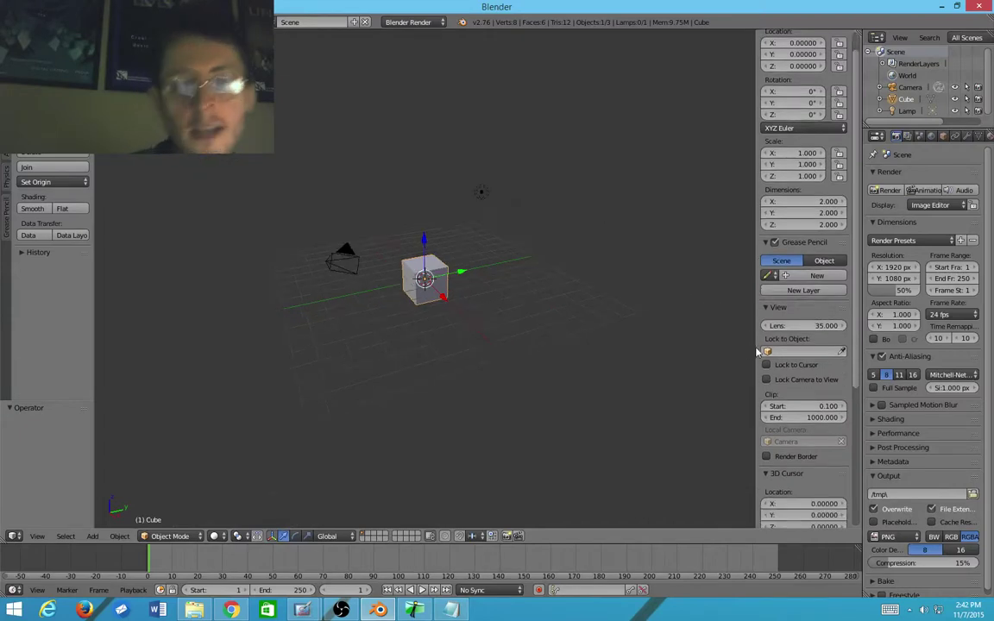
scroll(811, 345, "down", 7)
scroll(815, 349, "down", 2)
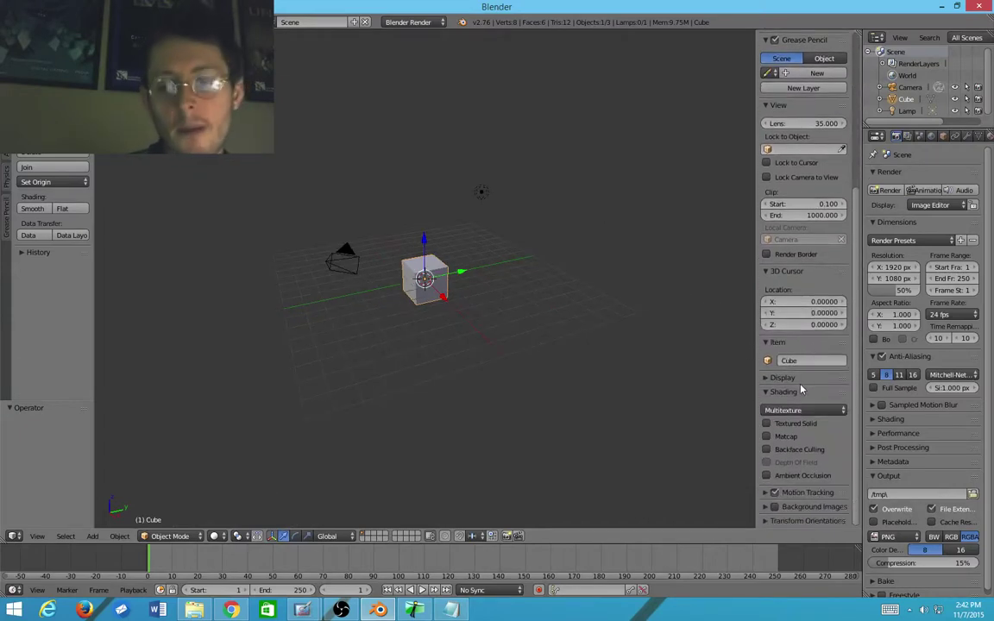
left_click(766, 437)
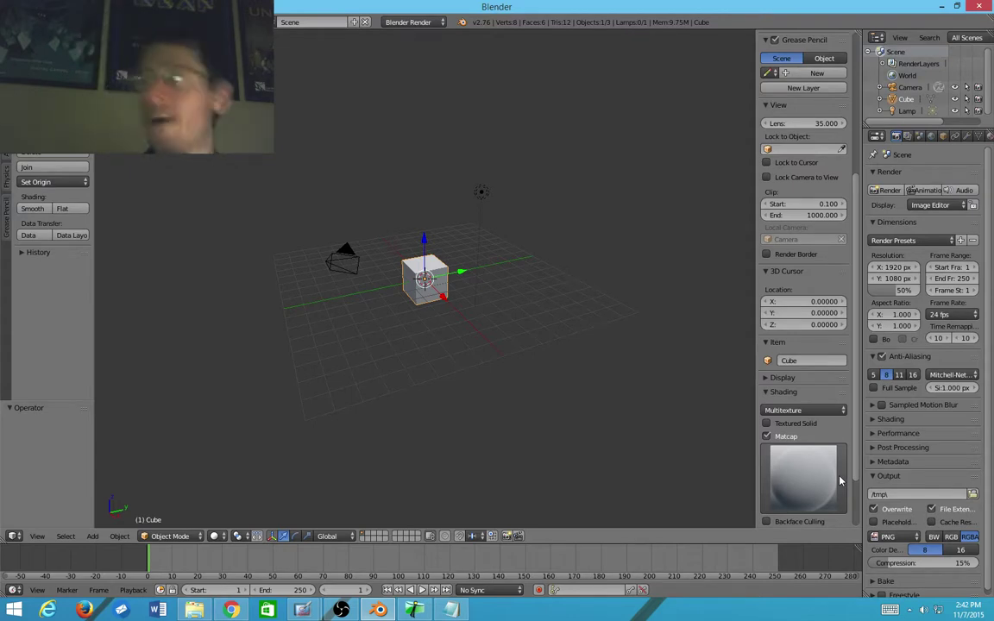
left_click(786, 482)
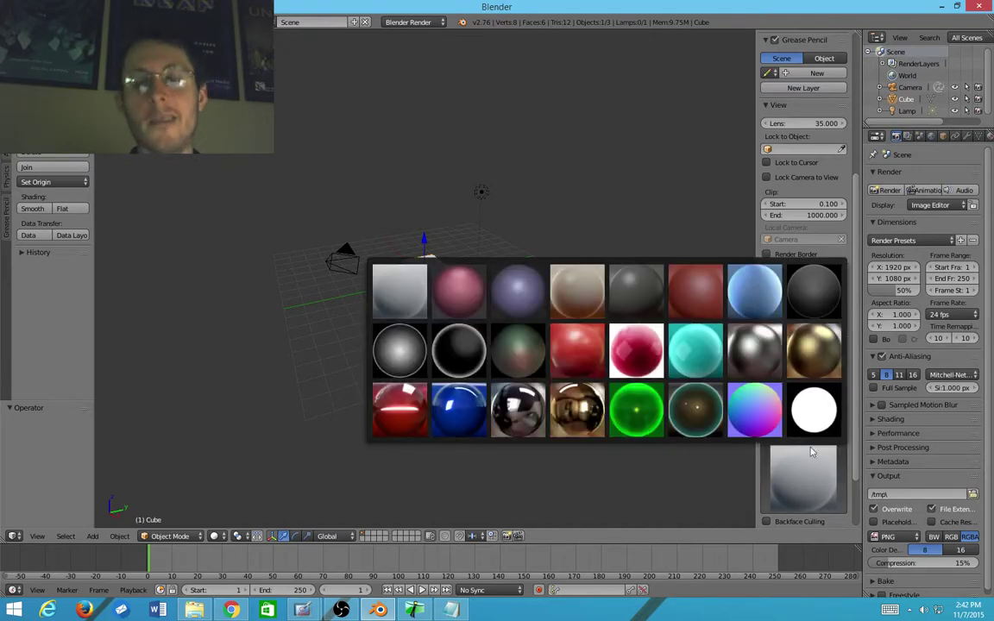
left_click(706, 426)
Step: Switch the cube to Sculpt Mode and hide the tool shelf
scroll(288, 366, "up", 6)
scroll(319, 346, "down", 2)
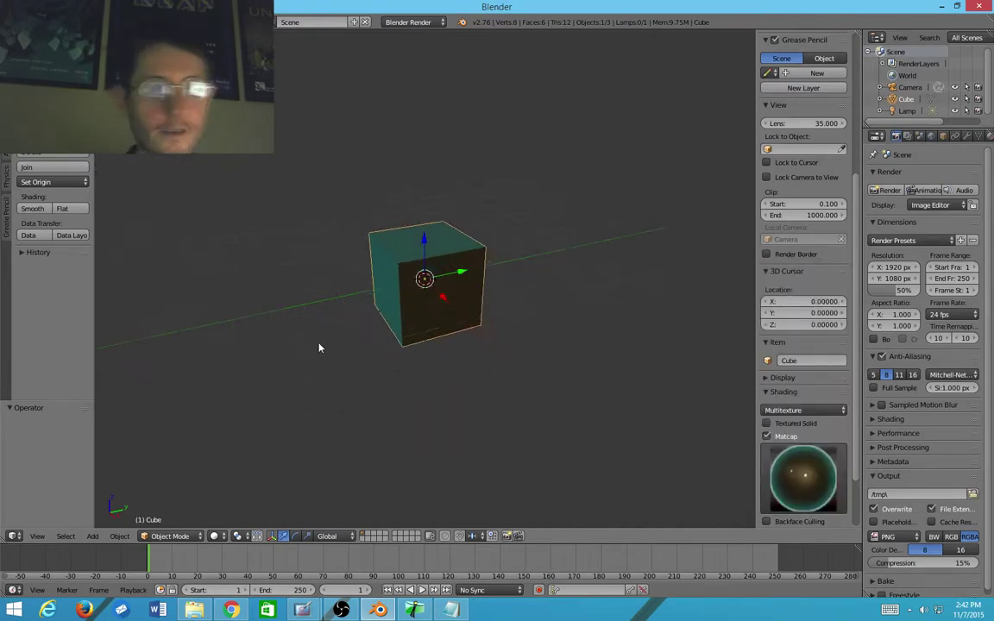
middle_click_drag(344, 344, 369, 335)
scroll(353, 380, "down", 2)
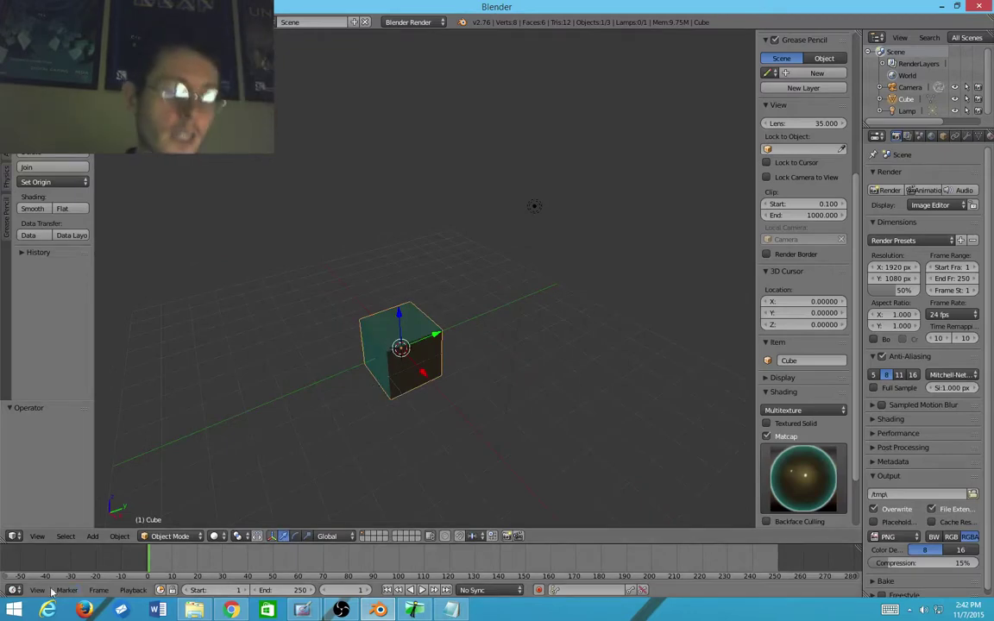
left_click(171, 537)
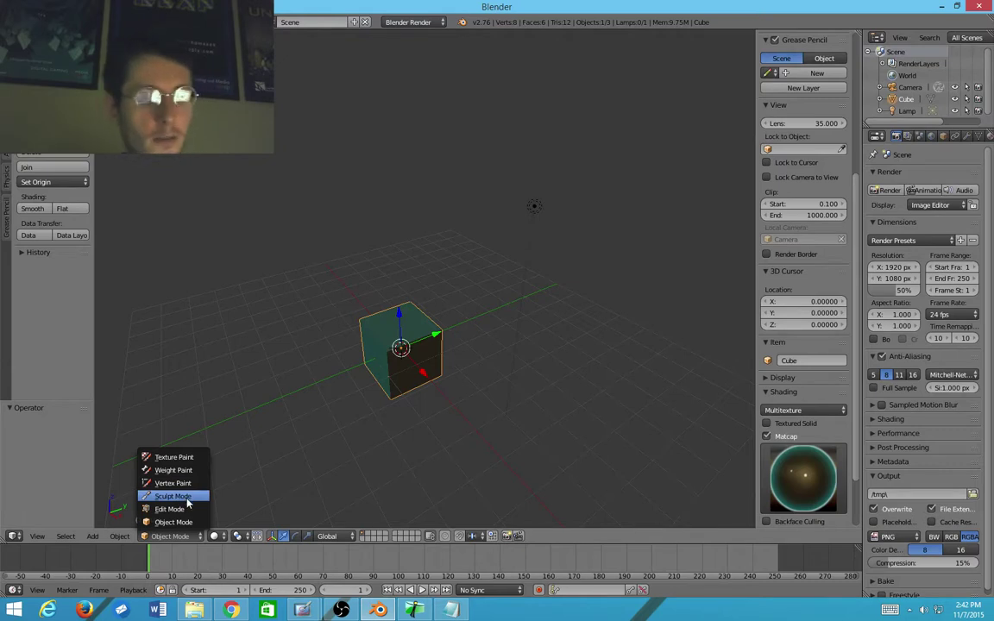
left_click(187, 498)
mouse_move(484, 484)
middle_mouse_down()
mouse_move(545, 462)
mouse_move(391, 394)
mouse_move(364, 406)
mouse_move(388, 401)
mouse_move(432, 450)
mouse_move(530, 380)
mouse_move(489, 393)
mouse_move(348, 509)
middle_mouse_up()
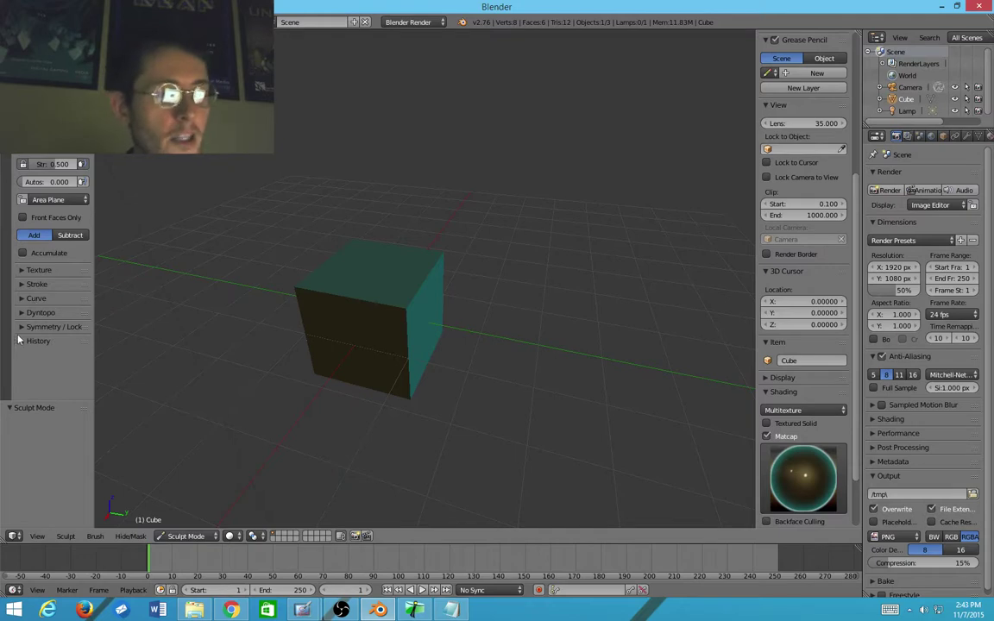
key("t")
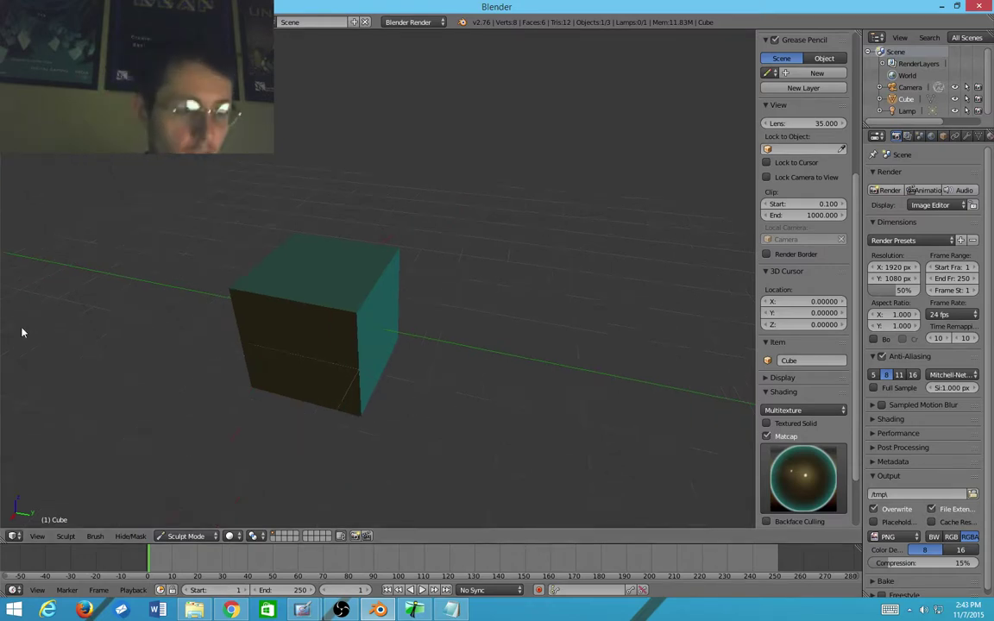
Step: Toggle the sculpt tool shelf off and on, leaving it shown
key("t")
key("t")
key("t")
key("t")
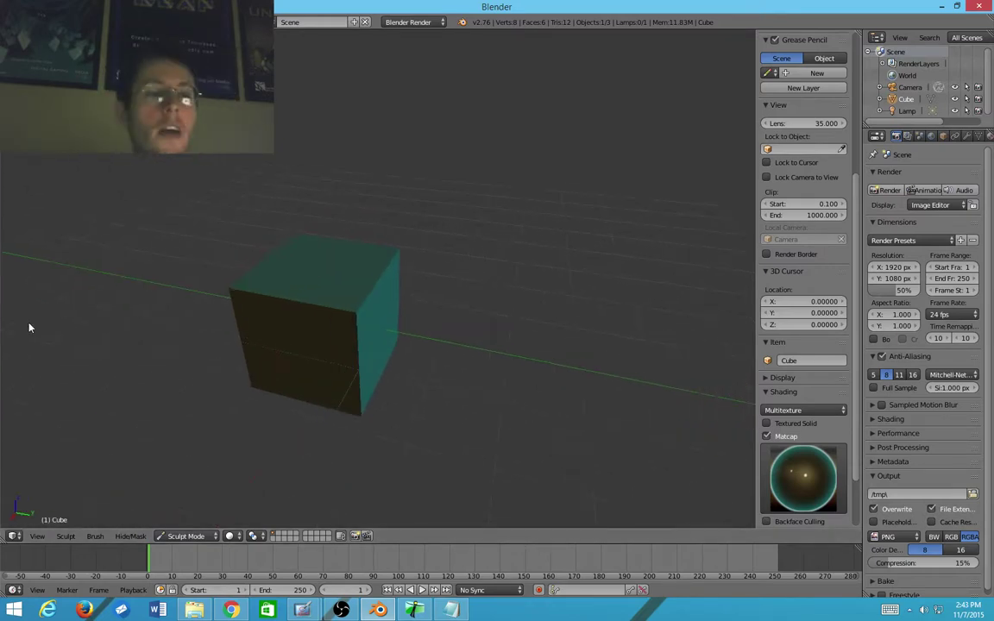
key("t")
key("t")
key("t")
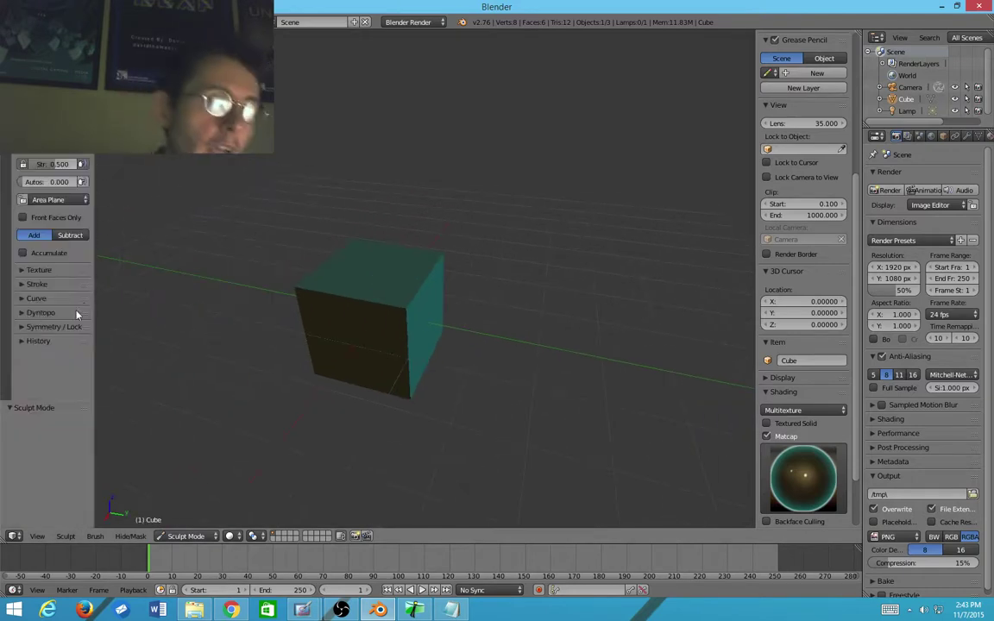
Step: Expand the Symmetry / Lock and Dyntopo settings and enable Dyntopo for the cube
left_click(24, 327)
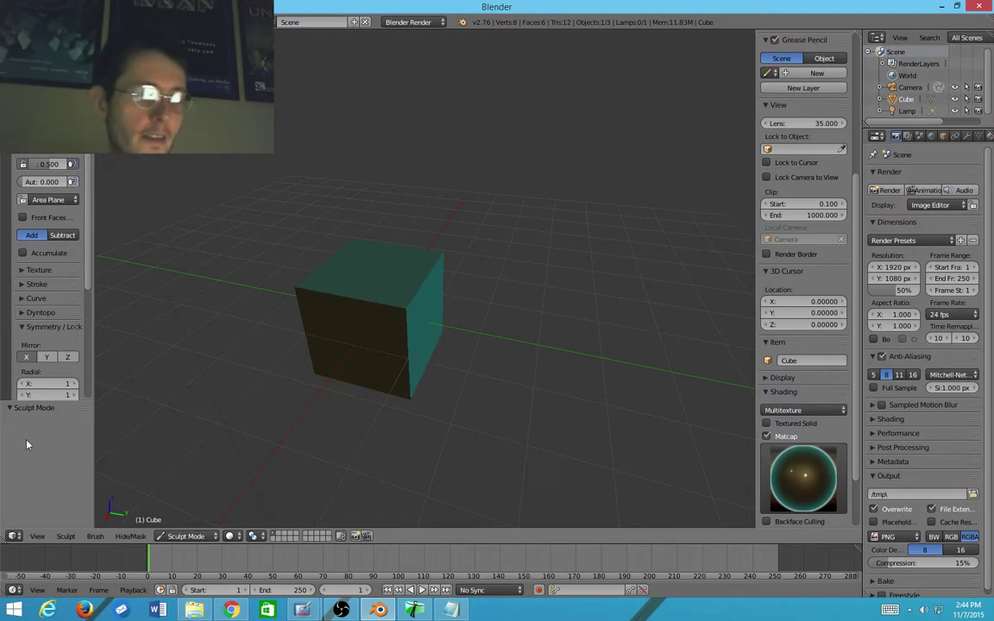
left_click(21, 313)
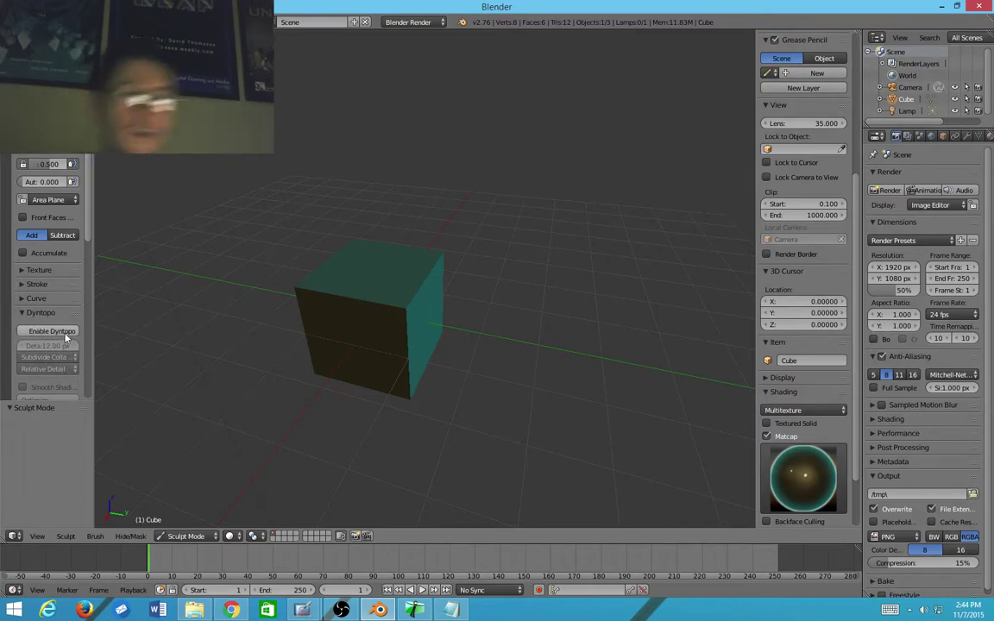
left_click(52, 332)
Step: Sculpt freehand Add strokes across the cube's top edge and side faces with the current brush
scroll(483, 313, "down", 2)
scroll(533, 341, "up", 2)
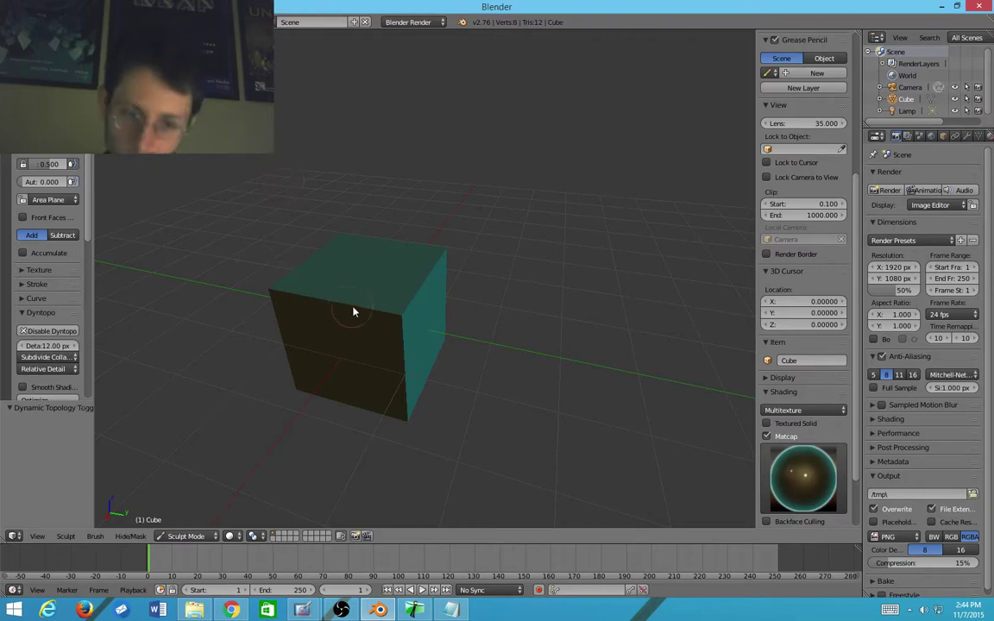
scroll(393, 332, "down", 2)
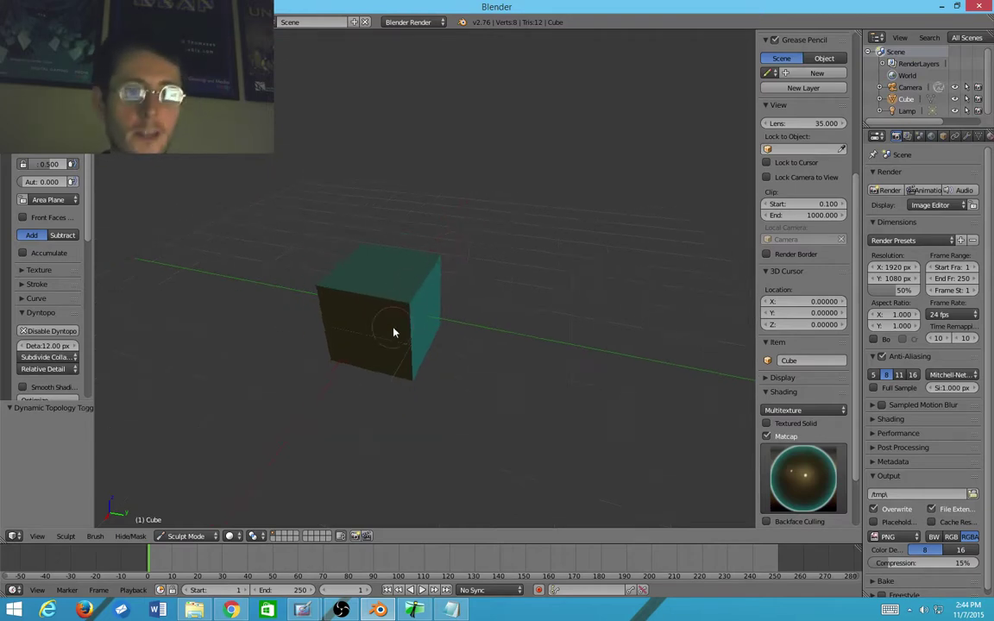
left_click_drag(479, 315, 385, 275)
left_click_drag(408, 318, 377, 328)
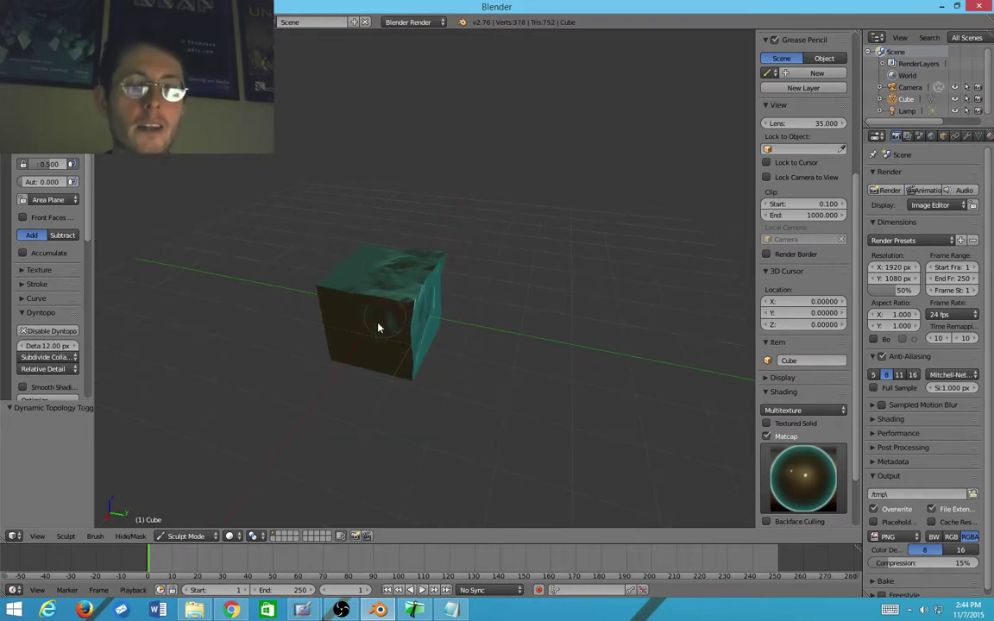
middle_click_drag(416, 345, 383, 307)
middle_click_drag(453, 306, 381, 312)
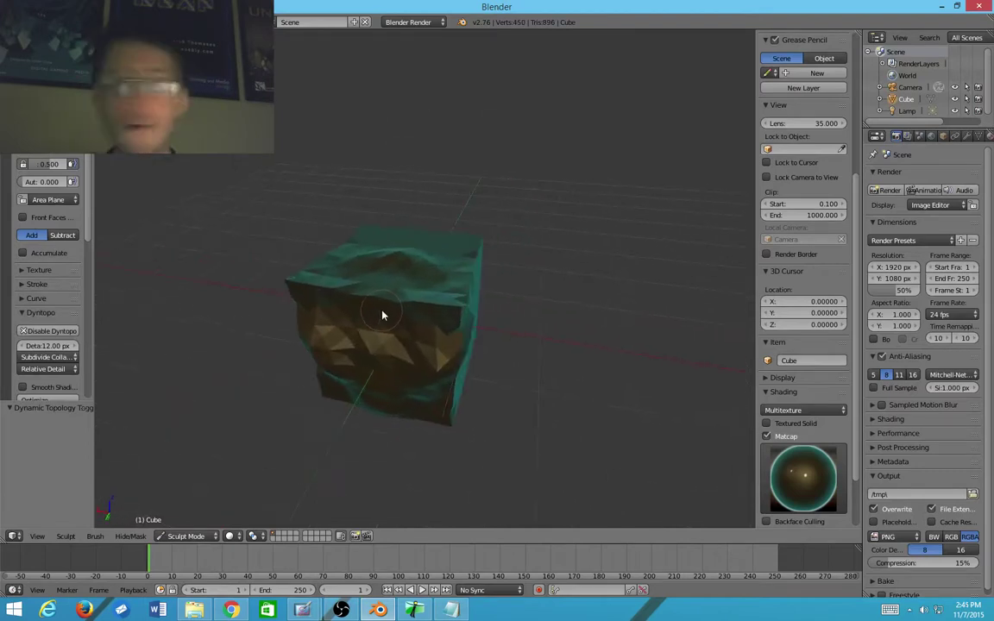
mouse_move(381, 312)
left_mouse_down()
mouse_move(435, 350)
mouse_move(395, 346)
mouse_move(428, 344)
mouse_move(407, 392)
mouse_move(377, 385)
left_mouse_up()
Step: Sculpt an Add stroke at close range over the cube's upper front edge to create finer topology there
scroll(396, 367, "up", 6)
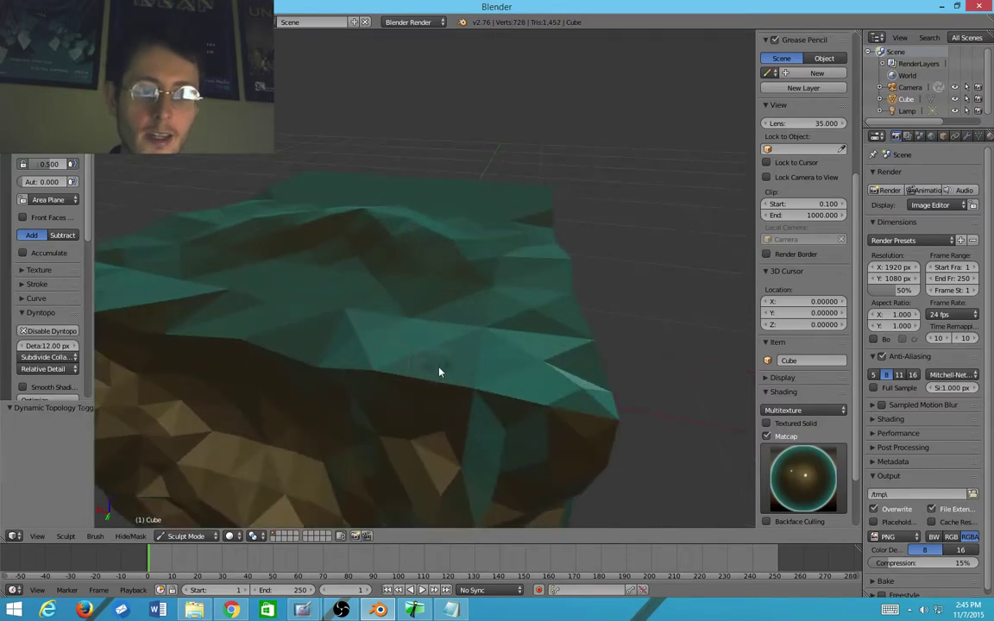
left_click_drag(440, 373, 431, 416)
scroll(435, 391, "down", 6)
scroll(427, 409, "down", 3)
Step: Sculpt Add strokes over the cube's underside and across its upper front face
mouse_move(427, 409)
middle_mouse_down()
mouse_move(375, 358)
mouse_move(378, 309)
mouse_move(435, 346)
mouse_move(472, 297)
middle_mouse_up()
scroll(435, 346, "up", 4)
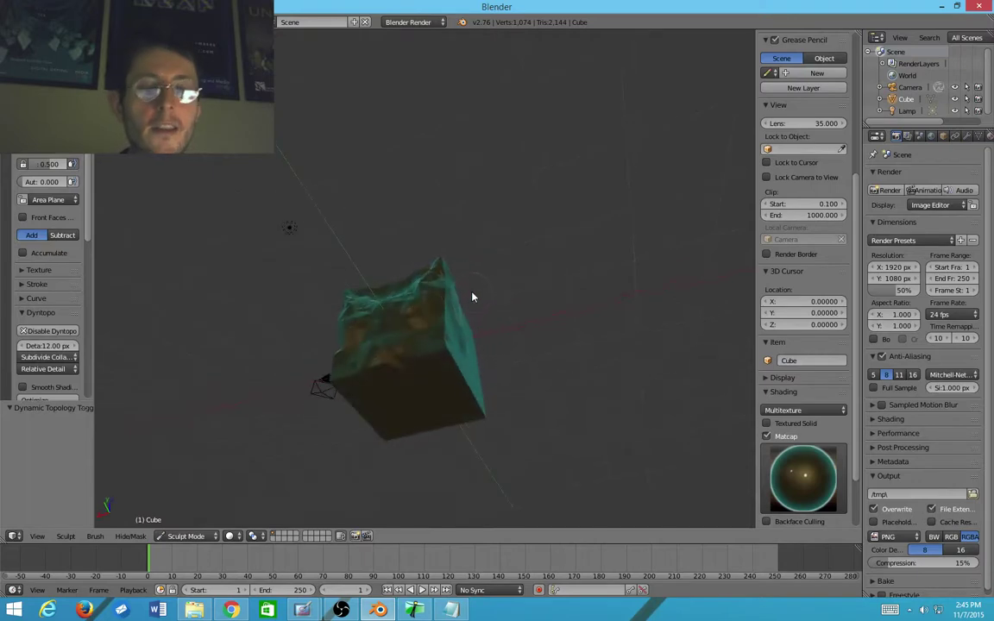
mouse_move(378, 396)
left_mouse_down()
mouse_move(415, 400)
mouse_move(382, 401)
left_mouse_up()
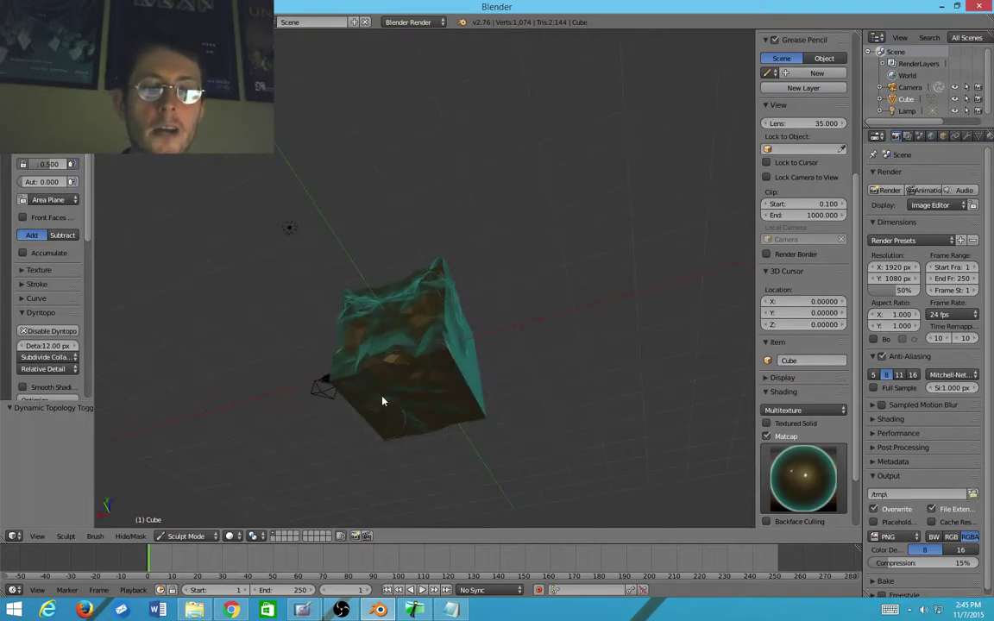
middle_click_drag(427, 378, 438, 411)
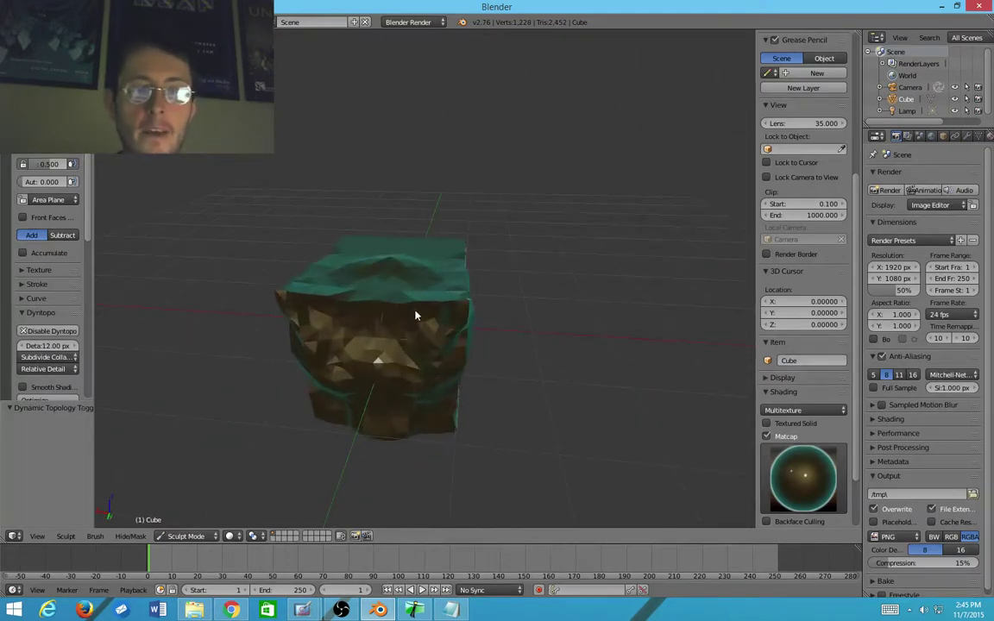
mouse_move(415, 316)
left_mouse_down()
mouse_move(370, 324)
mouse_move(336, 302)
mouse_move(370, 324)
left_mouse_up()
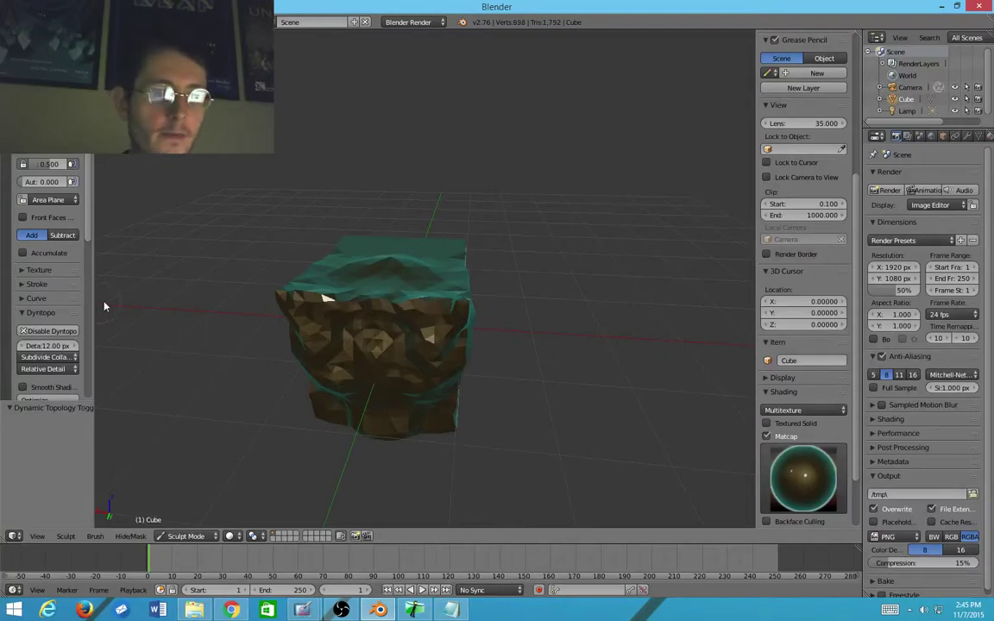
Step: Enable Smooth Shading in the Dyntopo settings and inspect the sculpted cube from several angles
scroll(279, 357, "down", 3)
mouse_move(278, 356)
middle_mouse_down()
mouse_move(371, 426)
mouse_move(404, 349)
mouse_move(500, 363)
mouse_move(388, 362)
mouse_move(435, 362)
mouse_move(481, 326)
mouse_move(618, 322)
mouse_move(639, 286)
mouse_move(630, 287)
middle_mouse_up()
scroll(450, 331, "up", 3)
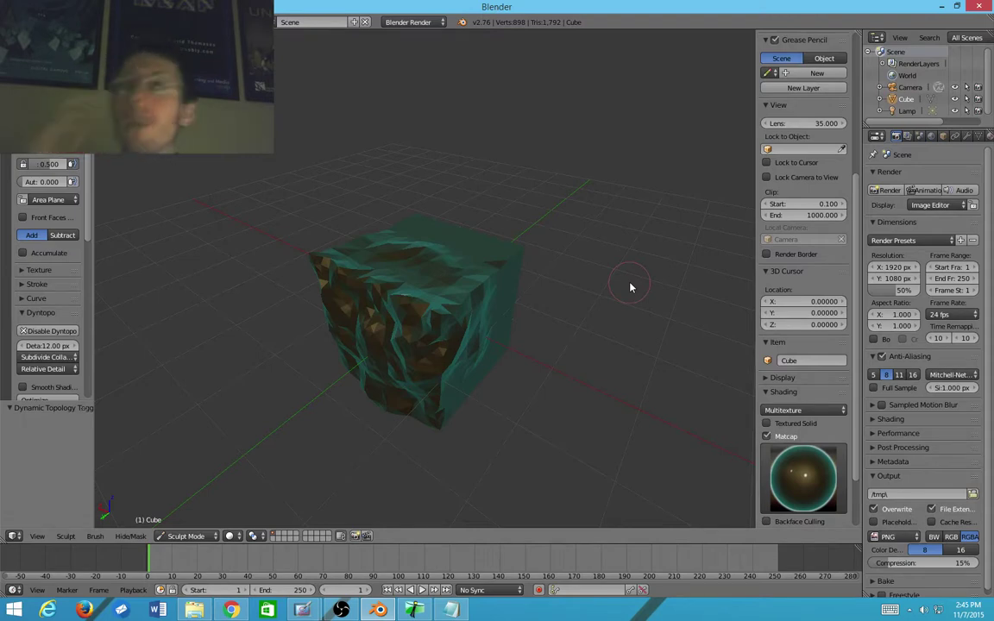
middle_click_drag(128, 272, 425, 260)
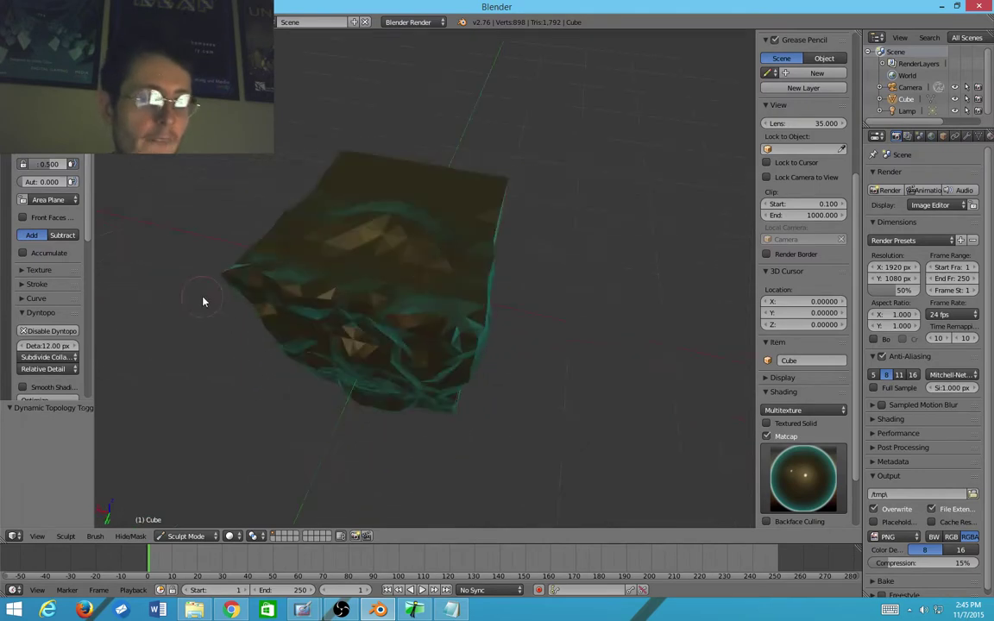
scroll(34, 380, "down", 1)
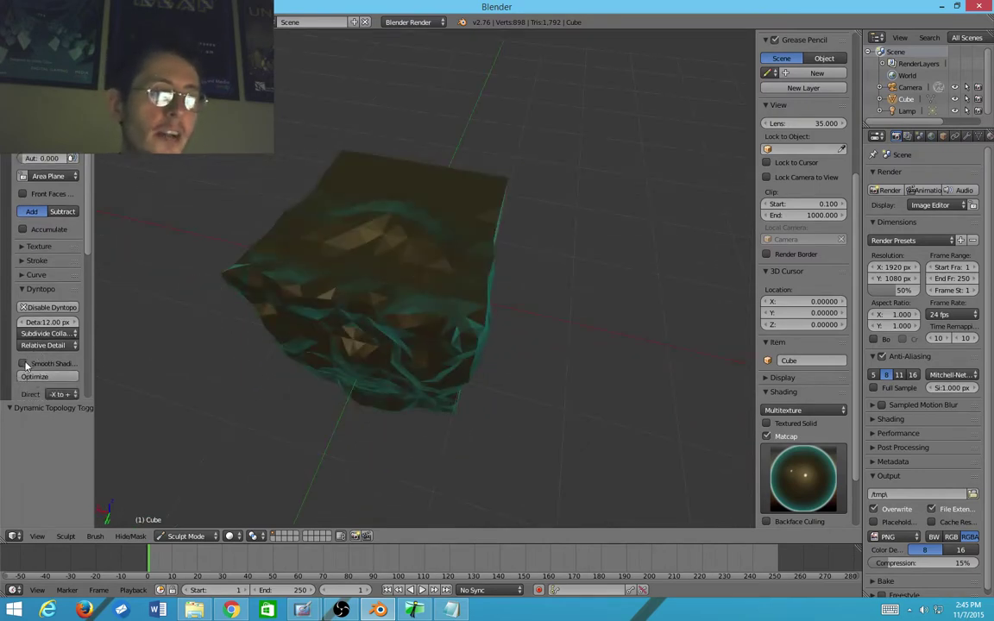
left_click(23, 363)
mouse_move(447, 313)
middle_mouse_down()
mouse_move(401, 260)
mouse_move(330, 254)
mouse_move(410, 333)
middle_mouse_up()
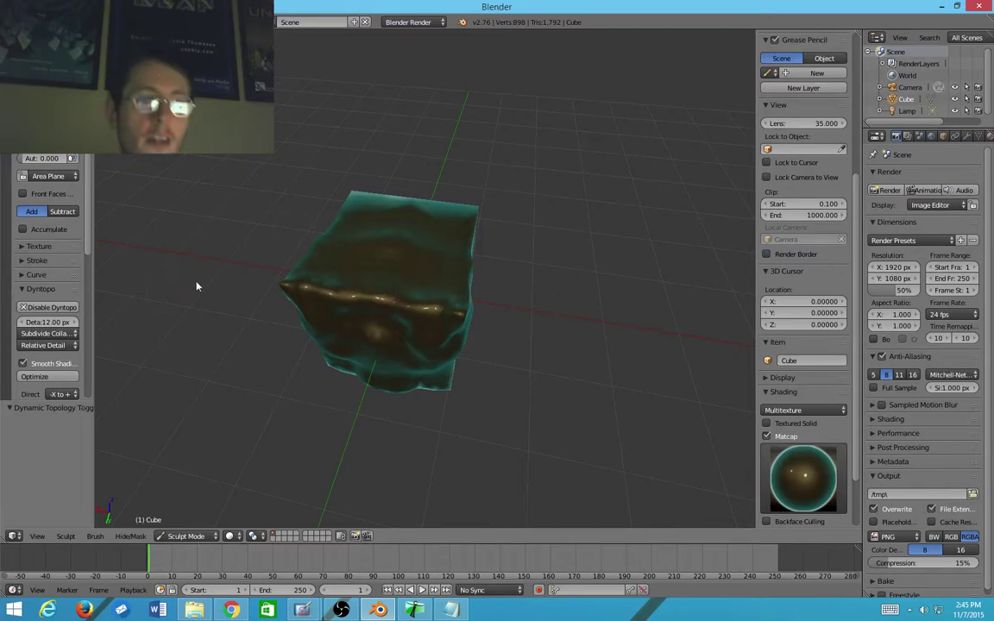
middle_click_drag(259, 366, 369, 378)
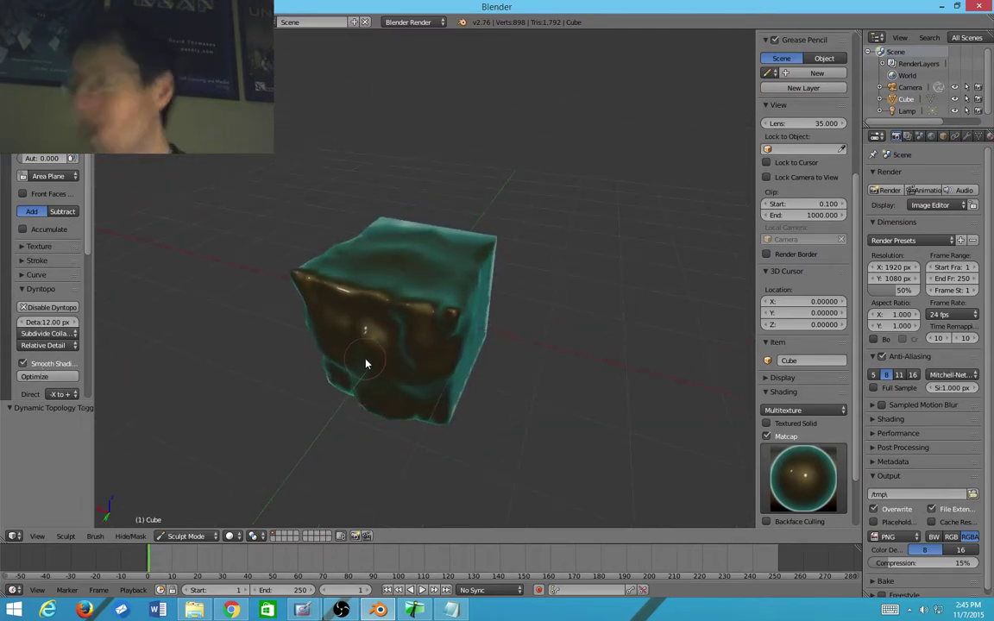
Step: Sculpt a downward Add stroke on the smooth-shaded front face, starting near its upper edge
scroll(392, 367, "down", 2)
mouse_move(402, 383)
middle_mouse_down()
mouse_move(412, 369)
mouse_move(511, 358)
middle_mouse_up()
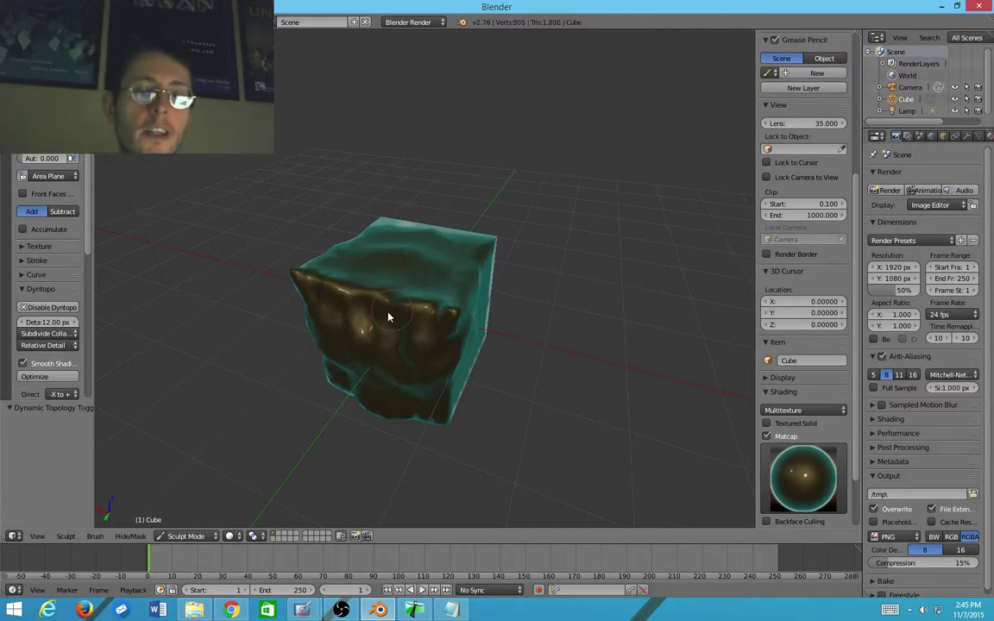
mouse_move(388, 317)
left_mouse_down()
mouse_move(385, 327)
mouse_move(374, 315)
mouse_move(375, 377)
mouse_move(374, 362)
left_mouse_up()
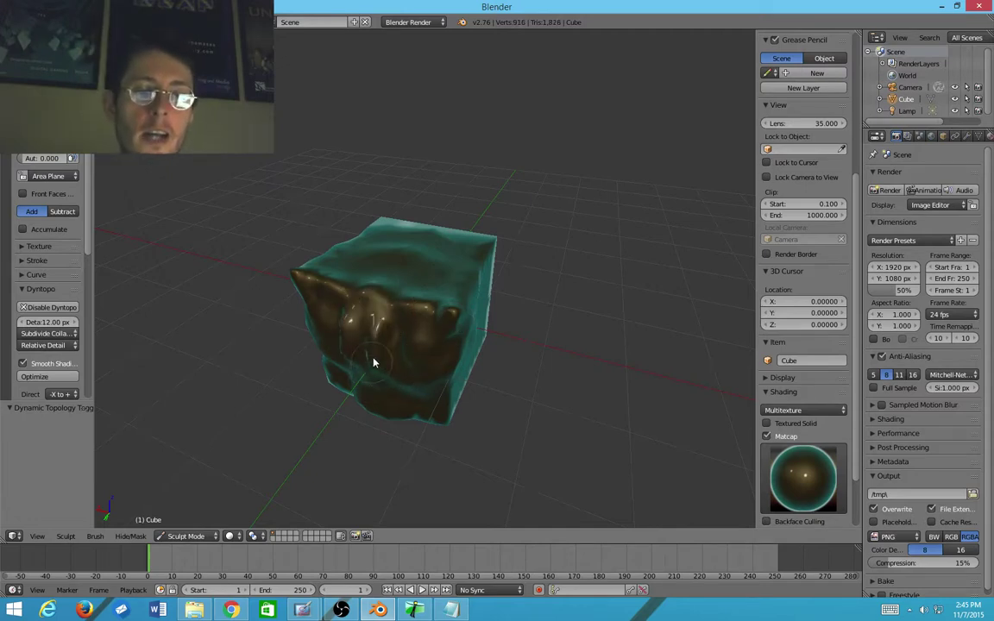
Step: Sculpt an Add stroke down the cube's front face from far away so the brush covers it with coarse topology
middle_click_drag(374, 362, 415, 317)
scroll(397, 342, "down", 9)
left_click_drag(430, 288, 425, 367)
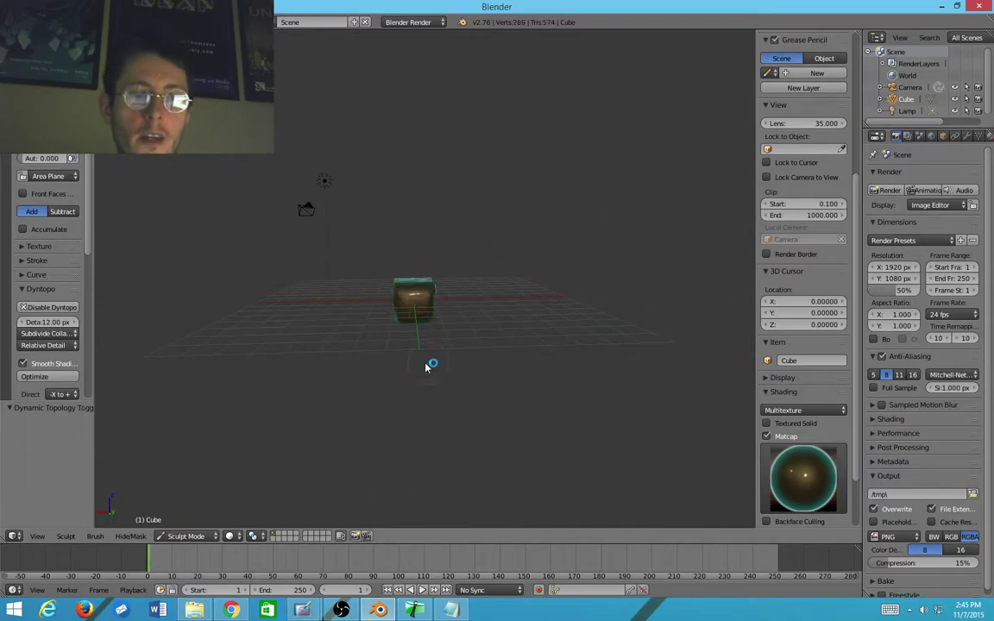
Step: Enlarge the brush radius until its circle spans about twice the cube's width in the view
middle_click_drag(421, 300, 397, 332)
scroll(415, 331, "up", 4)
scroll(408, 290, "up", 2)
mouse_move(463, 328)
middle_mouse_down()
mouse_move(408, 291)
mouse_move(434, 345)
middle_mouse_up()
key("f")
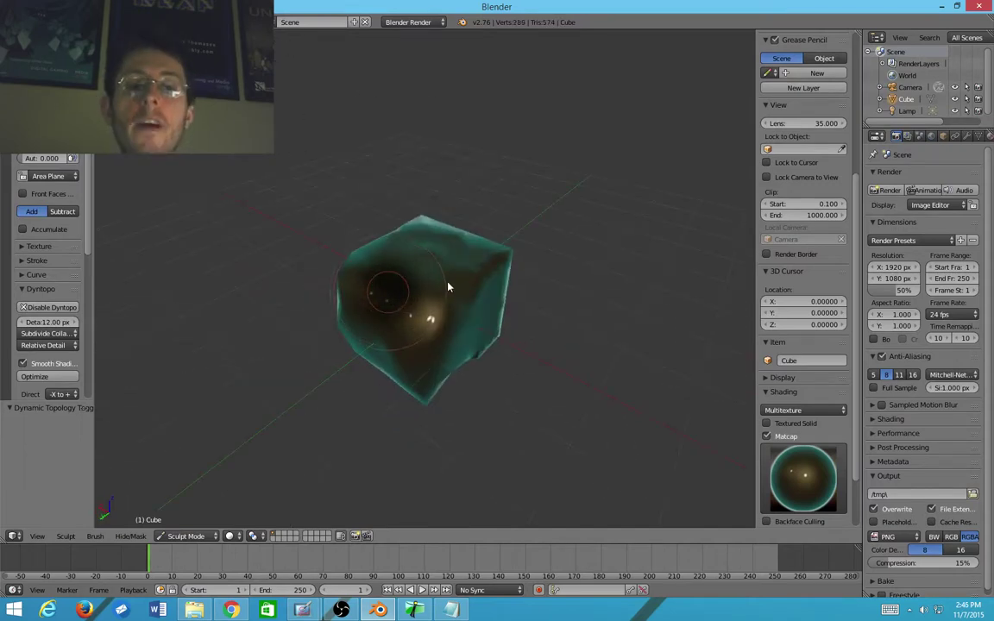
key("f")
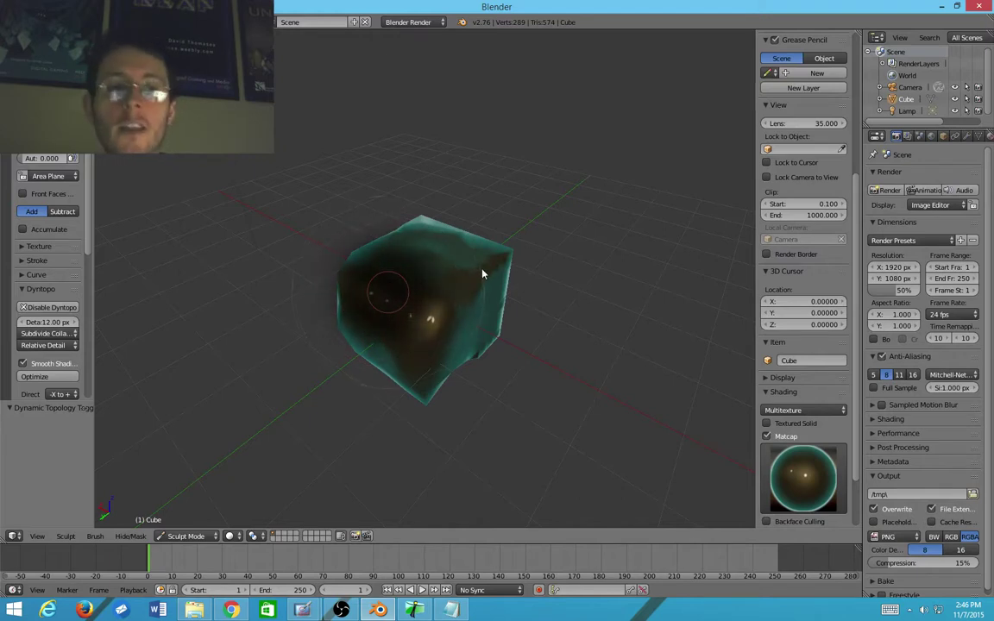
left_click(566, 244)
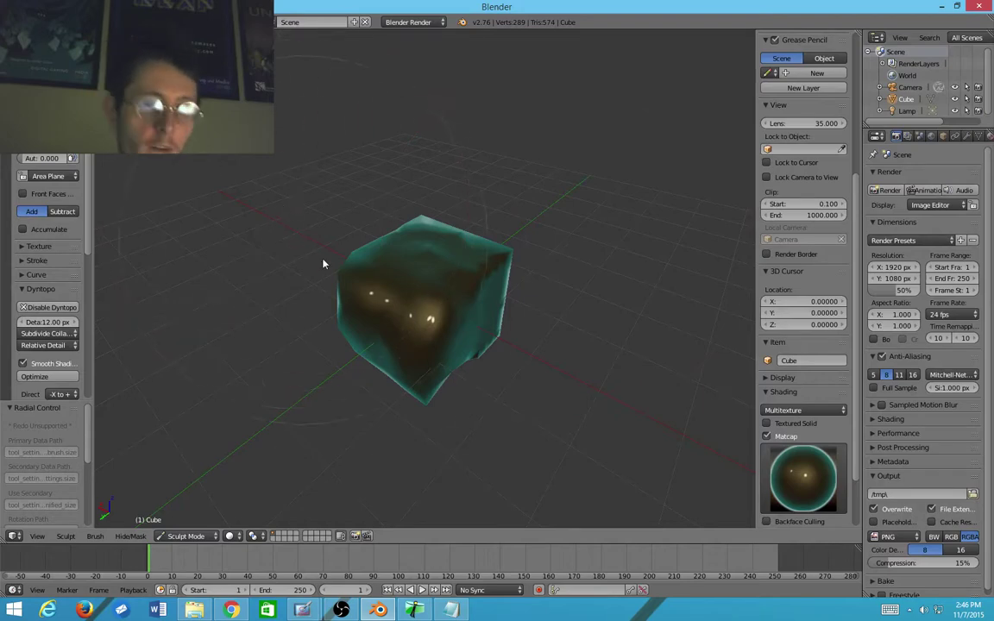
Step: Adjust the brush strength by eye and reduce the brush radius to slightly more than half the cube's width
key("shift+f")
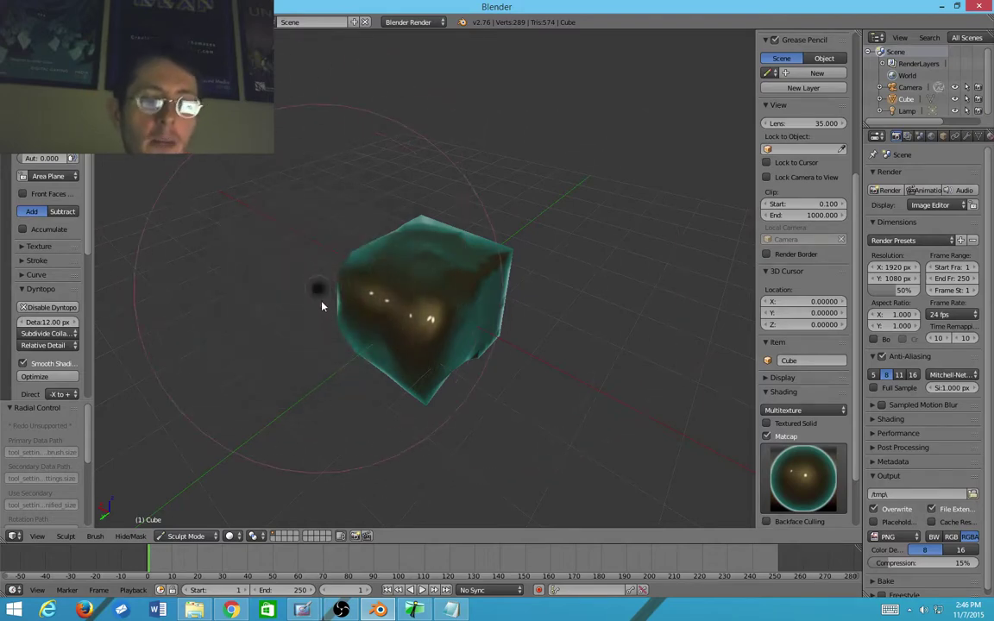
left_click(474, 308)
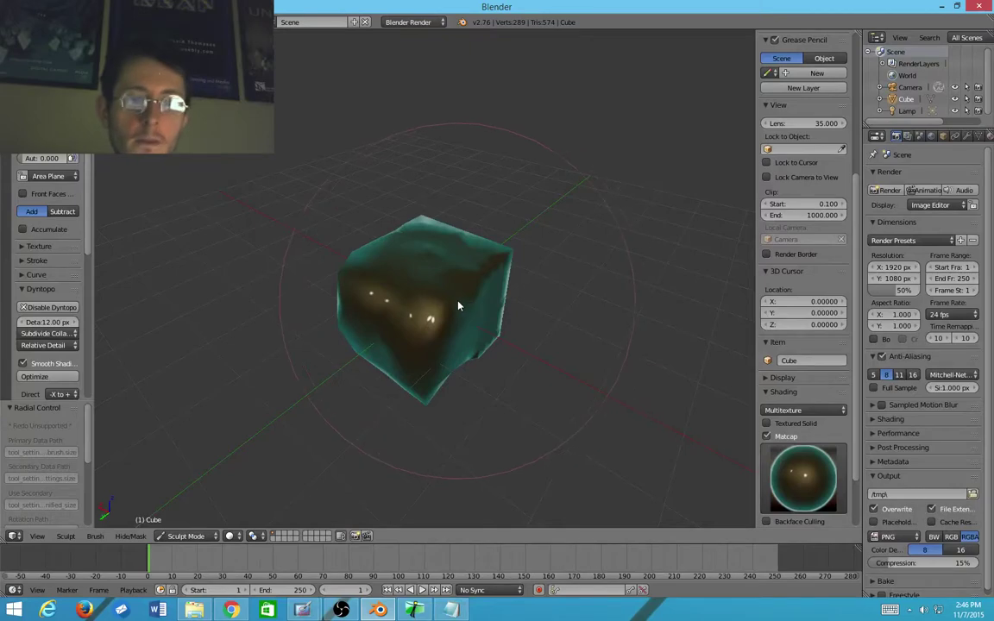
key("f")
left_click(415, 302)
key("f")
left_click(565, 290)
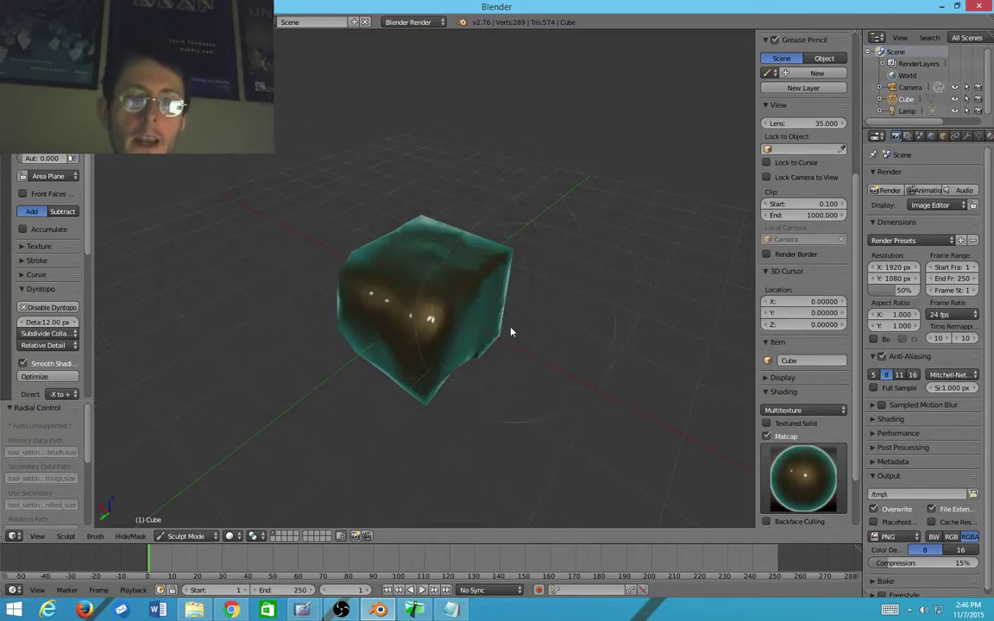
mouse_move(510, 331)
middle_mouse_down()
mouse_move(544, 269)
mouse_move(539, 318)
middle_mouse_up()
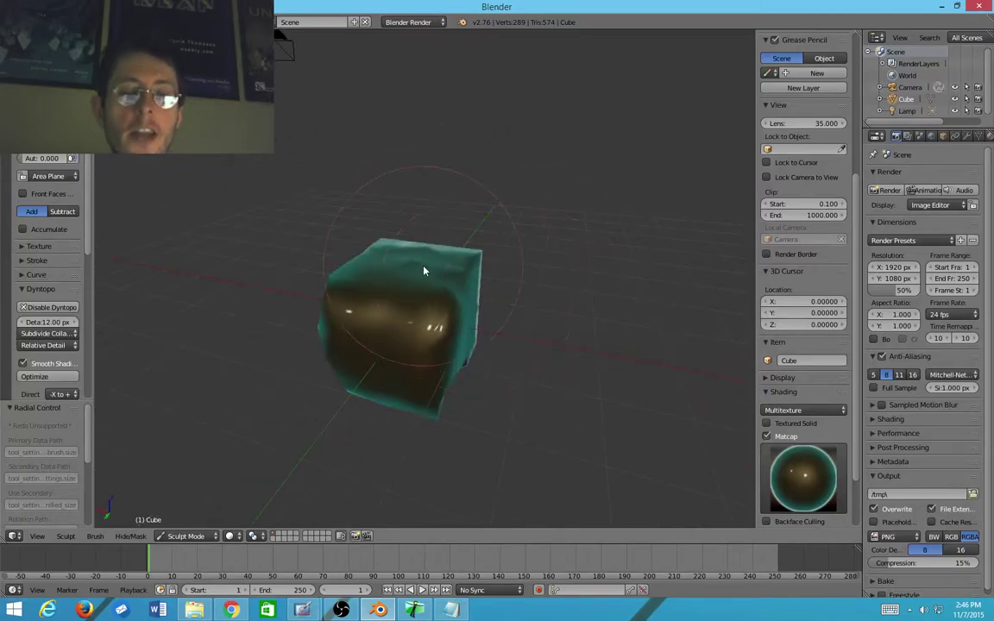
Step: Adjust the brush strength by eye in two passes
key("shift+f")
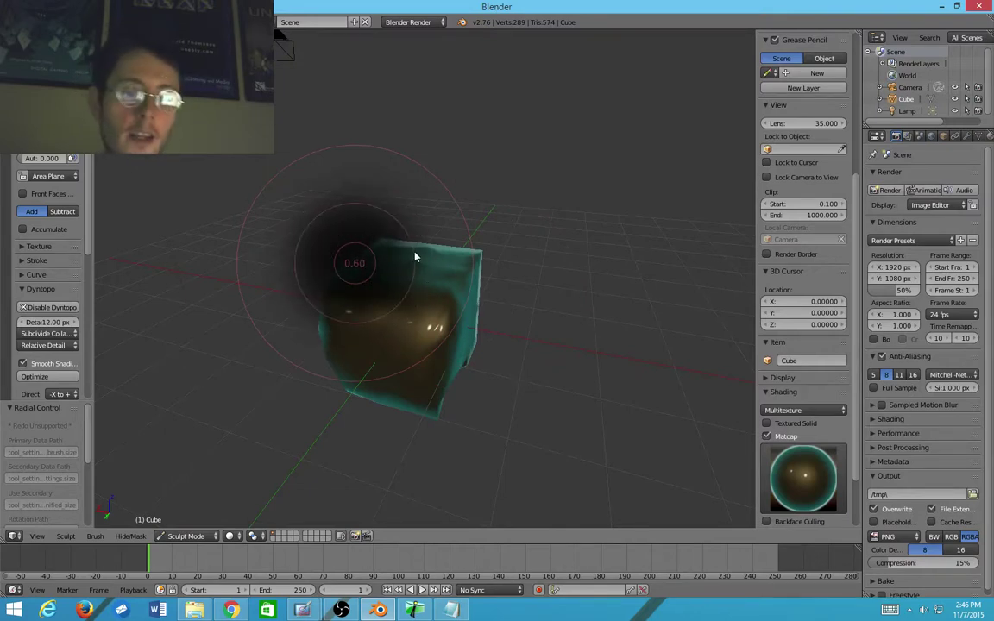
left_click(441, 267)
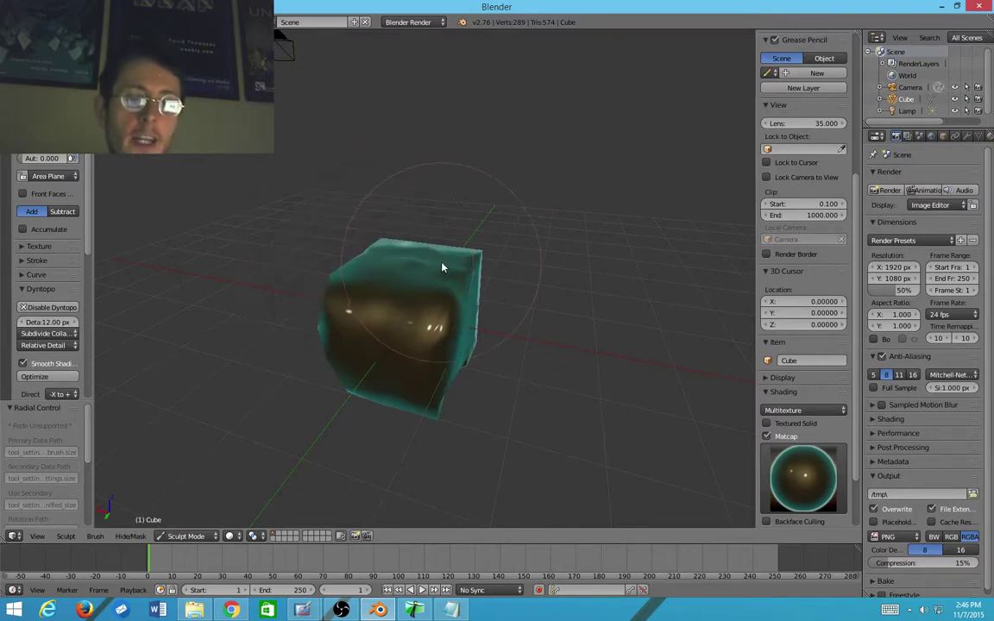
key("shift+f")
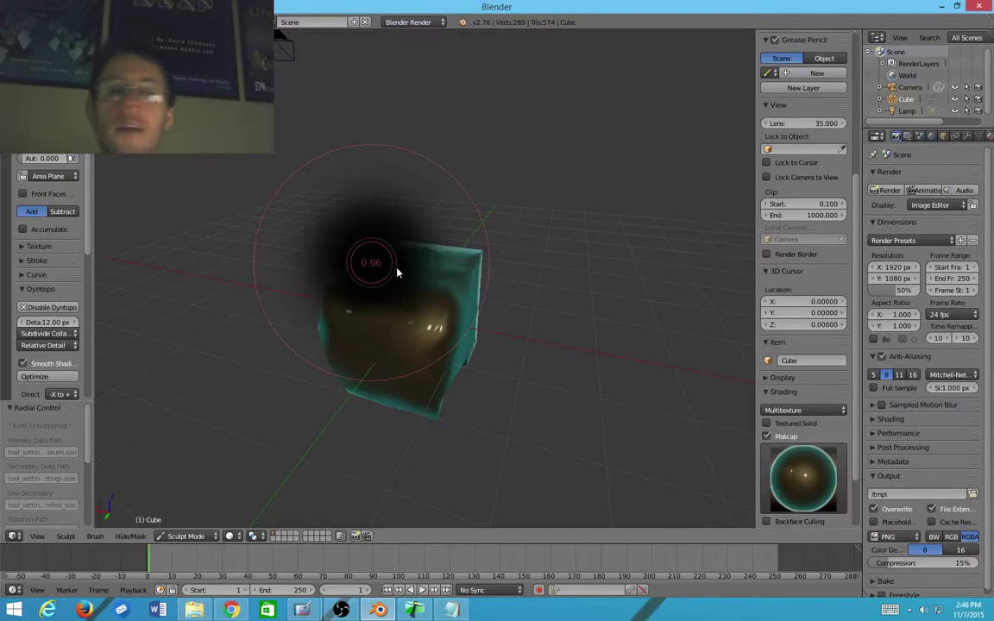
left_click(461, 268)
Step: Sculpt broad Add strokes across the cube's front face and down its adjacent corner with the enlarged brush
mouse_move(461, 268)
middle_mouse_down()
mouse_move(426, 310)
mouse_move(469, 276)
mouse_move(384, 392)
mouse_move(396, 323)
middle_mouse_up()
scroll(384, 392, "up", 3)
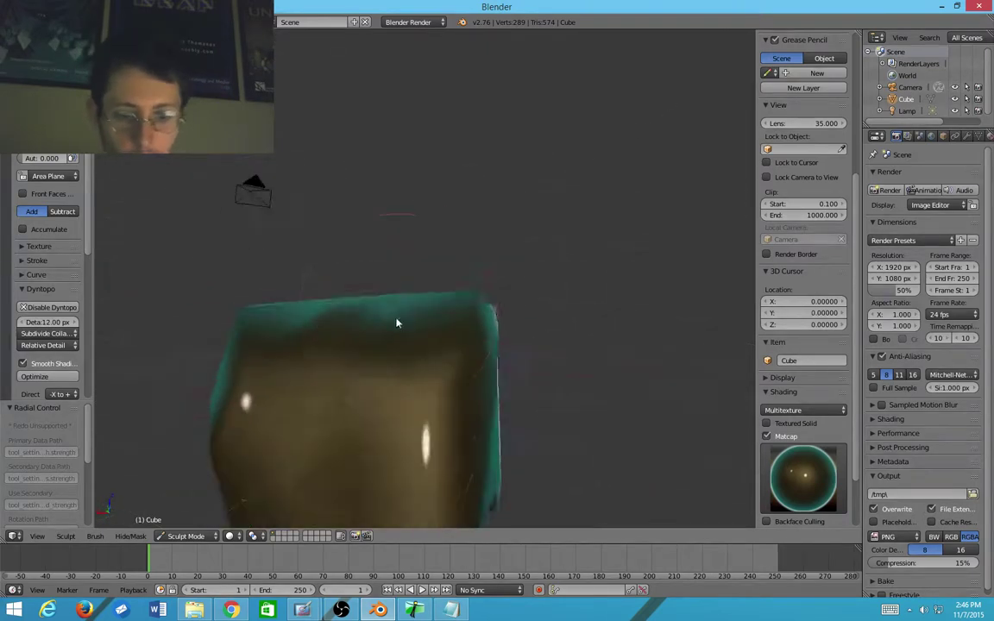
scroll(384, 360, "down", 2)
mouse_move(370, 397)
left_mouse_down()
mouse_move(363, 489)
mouse_move(469, 442)
left_mouse_up()
mouse_move(431, 457)
middle_mouse_down()
mouse_move(368, 469)
mouse_move(411, 331)
middle_mouse_up()
mouse_move(411, 331)
left_mouse_down()
mouse_move(376, 418)
mouse_move(382, 402)
left_mouse_up()
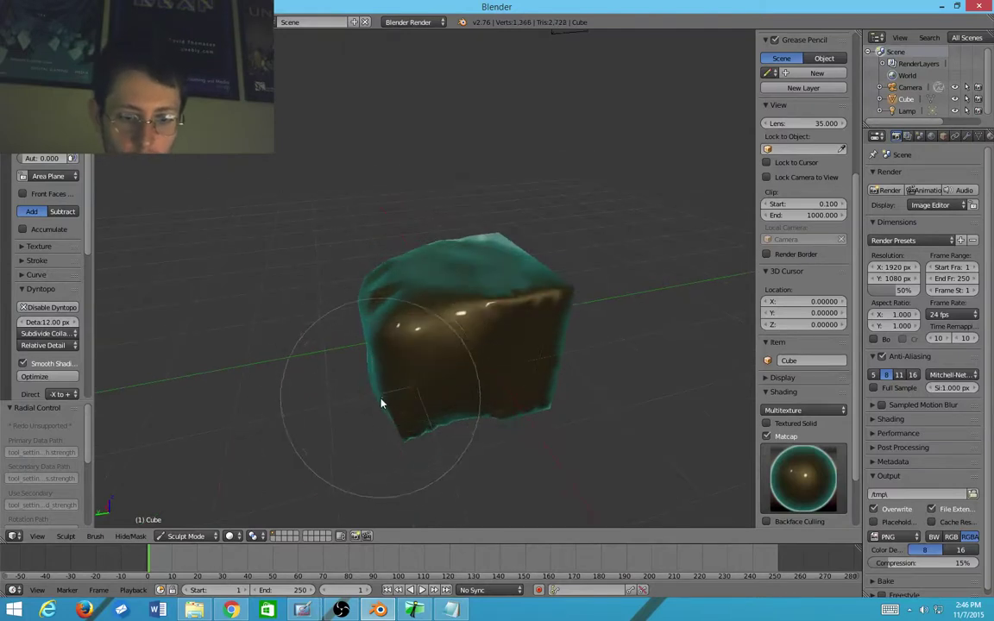
Step: Sculpt a broad horizontal Add stroke across the next side of the cube and check the resulting shape
middle_click_drag(382, 403, 482, 428)
mouse_move(381, 271)
middle_mouse_down()
mouse_move(585, 144)
mouse_move(508, 267)
mouse_move(438, 213)
mouse_move(681, 310)
mouse_move(569, 267)
mouse_move(602, 244)
mouse_move(555, 218)
middle_mouse_up()
left_click_drag(417, 327, 510, 327)
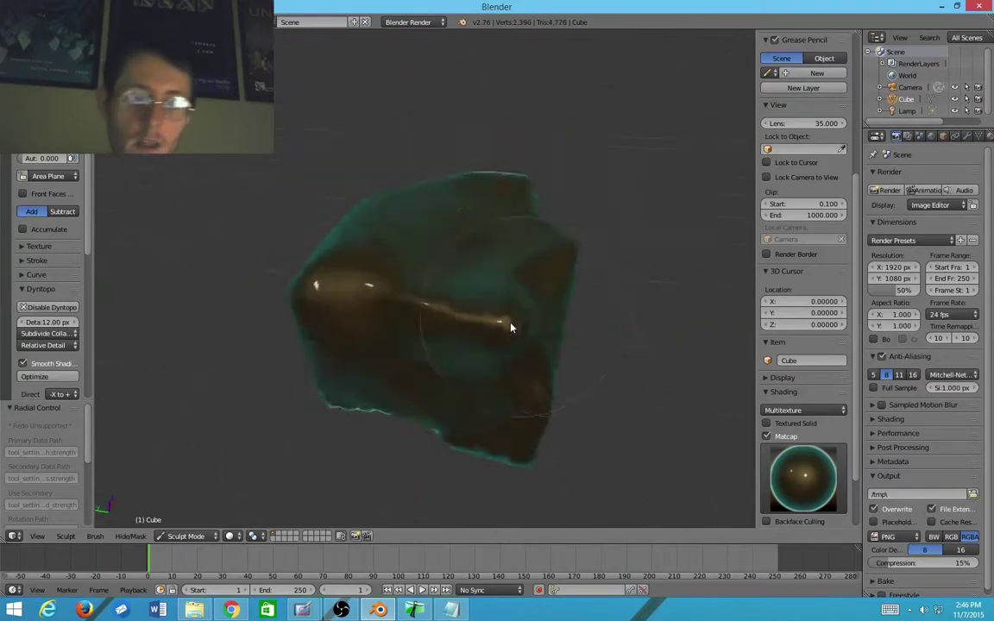
mouse_move(510, 327)
middle_mouse_down()
mouse_move(462, 231)
mouse_move(455, 318)
mouse_move(566, 308)
mouse_move(456, 323)
middle_mouse_up()
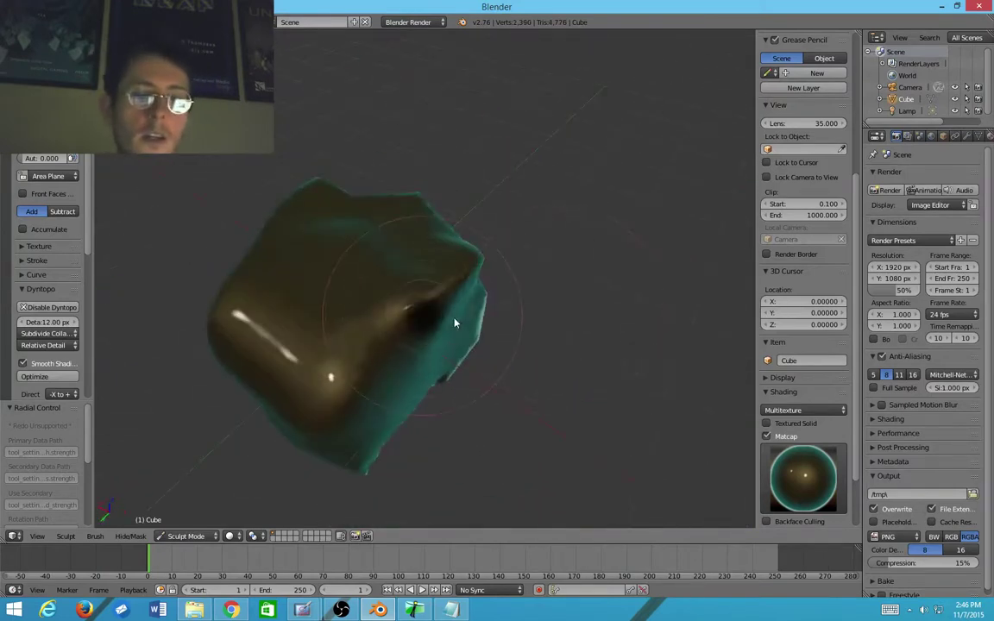
Step: Adjust the brush strength and radius by eye, and sculpt an Add stroke along the edge of the cube's side face
left_click(457, 314)
key("f")
left_click(485, 276)
mouse_move(466, 298)
left_mouse_down()
mouse_move(342, 403)
mouse_move(450, 296)
mouse_move(543, 269)
left_mouse_up()
mouse_move(543, 268)
middle_mouse_down()
mouse_move(500, 206)
mouse_move(488, 246)
mouse_move(417, 286)
mouse_move(399, 338)
middle_mouse_up()
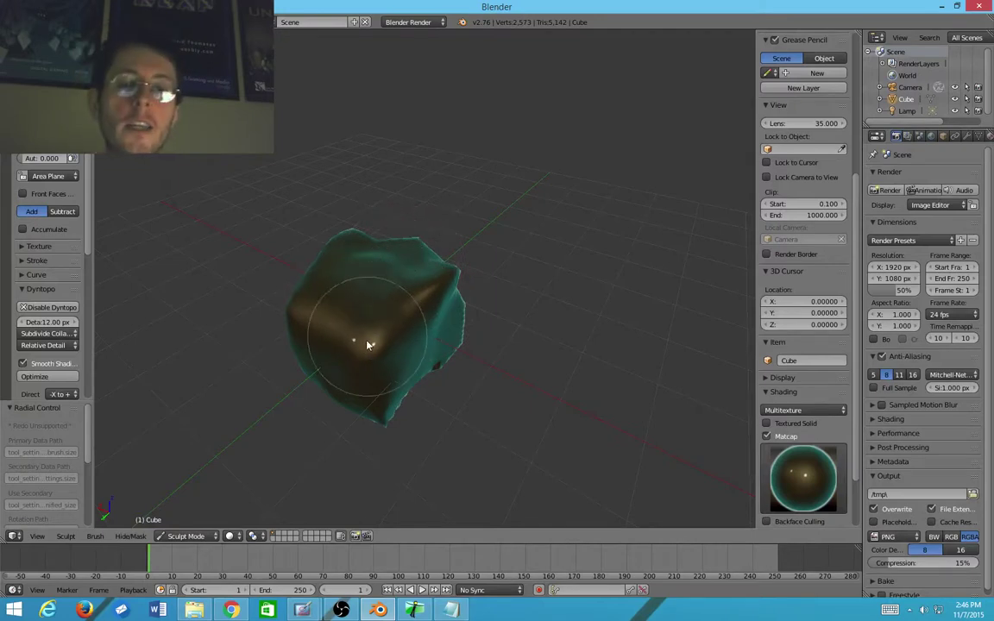
Step: Smooth the cube's front corner with smoothing strokes and locate the Smooth brush in the brush library
mouse_move(367, 344)
left_mouse_down("shift")
mouse_move(362, 373)
mouse_move(308, 391)
left_mouse_up("shift")
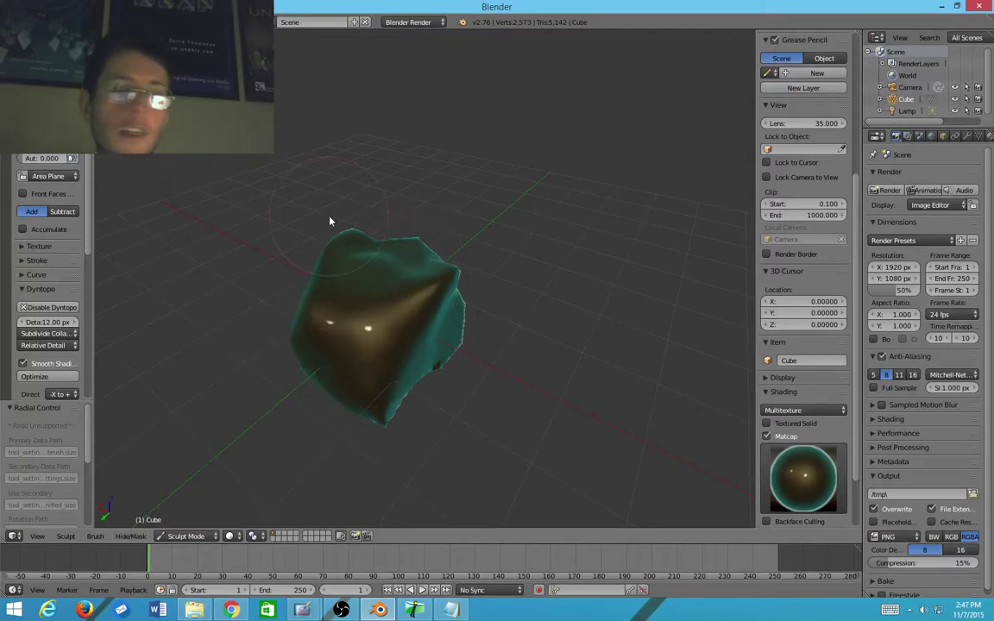
left_click_drag(371, 224, 351, 249)
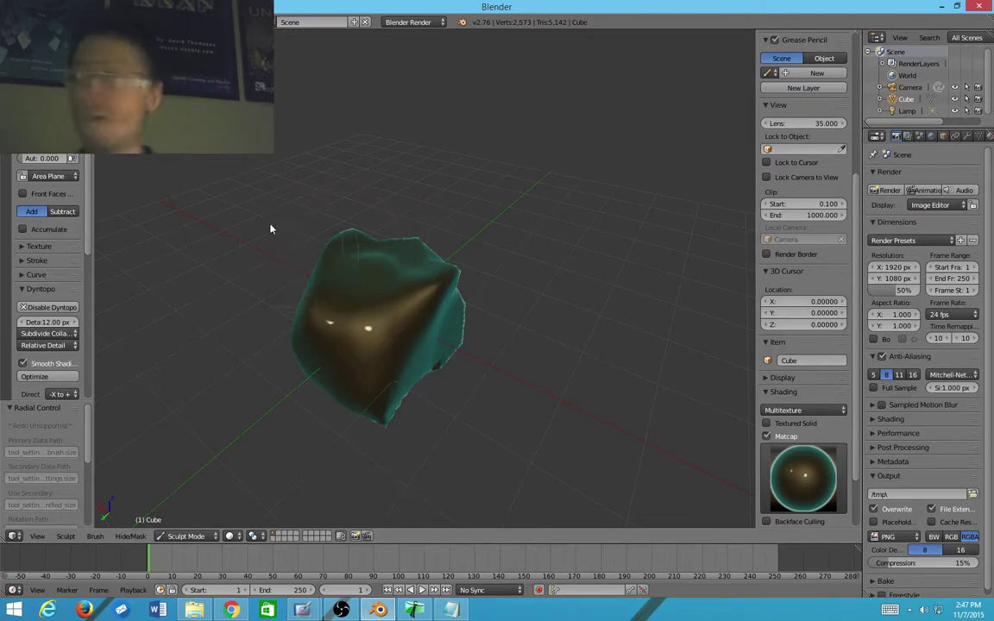
left_click(49, 74)
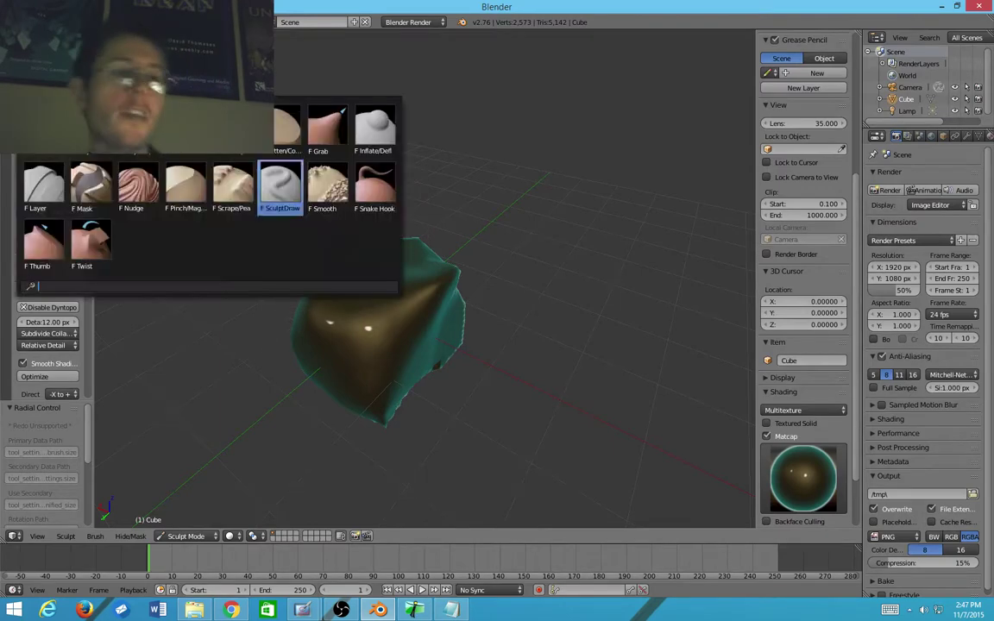
left_click(316, 184)
Step: Smooth the cube's remaining sharp corners, edges and underside until the shape is rounded
mouse_move(338, 218)
middle_mouse_down()
mouse_move(442, 211)
mouse_move(556, 291)
mouse_move(560, 234)
mouse_move(484, 195)
mouse_move(333, 224)
mouse_move(377, 155)
middle_mouse_up()
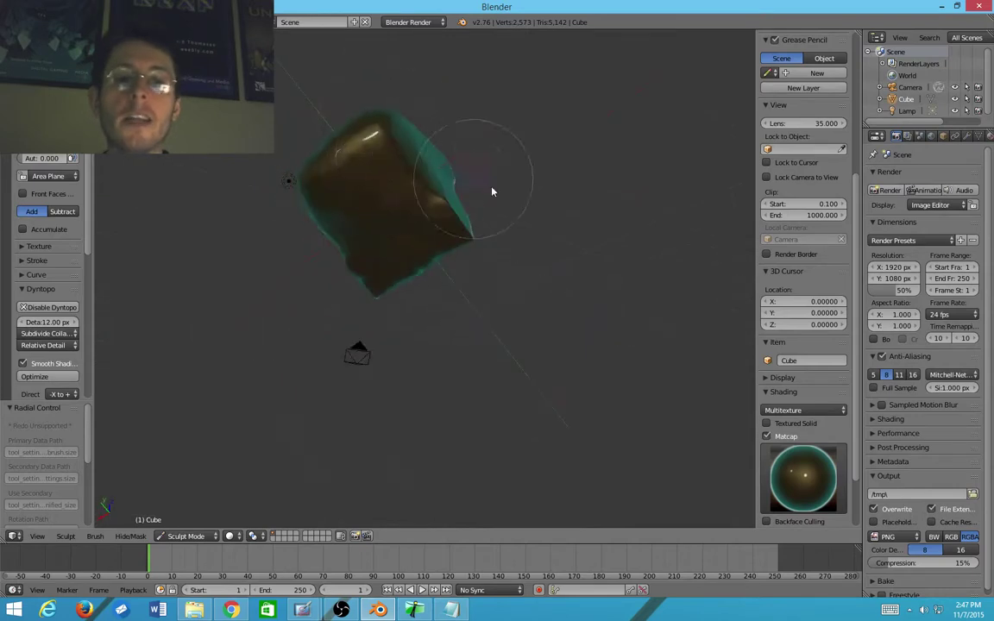
mouse_move(491, 192)
left_mouse_down()
mouse_move(493, 220)
mouse_move(443, 233)
mouse_move(455, 137)
mouse_move(464, 233)
left_mouse_up()
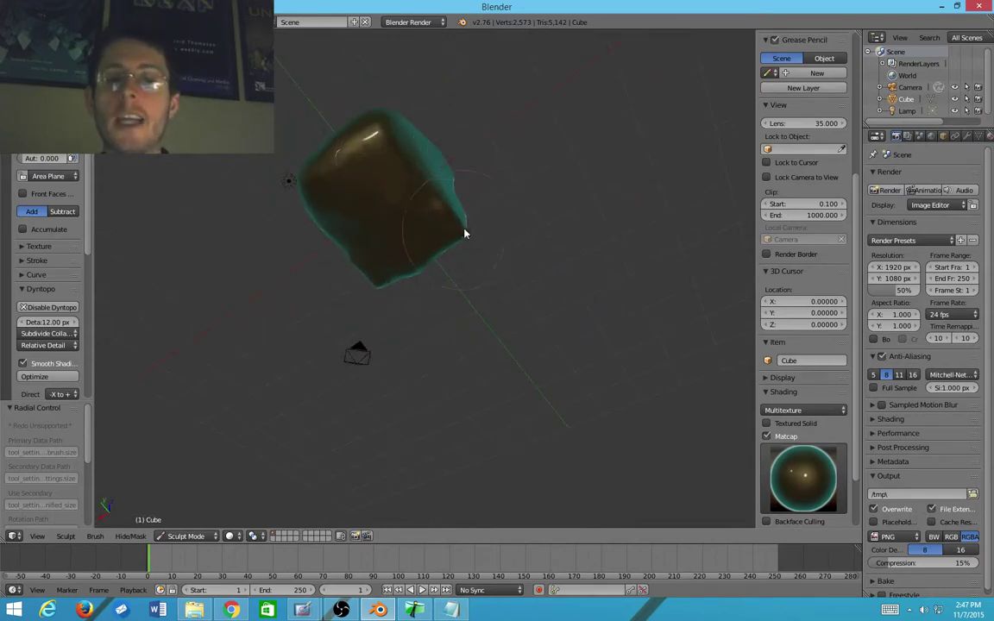
mouse_move(464, 233)
middle_mouse_down()
mouse_move(422, 262)
mouse_move(337, 244)
mouse_move(493, 318)
mouse_move(471, 269)
middle_mouse_up()
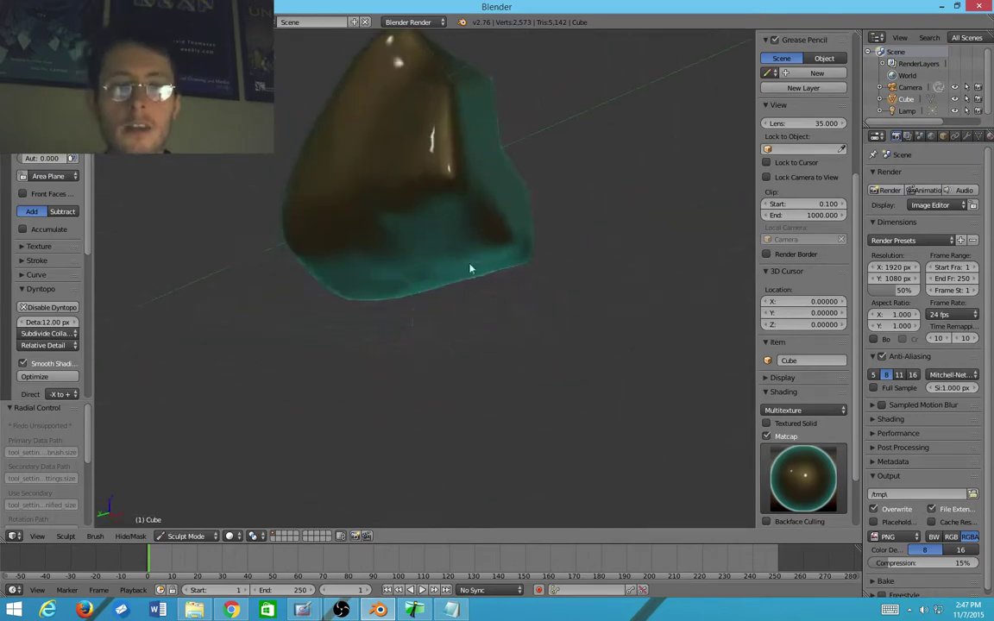
mouse_move(470, 266)
left_mouse_down("shift")
mouse_move(513, 137)
mouse_move(449, 166)
left_mouse_up("shift")
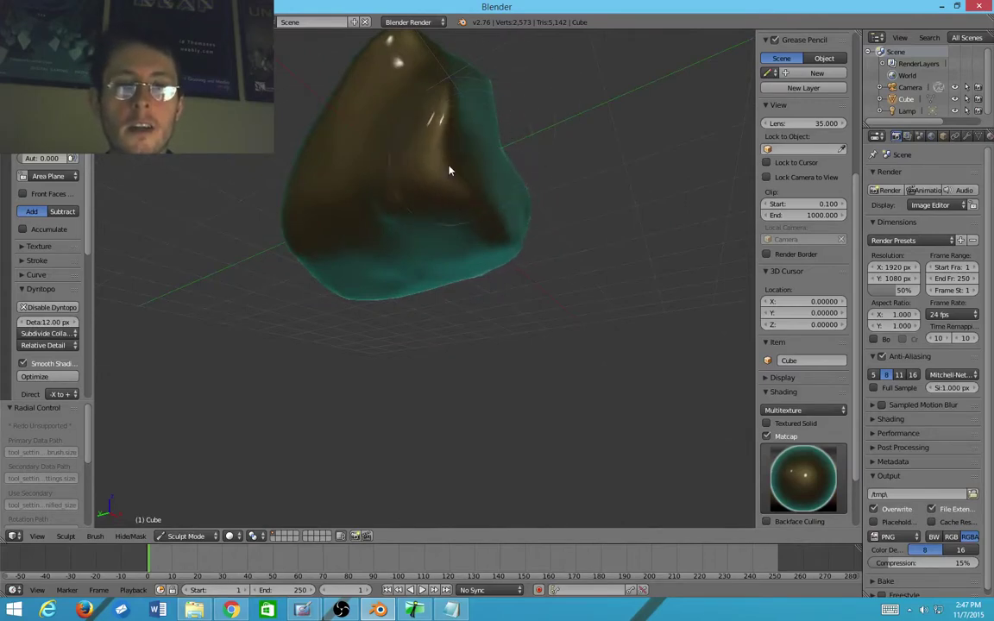
mouse_move(448, 170)
middle_mouse_down()
mouse_move(486, 90)
mouse_move(469, 264)
mouse_move(415, 256)
mouse_move(444, 285)
middle_mouse_up()
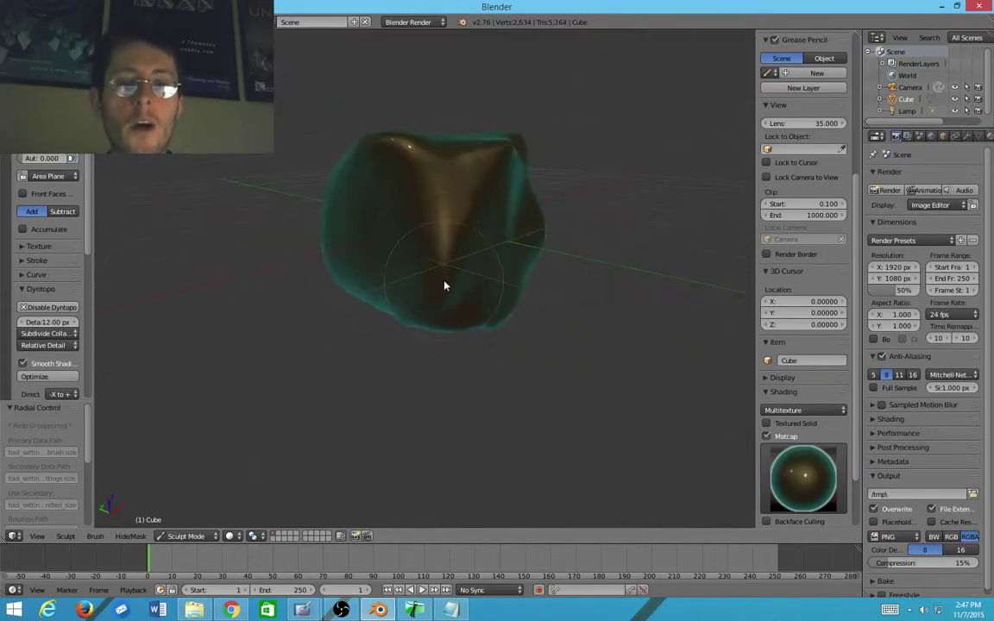
mouse_move(445, 286)
left_mouse_down()
mouse_move(415, 251)
mouse_move(415, 169)
left_mouse_up()
mouse_move(360, 130)
left_mouse_down("shift")
mouse_move(515, 159)
mouse_move(370, 173)
mouse_move(432, 229)
mouse_move(428, 307)
left_mouse_up("shift")
mouse_move(429, 307)
middle_mouse_down()
mouse_move(619, 195)
mouse_move(603, 186)
mouse_move(507, 208)
mouse_move(462, 242)
middle_mouse_up()
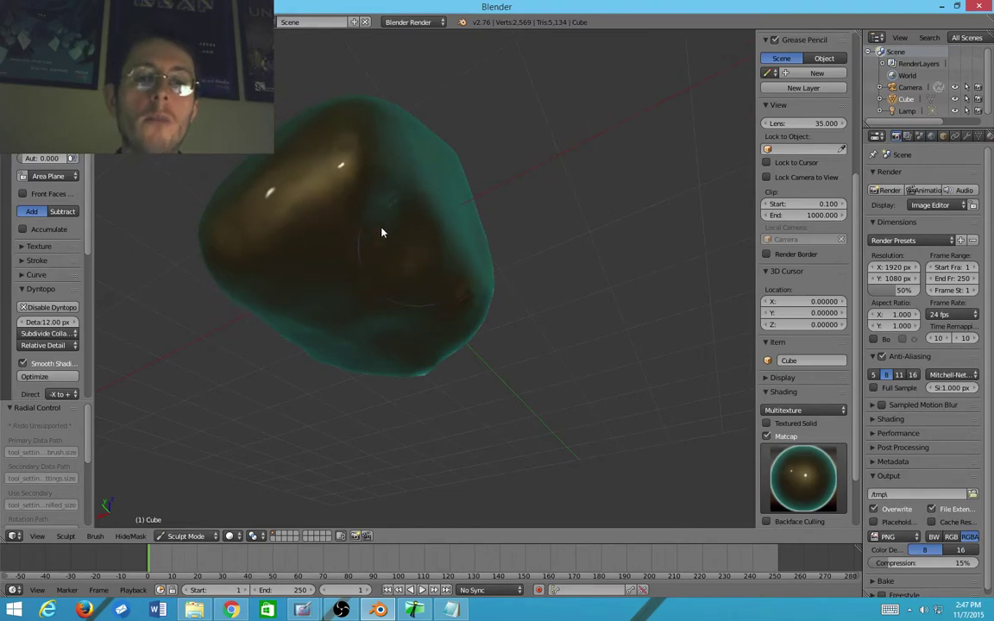
Step: Sculpt a mirrored pair of pointed bumps near the lower front of the form and reshape the surface beneath them
left_click_drag(381, 232, 384, 230)
middle_click_drag(384, 230, 417, 264)
mouse_move(432, 208)
left_mouse_down()
mouse_move(444, 200)
mouse_move(446, 249)
left_mouse_up()
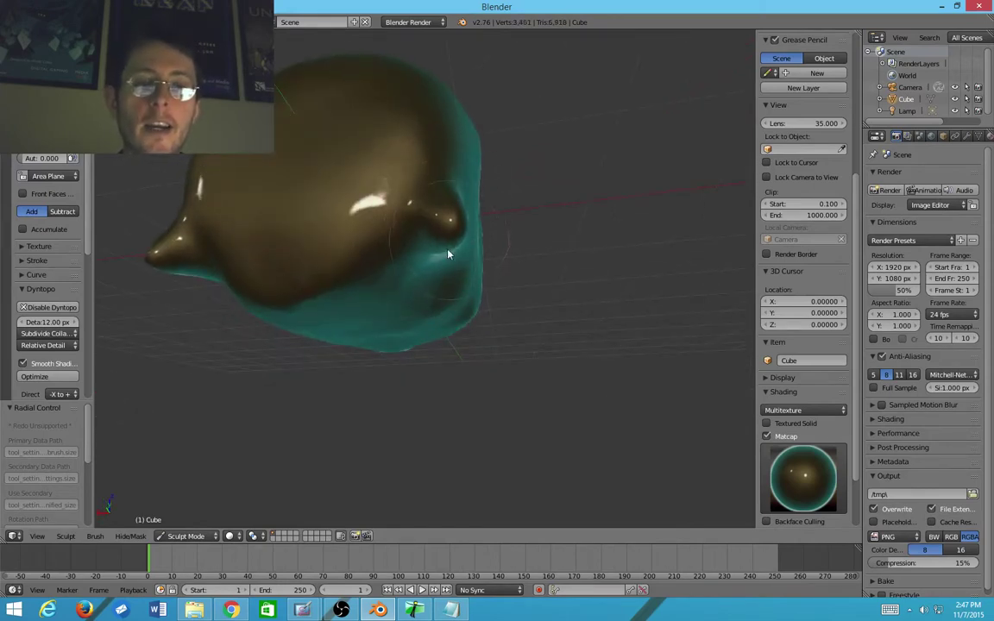
mouse_move(447, 249)
middle_mouse_down()
mouse_move(453, 235)
mouse_move(497, 218)
mouse_move(437, 164)
mouse_move(390, 197)
middle_mouse_up()
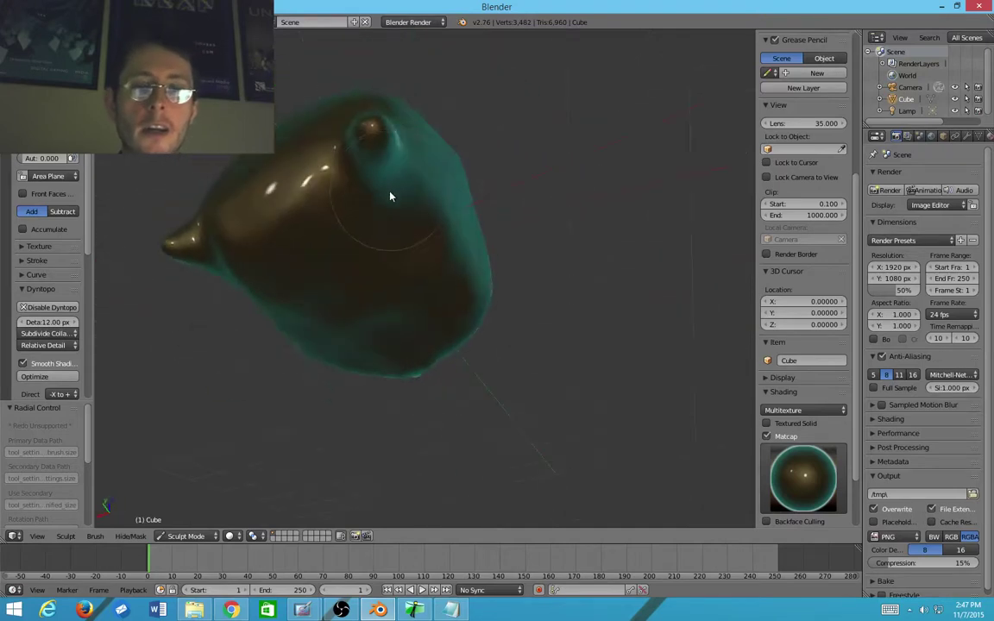
left_click_drag(369, 226, 377, 208)
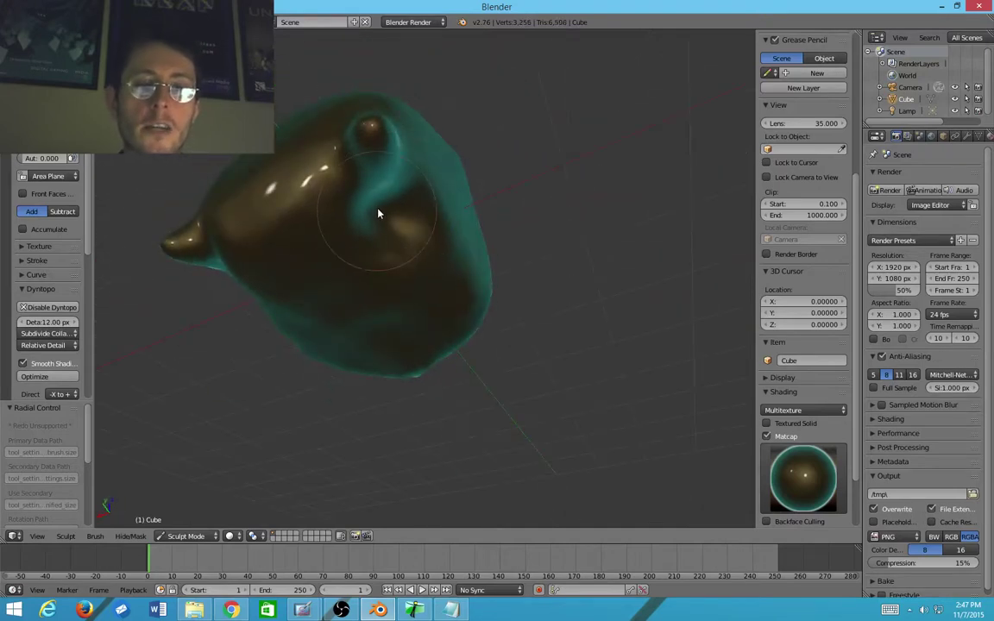
Step: Adjust the brush radius by eye and sculpt slanted brow ridges and eye sockets across the front of the form
mouse_move(377, 208)
middle_mouse_down("ctrl")
mouse_move(413, 277)
mouse_move(388, 182)
mouse_move(345, 184)
mouse_move(407, 246)
mouse_move(405, 237)
middle_mouse_up("ctrl")
scroll(406, 246, "up", 3)
scroll(406, 228, "down", 4)
key("f")
left_click(382, 188)
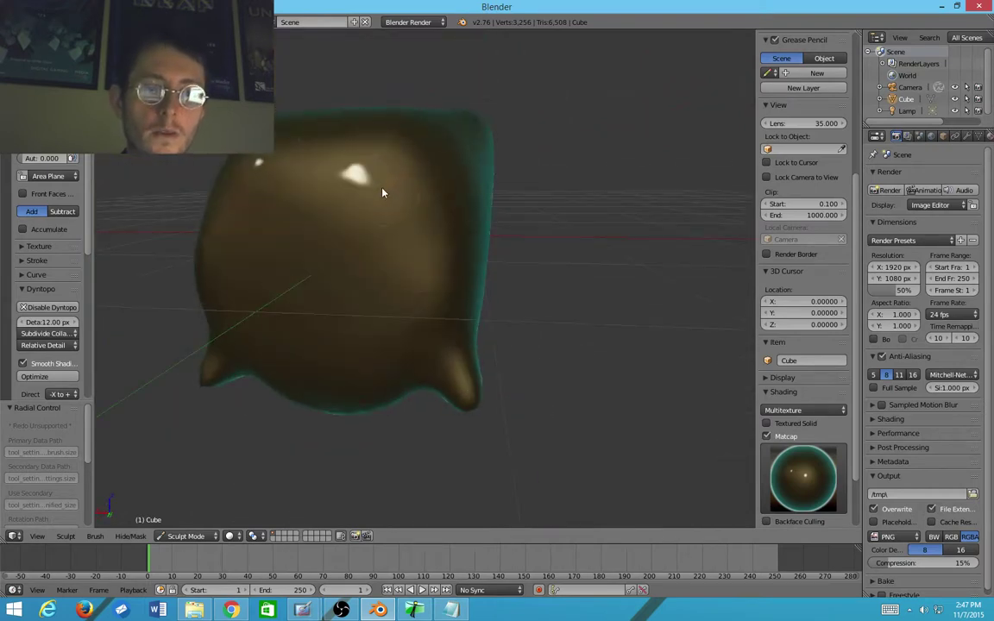
left_click_drag(446, 161, 335, 241)
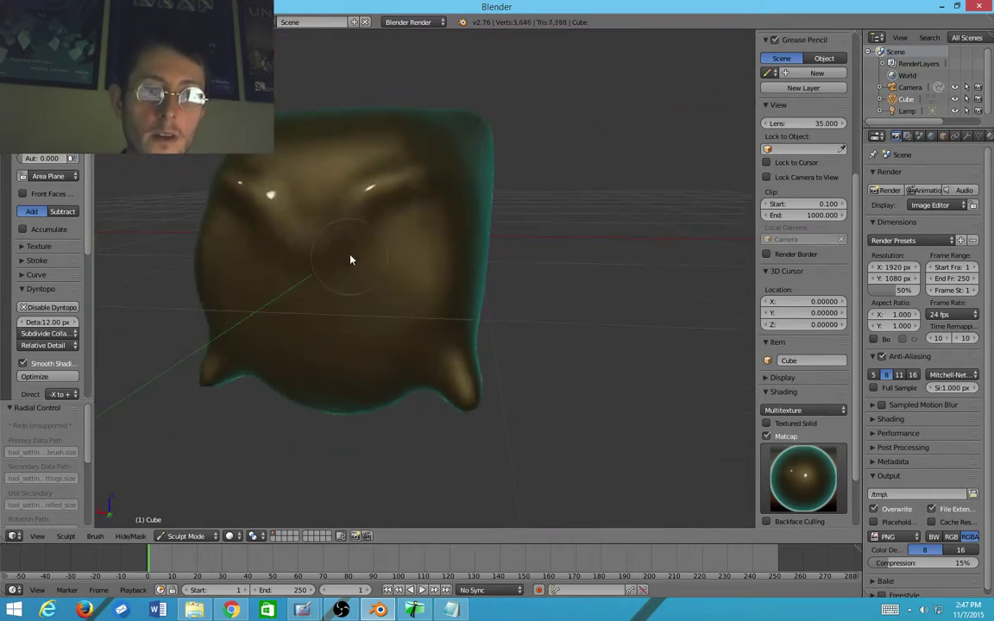
mouse_move(296, 271)
middle_mouse_down()
mouse_move(216, 301)
mouse_move(318, 226)
middle_mouse_up()
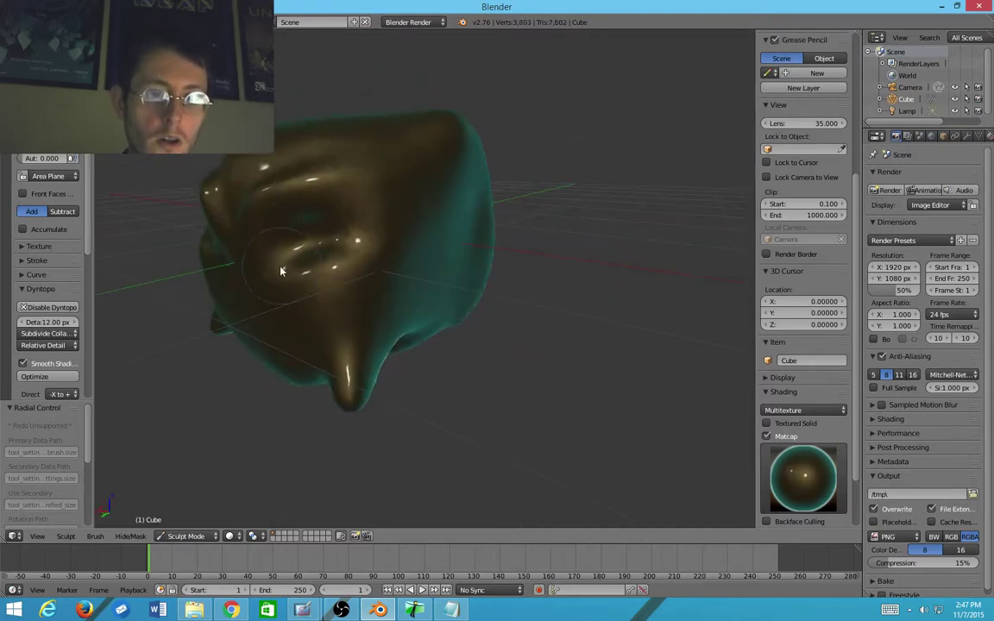
Step: Adjust the brush radius by eye and sculpt a protruding mouth mound between the two pointed bumps
mouse_move(280, 271)
middle_mouse_down()
mouse_move(358, 243)
mouse_move(379, 260)
middle_mouse_up()
left_click(361, 256)
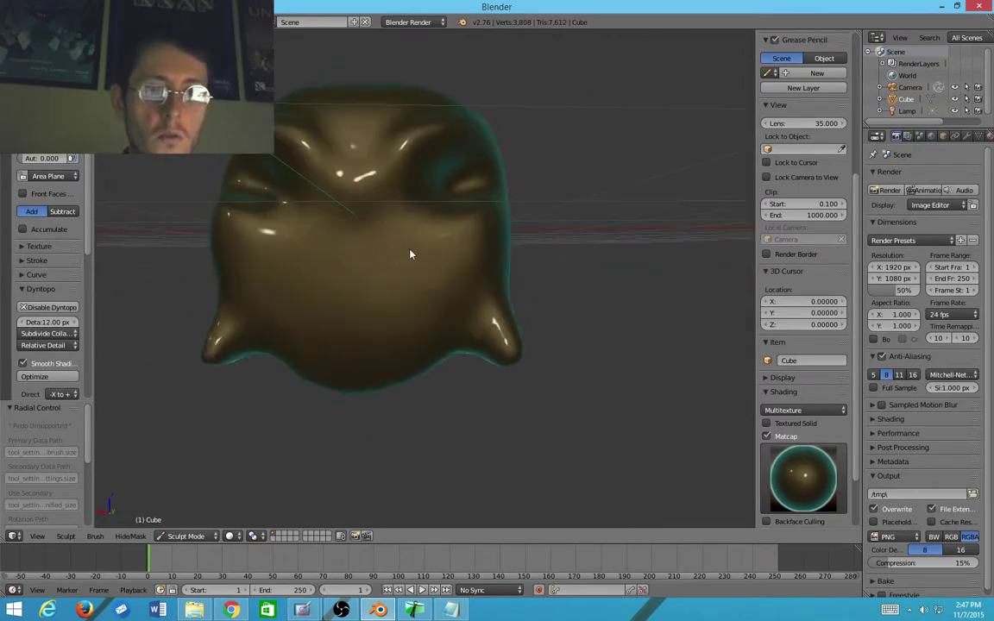
left_click(462, 268)
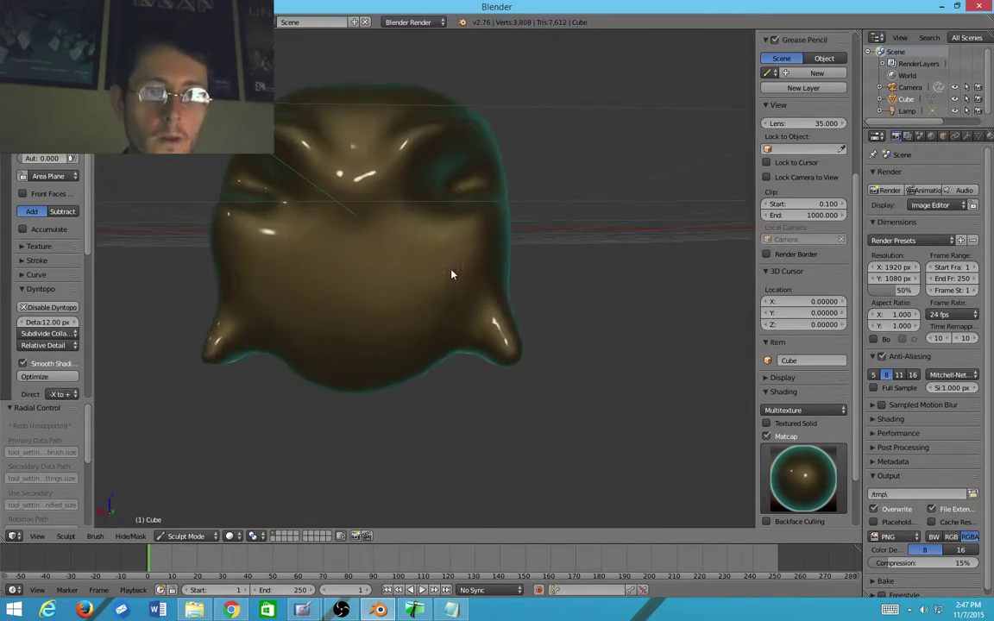
left_click(486, 315)
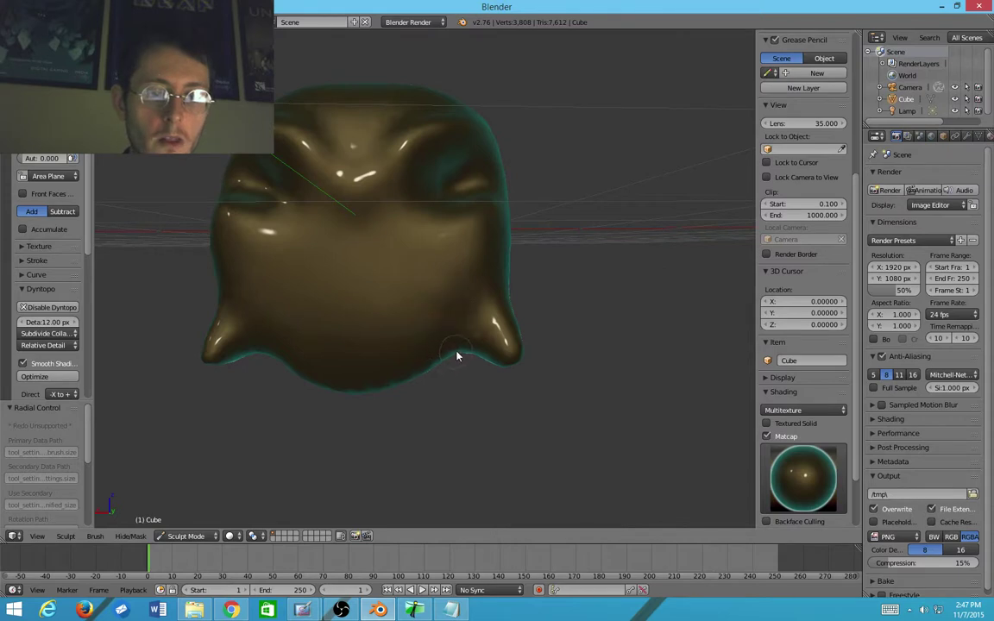
left_click_drag(368, 267, 303, 267)
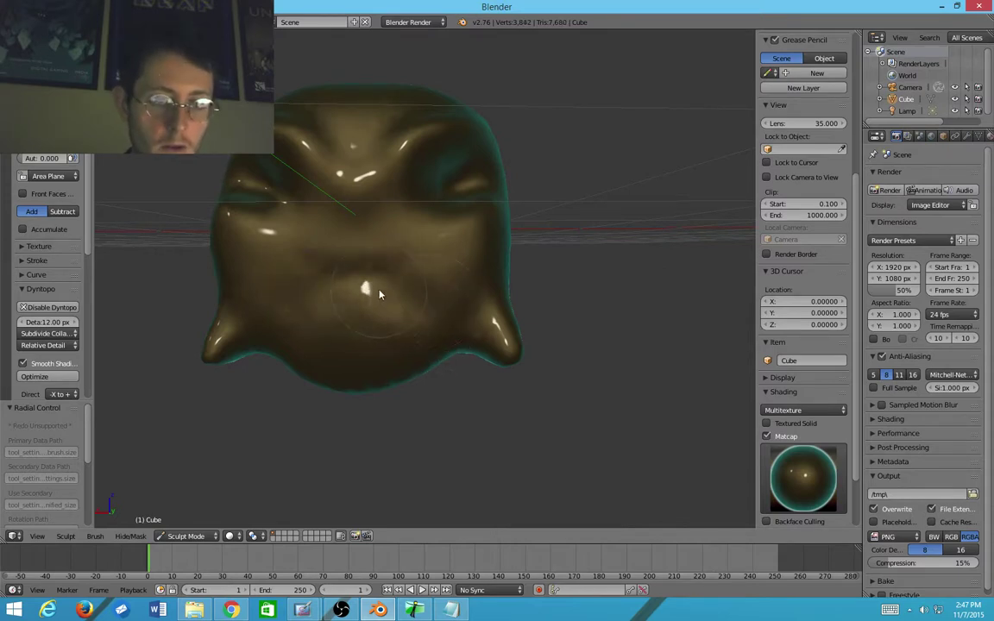
mouse_move(380, 292)
left_mouse_down()
mouse_move(429, 321)
mouse_move(420, 326)
left_mouse_up()
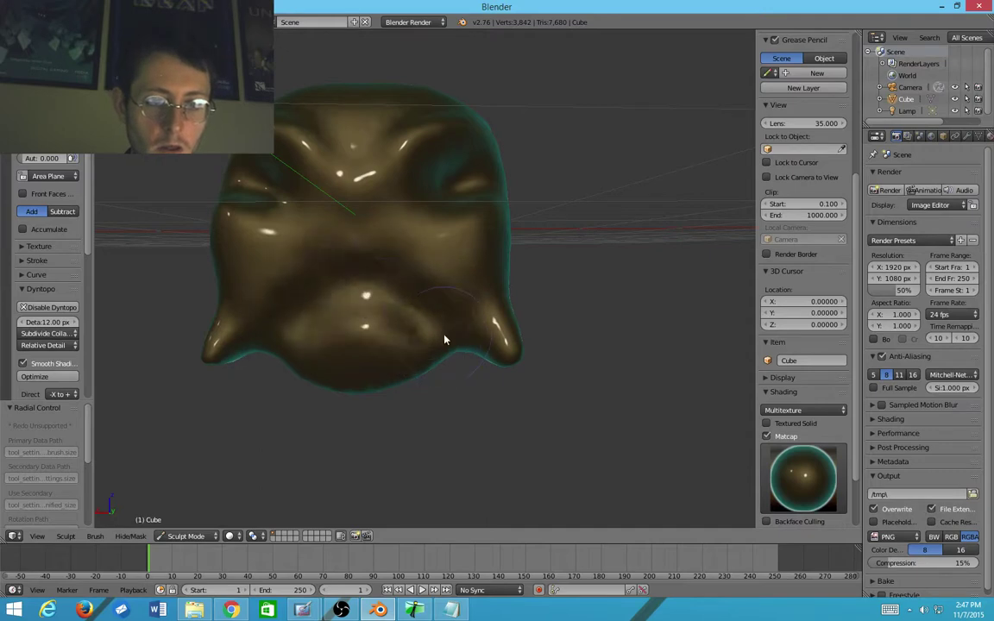
mouse_move(369, 273)
middle_mouse_down()
mouse_move(325, 257)
mouse_move(326, 286)
middle_mouse_up()
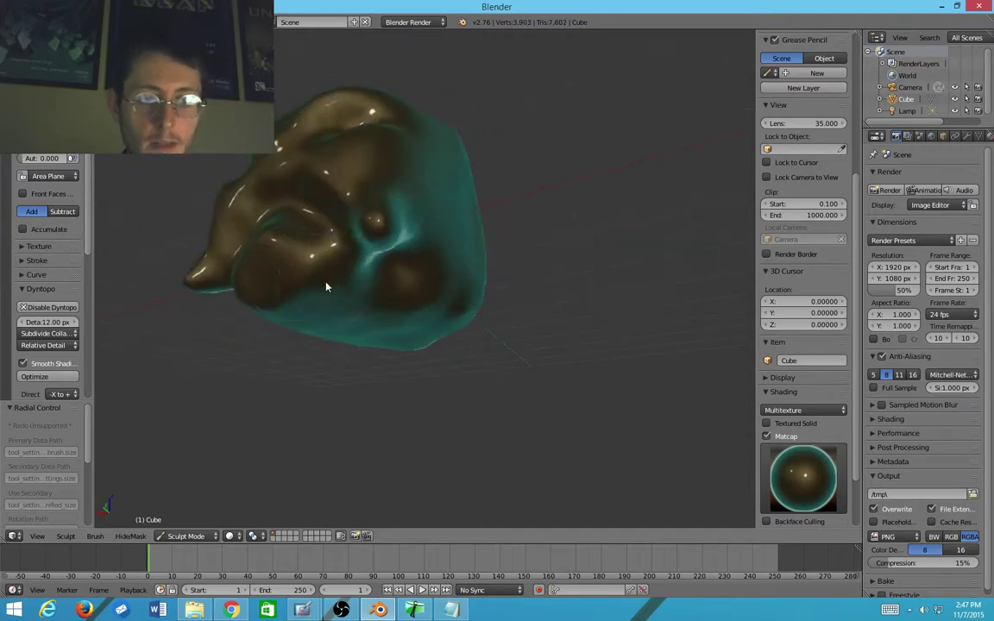
left_click_drag(253, 296, 323, 288)
Step: Examine the sculpted face's profile, front and underside from several angles and distances
mouse_move(324, 288)
middle_mouse_down()
mouse_move(466, 303)
mouse_move(342, 299)
mouse_move(338, 339)
mouse_move(373, 276)
middle_mouse_up()
scroll(415, 311, "down", 2)
mouse_move(415, 311)
middle_mouse_down()
mouse_move(313, 354)
mouse_move(290, 344)
mouse_move(339, 356)
middle_mouse_up()
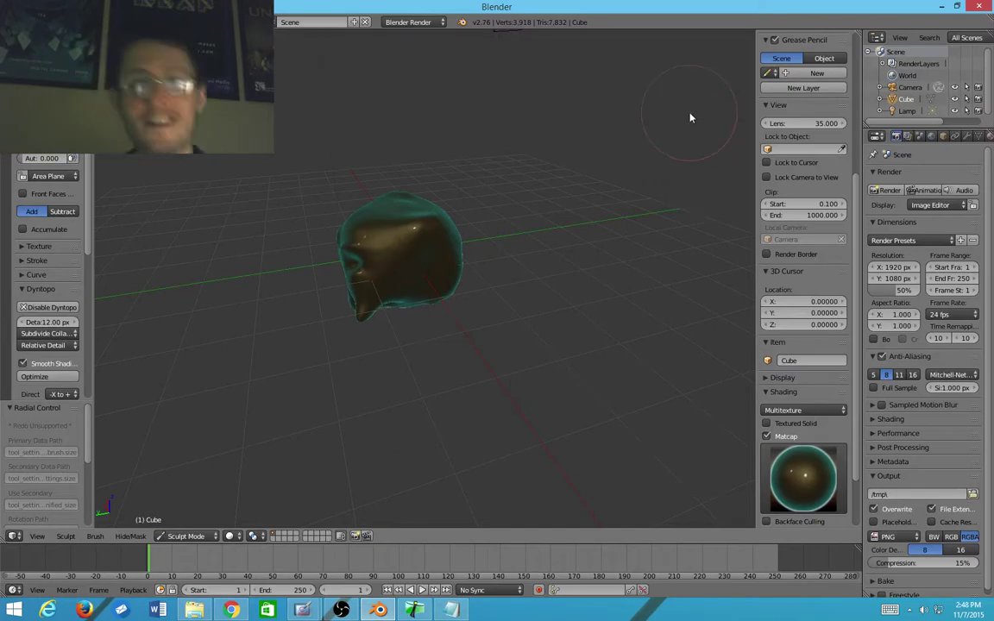
scroll(588, 158, "up", 2)
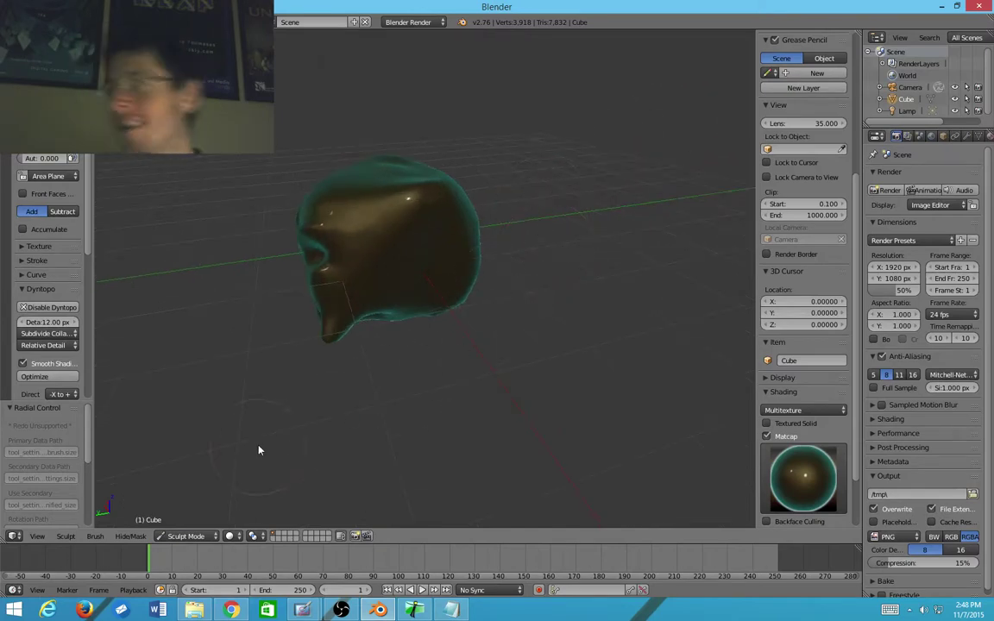
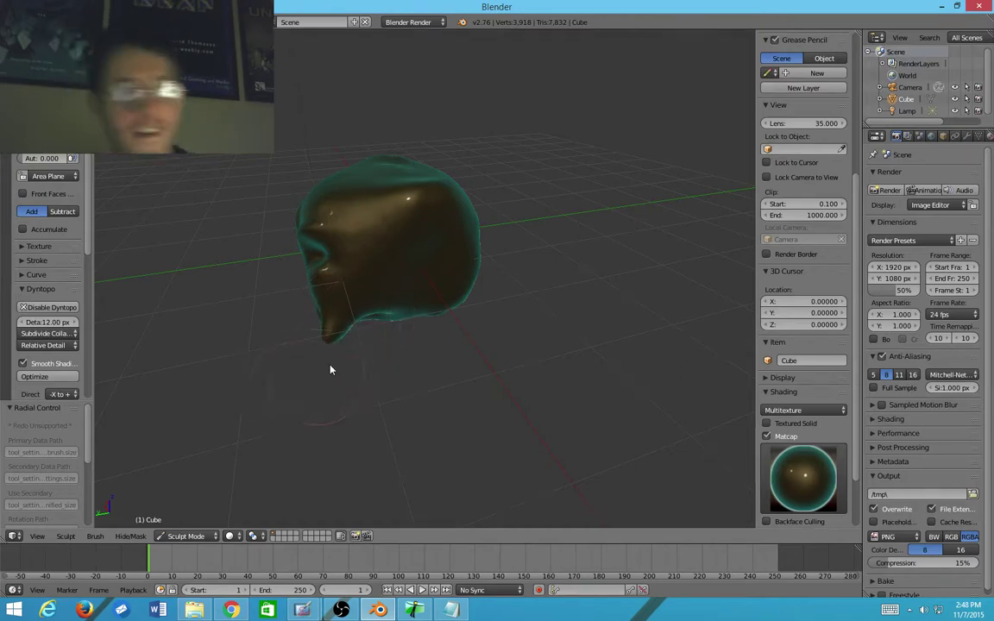
middle_click_drag(330, 369, 435, 333)
scroll(366, 306, "up", 3)
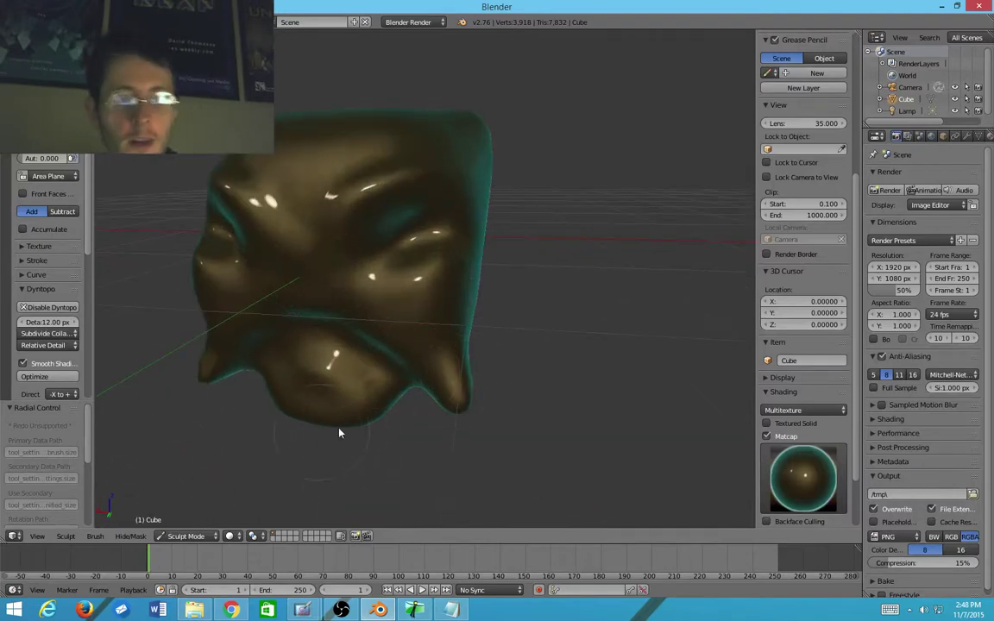
mouse_move(307, 447)
middle_mouse_down()
mouse_move(380, 404)
mouse_move(280, 318)
mouse_move(432, 366)
mouse_move(312, 331)
middle_mouse_up()
scroll(48, 259, "up", 1)
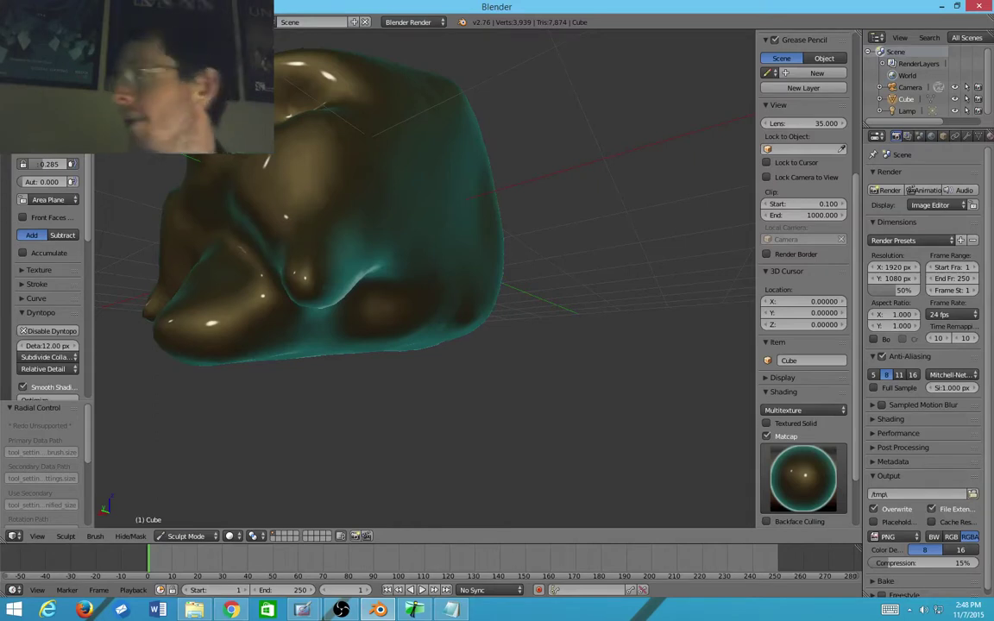
Step: Cycle through the first seven sculpt brushes
key("space")
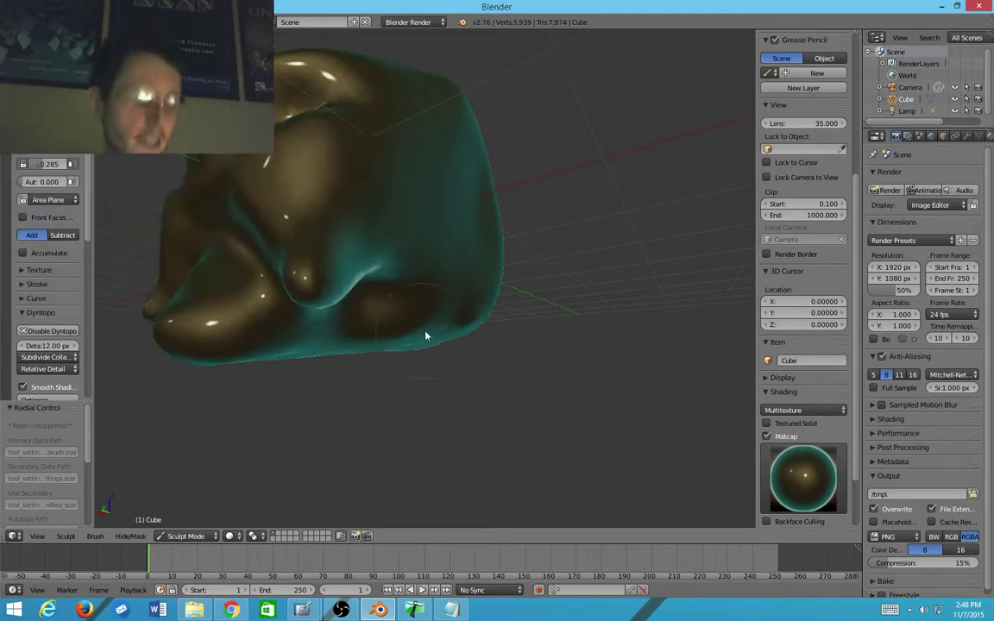
key("1")
key("2")
key("3")
key("4")
key("5")
key("6")
key("7")
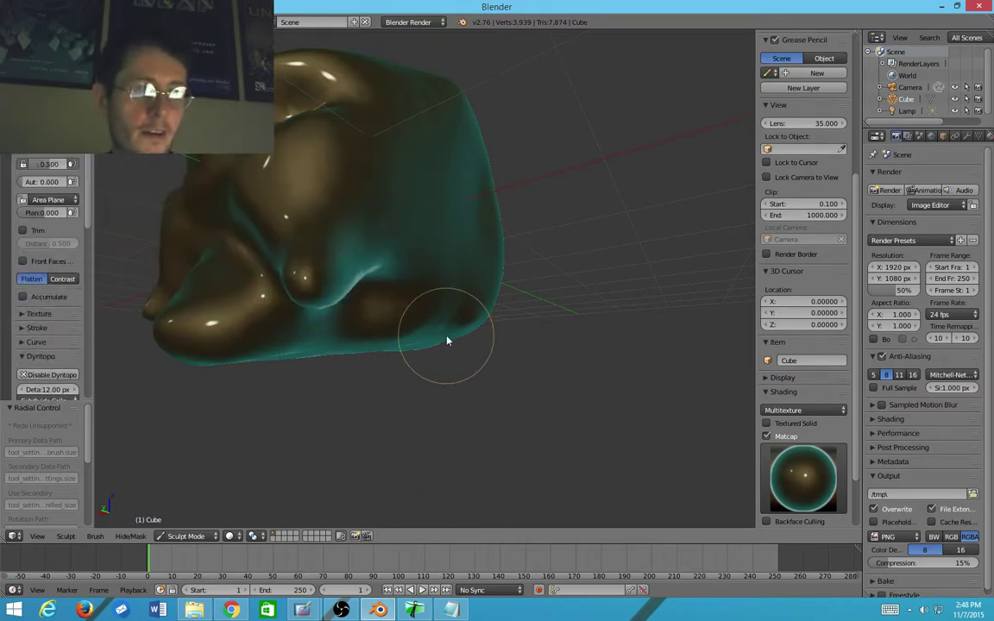
Step: Switch among the Grab, Clay and Crease brushes, leaving the Crease brush active
key("0")
key("g")
key("c")
key("shift+c")
key("g")
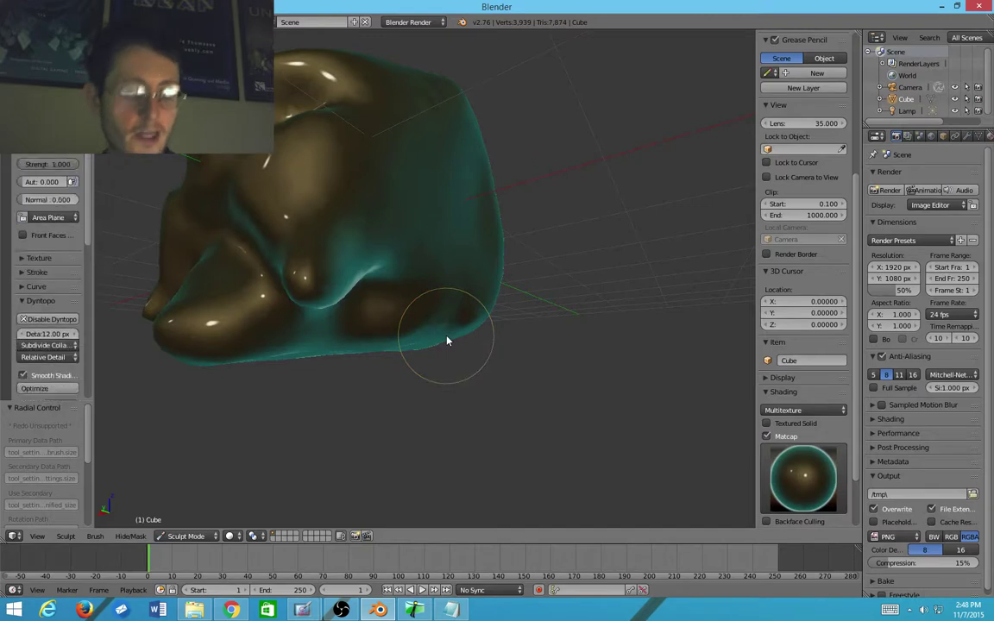
key("shift+c")
key("c")
key("d")
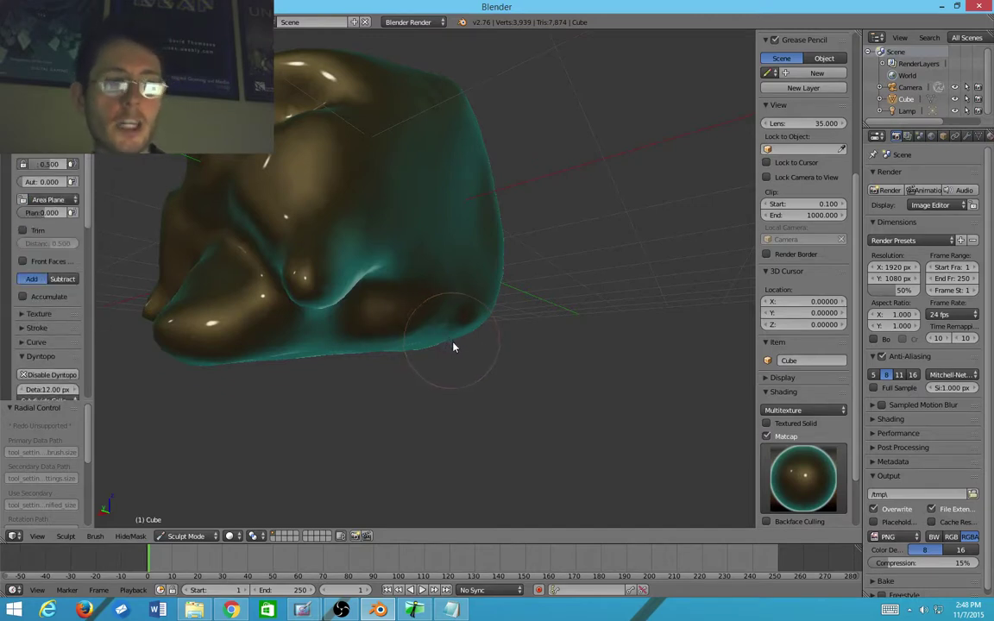
key("shift+c")
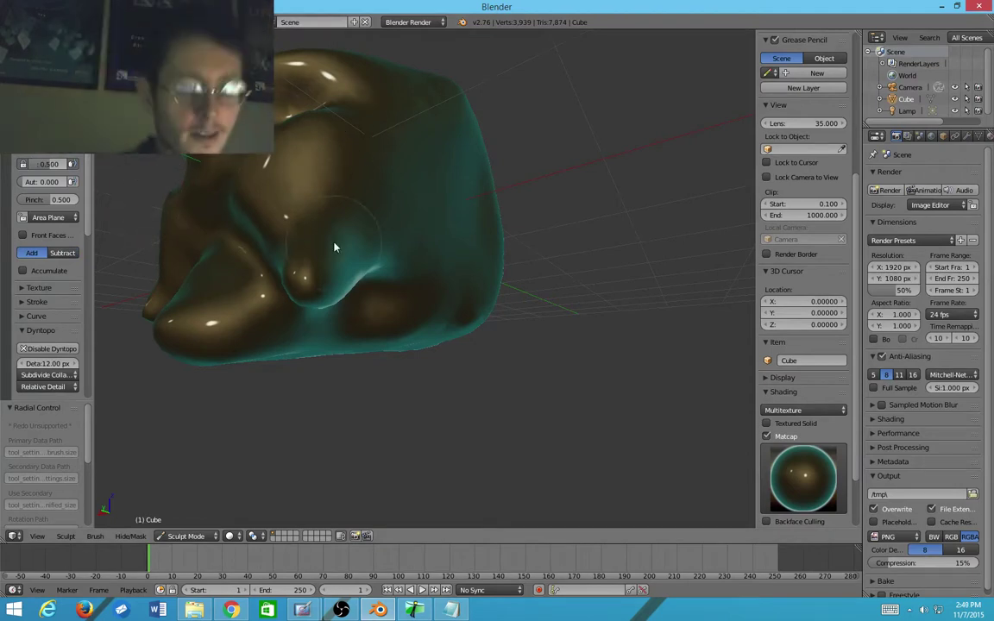
Step: Try the light grey, glowing green and glossy blue matcaps on the sculpted face
mouse_move(497, 242)
middle_mouse_down()
mouse_move(523, 288)
mouse_move(432, 253)
middle_mouse_up()
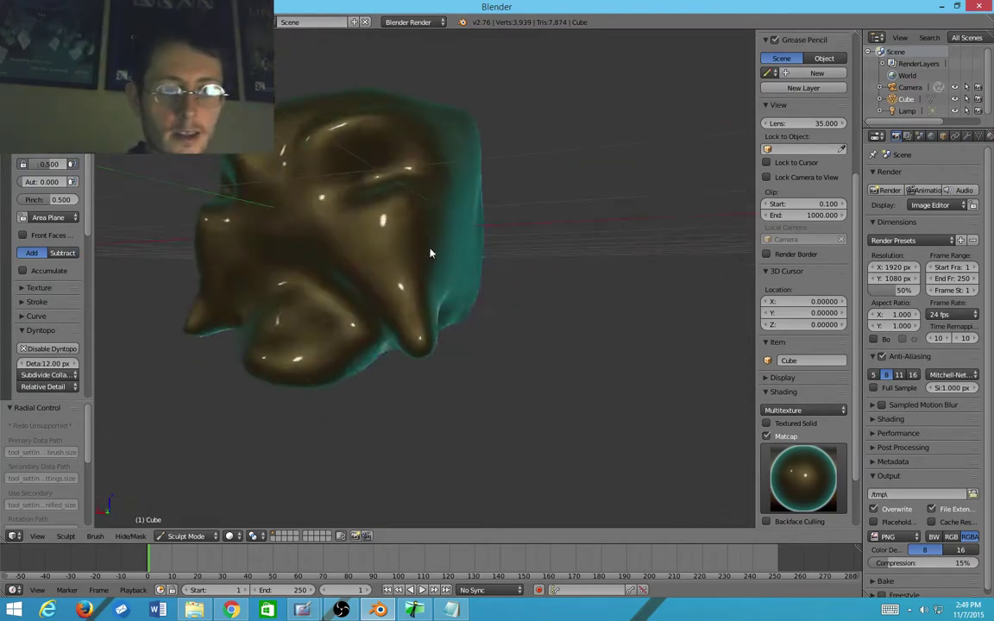
middle_click_drag(436, 321, 379, 255)
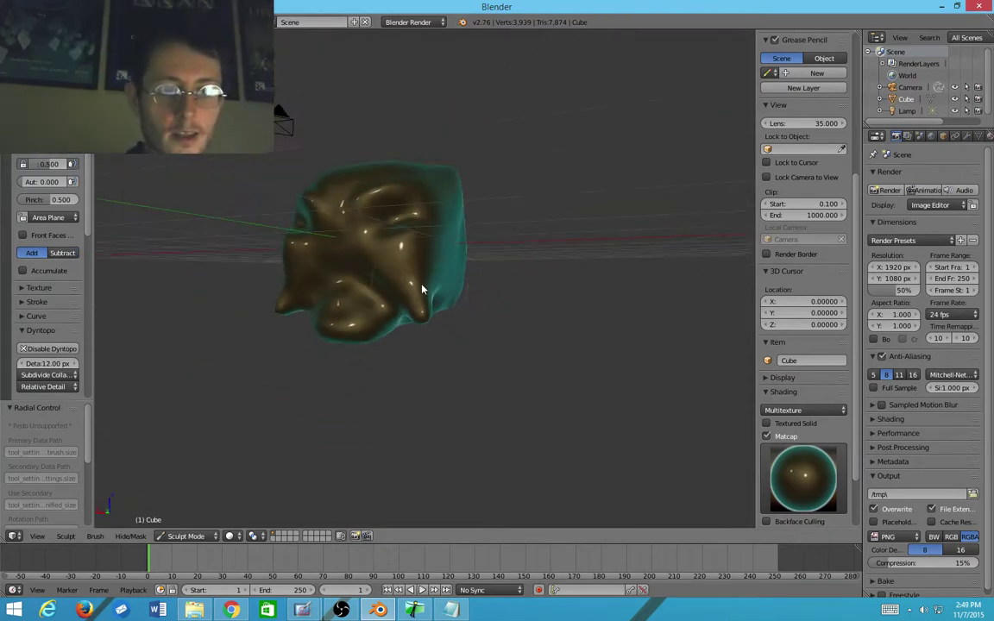
left_click(812, 502)
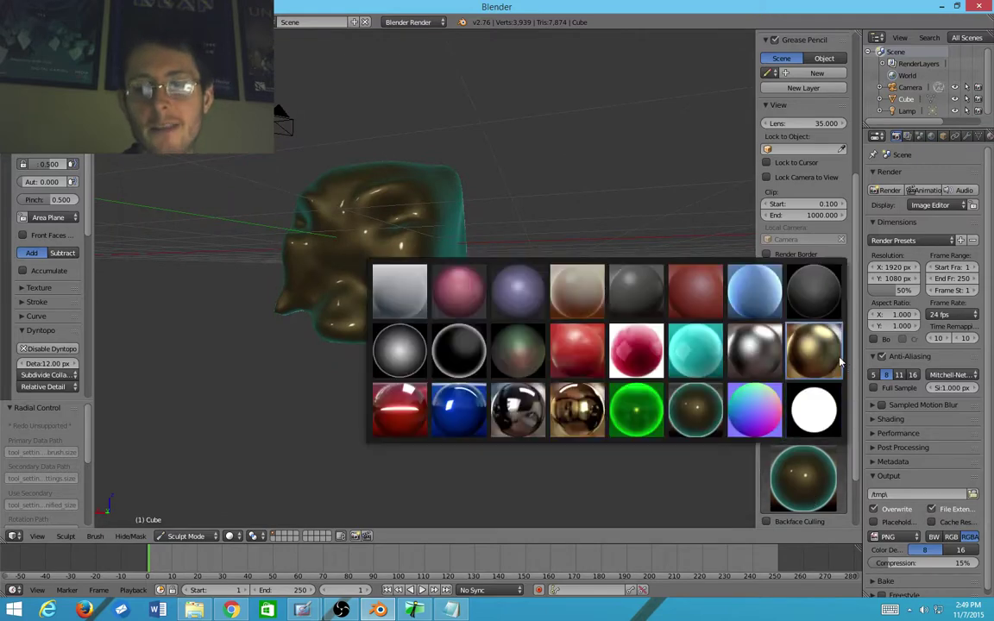
left_click(393, 268)
middle_click_drag(658, 300, 684, 277)
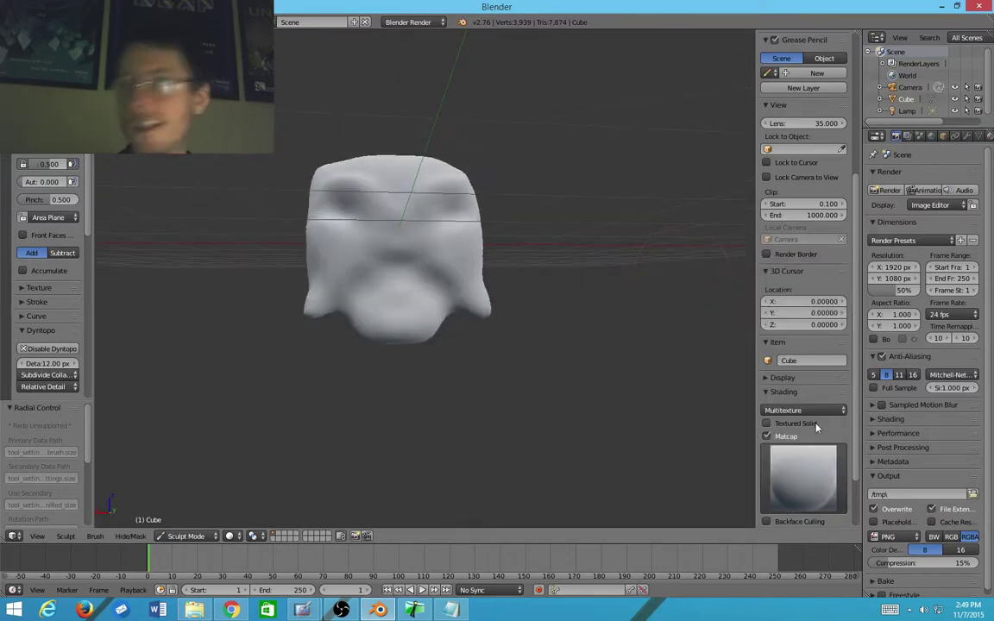
left_click(816, 462)
left_click(638, 406)
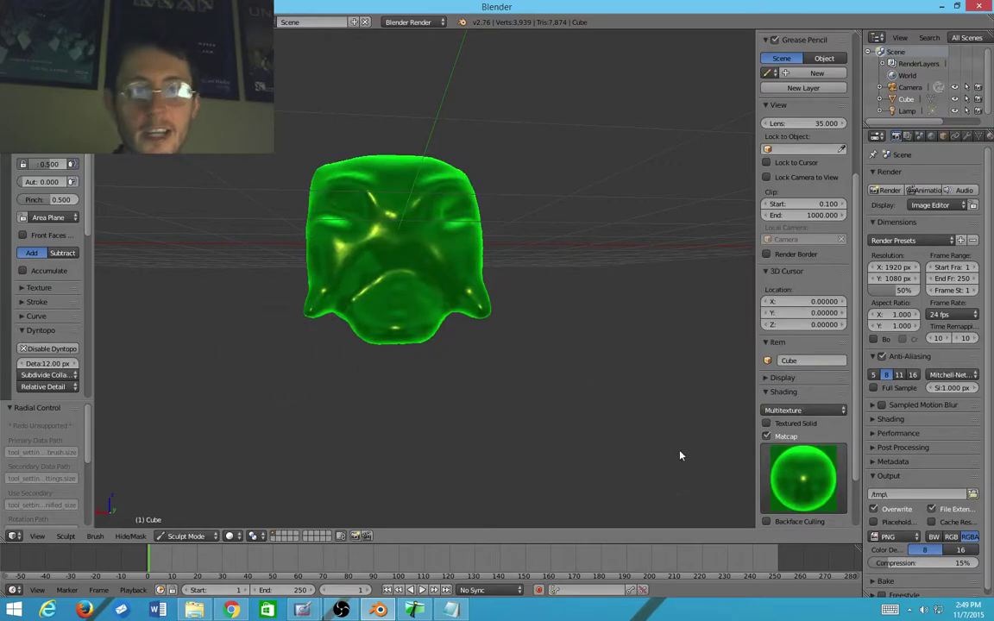
left_click(805, 476)
left_click(482, 411)
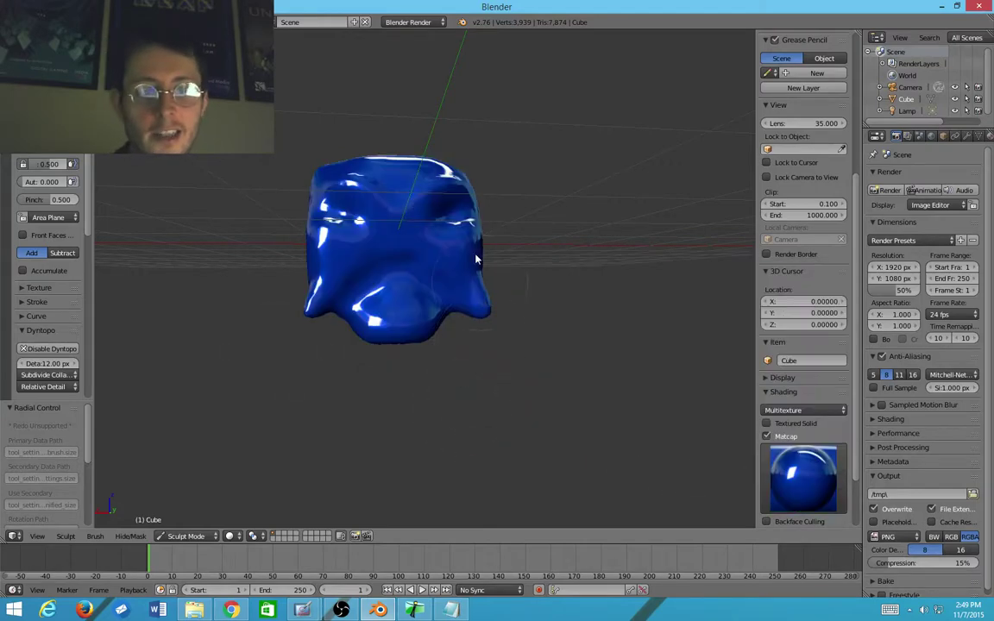
middle_click_drag(479, 257, 500, 255)
scroll(397, 259, "up", 4)
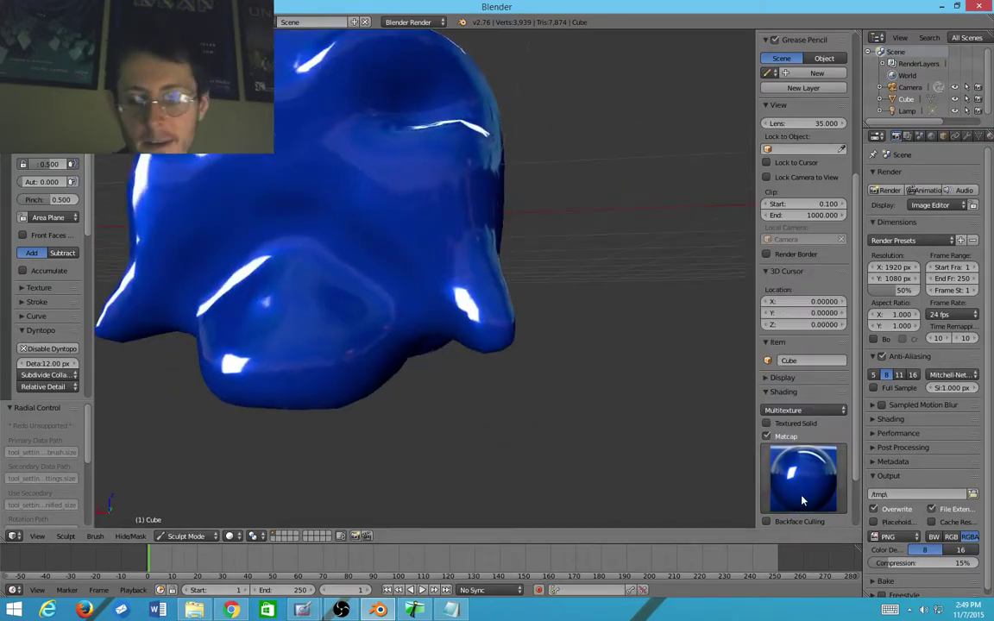
Step: Change the matcap to the brown one with teal edges, then to the multicoloured normal-map style
left_click(820, 470)
left_click(626, 368)
left_click(798, 485)
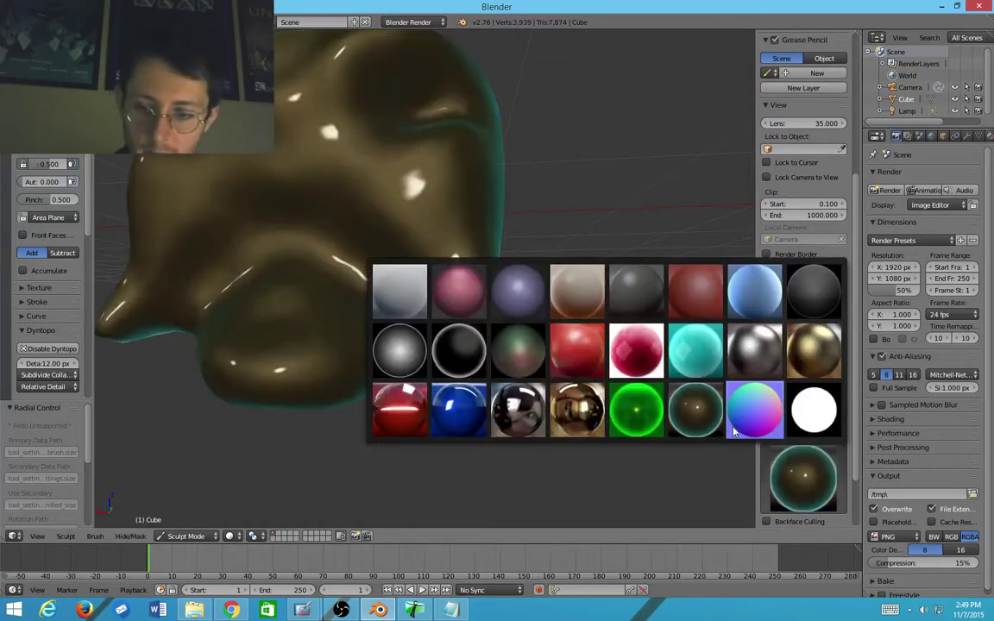
left_click(749, 408)
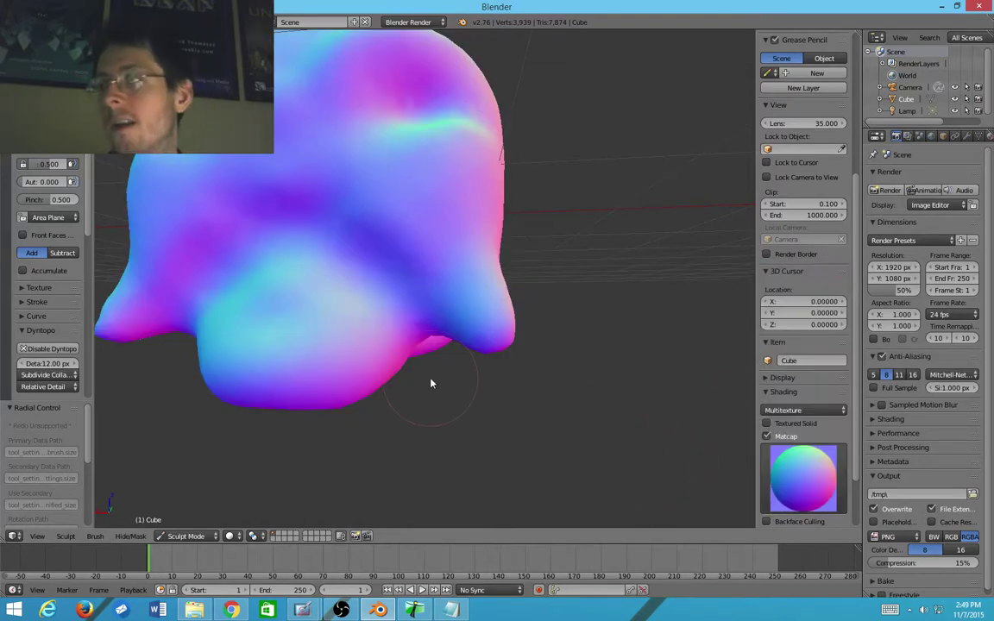
middle_click_drag(431, 381, 464, 422)
scroll(500, 412, "down", 2)
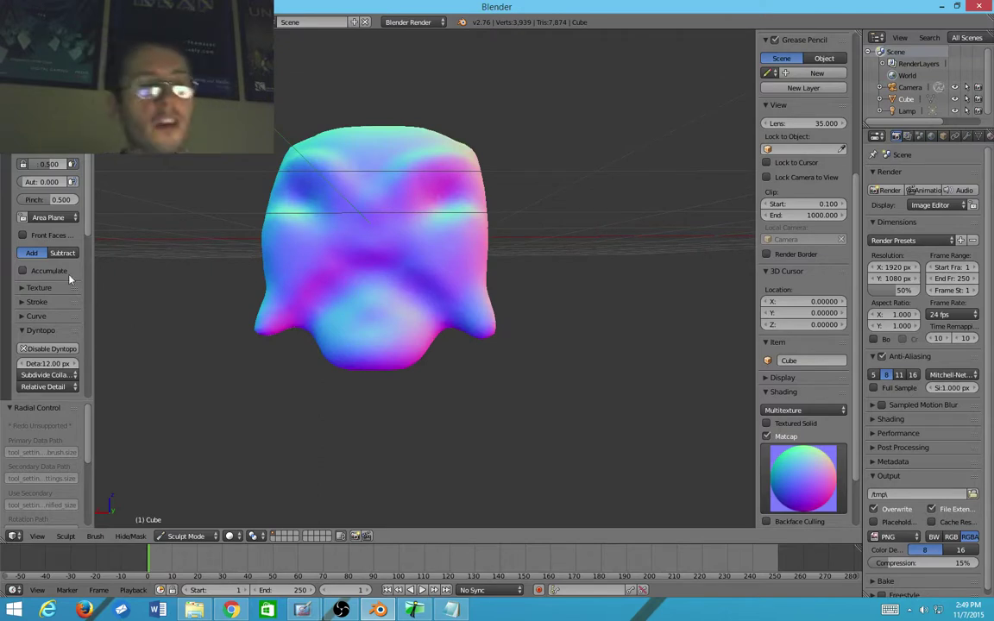
Step: Look through the brush's Dyntopo, symmetry and appearance settings, and examine the sculpted head's side at several distances
scroll(34, 326, "down", 5)
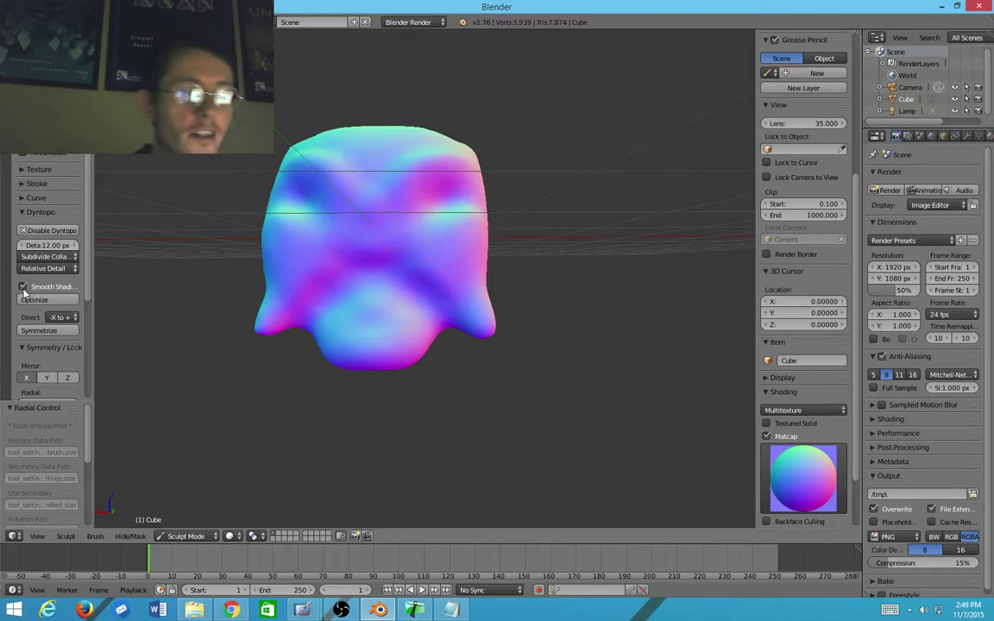
middle_click_drag(318, 308, 344, 312)
mouse_move(608, 225)
middle_mouse_down()
mouse_move(533, 277)
mouse_move(309, 244)
middle_mouse_up()
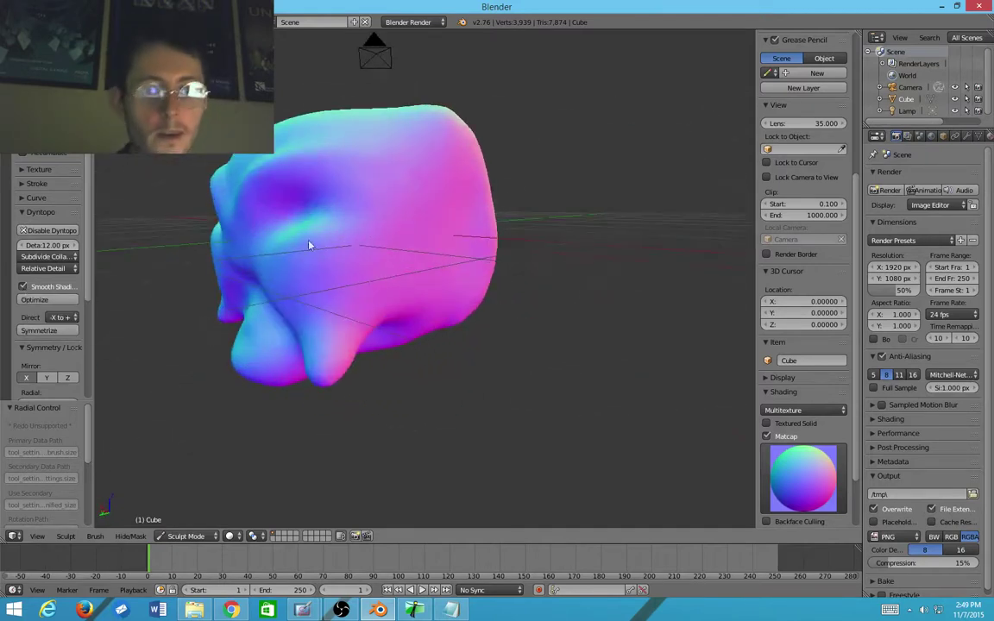
scroll(47, 230, "down", 10)
scroll(423, 279, "up", 4)
scroll(52, 190, "up", 2)
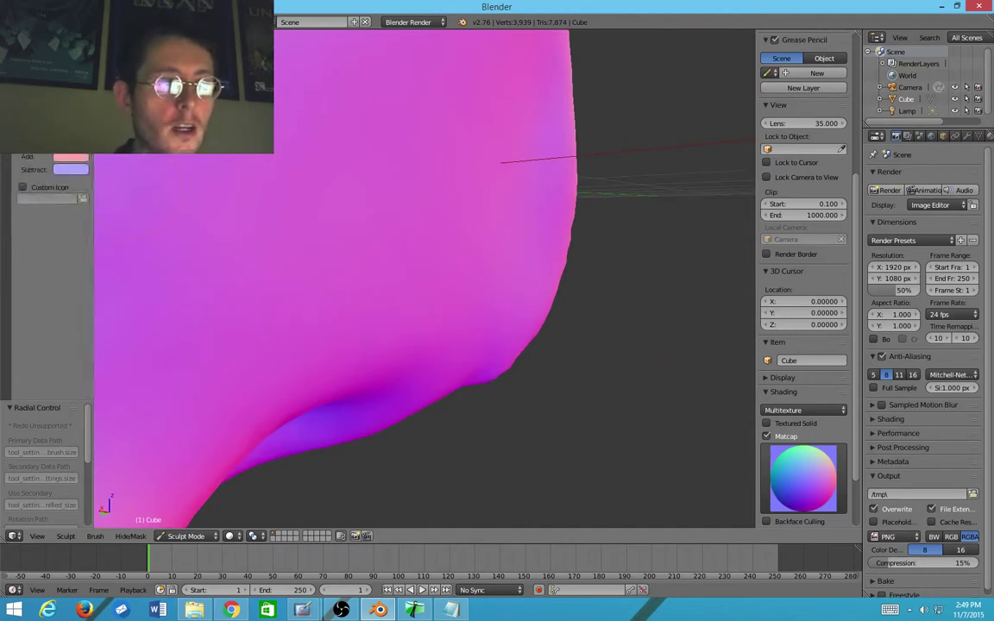
scroll(47, 259, "up", 8)
scroll(222, 157, "up", 1)
scroll(222, 157, "down", 6)
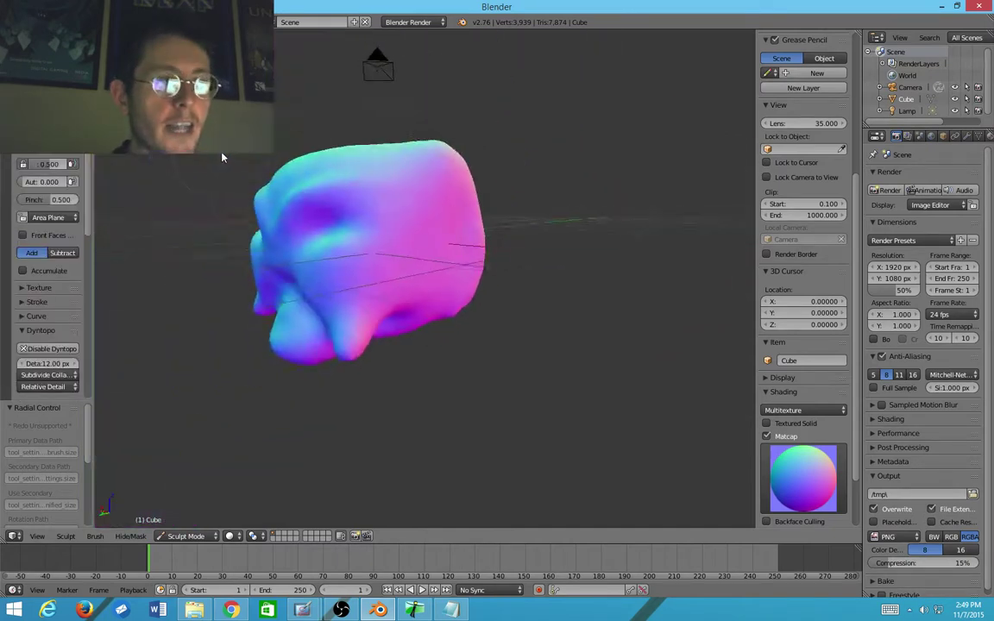
Step: Try switching among other sculpt brushes, including Blob and Layer
middle_click_drag(222, 157, 187, 175)
left_click(48, 93)
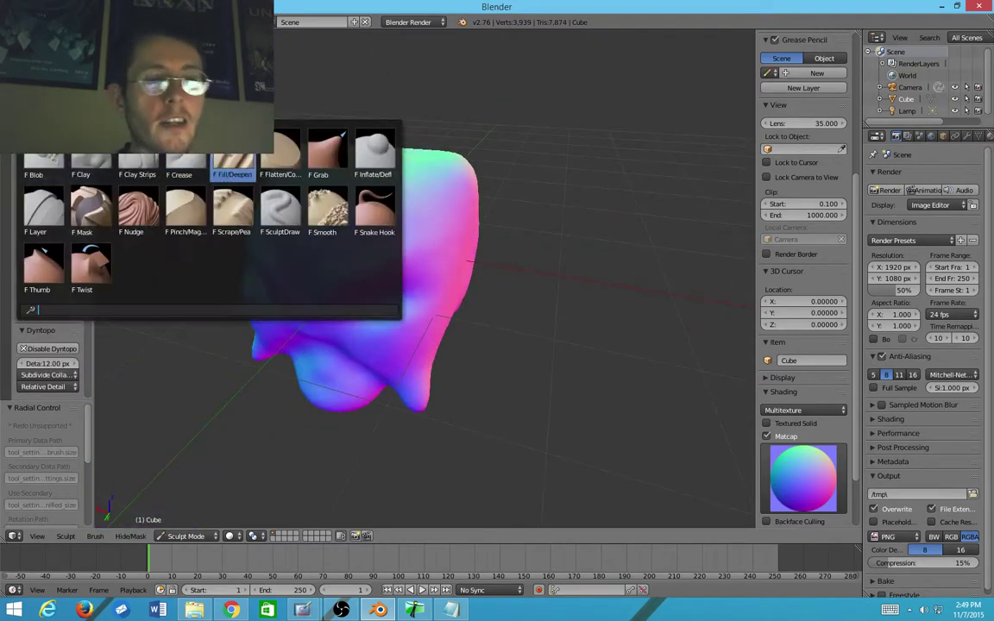
left_click(43, 160)
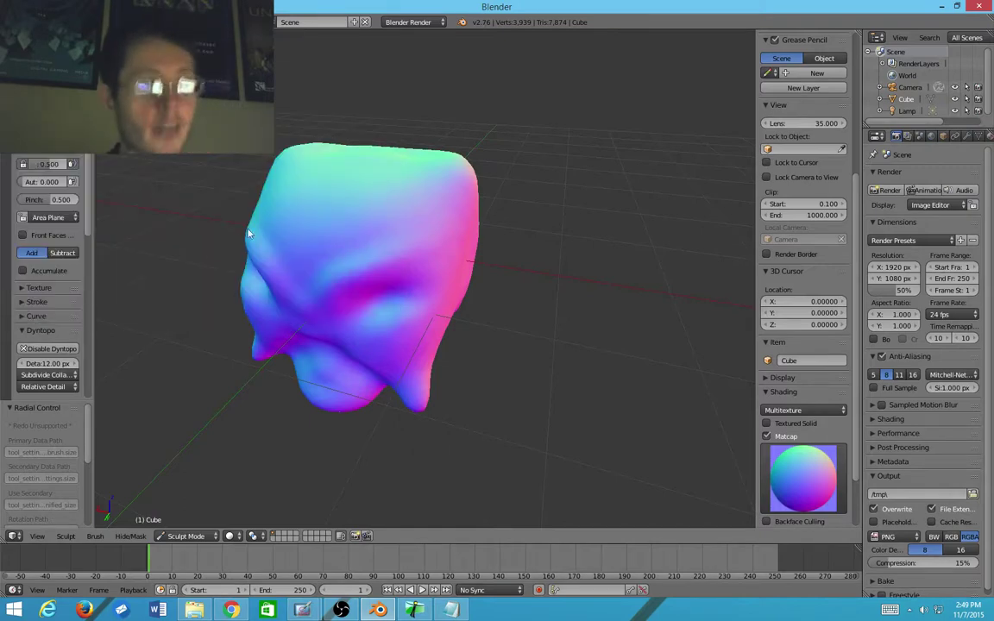
scroll(248, 231, "up", 3)
scroll(249, 232, "down", 4)
middle_click_drag(249, 231, 254, 232)
key("i")
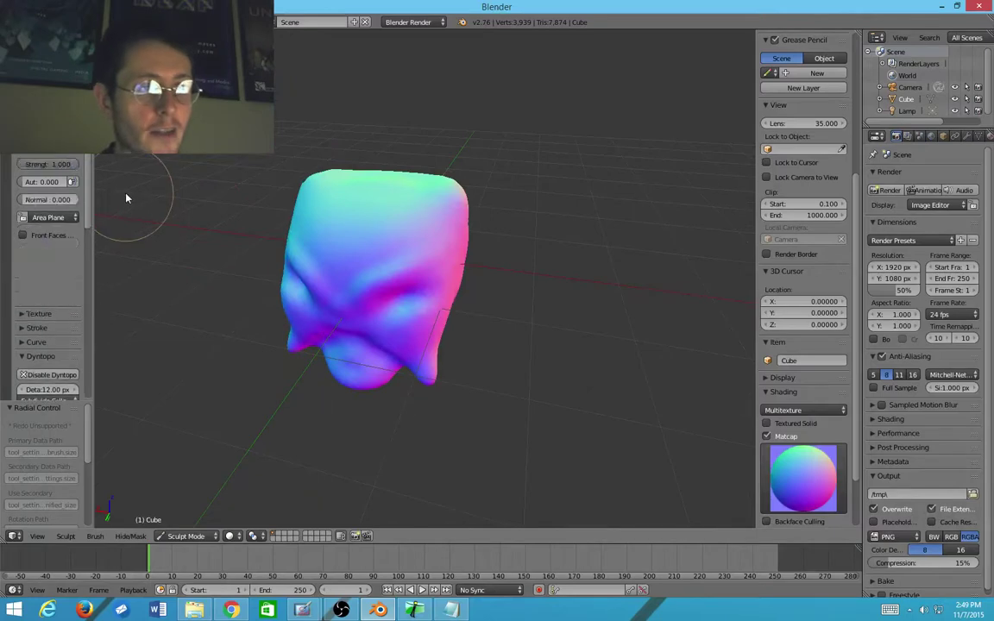
key("l")
left_click(52, 104)
left_click(52, 104)
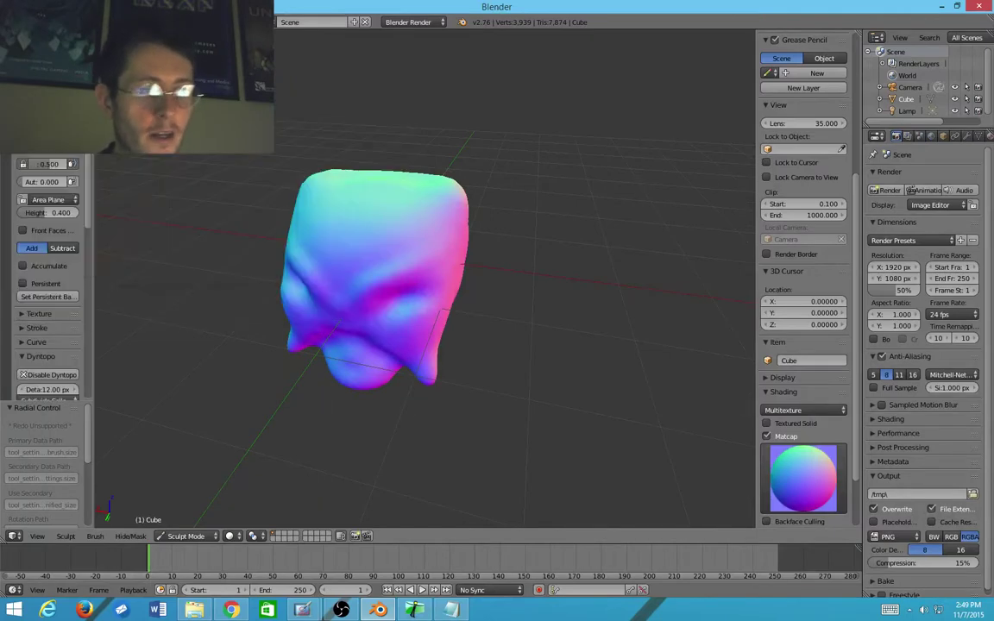
left_click(51, 104)
left_click(43, 211)
Step: Activate the Snake Hook brush and pull the top of the head upward into a tall rounded peak
left_click(50, 104)
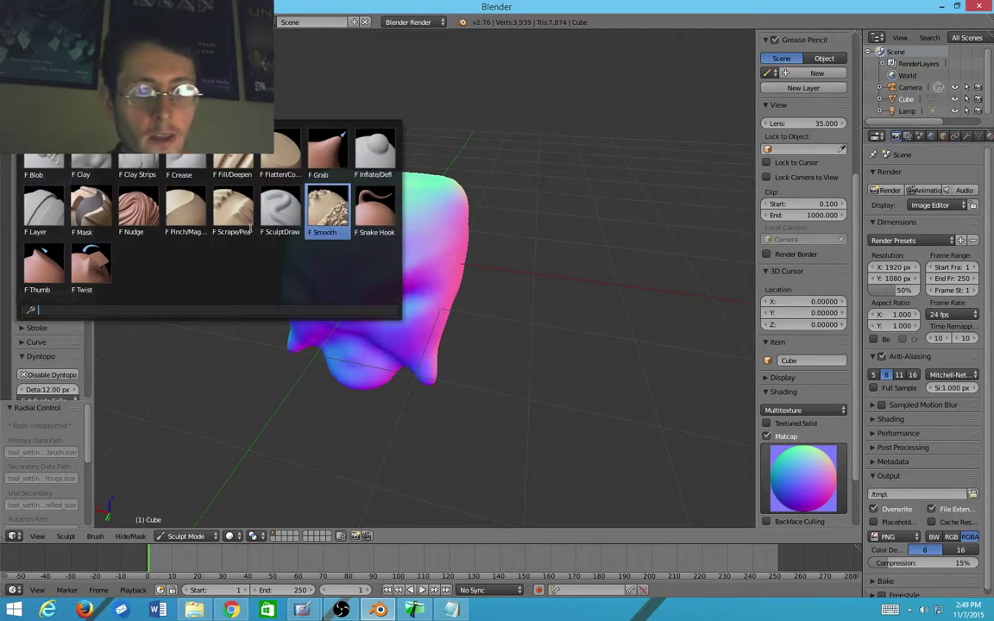
left_click(52, 103)
left_click(51, 103)
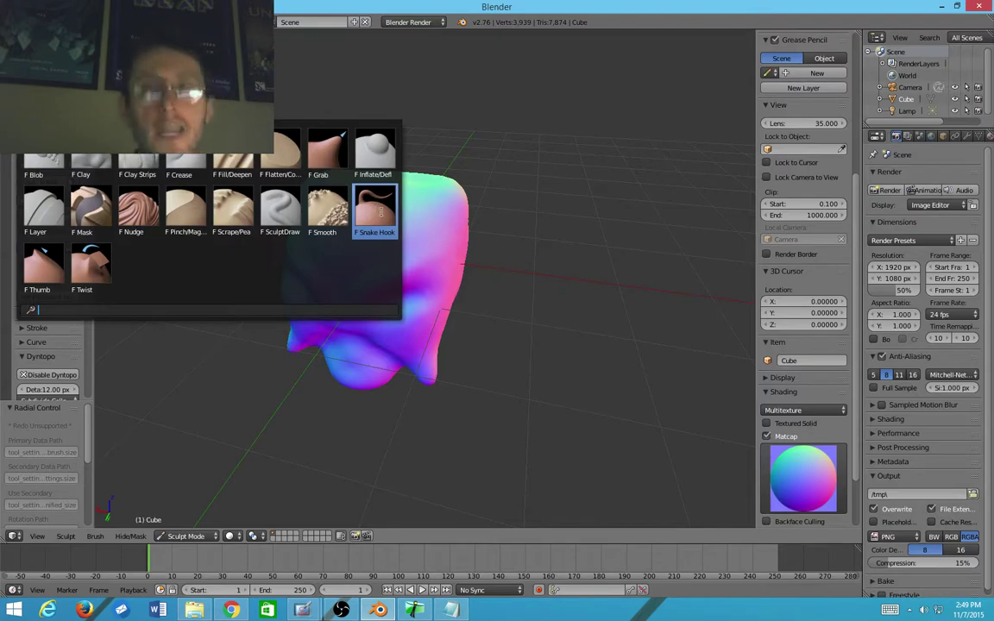
left_click(380, 212)
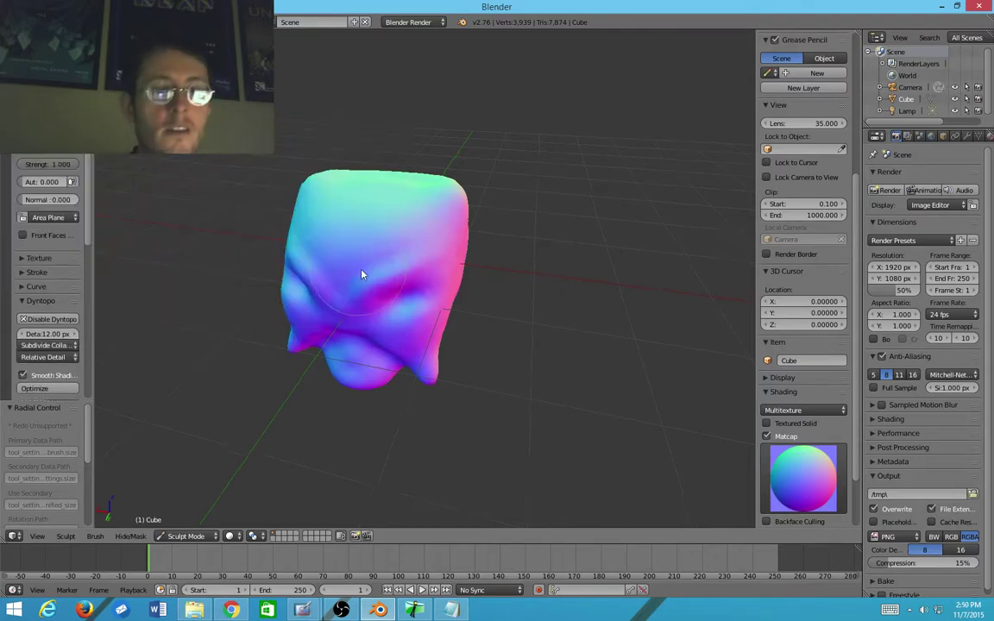
mouse_move(361, 272)
middle_mouse_down()
mouse_move(373, 278)
mouse_move(393, 236)
mouse_move(406, 283)
mouse_move(399, 256)
middle_mouse_up()
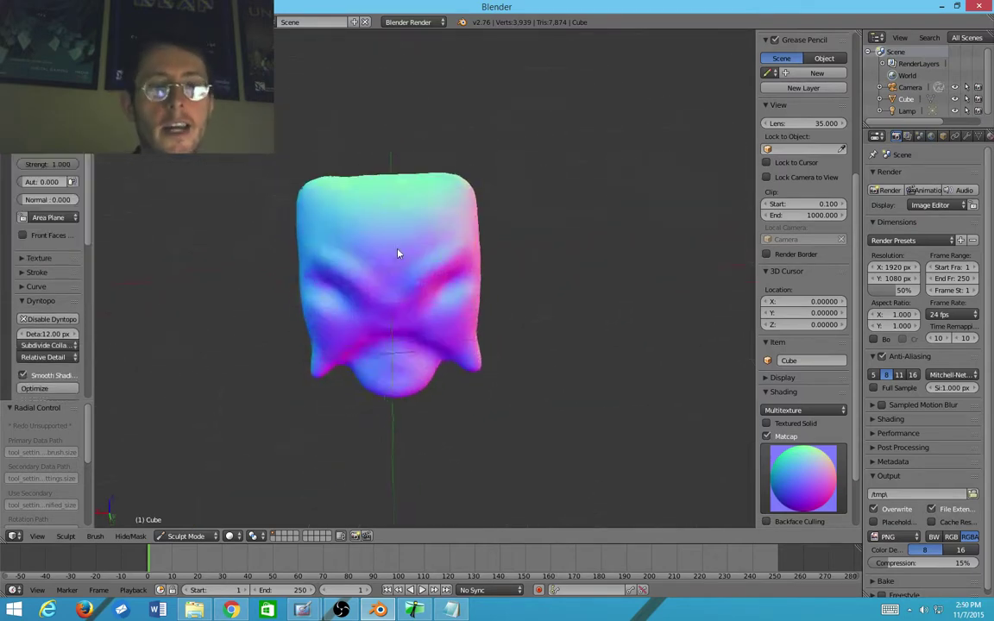
mouse_move(437, 205)
middle_mouse_down()
mouse_move(210, 266)
mouse_move(276, 240)
mouse_move(431, 257)
mouse_move(372, 216)
middle_mouse_up()
left_click_drag(390, 184, 393, 133)
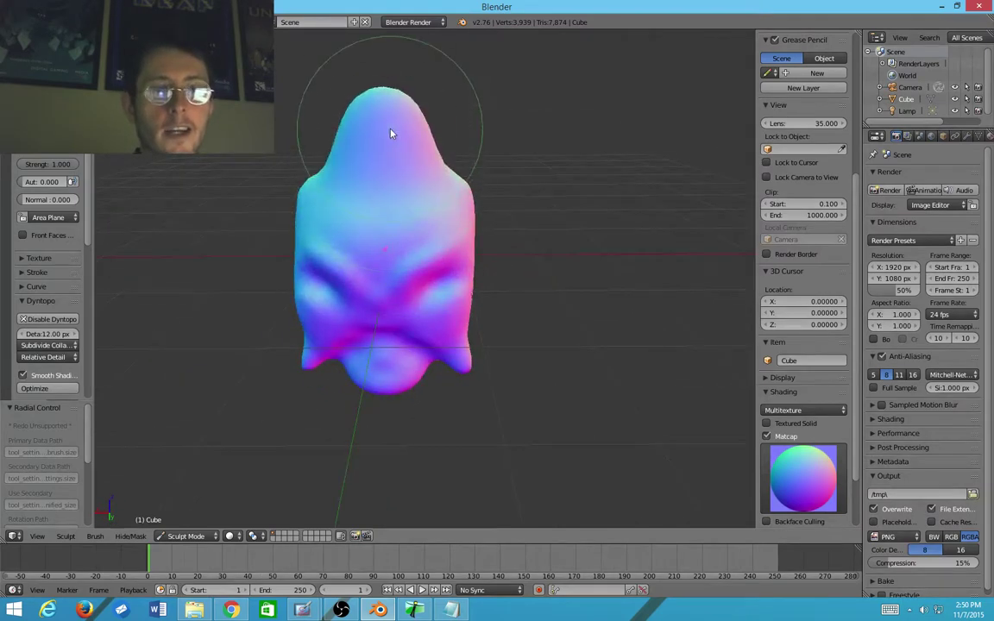
mouse_move(393, 133)
middle_mouse_down()
mouse_move(315, 195)
mouse_move(390, 181)
middle_mouse_up()
mouse_move(411, 150)
left_mouse_down()
mouse_move(455, 131)
mouse_move(438, 118)
left_mouse_up()
Step: Smooth the raised top of the head and pull it further into a hooked crest with Snake Hook
mouse_move(382, 268)
middle_mouse_down()
mouse_move(395, 284)
mouse_move(365, 159)
middle_mouse_up()
mouse_move(392, 173)
left_mouse_down("shift")
mouse_move(406, 147)
mouse_move(382, 163)
left_mouse_up("shift")
mouse_move(382, 163)
middle_mouse_down()
mouse_move(622, 221)
mouse_move(537, 172)
mouse_move(349, 215)
middle_mouse_up()
mouse_move(403, 187)
middle_mouse_down()
mouse_move(506, 198)
mouse_move(490, 201)
middle_mouse_up()
mouse_move(432, 192)
left_mouse_down()
mouse_move(422, 215)
mouse_move(337, 195)
mouse_move(333, 170)
left_mouse_up()
mouse_move(333, 171)
middle_mouse_down()
mouse_move(326, 211)
mouse_move(270, 196)
mouse_move(432, 251)
middle_mouse_up()
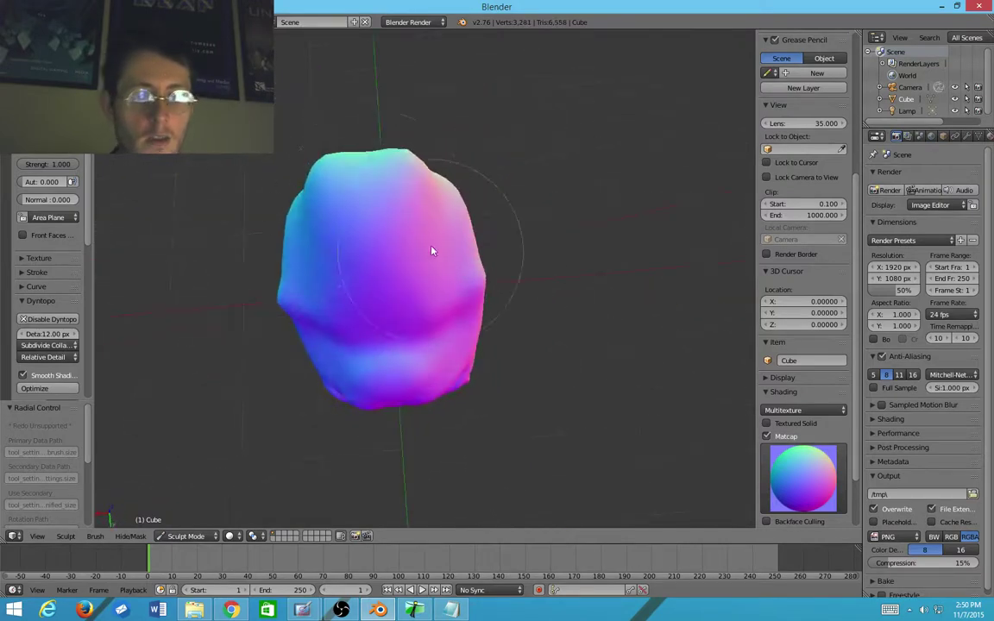
left_click_drag(366, 169, 342, 63)
mouse_move(388, 121)
middle_mouse_down()
mouse_move(250, 69)
mouse_move(381, 98)
mouse_move(367, 60)
mouse_move(300, 167)
middle_mouse_up()
middle_click_drag(297, 231, 328, 226)
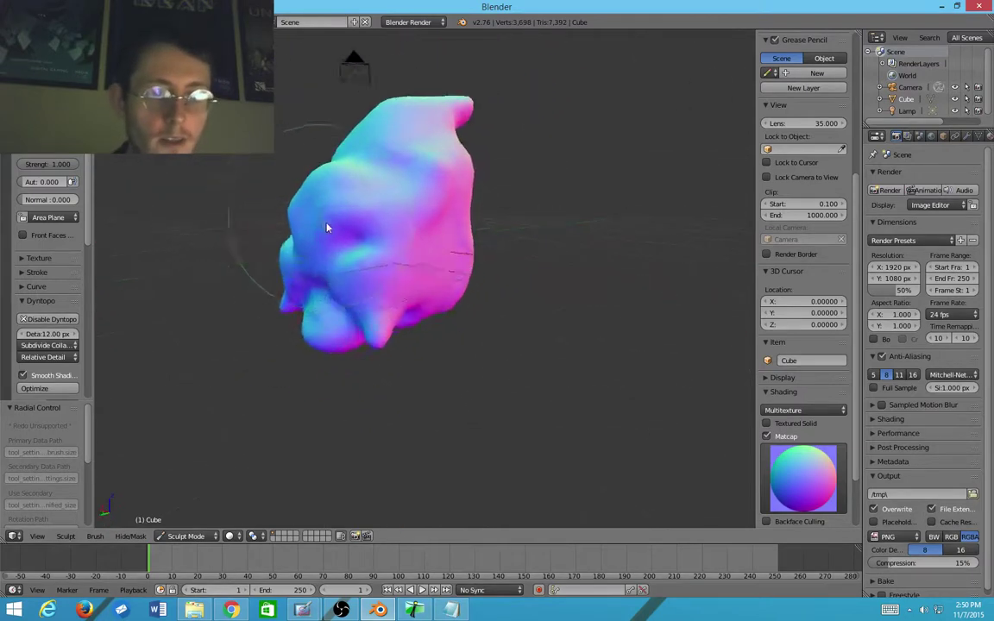
Step: Shrink the brush radius by eye, try pulling the pointed lower bumps into thin tendrils, and undo the stroke
scroll(397, 395, "up", 5)
mouse_move(397, 395)
middle_mouse_down("shift")
mouse_move(452, 136)
mouse_move(488, 101)
middle_mouse_up("shift")
key("f")
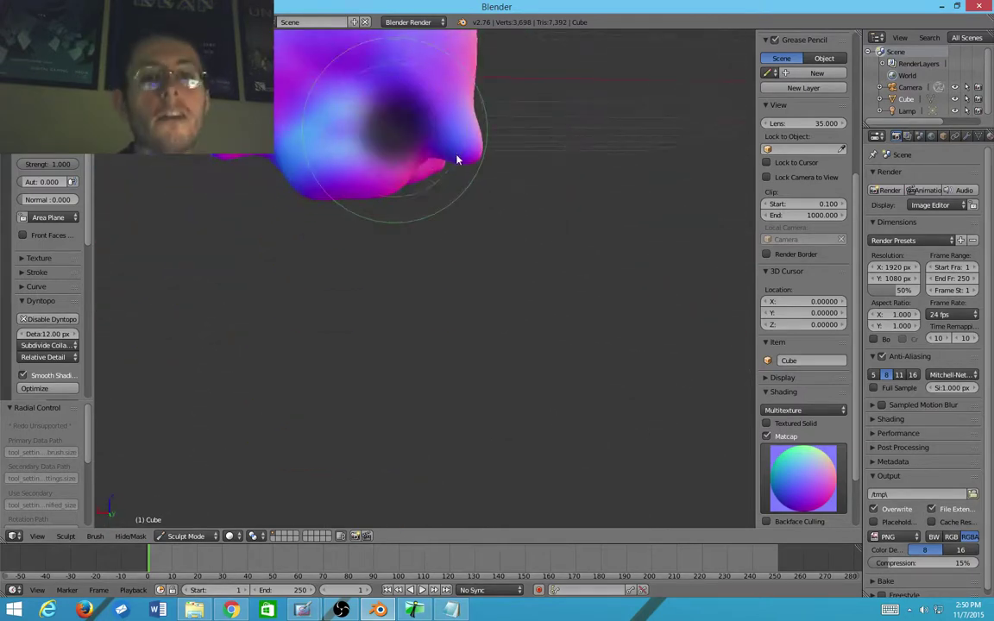
left_click(433, 121)
mouse_move(433, 122)
middle_mouse_down()
mouse_move(457, 201)
mouse_move(473, 169)
mouse_move(480, 175)
mouse_move(462, 195)
mouse_move(415, 206)
mouse_move(440, 274)
middle_mouse_up()
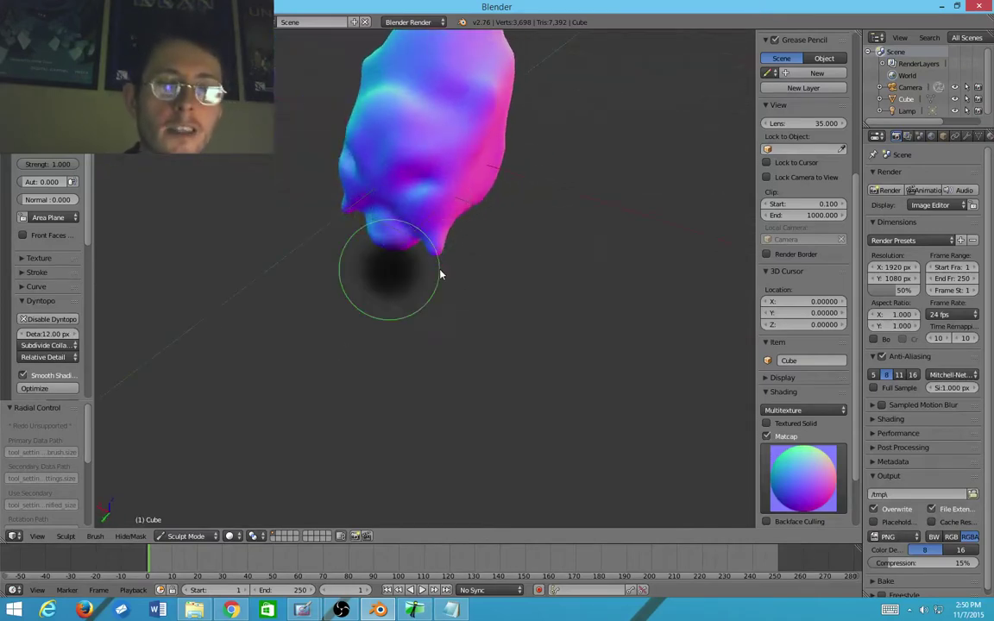
left_click(425, 269)
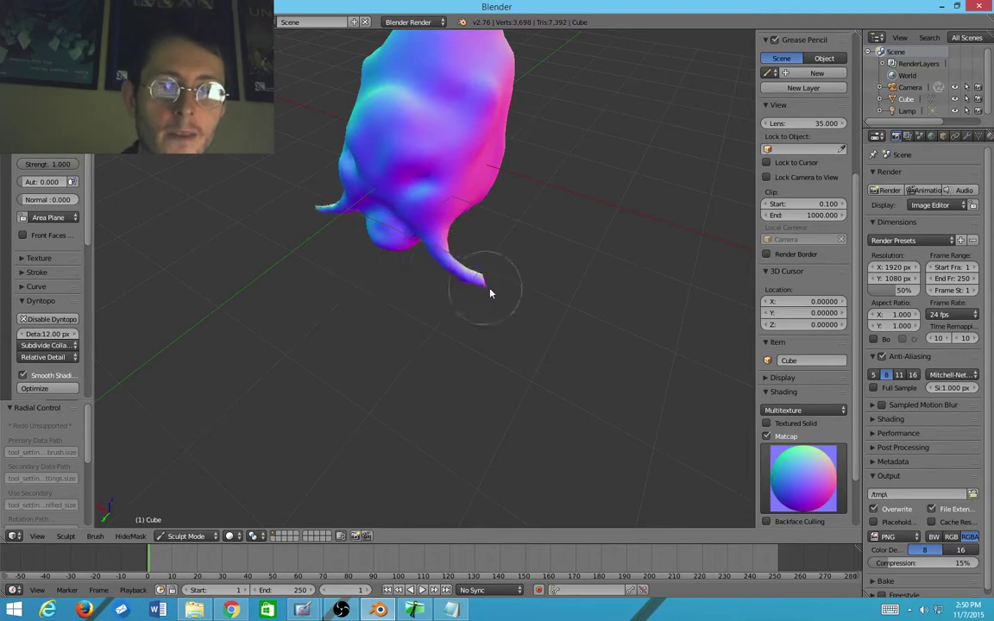
key("ctrl+z")
Step: Reduce the brush radius further, try pulling the pointed lower bumps straight down, and undo the stroke
scroll(494, 357, "up", 3)
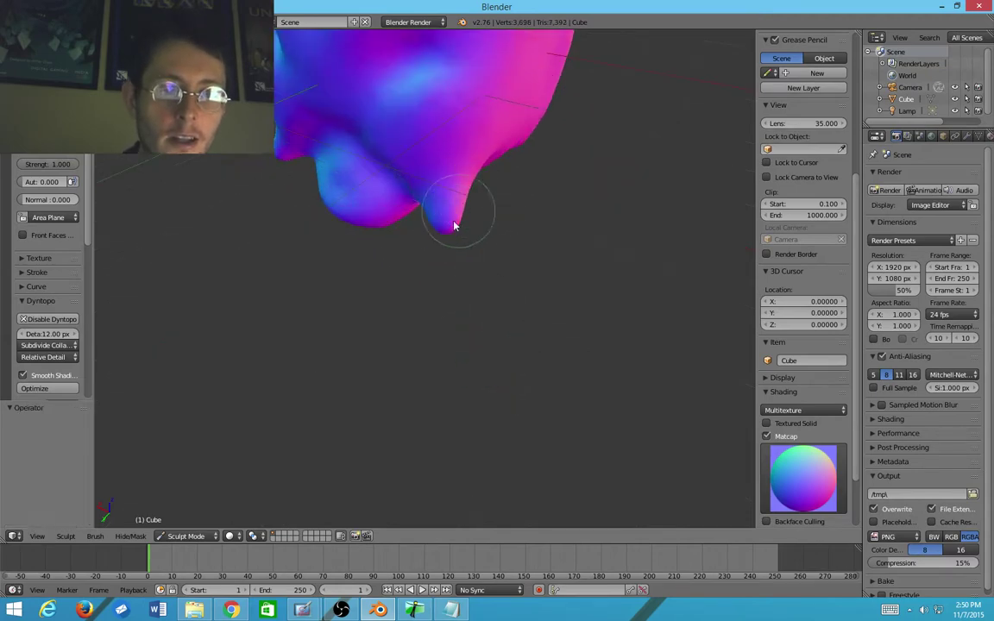
key("f")
left_click(442, 233)
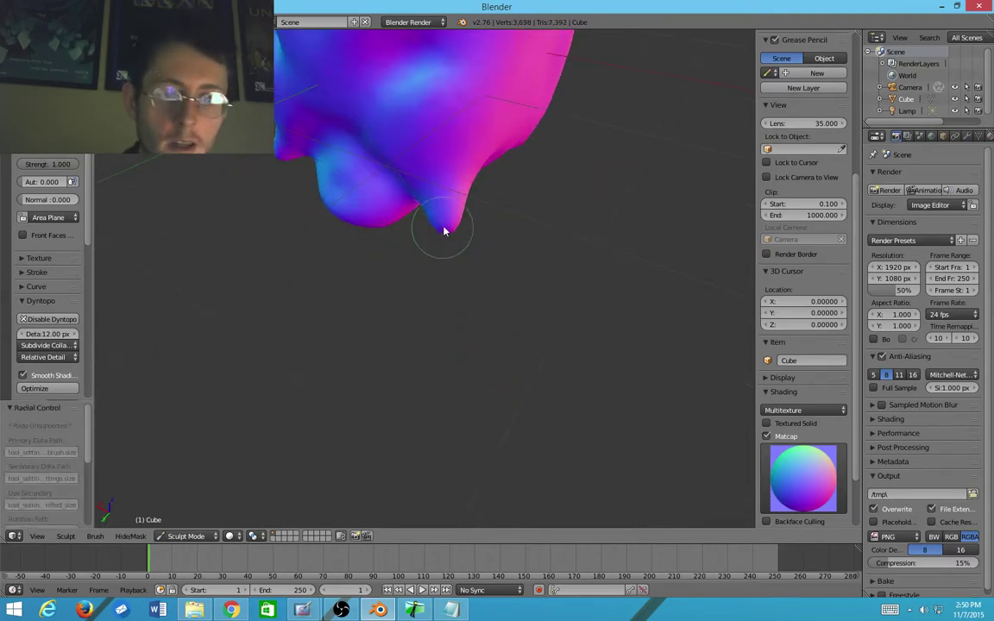
mouse_move(443, 231)
left_mouse_down()
mouse_move(423, 268)
mouse_move(438, 295)
left_mouse_up()
mouse_move(300, 283)
middle_mouse_down()
mouse_move(401, 240)
mouse_move(431, 198)
mouse_move(279, 177)
middle_mouse_up()
key("ctrl+z")
mouse_move(247, 182)
middle_mouse_down()
mouse_move(339, 244)
mouse_move(339, 306)
mouse_move(309, 298)
mouse_move(370, 251)
mouse_move(337, 288)
mouse_move(293, 279)
middle_mouse_up()
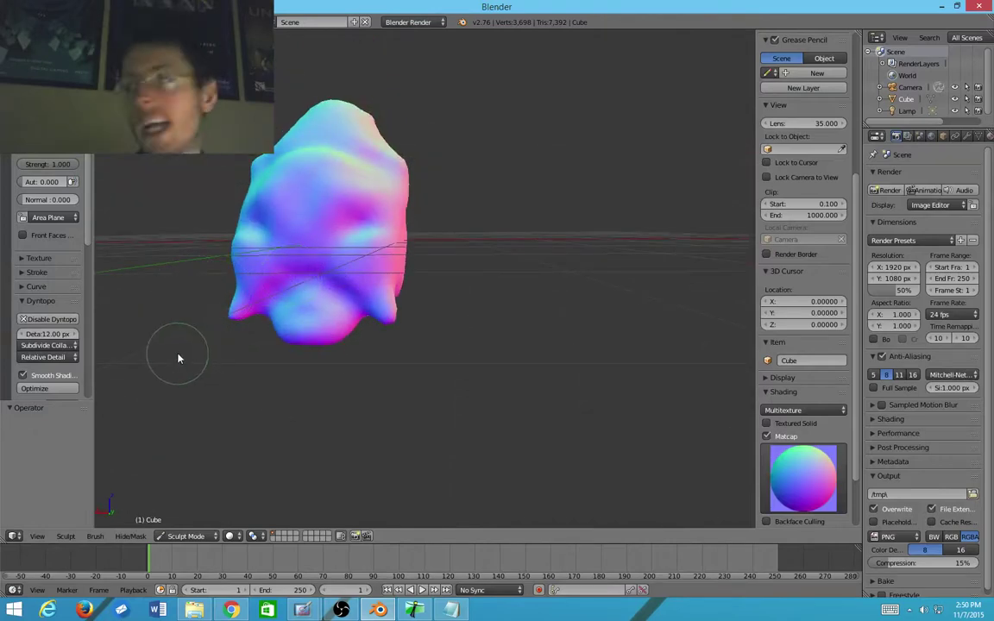
Step: Widen the tool settings area and review Dyntopo's Detail Refine Method options without changing the method
left_click(52, 346)
left_click(56, 347)
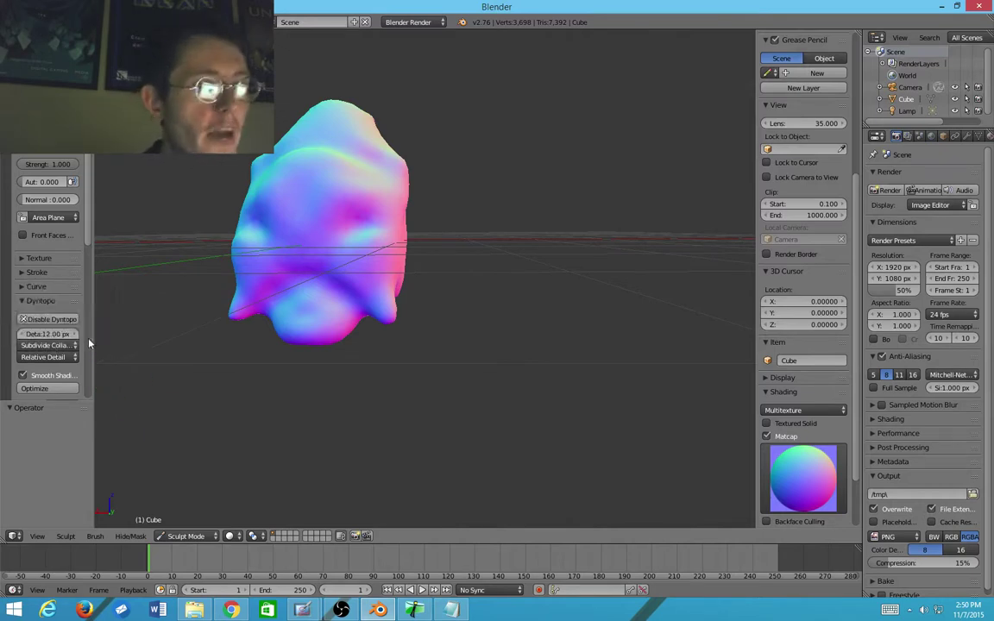
left_click_drag(95, 343, 145, 343)
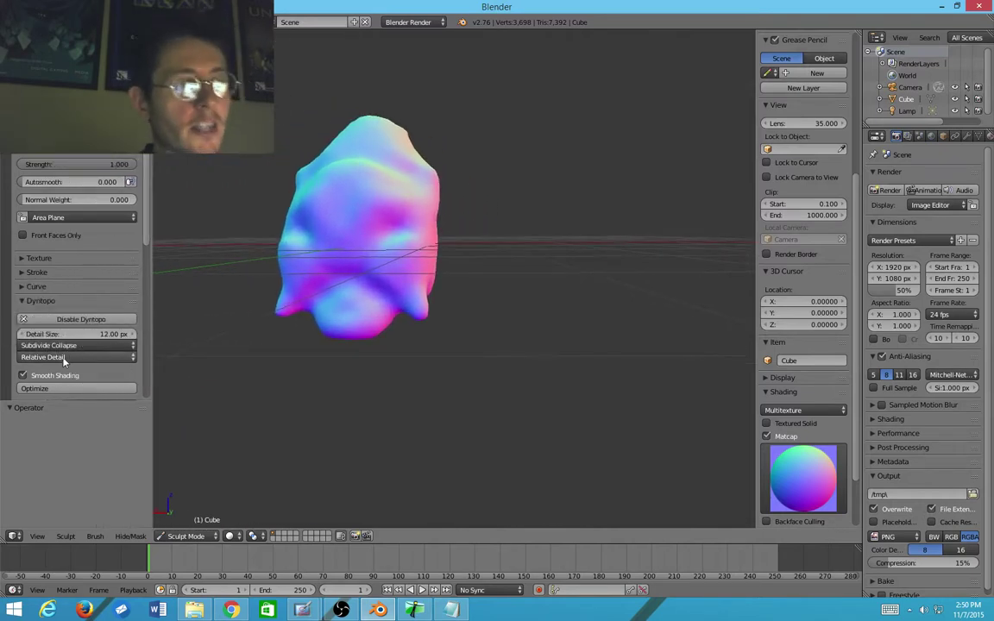
left_click(66, 347)
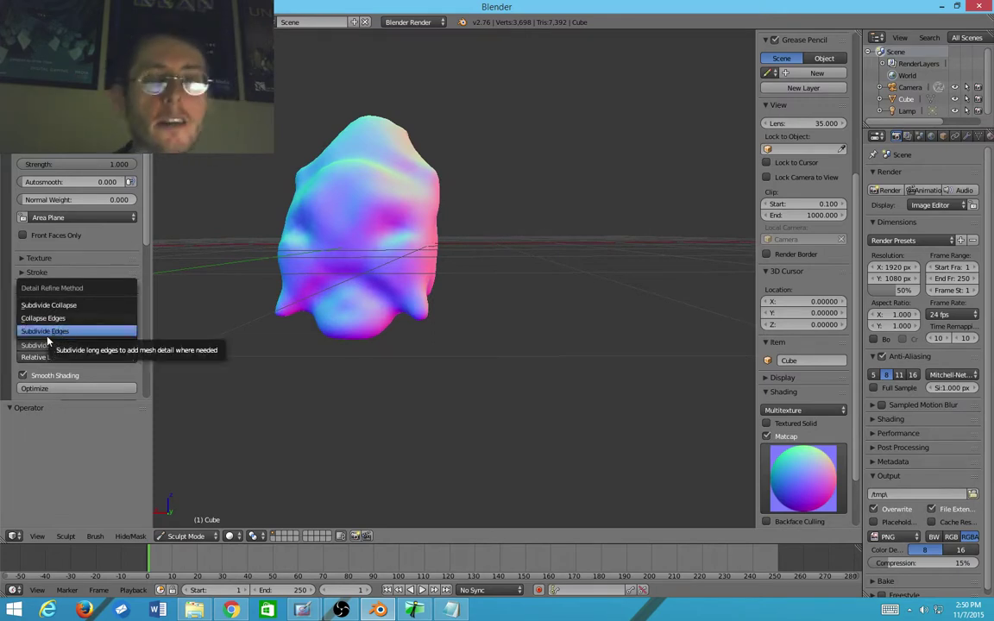
scroll(572, 303, "up", 5)
scroll(393, 258, "down", 10)
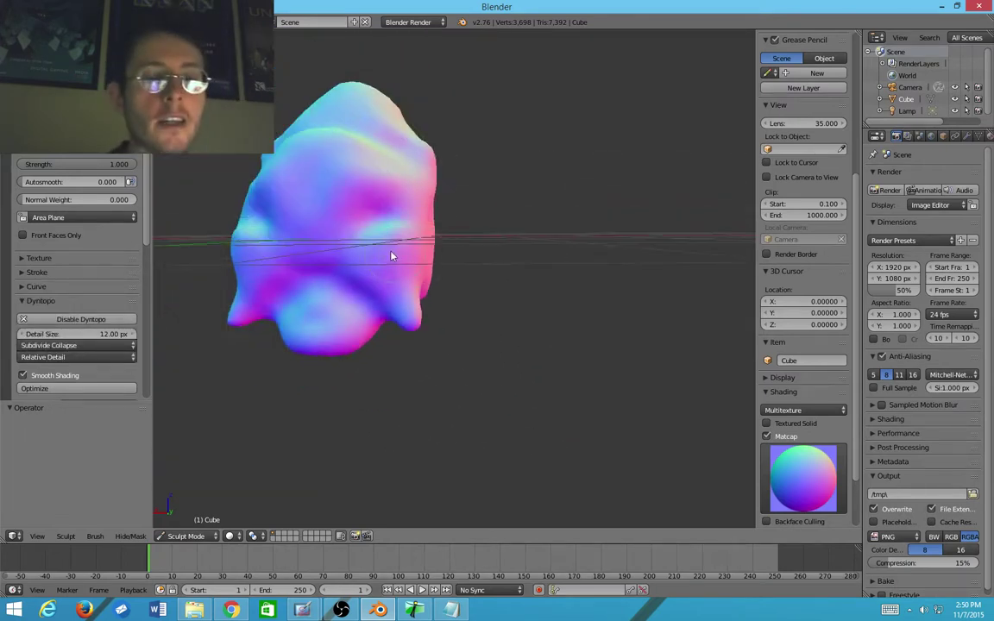
Step: Try short and long Snake Hook pulls on the brow area from a close view, and undo the strokes
scroll(364, 270, "up", 6)
scroll(364, 270, "up", 8)
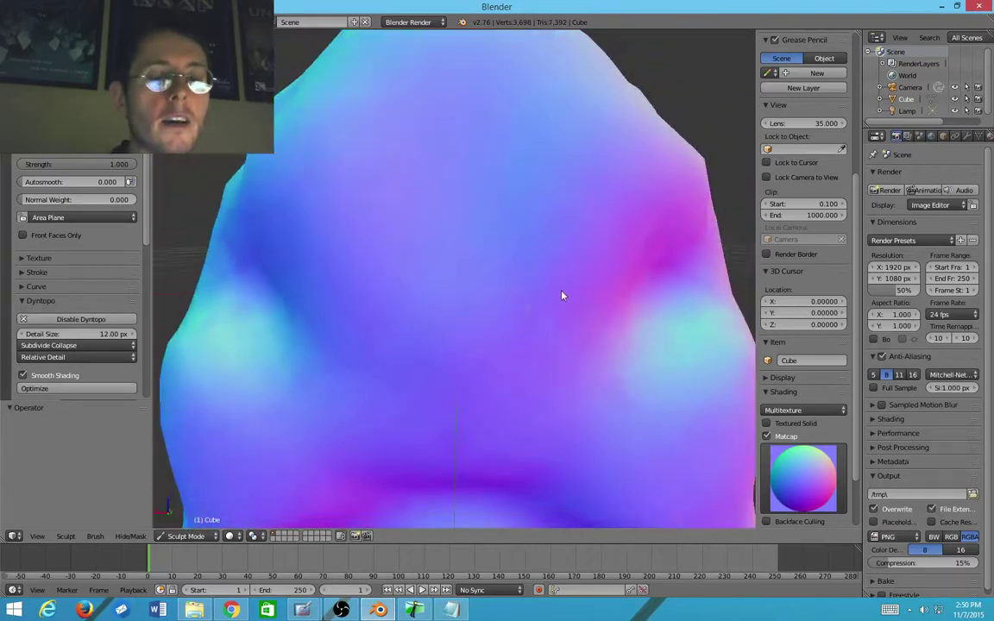
mouse_move(564, 296)
left_mouse_down()
mouse_move(552, 324)
mouse_move(578, 299)
left_mouse_up()
key("ctrl+z")
key("ctrl+z")
key("ctrl+z")
key("ctrl+z")
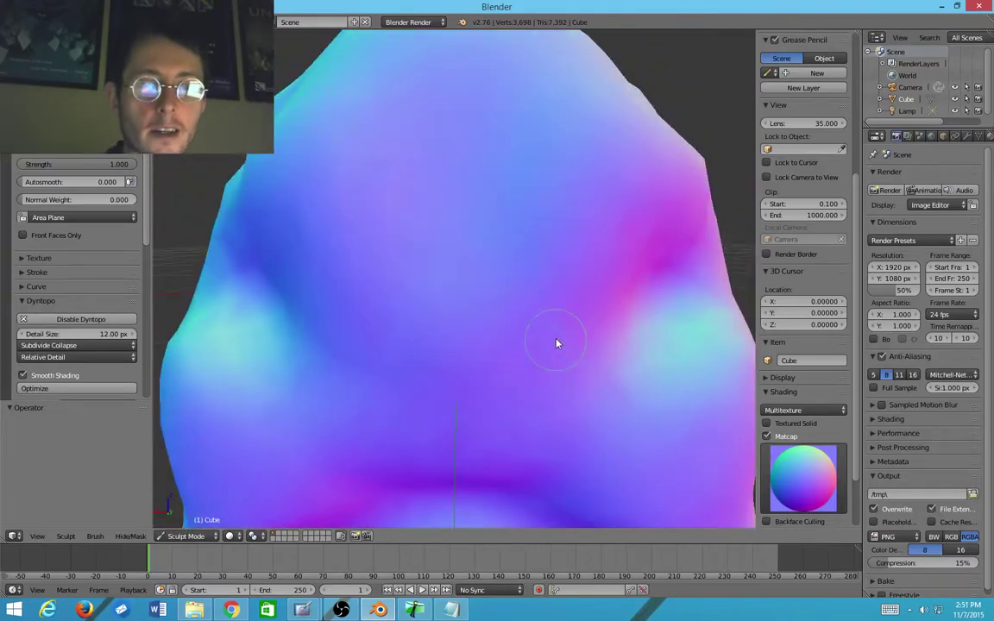
left_click_drag(658, 238, 762, 79)
key("ctrl+z")
Step: Try a Snake Hook stroke on the head from a distant view to compare relative detail, and undo it
scroll(622, 133, "down", 10)
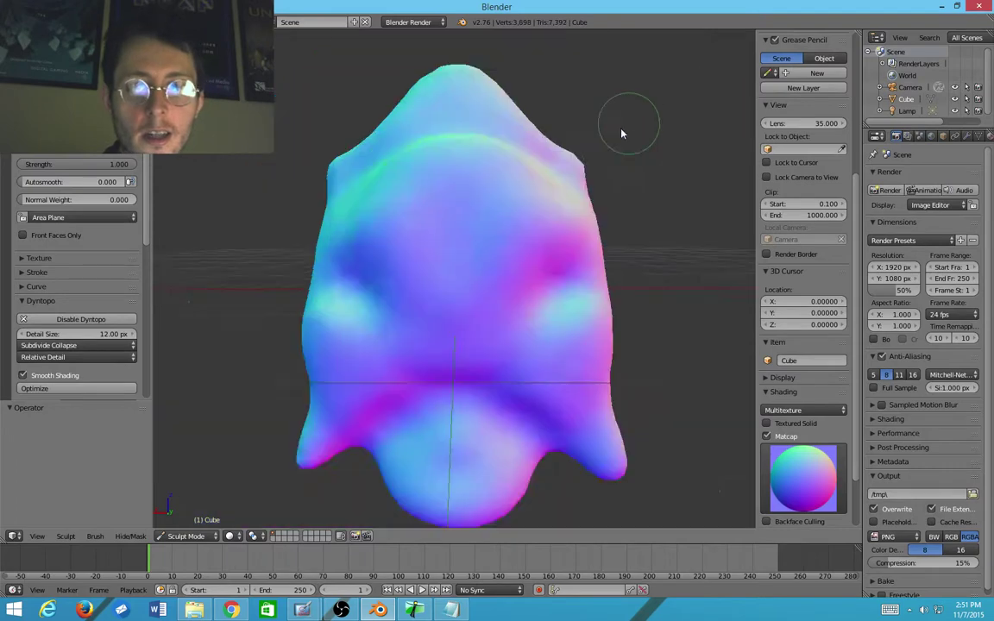
scroll(457, 301, "down", 2)
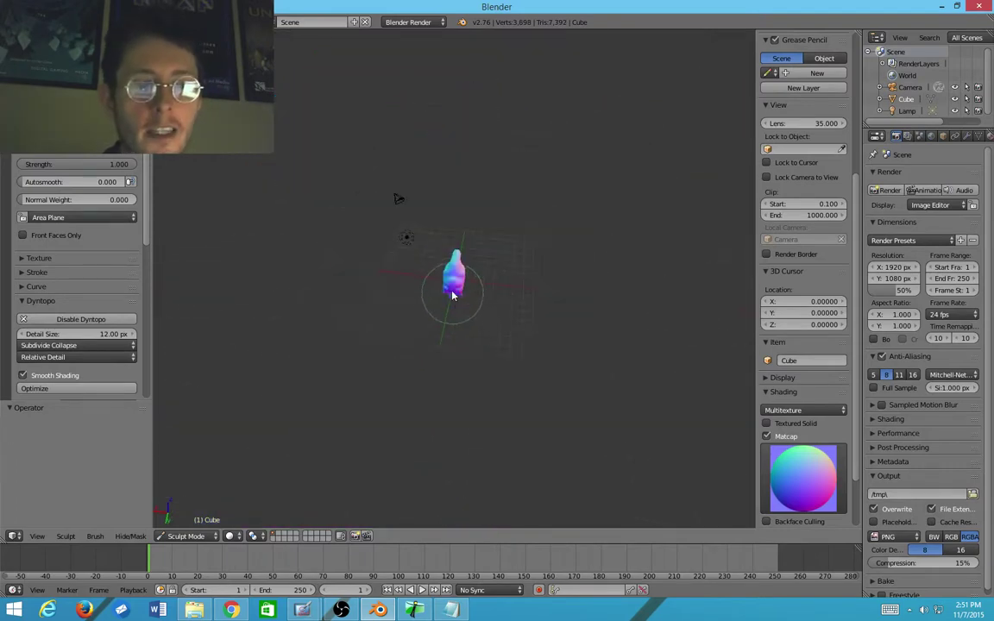
scroll(461, 298, "down", 1)
left_click_drag(456, 288, 473, 315)
middle_click_drag(472, 315, 481, 149)
scroll(486, 208, "up", 6)
mouse_move(476, 235)
middle_mouse_down()
mouse_move(454, 242)
mouse_move(421, 319)
mouse_move(558, 310)
mouse_move(512, 333)
mouse_move(465, 333)
middle_mouse_up()
key("ctrl+z")
Step: Set Dyntopo's Detail Refine Method to Subdivide Edges
scroll(559, 311, "up", 3)
left_click(48, 345)
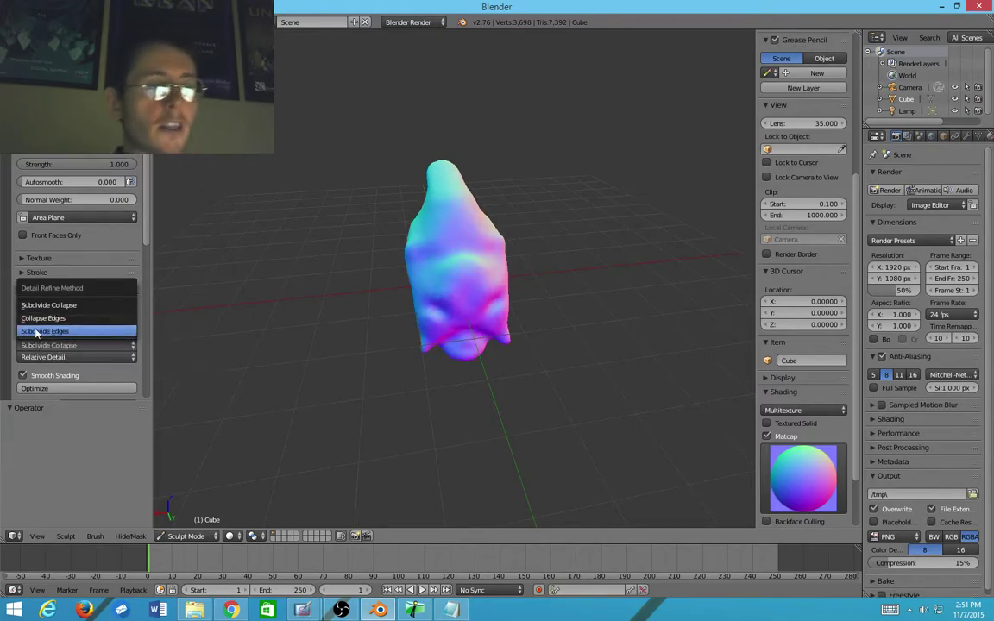
left_click(38, 331)
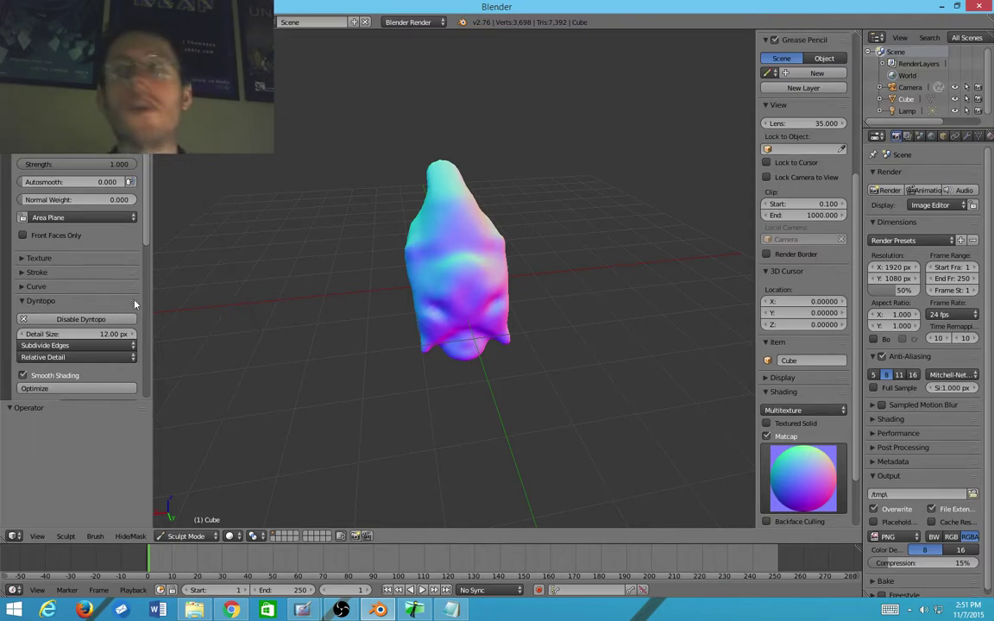
Step: Set the Dyntopo detail size to 6 px
scroll(451, 393, "up", 5)
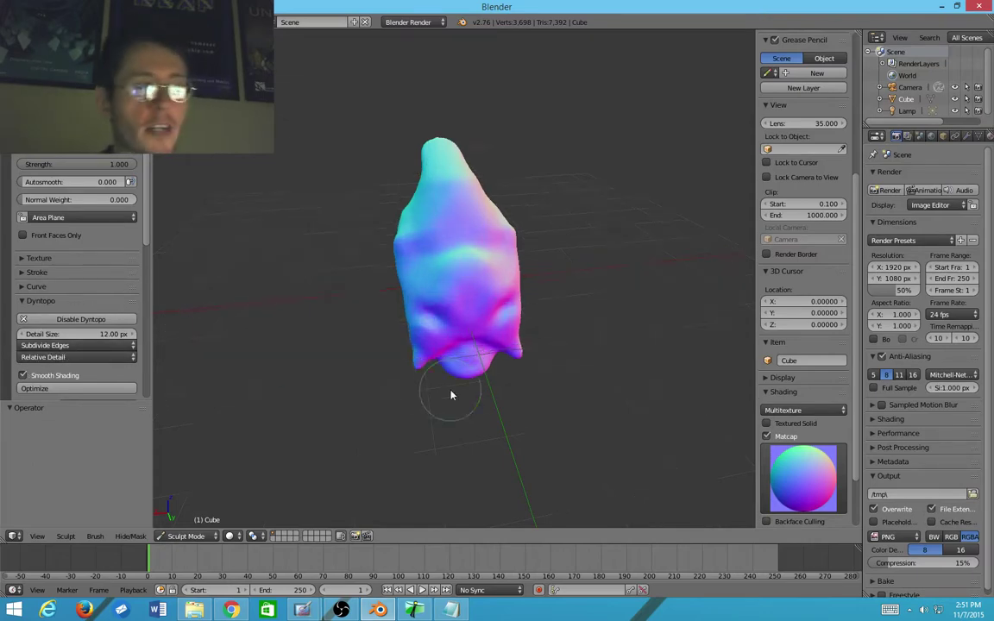
middle_click_drag(414, 366, 391, 339)
scroll(391, 339, "down", 3)
scroll(428, 343, "up", 4)
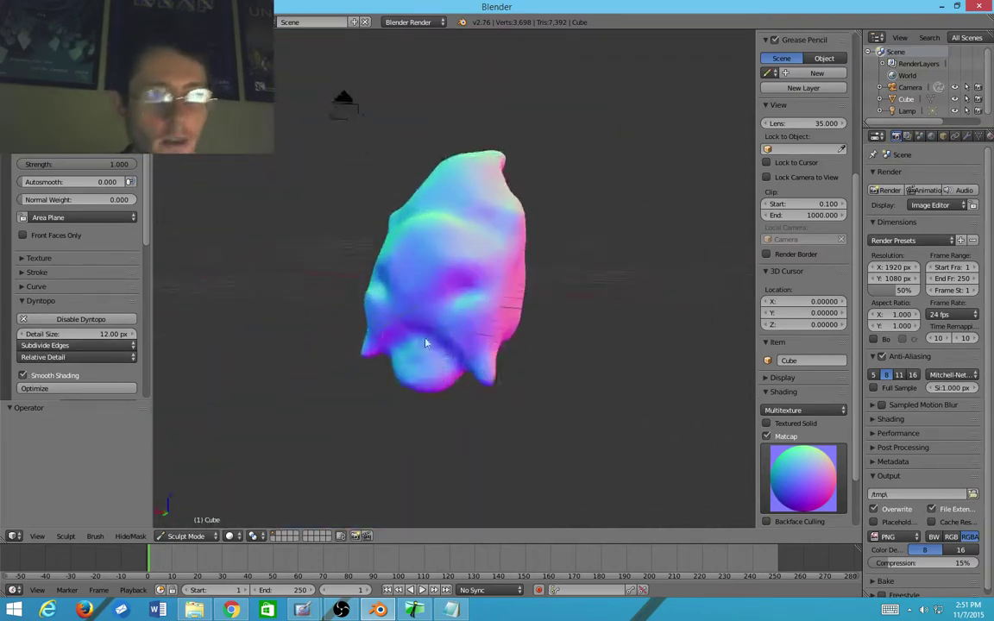
left_click(75, 335)
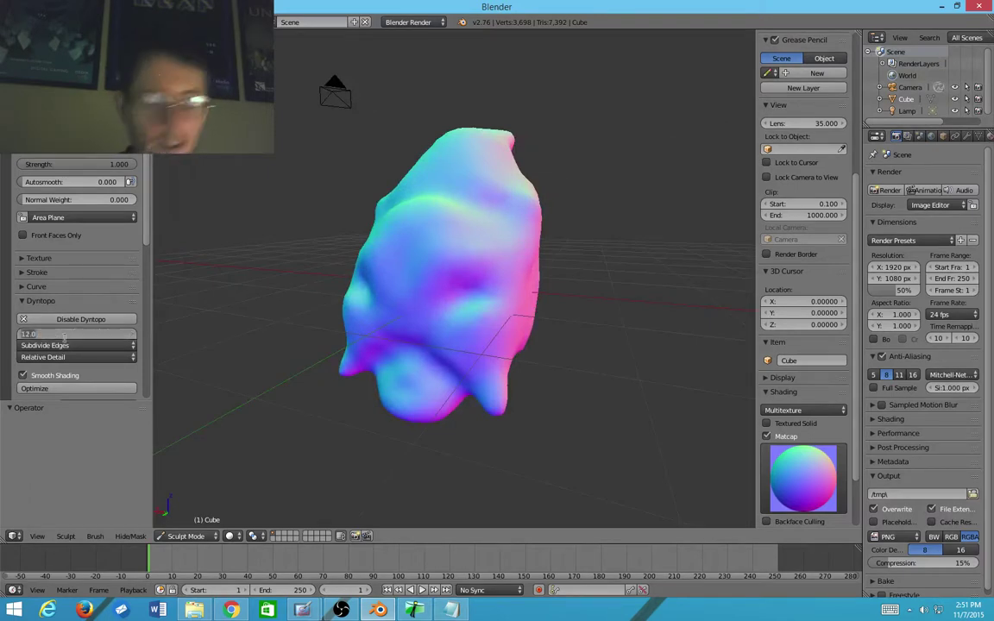
type("6")
key("Return")
Step: Try pulling the upper head outward with Snake Hook at the finer detail size
mouse_move(357, 324)
middle_mouse_down()
mouse_move(402, 406)
mouse_move(412, 226)
middle_mouse_up()
scroll(403, 408, "up", 1)
scroll(411, 226, "up", 2)
mouse_move(433, 199)
left_mouse_down()
mouse_move(471, 207)
mouse_move(576, 286)
left_mouse_up()
scroll(512, 299, "down", 4)
middle_click_drag(512, 299, 528, 283)
Step: Undo the recent strokes back to the flat-topped head without the hooked crest
key("ctrl+z")
key("ctrl+z")
key("ctrl+z")
key("ctrl+z")
key("ctrl+z")
key("ctrl+z")
key("ctrl+z")
key("ctrl+z")
key("ctrl+z")
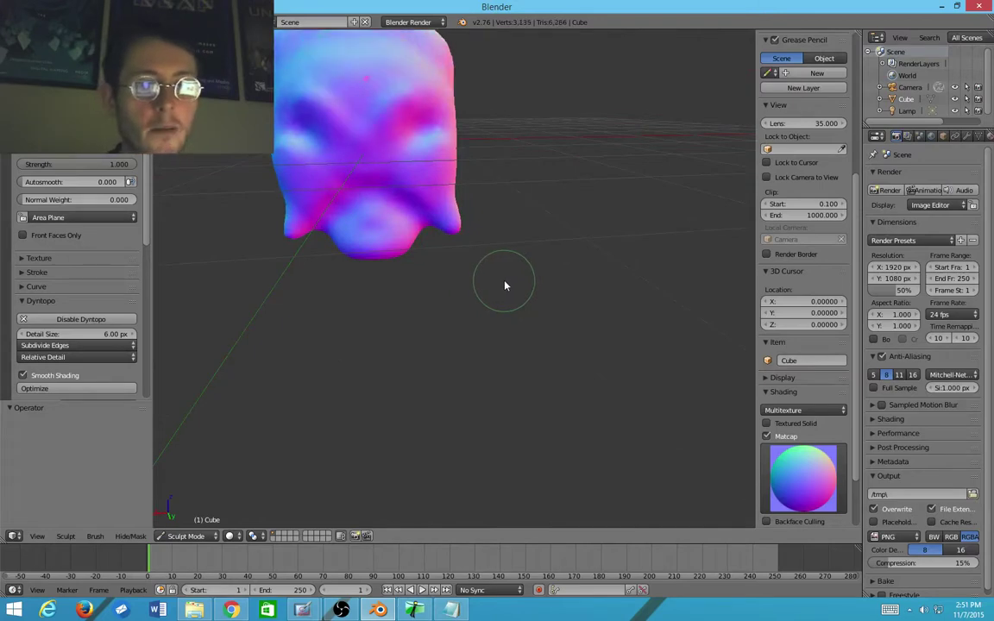
key("ctrl+z")
key("ctrl+z")
key("ctrl+z")
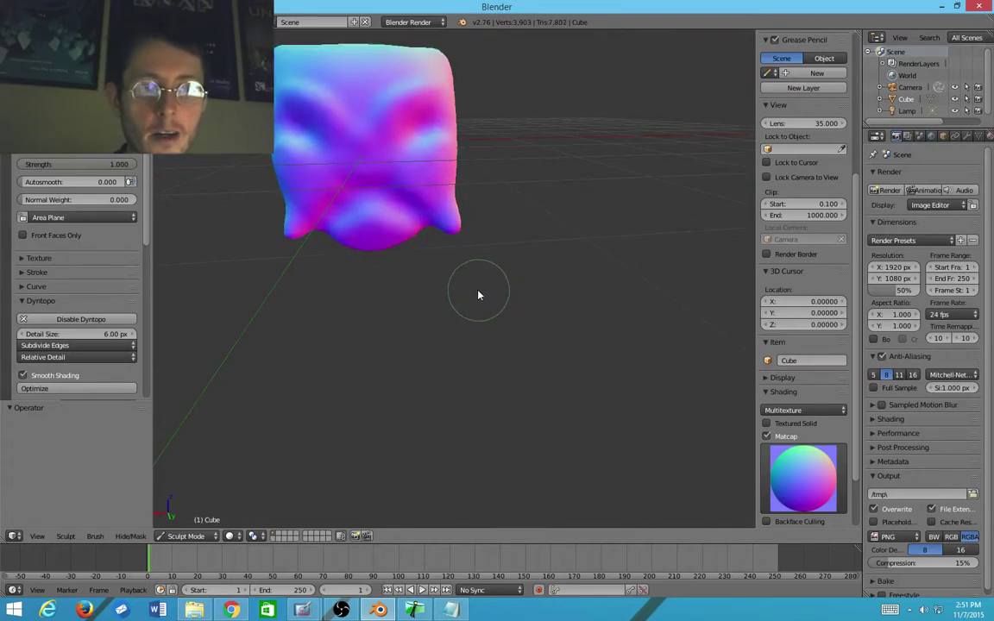
Step: Try pulling the lower corners of the face outward into long wavy tendrils, and undo the stroke
middle_click_drag(447, 238, 441, 256)
mouse_move(453, 239)
left_mouse_down()
mouse_move(539, 297)
mouse_move(567, 299)
mouse_move(570, 333)
left_mouse_up()
mouse_move(570, 333)
middle_mouse_down()
mouse_move(405, 377)
mouse_move(401, 313)
mouse_move(515, 388)
middle_mouse_up()
scroll(381, 285, "up", 6)
middle_click_drag(380, 285, 450, 196)
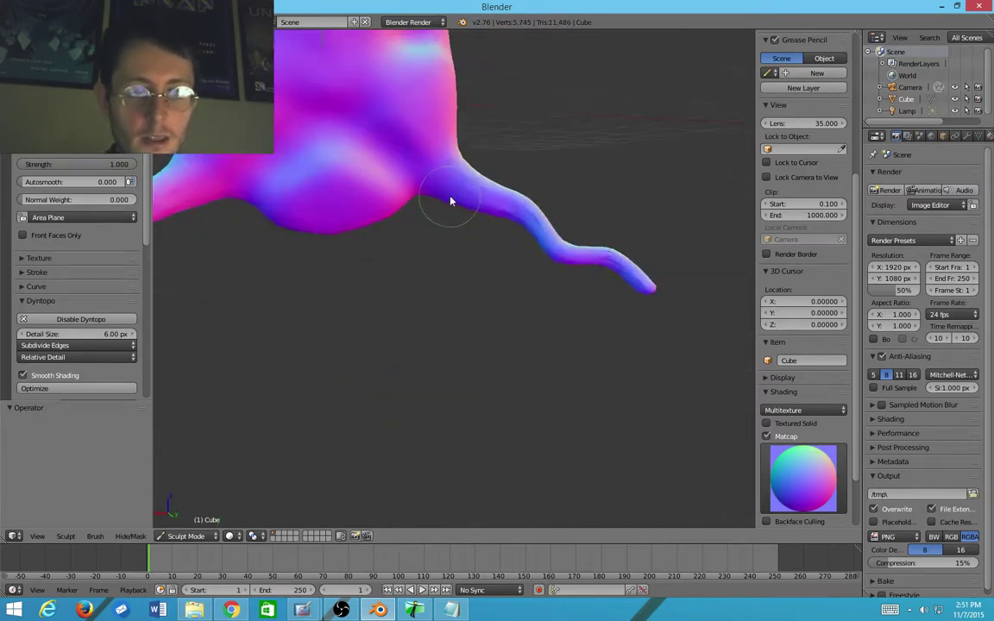
key("ctrl+z")
Step: Pull the lower corners of the face downward into long, thin, wavy tendrils with Snake Hook
left_click_drag(449, 179, 430, 280)
mouse_move(418, 292)
middle_mouse_down()
mouse_move(375, 308)
mouse_move(352, 284)
middle_mouse_up()
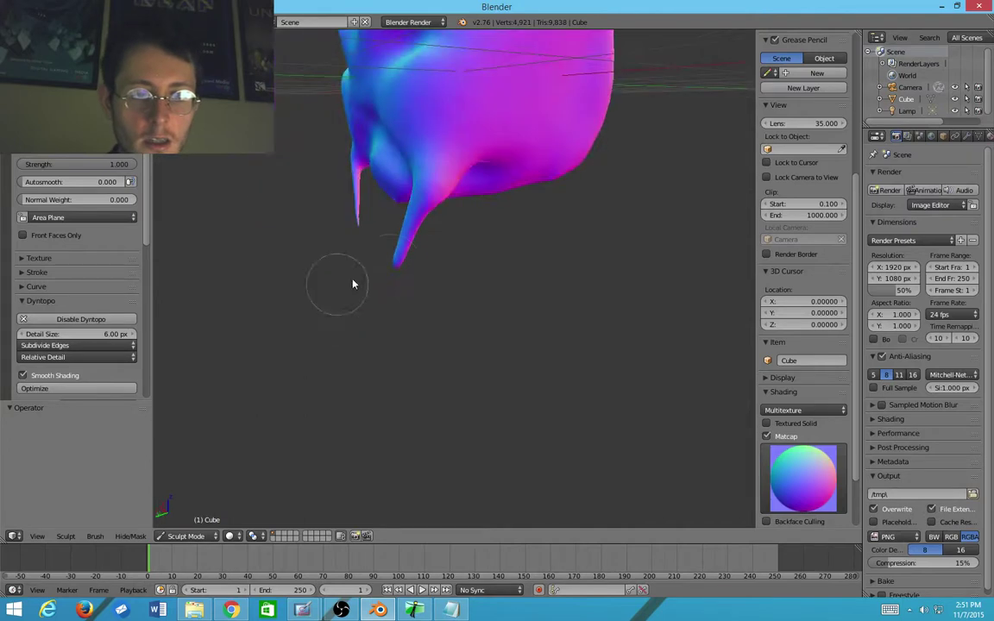
mouse_move(397, 268)
left_mouse_down()
mouse_move(444, 285)
mouse_move(420, 333)
mouse_move(466, 350)
mouse_move(421, 381)
left_mouse_up()
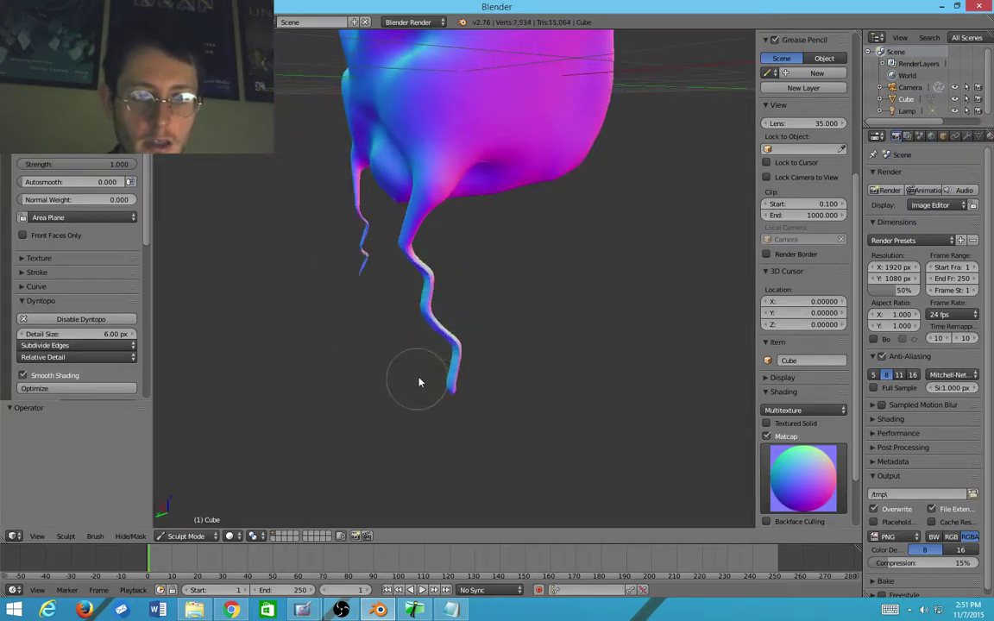
middle_click_drag(421, 381, 506, 339)
middle_click_drag(380, 302, 324, 314)
mouse_move(280, 205)
middle_mouse_down()
mouse_move(324, 386)
mouse_move(215, 348)
mouse_move(404, 248)
mouse_move(438, 286)
mouse_move(440, 307)
middle_mouse_up()
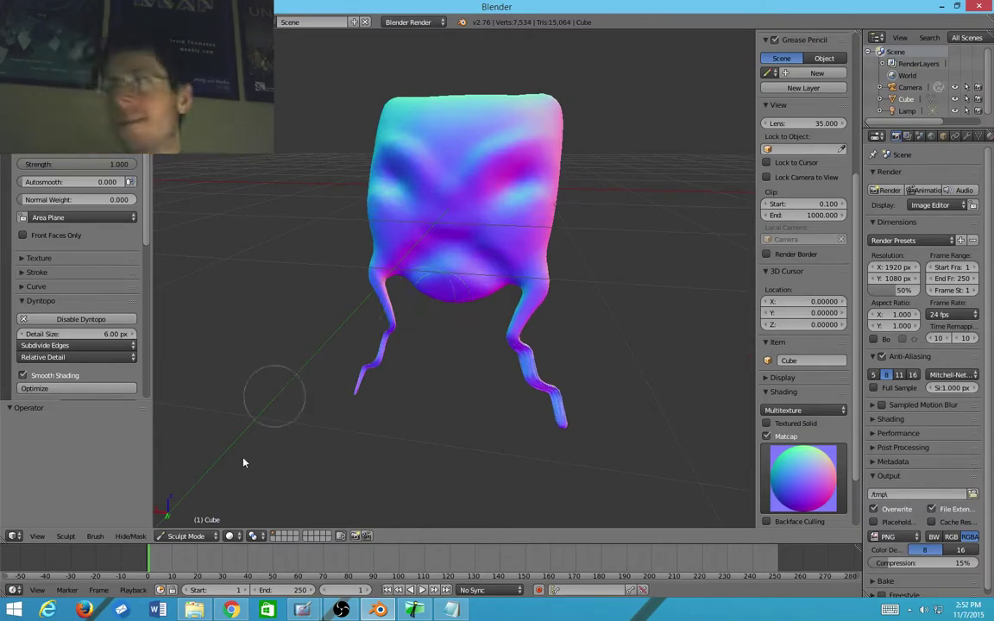
Step: Enlarge the brush radius by eye and pull the chin below the mouth outward with Snake Hook
mouse_move(243, 465)
middle_mouse_down()
mouse_move(224, 360)
mouse_move(388, 333)
mouse_move(528, 295)
mouse_move(502, 253)
mouse_move(506, 364)
mouse_move(510, 288)
middle_mouse_up()
key("f")
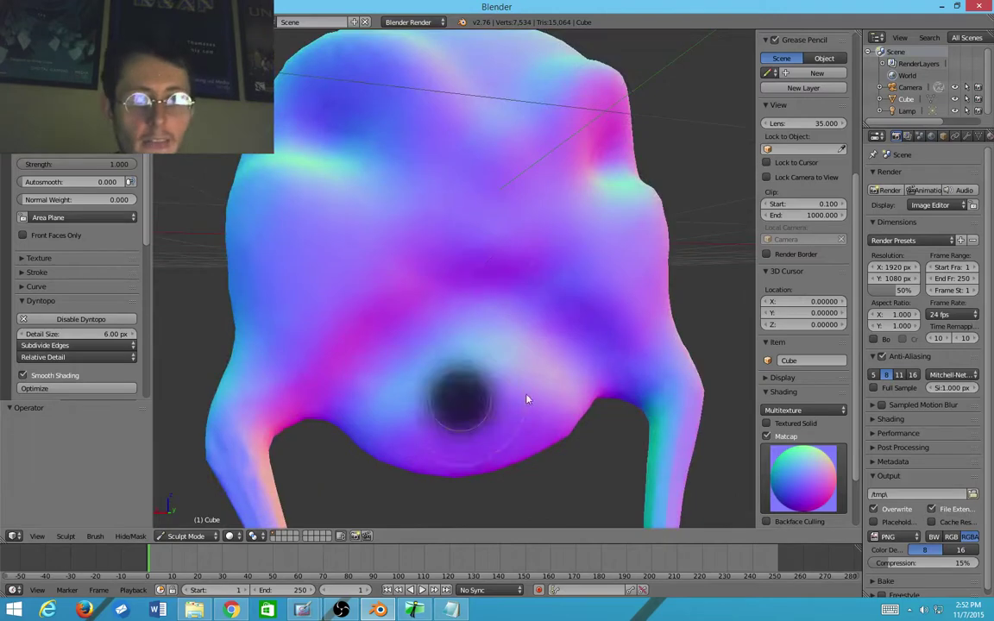
left_click(518, 412)
left_click_drag(518, 413, 488, 453)
scroll(470, 444, "down", 6)
scroll(430, 430, "up", 6)
mouse_move(455, 437)
middle_mouse_down()
mouse_move(430, 429)
mouse_move(458, 418)
mouse_move(493, 349)
middle_mouse_up()
Step: Adjust the brush radius by eye and pull the upper corners of the head up into tall mirrored horns
key("f")
left_click(476, 312)
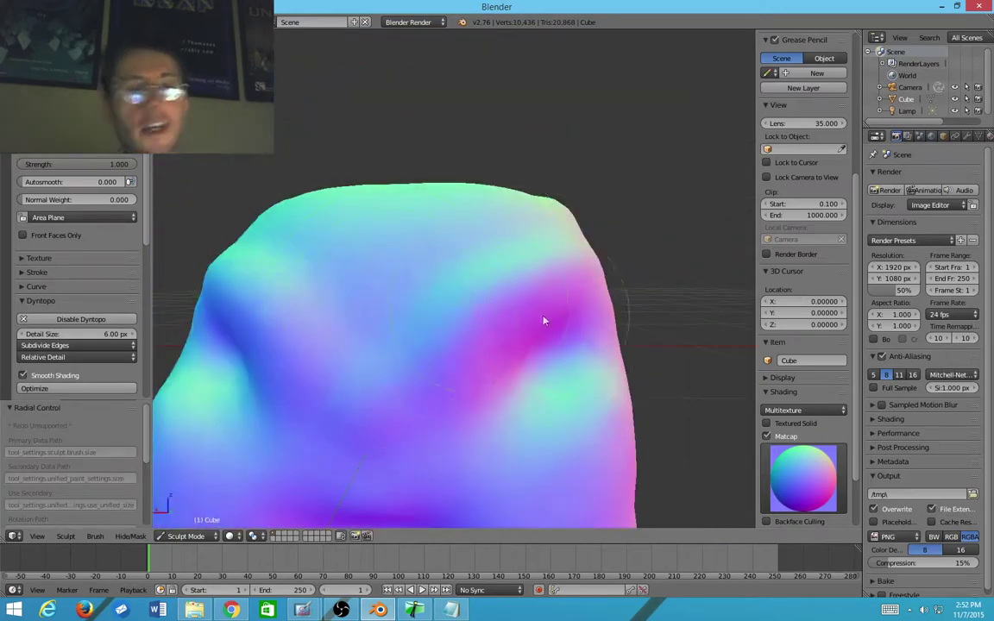
scroll(543, 319, "down", 5)
mouse_move(544, 320)
middle_mouse_down()
mouse_move(491, 354)
mouse_move(471, 344)
mouse_move(479, 313)
middle_mouse_up()
mouse_move(479, 313)
left_mouse_down()
mouse_move(612, 160)
mouse_move(604, 64)
left_mouse_up()
mouse_move(510, 195)
middle_mouse_down()
mouse_move(200, 259)
mouse_move(610, 255)
middle_mouse_up()
Step: Pull the back of the head out and down into a long, thick neck with Snake Hook
scroll(518, 289, "down", 5)
mouse_move(403, 324)
middle_mouse_down()
mouse_move(368, 329)
mouse_move(265, 269)
mouse_move(379, 321)
middle_mouse_up()
scroll(481, 401, "up", 4)
mouse_move(593, 428)
middle_mouse_down()
mouse_move(481, 402)
mouse_move(517, 413)
mouse_move(493, 428)
mouse_move(504, 395)
middle_mouse_up()
left_click_drag(505, 396, 610, 477)
mouse_move(609, 477)
middle_mouse_down()
mouse_move(470, 421)
mouse_move(609, 390)
mouse_move(670, 422)
middle_mouse_up()
mouse_move(395, 388)
middle_mouse_down()
mouse_move(492, 303)
mouse_move(469, 327)
mouse_move(401, 337)
mouse_move(296, 266)
mouse_move(181, 218)
mouse_move(222, 249)
mouse_move(338, 283)
middle_mouse_up()
Step: Reduce the brush radius by eye and extend the end of the neck further back in a bend
scroll(337, 282, "down", 4)
key("f")
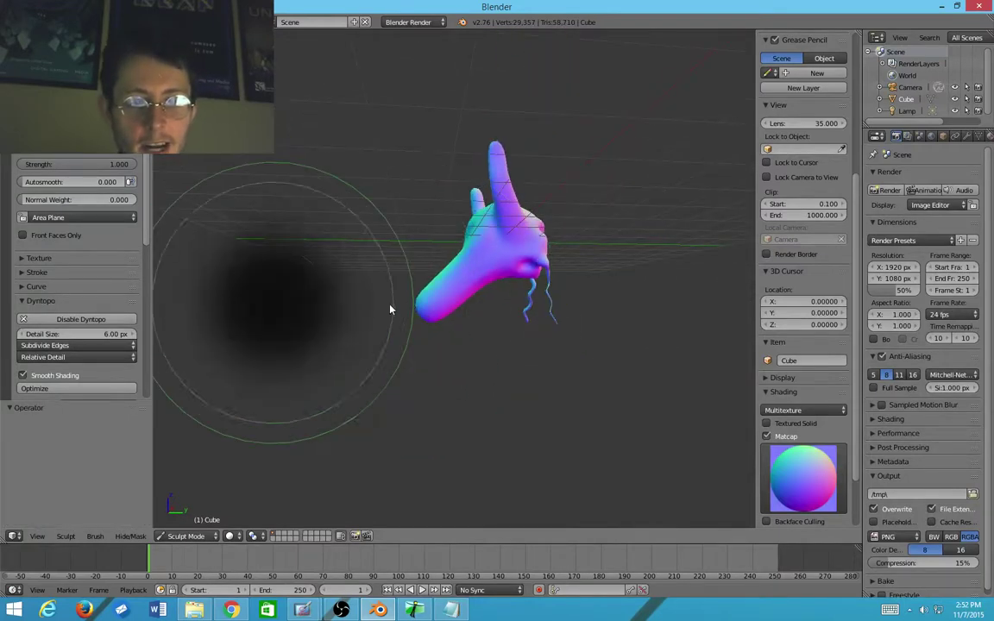
left_click(326, 316)
mouse_move(417, 308)
left_mouse_down()
mouse_move(384, 284)
mouse_move(354, 284)
left_mouse_up()
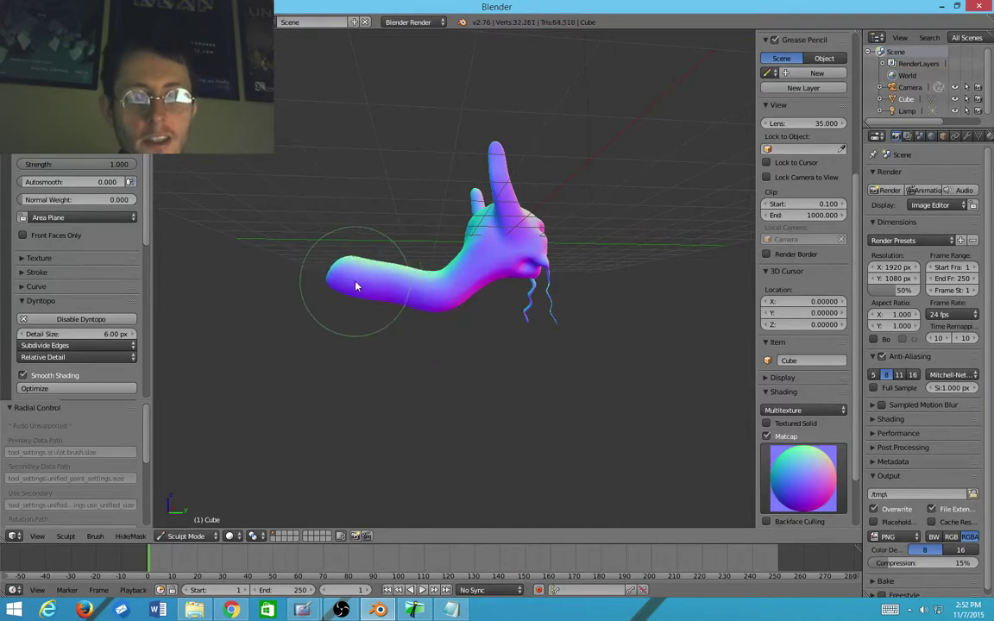
mouse_move(355, 284)
middle_mouse_down()
mouse_move(333, 300)
mouse_move(337, 307)
middle_mouse_up()
Step: Adjust the brush radius by eye and reshape the lower face around the mouth with short Snake Hook pulls
scroll(336, 302, "up", 1)
key("f")
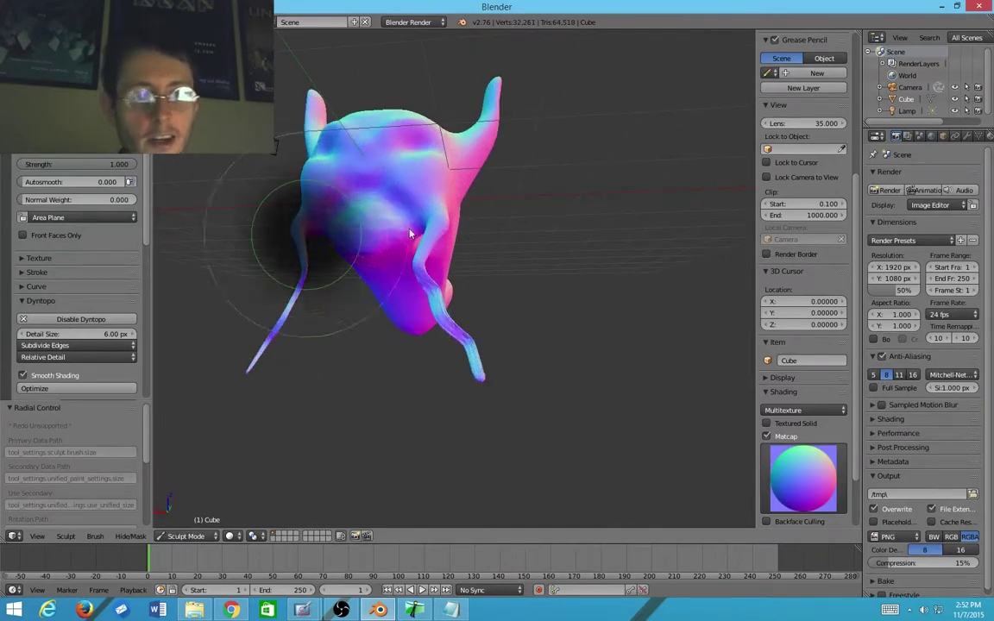
left_click(409, 231)
scroll(345, 204, "up", 2)
middle_click_drag(344, 203, 417, 275, "shift")
mouse_move(494, 316)
left_mouse_down()
mouse_move(509, 288)
mouse_move(470, 266)
mouse_move(459, 228)
mouse_move(454, 242)
mouse_move(487, 277)
left_mouse_up()
left_click_drag(459, 347, 466, 350)
Step: Push the mirrored eye sockets deeper into the head with short Snake Hook strokes from the side
mouse_move(466, 351)
middle_mouse_down()
mouse_move(410, 388)
mouse_move(473, 368)
mouse_move(555, 373)
mouse_move(606, 306)
mouse_move(637, 317)
mouse_move(392, 344)
mouse_move(429, 260)
mouse_move(415, 279)
mouse_move(443, 269)
mouse_move(402, 298)
middle_mouse_up()
scroll(620, 313, "up", 4)
scroll(576, 328, "down", 5)
scroll(285, 248, "up", 4)
middle_click_drag(288, 251, 261, 261)
left_click_drag(262, 263, 271, 266)
scroll(271, 265, "down", 1)
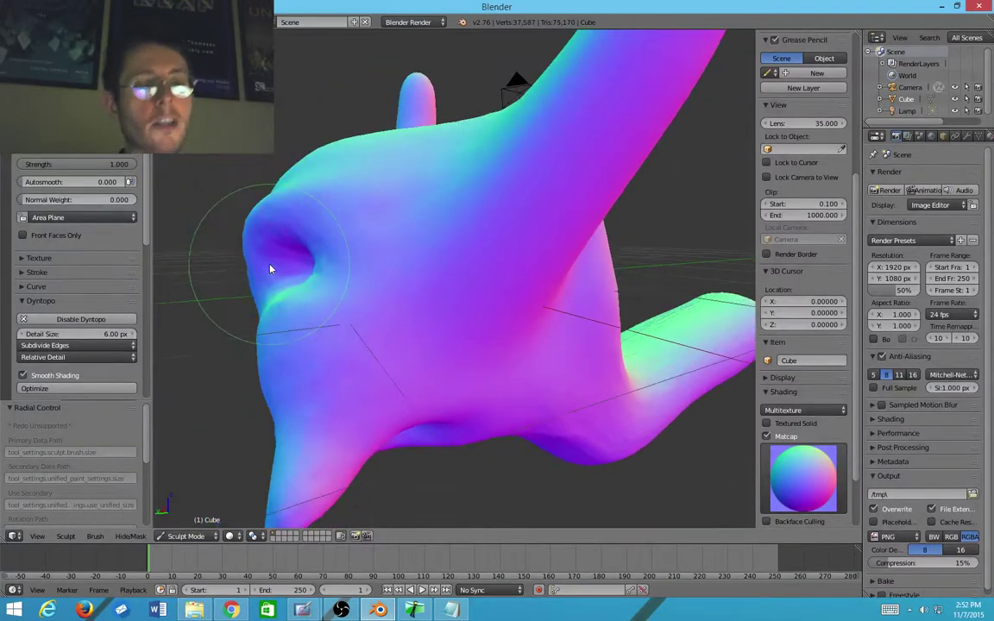
mouse_move(271, 265)
middle_mouse_down()
mouse_move(397, 271)
mouse_move(382, 277)
mouse_move(466, 299)
mouse_move(395, 340)
middle_mouse_up()
mouse_move(323, 308)
middle_mouse_down()
mouse_move(299, 288)
mouse_move(321, 271)
middle_mouse_up()
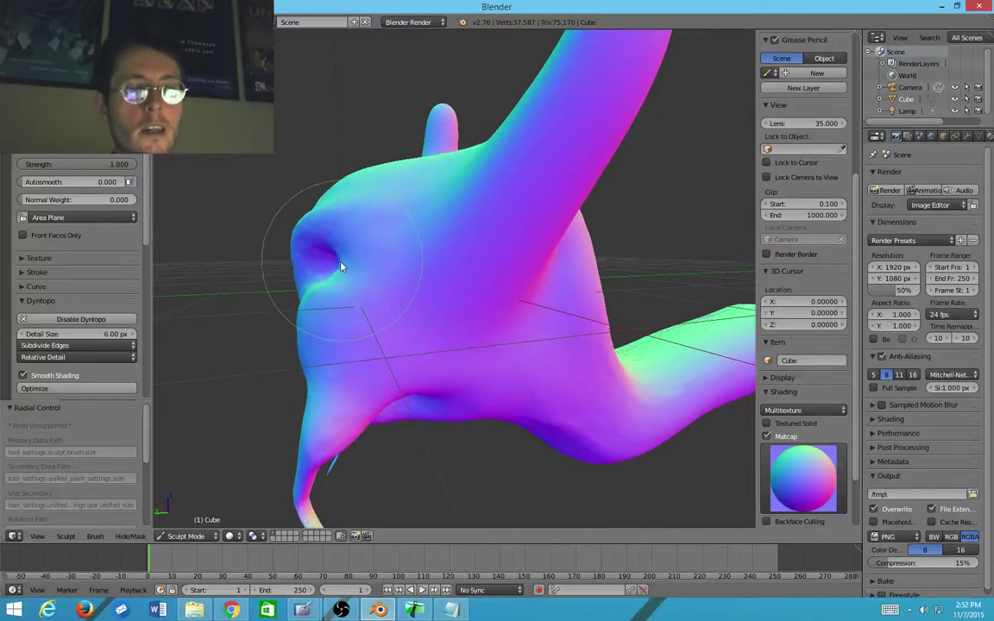
left_click_drag(341, 271, 350, 271)
mouse_move(351, 271)
middle_mouse_down()
mouse_move(454, 282)
mouse_move(493, 261)
mouse_move(451, 277)
middle_mouse_up()
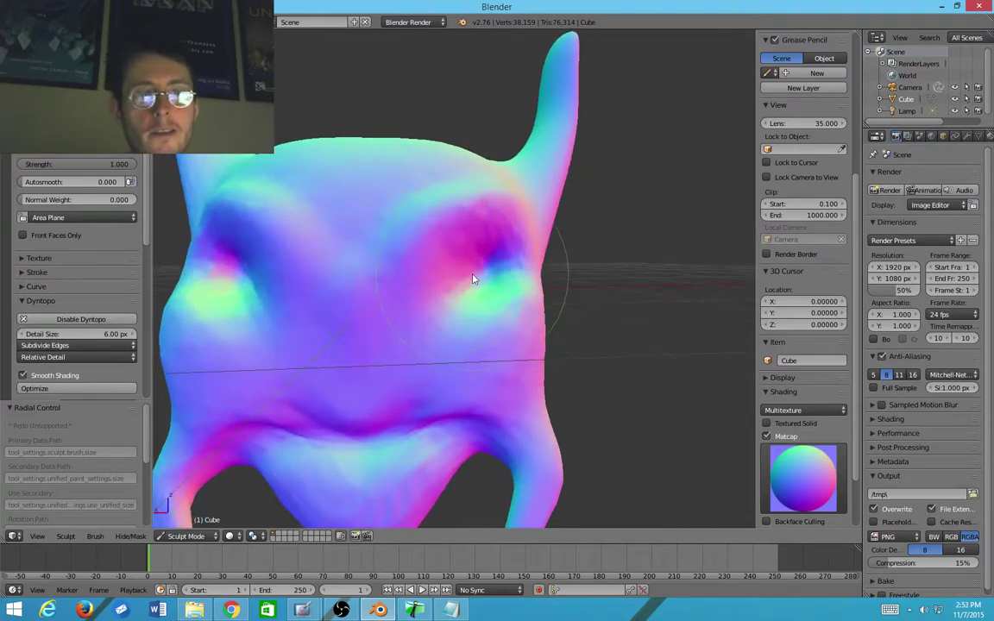
Step: Pull the inner eye and brow areas toward the nose bridge to form an angry, slanted expression
left_click_drag(473, 279, 389, 292)
mouse_move(444, 273)
left_mouse_down()
mouse_move(446, 261)
mouse_move(401, 278)
left_mouse_up()
mouse_move(401, 278)
middle_mouse_down()
mouse_move(333, 293)
mouse_move(283, 284)
mouse_move(444, 284)
mouse_move(440, 308)
mouse_move(411, 323)
middle_mouse_up()
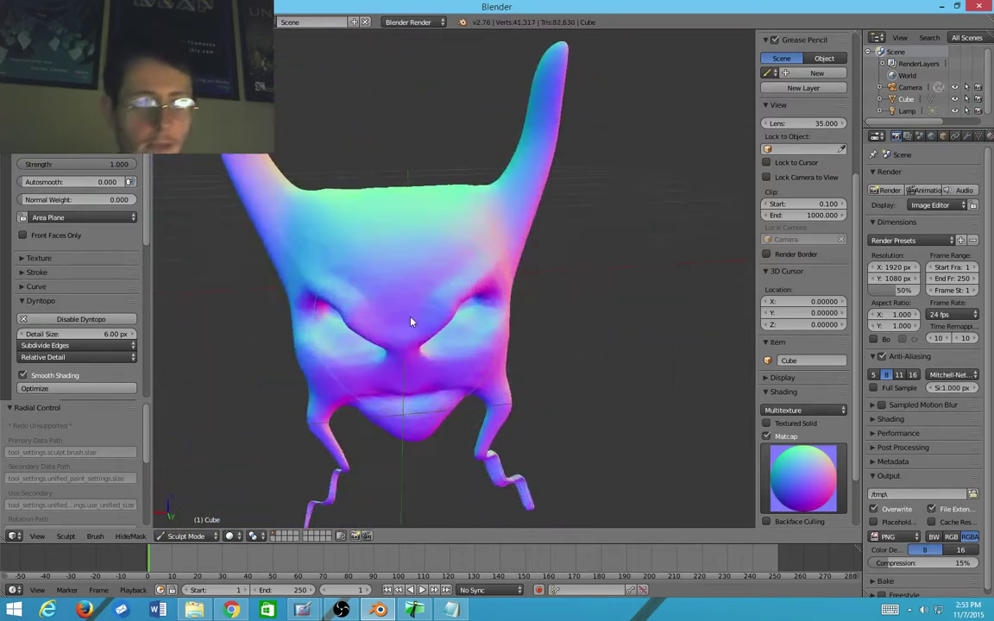
Step: Switch the sculpting brush to Clay Strips
key("c")
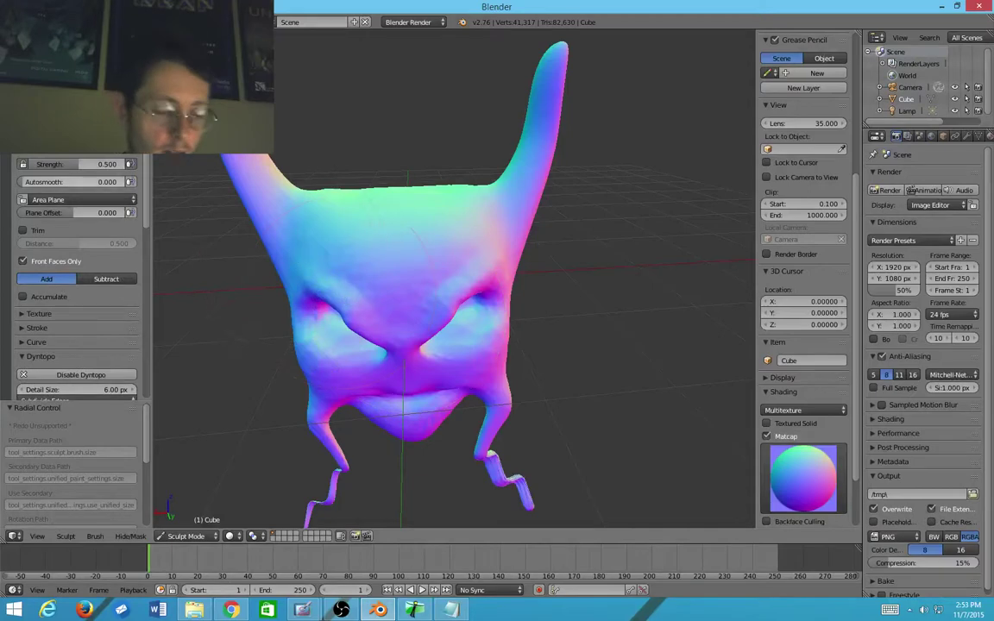
left_click(75, 91)
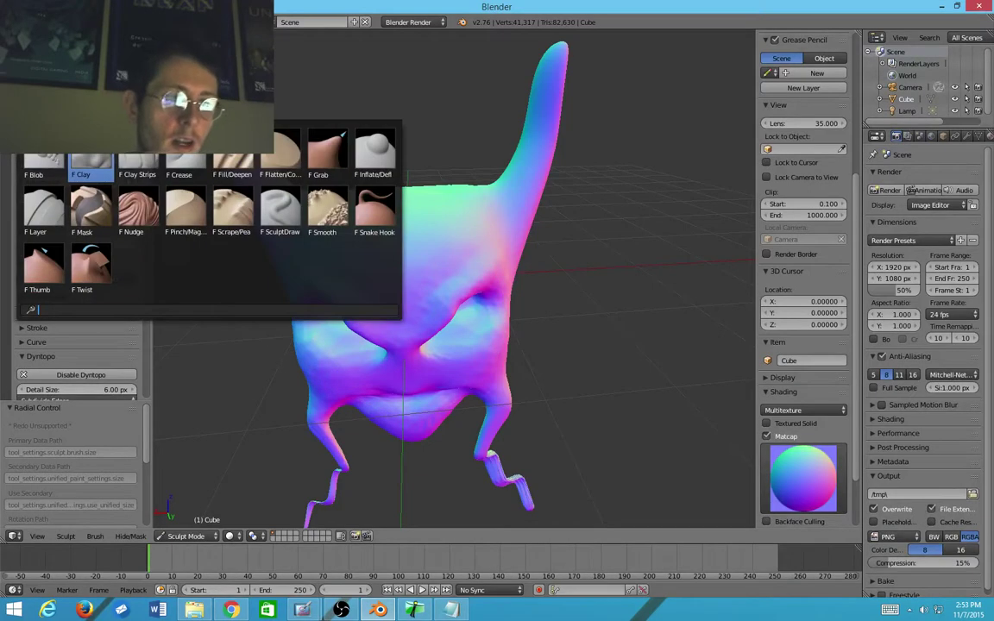
left_click(137, 158)
left_click(76, 91)
key("Escape")
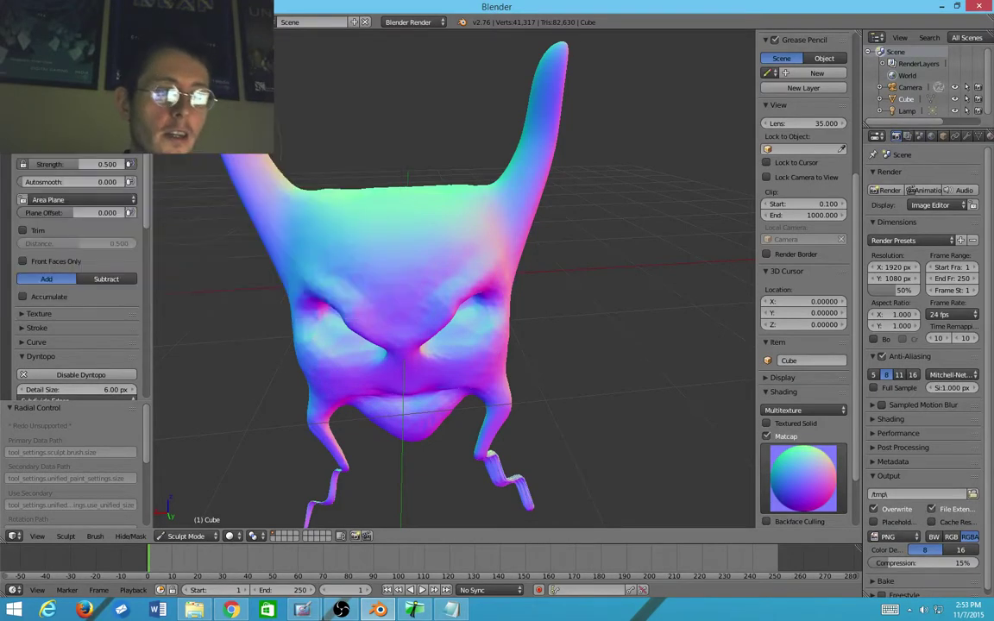
Step: Adjust the brush radius by eye and build up mirrored brow ridges above the eyes with Clay Strips
scroll(424, 385, "up", 5)
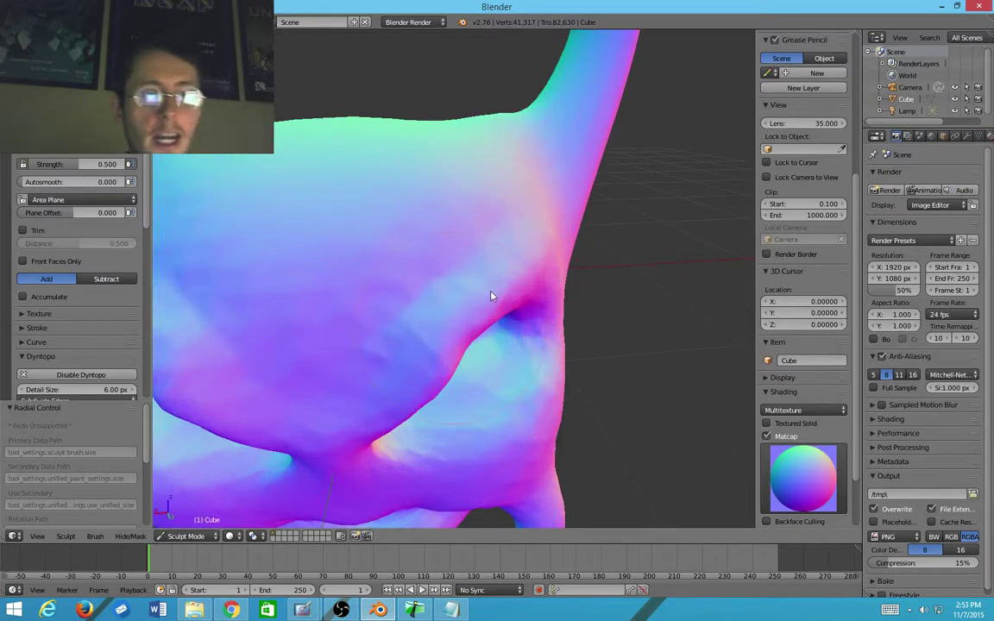
left_click_drag(397, 409, 385, 424)
key("f")
left_click(461, 329)
left_click_drag(485, 286, 389, 420)
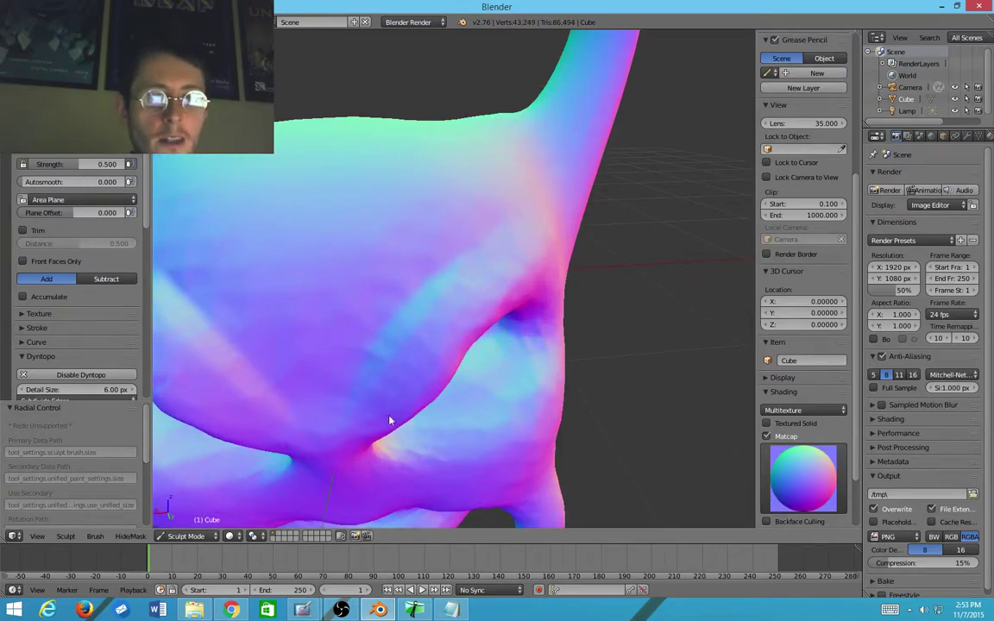
left_click_drag(431, 325, 366, 404)
Step: Thicken the inner brow ridges with more clay strips running down to the nose bridge
middle_click_drag(424, 382, 411, 329)
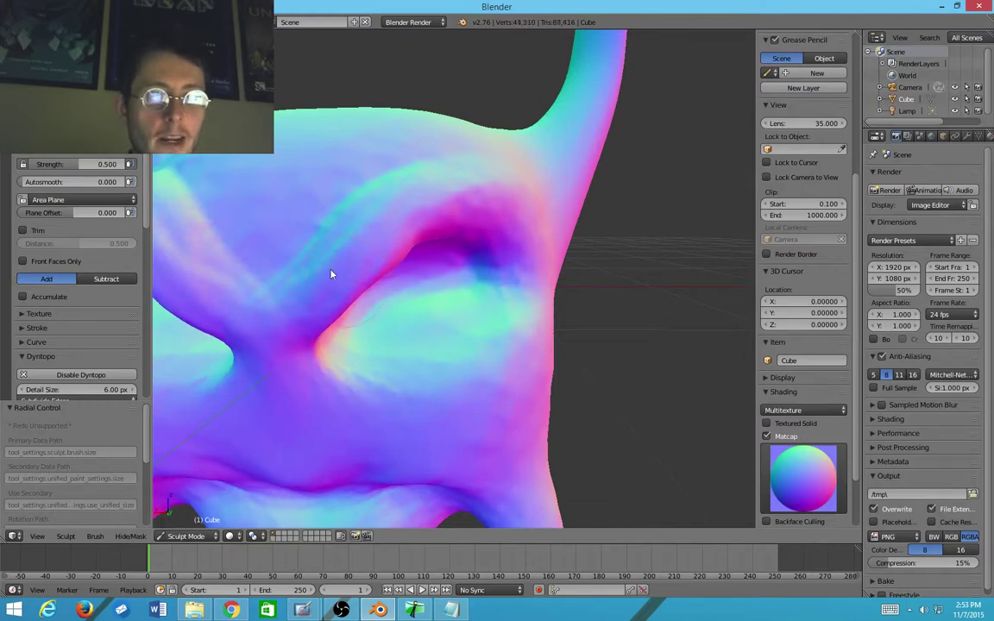
left_click_drag(348, 278, 248, 205)
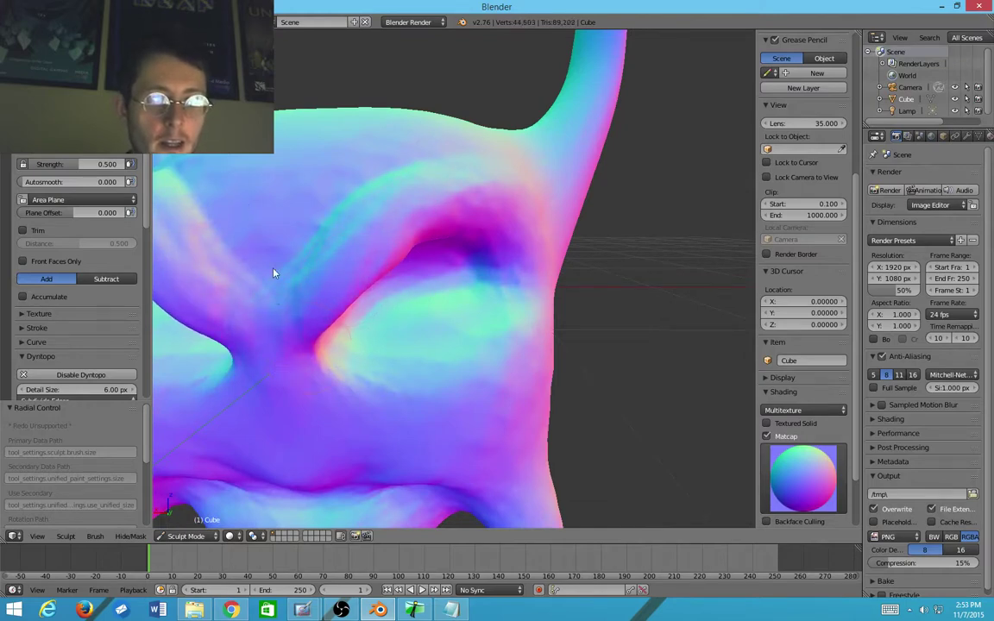
mouse_move(322, 288)
left_mouse_down()
mouse_move(428, 167)
mouse_move(259, 378)
left_mouse_up()
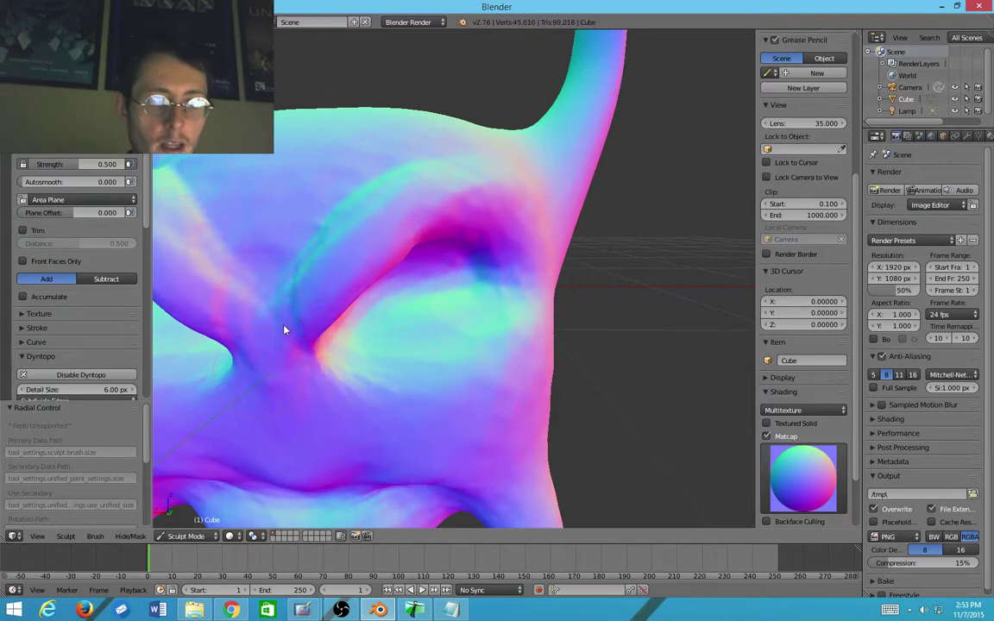
mouse_move(304, 353)
middle_mouse_down()
mouse_move(373, 339)
mouse_move(385, 283)
mouse_move(459, 346)
mouse_move(534, 313)
middle_mouse_up()
left_click(535, 308)
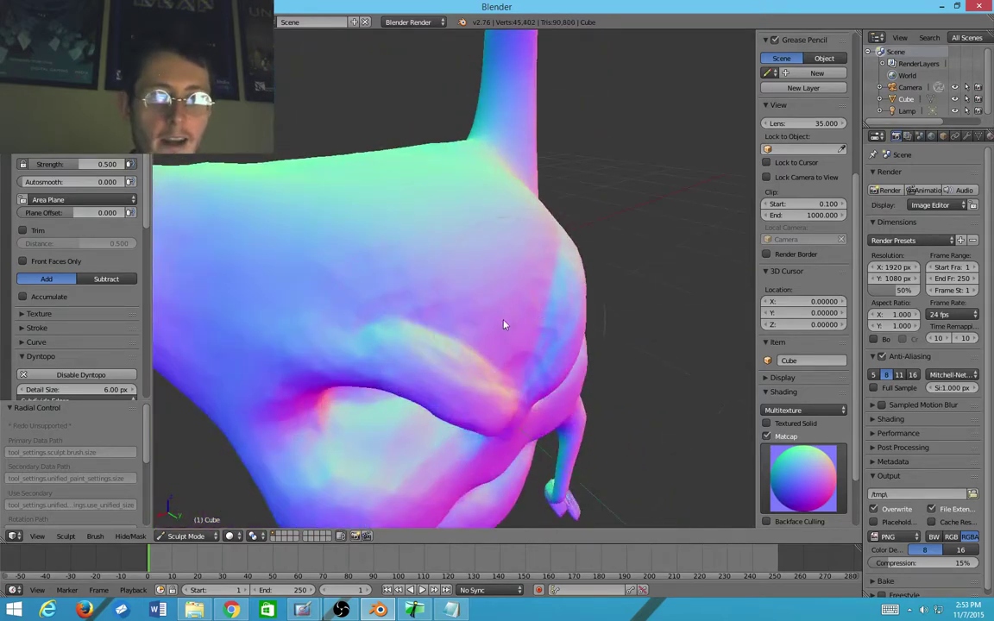
Step: Adjust the brush radius by eye and add clay strips to the forehead just above the inner brows
key("f")
left_click(436, 308)
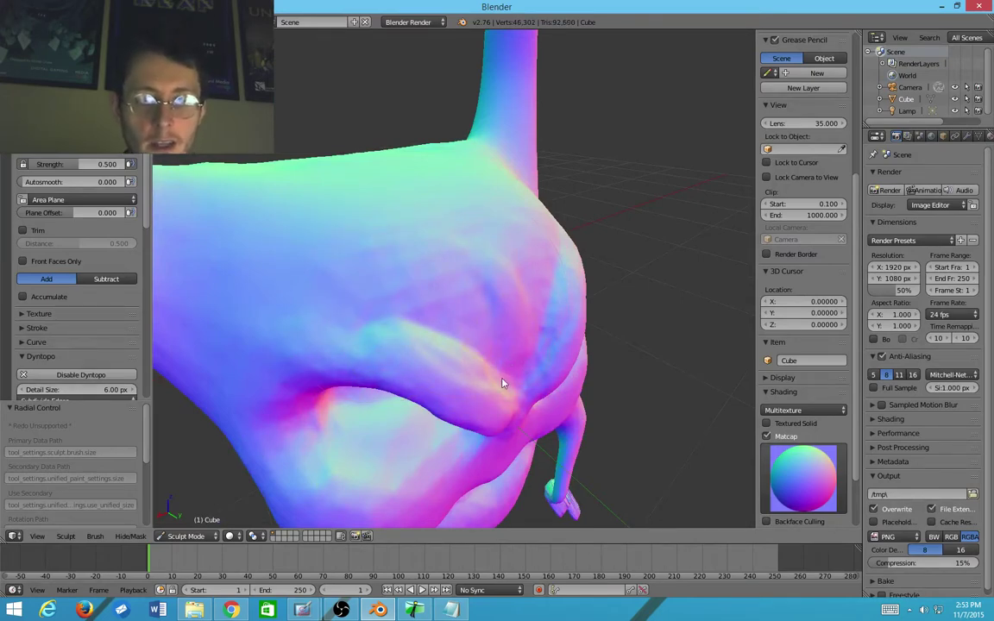
mouse_move(513, 368)
middle_mouse_down()
mouse_move(435, 229)
mouse_move(361, 213)
middle_mouse_up()
scroll(312, 319, "up", 3)
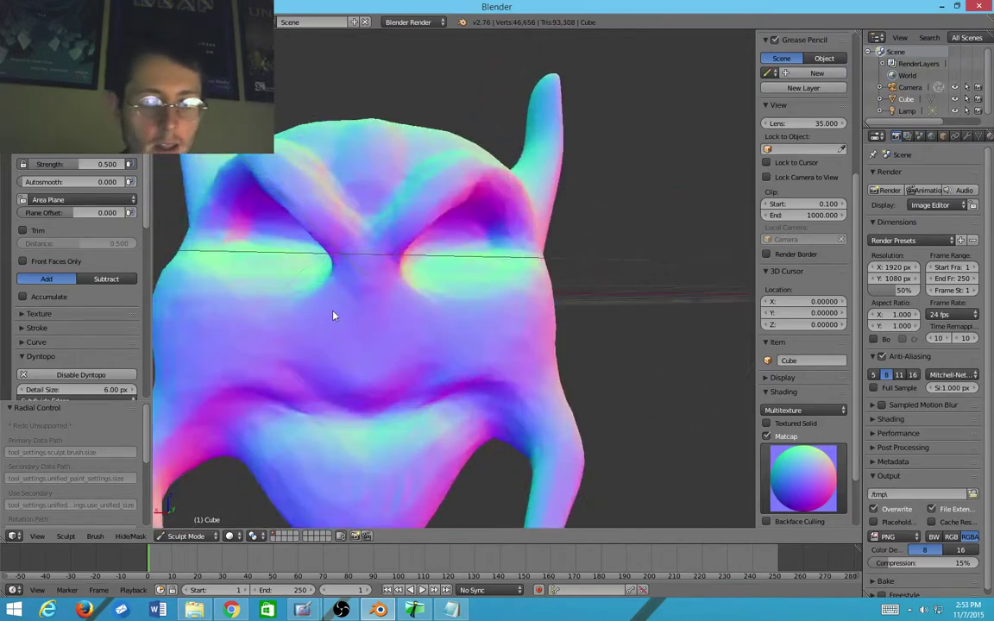
Step: Build up a rounded nose between the eyes and the mouth with mirrored Clay Strips strokes, adding extra volume at its tip
left_click_drag(360, 311, 329, 306)
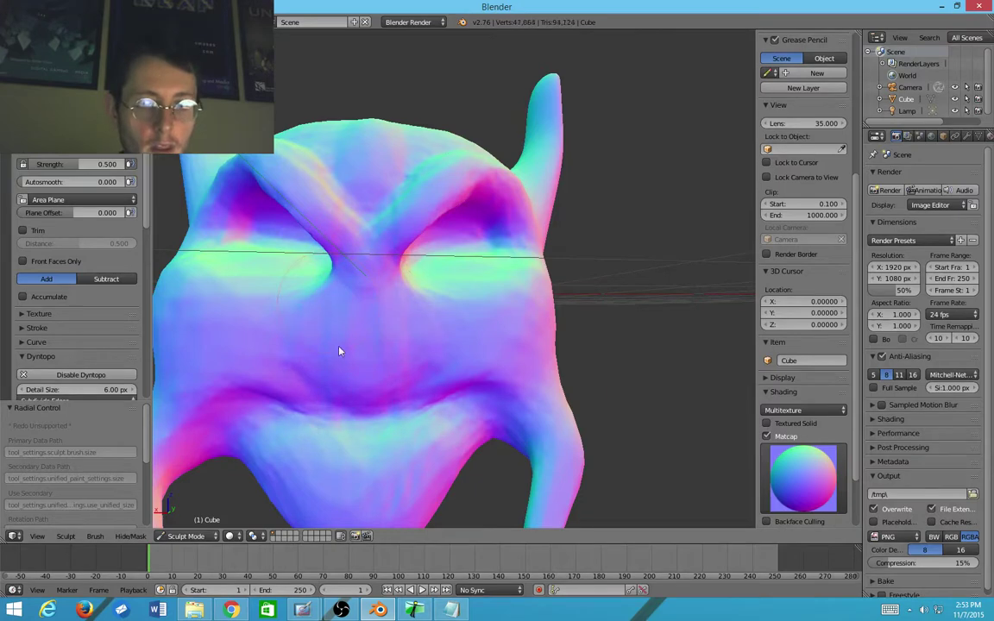
left_click_drag(340, 351, 356, 364)
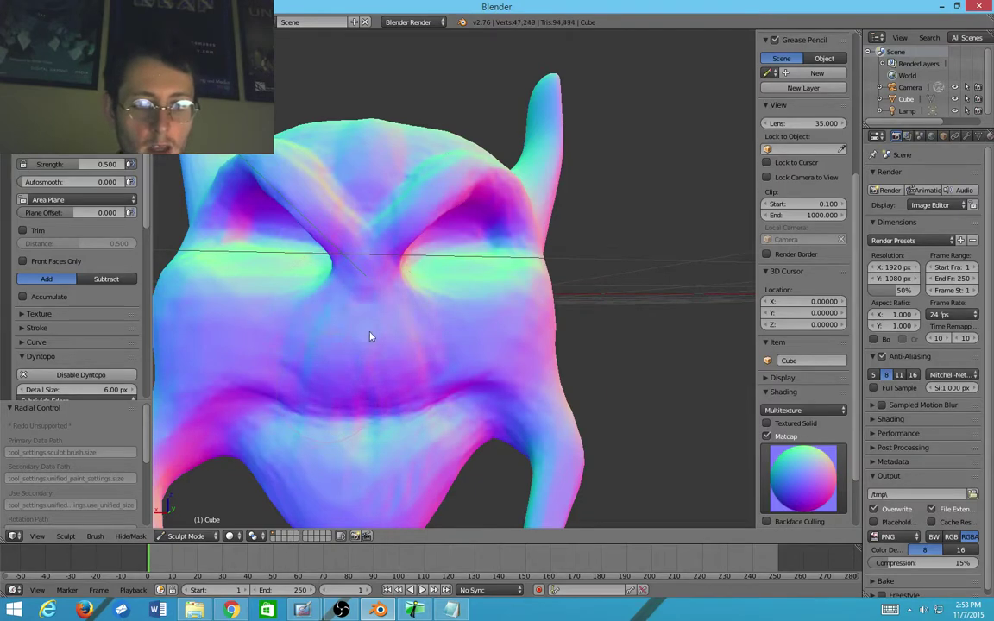
mouse_move(333, 372)
middle_mouse_down()
mouse_move(322, 361)
mouse_move(273, 377)
mouse_move(405, 339)
middle_mouse_up()
left_click(446, 346)
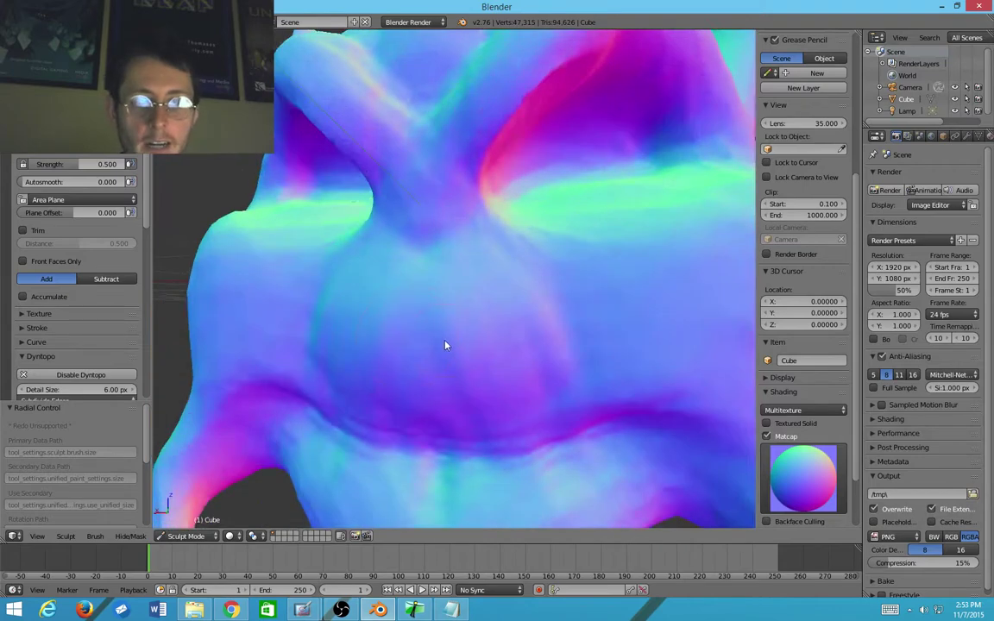
left_click_drag(515, 357, 402, 338)
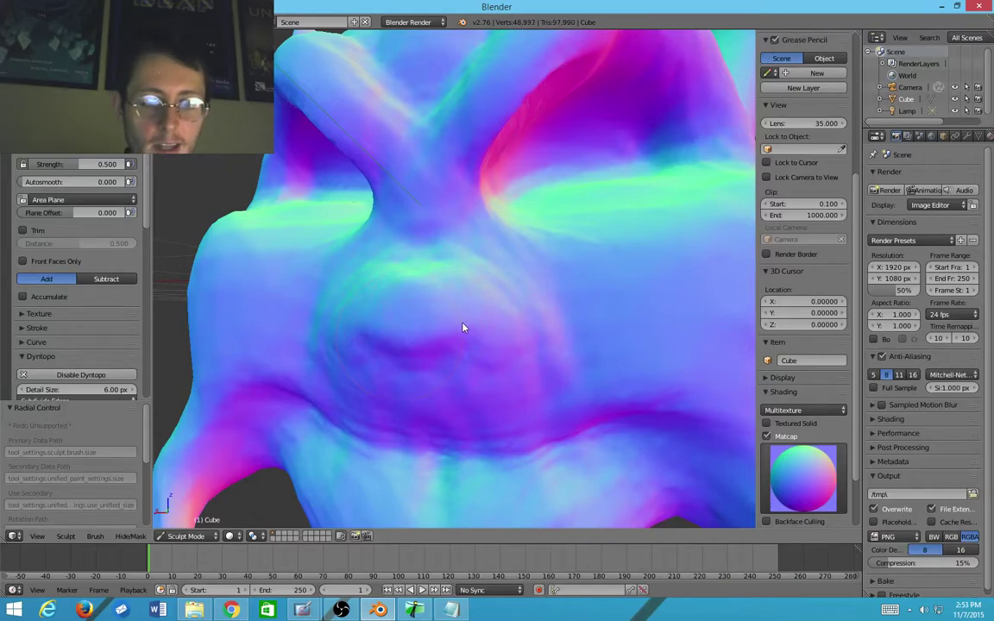
Step: Adjust the brush radius by eye and shape the underside and mirrored nostril wings of the nose with Clay Strips
key("f")
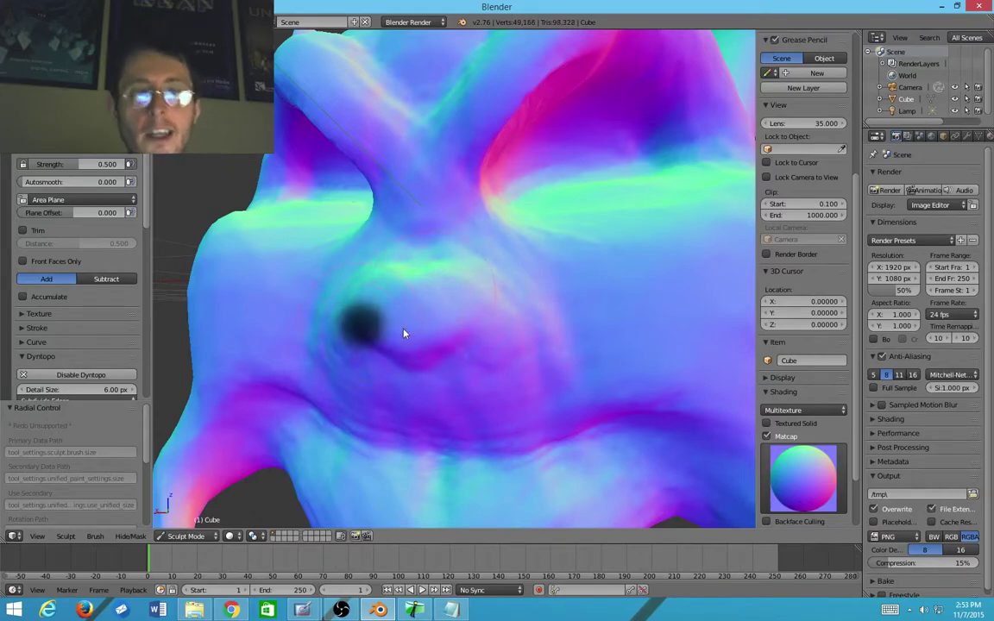
left_click(402, 329)
key("f")
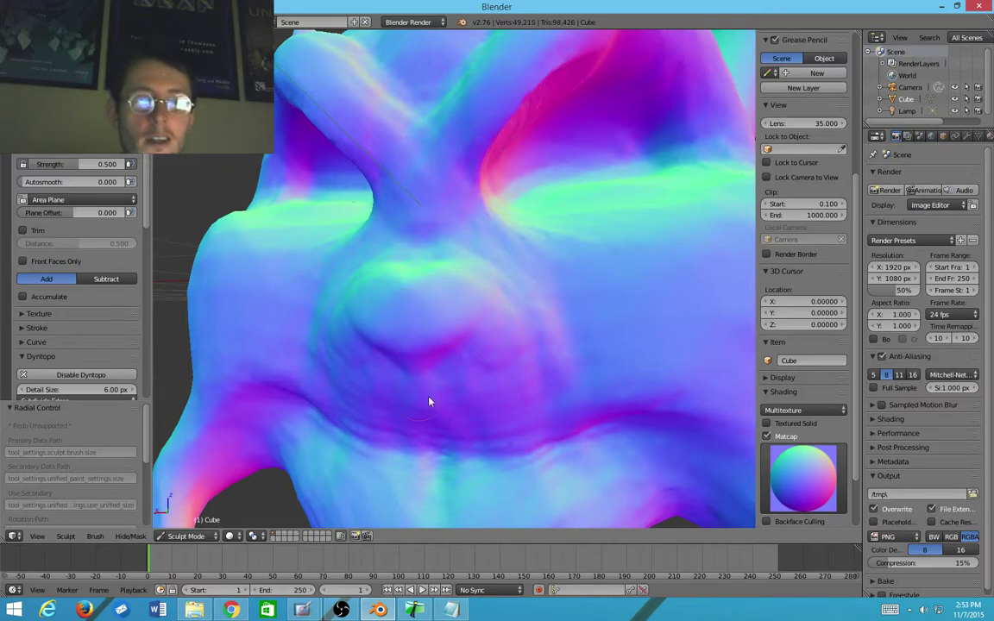
left_click_drag(428, 400, 414, 377)
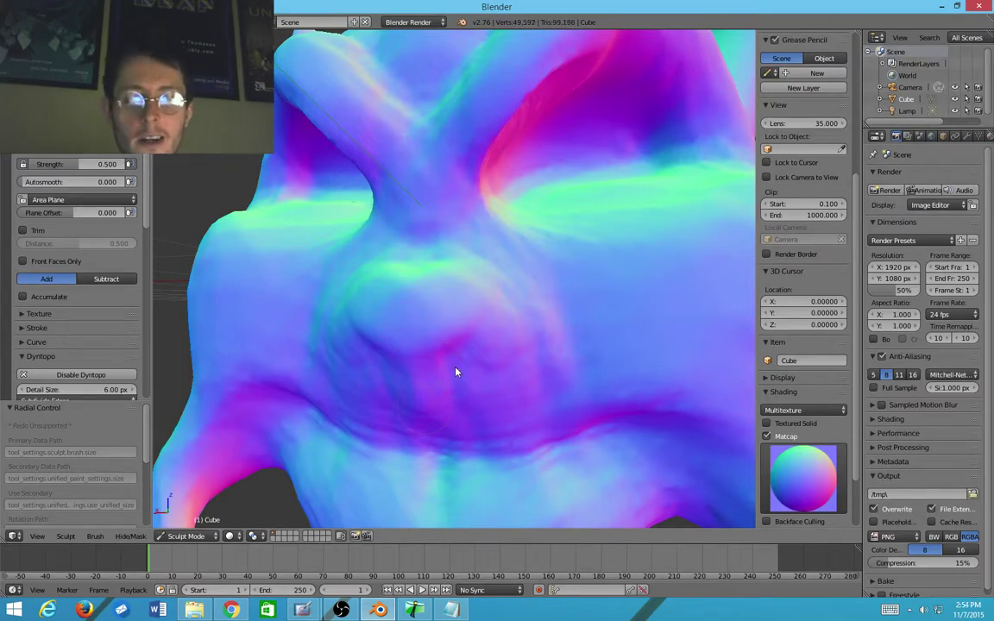
mouse_move(458, 373)
left_mouse_down()
mouse_move(479, 326)
mouse_move(524, 366)
left_mouse_up()
mouse_move(524, 311)
left_mouse_down()
mouse_move(474, 313)
mouse_move(509, 386)
mouse_move(505, 333)
mouse_move(514, 335)
mouse_move(432, 342)
mouse_move(515, 368)
mouse_move(487, 332)
left_mouse_up()
left_click(475, 312)
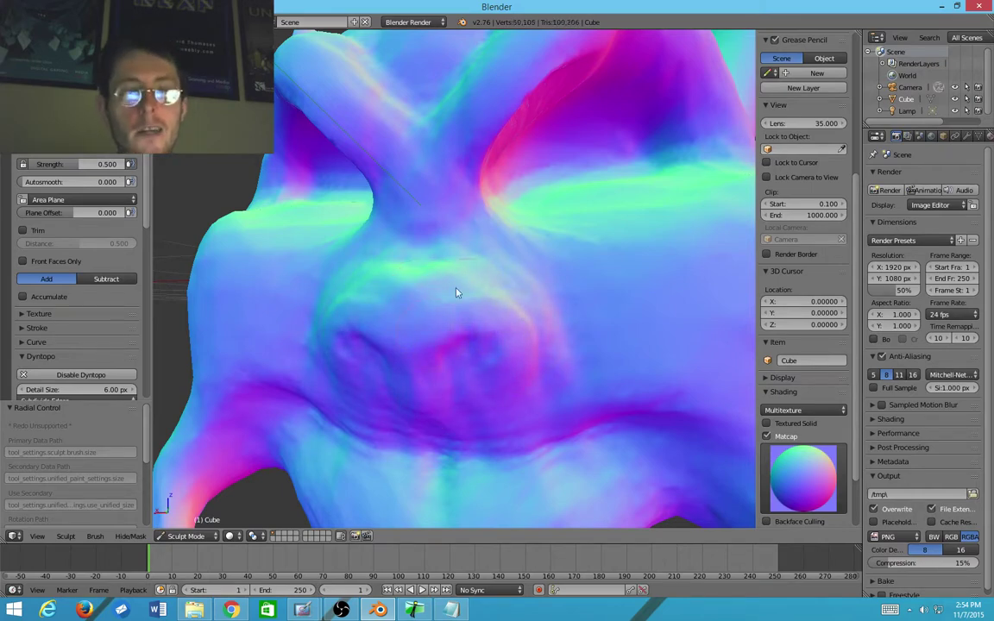
mouse_move(457, 290)
left_mouse_down()
mouse_move(503, 329)
mouse_move(462, 318)
mouse_move(417, 323)
mouse_move(477, 295)
mouse_move(420, 314)
mouse_move(411, 354)
mouse_move(401, 337)
mouse_move(417, 296)
mouse_move(481, 310)
mouse_move(422, 279)
left_mouse_up()
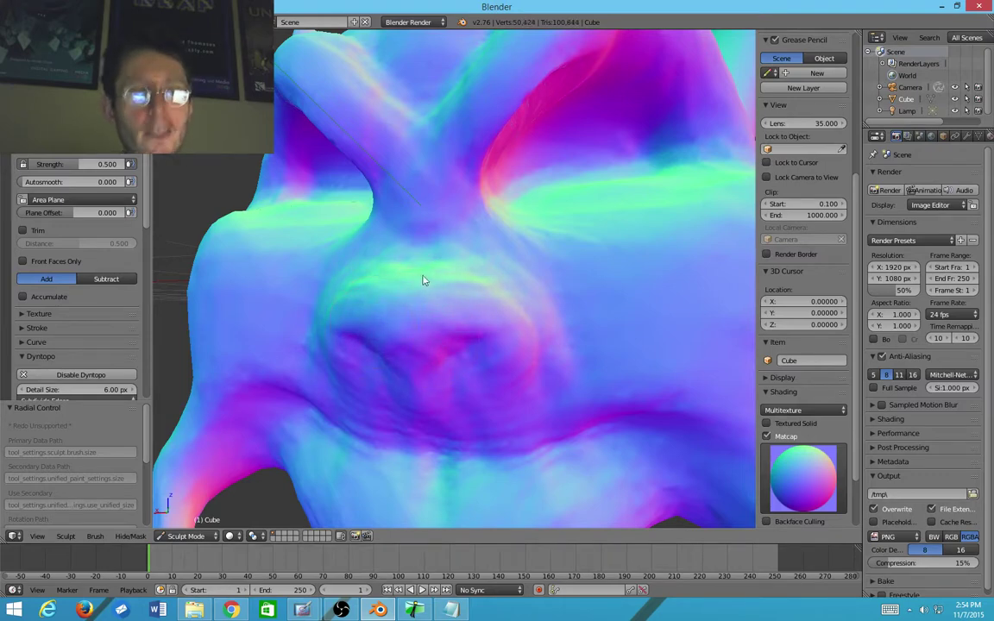
Step: Add a raised septum down the middle of the nose's underside and rims around both nostrils with Clay Strips
middle_click_drag(430, 302, 357, 233)
left_click(350, 238)
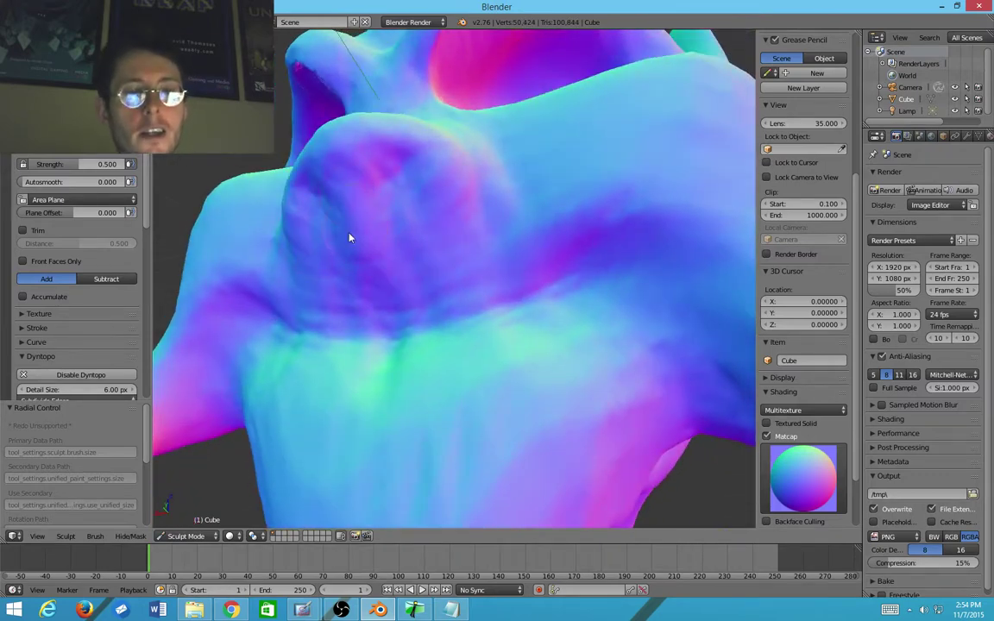
left_click_drag(355, 231, 358, 212)
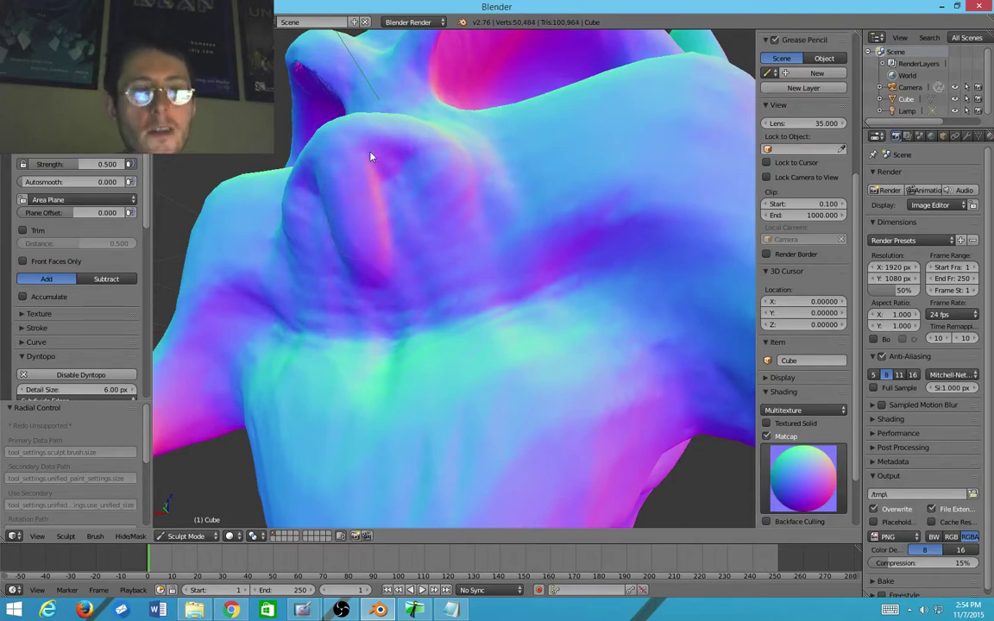
mouse_move(370, 152)
left_mouse_down()
mouse_move(404, 151)
mouse_move(361, 168)
mouse_move(431, 172)
mouse_move(393, 151)
mouse_move(444, 184)
mouse_move(434, 199)
left_mouse_up()
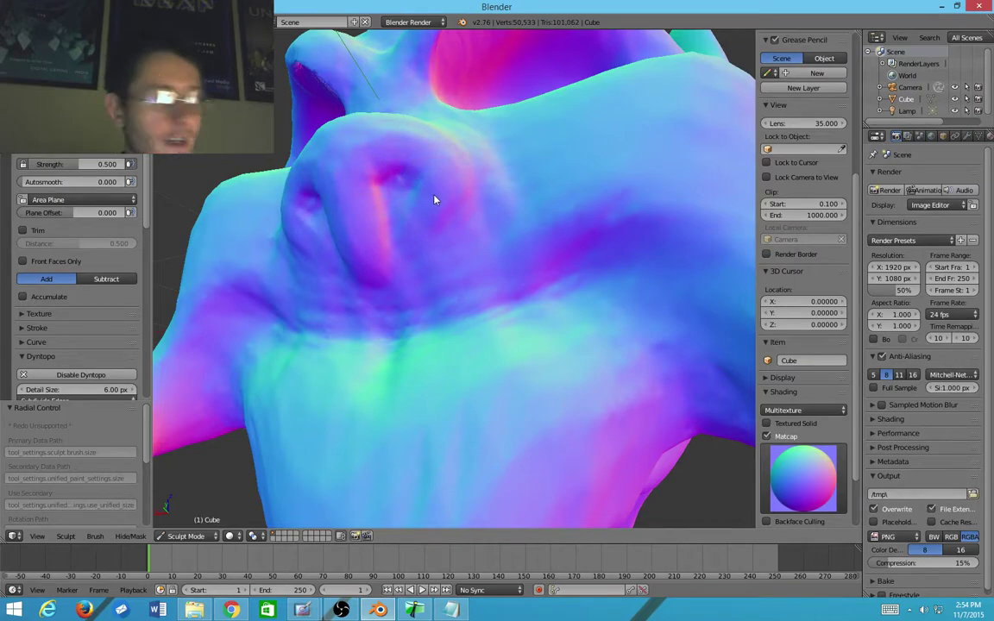
Step: Build up a protruding lower lip under the mouth line with Clay Strips, raising the brush strength to 0.865
middle_click_drag(415, 228, 598, 320)
scroll(435, 251, "down", 5)
scroll(493, 226, "up", 3)
scroll(593, 282, "up", 4)
scroll(593, 282, "down", 3)
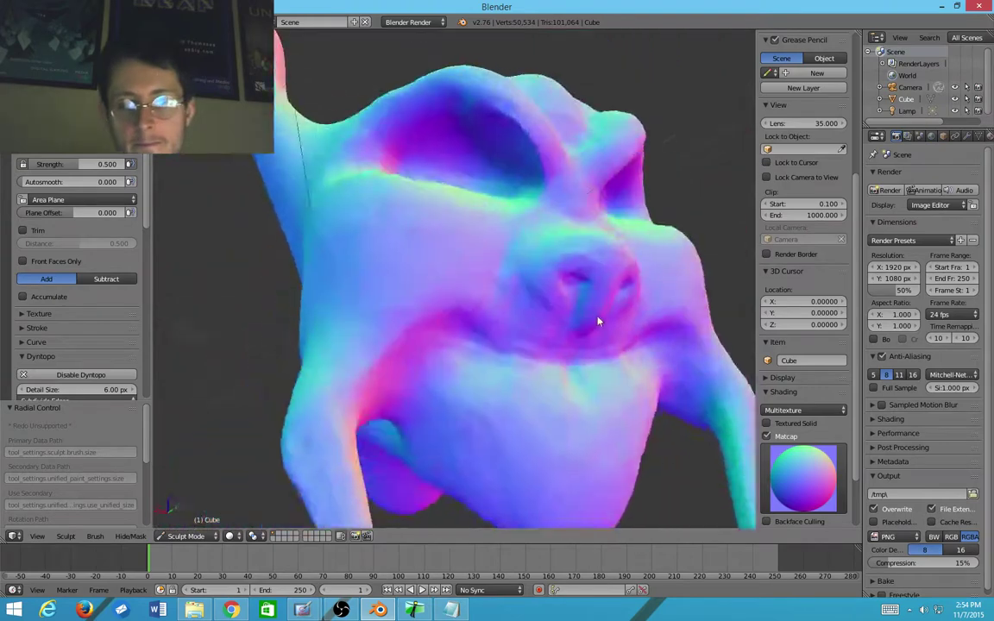
scroll(555, 363, "up", 2)
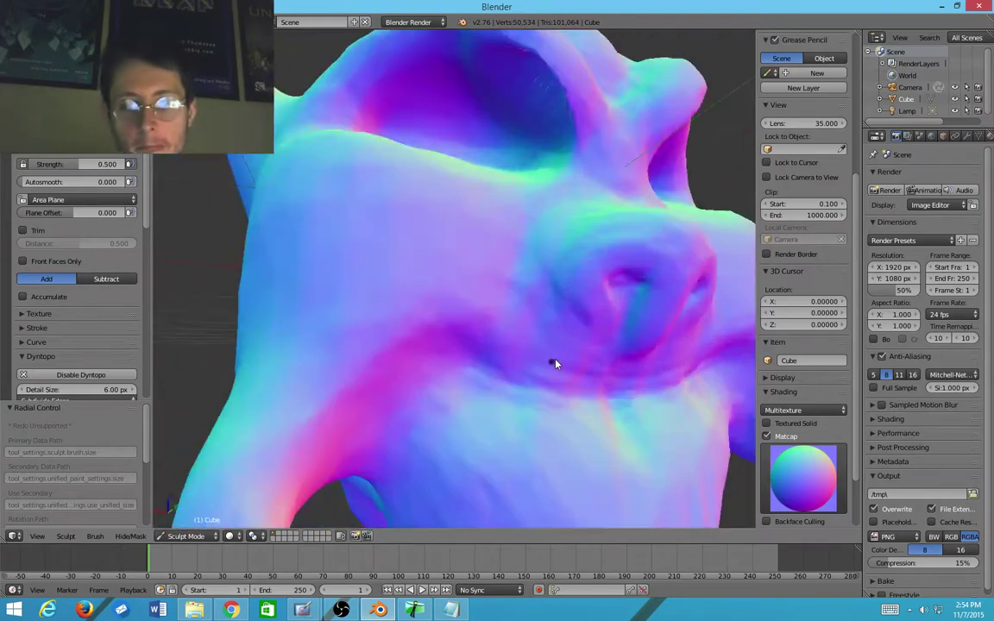
left_click(610, 398)
mouse_move(620, 394)
left_mouse_down()
mouse_move(488, 380)
mouse_move(589, 386)
mouse_move(568, 404)
mouse_move(532, 397)
mouse_move(661, 404)
mouse_move(607, 402)
mouse_move(603, 417)
mouse_move(664, 407)
mouse_move(535, 405)
mouse_move(675, 406)
mouse_move(502, 411)
mouse_move(652, 412)
mouse_move(499, 400)
mouse_move(660, 399)
mouse_move(544, 397)
mouse_move(662, 421)
mouse_move(506, 415)
mouse_move(644, 413)
mouse_move(486, 393)
left_mouse_up()
key("shift+f")
left_click(618, 408)
mouse_move(486, 393)
middle_mouse_down()
mouse_move(427, 402)
mouse_move(599, 406)
mouse_move(524, 405)
middle_mouse_up()
scroll(440, 363, "up", 3)
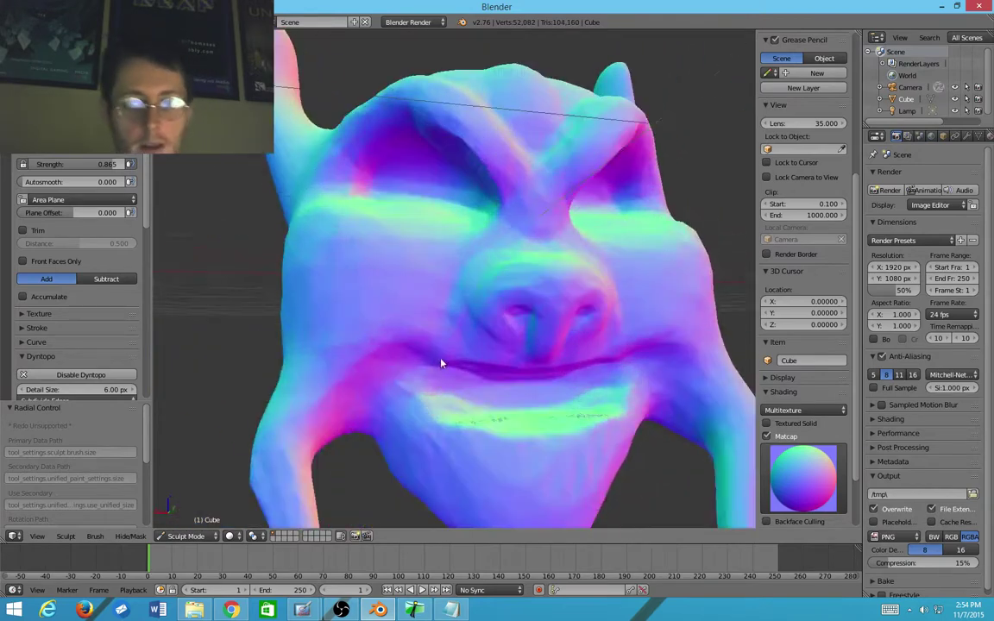
Step: Add mirrored smile folds with Clay Strips, running from beside the nose down past the mouth corners
mouse_move(441, 363)
left_mouse_down()
mouse_move(428, 357)
mouse_move(435, 349)
mouse_move(412, 390)
mouse_move(386, 389)
mouse_move(401, 395)
mouse_move(420, 368)
mouse_move(393, 412)
left_mouse_up()
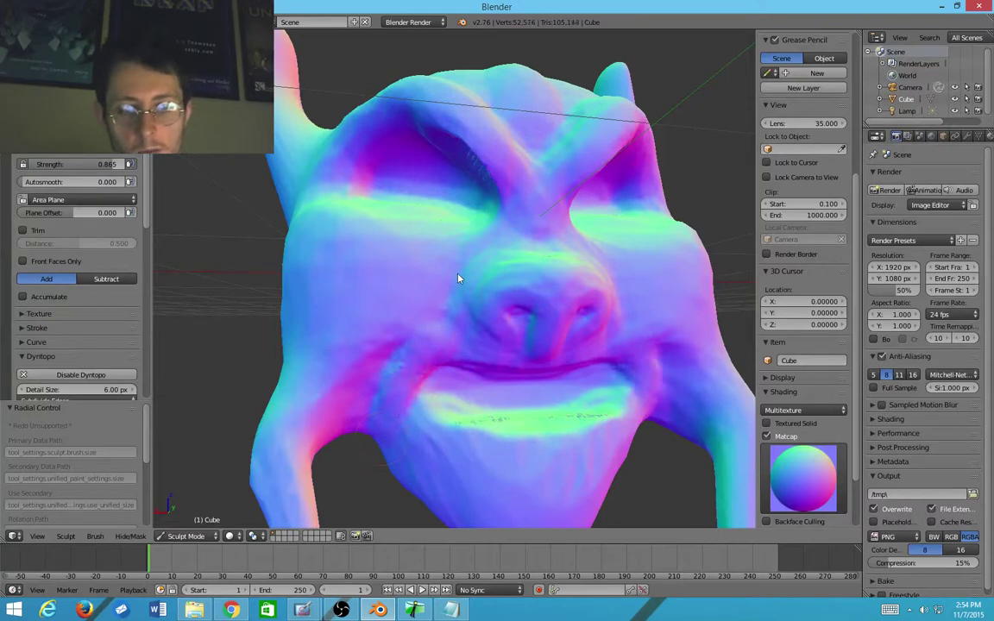
mouse_move(458, 277)
left_mouse_down()
mouse_move(419, 311)
mouse_move(373, 421)
left_mouse_up()
left_click_drag(439, 289, 376, 402)
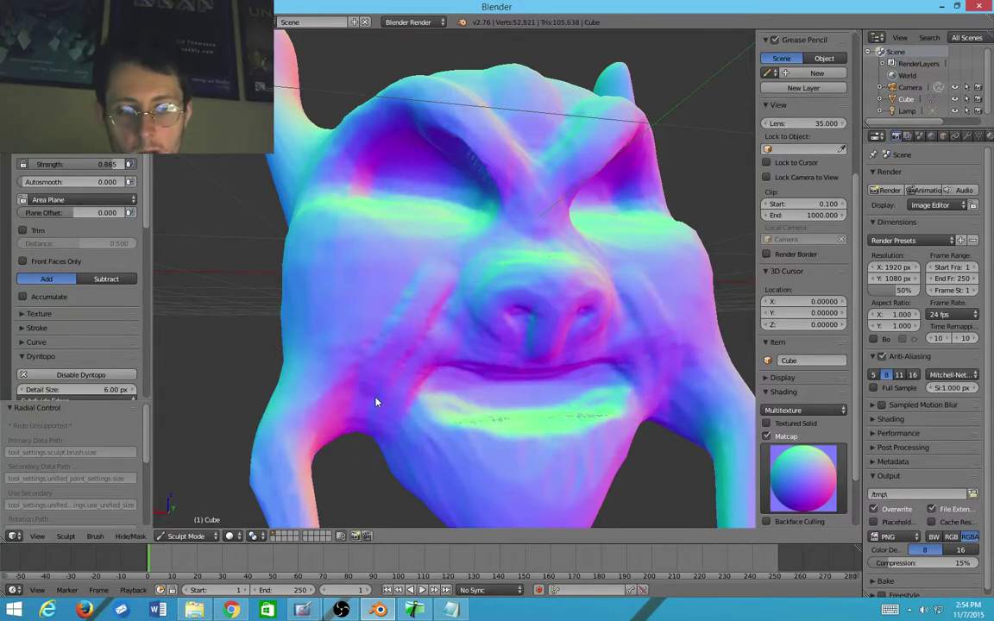
mouse_move(435, 321)
left_mouse_down()
mouse_move(375, 373)
mouse_move(375, 422)
left_mouse_up()
Step: Switch to the Grab brush, adjust its radius by eye and pull the chin into a broader, rounder shape
scroll(376, 438, "down", 5)
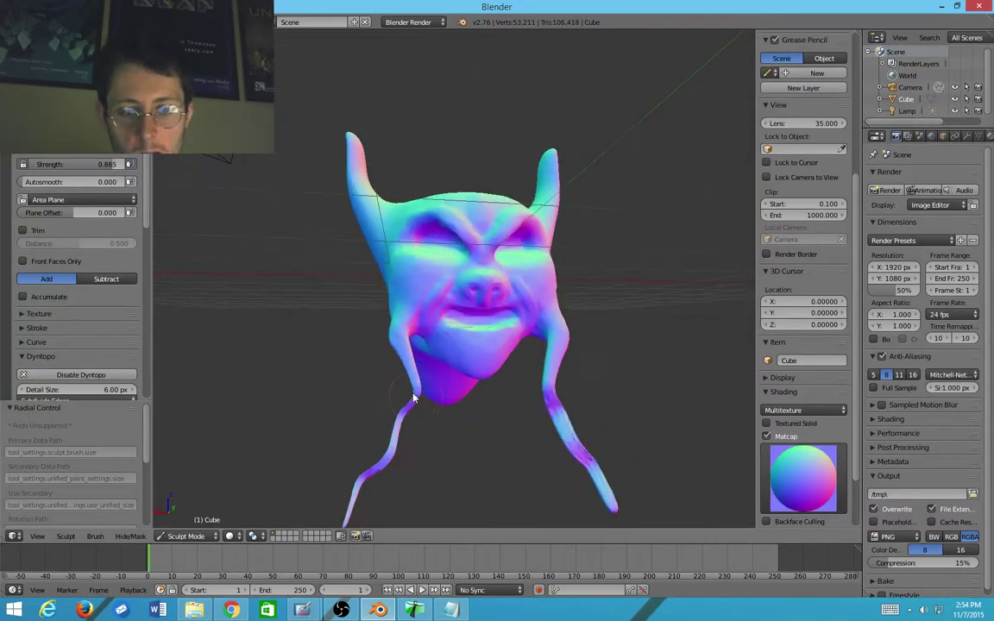
mouse_move(413, 398)
middle_mouse_down()
mouse_move(329, 400)
mouse_move(395, 361)
middle_mouse_up()
scroll(472, 370, "up", 4)
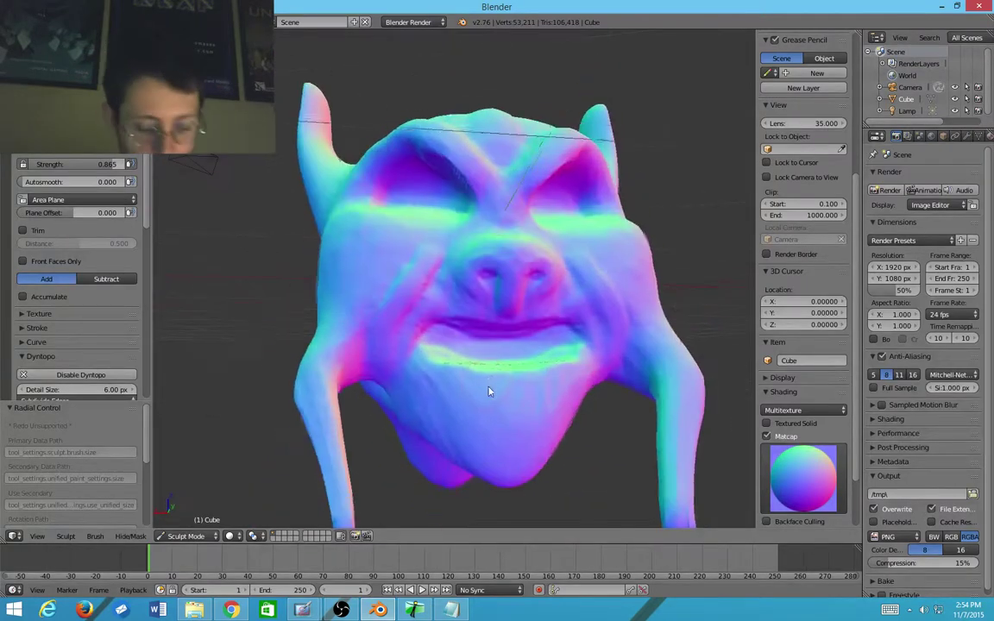
key("g")
key("f")
left_click(537, 385)
middle_click_drag(533, 386, 518, 415)
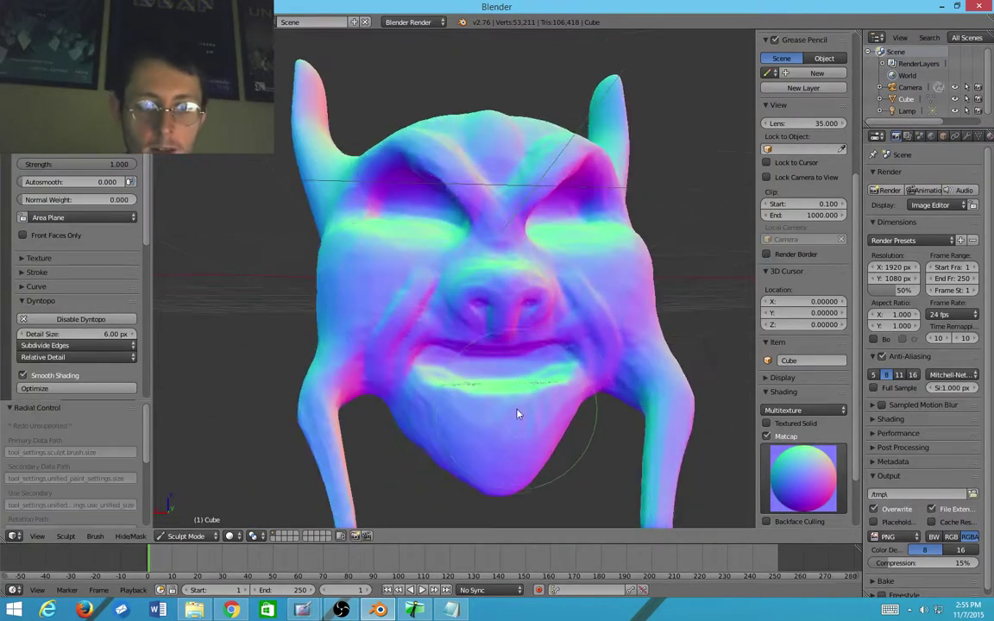
left_click_drag(478, 465, 426, 455)
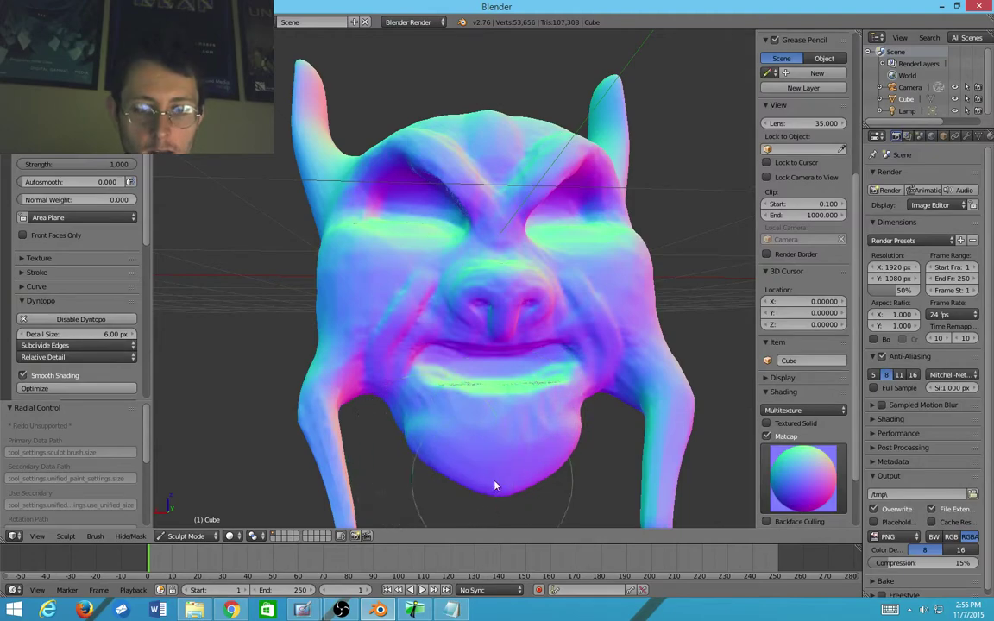
left_click_drag(496, 486, 510, 474)
mouse_move(510, 475)
middle_mouse_down()
mouse_move(396, 462)
mouse_move(466, 436)
mouse_move(644, 459)
mouse_move(525, 454)
mouse_move(417, 323)
mouse_move(471, 282)
middle_mouse_up()
key("4")
key("5")
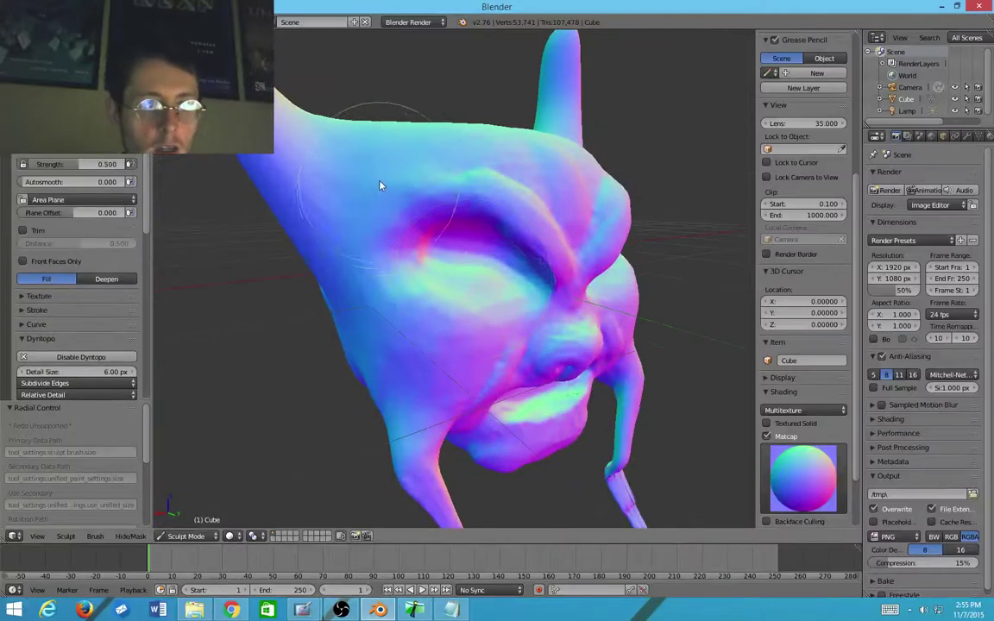
key("d")
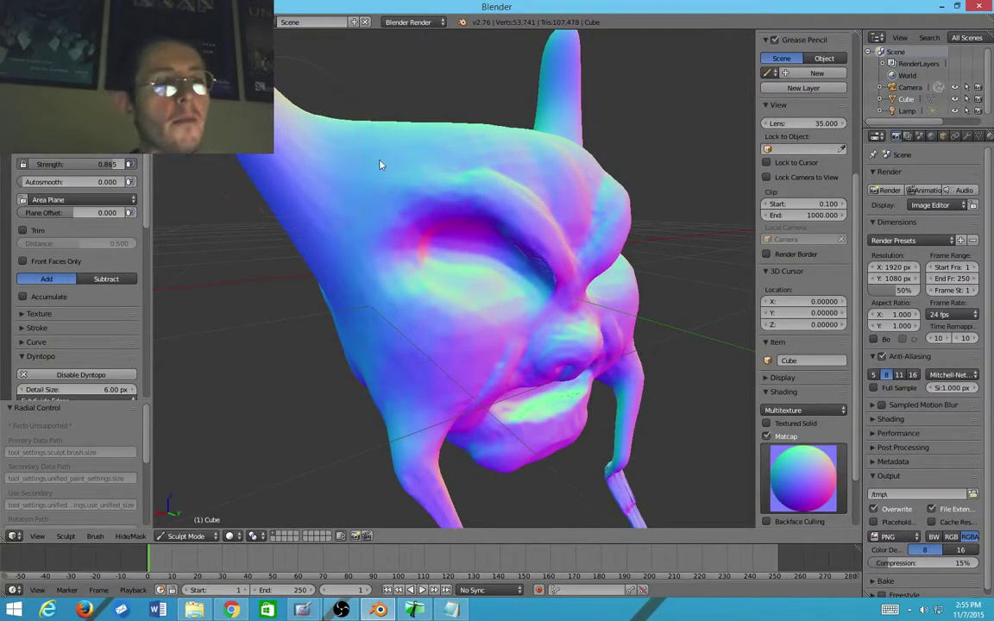
Step: Switch the sculpting brush to Pinch/Magnify
middle_click_drag(381, 165, 492, 264)
scroll(477, 246, "up", 5)
scroll(478, 246, "down", 2)
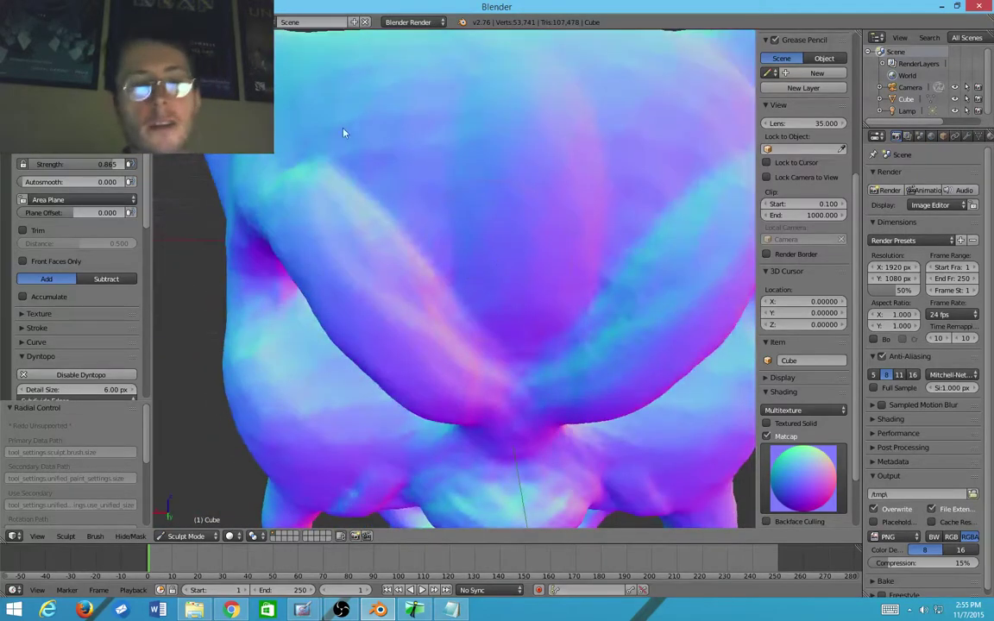
left_click(76, 78)
left_click(138, 149)
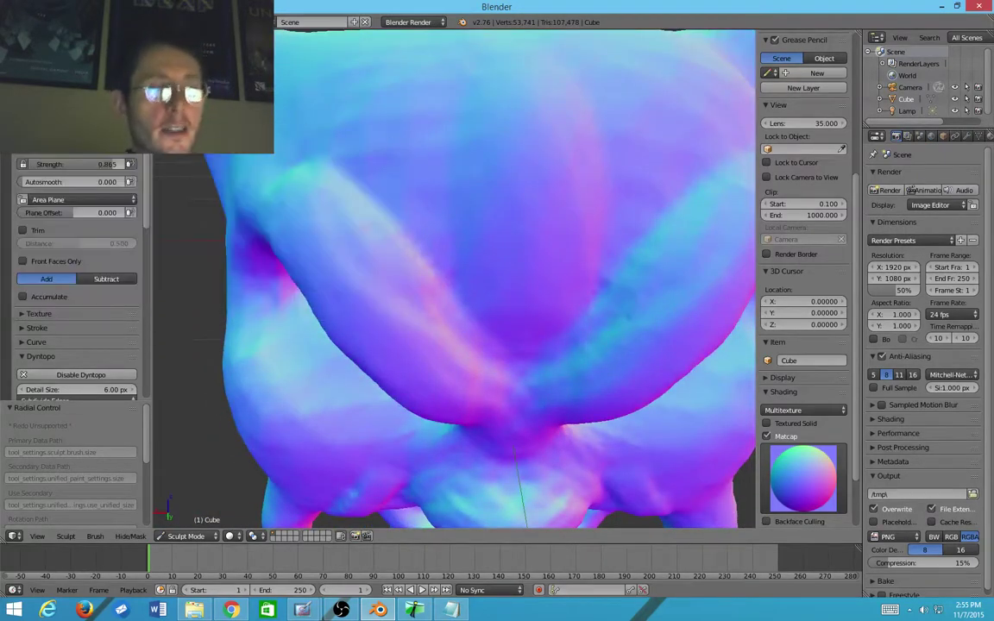
left_click(76, 82)
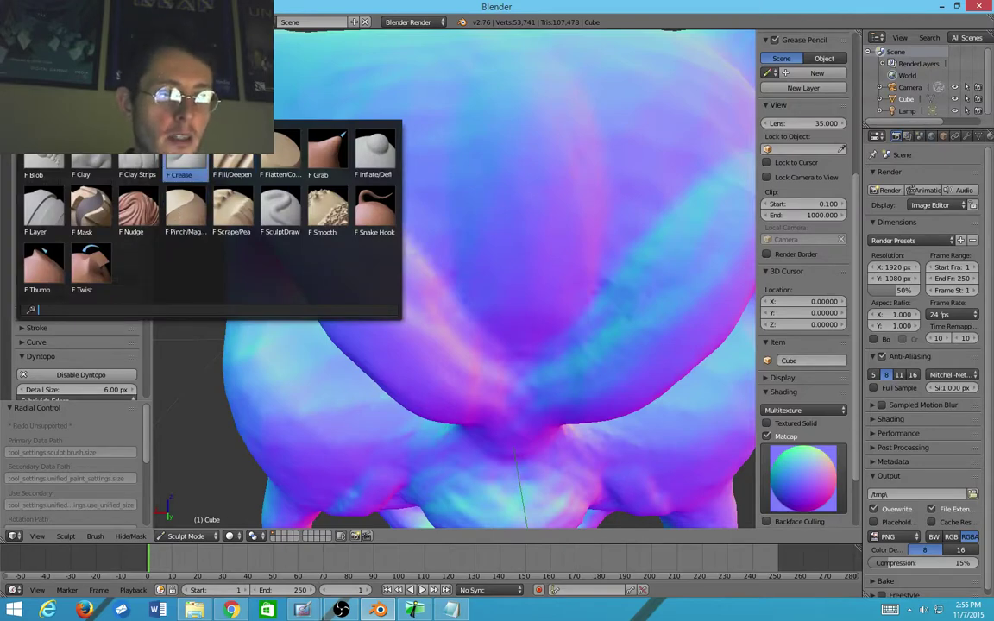
left_click(185, 207)
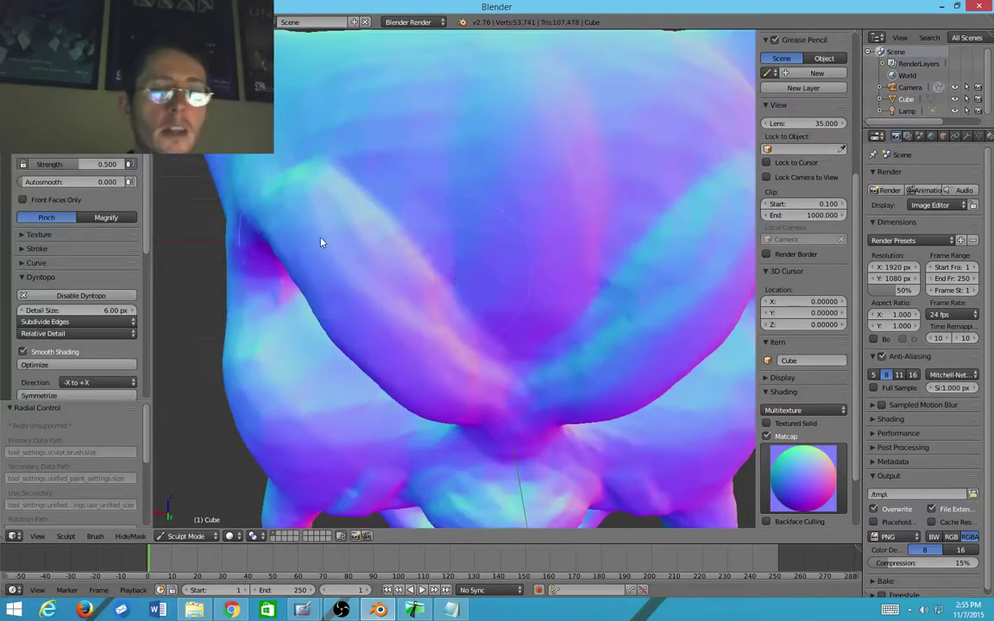
Step: Adjust the brush radius by eye and pinch along the upper edges of the mirrored brow ridges to sharpen them
key("f")
left_click(424, 291)
key("f")
left_click(480, 305)
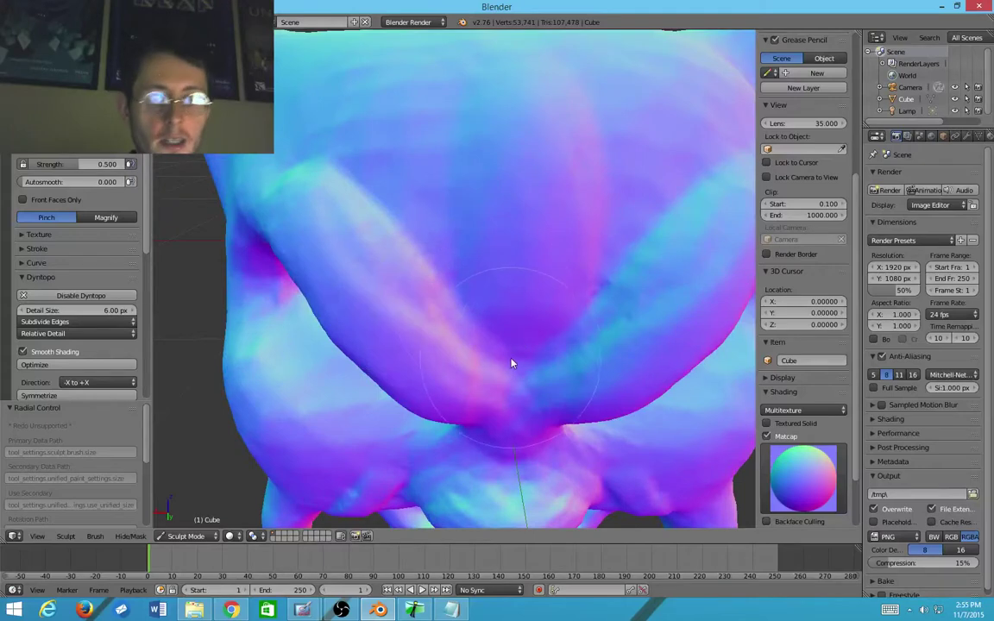
left_click_drag(512, 362, 282, 151)
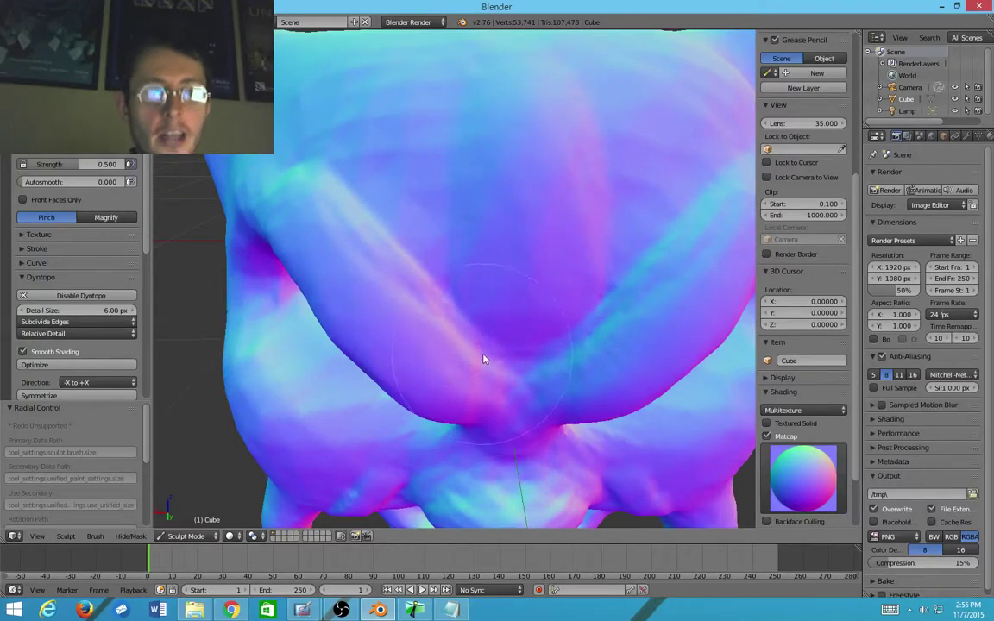
mouse_move(483, 358)
left_mouse_down()
mouse_move(455, 306)
mouse_move(414, 268)
mouse_move(450, 324)
mouse_move(503, 369)
mouse_move(326, 173)
left_mouse_up()
scroll(406, 260, "down", 4)
scroll(405, 217, "up", 4)
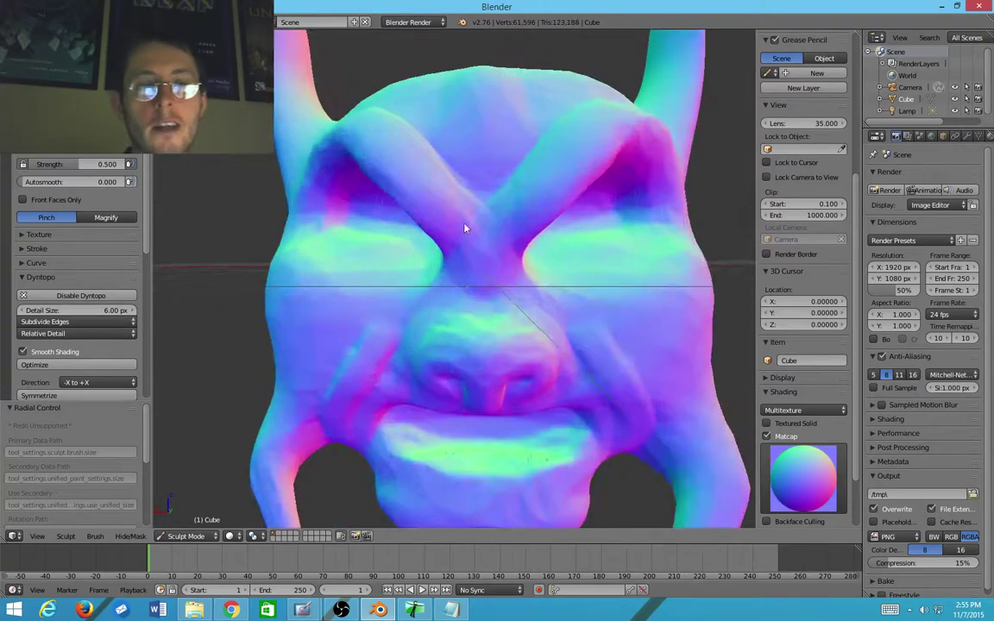
Step: Readjust the Pinch brush radius by eye and pinch the inner brow area above the nose bridge
mouse_move(464, 228)
left_mouse_down()
mouse_move(497, 204)
mouse_move(497, 275)
mouse_move(497, 211)
mouse_move(458, 202)
left_mouse_up()
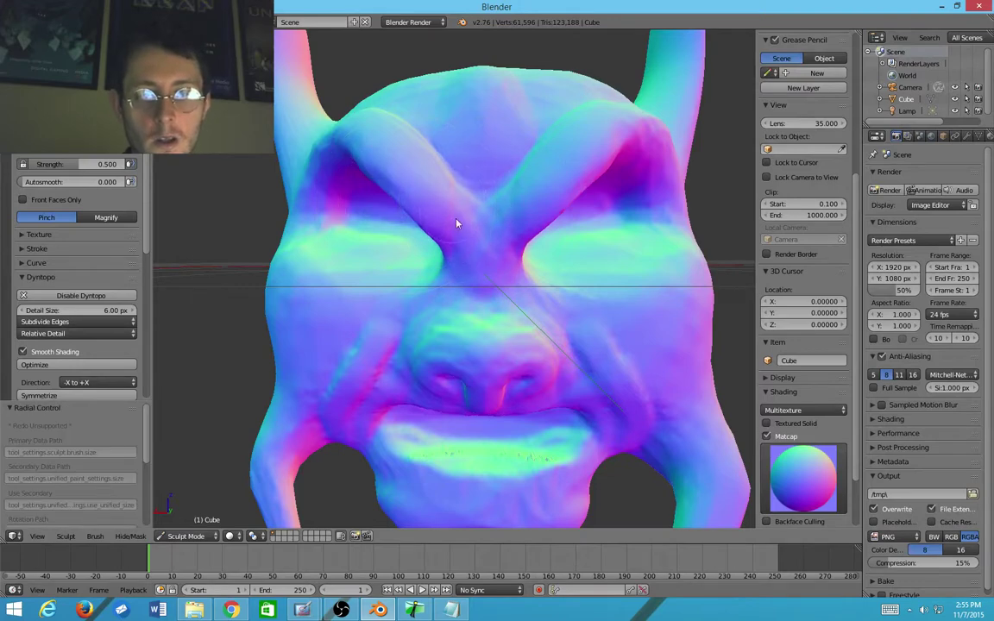
mouse_move(457, 223)
middle_mouse_down()
mouse_move(451, 185)
mouse_move(444, 221)
mouse_move(471, 240)
mouse_move(489, 340)
middle_mouse_up()
key("f")
left_click(459, 216)
left_click_drag(474, 307, 497, 169)
scroll(497, 169, "down", 2)
Step: Pinch around the outer side of the nostril wing and up along the nose to sharpen its crease
mouse_move(457, 189)
middle_mouse_down()
mouse_move(394, 128)
mouse_move(473, 144)
middle_mouse_up()
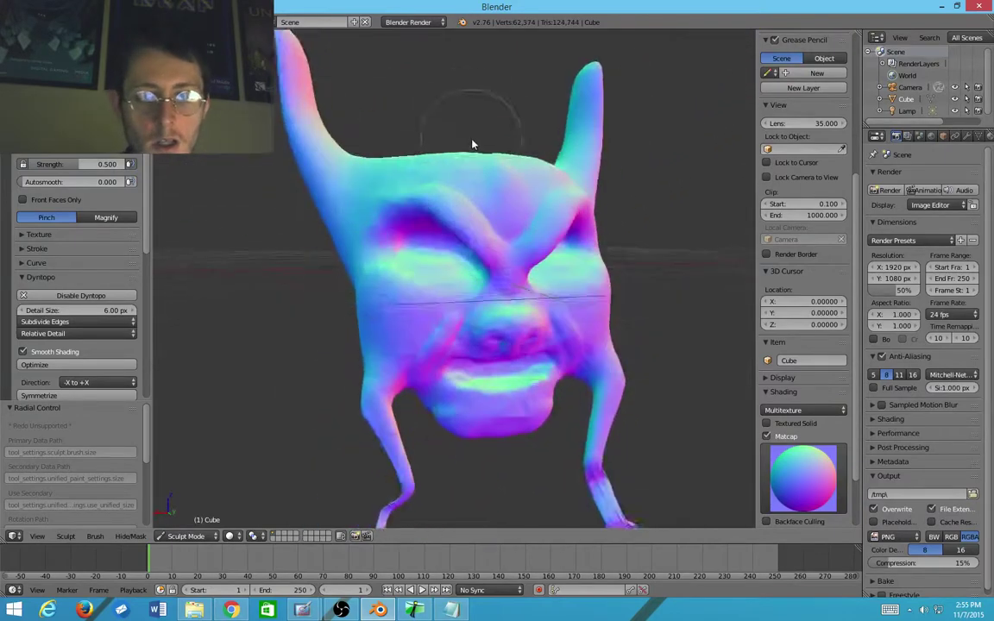
scroll(473, 270, "up", 5)
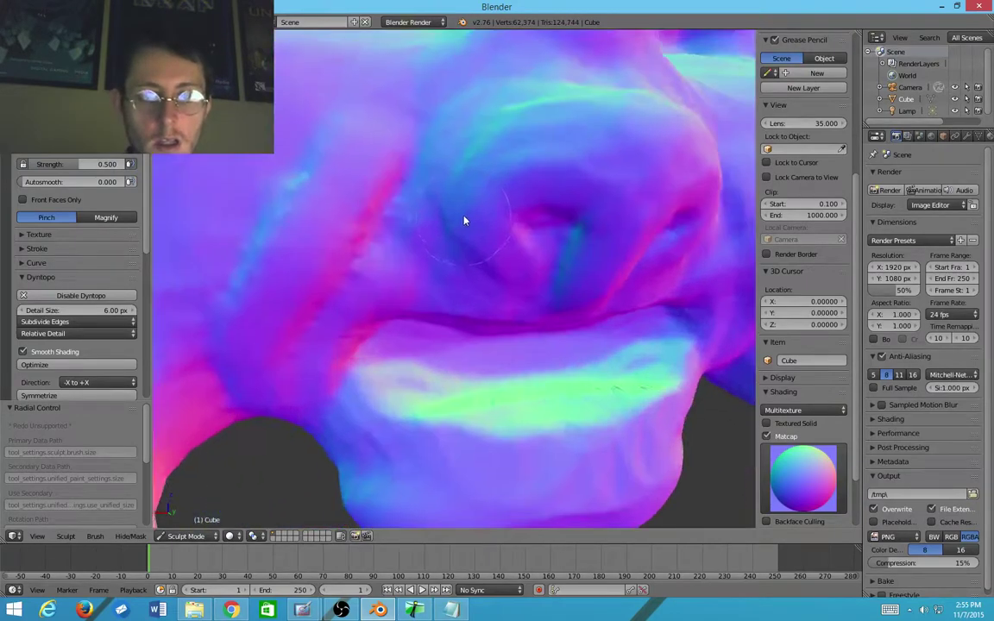
middle_click_drag(464, 221, 604, 203)
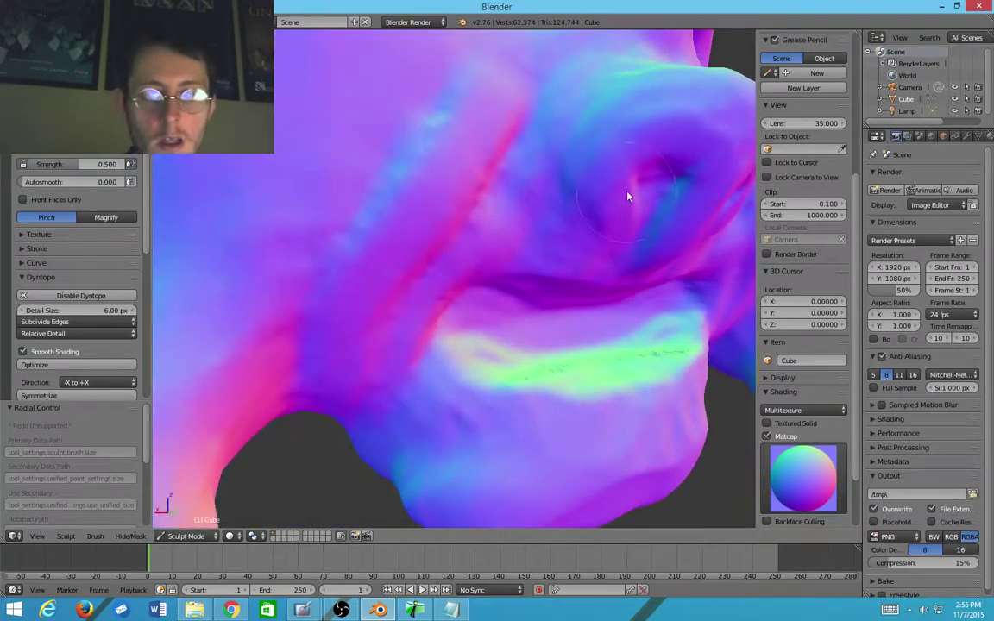
left_click_drag(581, 243, 608, 66)
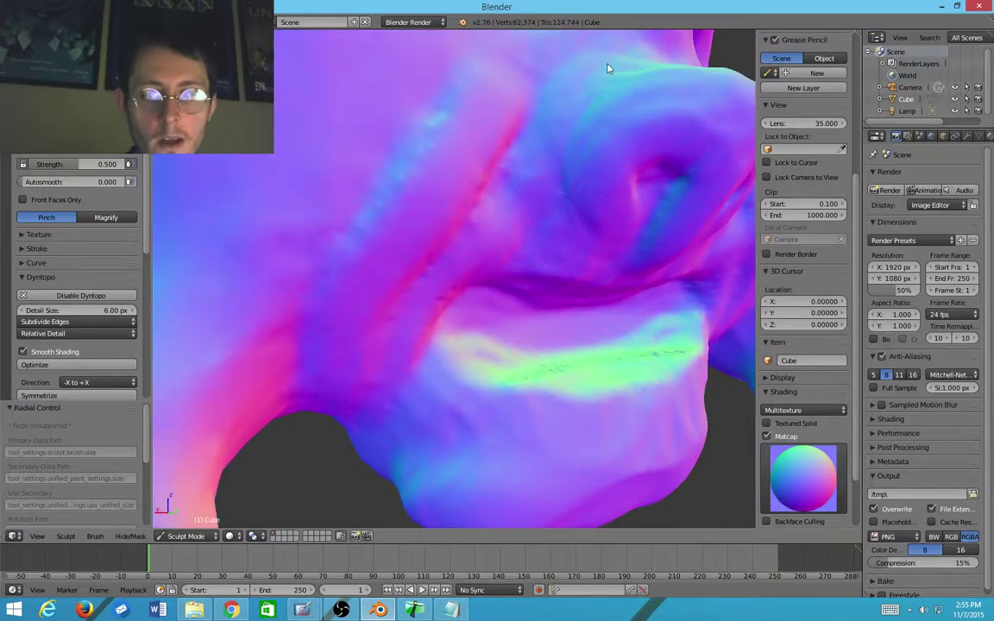
middle_click_drag(604, 102, 488, 329)
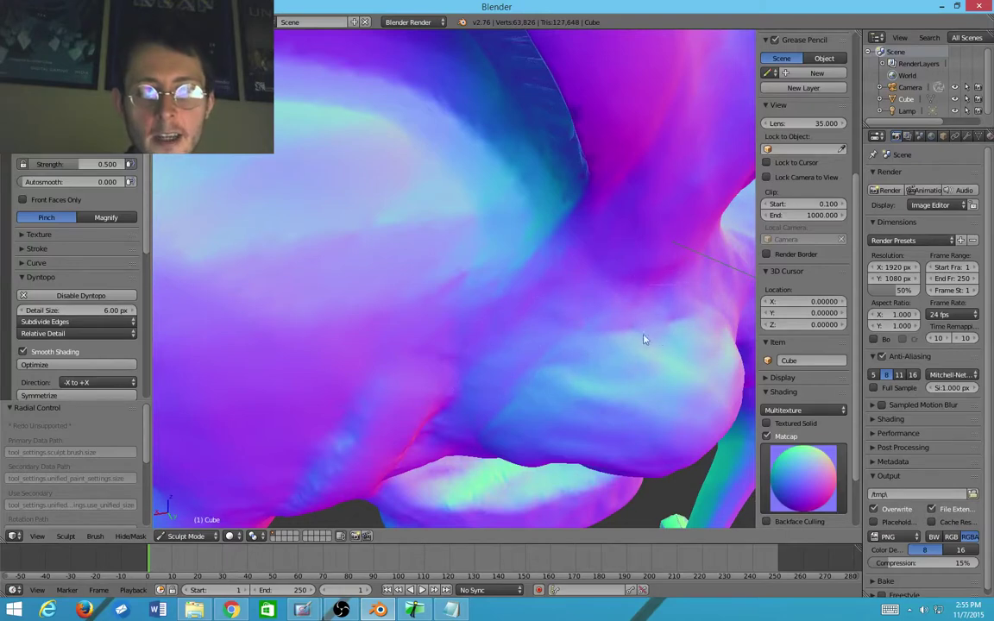
Step: Pinch along the edge of the lips to sharpen the mouth line
mouse_move(516, 385)
middle_mouse_down()
mouse_move(528, 334)
mouse_move(413, 352)
mouse_move(331, 297)
mouse_move(306, 171)
middle_mouse_up()
scroll(412, 351, "down", 3)
left_click_drag(288, 188, 297, 268)
middle_click_drag(297, 269, 351, 228)
scroll(352, 224, "up", 3)
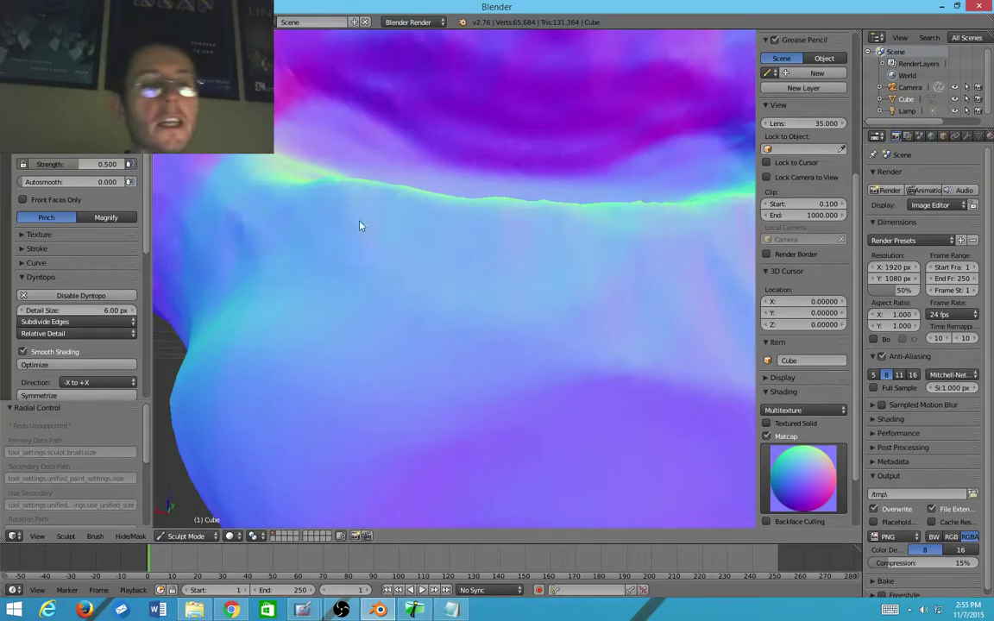
Step: Pinch around the mirrored nostrils on the underside of the nose to tighten their edges
scroll(360, 223, "down", 5)
middle_click_drag(415, 202, 430, 291)
scroll(422, 240, "up", 4)
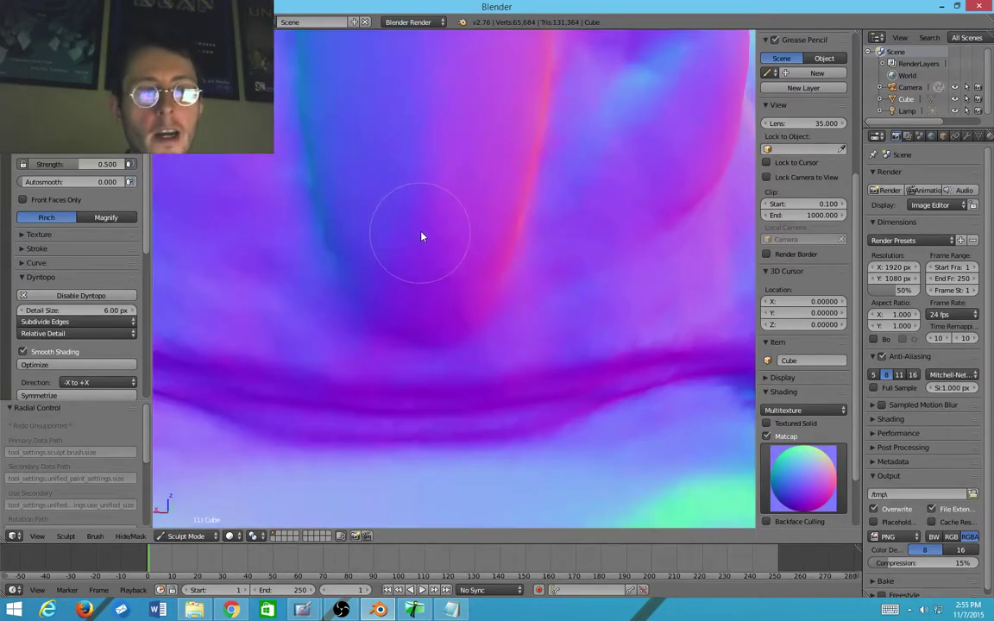
middle_click_drag(422, 237, 555, 219)
mouse_move(555, 218)
left_mouse_down()
mouse_move(571, 184)
mouse_move(566, 271)
mouse_move(555, 155)
mouse_move(501, 189)
mouse_move(557, 132)
mouse_move(532, 148)
mouse_move(518, 178)
mouse_move(521, 229)
mouse_move(508, 230)
mouse_move(521, 244)
mouse_move(524, 139)
mouse_move(562, 142)
mouse_move(587, 171)
mouse_move(570, 231)
mouse_move(592, 147)
left_mouse_up()
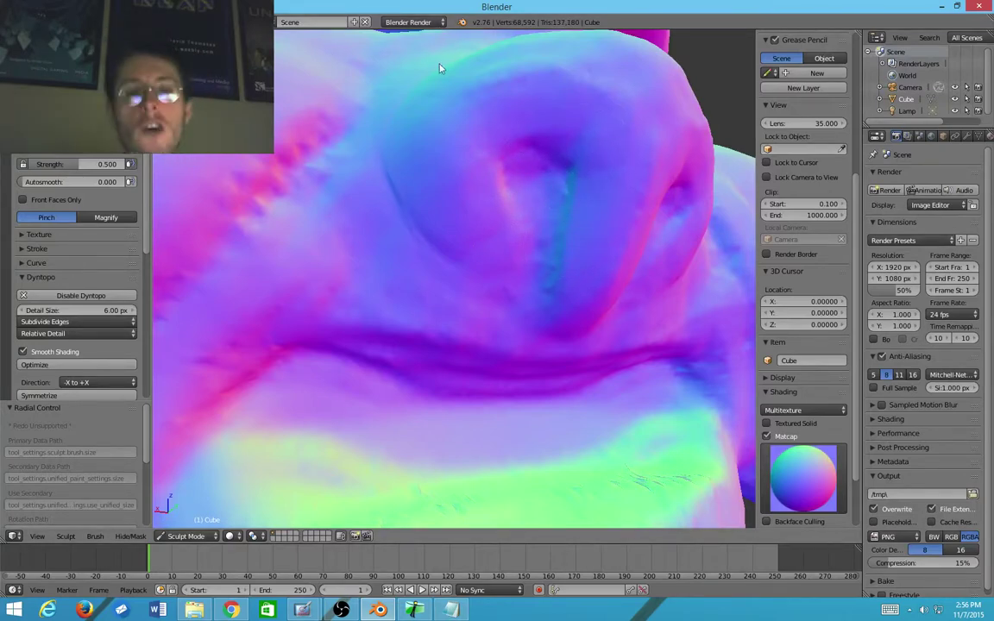
Step: Reselect the Pinch brush and readjust its radius by eye over the cheek fold beside the nose
key("f")
left_click(621, 185)
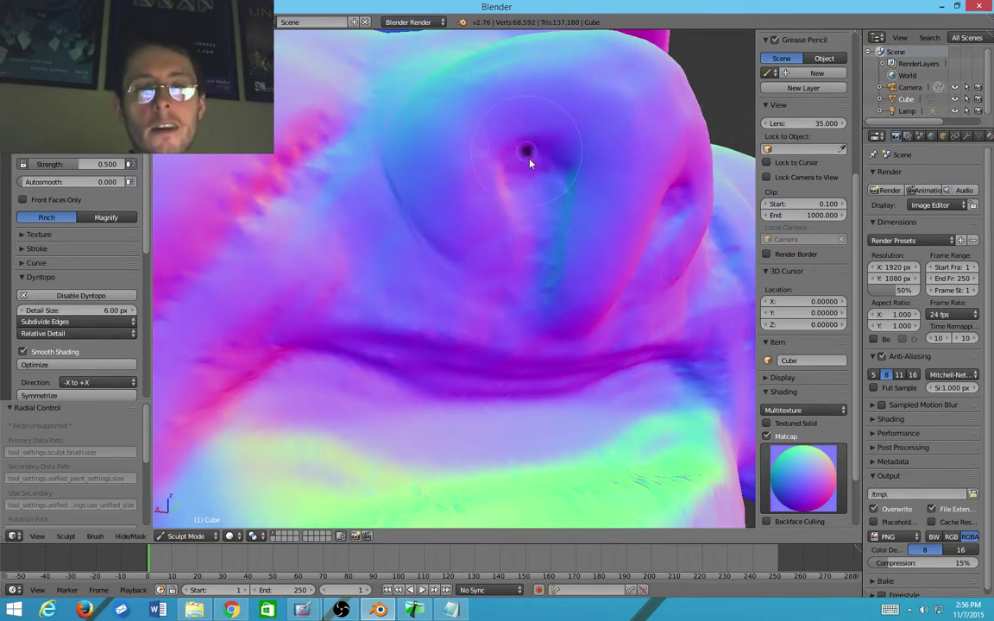
middle_click_drag(529, 152, 483, 191)
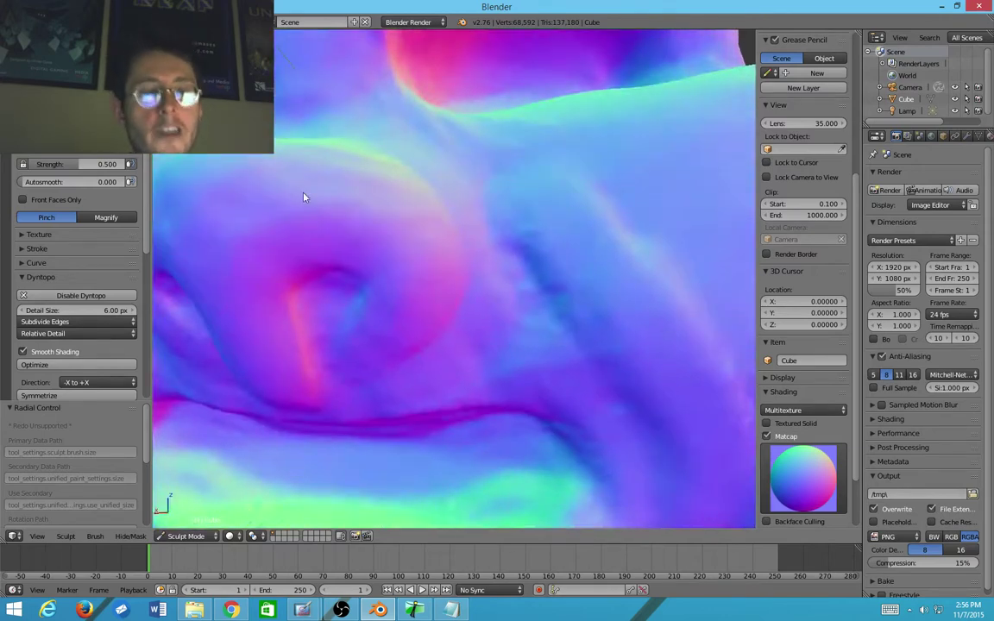
scroll(308, 257, "down", 9)
scroll(484, 303, "up", 6)
middle_click_drag(484, 303, 484, 264)
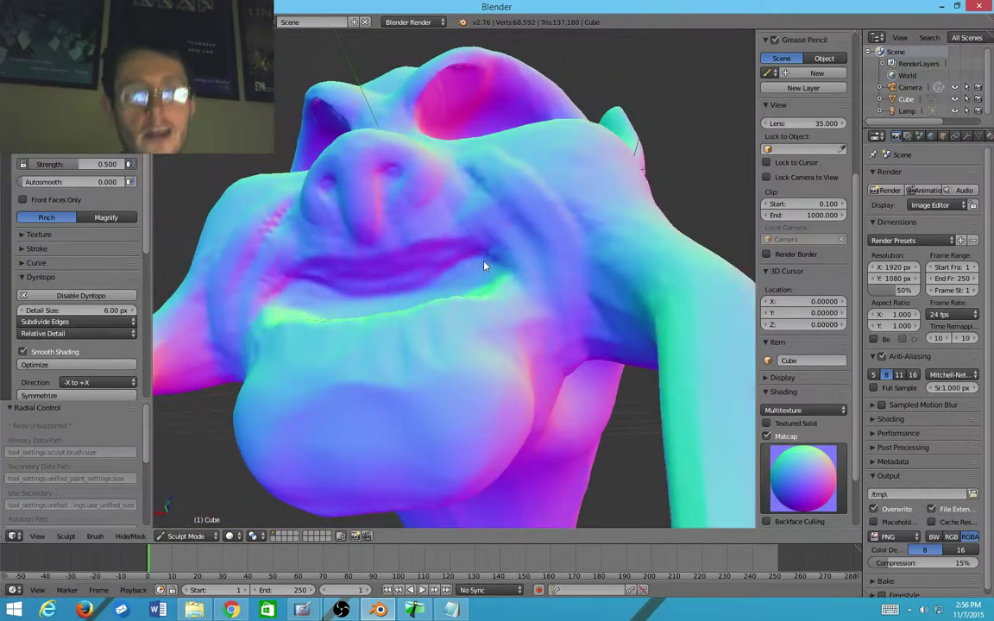
key("p")
key("f")
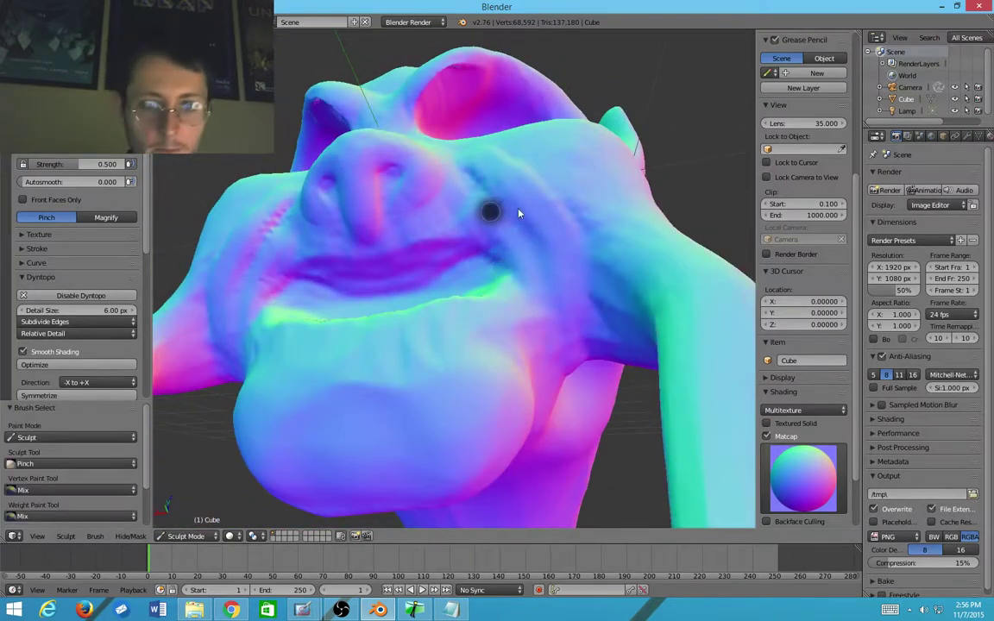
left_click(521, 203)
key("f")
key("ctrl+z")
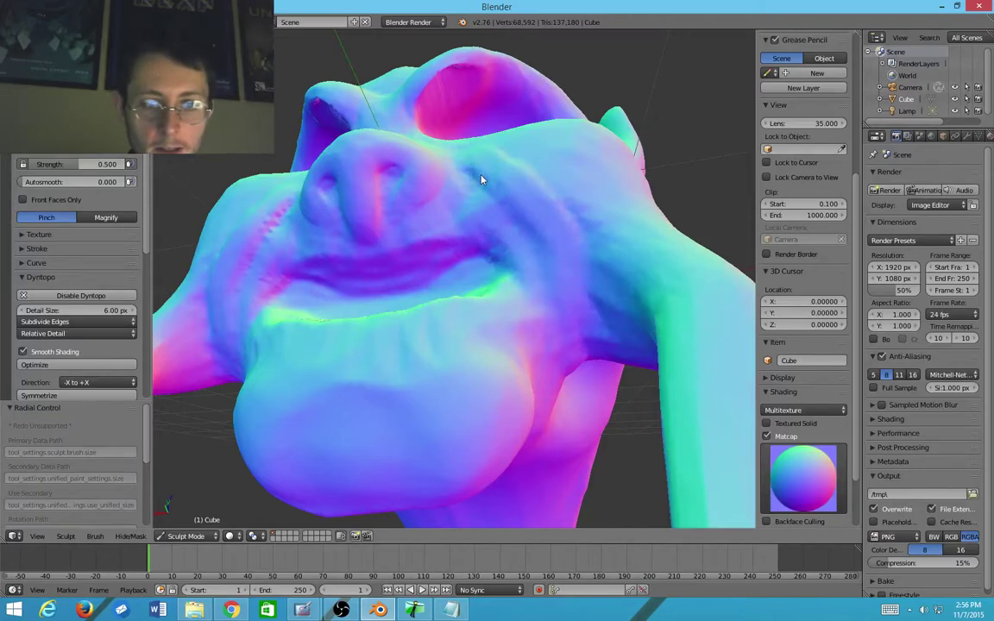
Step: Raise the Pinch brush strength to 0.830 and pinch along the mirrored cheek folds from the nose downwards
key("shift+f")
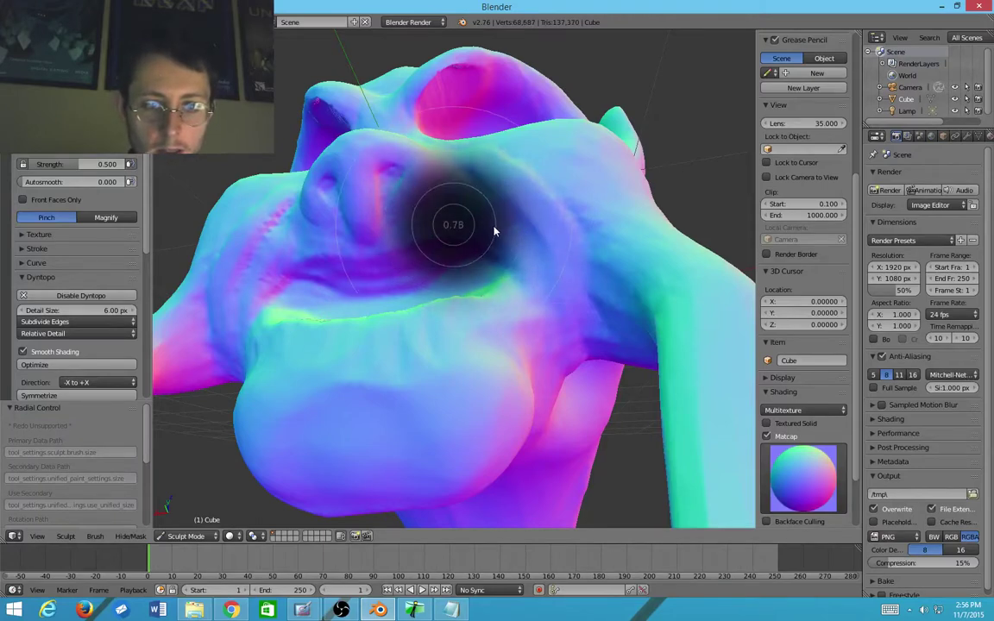
left_click(464, 168)
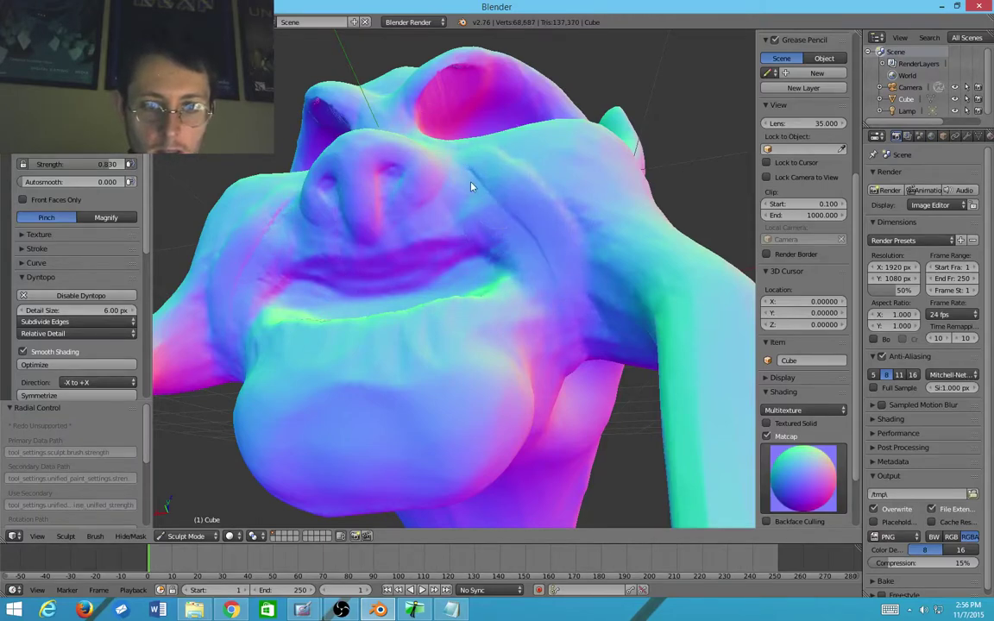
left_click_drag(473, 185, 577, 306)
mouse_move(566, 287)
middle_mouse_down()
mouse_move(510, 213)
mouse_move(526, 218)
mouse_move(540, 309)
mouse_move(506, 333)
mouse_move(424, 308)
middle_mouse_up()
key("p")
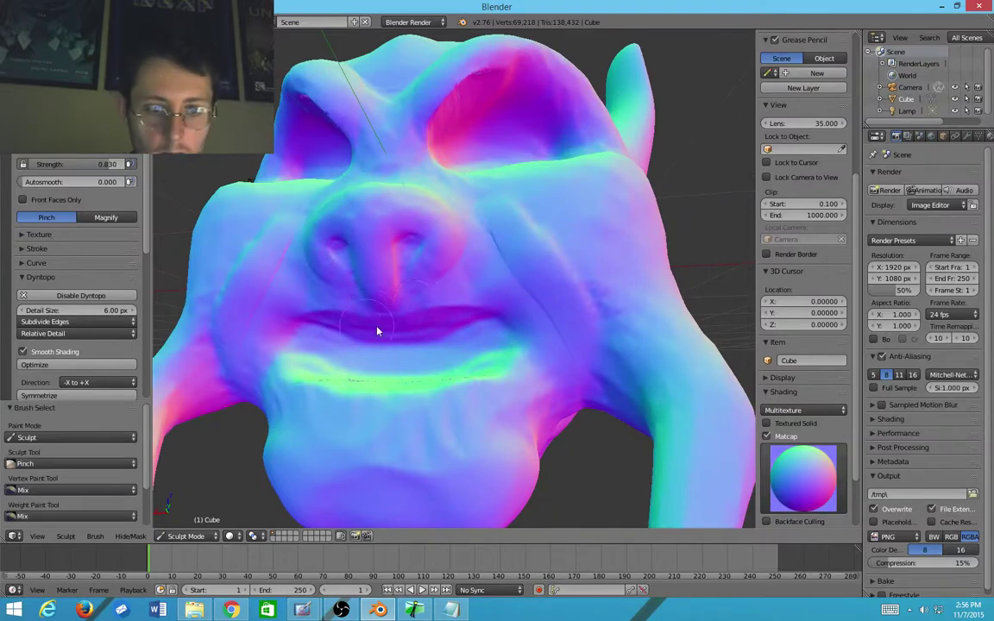
mouse_move(381, 346)
middle_mouse_down()
mouse_move(395, 359)
mouse_move(371, 338)
mouse_move(416, 330)
middle_mouse_up()
Step: Switch to a Clay brush, adjust its radius by eye and add a first stroke along the upper lip
key("shift+t")
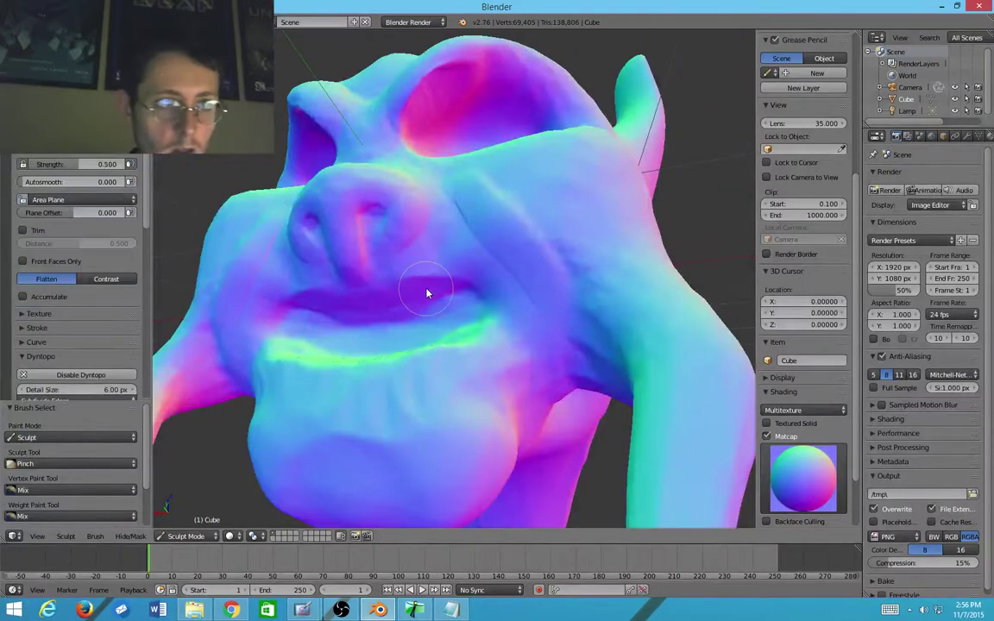
key("c")
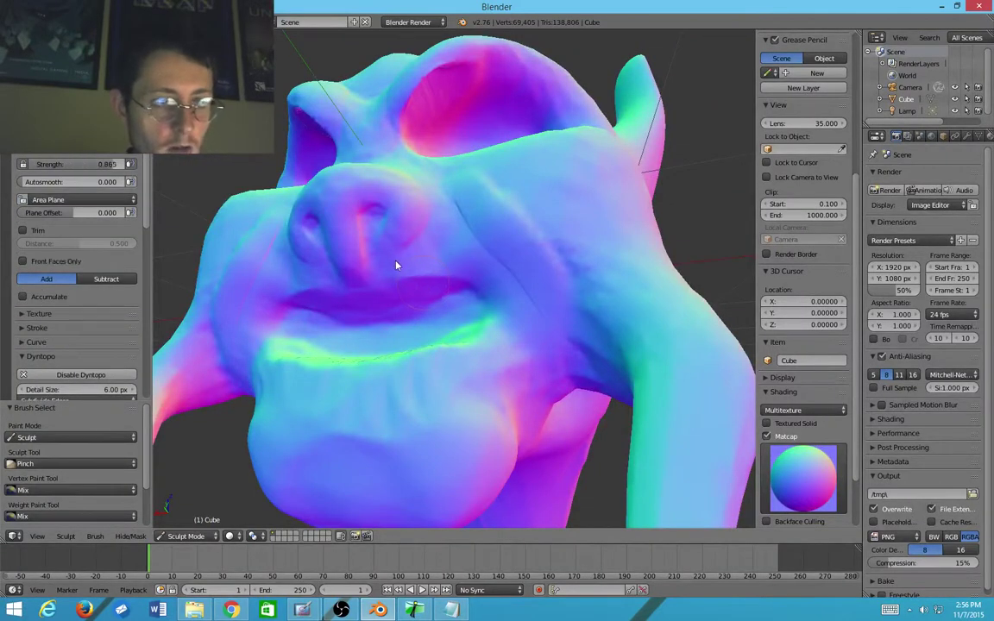
key("f")
left_click(414, 293)
mouse_move(413, 294)
left_mouse_down()
mouse_move(364, 294)
mouse_move(362, 312)
mouse_move(384, 315)
mouse_move(384, 294)
left_mouse_up()
Step: Build up clay below the nose to form two full, rounded halves of the upper lip
scroll(403, 309, "down", 3)
mouse_move(366, 311)
middle_mouse_down()
mouse_move(328, 231)
mouse_move(443, 361)
mouse_move(394, 324)
mouse_move(448, 315)
middle_mouse_up()
scroll(457, 312, "up", 3)
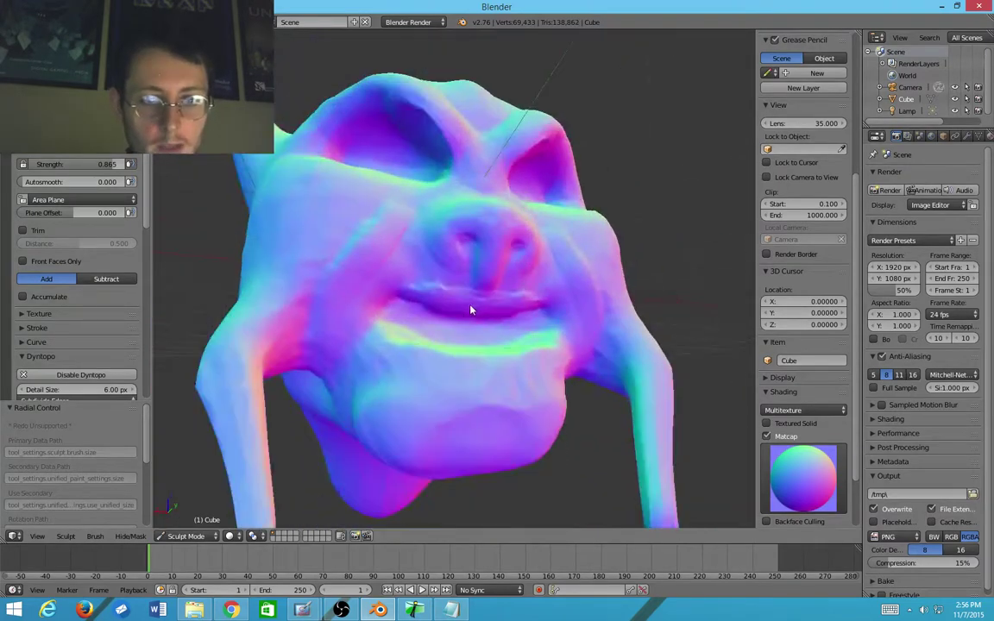
mouse_move(457, 303)
left_mouse_down()
mouse_move(389, 292)
mouse_move(483, 306)
mouse_move(400, 308)
mouse_move(450, 316)
mouse_move(407, 285)
mouse_move(441, 304)
mouse_move(411, 300)
mouse_move(470, 295)
mouse_move(446, 310)
mouse_move(455, 317)
mouse_move(399, 295)
mouse_move(412, 264)
mouse_move(459, 313)
left_mouse_up()
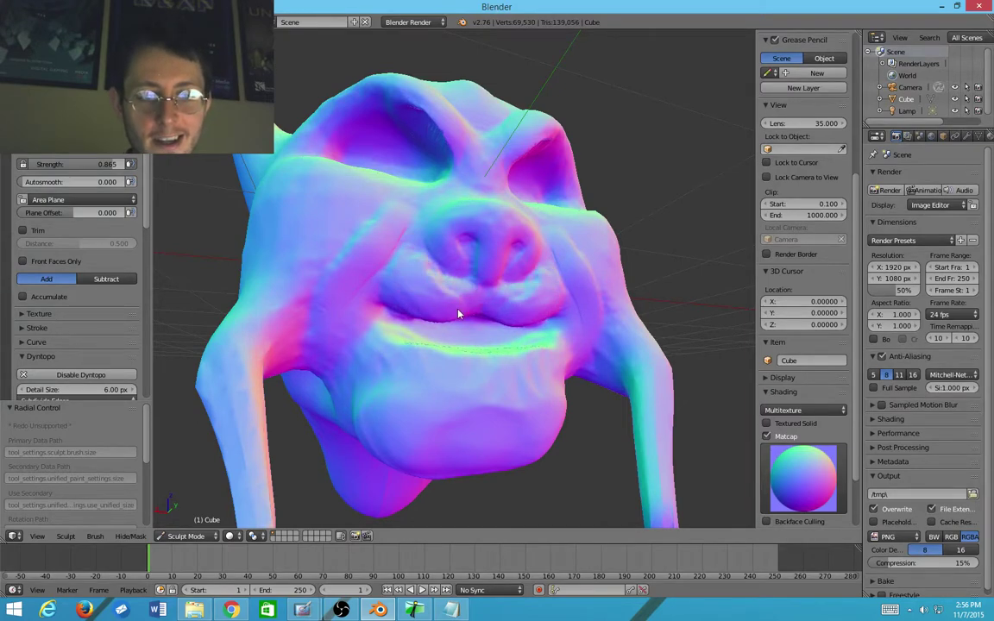
Step: Add clay strokes on the temple between the outer eye socket and the base of the horn
mouse_move(459, 313)
middle_mouse_down()
mouse_move(384, 347)
mouse_move(362, 345)
mouse_move(450, 328)
mouse_move(412, 389)
mouse_move(599, 237)
mouse_move(494, 245)
middle_mouse_up()
scroll(456, 331, "up", 3)
scroll(455, 330, "down", 3)
left_click_drag(497, 197, 530, 300)
middle_click_drag(526, 294, 536, 275)
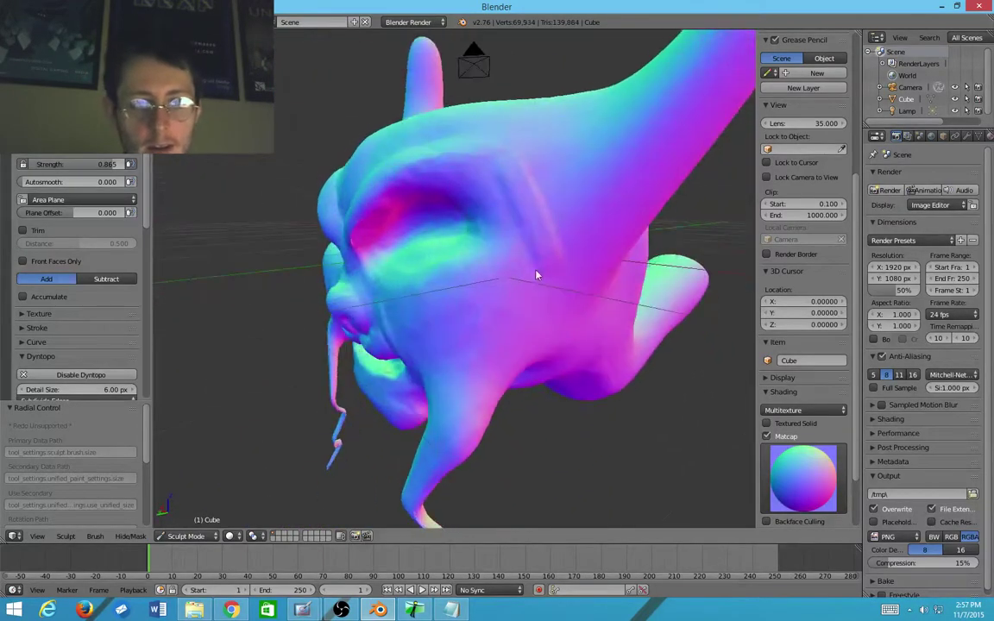
key("ctrl+z")
mouse_move(549, 158)
left_mouse_down()
mouse_move(528, 248)
mouse_move(514, 260)
left_mouse_up()
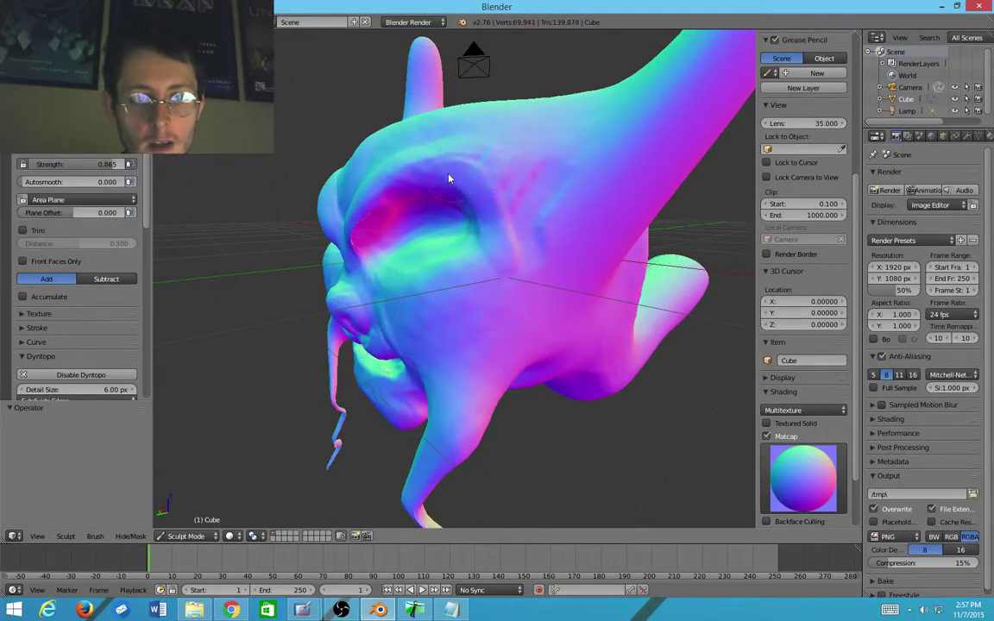
Step: Readjust the clay brush radius by eye and add clay in the upper outer part of the eye socket
mouse_move(450, 177)
middle_mouse_down()
mouse_move(561, 202)
mouse_move(474, 193)
middle_mouse_up()
key("f")
left_click(561, 202)
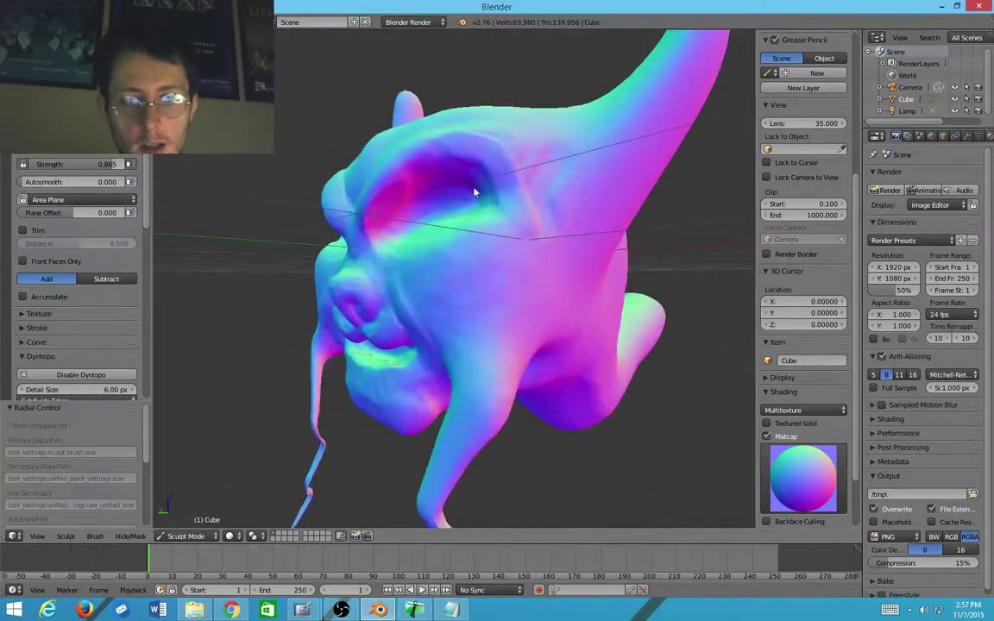
mouse_move(505, 202)
left_mouse_down()
mouse_move(432, 153)
mouse_move(432, 195)
left_mouse_up()
middle_click_drag(432, 195, 483, 239)
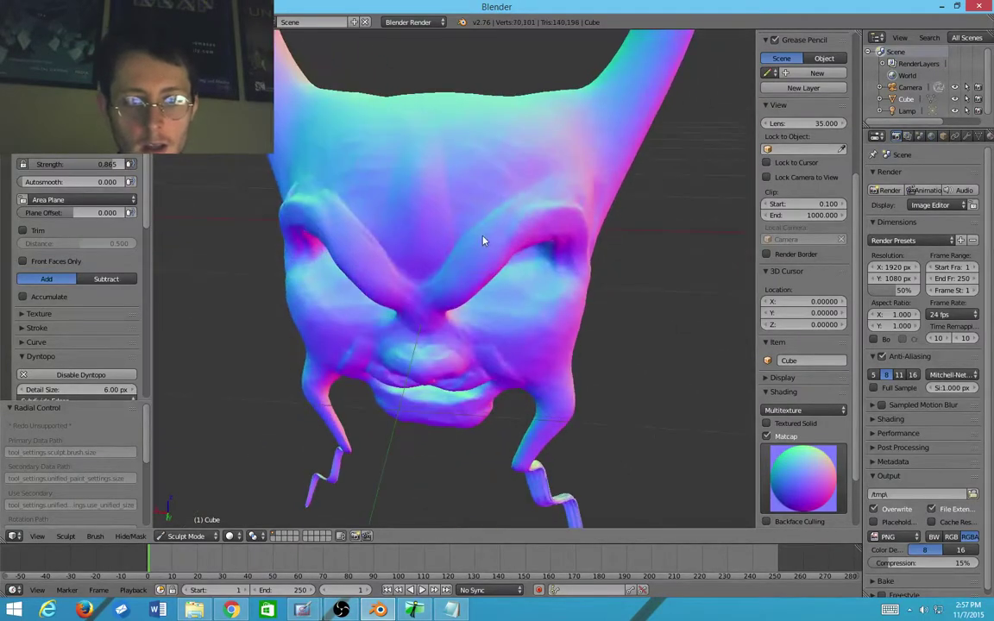
Step: Add clay beside the outer corner of the eye to thicken the rim of the socket
middle_click_drag(559, 224, 515, 264)
mouse_move(586, 342)
middle_mouse_down()
mouse_move(590, 313)
mouse_move(552, 296)
mouse_move(534, 251)
middle_mouse_up()
left_click_drag(503, 275, 495, 282)
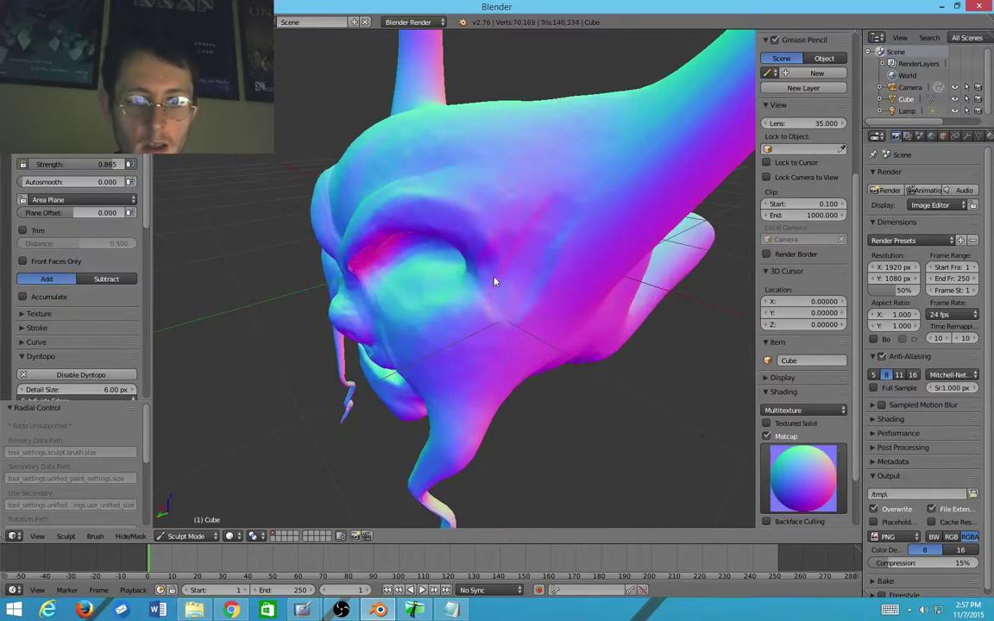
scroll(534, 265, "up", 2)
Step: Readjust the clay brush radius by eye and sculpt raised edges around a long hollow on the outer side of the mirrored horns
mouse_move(534, 266)
middle_mouse_down()
mouse_move(470, 248)
mouse_move(484, 162)
middle_mouse_up()
key("f")
left_click(453, 176)
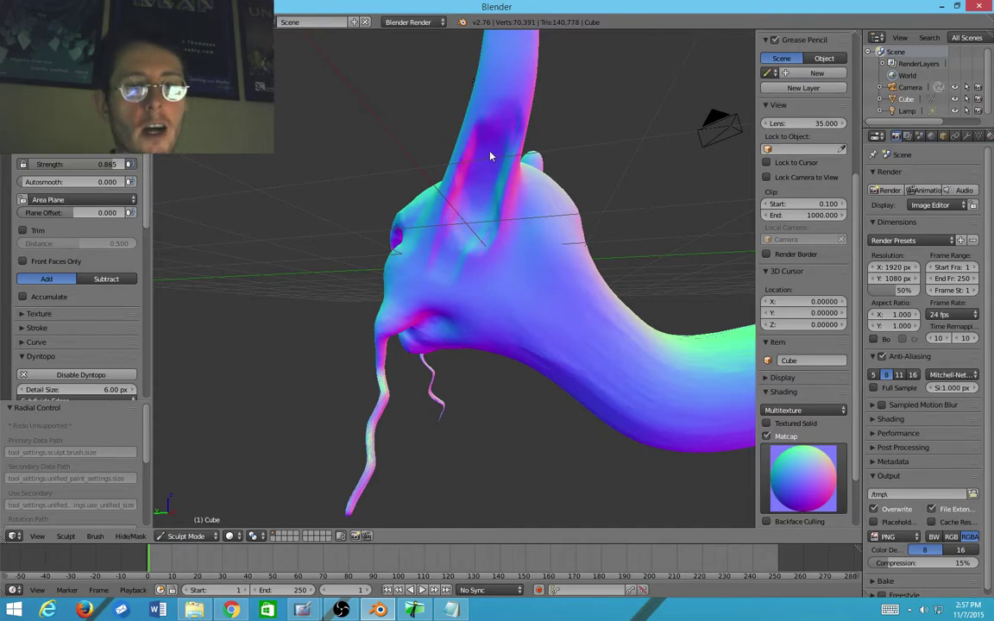
middle_click_drag(454, 232, 483, 216)
scroll(554, 236, "up", 2)
middle_click_drag(551, 179, 517, 261)
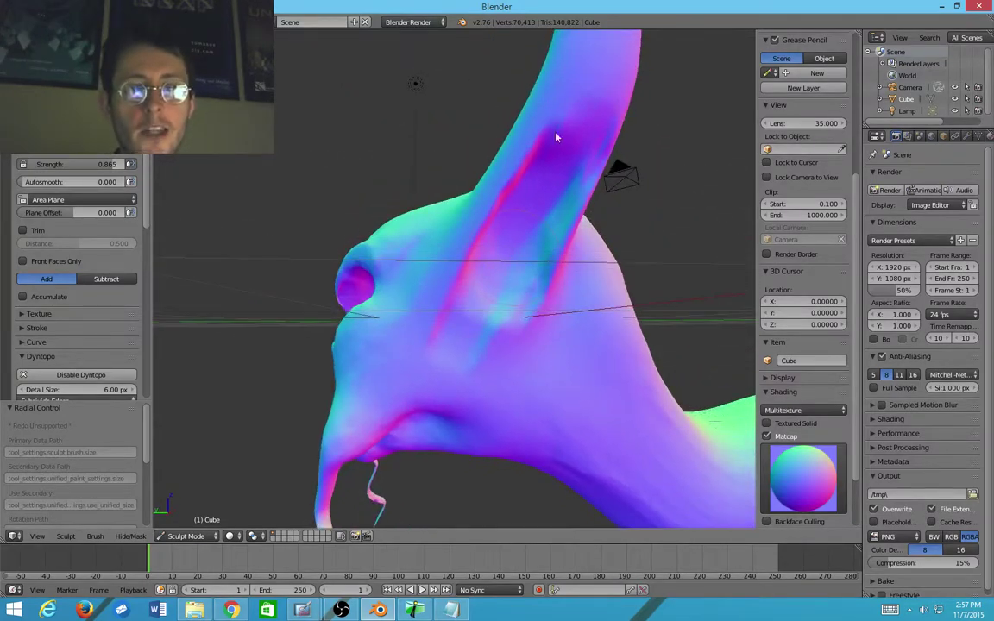
left_click_drag(503, 251, 497, 256)
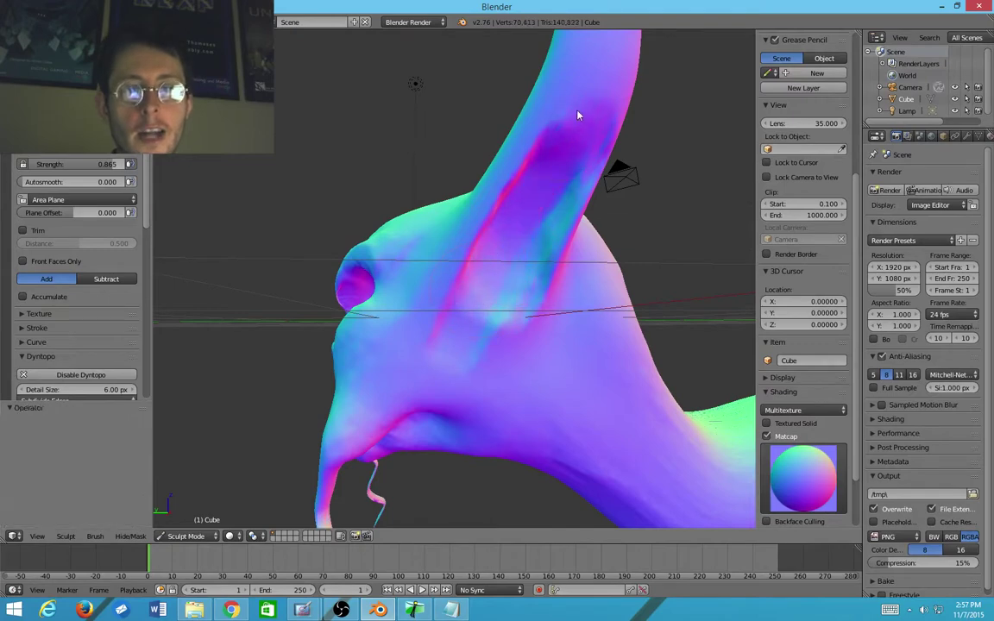
key("ctrl+z")
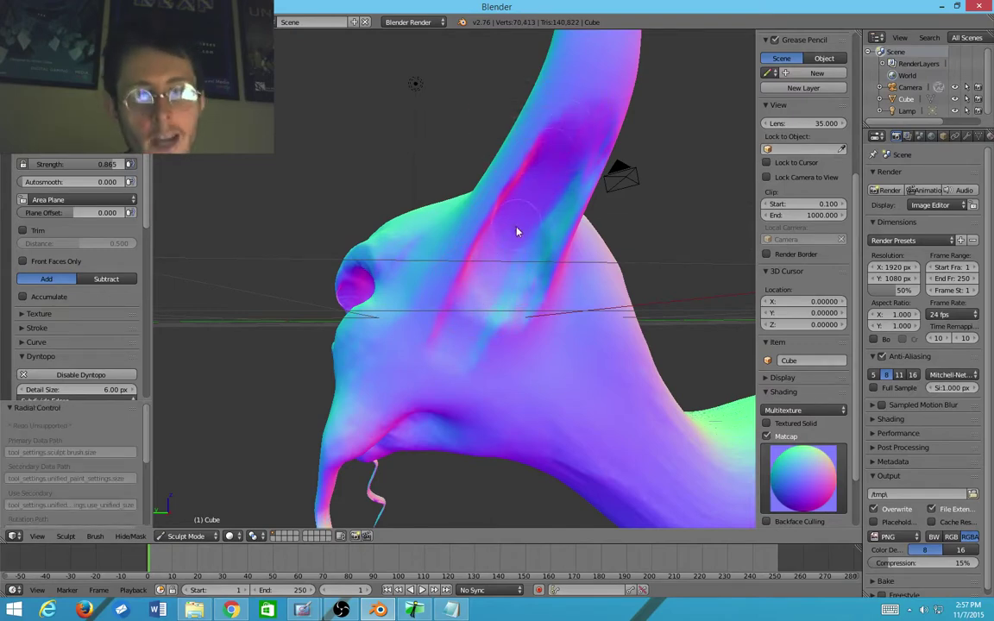
Step: Switch to the Grab brush and pull the surface beside the nose bridge outward over the inner corner of the eye
mouse_move(496, 322)
middle_mouse_down()
mouse_move(551, 240)
mouse_move(544, 284)
mouse_move(555, 269)
middle_mouse_up()
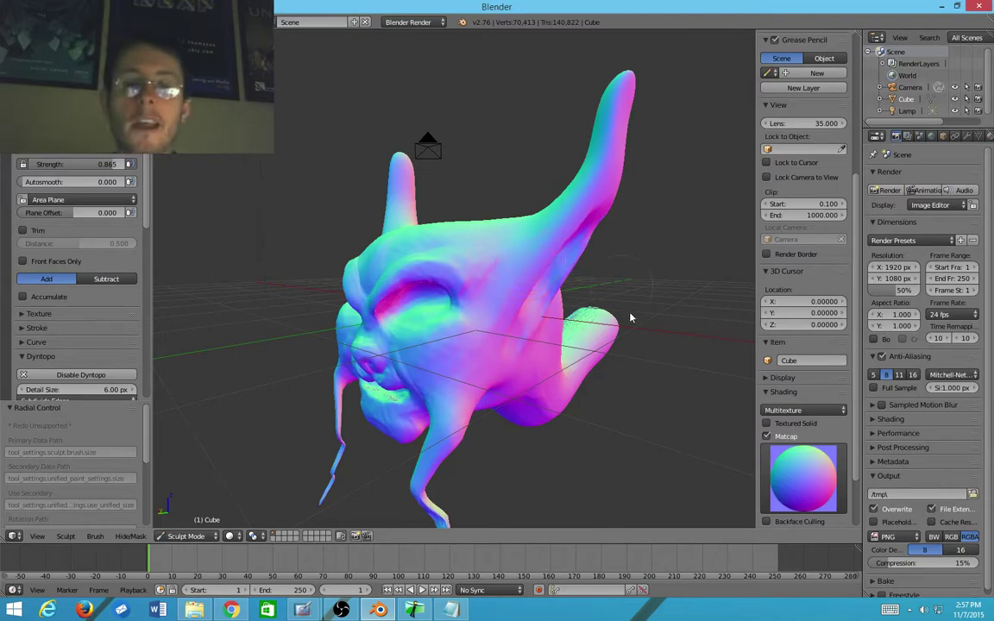
mouse_move(630, 369)
middle_mouse_down()
mouse_move(687, 366)
mouse_move(636, 422)
mouse_move(694, 359)
mouse_move(686, 356)
mouse_move(744, 344)
middle_mouse_up()
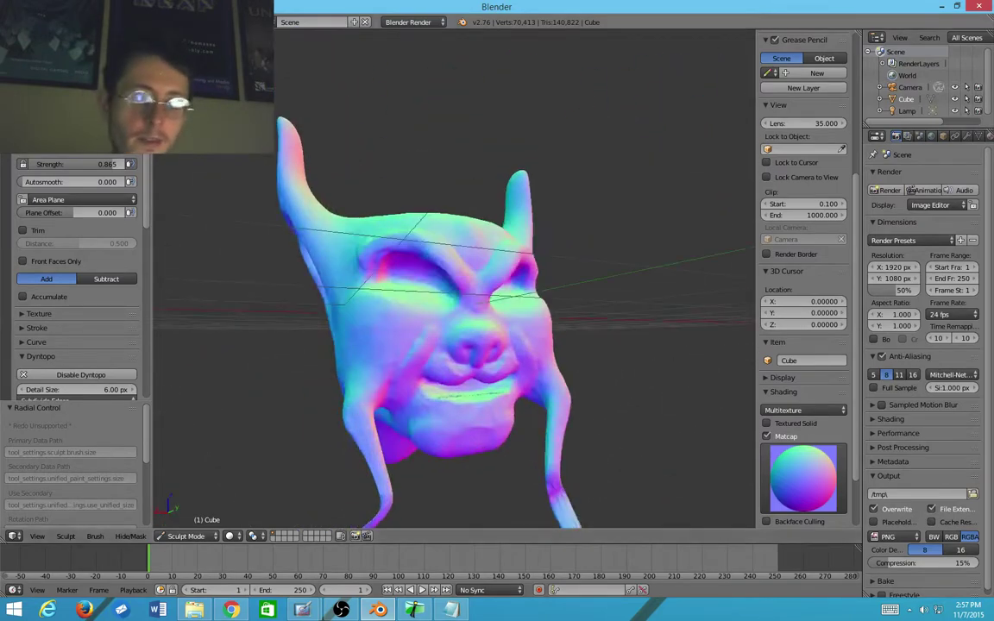
left_click(76, 104)
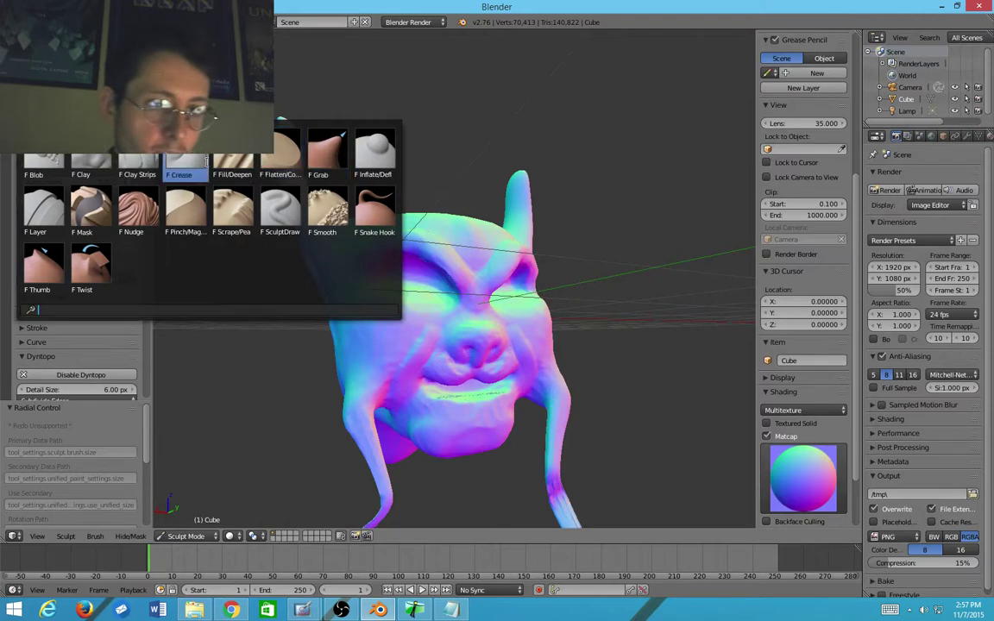
left_click(328, 151)
scroll(533, 412, "up", 5)
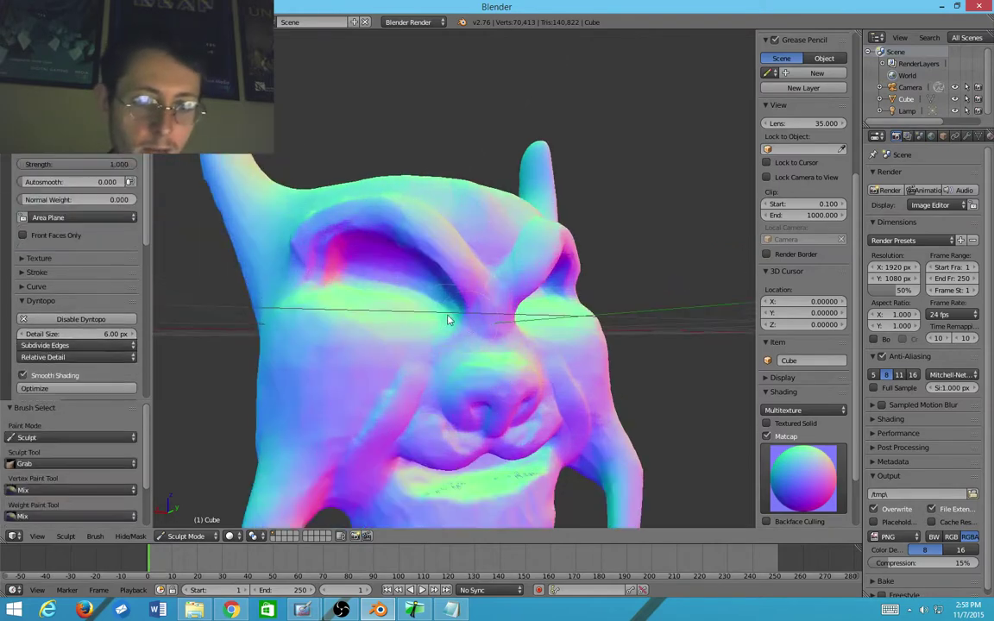
left_click_drag(453, 321, 394, 299)
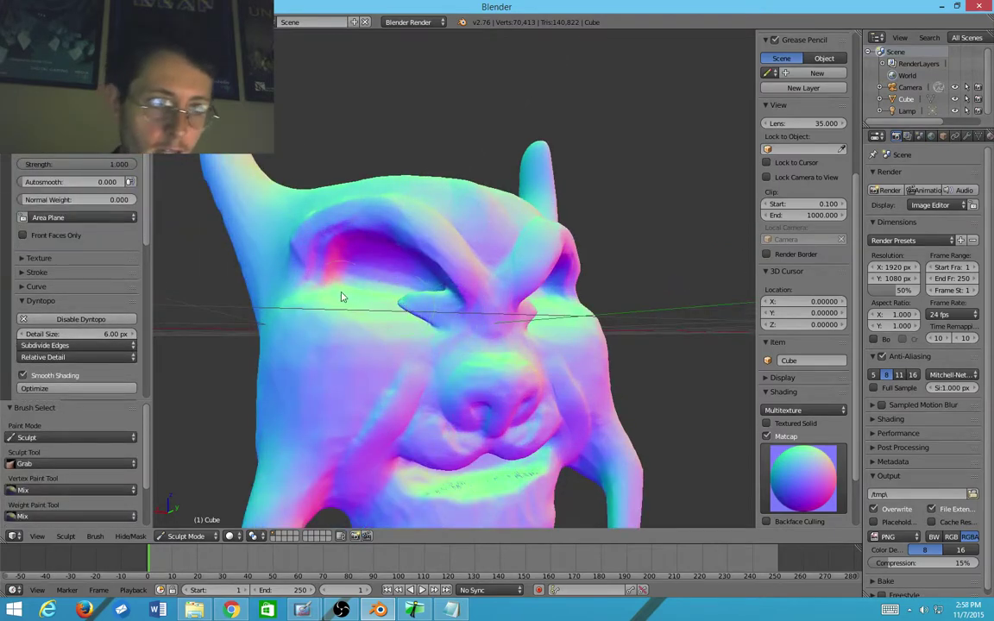
Step: Switch to the Fill/Deepen brush and try to fill the mirrored eye sockets with a large brush stroke
left_click(76, 90)
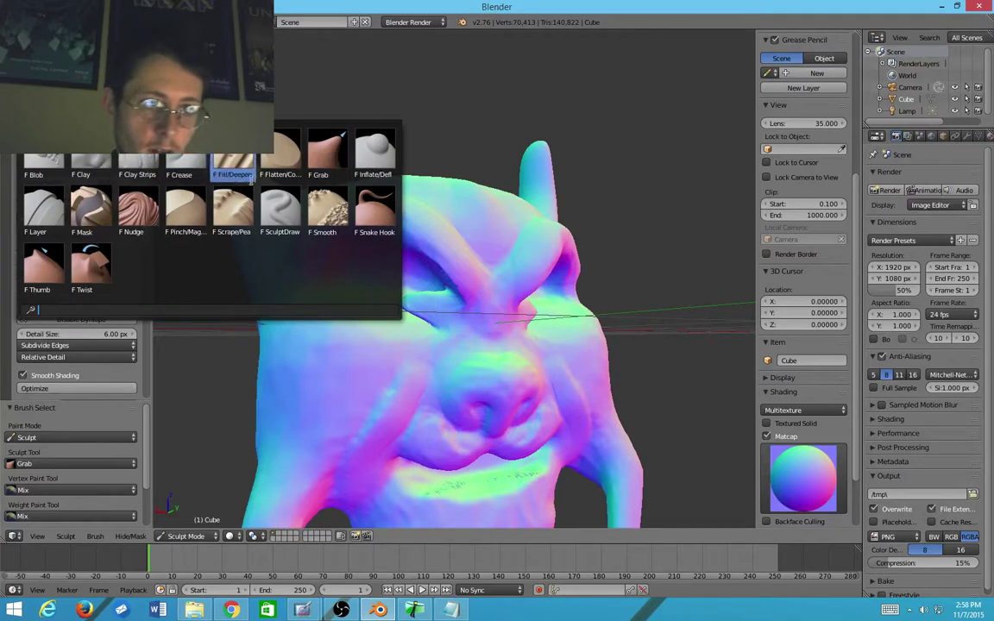
left_click(234, 160)
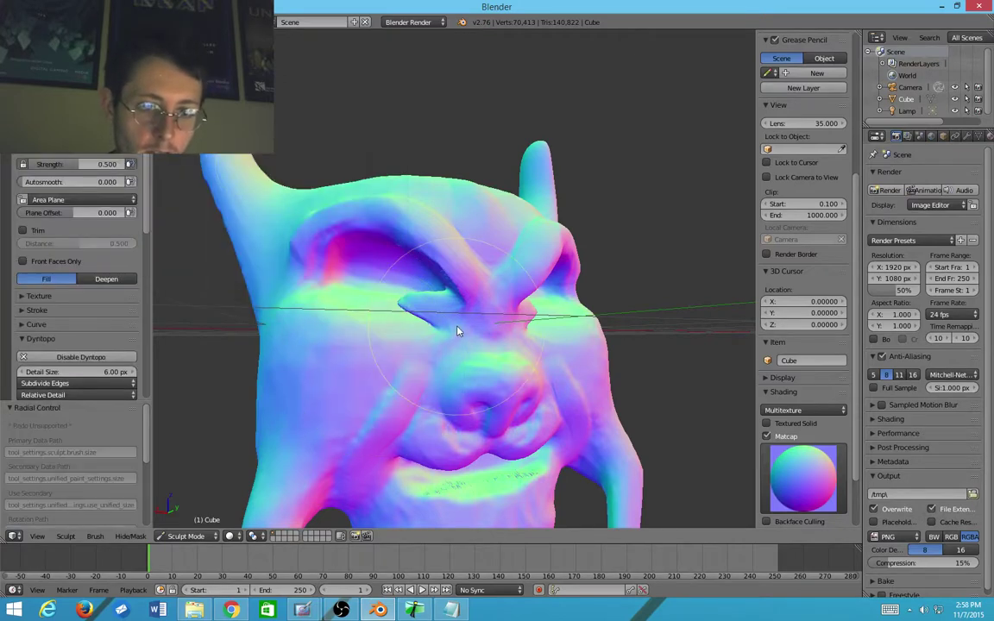
mouse_move(424, 291)
left_mouse_down()
mouse_move(373, 265)
mouse_move(392, 297)
mouse_move(394, 269)
mouse_move(438, 272)
mouse_move(294, 229)
mouse_move(515, 271)
left_mouse_up()
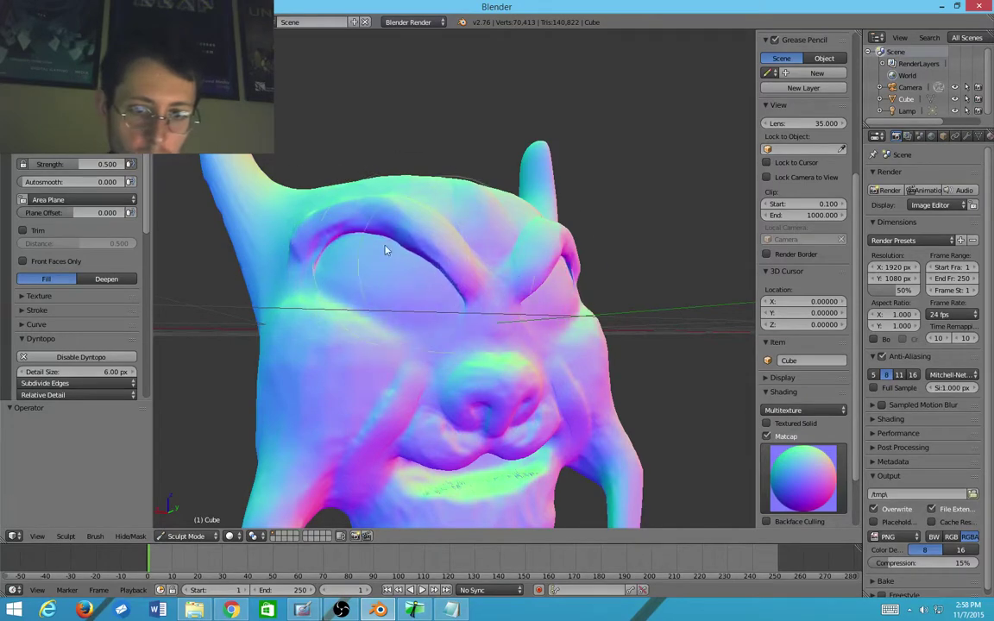
mouse_move(460, 287)
middle_mouse_down()
mouse_move(473, 308)
mouse_move(493, 269)
mouse_move(328, 307)
mouse_move(468, 251)
mouse_move(478, 268)
middle_mouse_up()
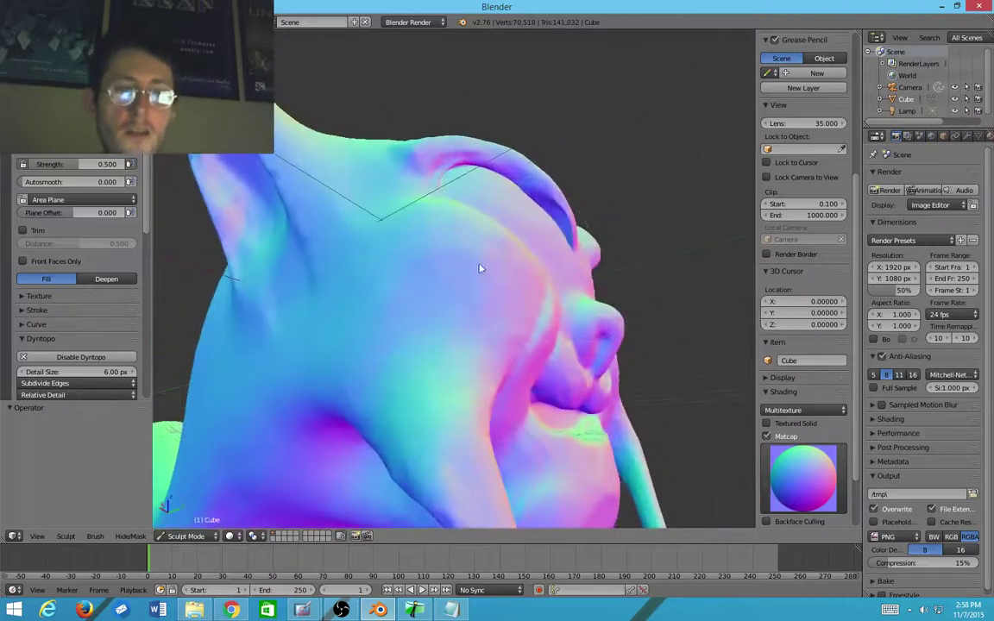
left_click(518, 232)
middle_click_drag(612, 219, 586, 248)
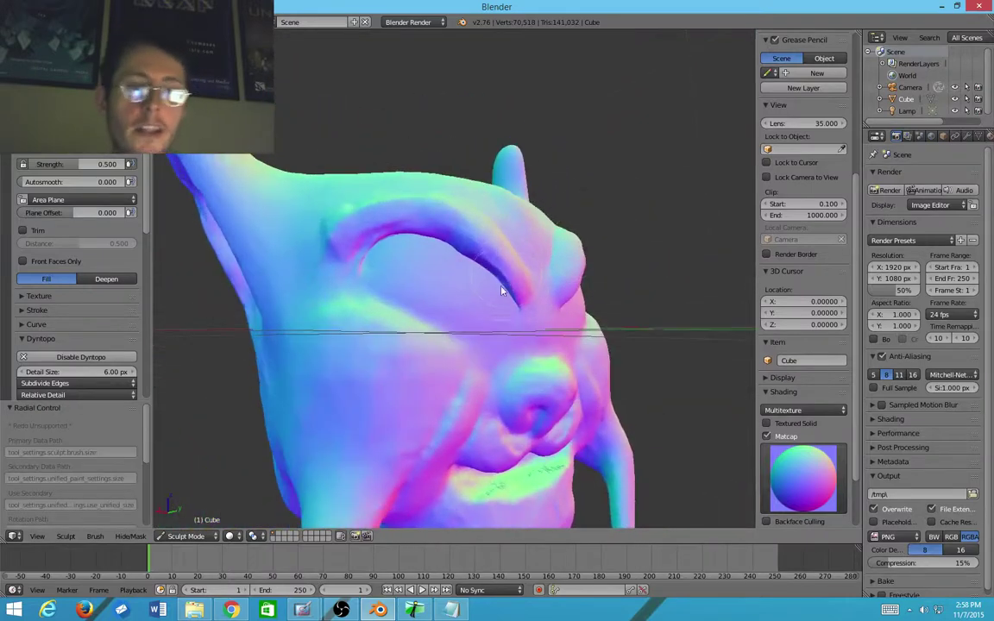
Step: Try to fill the eye sockets again with several Fill strokes from the outer corner toward the nose bridge
mouse_move(508, 278)
left_mouse_down()
mouse_move(456, 272)
mouse_move(521, 308)
left_mouse_up()
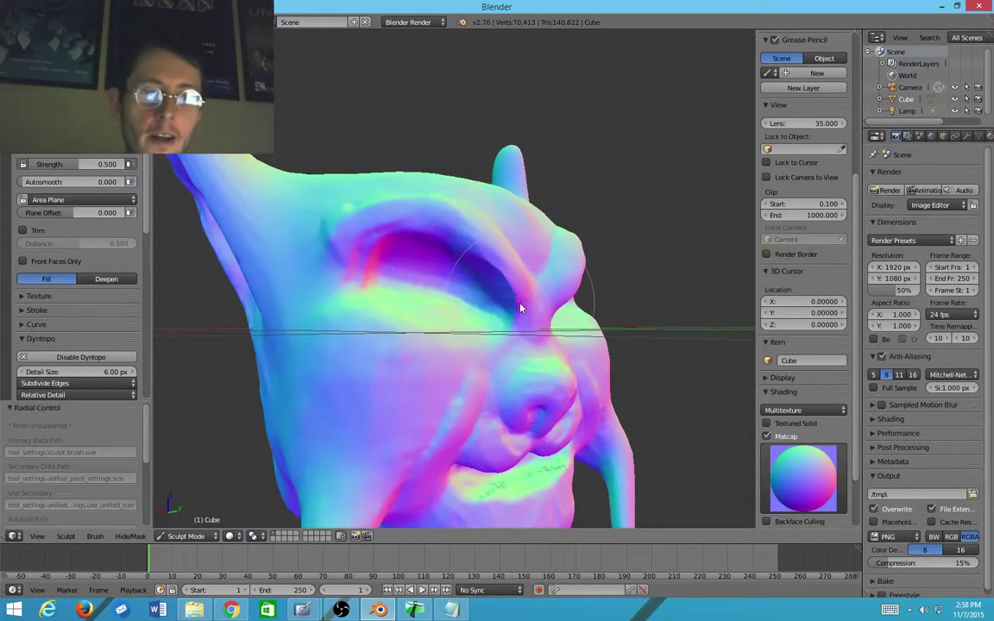
left_click_drag(433, 290, 481, 325)
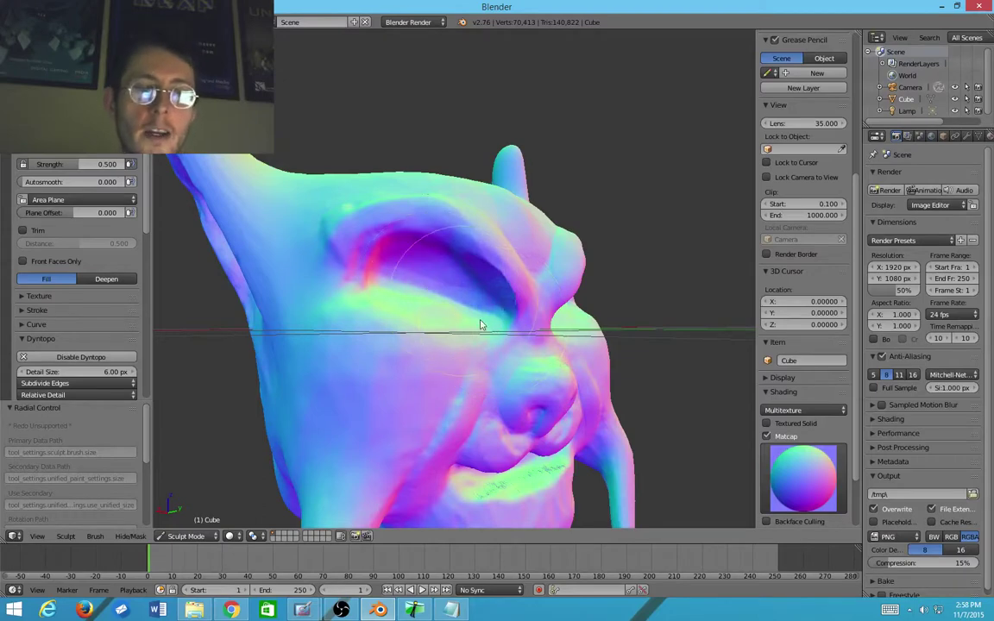
mouse_move(368, 257)
left_mouse_down()
mouse_move(364, 237)
mouse_move(461, 314)
mouse_move(459, 217)
left_mouse_up()
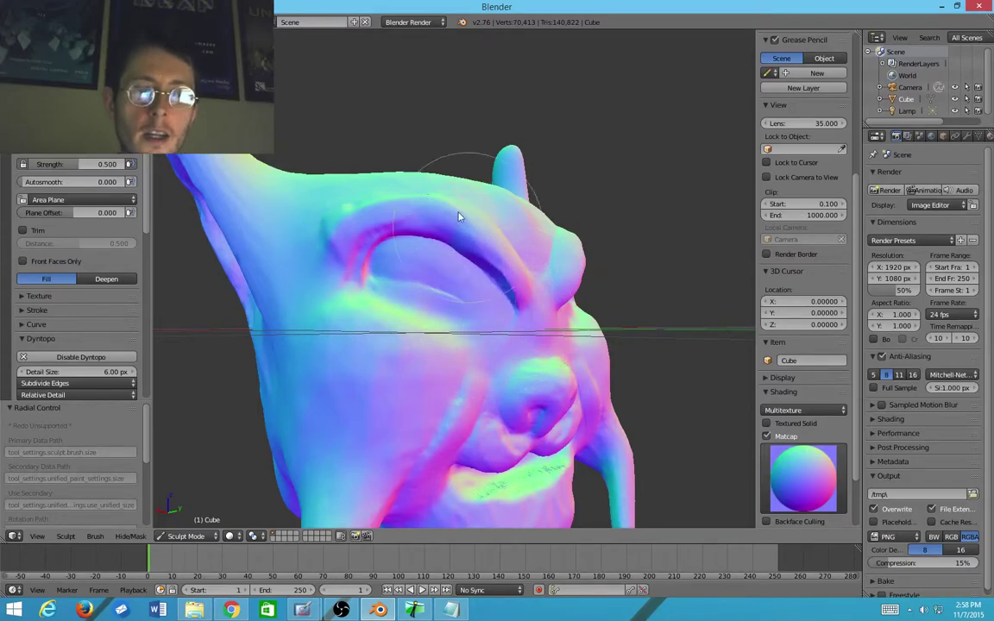
mouse_move(363, 277)
left_mouse_down()
mouse_move(448, 239)
mouse_move(511, 301)
left_mouse_up()
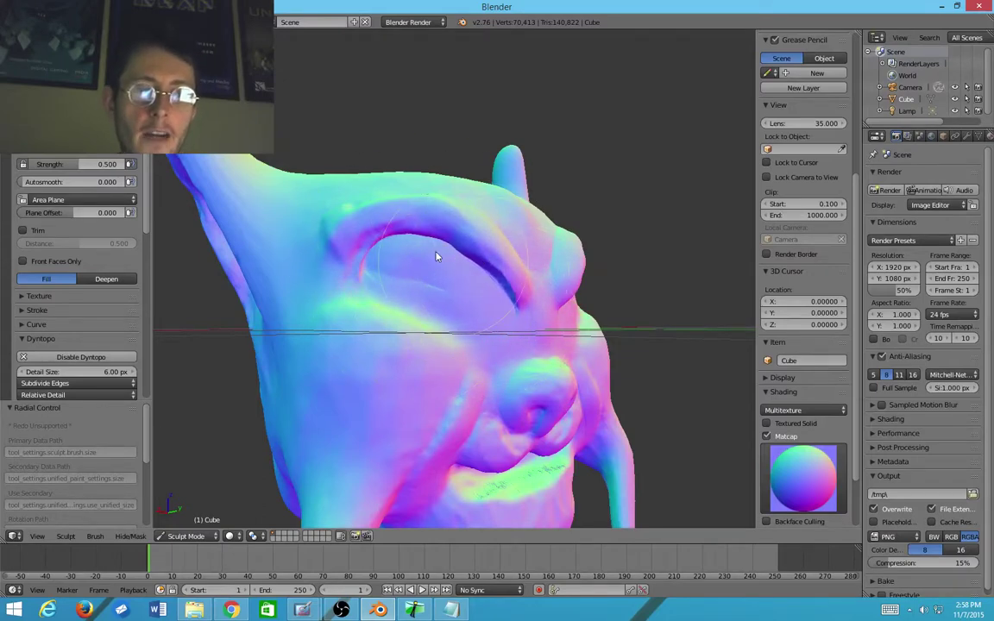
mouse_move(401, 292)
left_mouse_down()
mouse_move(431, 282)
mouse_move(415, 289)
mouse_move(424, 298)
left_mouse_up()
Step: Examine the filled eye sockets and the head's profile from the side and front
scroll(424, 298, "down", 3)
mouse_move(391, 260)
middle_mouse_down()
mouse_move(254, 252)
mouse_move(203, 261)
mouse_move(214, 279)
mouse_move(244, 282)
mouse_move(284, 267)
middle_mouse_up()
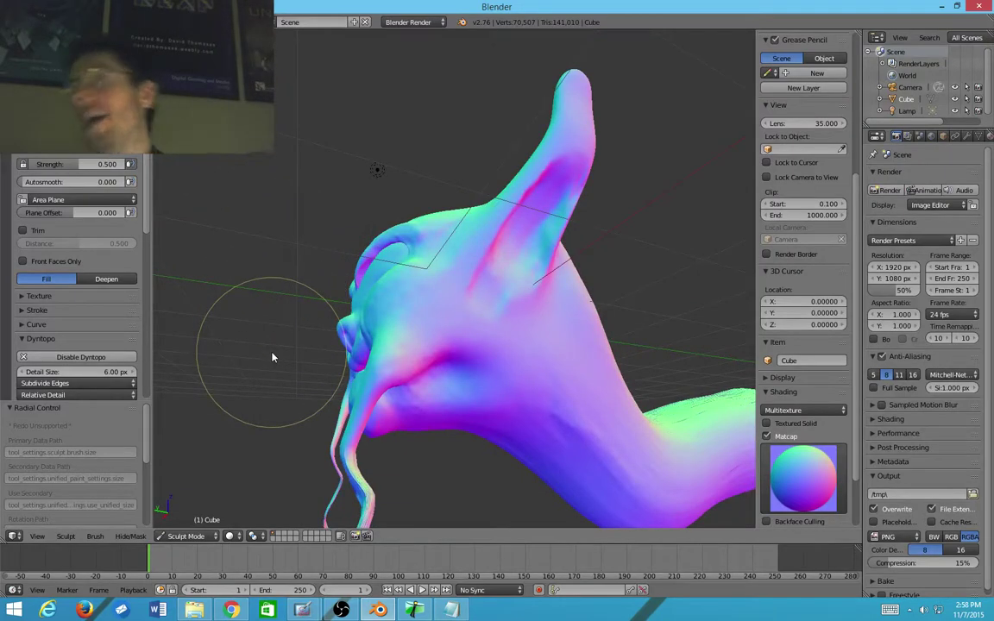
mouse_move(272, 353)
middle_mouse_down()
mouse_move(511, 323)
mouse_move(484, 342)
middle_mouse_up()
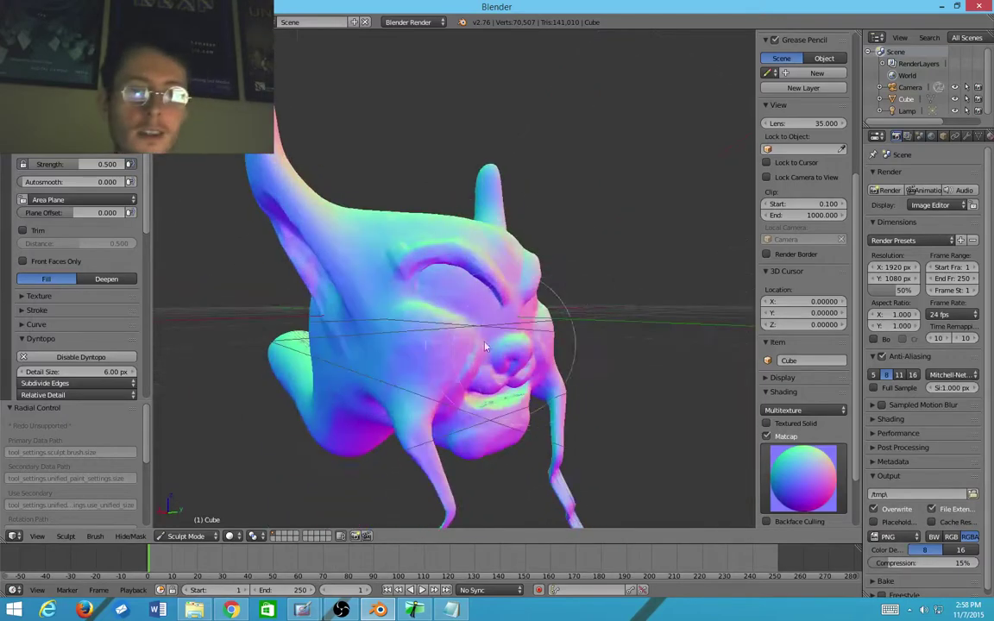
scroll(535, 319, "up", 8)
scroll(535, 323, "down", 5)
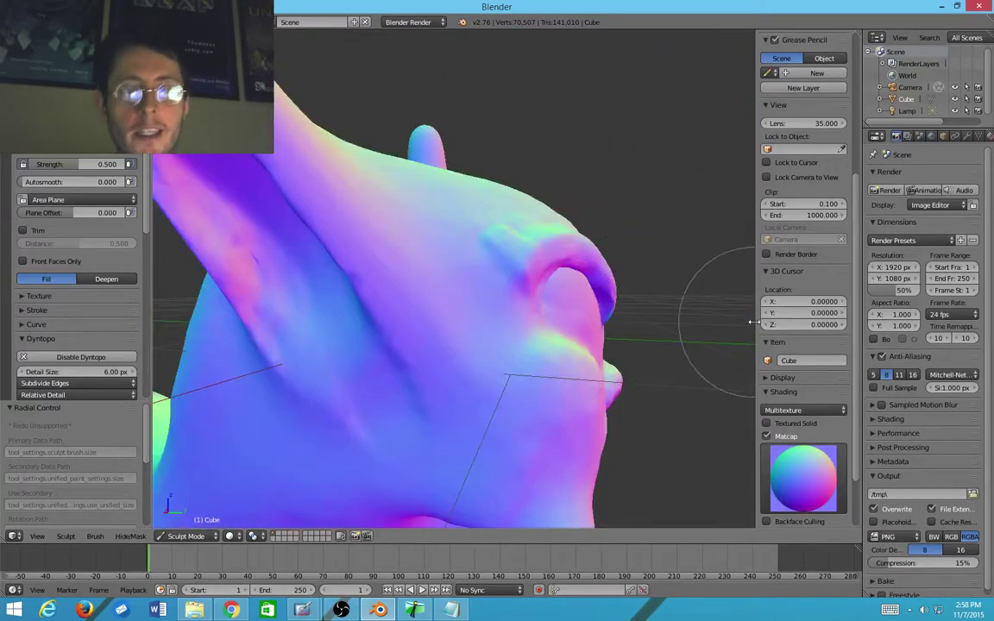
middle_click_drag(720, 322, 583, 322)
scroll(363, 250, "down", 4)
mouse_move(396, 321)
middle_mouse_down()
mouse_move(338, 331)
mouse_move(322, 322)
mouse_move(328, 349)
mouse_move(488, 333)
mouse_move(505, 354)
middle_mouse_up()
scroll(488, 333, "up", 4)
Step: Switch to the Snake Hook brush, readjust its radius by eye and pull the cheek beside the nose slightly backward
key("k")
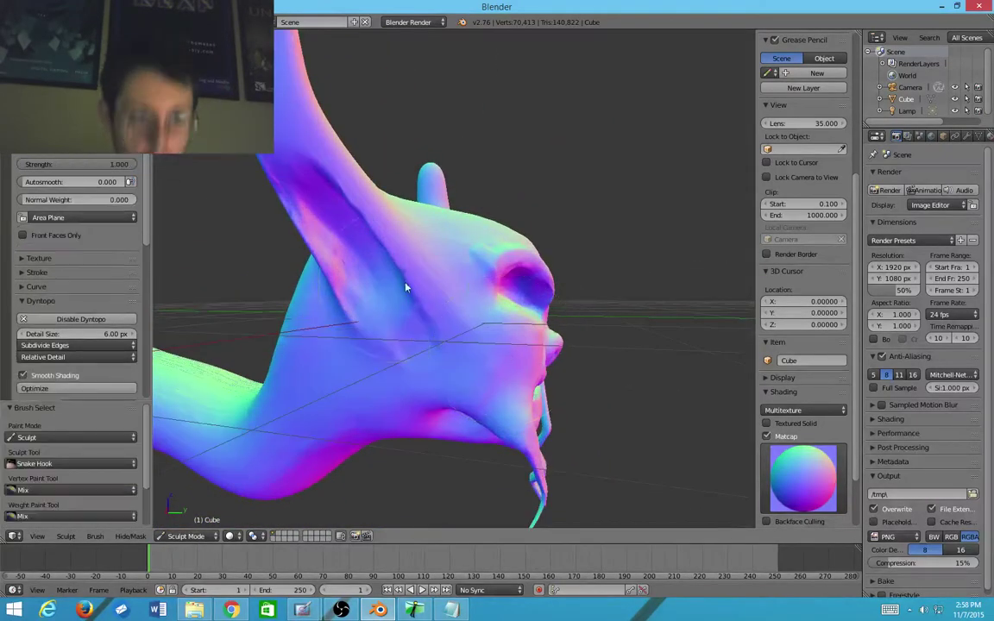
key("f")
left_click(688, 360)
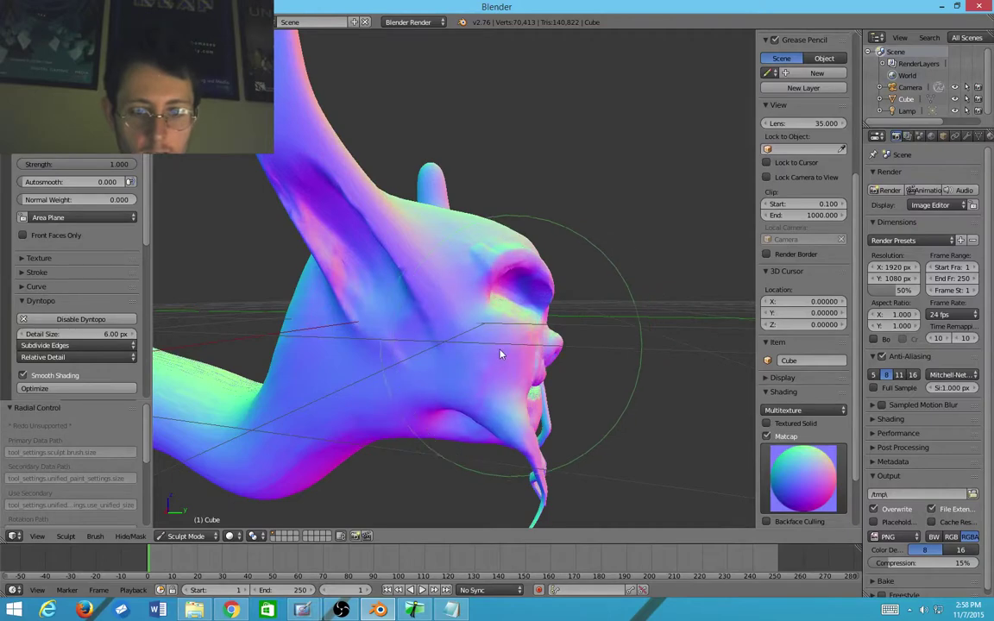
left_click_drag(500, 349, 486, 349)
Step: Readjust the Snake Hook radius by eye and pull the side of the nose outward to widen the mirrored nostrils
middle_click_drag(732, 365, 497, 420)
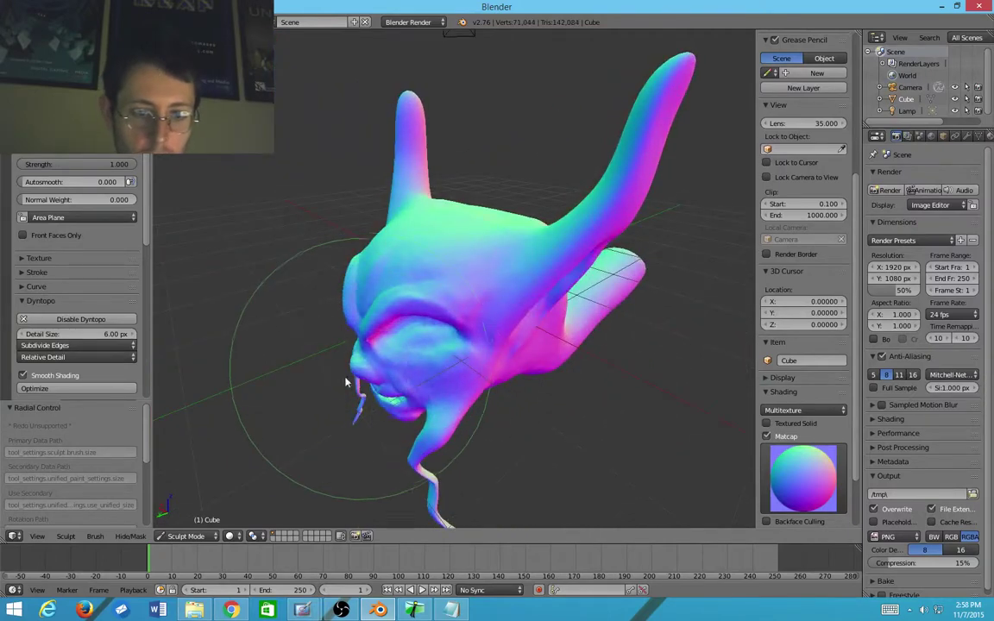
middle_click_drag(367, 331, 496, 297)
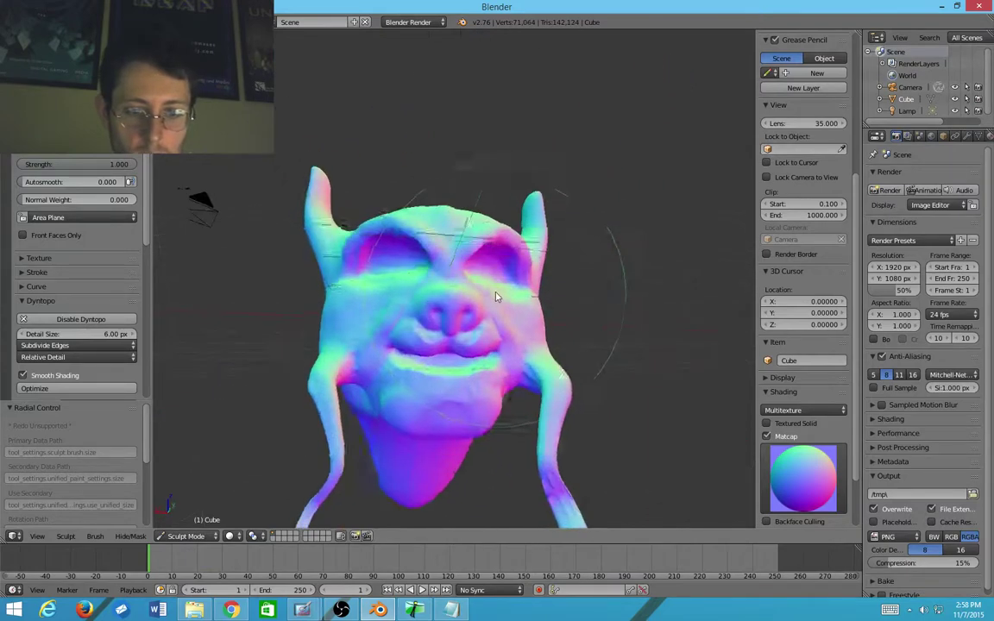
scroll(496, 297, "up", 4)
key("f")
left_click(544, 397)
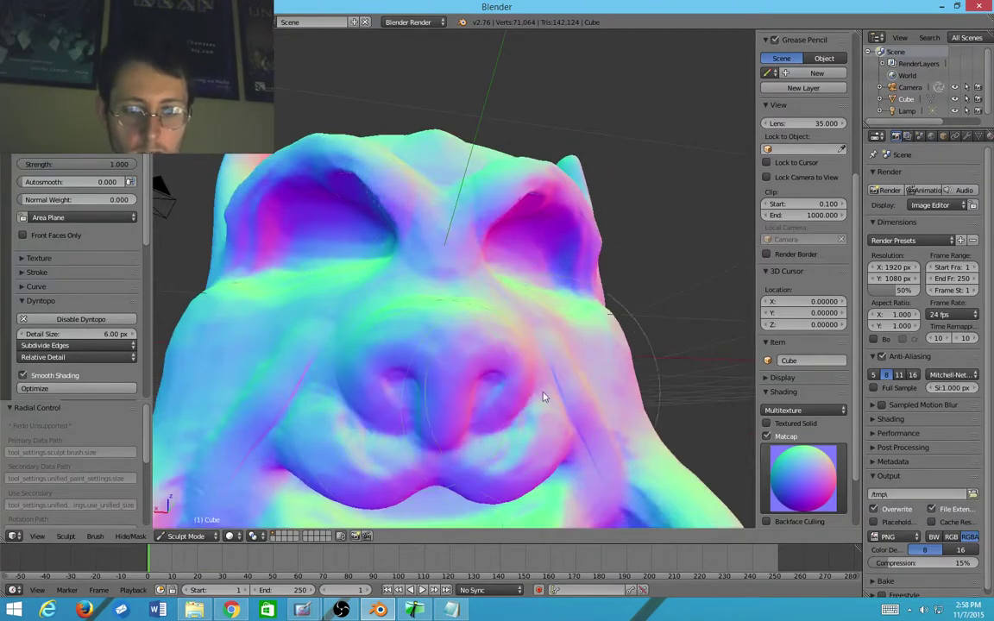
left_click_drag(501, 417, 552, 399)
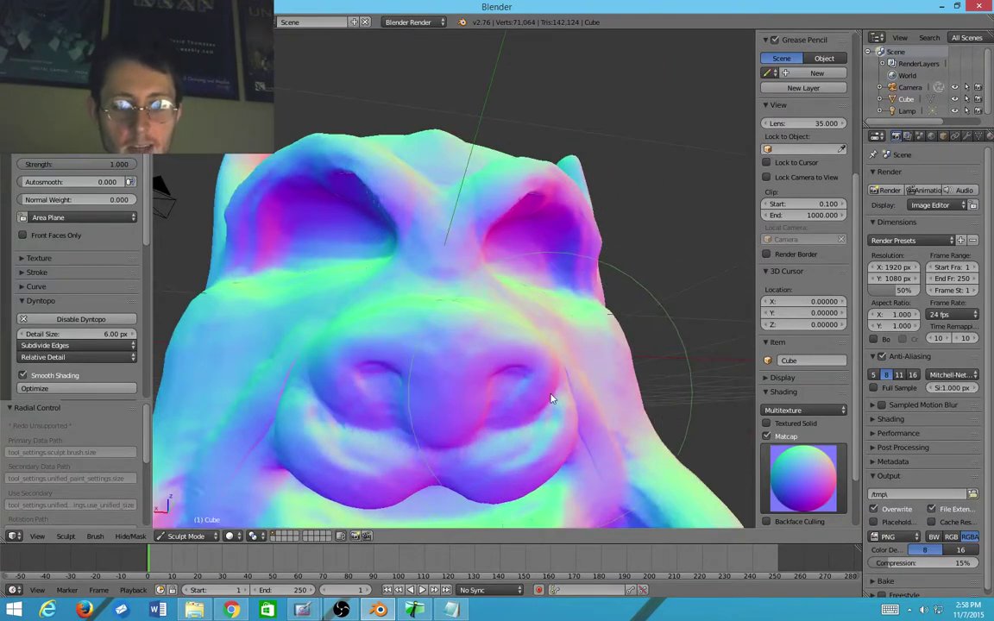
Step: Pull the creature's snout and brow forward in profile to lengthen the muzzle
scroll(525, 381, "down", 3)
middle_click_drag(525, 382, 429, 333)
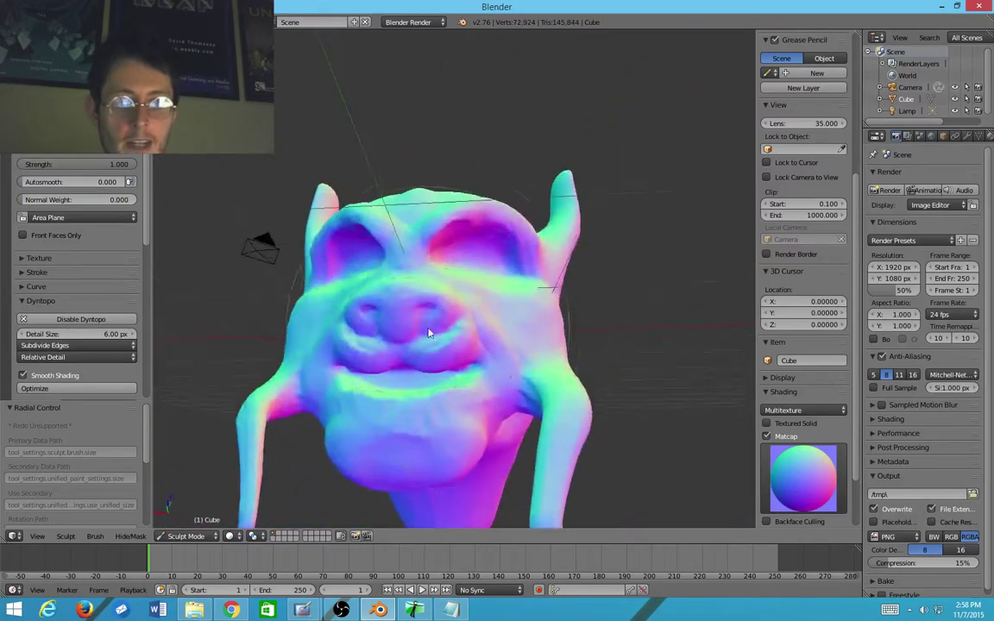
left_click_drag(450, 312, 458, 312)
mouse_move(455, 317)
middle_mouse_down()
mouse_move(404, 392)
mouse_move(350, 393)
mouse_move(333, 377)
mouse_move(337, 349)
mouse_move(290, 367)
middle_mouse_up()
left_click_drag(335, 296, 346, 295)
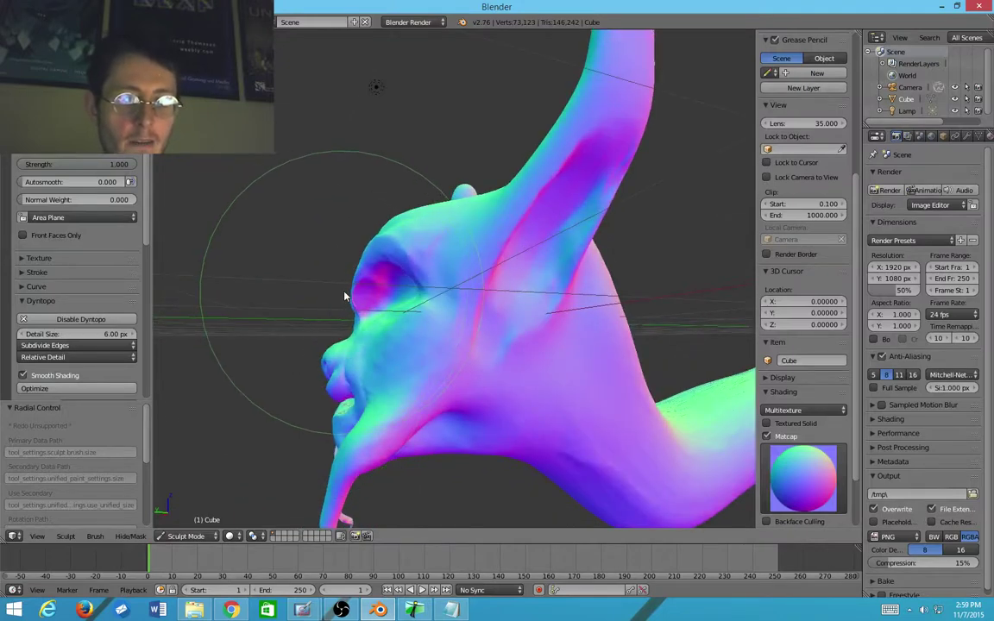
left_click_drag(322, 356, 311, 363)
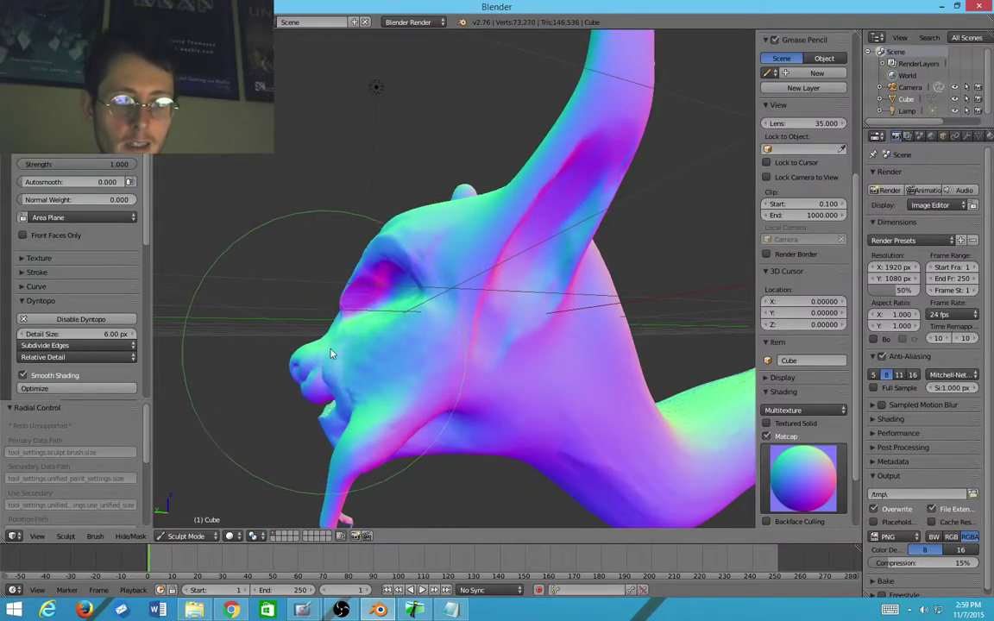
Step: Reduce the brush radius and push the front edge of the eye socket back toward the nose bridge
mouse_move(331, 350)
middle_mouse_down()
mouse_move(588, 318)
mouse_move(473, 337)
mouse_move(366, 328)
middle_mouse_up()
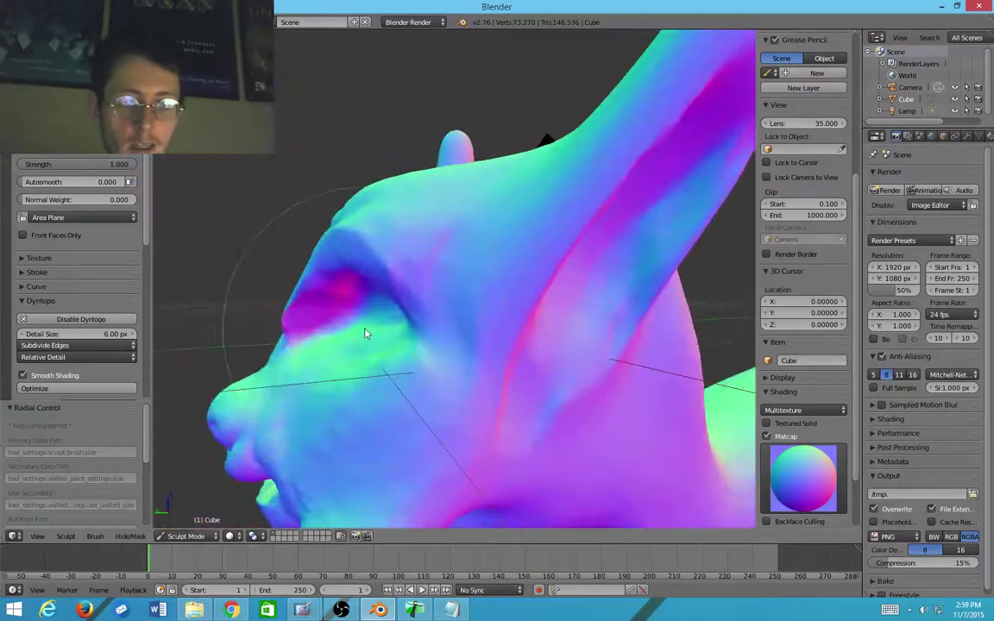
left_click(288, 326)
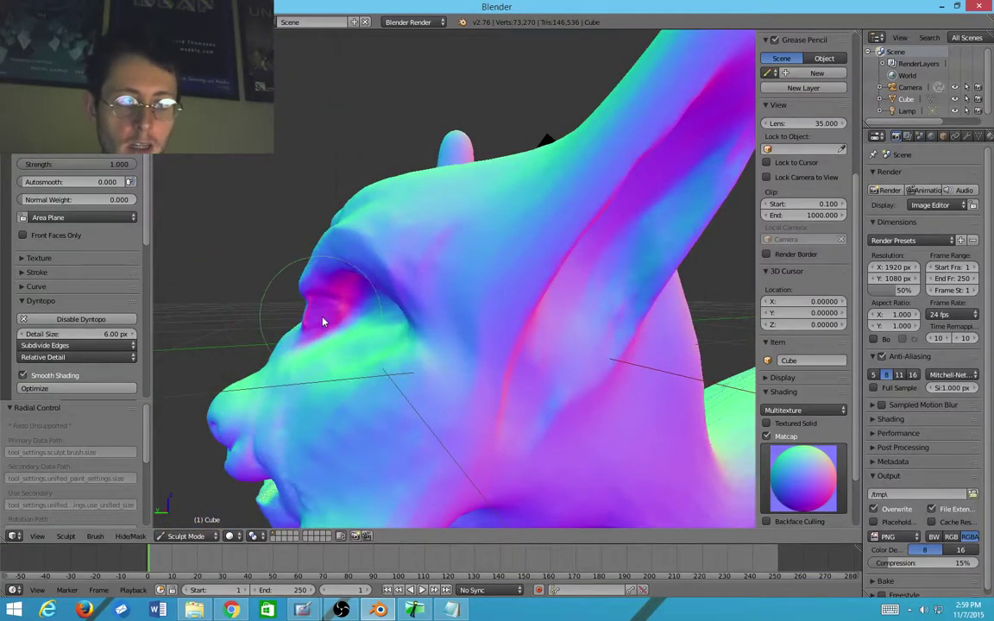
left_click_drag(311, 325, 293, 358)
mouse_move(298, 357)
middle_mouse_down()
mouse_move(397, 361)
mouse_move(383, 364)
middle_mouse_up()
Step: Switch to the Flatten/Contrast brush and flatten the creature's forehead above the brows
scroll(470, 283, "down", 4)
mouse_move(470, 283)
middle_mouse_down()
mouse_move(581, 282)
mouse_move(559, 310)
mouse_move(450, 268)
mouse_move(362, 328)
mouse_move(421, 352)
middle_mouse_up()
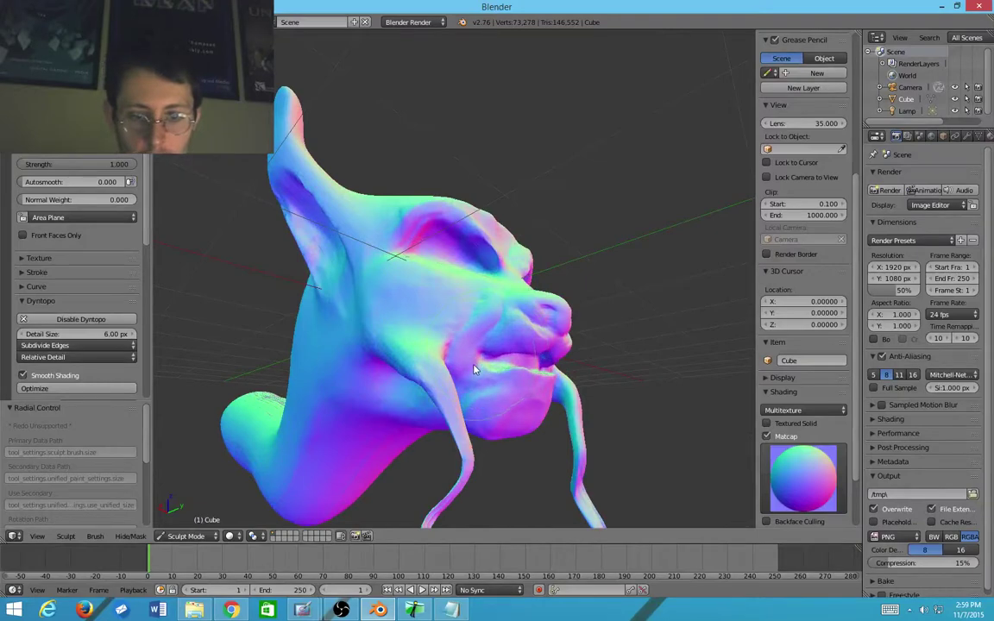
mouse_move(467, 369)
middle_mouse_down()
mouse_move(523, 368)
mouse_move(528, 343)
mouse_move(390, 357)
mouse_move(399, 173)
mouse_move(349, 403)
mouse_move(386, 413)
mouse_move(562, 389)
mouse_move(554, 431)
middle_mouse_up()
scroll(565, 392, "up", 3)
middle_click_drag(418, 401, 384, 411)
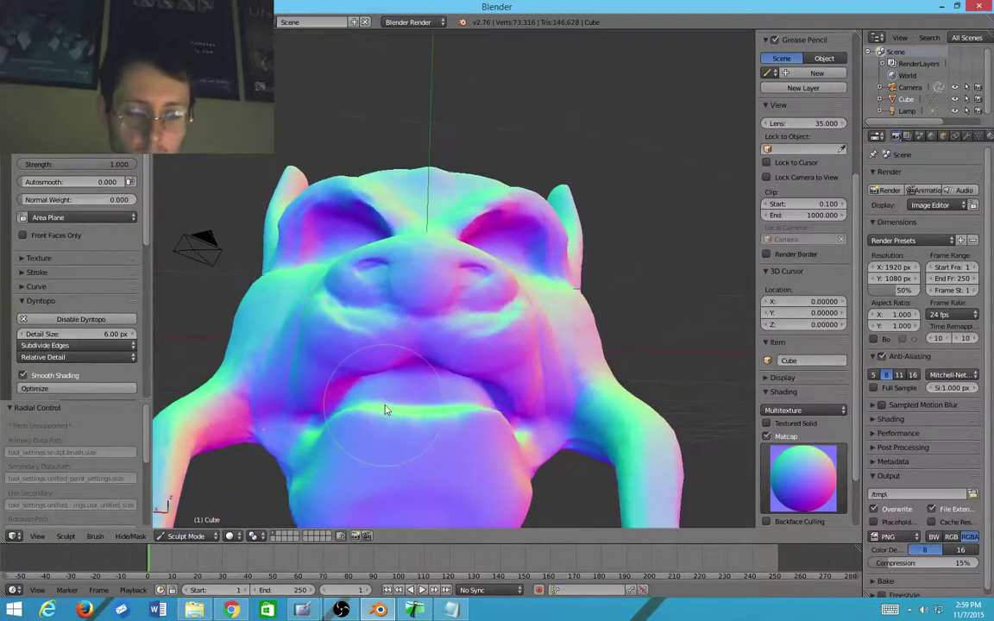
key("shift+t")
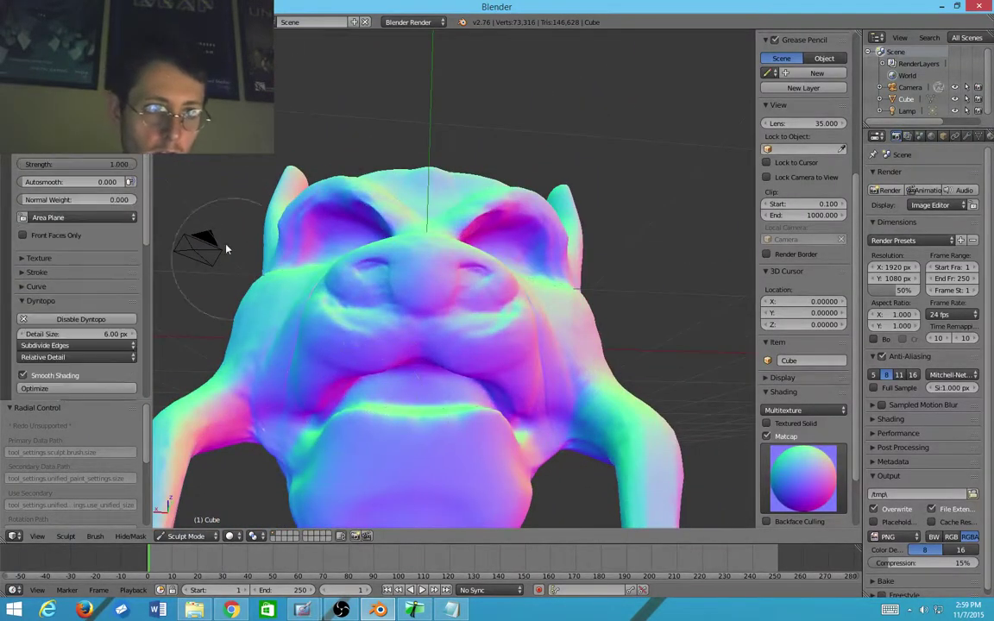
mouse_move(210, 222)
middle_mouse_down()
mouse_move(477, 271)
mouse_move(454, 266)
middle_mouse_up()
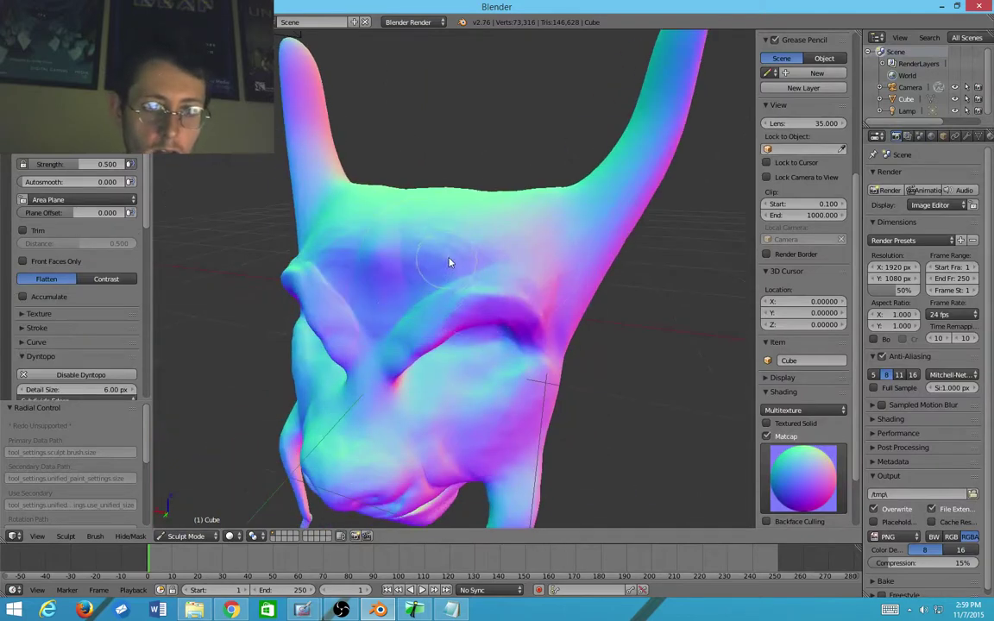
scroll(450, 261, "up", 2)
mouse_move(380, 230)
middle_mouse_down()
mouse_move(407, 271)
mouse_move(401, 279)
mouse_move(485, 275)
mouse_move(496, 306)
middle_mouse_up()
left_click(513, 306)
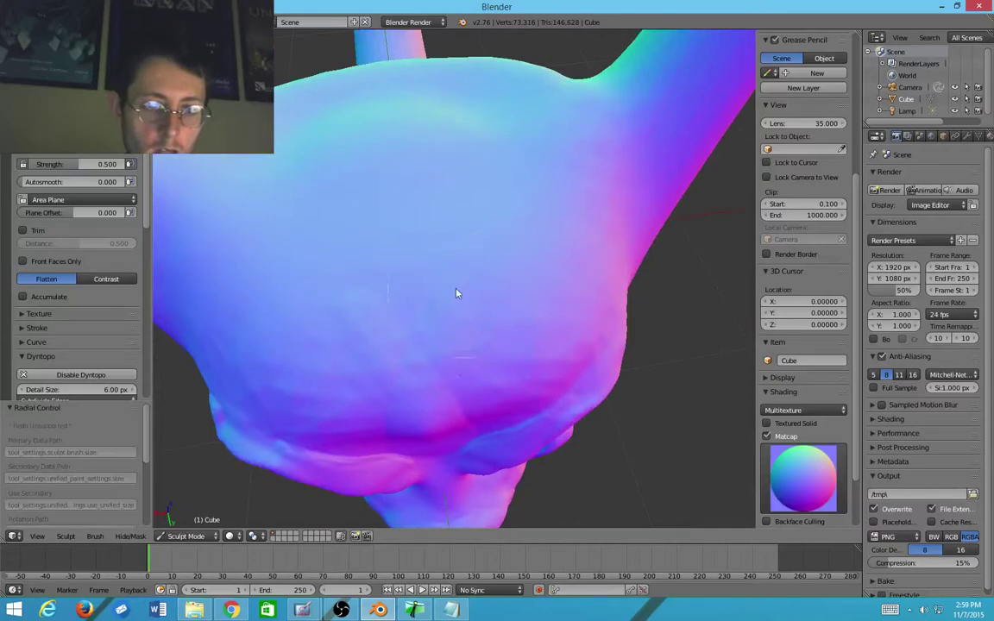
mouse_move(458, 292)
left_mouse_down()
mouse_move(444, 335)
mouse_move(291, 297)
mouse_move(440, 267)
left_mouse_up()
Step: Switch to the Scrape/Peaks brush and resize its radius over the forehead
middle_click_drag(440, 268, 246, 169)
left_click(76, 95)
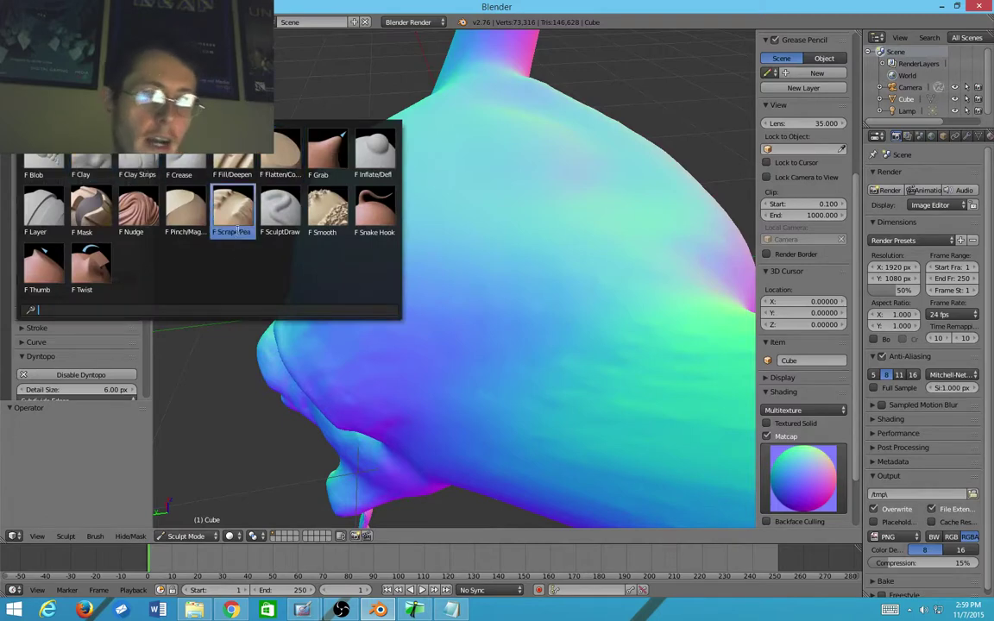
left_click(238, 201)
mouse_move(240, 195)
middle_mouse_down()
mouse_move(428, 204)
mouse_move(395, 329)
middle_mouse_up()
mouse_move(294, 292)
middle_mouse_down()
mouse_move(430, 291)
mouse_move(497, 222)
mouse_move(505, 246)
mouse_move(494, 233)
middle_mouse_up()
key("f")
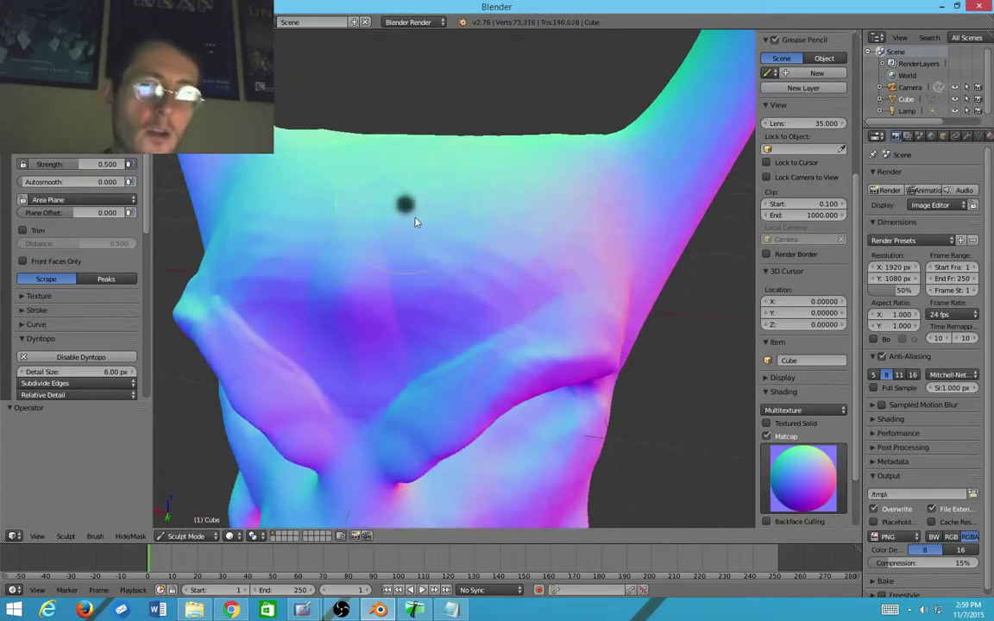
left_click(416, 222)
key("f")
left_click(507, 194)
Step: Raise the Scrape brush's strength to 0.909
mouse_move(507, 194)
middle_mouse_down()
mouse_move(397, 213)
mouse_move(216, 148)
middle_mouse_up()
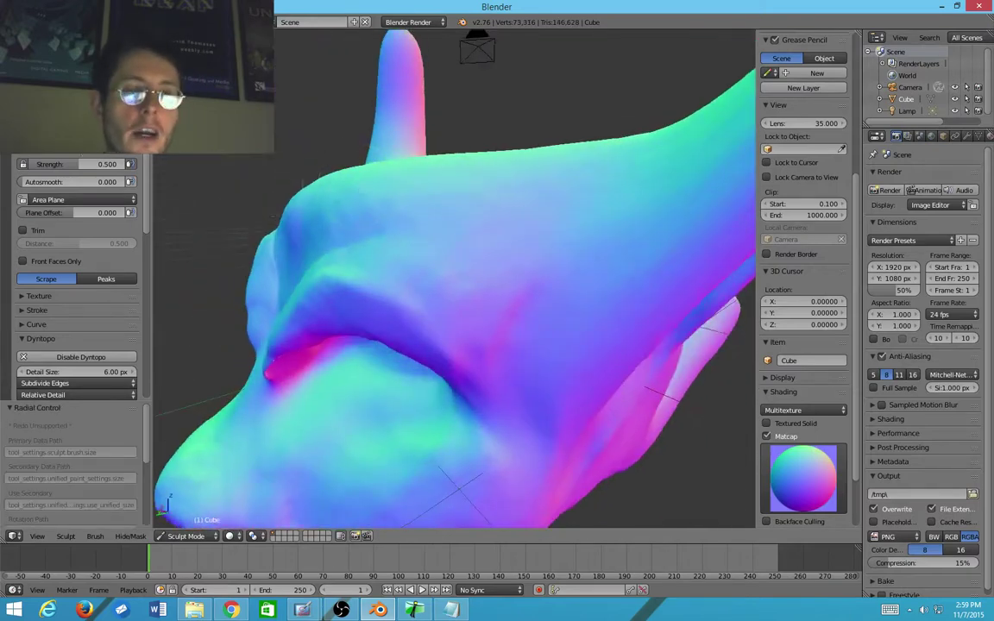
scroll(96, 186, "down", 3)
scroll(190, 163, "down", 4)
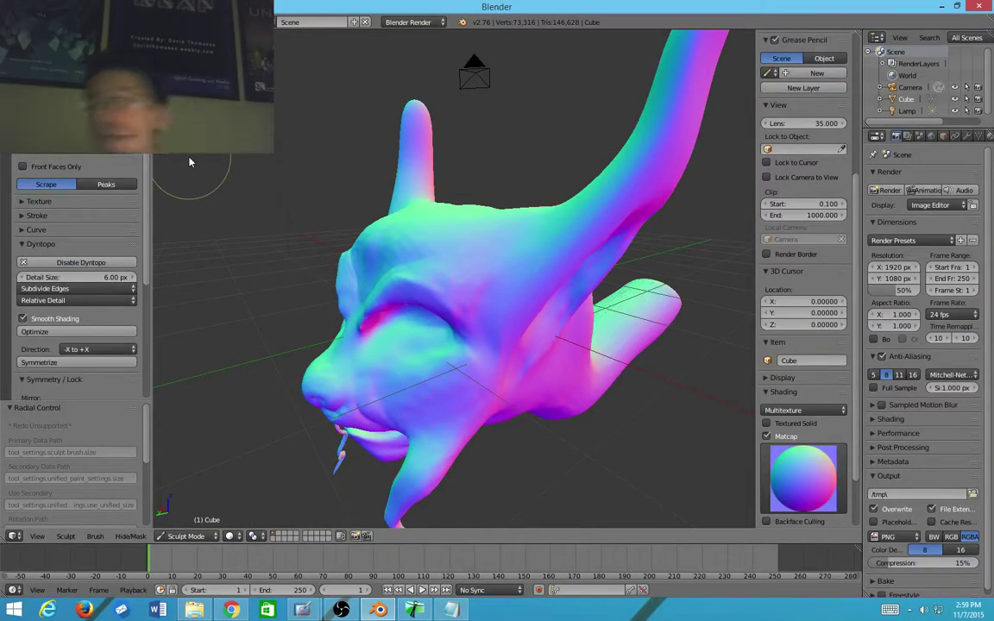
scroll(520, 283, "up", 2)
middle_click_drag(519, 283, 549, 257)
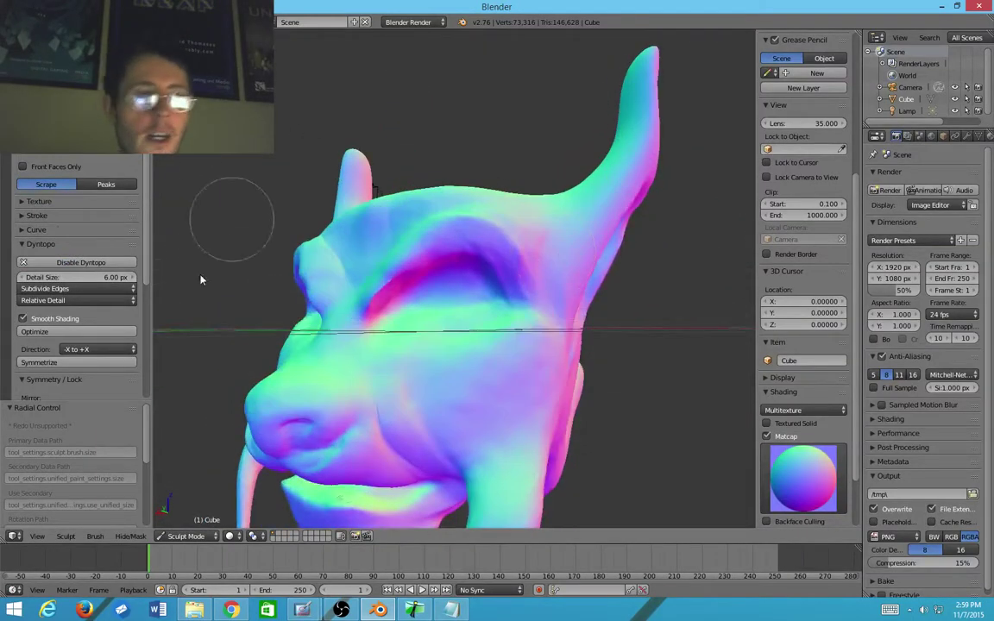
mouse_move(585, 456)
middle_mouse_down()
mouse_move(609, 441)
mouse_move(627, 474)
mouse_move(637, 412)
mouse_move(510, 466)
mouse_move(398, 449)
mouse_move(477, 426)
mouse_move(550, 432)
middle_mouse_up()
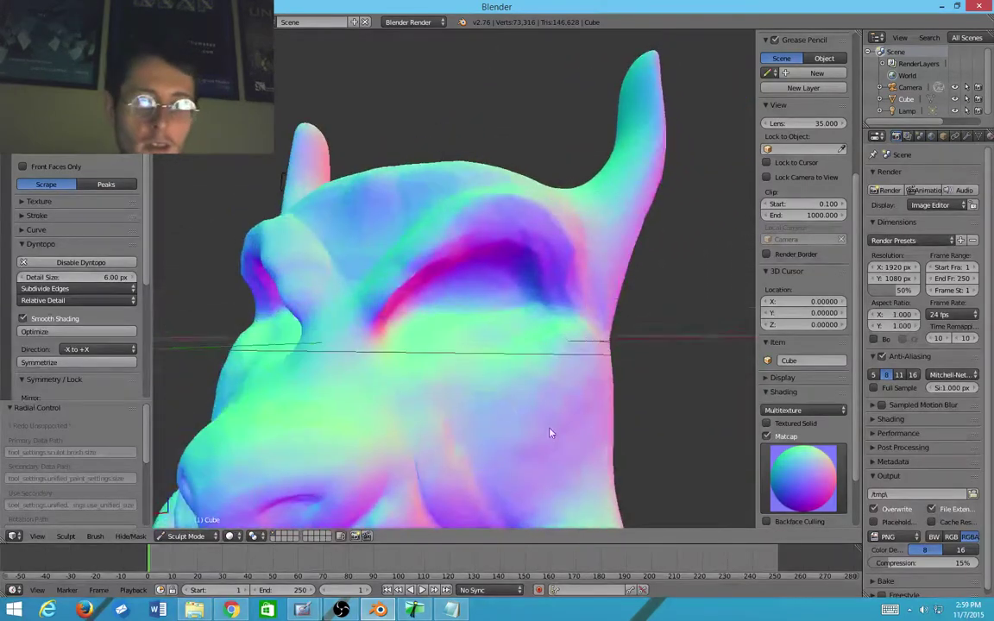
key("shift+f")
left_click(548, 427)
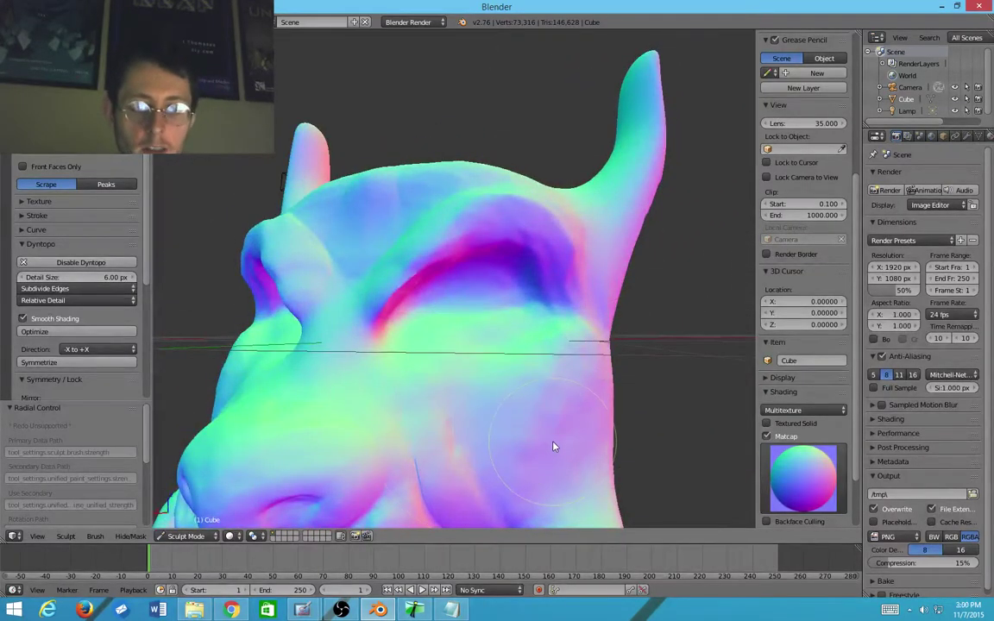
Step: Set the Scrape brush's falloff curve to the flat, constant preset
mouse_move(552, 404)
middle_mouse_down()
mouse_move(481, 406)
mouse_move(481, 395)
middle_mouse_up()
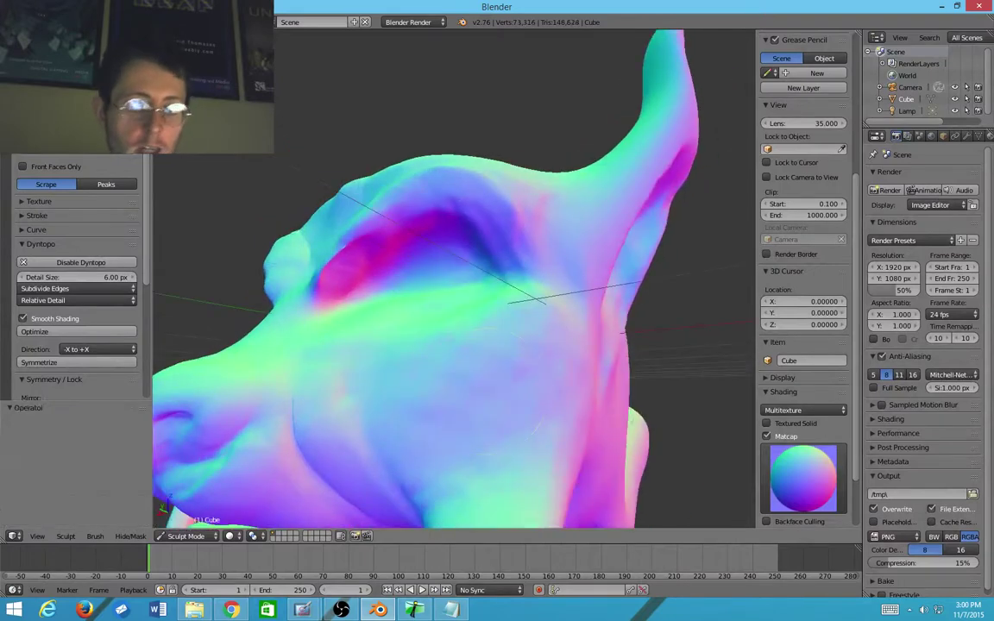
scroll(84, 212, "down", 1)
scroll(84, 211, "up", 5)
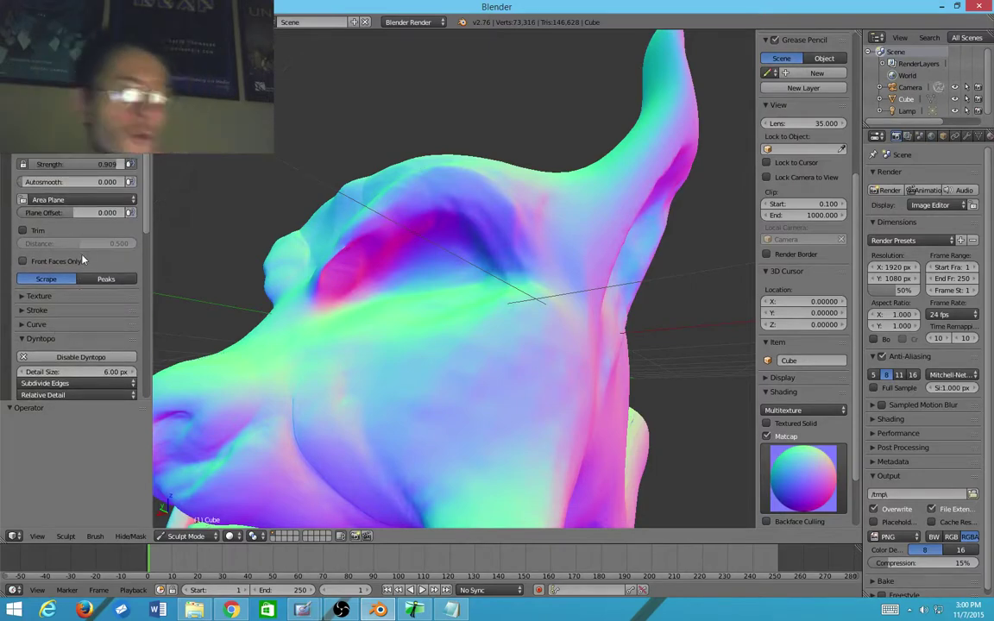
scroll(77, 269, "down", 3)
left_click(24, 252)
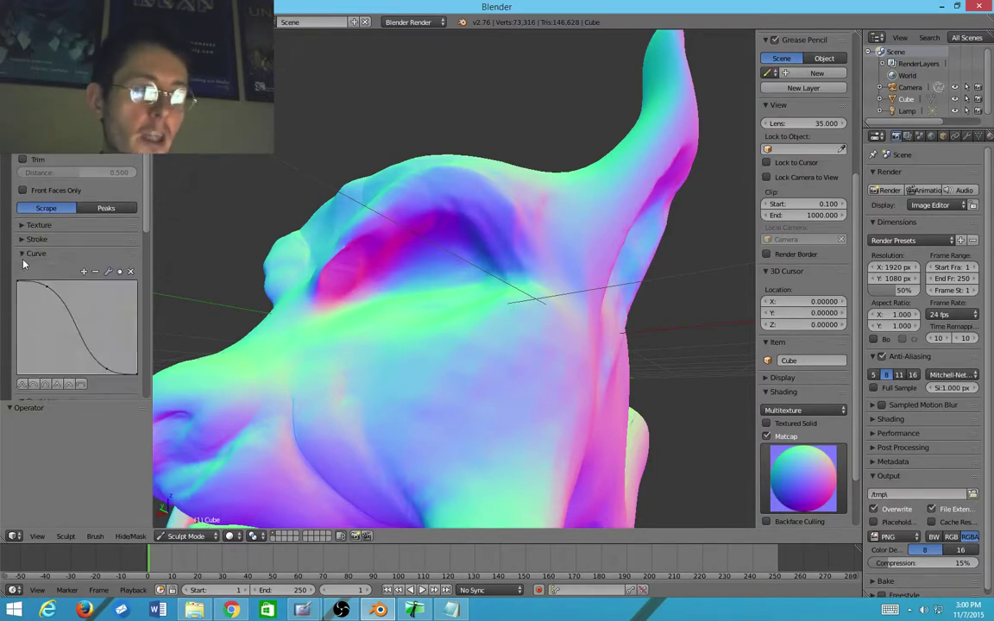
scroll(31, 237, "down", 2)
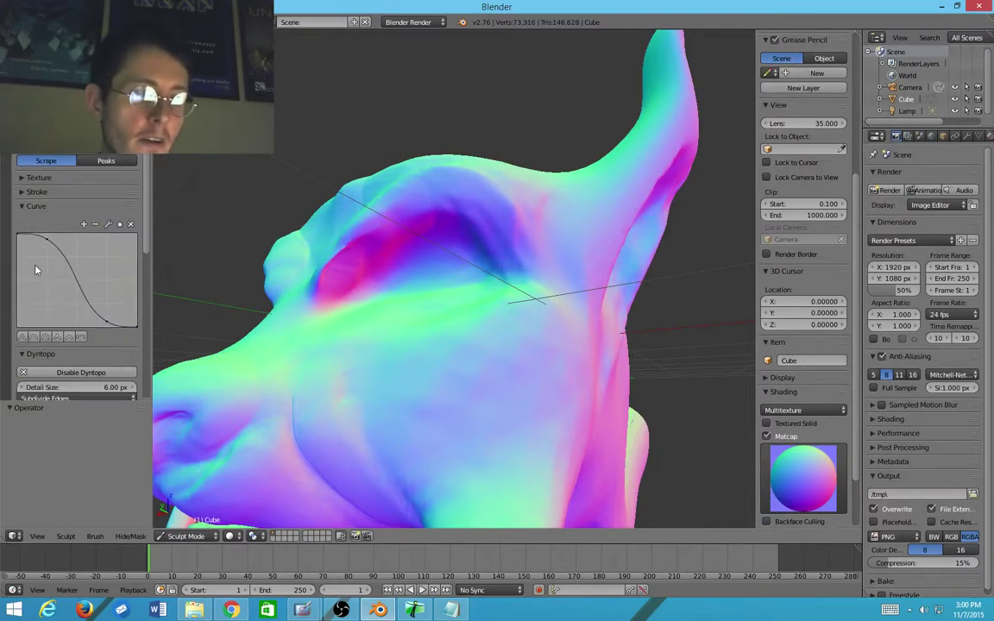
left_click(80, 337)
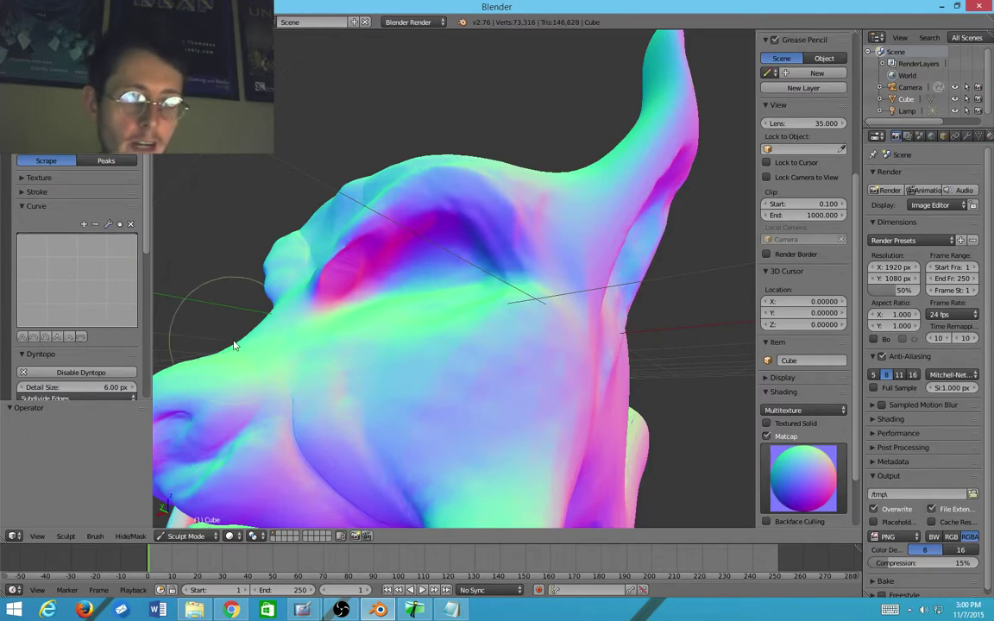
Step: Reduce the brush radius and scrape the cheek below the eye into flat planes
left_click(335, 395)
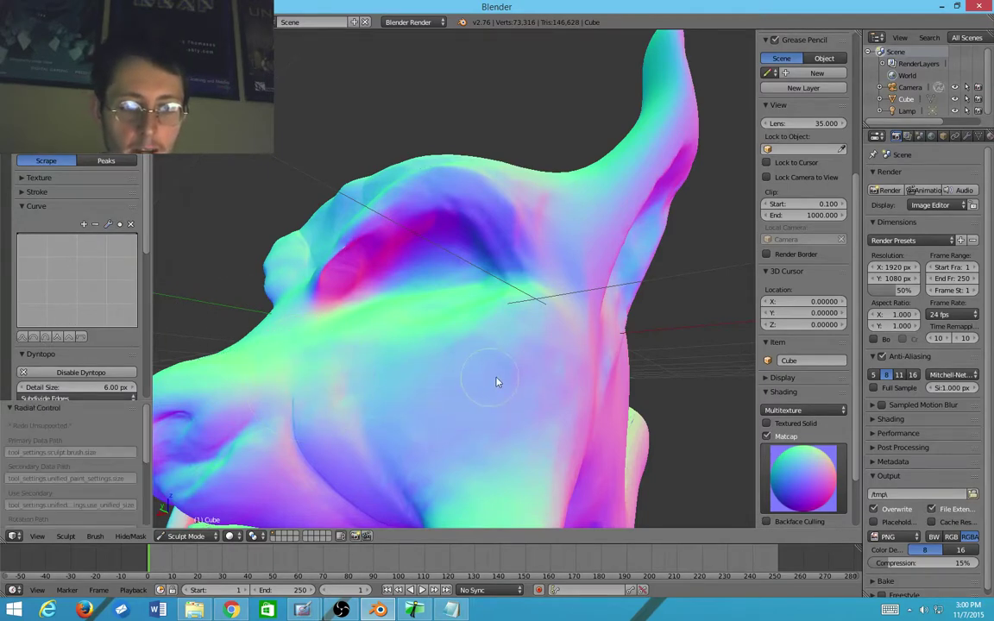
mouse_move(497, 381)
middle_mouse_down()
mouse_move(521, 393)
mouse_move(549, 431)
mouse_move(475, 390)
mouse_move(458, 361)
middle_mouse_up()
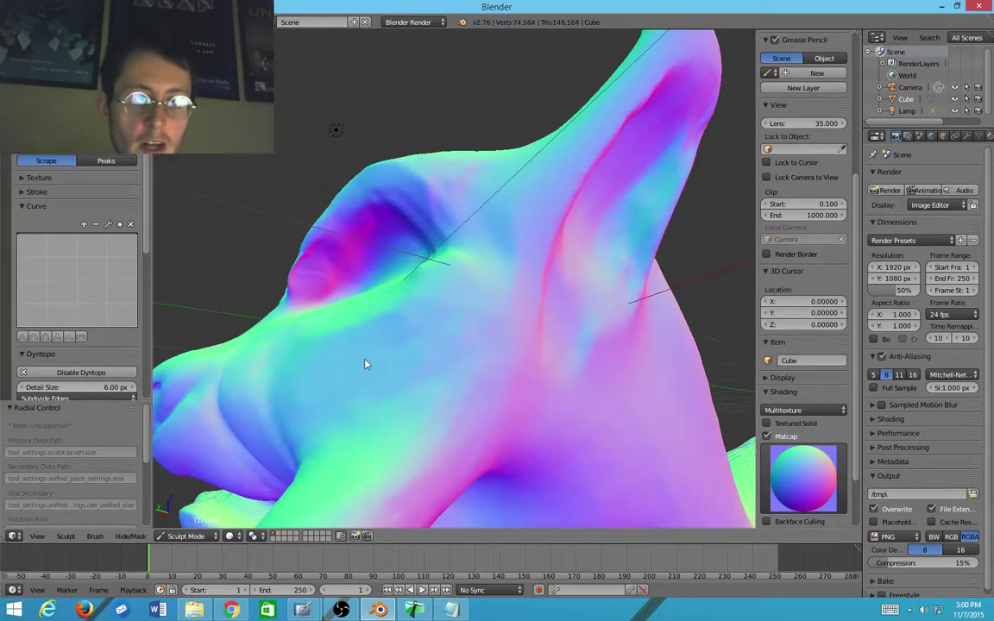
mouse_move(365, 364)
middle_mouse_down()
mouse_move(395, 422)
mouse_move(524, 443)
middle_mouse_up()
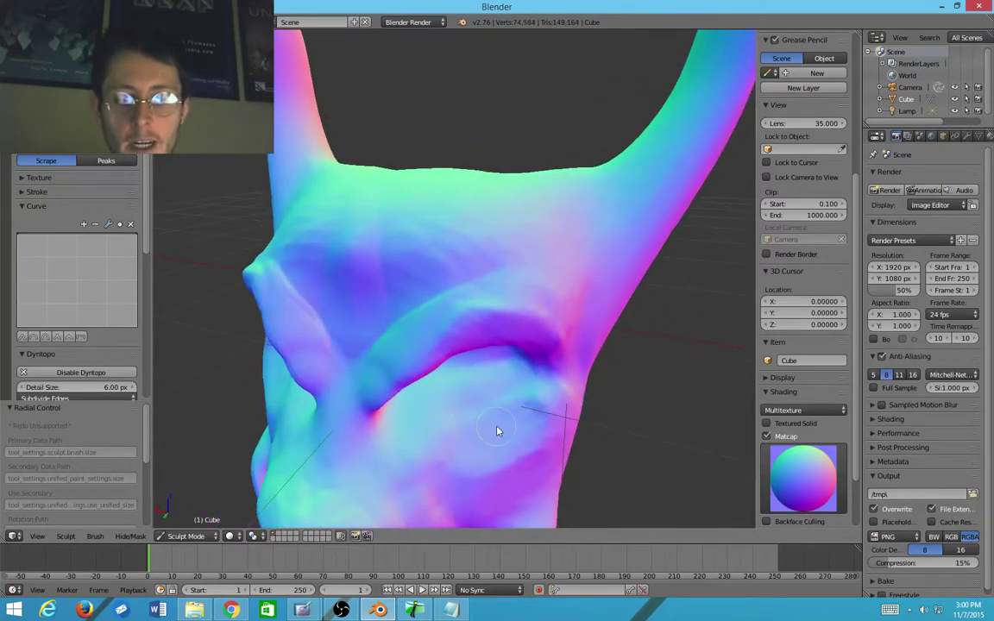
scroll(509, 420, "up", 2)
mouse_move(511, 412)
middle_mouse_down("shift")
mouse_move(477, 379)
mouse_move(496, 331)
middle_mouse_up("shift")
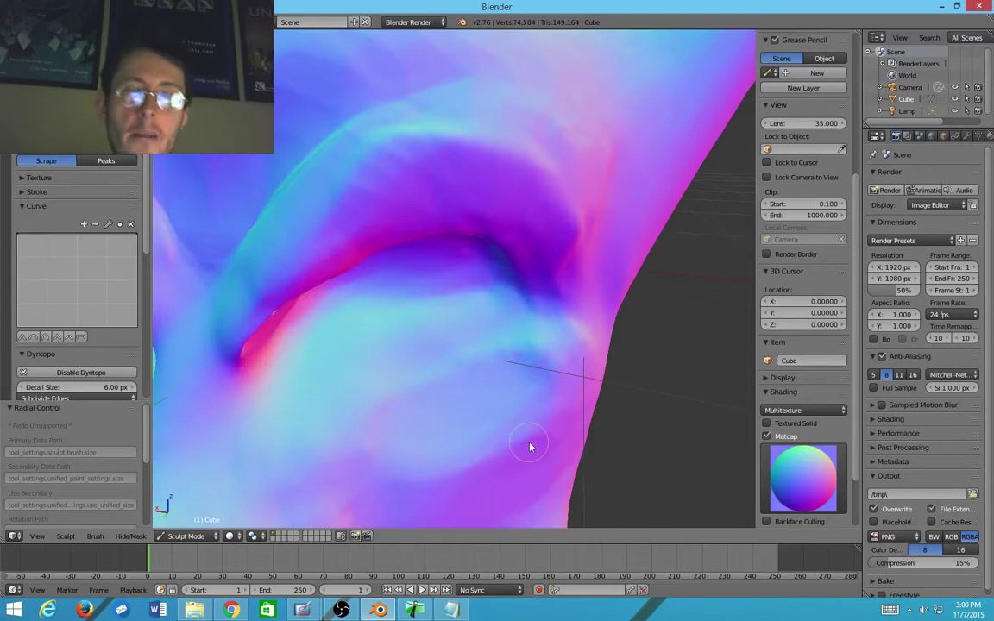
Step: Scrape a flat plane across the front of the lower lip
scroll(530, 447, "down", 5)
mouse_move(483, 406)
middle_mouse_down()
mouse_move(405, 382)
mouse_move(521, 344)
mouse_move(486, 362)
mouse_move(401, 344)
mouse_move(528, 249)
mouse_move(408, 311)
mouse_move(424, 345)
mouse_move(469, 310)
mouse_move(451, 360)
mouse_move(458, 333)
mouse_move(411, 206)
mouse_move(408, 236)
middle_mouse_up()
middle_click_drag(410, 249, 411, 253)
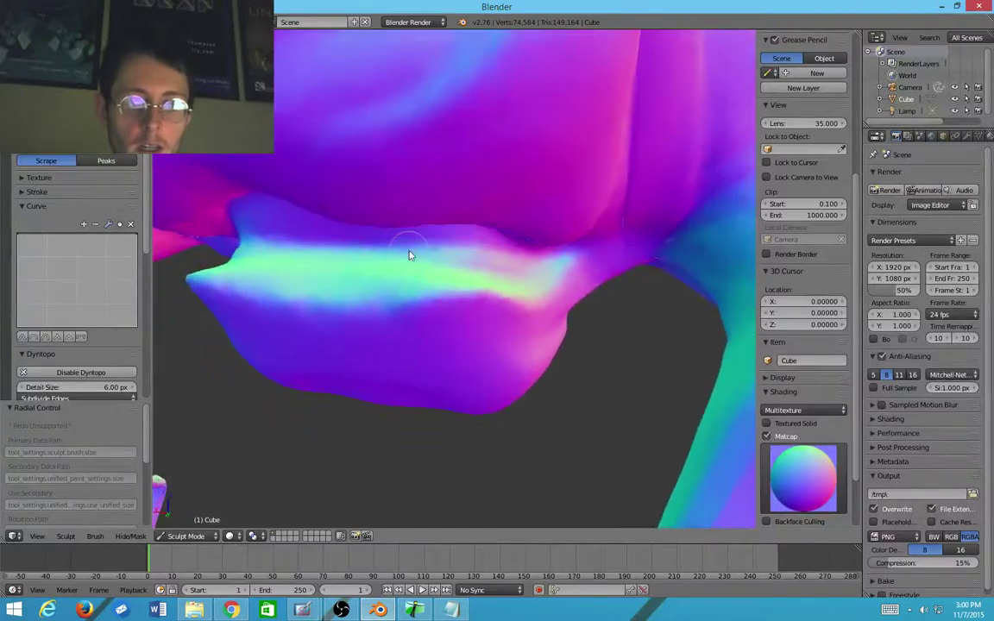
scroll(411, 253, "down", 3)
left_click_drag(368, 291, 463, 302)
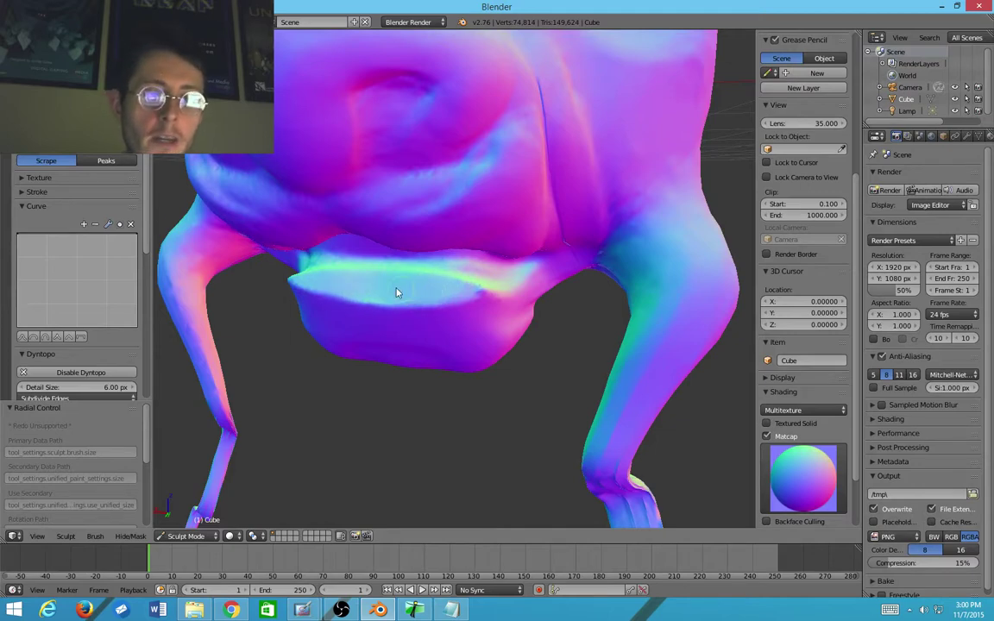
Step: Scrape the front and sides of the chin below the lip into flatter planes
mouse_move(406, 297)
middle_mouse_down()
mouse_move(417, 178)
mouse_move(386, 281)
mouse_move(326, 260)
middle_mouse_up()
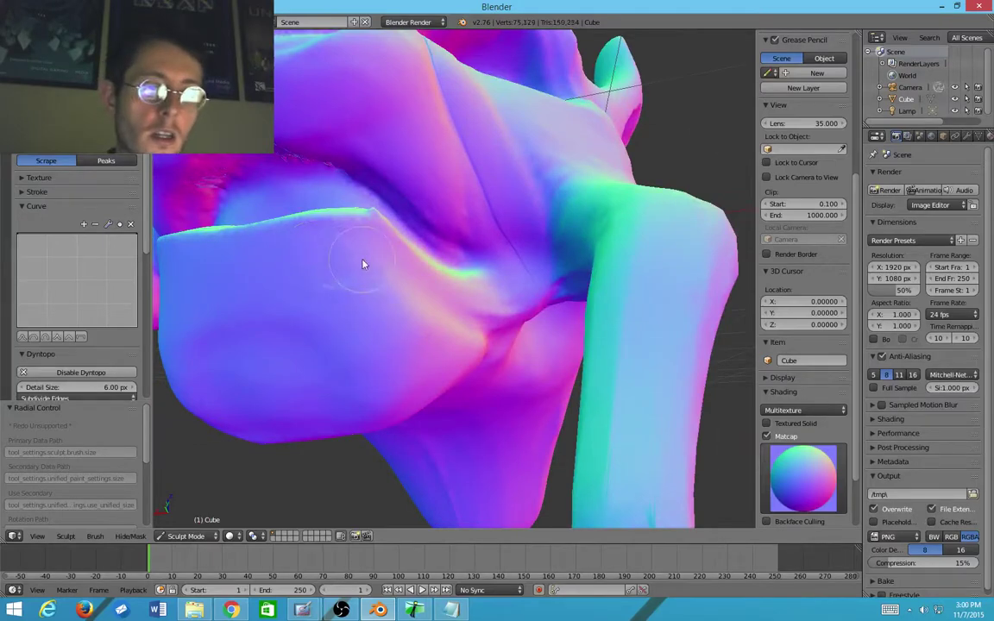
left_click_drag(343, 259, 313, 276)
middle_click_drag(313, 275, 386, 294)
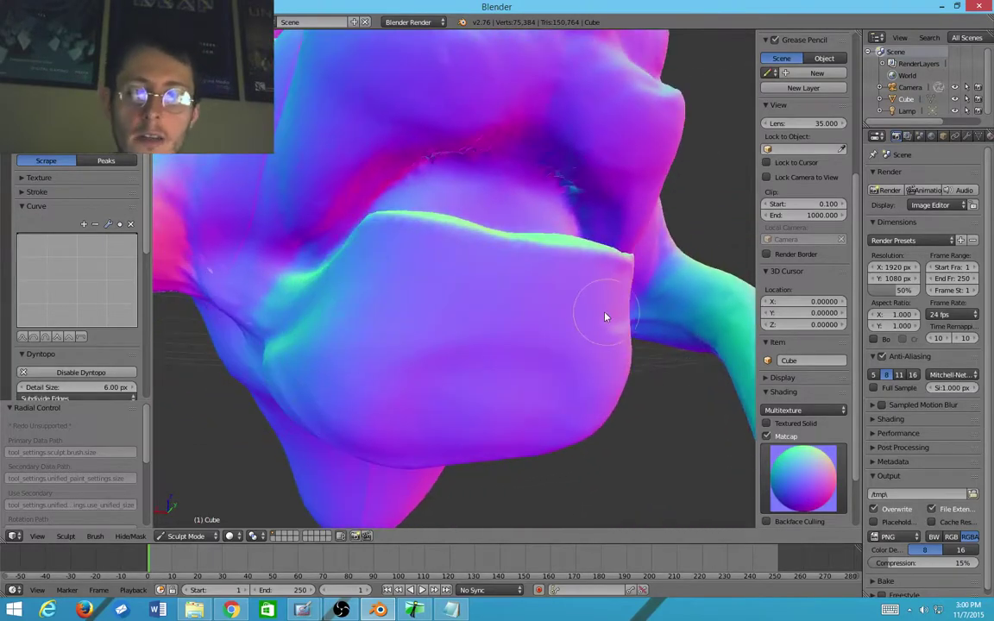
middle_click_drag(583, 304, 437, 295)
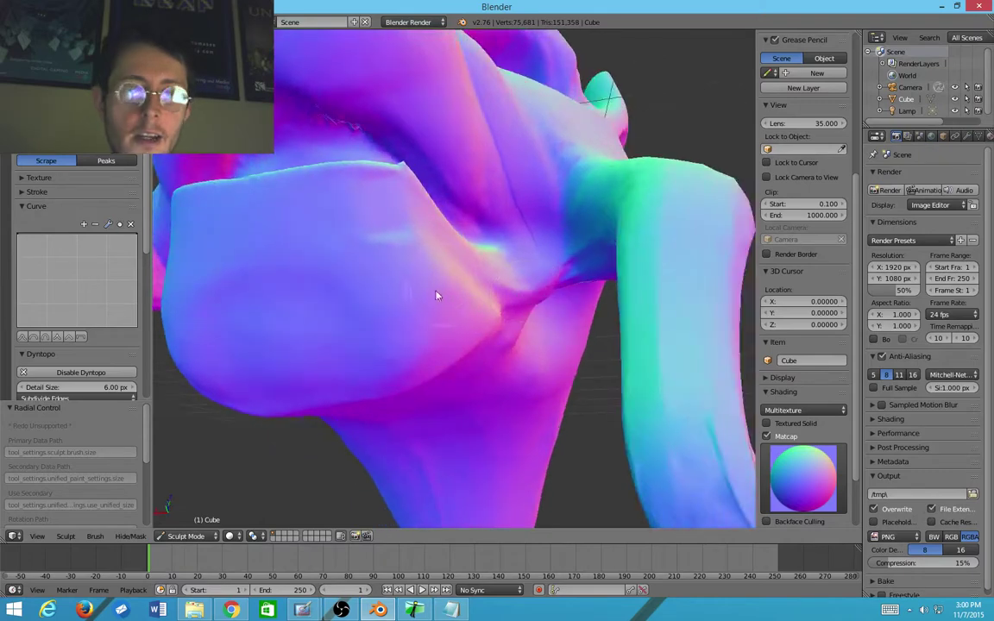
mouse_move(386, 302)
left_mouse_down()
mouse_move(386, 268)
mouse_move(386, 329)
mouse_move(344, 324)
left_mouse_up()
middle_click_drag(344, 324, 406, 318)
Step: Undo the last scrape stroke and scrape the middle of the chin flat with a larger brush
mouse_move(477, 206)
left_mouse_down()
mouse_move(477, 297)
mouse_move(504, 322)
left_mouse_up()
middle_click_drag(504, 322, 402, 326)
scroll(469, 324, "down", 3)
key("ctrl+z")
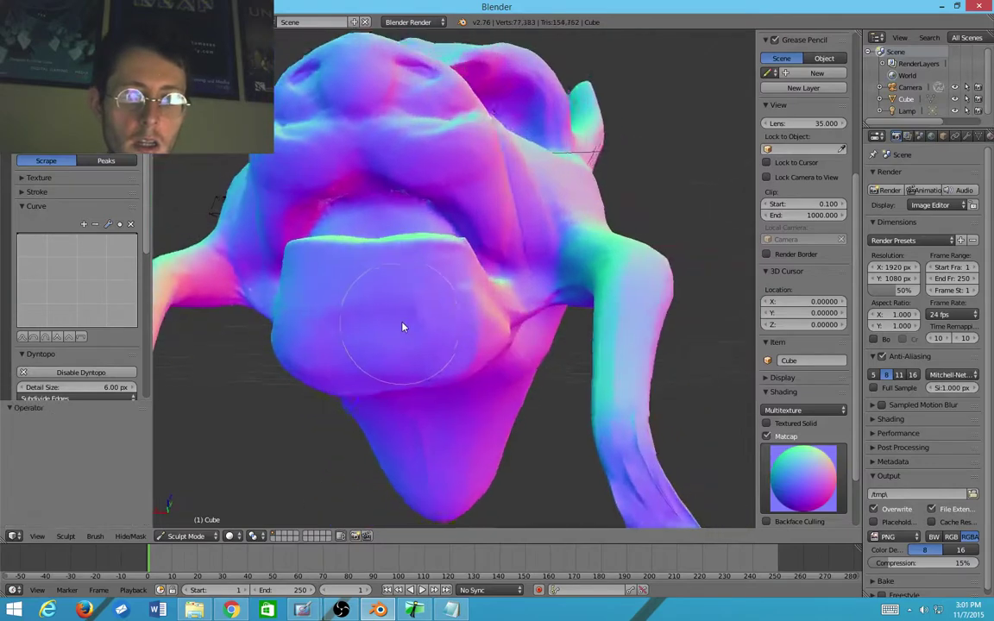
scroll(402, 326, "up", 6)
scroll(376, 378, "down", 3)
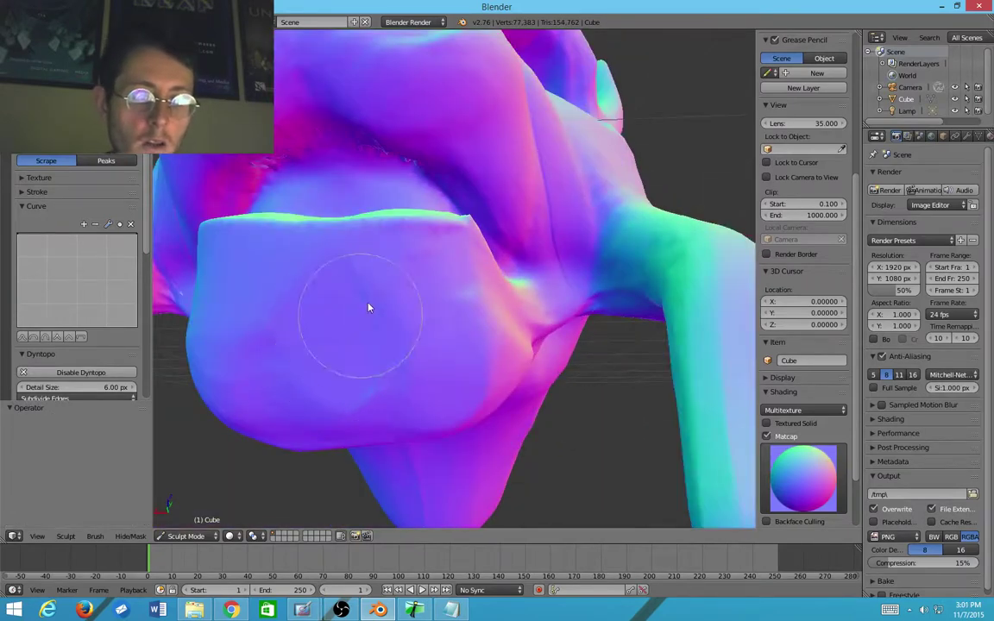
left_click_drag(348, 344, 346, 349)
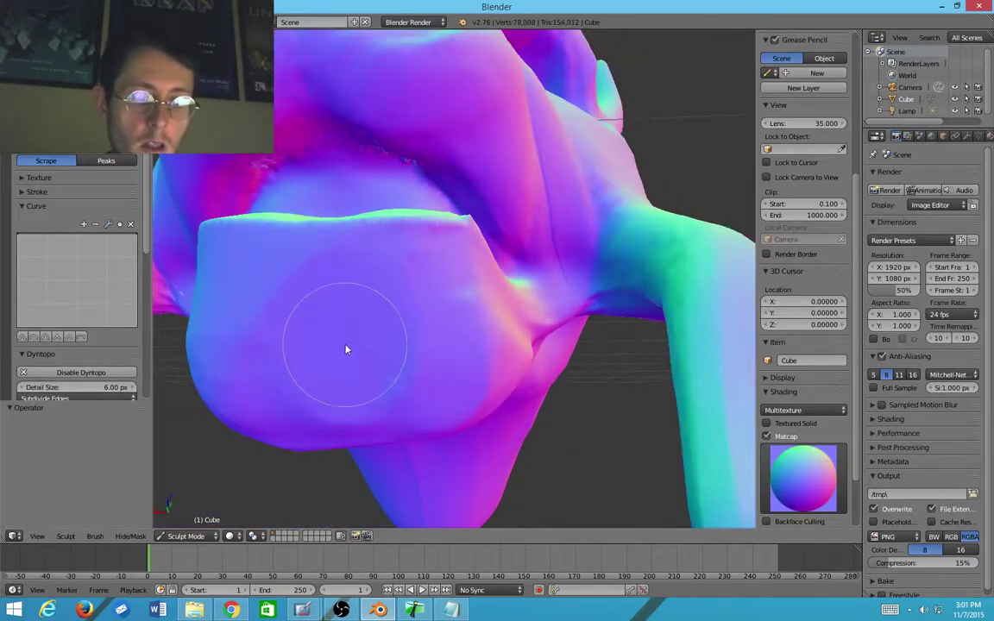
Step: Examine the jaw and the base of the whisker from the side
scroll(346, 348, "down", 6)
mouse_move(346, 348)
middle_mouse_down()
mouse_move(322, 381)
mouse_move(289, 369)
mouse_move(321, 339)
mouse_move(266, 337)
mouse_move(241, 303)
middle_mouse_up()
scroll(332, 373, "up", 2)
scroll(341, 366, "down", 2)
scroll(322, 339, "up", 3)
scroll(329, 337, "down", 2)
scroll(241, 303, "up", 4)
scroll(242, 303, "down", 3)
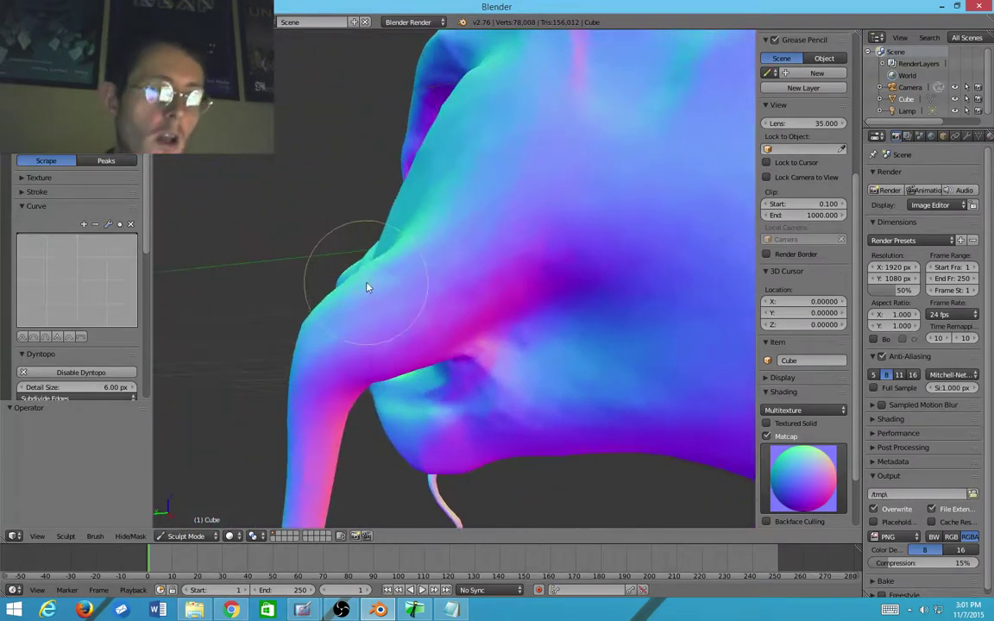
Step: Resize the Scrape brush and flatten the side of the whisker's base where it grows out of the cheek
key("f")
left_click(392, 282)
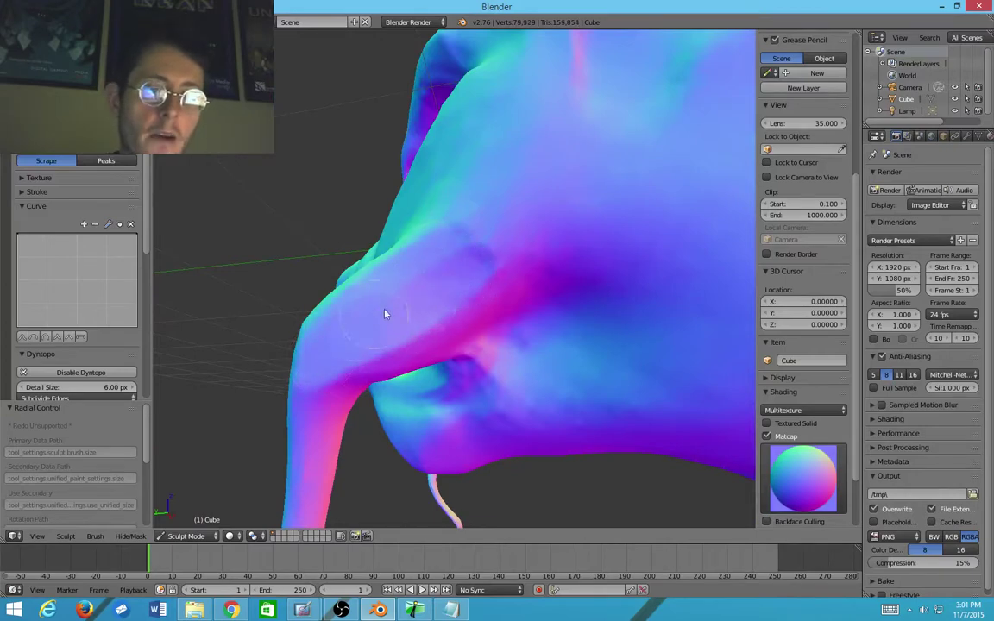
mouse_move(437, 272)
middle_mouse_down()
mouse_move(515, 333)
mouse_move(649, 404)
mouse_move(519, 436)
middle_mouse_up()
mouse_move(519, 436)
left_mouse_down()
mouse_move(481, 497)
mouse_move(549, 452)
left_mouse_up()
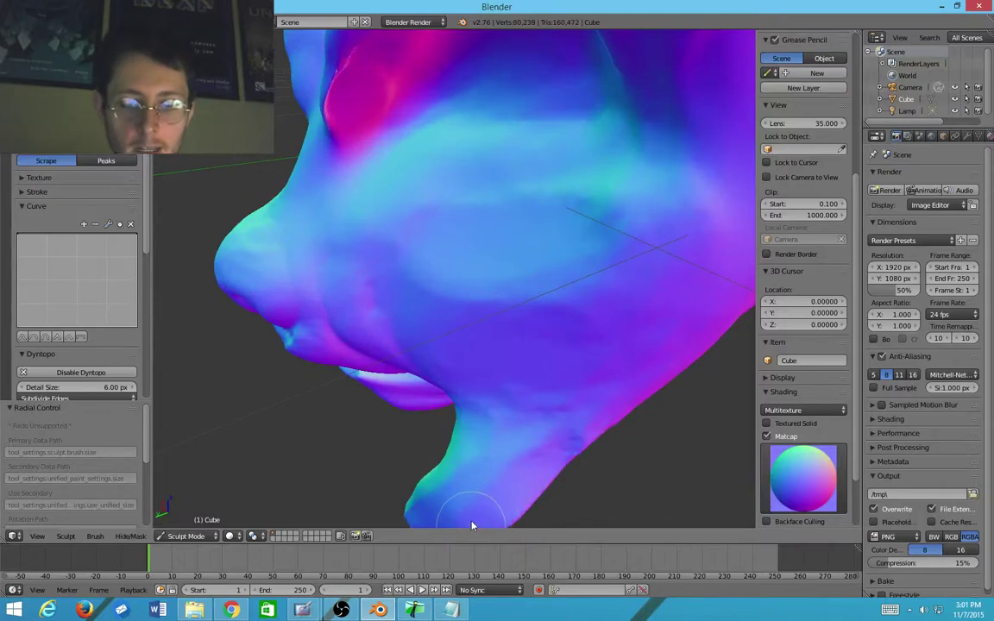
mouse_move(472, 522)
middle_mouse_down()
mouse_move(521, 409)
mouse_move(446, 394)
mouse_move(543, 395)
mouse_move(509, 385)
mouse_move(457, 395)
mouse_move(515, 395)
mouse_move(524, 355)
mouse_move(486, 338)
mouse_move(516, 310)
middle_mouse_up()
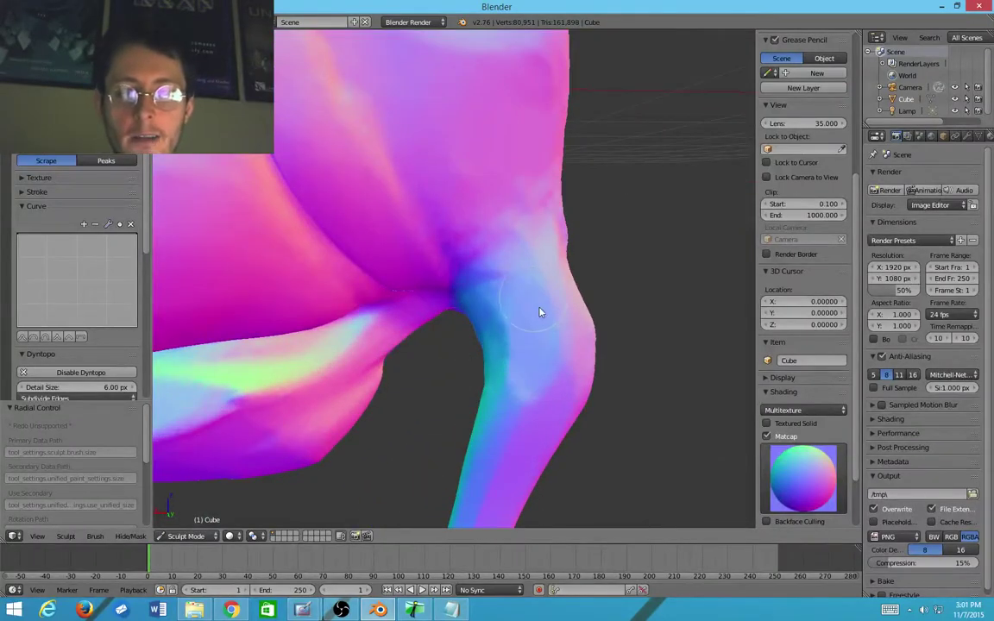
Step: Scrape the front of the upper whisker into a long flat plane running from its base down to the first bend
mouse_move(535, 269)
middle_mouse_down()
mouse_move(525, 377)
mouse_move(424, 361)
middle_mouse_up()
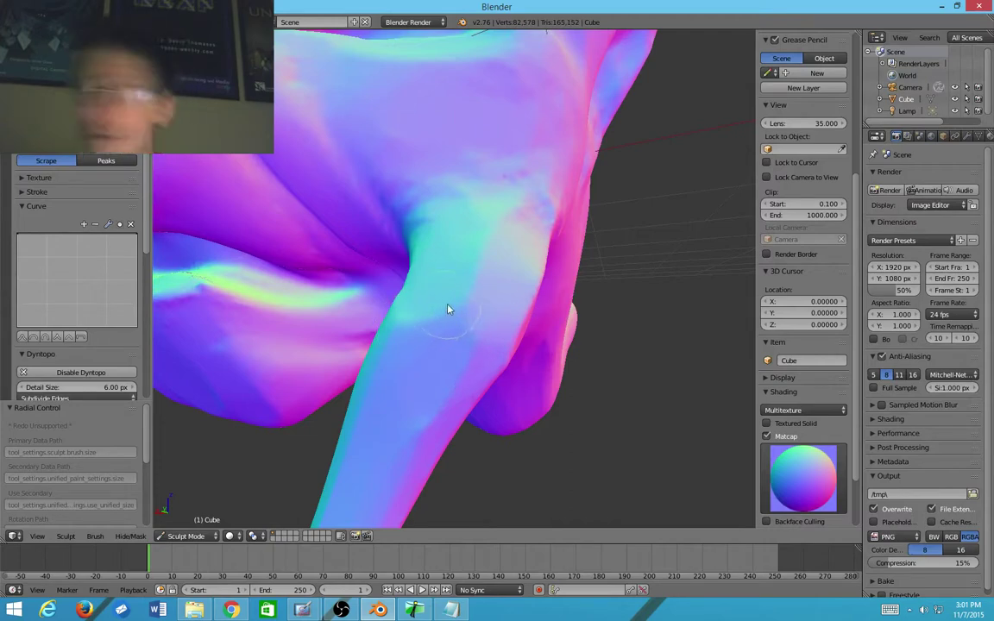
key("f")
middle_click_drag(449, 324, 464, 311)
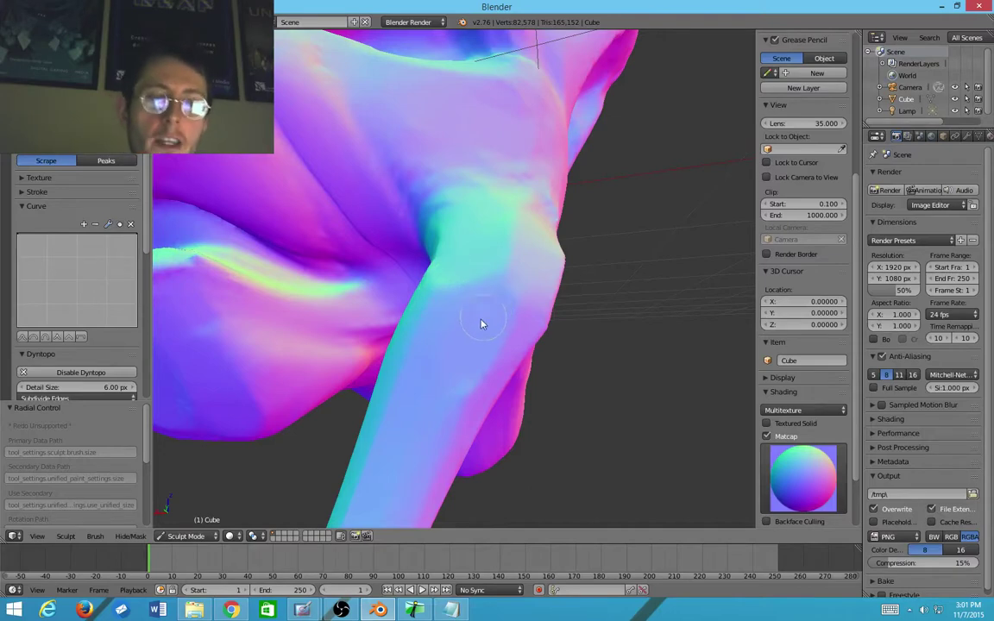
mouse_move(411, 480)
middle_mouse_down()
mouse_move(413, 459)
mouse_move(477, 396)
middle_mouse_up()
mouse_move(460, 455)
middle_mouse_down()
mouse_move(461, 407)
mouse_move(440, 344)
middle_mouse_up()
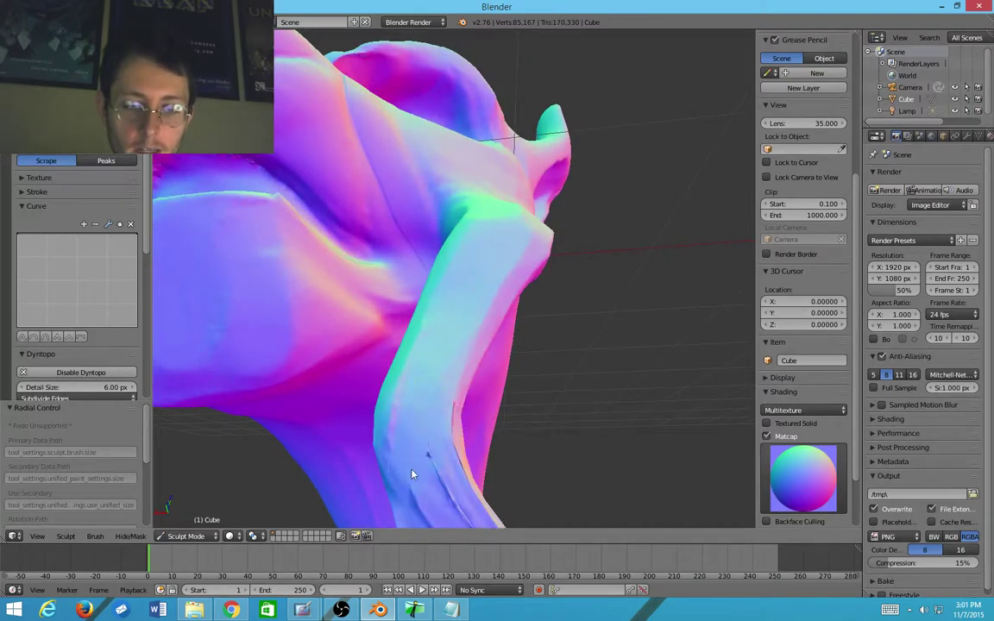
Step: Scrape down the outer edge of the whisker just below its first bend to flatten the ridges
middle_click_drag(457, 481, 443, 350)
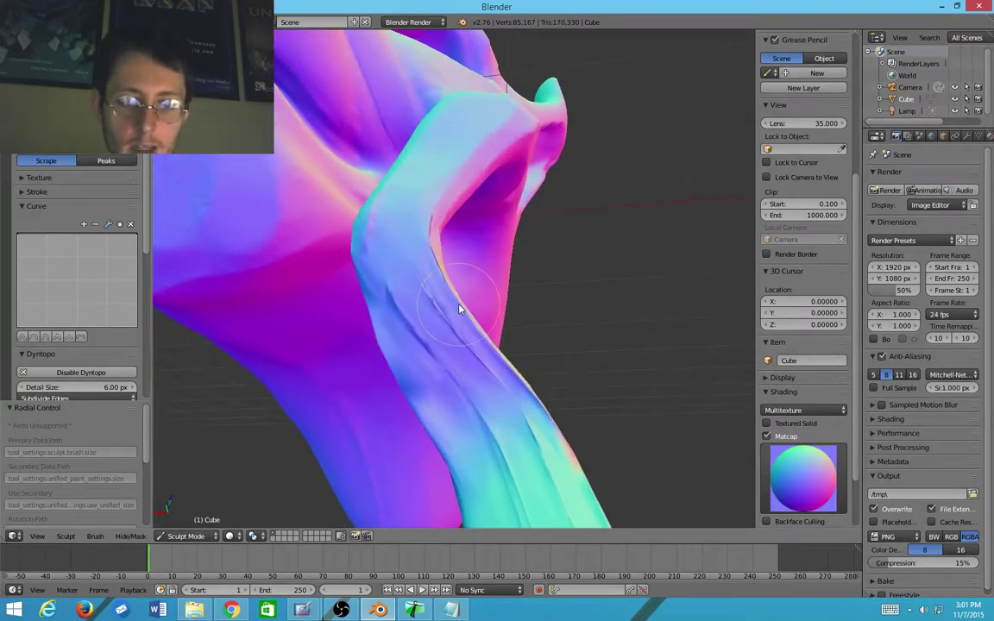
mouse_move(425, 286)
left_mouse_down()
mouse_move(503, 368)
mouse_move(536, 489)
mouse_move(476, 367)
mouse_move(498, 395)
left_mouse_up()
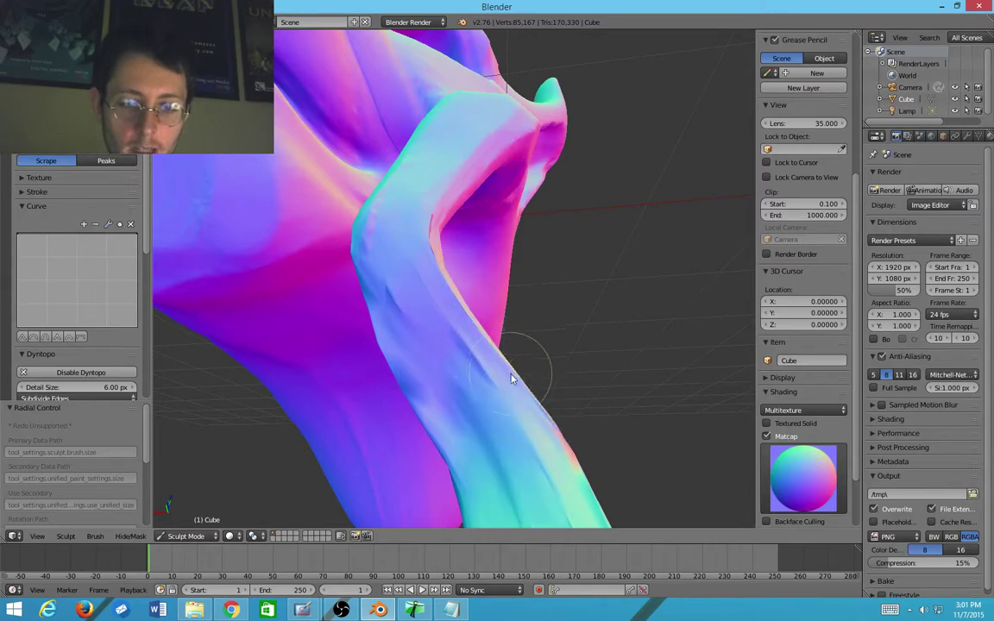
middle_click_drag(510, 378, 455, 412)
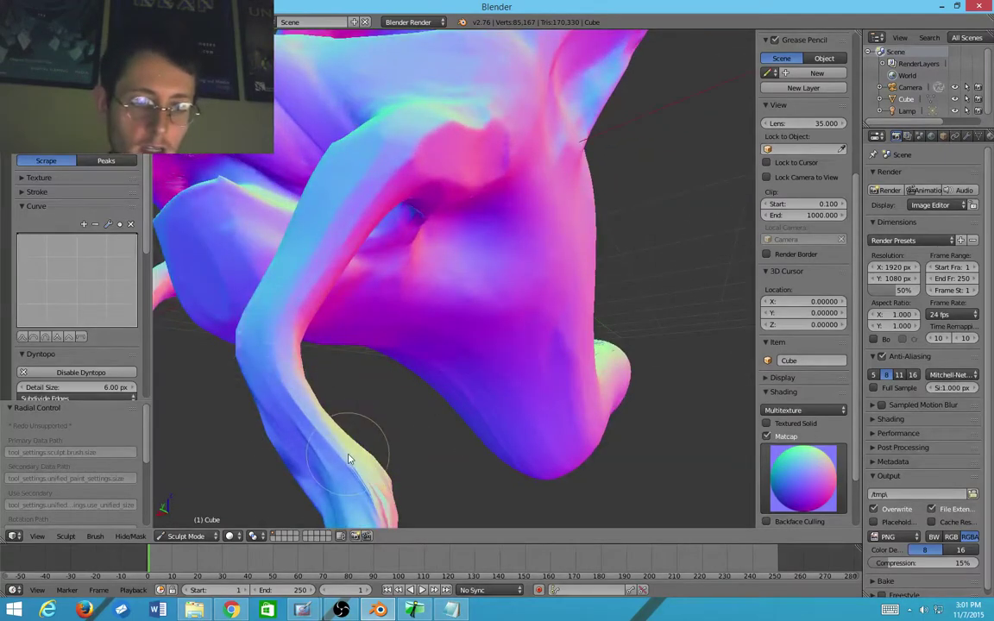
mouse_move(349, 459)
middle_mouse_down()
mouse_move(240, 510)
mouse_move(344, 318)
mouse_move(377, 277)
mouse_move(429, 263)
mouse_move(334, 364)
mouse_move(495, 286)
mouse_move(630, 262)
mouse_move(463, 319)
mouse_move(482, 222)
mouse_move(350, 251)
mouse_move(459, 255)
mouse_move(218, 227)
middle_mouse_up()
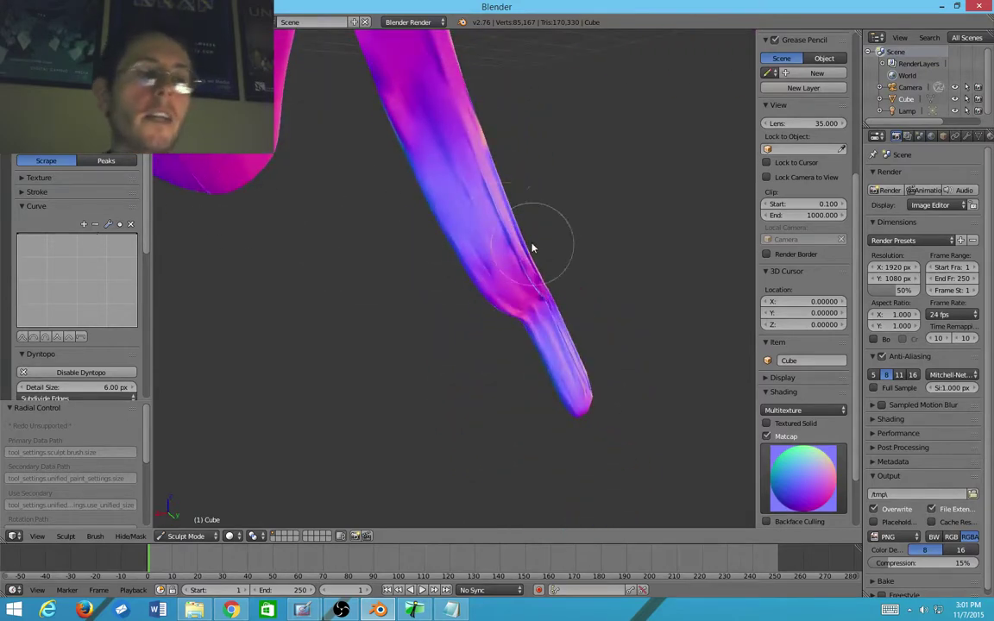
Step: Switch to the Clay brush with Front Faces Only enabled and build up the wavy lower part of the whisker
mouse_move(533, 249)
middle_mouse_down()
mouse_move(532, 233)
mouse_move(439, 250)
middle_mouse_up()
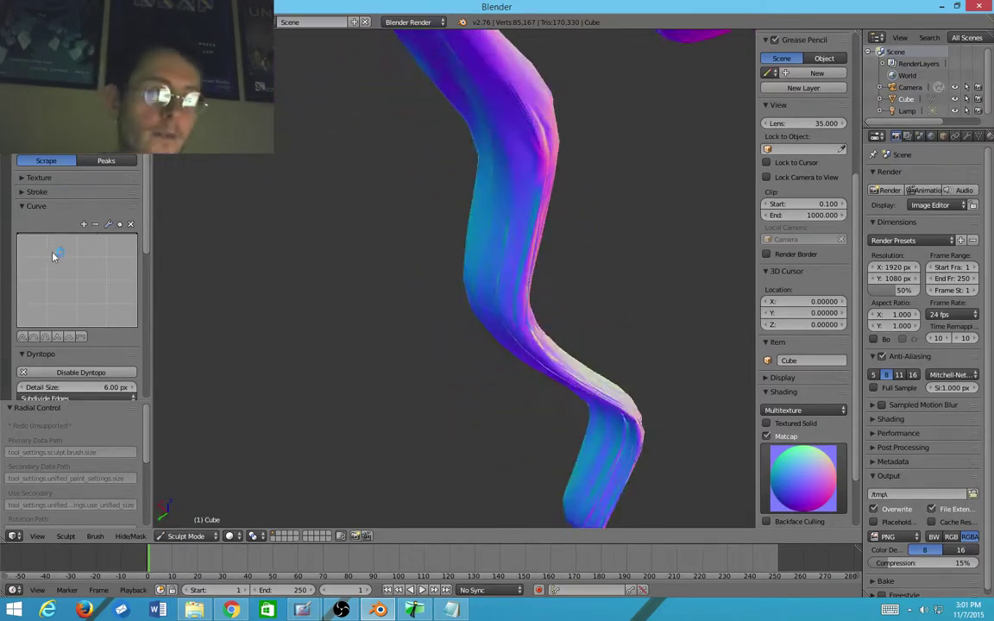
key("shift+c")
key("c")
scroll(95, 266, "up", 1)
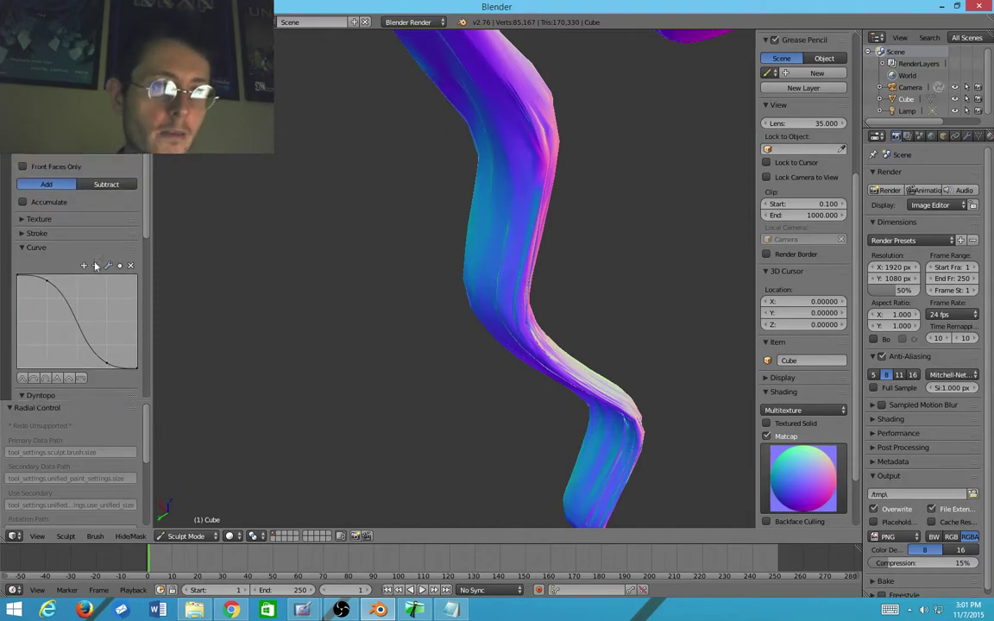
scroll(95, 266, "up", 3)
mouse_move(374, 315)
middle_mouse_down()
mouse_move(525, 324)
mouse_move(503, 304)
middle_mouse_up()
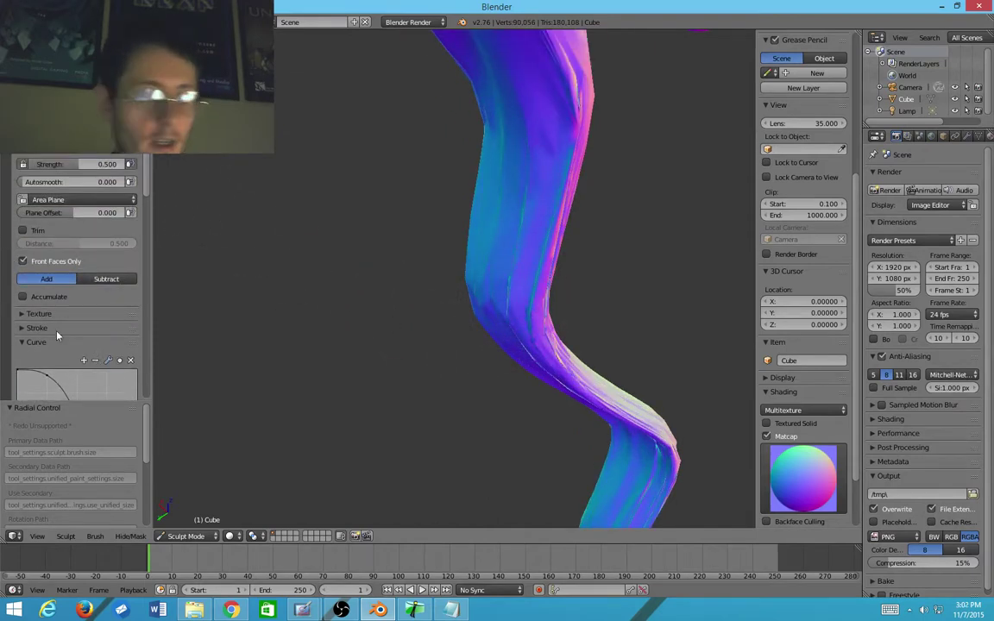
Step: Set the dynamic topology detail refine method to Subdivide Collapse
scroll(44, 285, "down", 5)
scroll(76, 277, "up", 5)
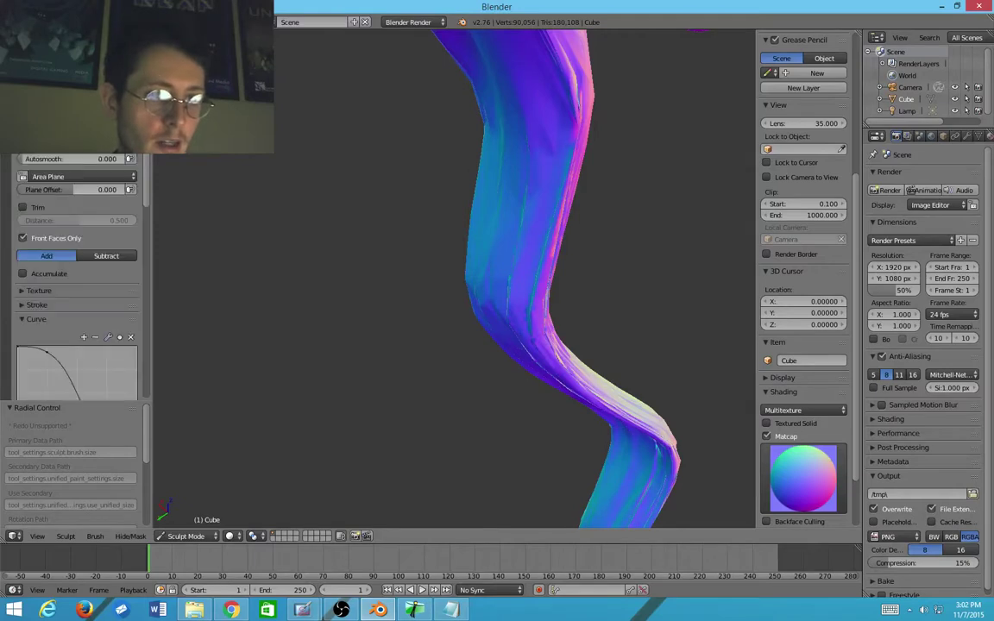
scroll(76, 276, "down", 5)
scroll(65, 249, "up", 5)
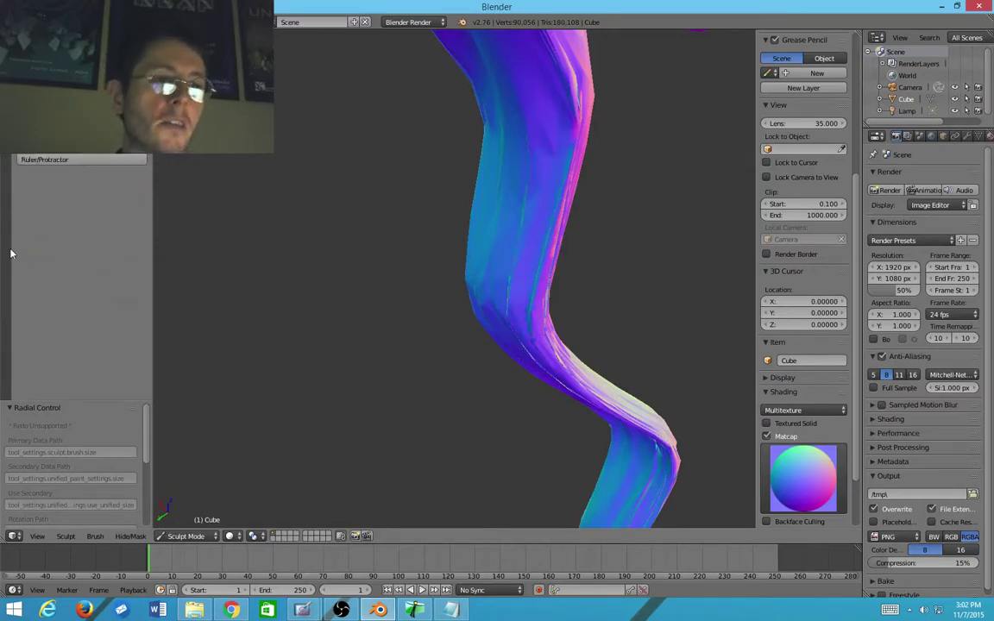
scroll(51, 259, "up", 3)
scroll(52, 259, "down", 3)
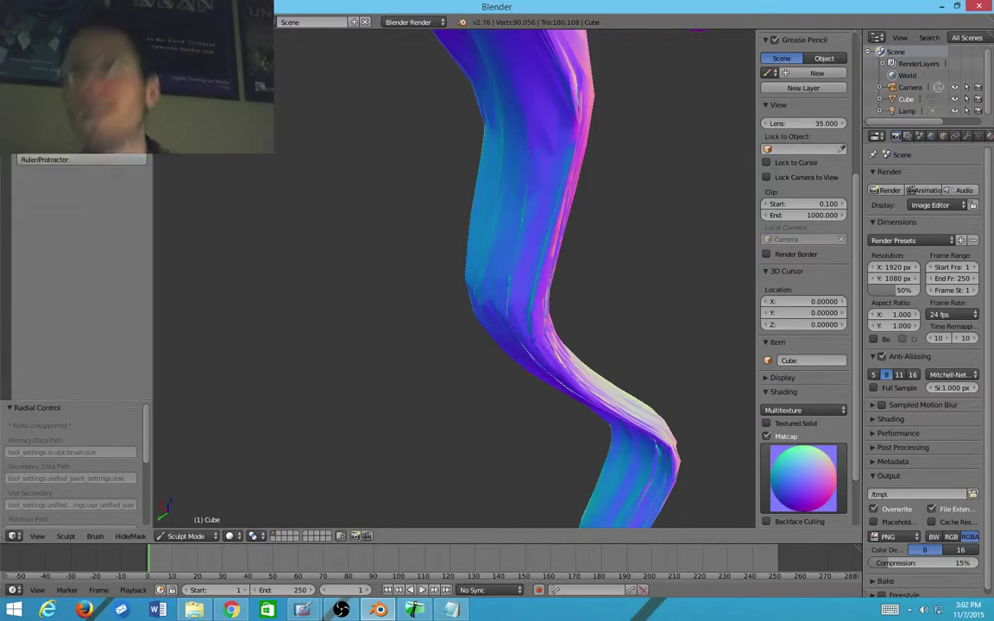
scroll(78, 259, "up", 3)
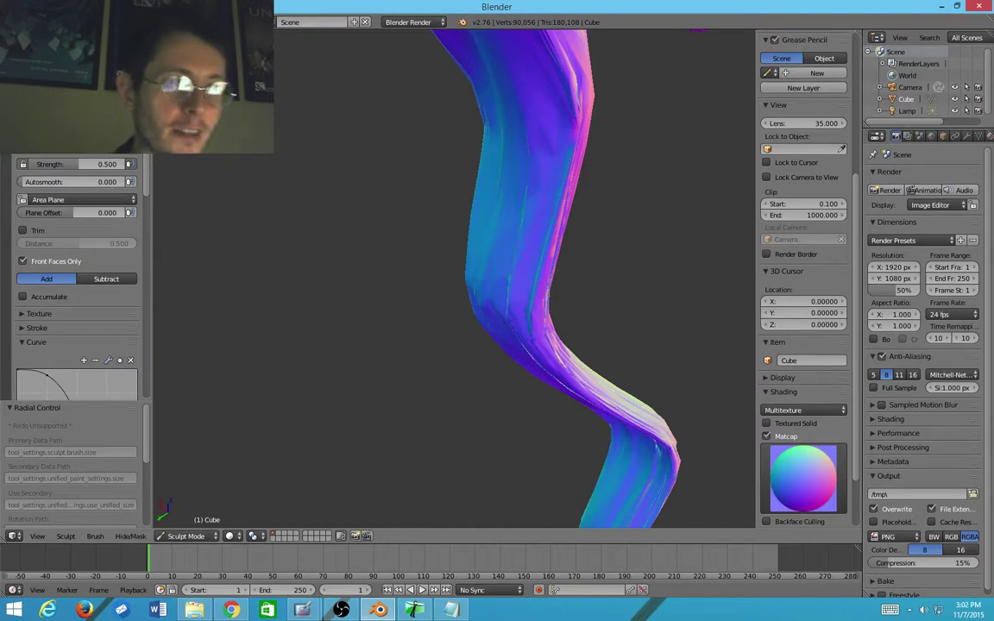
scroll(78, 258, "down", 5)
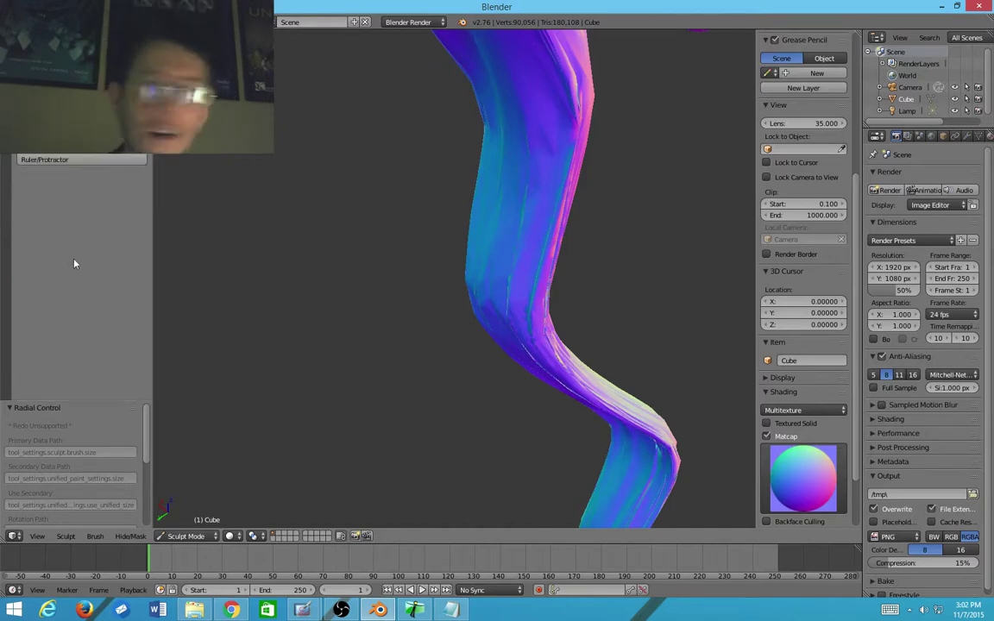
scroll(13, 166, "up", 5)
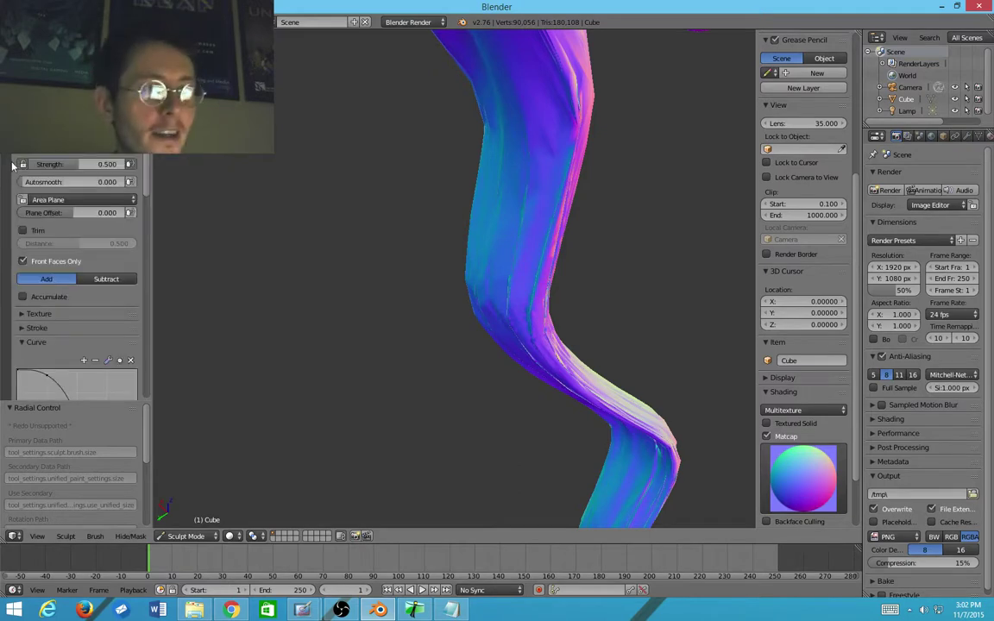
scroll(13, 165, "down", 3)
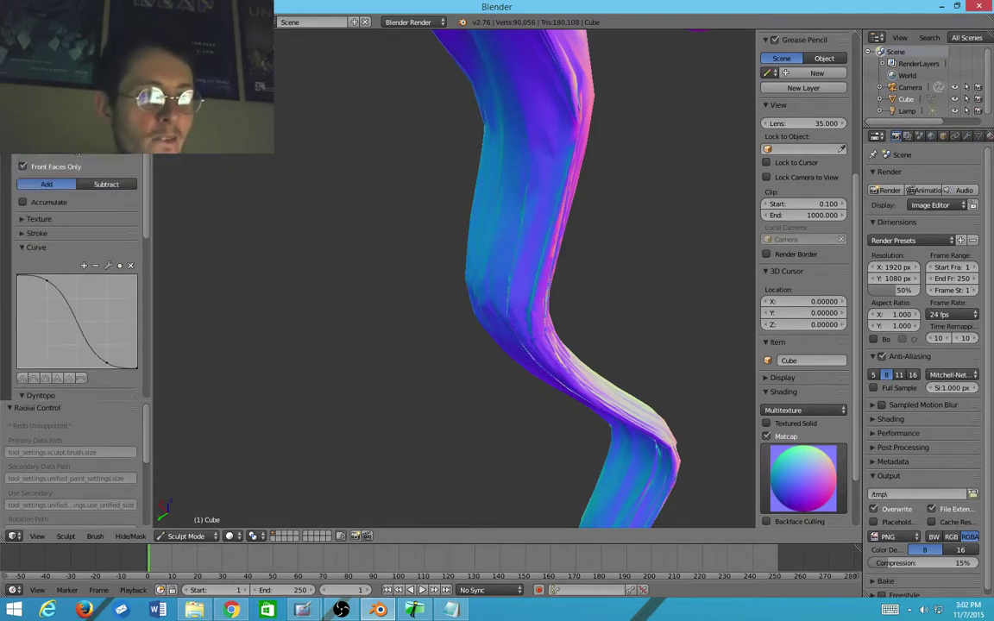
scroll(56, 302, "down", 4)
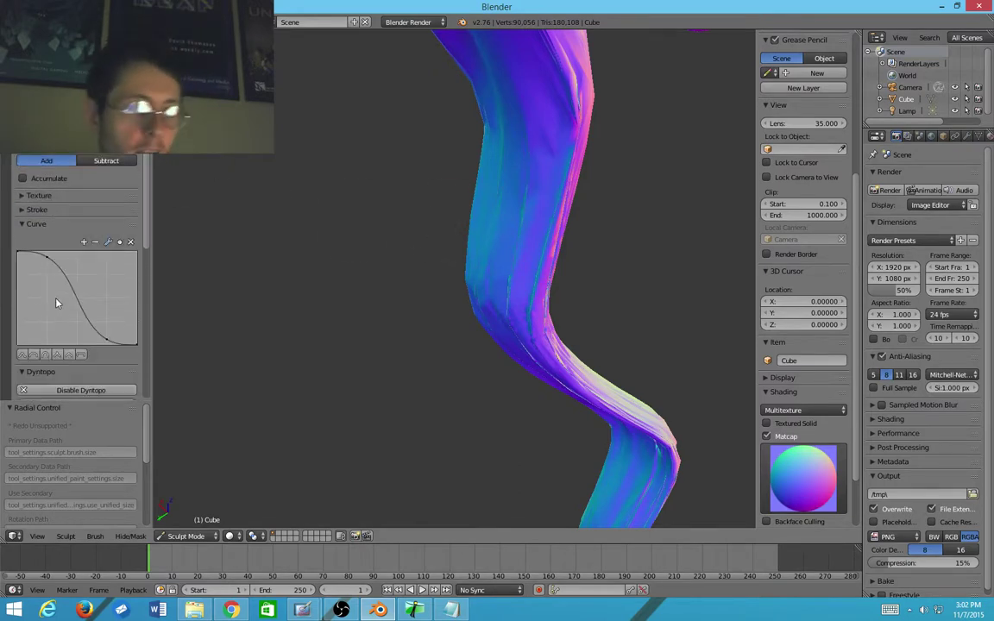
scroll(56, 302, "down", 4)
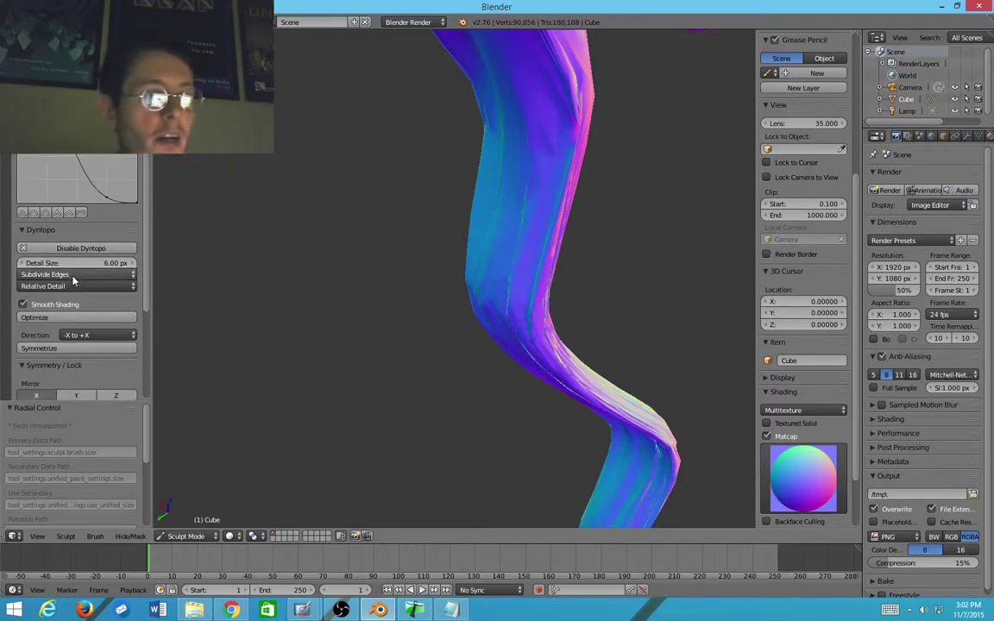
left_click(75, 274)
left_click(75, 235)
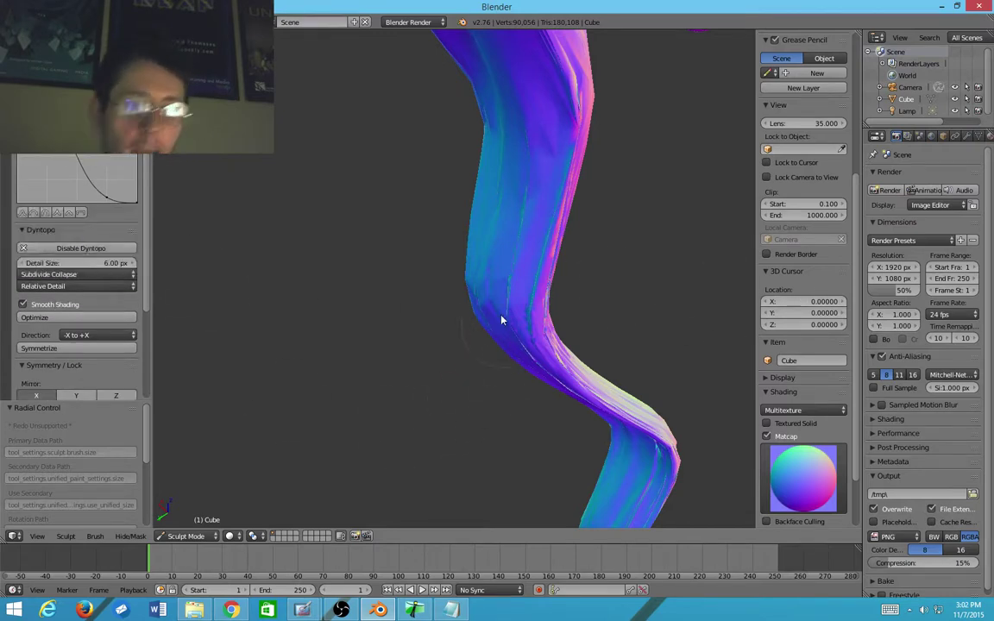
Step: Rework the ridged middle bends of the whisker with the collapsing detail to start evening out their surface
left_click_drag(517, 235, 516, 284)
scroll(516, 284, "down", 3)
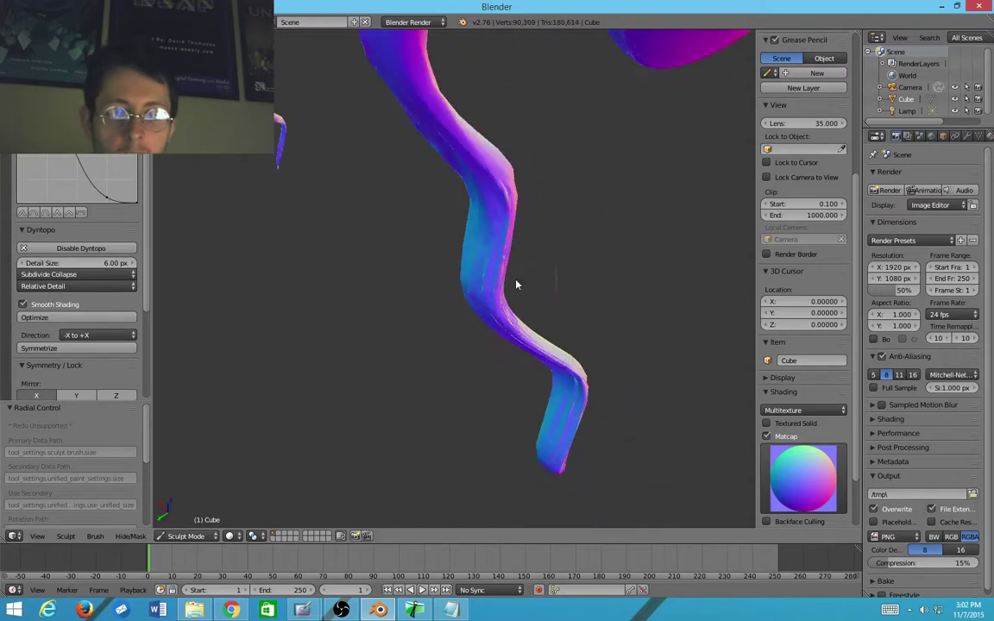
scroll(58, 188, "up", 8)
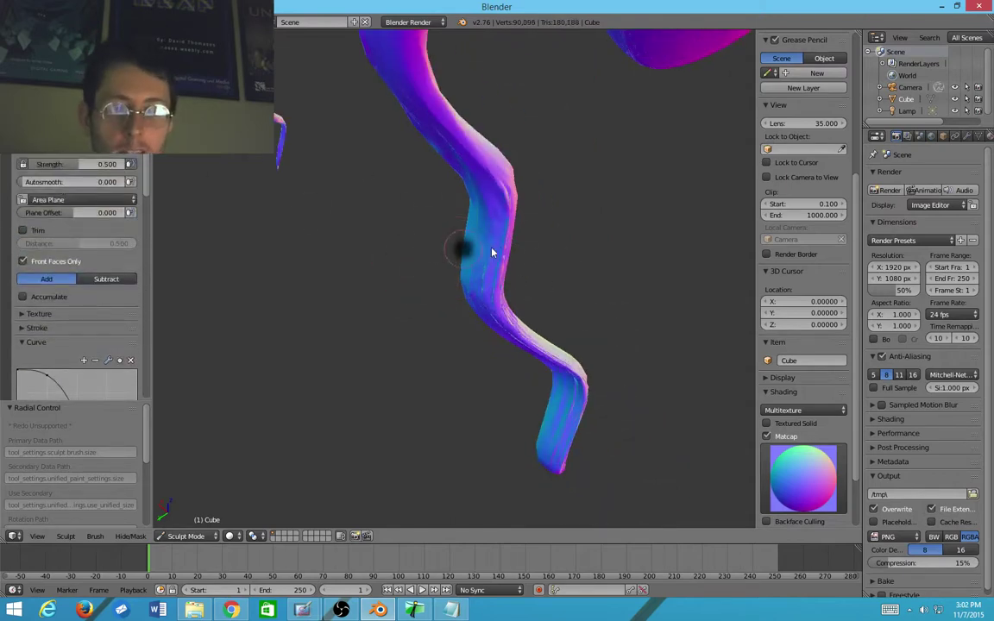
middle_click_drag(510, 298, 432, 316)
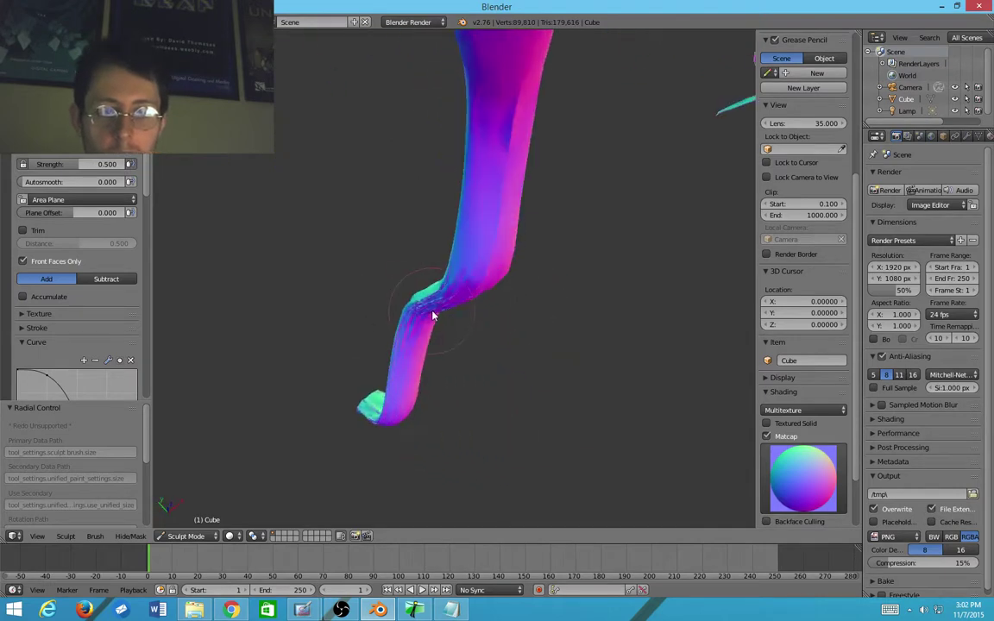
mouse_move(476, 272)
middle_mouse_down()
mouse_move(485, 229)
mouse_move(463, 276)
mouse_move(485, 265)
mouse_move(475, 326)
middle_mouse_up()
Step: Smooth the whisker's lower curves from several sides into a thin, rounded strand
left_click_drag(474, 326, 499, 215)
scroll(456, 265, "down", 2)
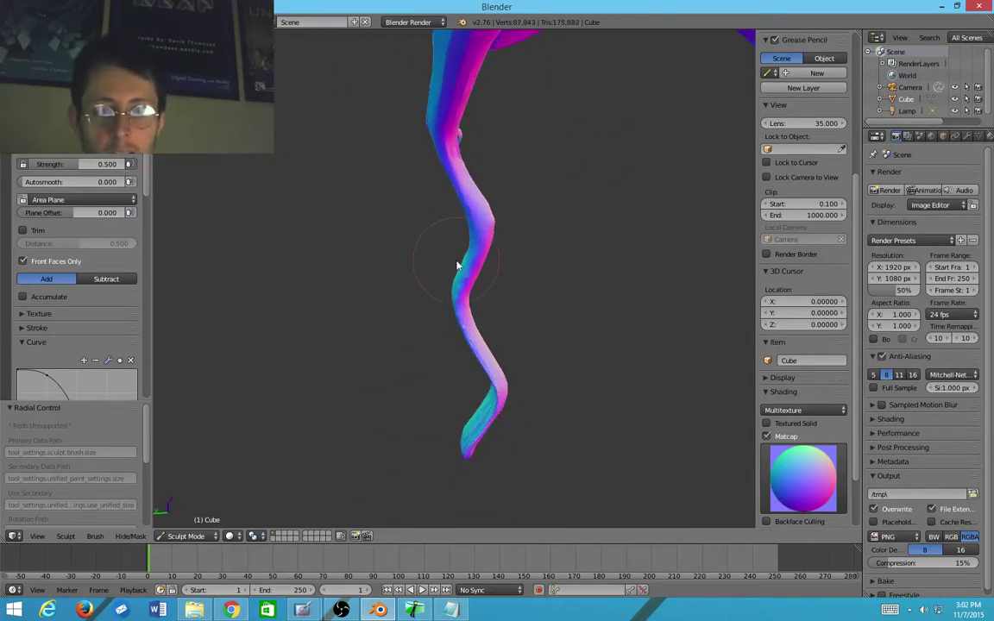
mouse_move(457, 189)
middle_mouse_down()
mouse_move(597, 213)
mouse_move(590, 200)
mouse_move(459, 150)
mouse_move(501, 139)
mouse_move(439, 233)
mouse_move(446, 149)
mouse_move(422, 244)
mouse_move(433, 199)
mouse_move(353, 213)
mouse_move(406, 300)
mouse_move(441, 281)
mouse_move(402, 191)
mouse_move(419, 229)
mouse_move(368, 248)
mouse_move(426, 211)
mouse_move(486, 210)
mouse_move(373, 239)
mouse_move(453, 224)
mouse_move(437, 244)
mouse_move(322, 222)
mouse_move(456, 229)
mouse_move(470, 159)
mouse_move(489, 255)
middle_mouse_up()
middle_click_drag(498, 306, 487, 327)
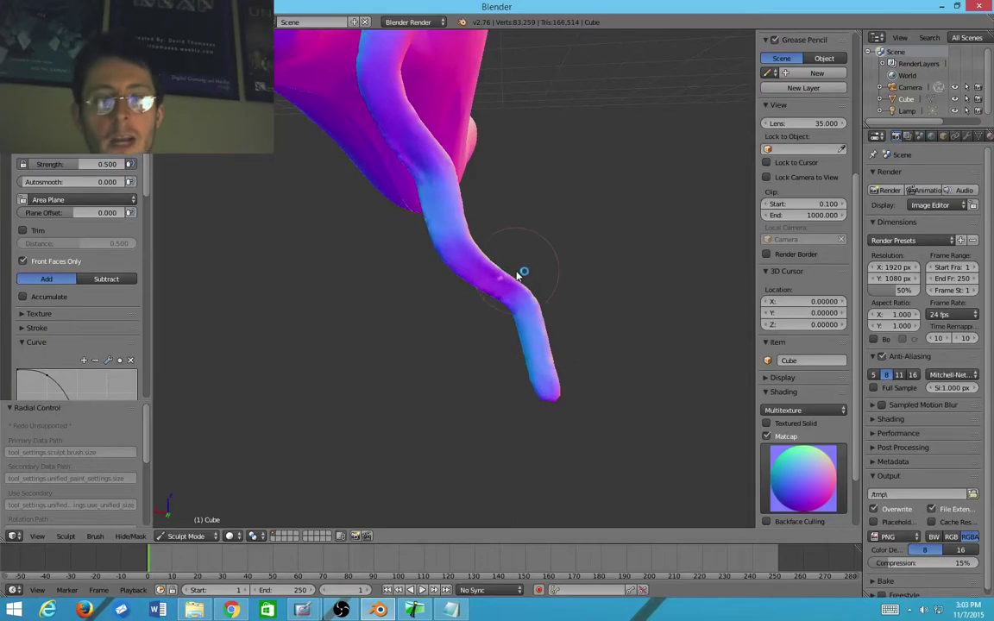
Step: Round out the whisker's tip and the bend above it into an even, tube-like shape
mouse_move(518, 275)
middle_mouse_down()
mouse_move(497, 326)
mouse_move(441, 302)
mouse_move(604, 197)
mouse_move(504, 264)
mouse_move(424, 337)
mouse_move(559, 334)
mouse_move(590, 317)
mouse_move(669, 313)
mouse_move(572, 338)
mouse_move(663, 243)
mouse_move(621, 360)
mouse_move(668, 368)
mouse_move(551, 394)
mouse_move(637, 408)
mouse_move(482, 235)
mouse_move(459, 249)
middle_mouse_up()
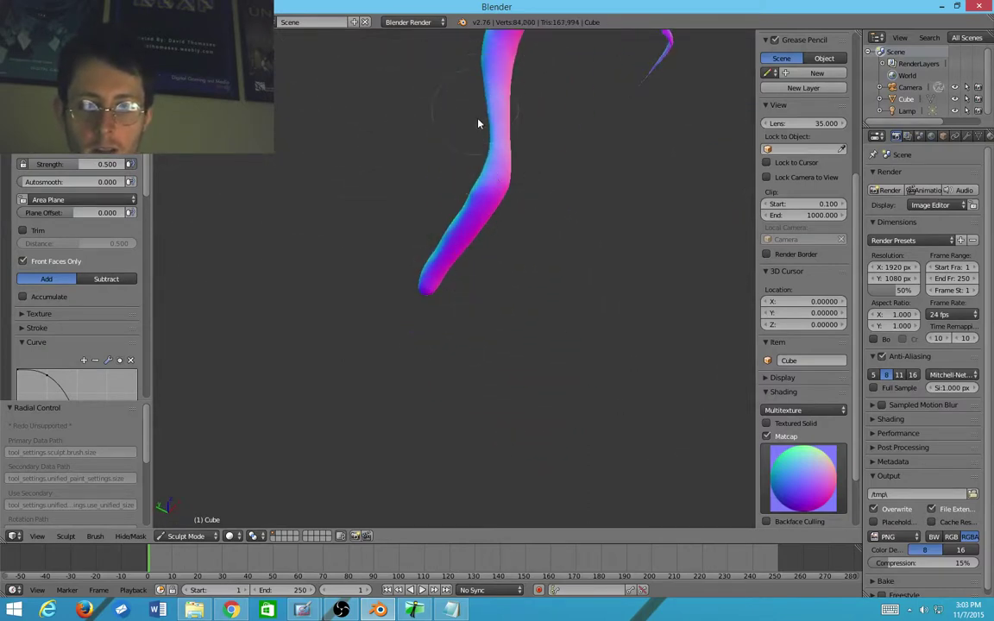
middle_click_drag(479, 122, 591, 204)
middle_click_drag(461, 190, 497, 159)
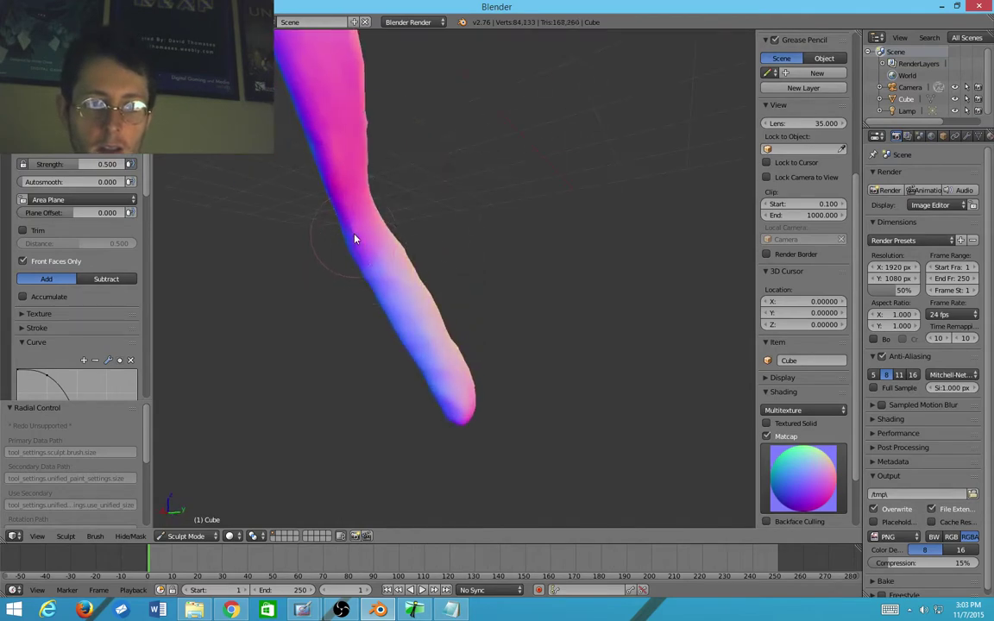
mouse_move(357, 265)
middle_mouse_down()
mouse_move(342, 213)
mouse_move(187, 273)
mouse_move(624, 233)
mouse_move(536, 175)
mouse_move(517, 106)
mouse_move(568, 273)
mouse_move(727, 151)
mouse_move(728, 170)
mouse_move(550, 422)
mouse_move(551, 296)
middle_mouse_up()
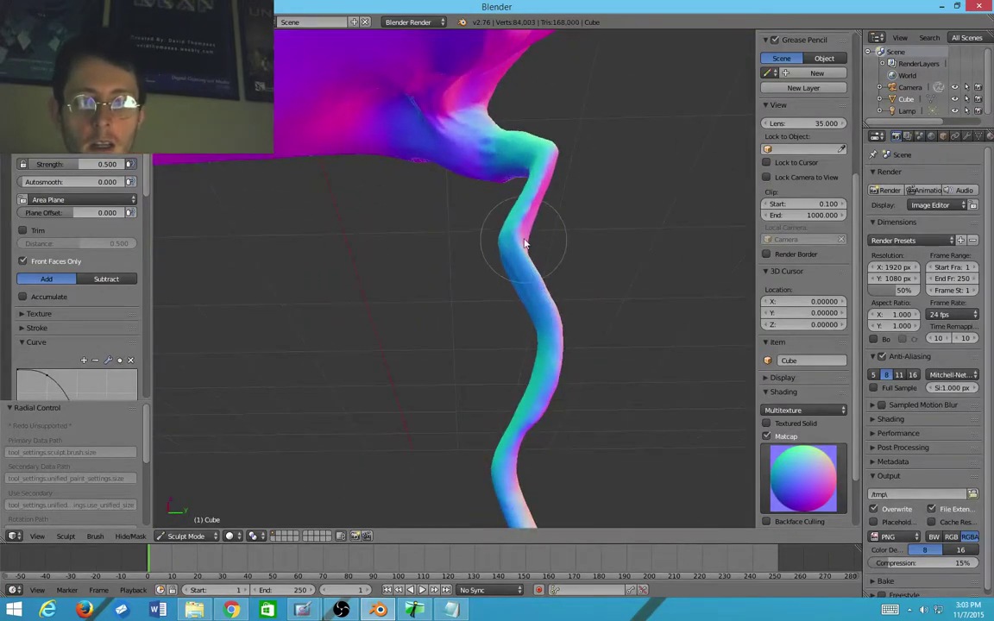
Step: Switch from the Crease brush to the Clay Strips brush for further work on the head
mouse_move(451, 216)
middle_mouse_down()
mouse_move(452, 314)
mouse_move(444, 268)
mouse_move(464, 351)
mouse_move(354, 355)
mouse_move(390, 283)
mouse_move(435, 255)
mouse_move(399, 252)
mouse_move(451, 257)
mouse_move(601, 324)
mouse_move(371, 243)
mouse_move(411, 322)
mouse_move(399, 328)
middle_mouse_up()
key("shift+c")
scroll(395, 322, "down", 3)
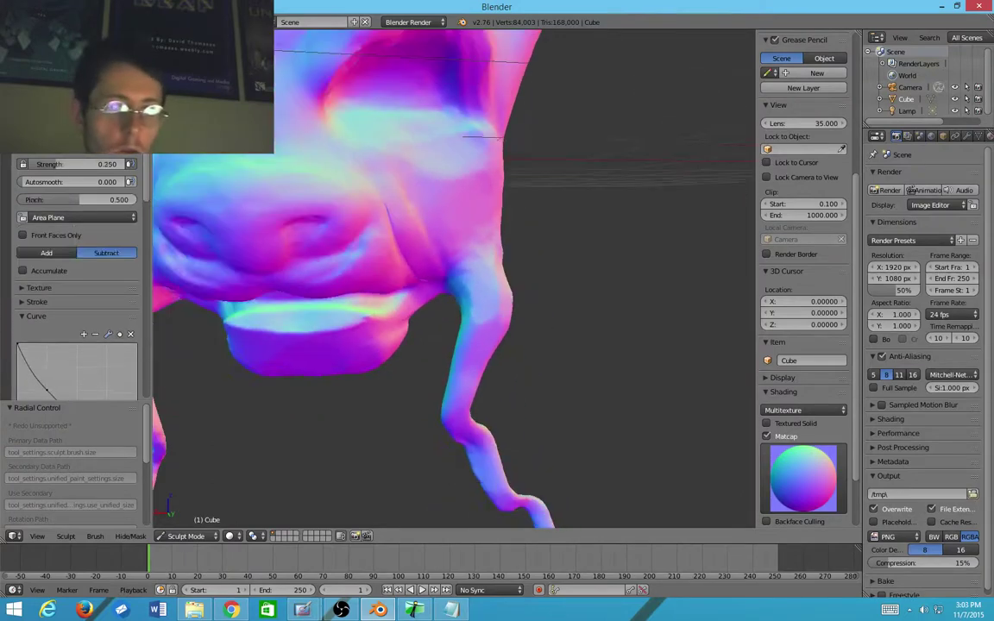
left_click(74, 108)
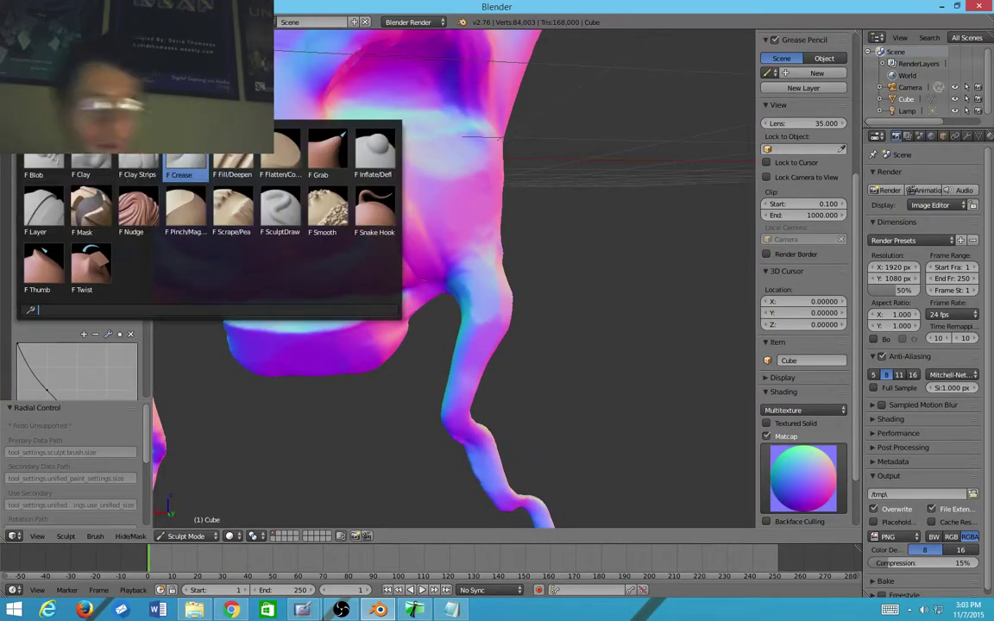
left_click(143, 160)
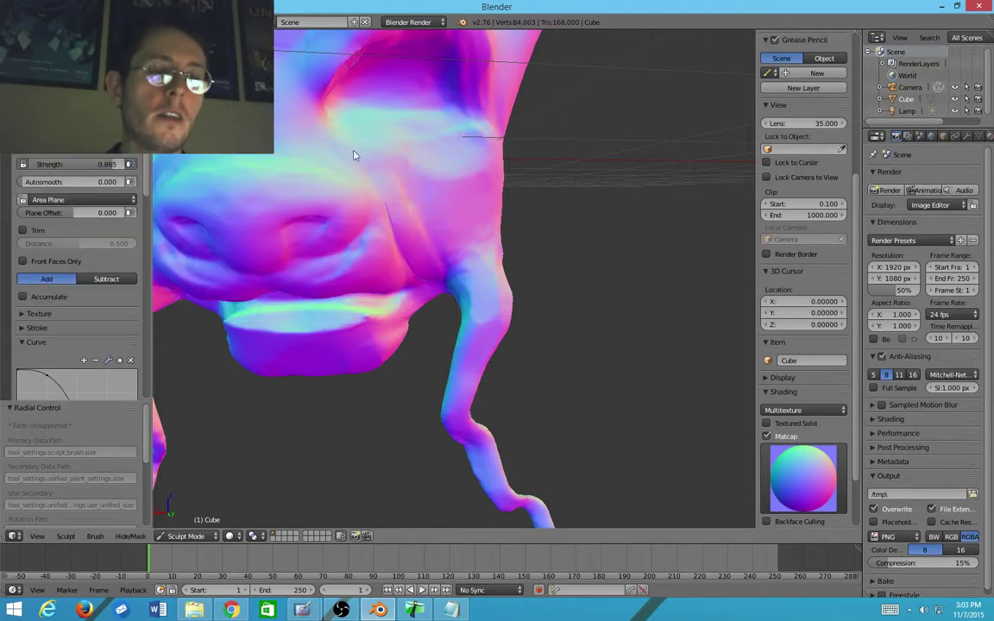
scroll(357, 153, "down", 4)
mouse_move(357, 153)
middle_mouse_down()
mouse_move(365, 220)
mouse_move(405, 221)
mouse_move(273, 325)
mouse_move(350, 277)
mouse_move(422, 190)
mouse_move(486, 146)
mouse_move(584, 170)
mouse_move(471, 164)
middle_mouse_up()
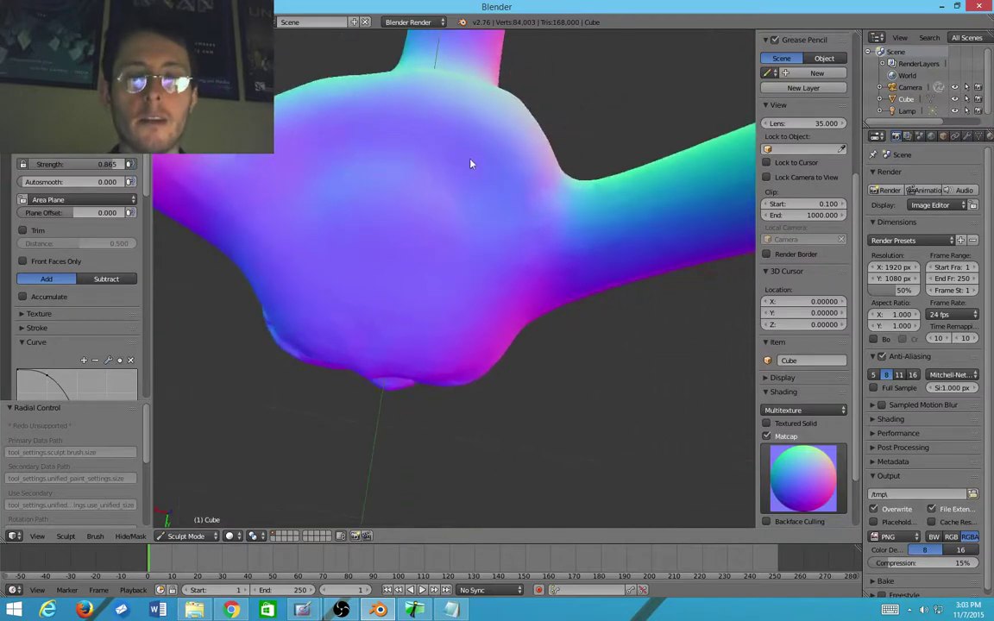
Step: Set the Clay Strips brush strength to 0.960 and build up curved, mirrored ridges across the creature's forehead
key("shift+f")
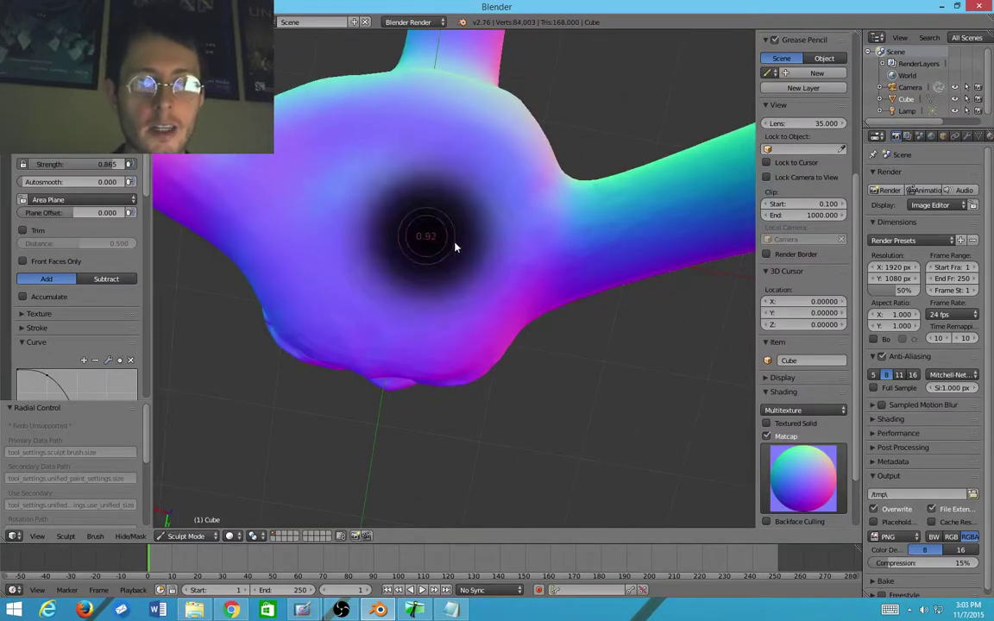
left_click(451, 248)
mouse_move(450, 248)
middle_mouse_down()
mouse_move(486, 179)
mouse_move(455, 160)
middle_mouse_up()
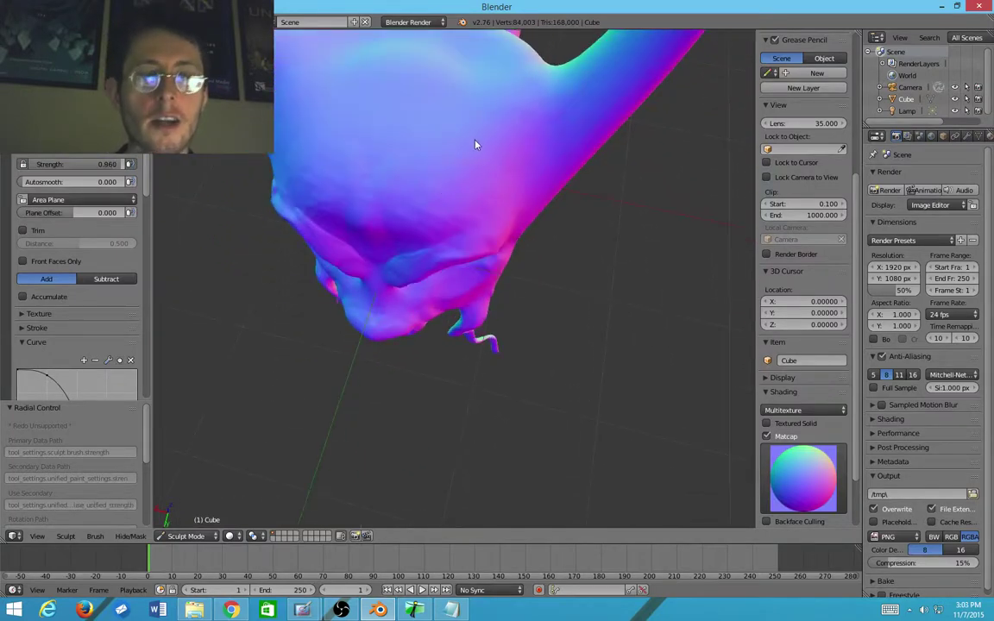
left_click_drag(475, 145, 417, 181)
mouse_move(469, 122)
left_mouse_down()
mouse_move(435, 151)
mouse_move(365, 170)
left_mouse_up()
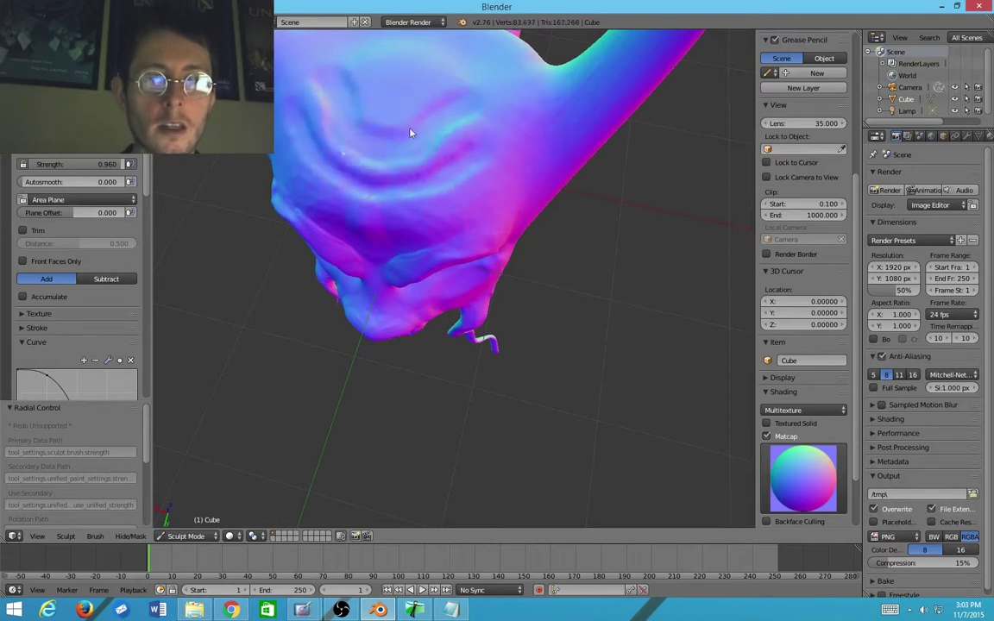
left_click_drag(474, 95, 397, 125)
Step: Continue the stack of ridges up the forehead as V-shaped folds pointing down towards the brow
mouse_move(397, 126)
middle_mouse_down()
mouse_move(414, 115)
mouse_move(423, 210)
middle_mouse_up()
scroll(469, 316, "up", 2)
mouse_move(491, 295)
left_mouse_down()
mouse_move(388, 279)
mouse_move(402, 343)
left_mouse_up()
left_click_drag(486, 257, 409, 315)
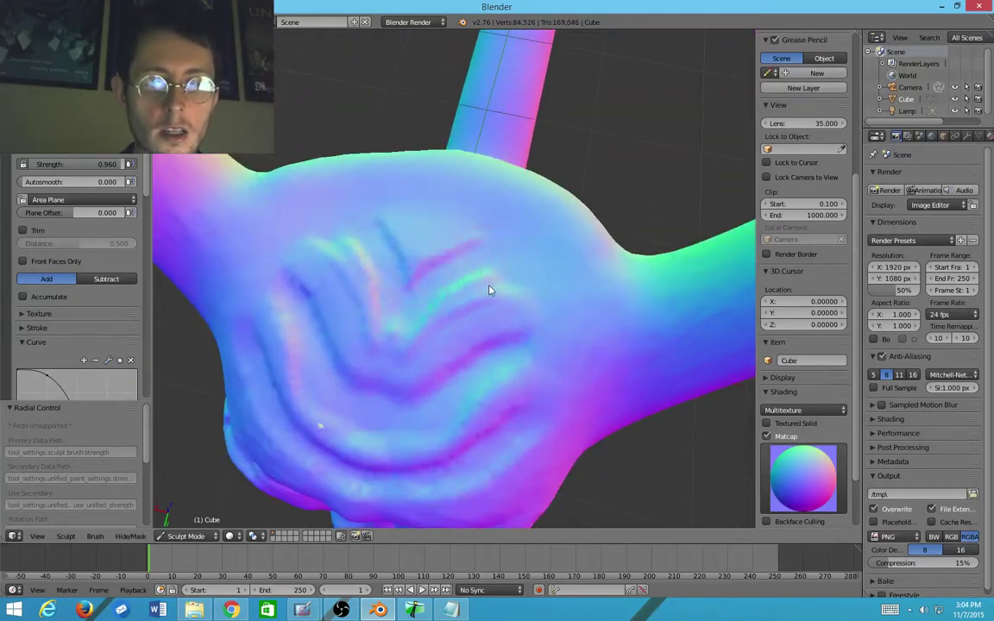
mouse_move(488, 290)
left_mouse_down()
mouse_move(413, 355)
mouse_move(459, 329)
mouse_move(412, 359)
left_mouse_up()
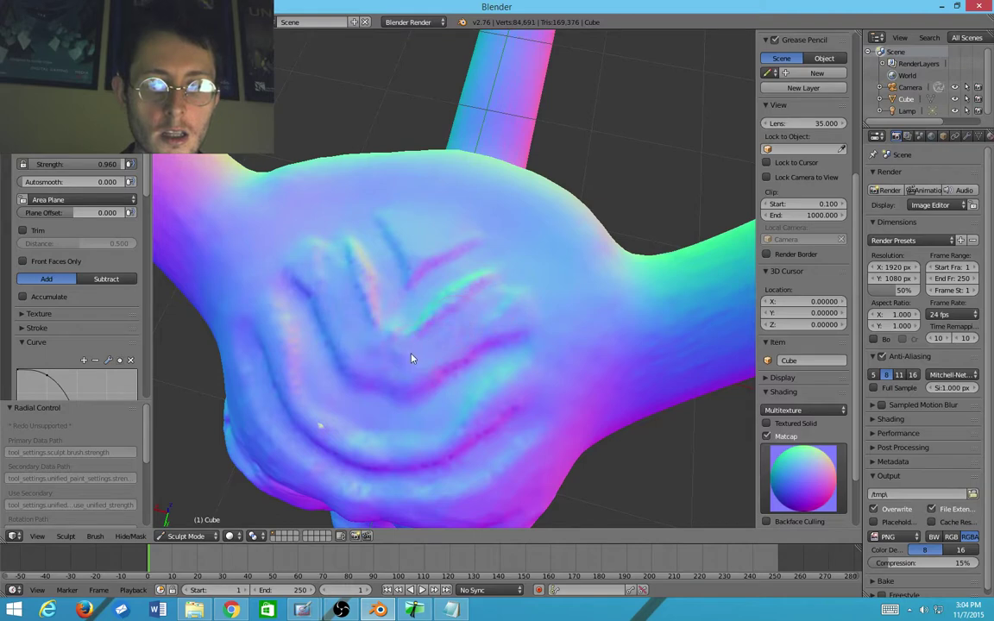
mouse_move(509, 266)
left_mouse_down()
mouse_move(415, 333)
mouse_move(478, 273)
left_mouse_up()
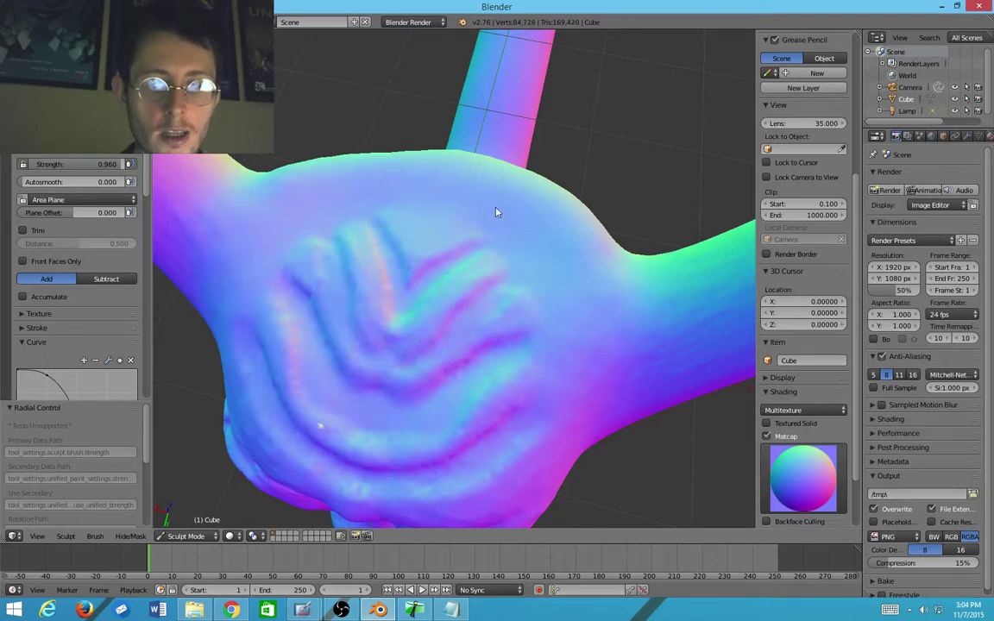
Step: Add another small V-shaped fold near the top of the forehead, replacing the overlapping stroke
left_click_drag(497, 222, 422, 298)
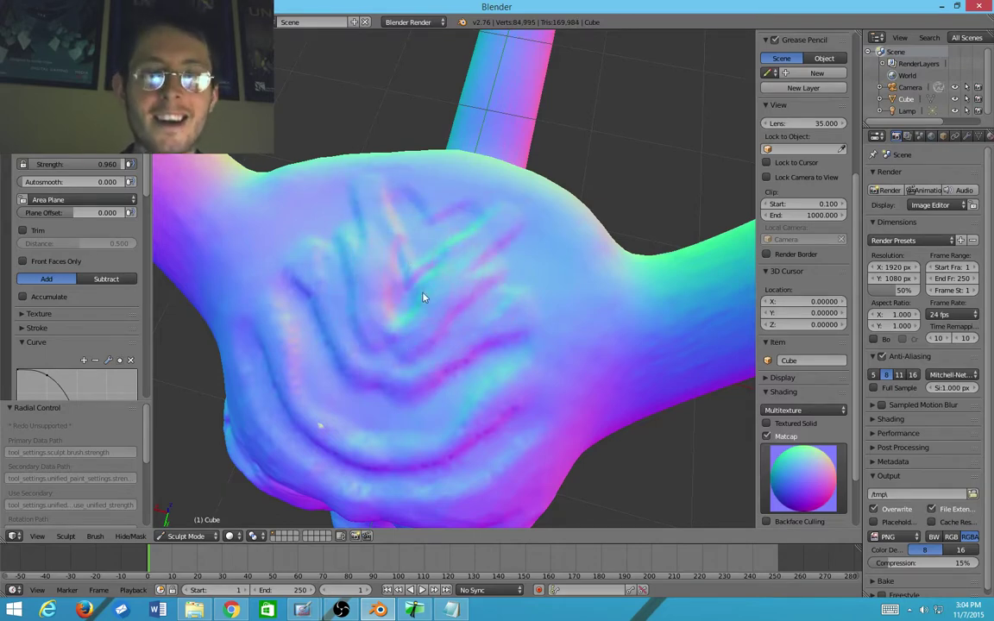
key("ctrl+z")
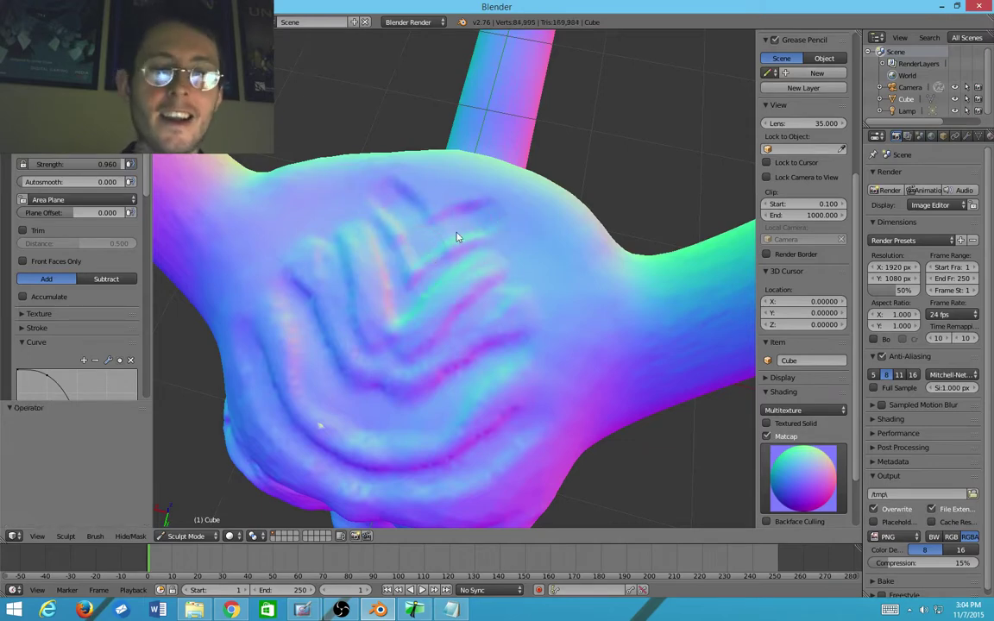
left_click_drag(485, 229, 420, 268)
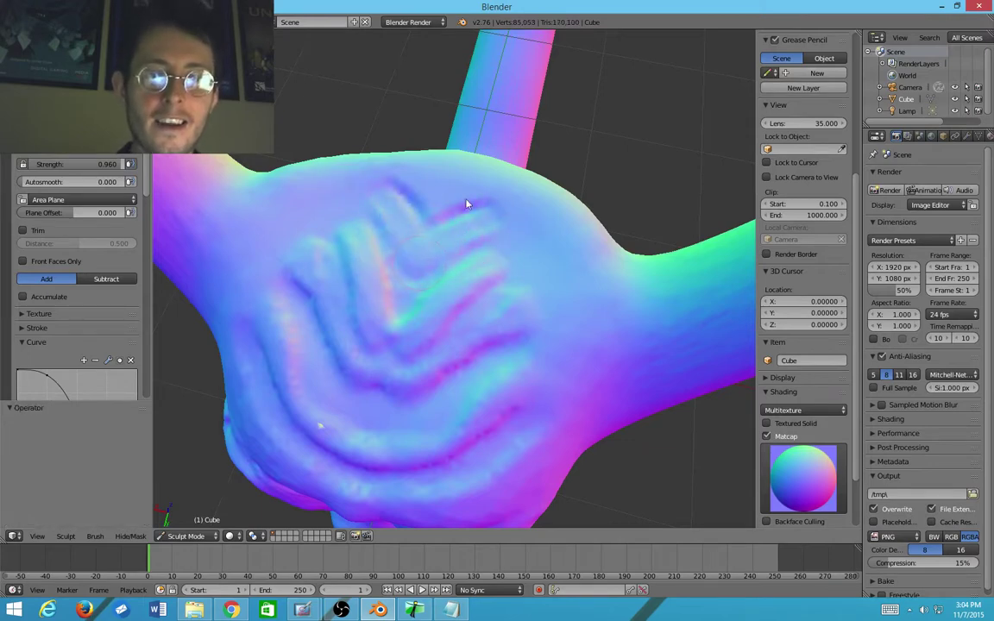
Step: Examine the ridged forehead from the front and from above, near and far
scroll(436, 215, "down", 6)
scroll(435, 217, "up", 6)
middle_click_drag(475, 226, 508, 175)
scroll(533, 202, "down", 4)
scroll(408, 177, "up", 8)
scroll(408, 178, "down", 4)
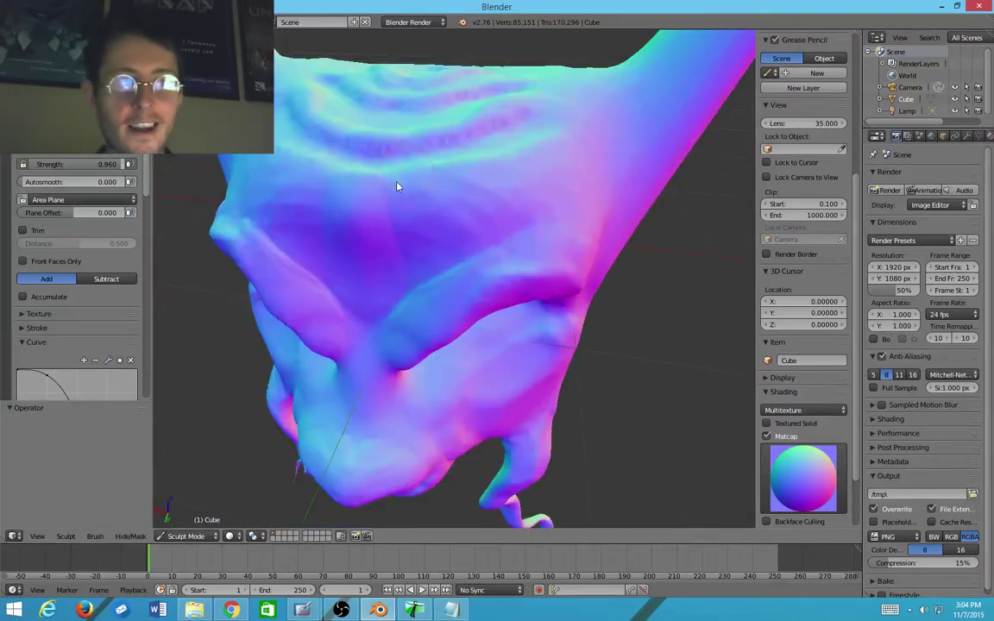
mouse_move(398, 187)
middle_mouse_down()
mouse_move(417, 223)
mouse_move(442, 230)
mouse_move(530, 428)
mouse_move(532, 400)
mouse_move(572, 408)
mouse_move(441, 418)
middle_mouse_up()
scroll(418, 226, "down", 2)
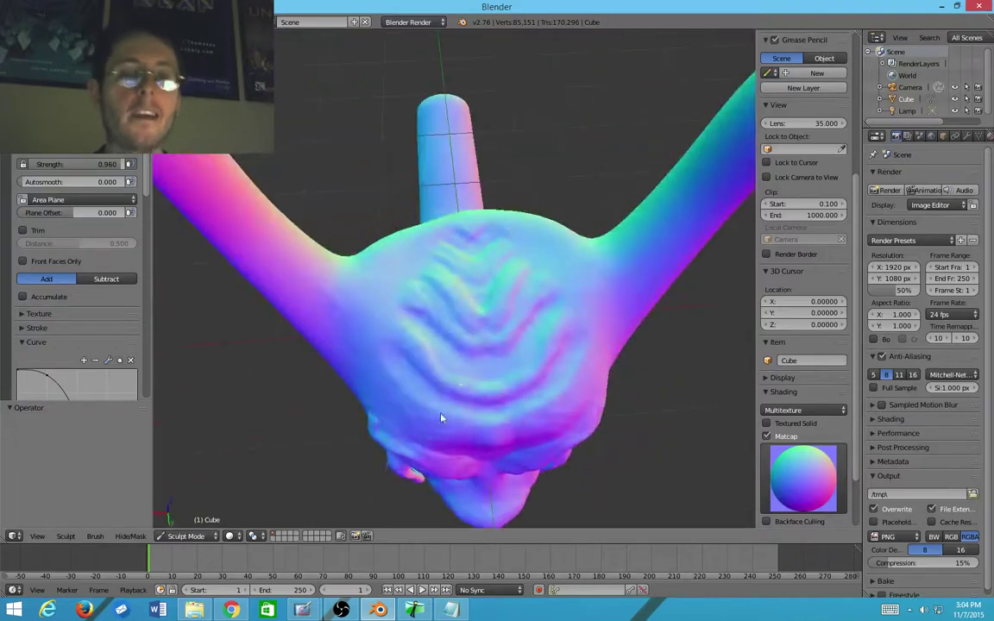
Step: Try to puff up the forehead ridges with a resized Inflate brush
left_click(76, 103)
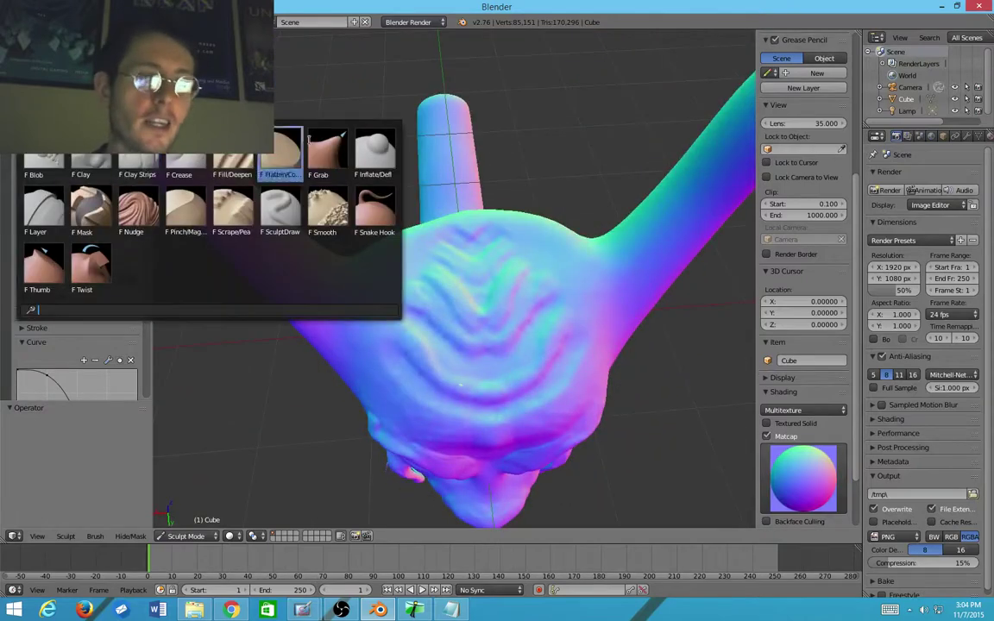
left_click(370, 165)
key("f")
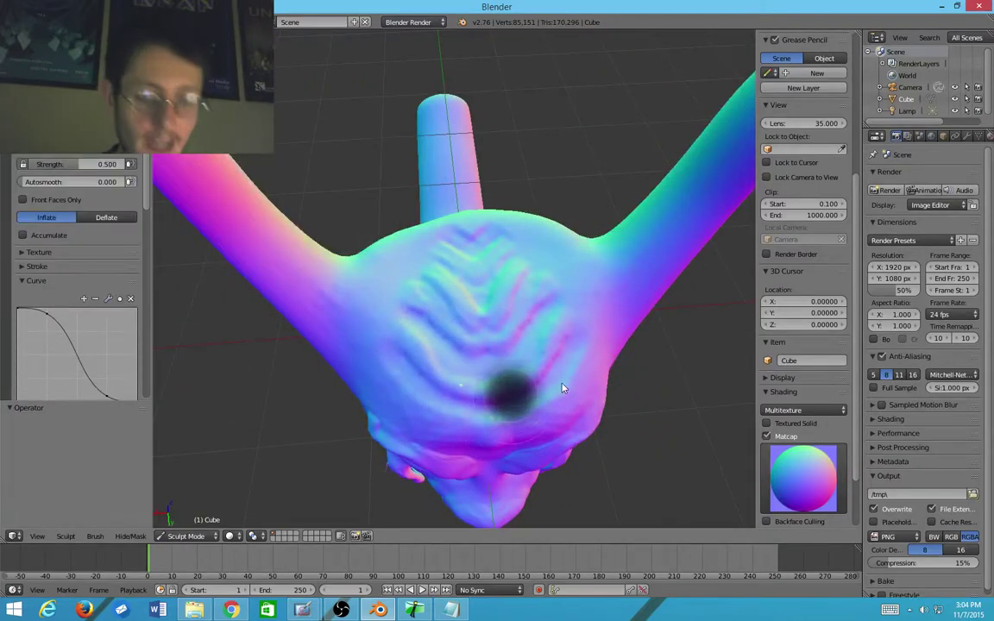
left_click(560, 361)
mouse_move(543, 377)
middle_mouse_down()
mouse_move(498, 328)
mouse_move(442, 325)
middle_mouse_up()
left_click(459, 285)
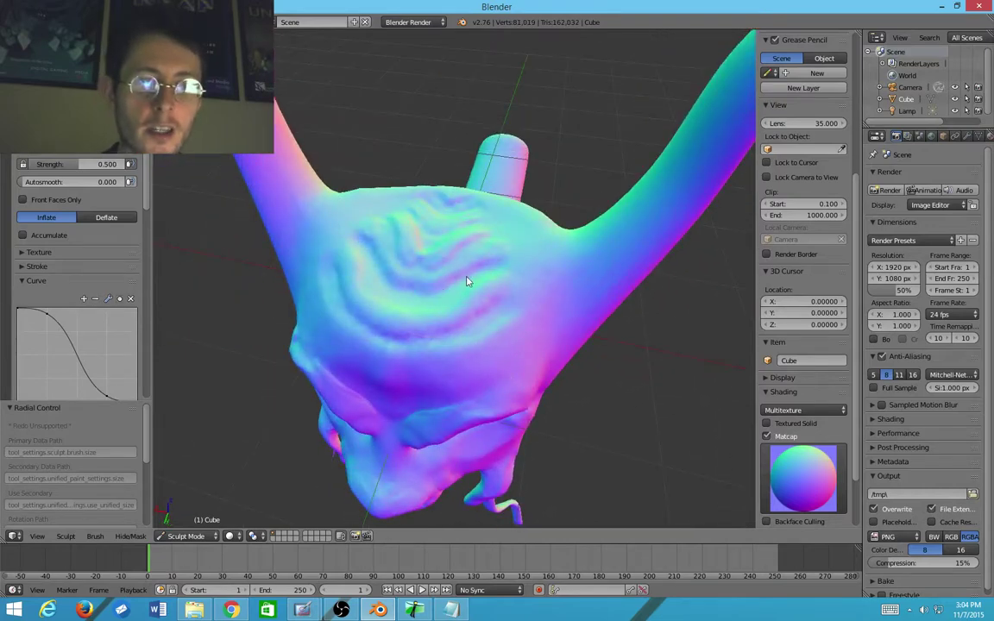
Step: Try another Inflate brush size along the middle and lower forehead ridges
scroll(470, 280, "up", 4)
scroll(470, 280, "down", 2)
key("f")
left_click(512, 265)
mouse_move(512, 265)
left_mouse_down()
mouse_move(403, 313)
mouse_move(493, 276)
left_mouse_up()
left_click_drag(391, 313, 317, 262)
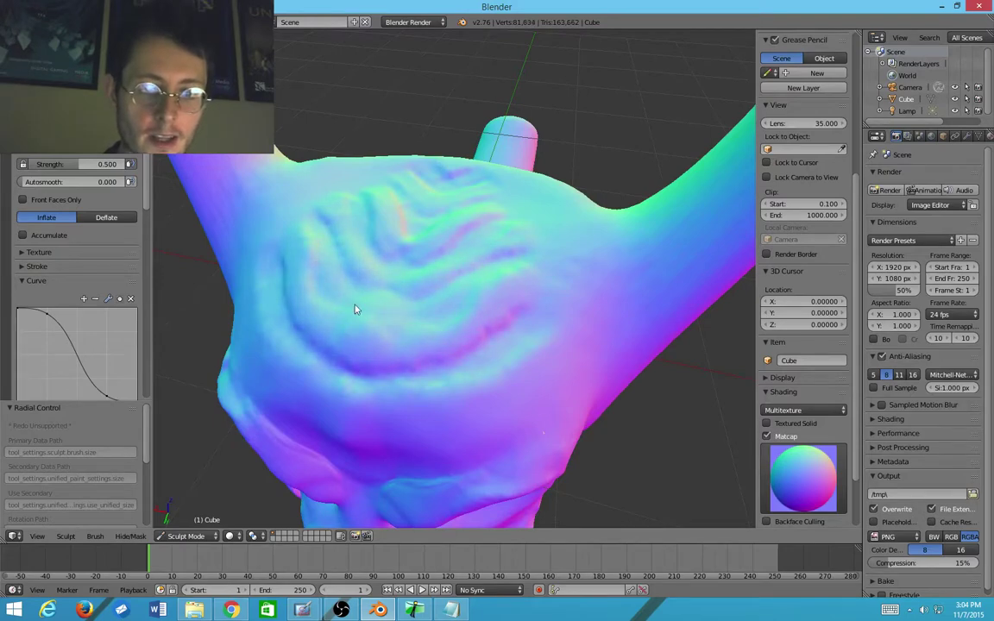
mouse_move(559, 348)
left_mouse_down()
mouse_move(389, 395)
mouse_move(511, 358)
left_mouse_up()
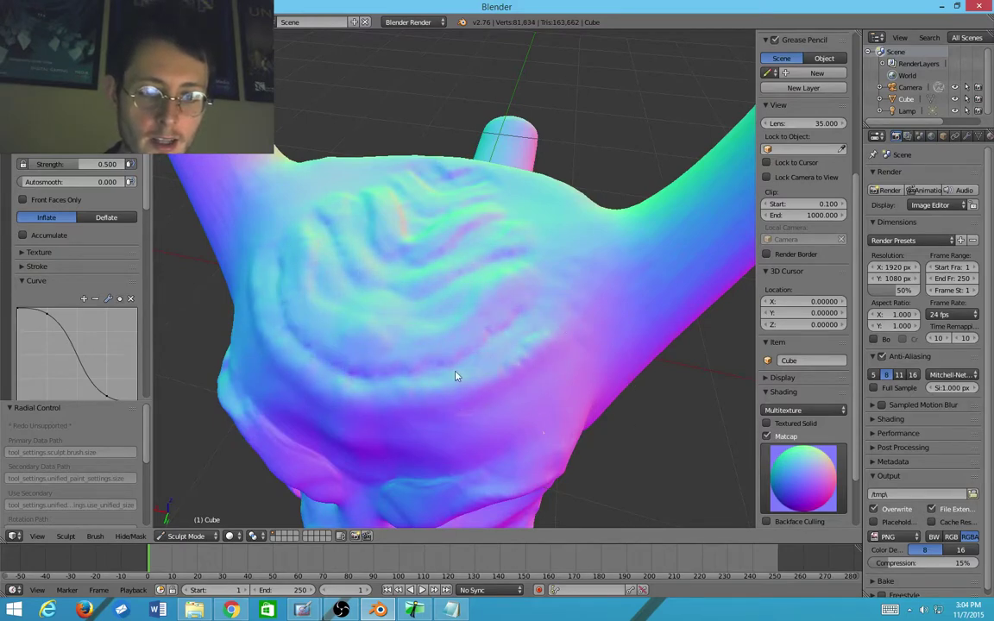
Step: Undo the inflate strokes on the forehead ridges
mouse_move(457, 377)
middle_mouse_down()
mouse_move(369, 333)
mouse_move(574, 346)
mouse_move(522, 372)
middle_mouse_up()
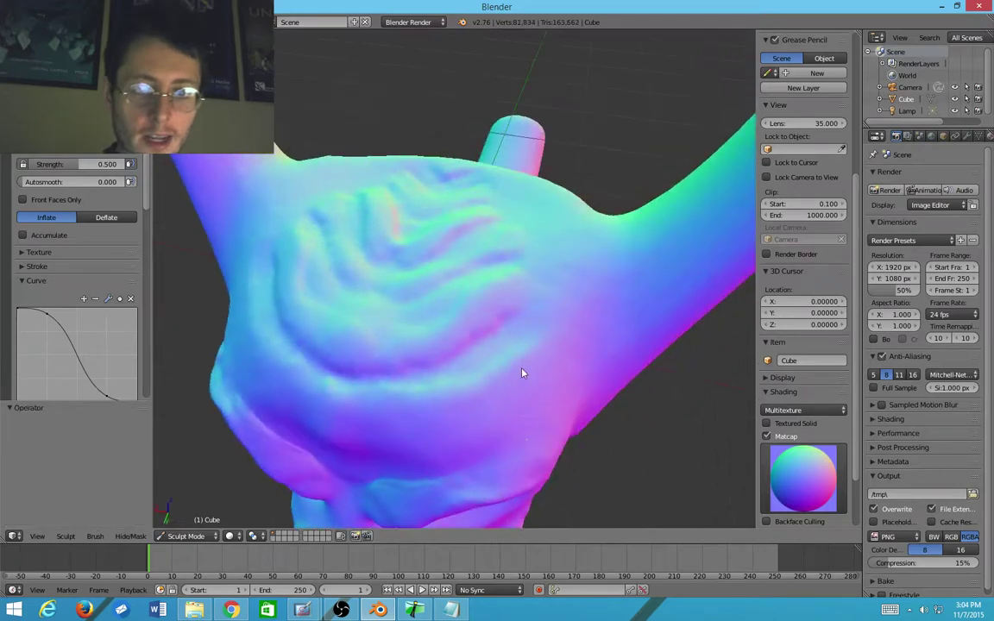
left_click_drag(522, 373, 429, 328)
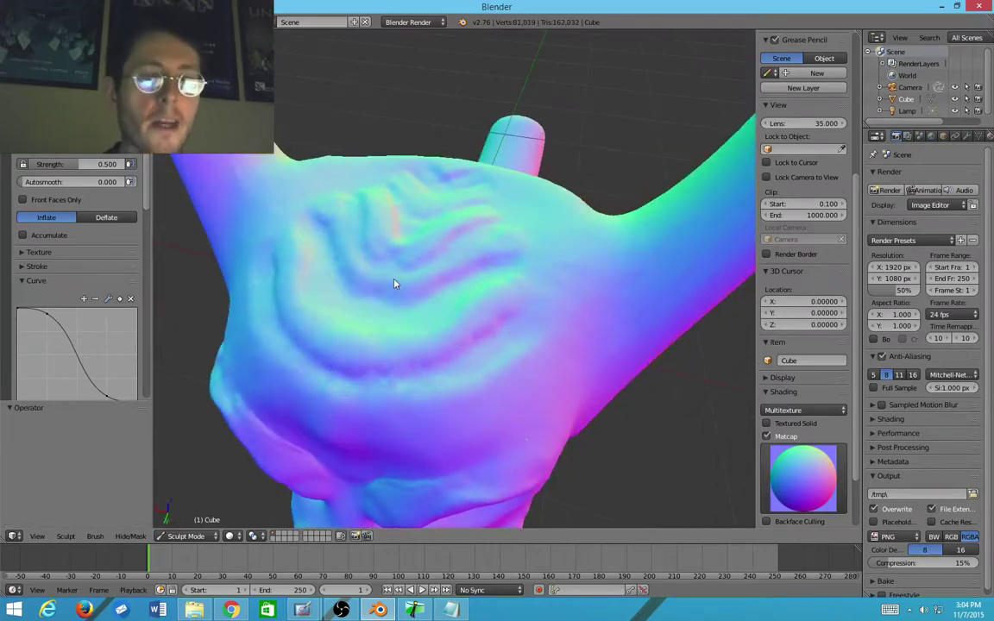
left_click_drag(394, 283, 409, 243)
Step: Switch to the Pinch/Magnify brush, lower its strength to 0.598 and pinch the lowest forehead folds
left_click(76, 91)
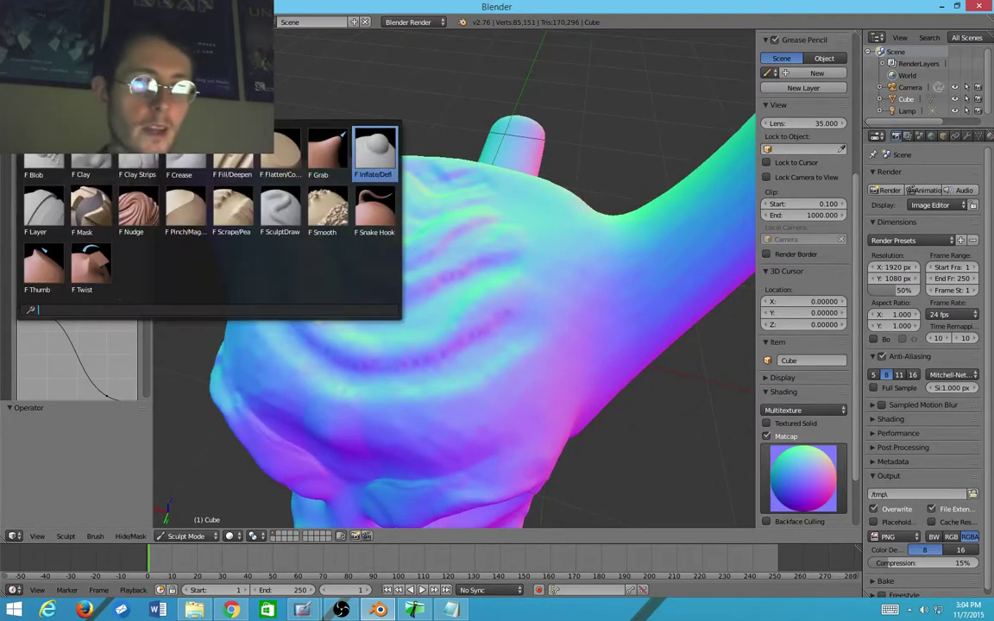
left_click(184, 212)
mouse_move(509, 333)
left_mouse_down()
mouse_move(329, 373)
mouse_move(502, 334)
left_mouse_up()
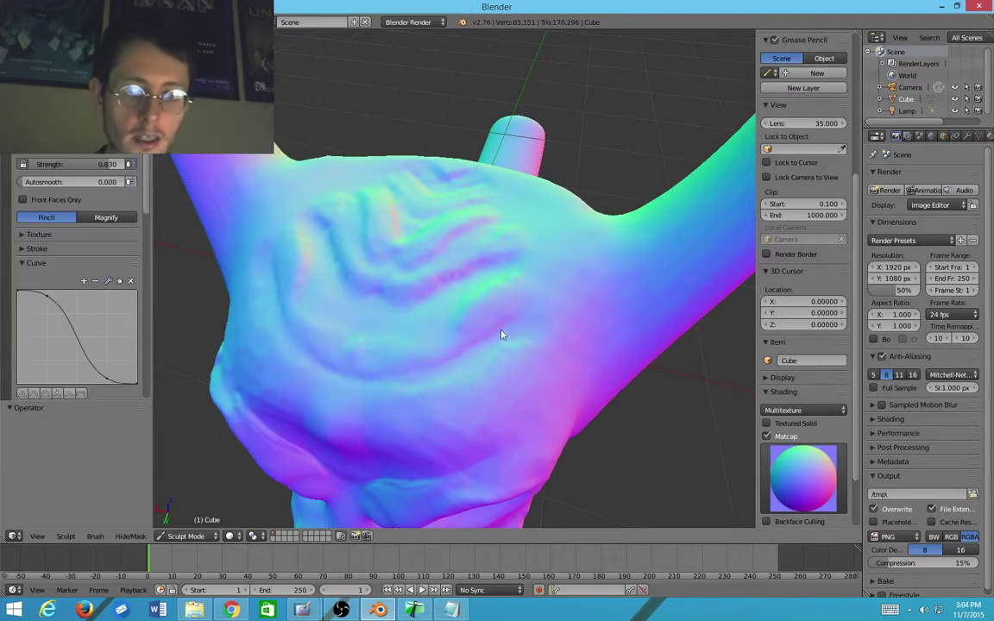
key("shift+f")
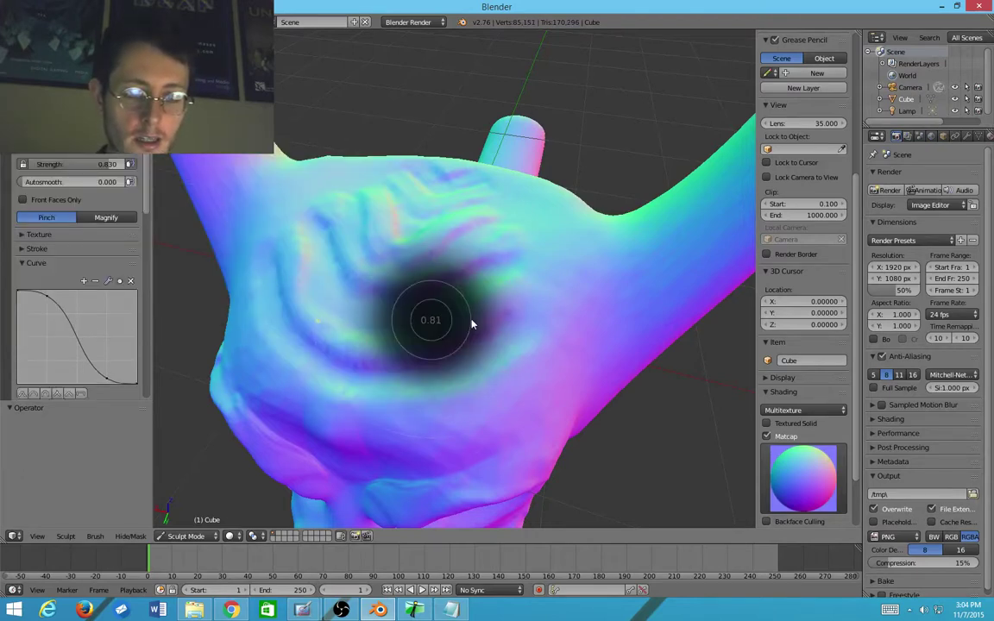
left_click(493, 320)
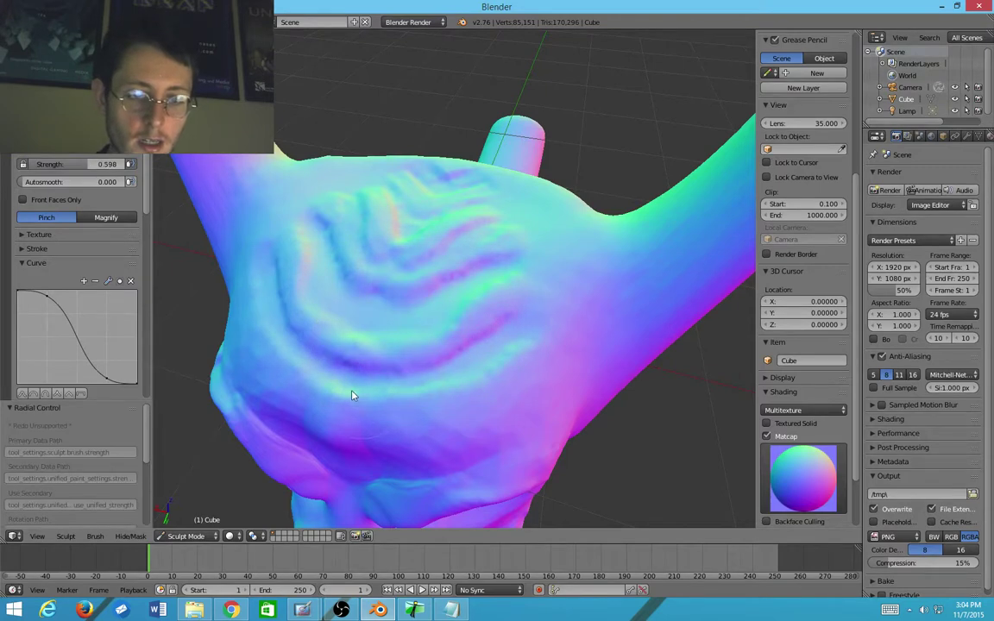
mouse_move(481, 338)
left_mouse_down()
mouse_move(359, 374)
mouse_move(507, 301)
left_mouse_up()
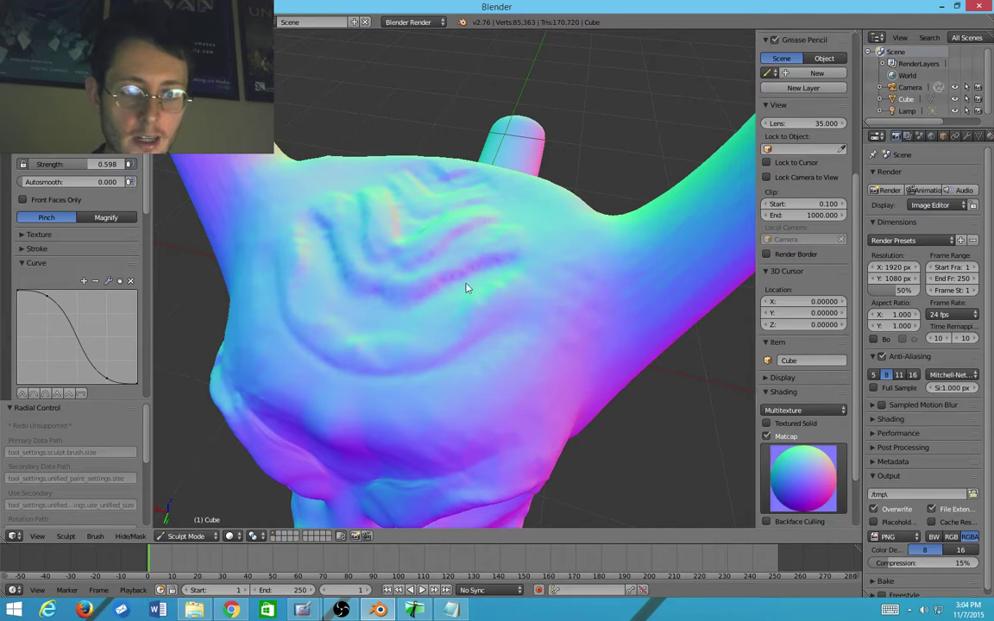
Step: Set the dynamic topology detail refine method to Subdivide Edges
scroll(412, 308, "up", 3)
scroll(8, 284, "down", 2)
scroll(85, 283, "up", 10)
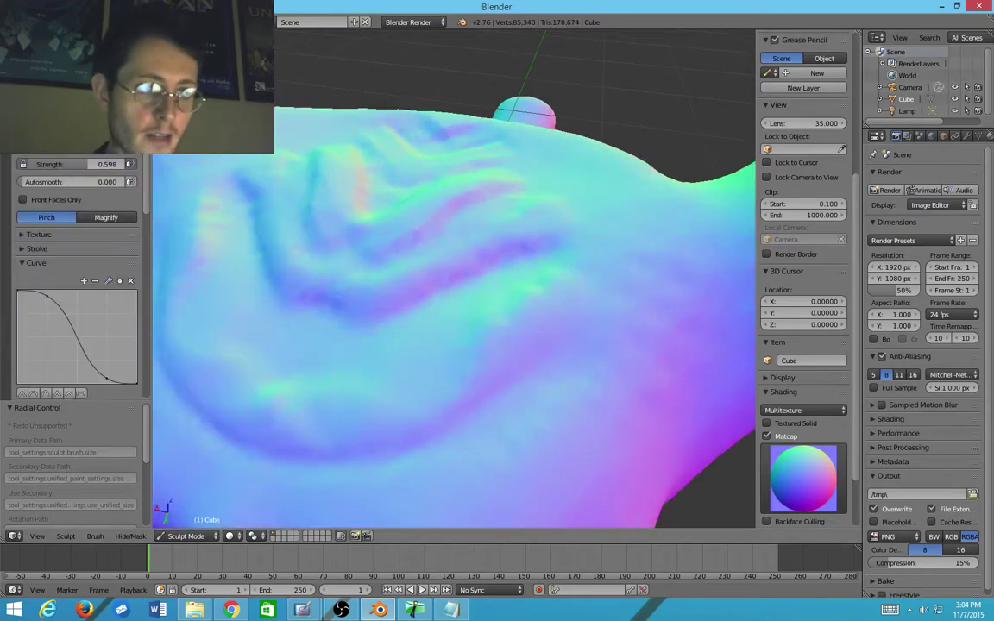
scroll(60, 283, "down", 5)
left_click(65, 220)
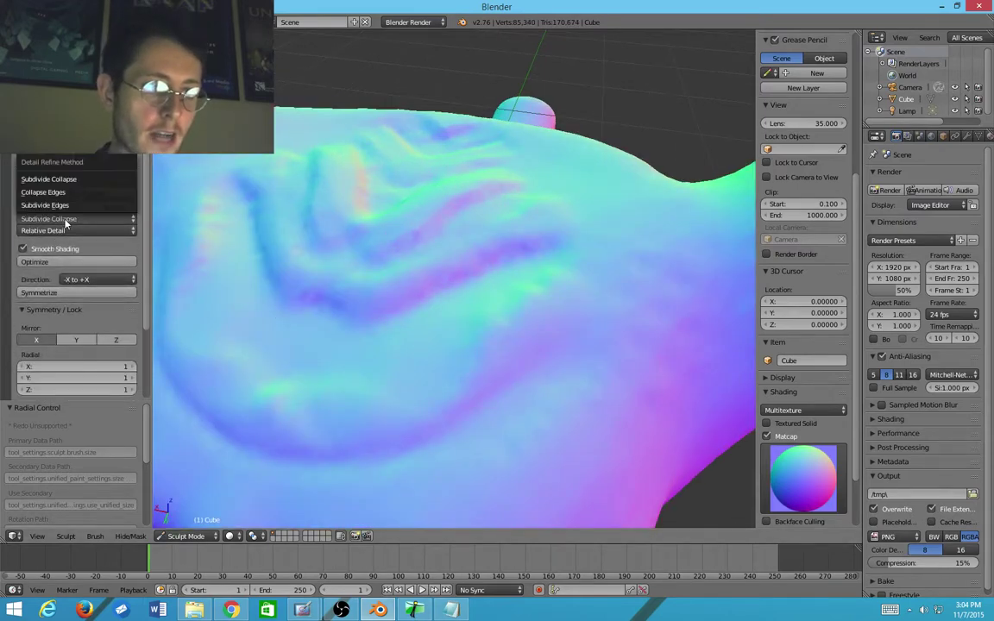
left_click(67, 204)
Step: Resize the Pinch brush and sharpen the creases of the middle and upper V-shaped forehead folds
middle_click_drag(164, 208, 508, 311)
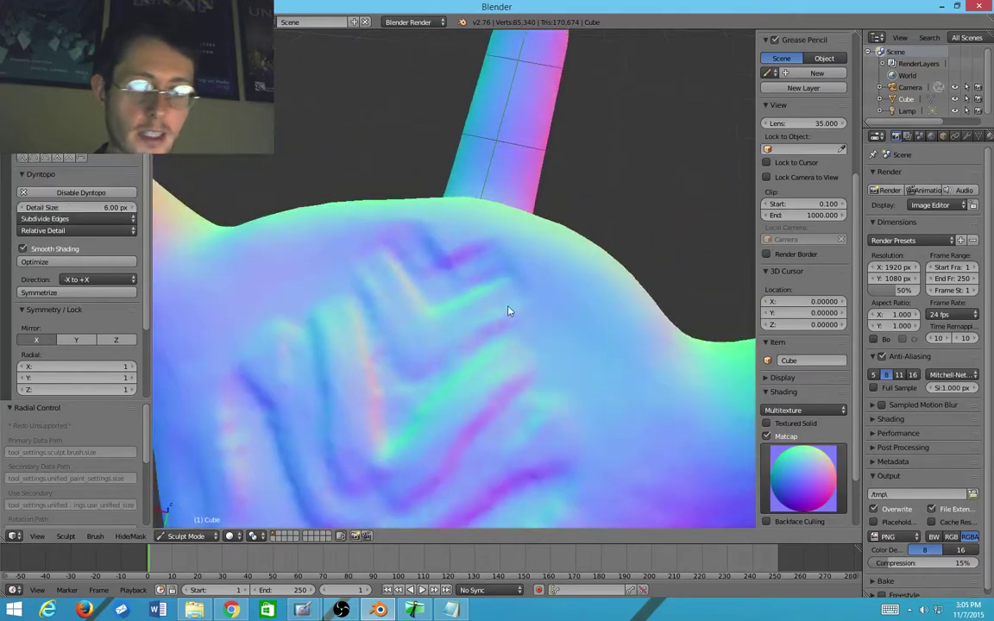
middle_click_drag(550, 468, 555, 367)
key("f")
left_click(544, 330)
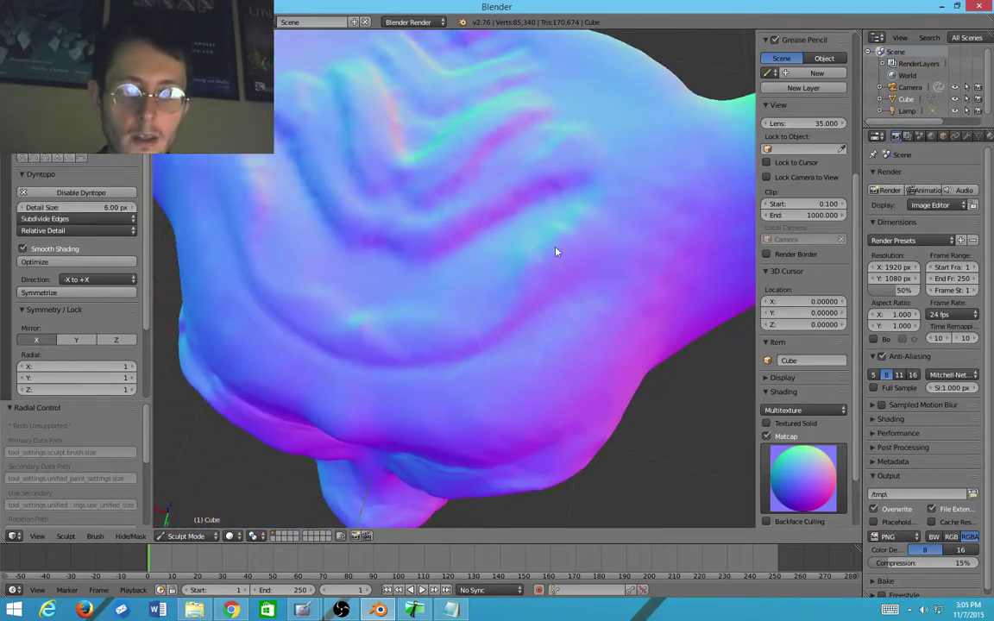
left_click_drag(539, 228, 397, 288)
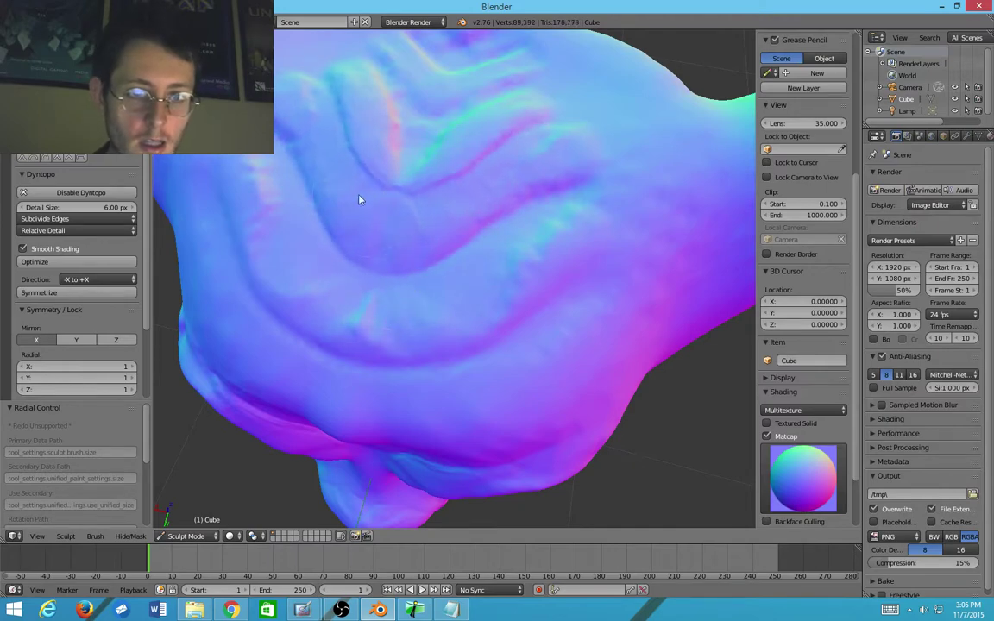
middle_click_drag(360, 199, 528, 178)
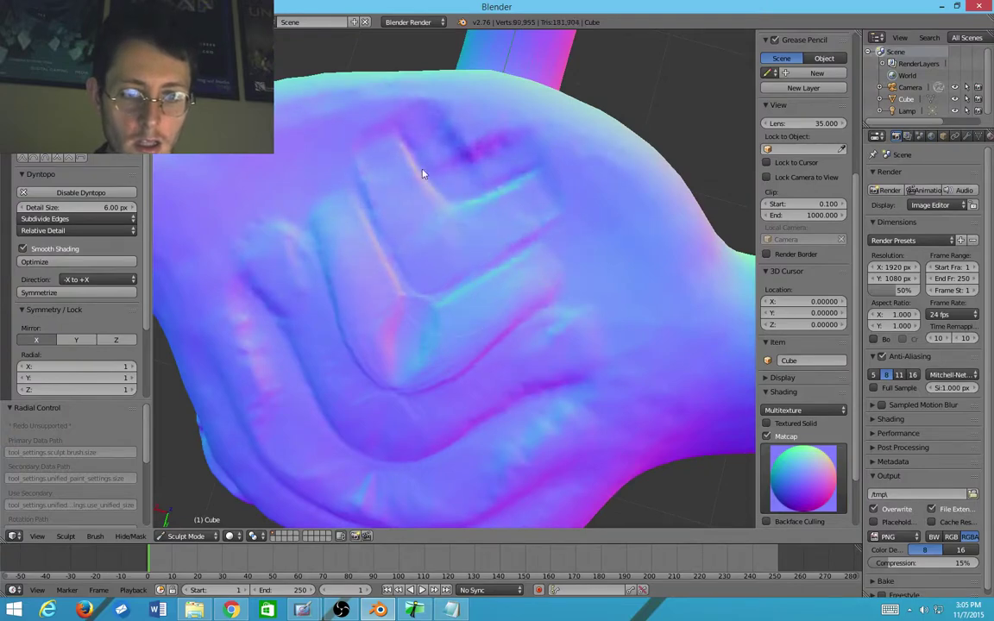
left_click_drag(422, 173, 569, 193)
Step: Try to swell the lower forehead folds against their creases with the Inflate brush at 0.500 strength
mouse_move(602, 307)
middle_mouse_down()
mouse_move(563, 326)
mouse_move(590, 284)
mouse_move(548, 335)
middle_mouse_up()
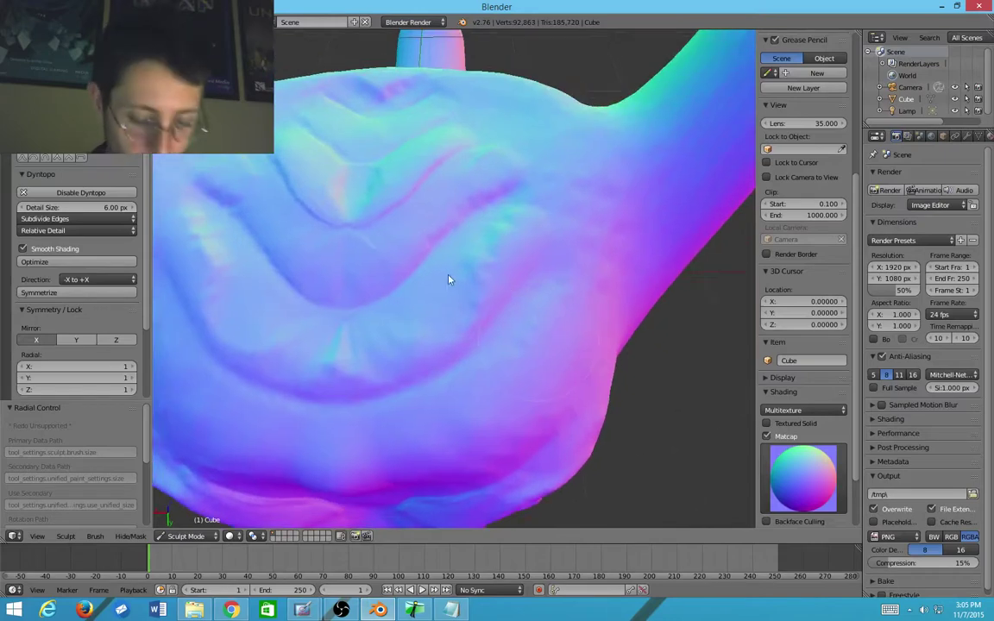
scroll(63, 218, "up", 5)
scroll(63, 218, "up", 3)
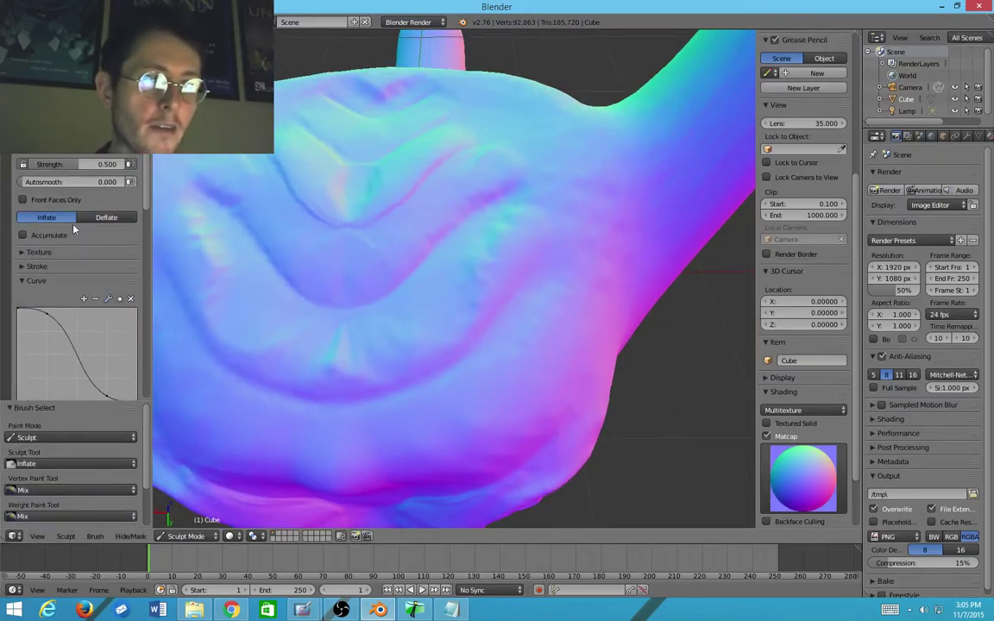
mouse_move(377, 316)
left_mouse_down()
mouse_move(443, 304)
mouse_move(509, 204)
left_mouse_up()
left_click_drag(384, 294, 389, 292)
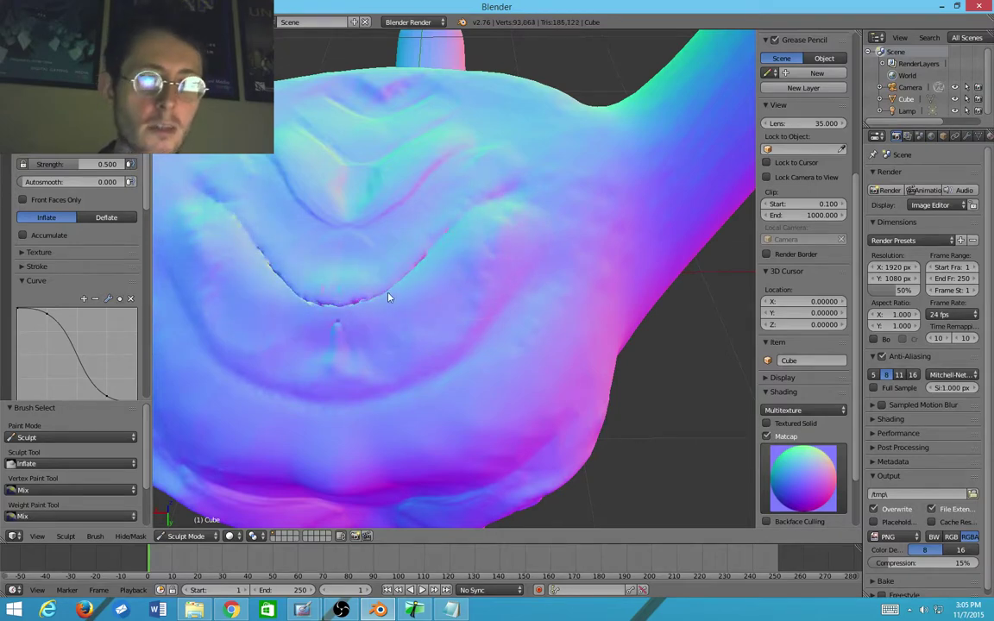
middle_click_drag(388, 292, 407, 289)
mouse_move(557, 277)
left_mouse_down()
mouse_move(477, 343)
mouse_move(521, 322)
mouse_move(535, 296)
mouse_move(507, 292)
mouse_move(382, 374)
mouse_move(556, 267)
left_mouse_up()
Step: Undo the latest inflate strokes on the lower forehead folds
key("ctrl+z")
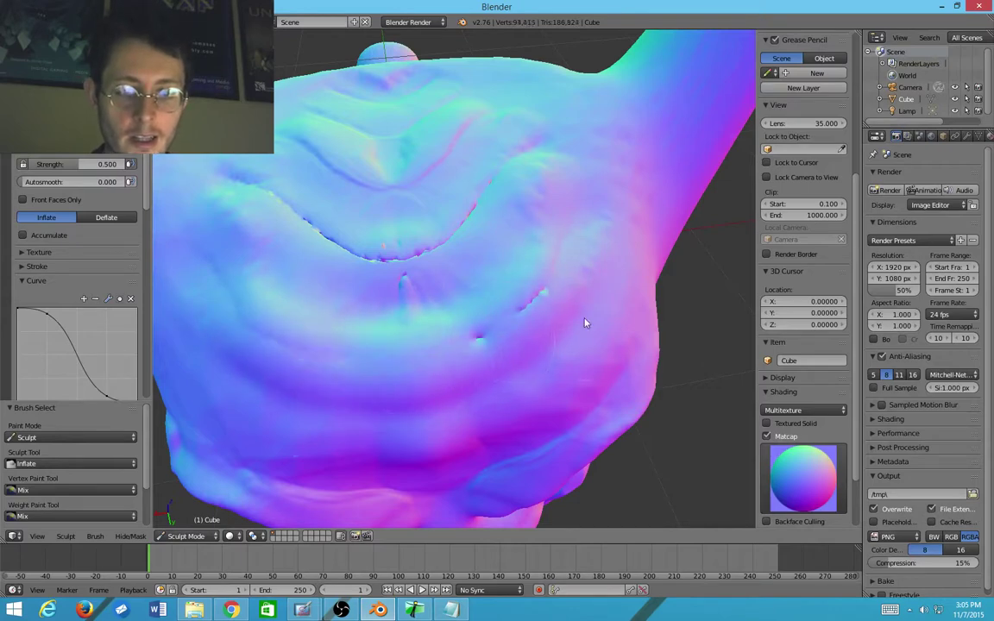
mouse_move(587, 302)
middle_mouse_down()
mouse_move(519, 288)
mouse_move(422, 244)
mouse_move(383, 267)
middle_mouse_up()
key("ctrl+z")
key("ctrl+z")
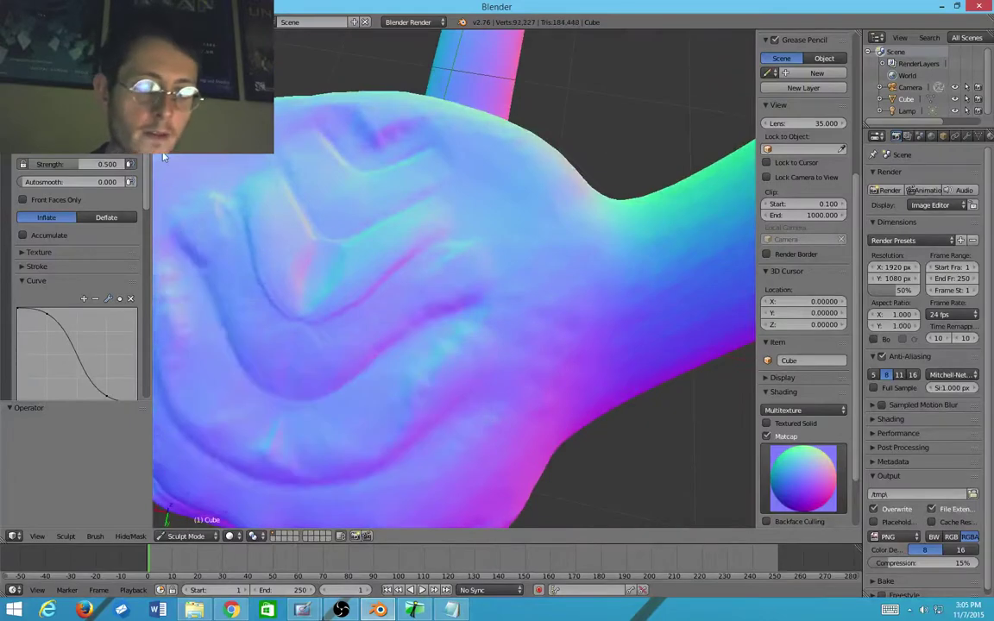
Step: Switch to the Crease brush for further work on the forehead folds
left_click(76, 87)
left_click(169, 147)
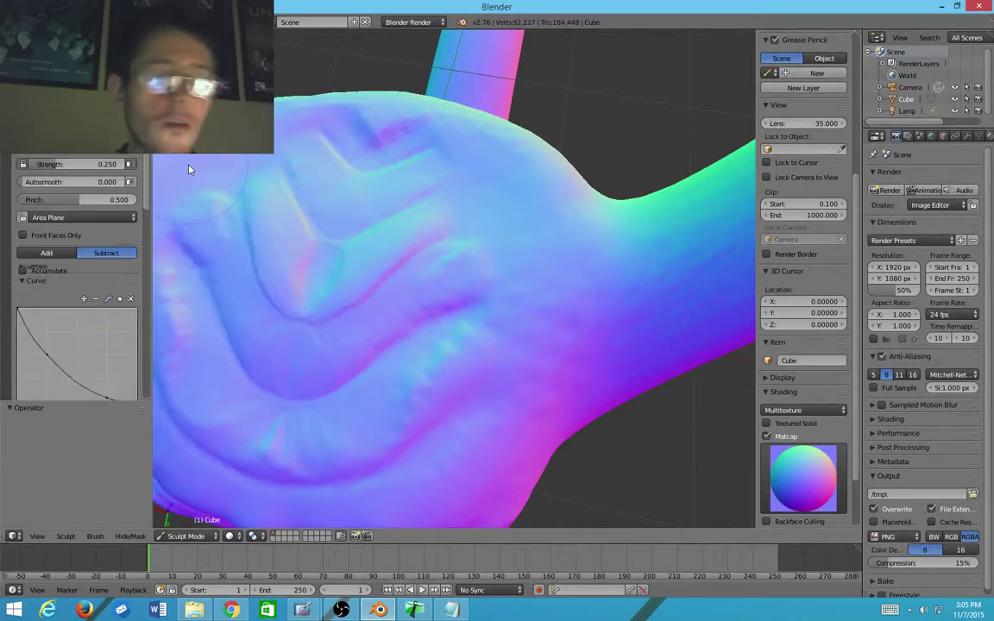
Step: Resize the Crease brush, set its strength to 0.717 and carve the second-lowest V-shaped forehead crease deeper
left_click(169, 147)
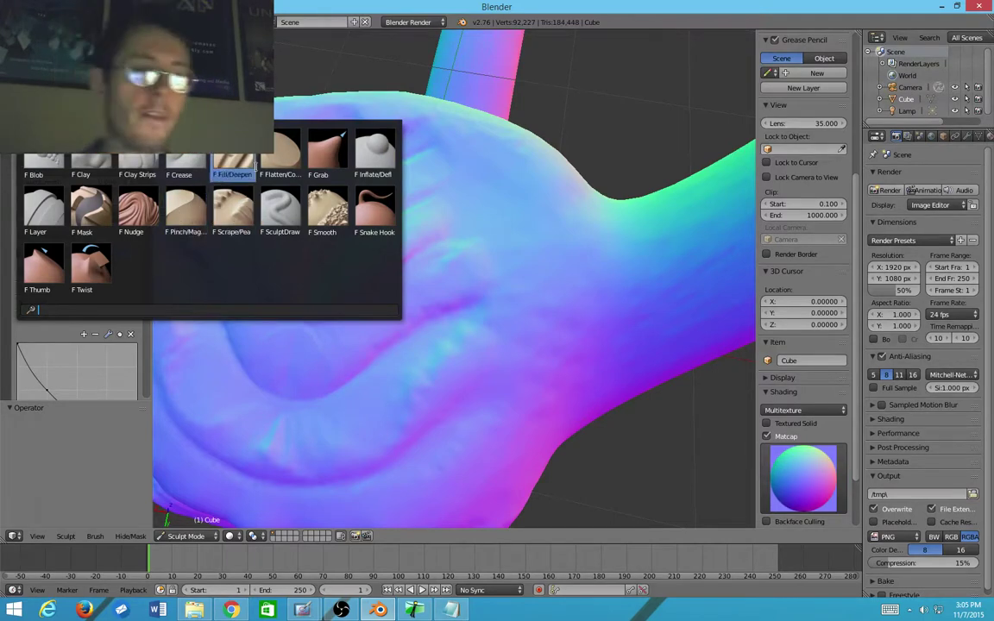
left_click(233, 209)
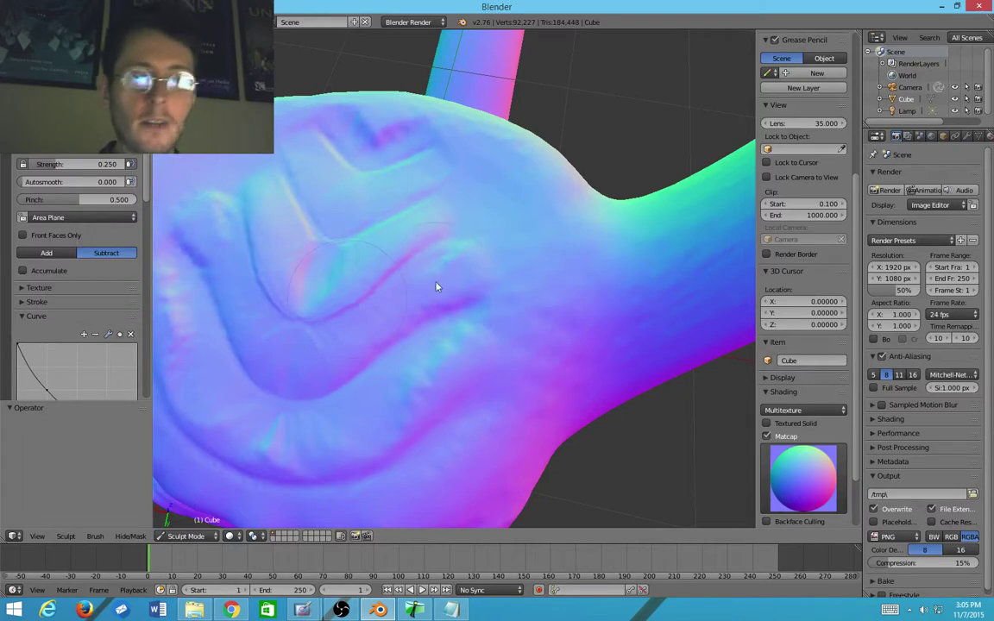
key("f")
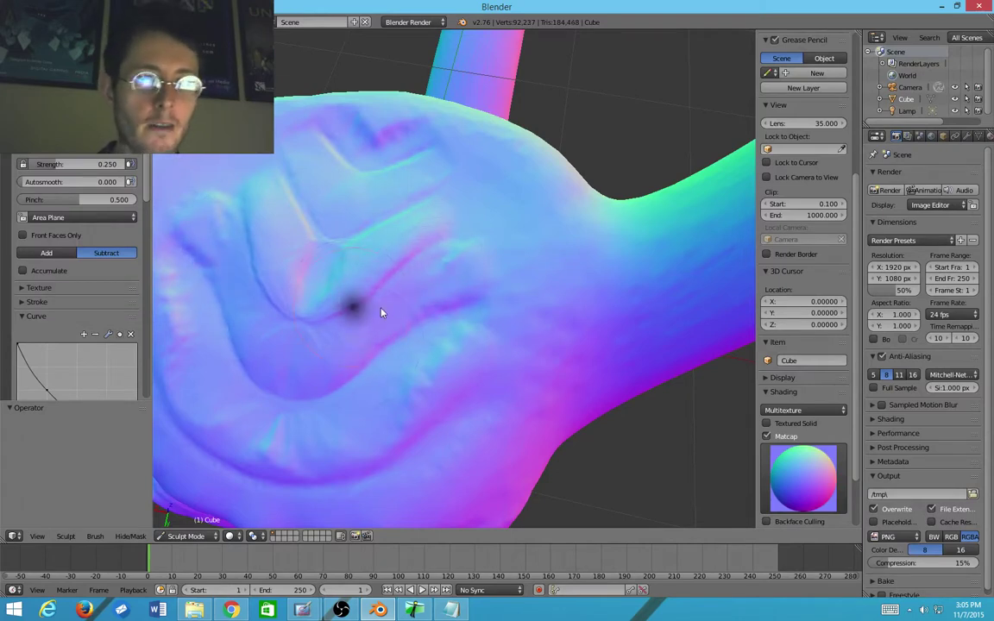
left_click(381, 313)
key("f")
key("shift+f")
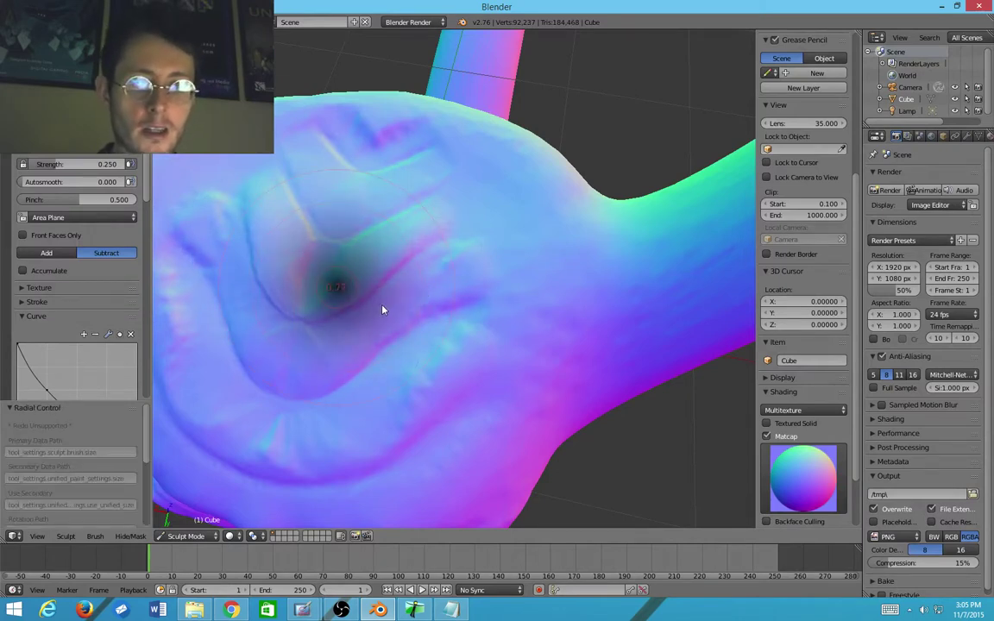
left_click(384, 311)
left_click_drag(446, 277, 287, 369)
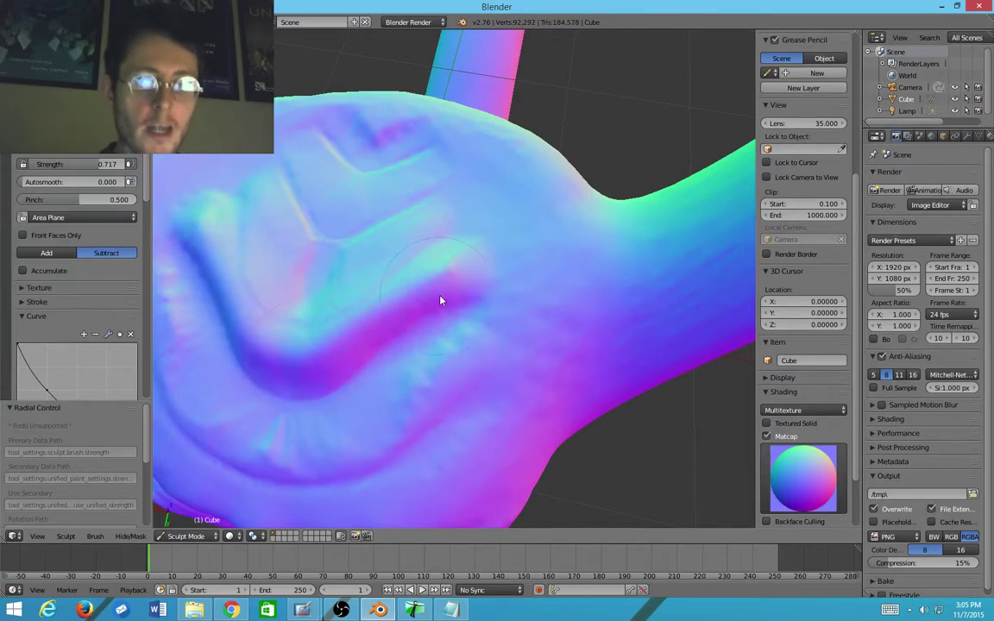
Step: Try to carve the lowest forehead crease with a strong Crease stroke
mouse_move(441, 300)
middle_mouse_down()
mouse_move(468, 269)
mouse_move(457, 253)
middle_mouse_up()
mouse_move(529, 226)
left_mouse_down()
mouse_move(448, 313)
mouse_move(404, 329)
mouse_move(506, 218)
mouse_move(531, 212)
mouse_move(410, 333)
left_mouse_up()
mouse_move(410, 333)
middle_mouse_down()
mouse_move(517, 282)
mouse_move(554, 285)
mouse_move(552, 325)
middle_mouse_up()
key("ctrl+z")
key("ctrl+z")
Step: Set the Crease brush strength to 0.533 and carve the lowest forehead crease from the horn side toward the centre
middle_click_drag(592, 271, 544, 281)
key("shift+f")
left_click(548, 275)
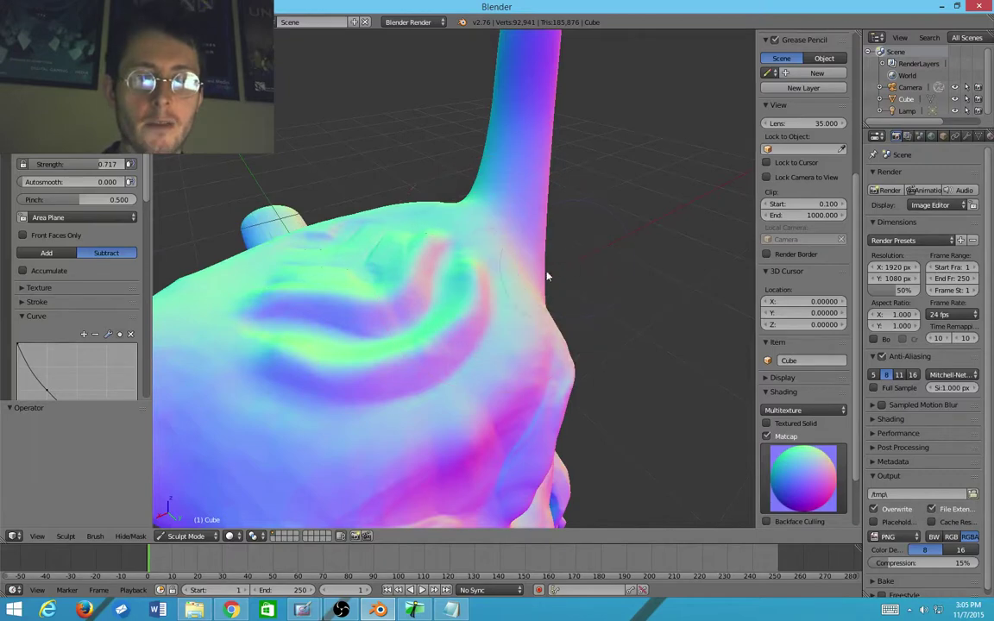
scroll(484, 286, "up", 2)
scroll(484, 287, "down", 1)
key("shift+f")
key("shift+f")
left_click(493, 289)
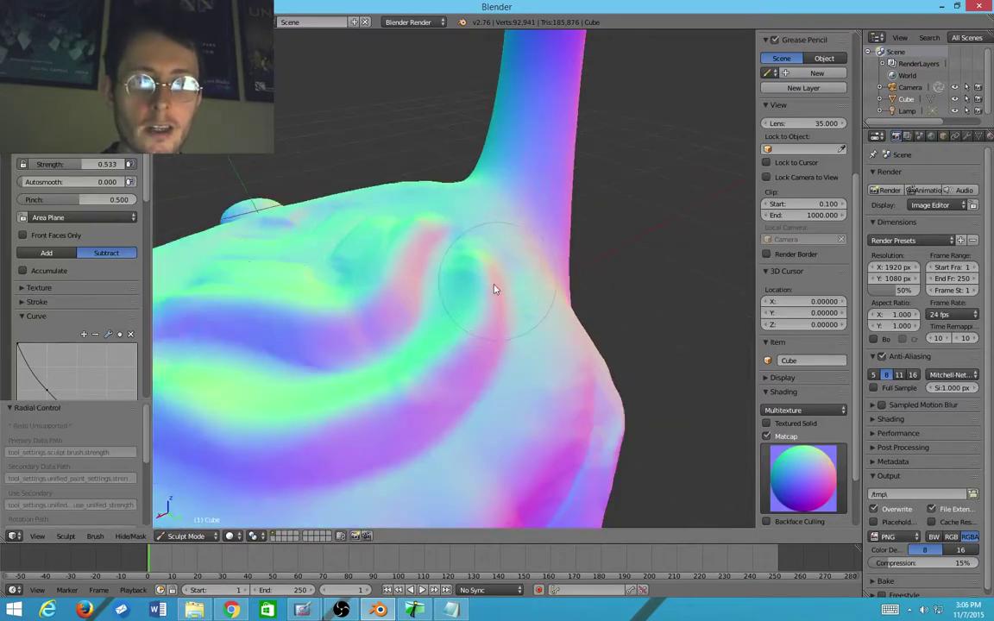
mouse_move(483, 278)
left_mouse_down()
mouse_move(444, 377)
mouse_move(422, 391)
left_mouse_up()
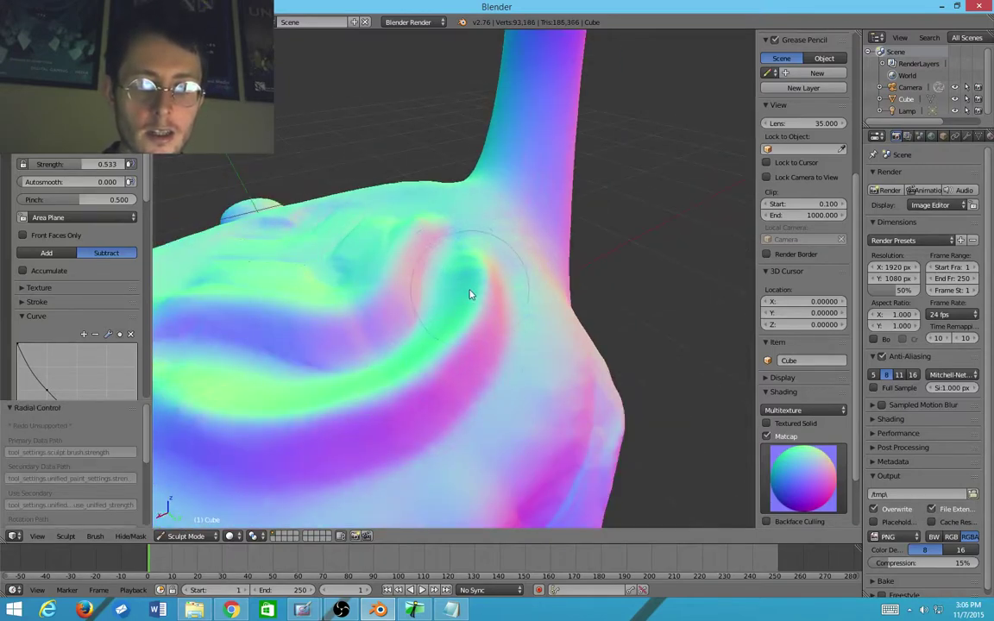
Step: Deepen both lower forehead creases with additional Crease strokes along their curves
left_click_drag(438, 288, 410, 349)
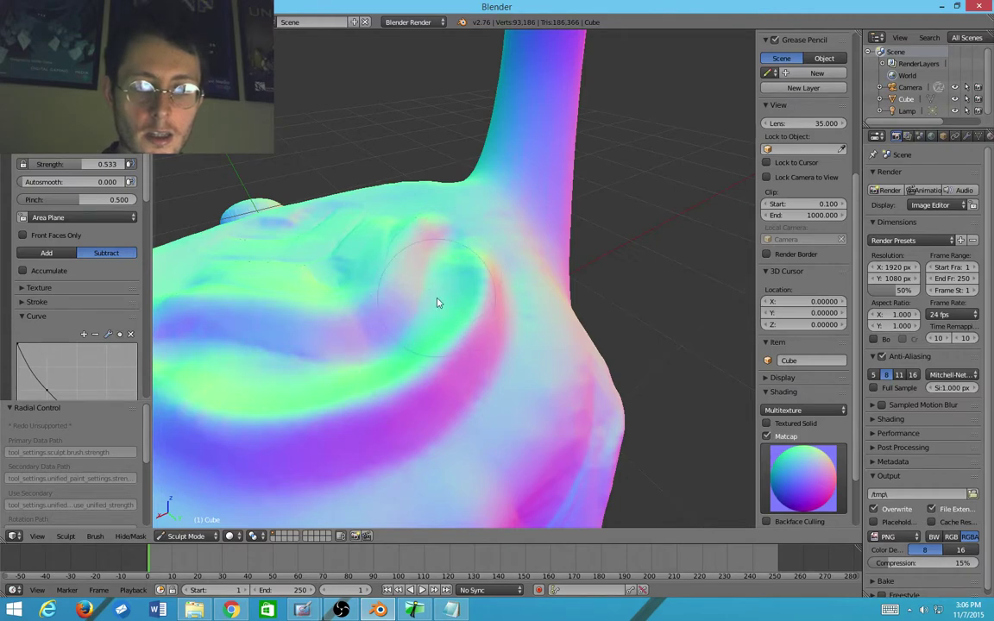
mouse_move(436, 302)
left_mouse_down()
mouse_move(446, 264)
mouse_move(428, 318)
mouse_move(354, 373)
mouse_move(411, 361)
mouse_move(465, 259)
left_mouse_up()
mouse_move(512, 349)
left_mouse_down()
mouse_move(450, 455)
mouse_move(505, 327)
mouse_move(465, 446)
left_mouse_up()
mouse_move(462, 404)
middle_mouse_down()
mouse_move(417, 432)
mouse_move(355, 373)
middle_mouse_up()
mouse_move(162, 440)
middle_mouse_down()
mouse_move(277, 359)
mouse_move(417, 361)
mouse_move(464, 343)
mouse_move(350, 428)
mouse_move(445, 273)
middle_mouse_up()
Step: Try to deepen the centre of the second-lowest forehead crease once more
mouse_move(373, 332)
left_mouse_down()
mouse_move(436, 355)
mouse_move(420, 338)
left_mouse_up()
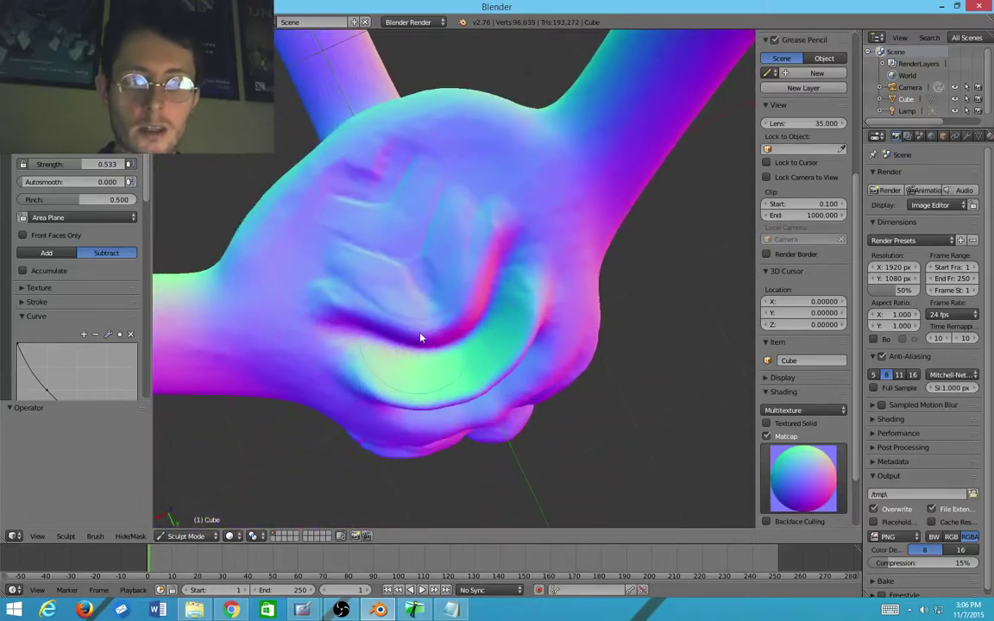
key("ctrl+z")
key("ctrl+z")
key("ctrl+z")
key("ctrl+z")
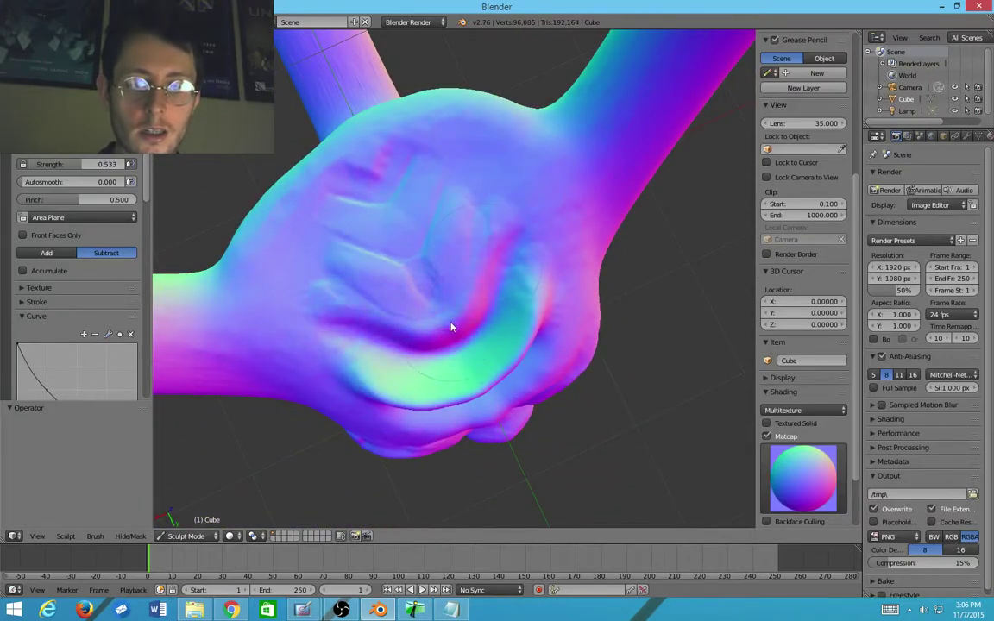
Step: Carve the remaining upper V-shaped forehead creases with the Crease brush, working up toward the crown
mouse_move(502, 243)
left_mouse_down()
mouse_move(451, 330)
mouse_move(395, 339)
mouse_move(515, 231)
mouse_move(473, 309)
mouse_move(447, 279)
mouse_move(378, 306)
mouse_move(470, 271)
mouse_move(479, 233)
mouse_move(404, 308)
left_mouse_up()
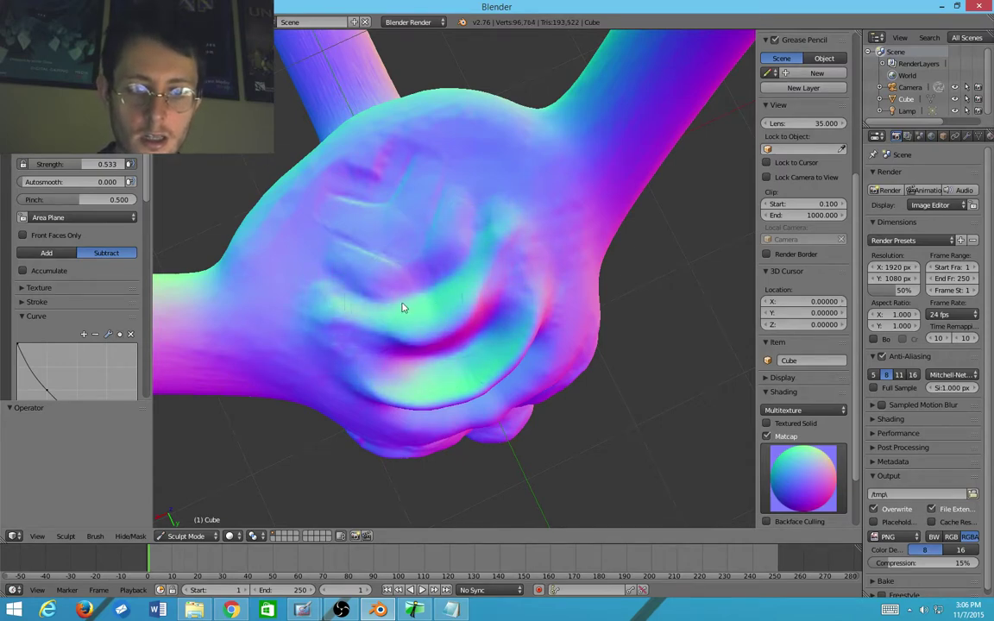
scroll(381, 294, "up", 4)
mouse_move(481, 201)
left_mouse_down()
mouse_move(366, 344)
mouse_move(252, 280)
mouse_move(412, 308)
mouse_move(504, 172)
mouse_move(397, 327)
mouse_move(199, 282)
mouse_move(466, 278)
left_mouse_up()
mouse_move(421, 107)
left_mouse_down()
mouse_move(448, 204)
mouse_move(319, 252)
mouse_move(483, 111)
mouse_move(378, 273)
left_mouse_up()
mouse_move(422, 117)
left_mouse_down()
mouse_move(354, 215)
mouse_move(439, 94)
mouse_move(311, 215)
mouse_move(411, 151)
mouse_move(361, 238)
left_mouse_up()
left_click_drag(404, 91, 318, 173)
mouse_move(317, 173)
middle_mouse_down()
mouse_move(442, 167)
mouse_move(543, 133)
mouse_move(655, 173)
mouse_move(407, 178)
mouse_move(420, 97)
mouse_move(424, 151)
mouse_move(416, 129)
middle_mouse_up()
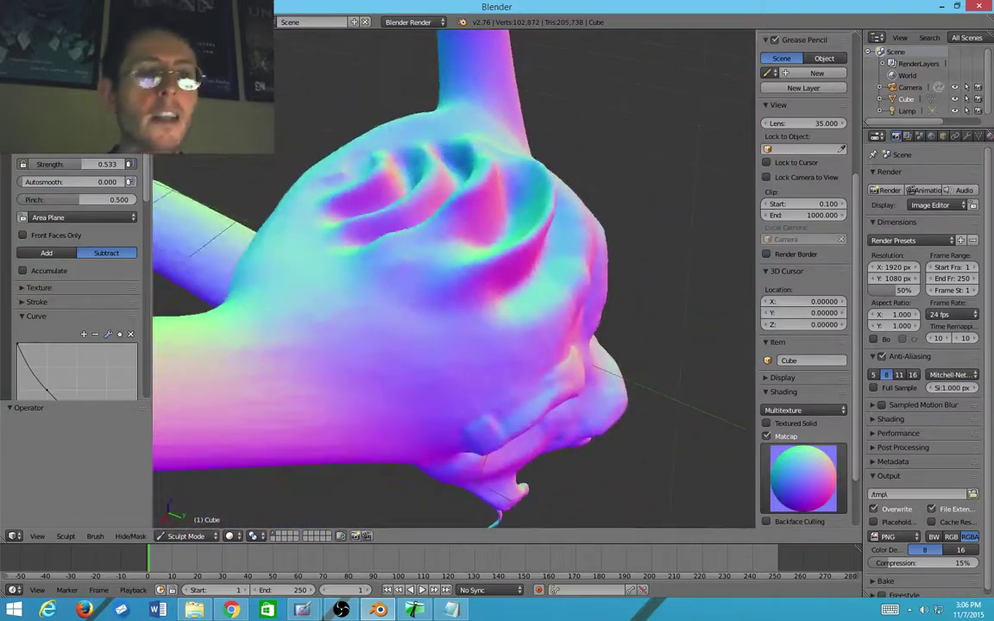
Step: Switch to the Inflate/Deflate brush and resize it for swelling the forehead folds
left_click(76, 91)
left_click(371, 153)
key("f")
left_click(469, 210)
middle_click_drag(469, 211, 478, 229)
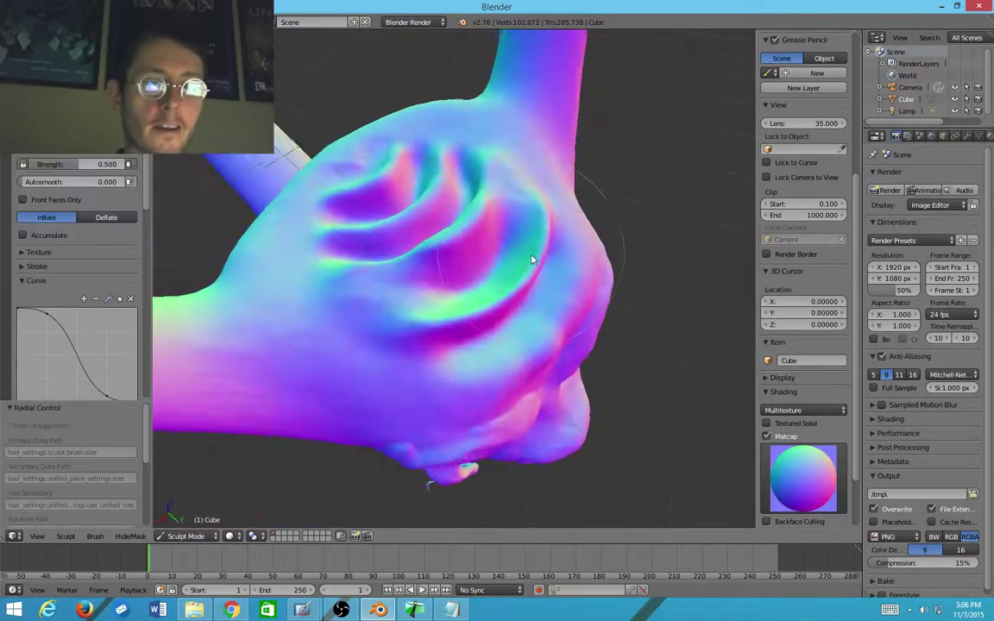
key("f")
left_click(457, 238)
Step: Try to inflate the middle and lower forehead folds with a large brush from a distant view
left_click_drag(509, 270, 401, 192)
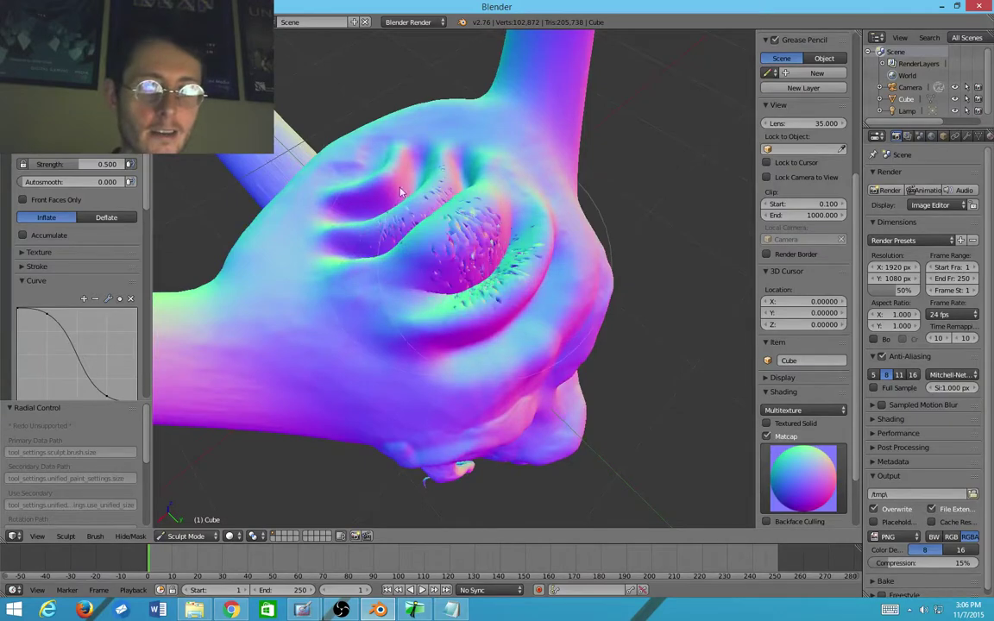
mouse_move(551, 250)
left_mouse_down()
mouse_move(449, 208)
mouse_move(477, 282)
mouse_move(510, 279)
left_mouse_up()
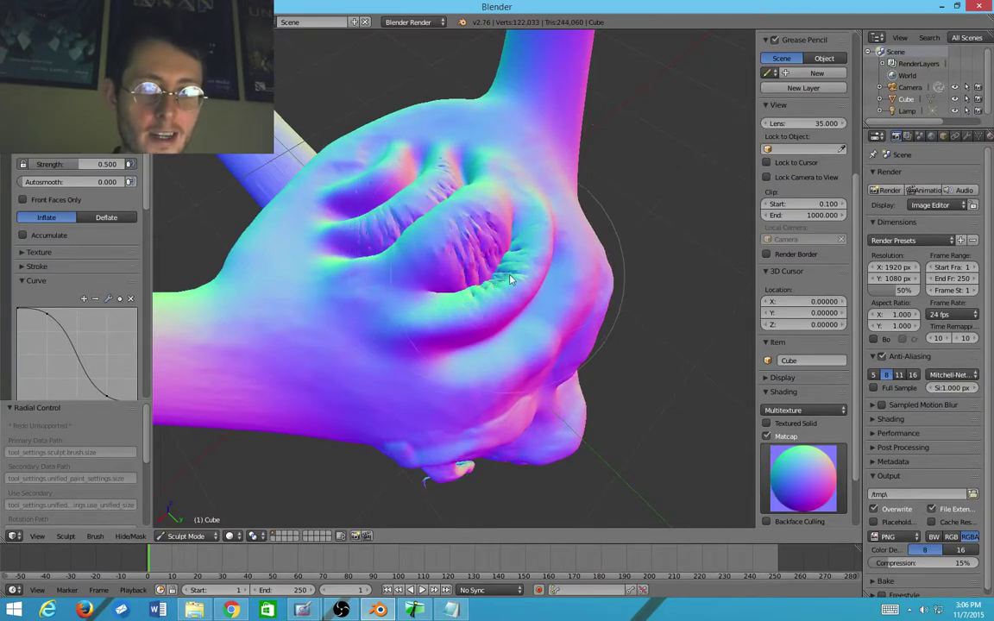
mouse_move(448, 275)
middle_mouse_down()
mouse_move(539, 206)
mouse_move(648, 182)
mouse_move(647, 237)
mouse_move(603, 229)
middle_mouse_up()
scroll(647, 237, "up", 4)
key("ctrl+z")
key("ctrl+z")
key("ctrl+z")
key("ctrl+z")
key("ctrl+z")
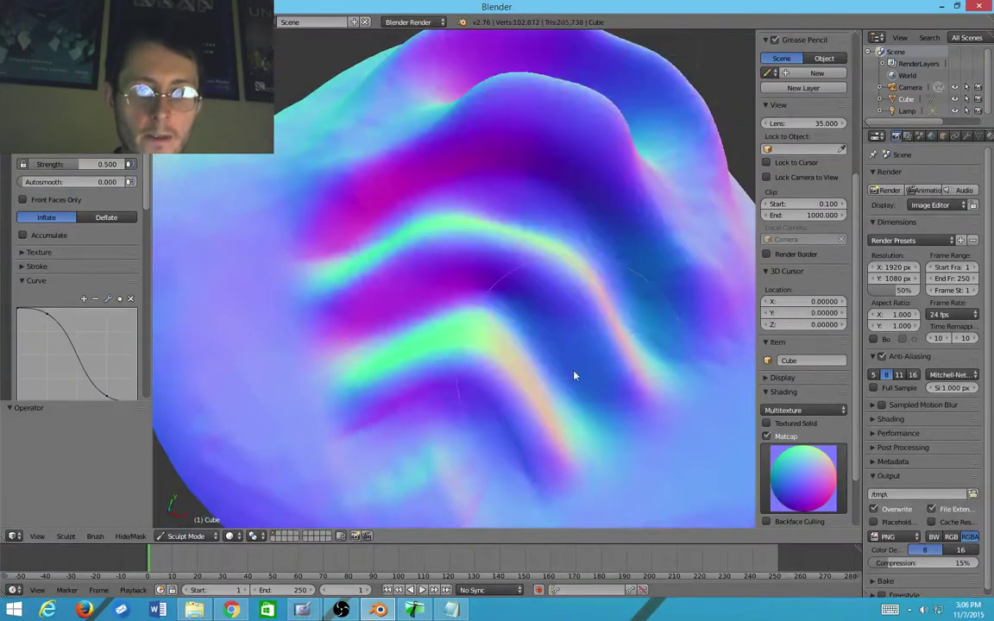
Step: Inflate the upper, middle and lower V-shaped forehead folds one by one at close range
mouse_move(574, 375)
middle_mouse_down()
mouse_move(559, 311)
mouse_move(548, 332)
middle_mouse_up()
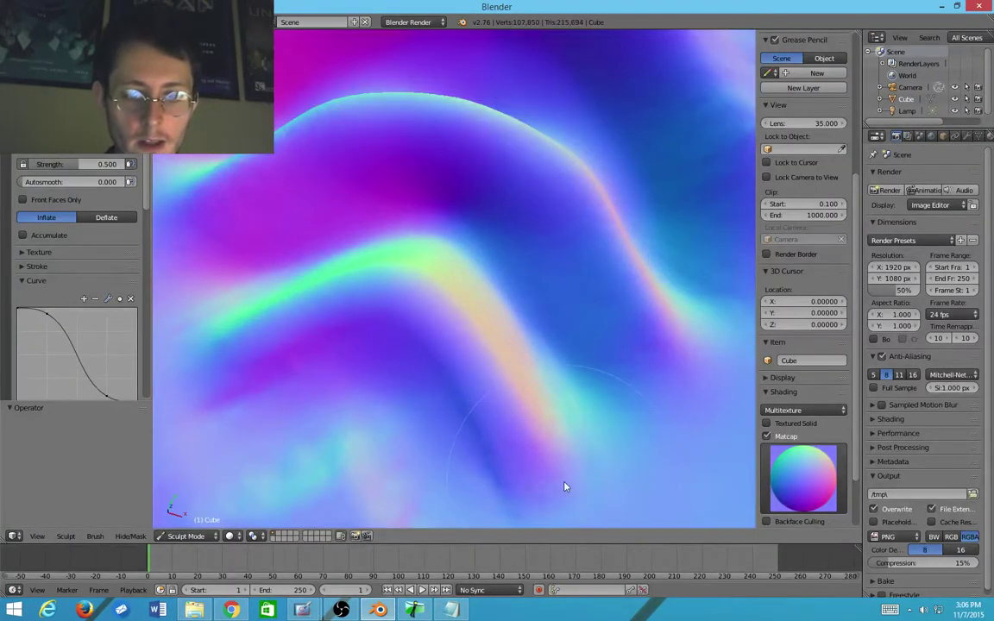
mouse_move(386, 328)
left_mouse_down()
mouse_move(544, 432)
mouse_move(497, 391)
mouse_move(336, 327)
left_mouse_up()
middle_click_drag(574, 321, 406, 510)
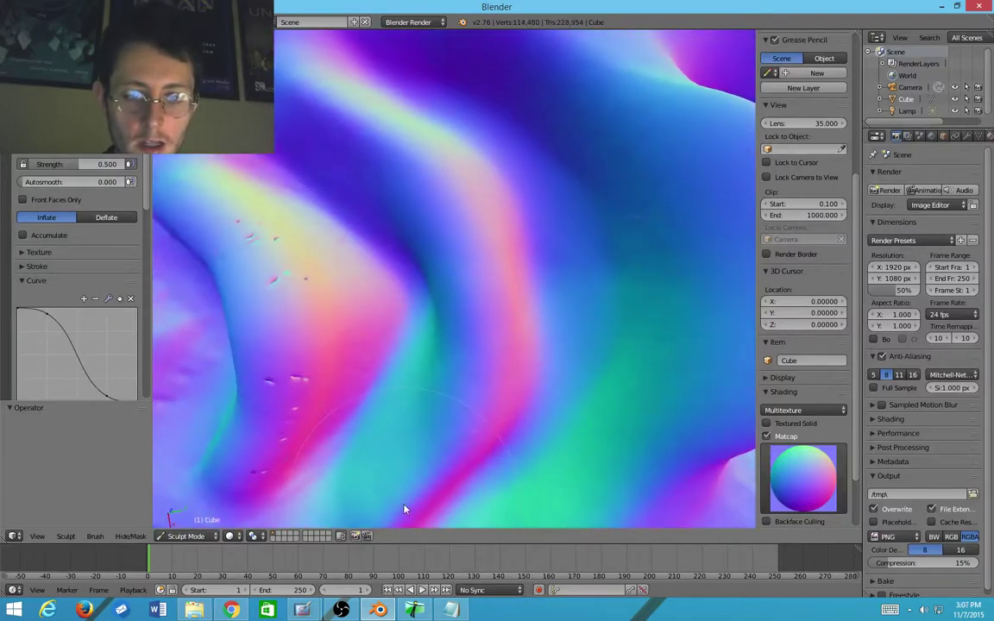
mouse_move(408, 158)
left_mouse_down()
mouse_move(506, 288)
mouse_move(452, 460)
mouse_move(493, 358)
mouse_move(403, 135)
mouse_move(477, 469)
left_mouse_up()
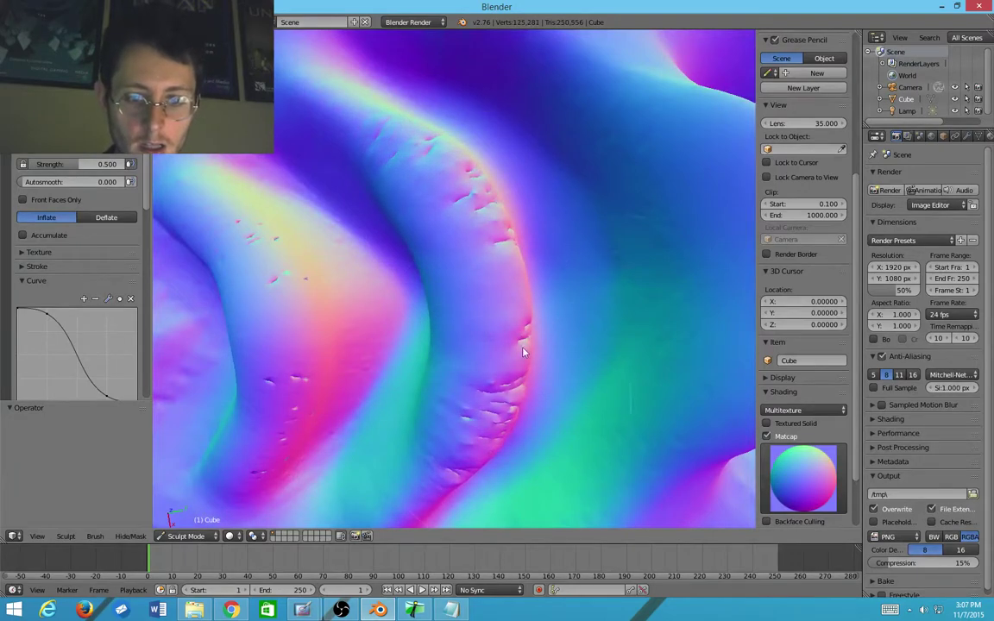
mouse_move(522, 352)
middle_mouse_down()
mouse_move(441, 210)
mouse_move(470, 206)
mouse_move(490, 416)
middle_mouse_up()
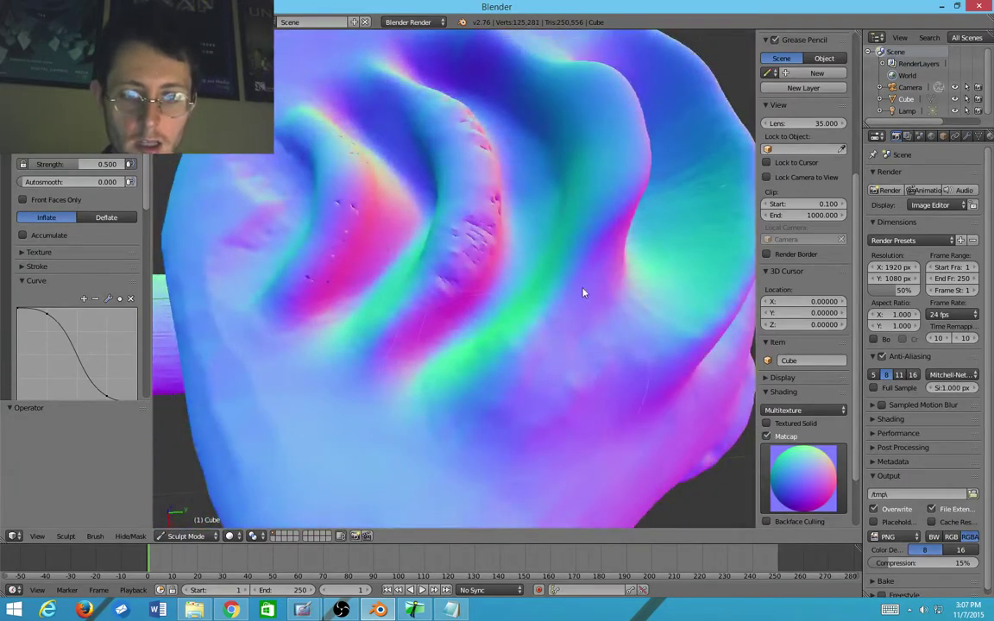
mouse_move(583, 294)
left_mouse_down()
mouse_move(587, 116)
mouse_move(548, 84)
mouse_move(557, 269)
mouse_move(503, 318)
left_mouse_up()
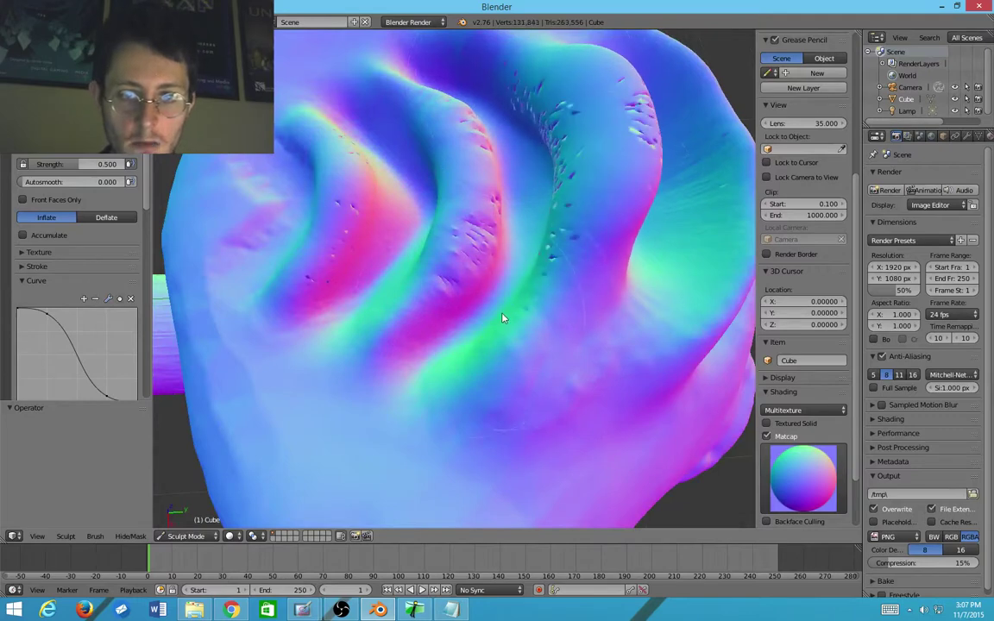
mouse_move(503, 319)
middle_mouse_down()
mouse_move(579, 292)
mouse_move(568, 304)
mouse_move(503, 294)
middle_mouse_up()
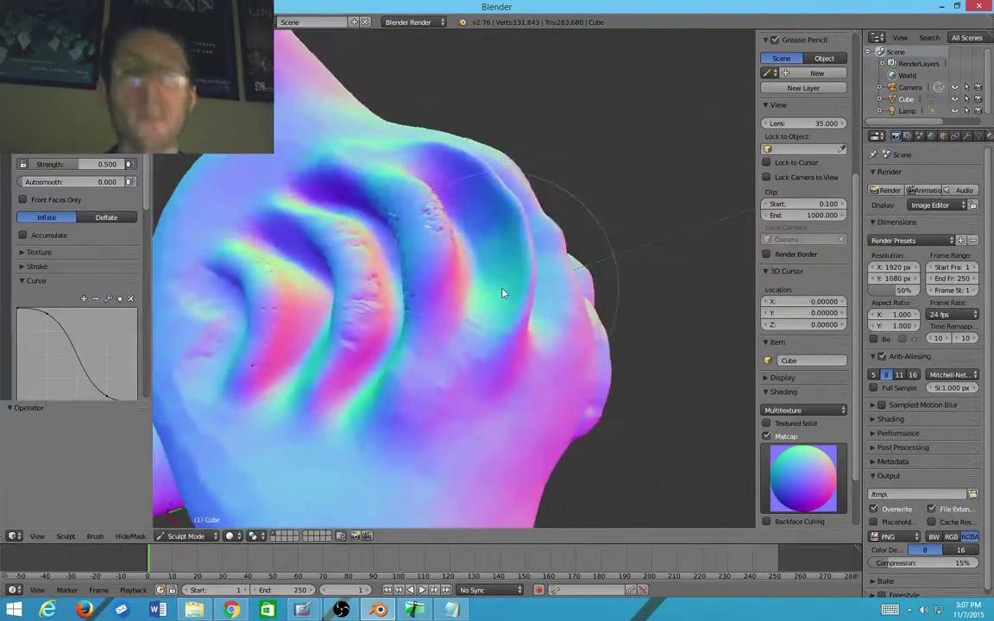
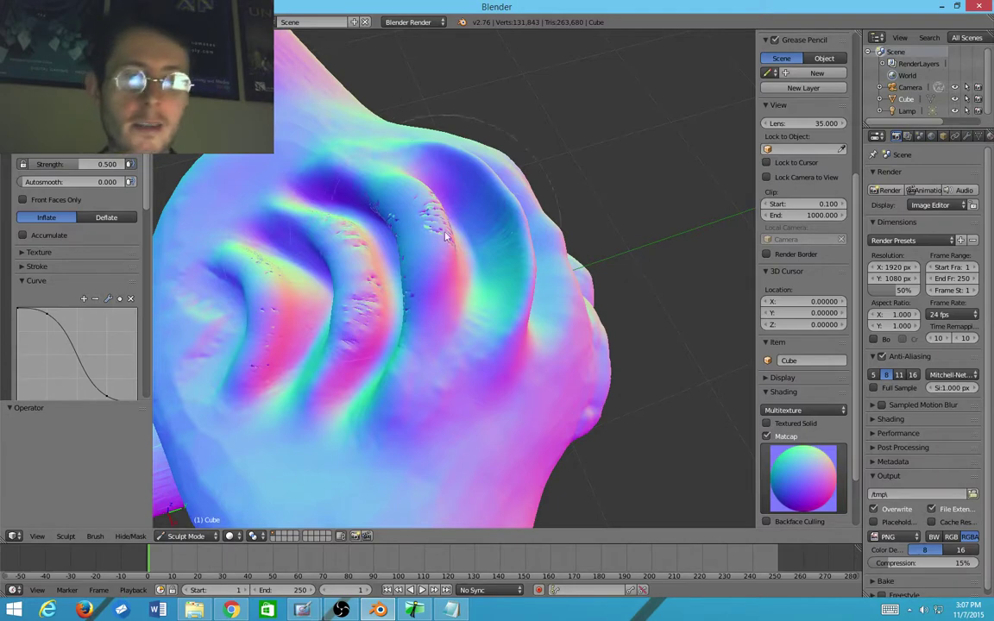
Step: Smooth the pitted surface of the inflated lower forehead fold
scroll(445, 235, "up", 5)
middle_click_drag(450, 176, 346, 355)
mouse_move(346, 355)
left_mouse_down("shift")
mouse_move(391, 349)
mouse_move(417, 382)
left_mouse_up("shift")
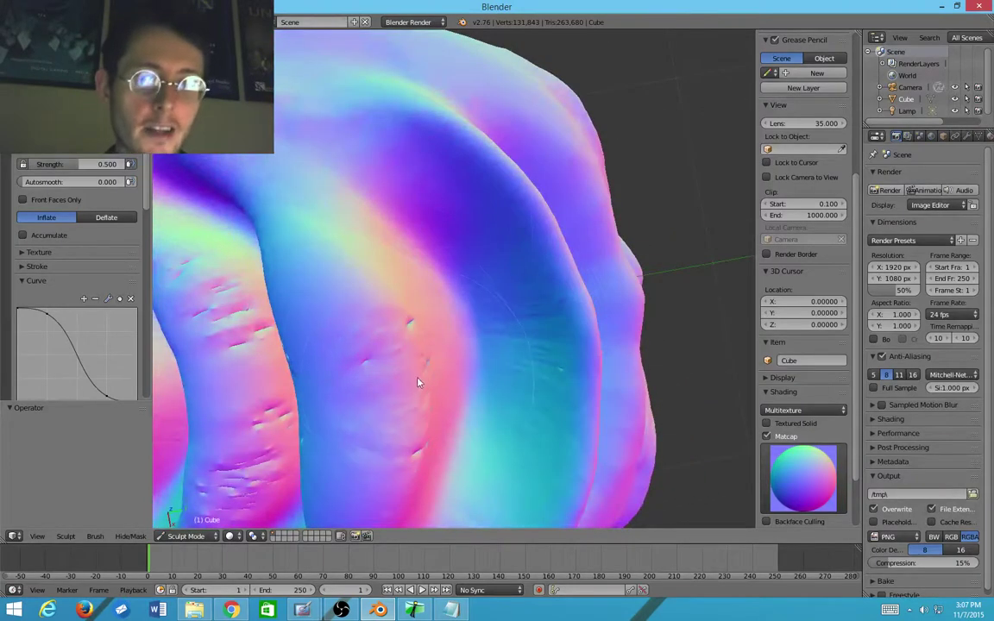
mouse_move(419, 382)
middle_mouse_down()
mouse_move(384, 372)
mouse_move(384, 318)
mouse_move(215, 200)
middle_mouse_up()
left_click(2, 274)
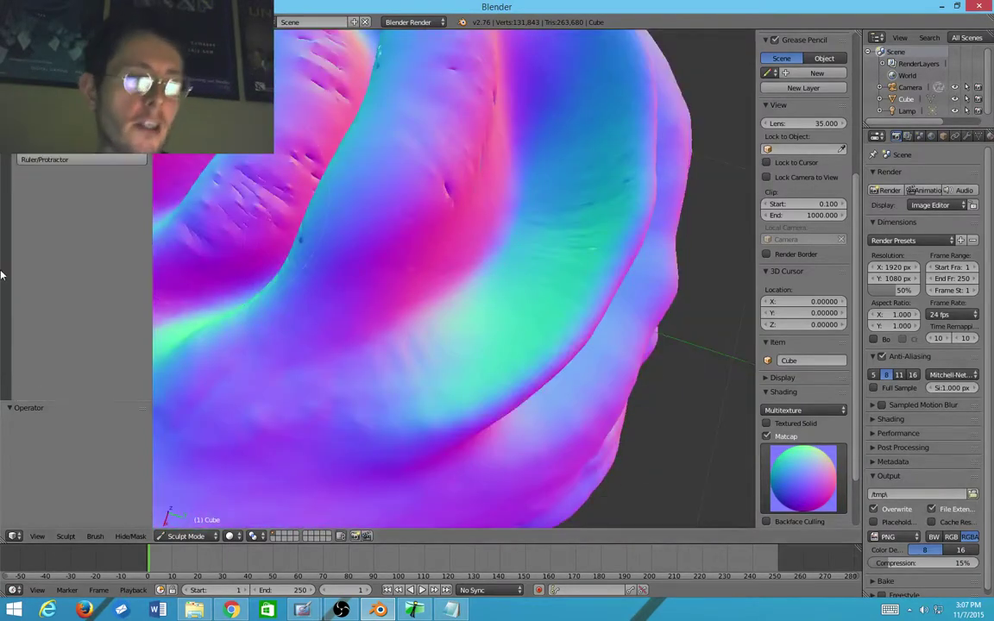
scroll(1, 275, "up", 2)
scroll(375, 254, "down", 8)
mouse_move(442, 202)
middle_mouse_down()
mouse_move(373, 134)
mouse_move(488, 111)
mouse_move(333, 106)
mouse_move(381, 71)
mouse_move(407, 89)
mouse_move(276, 82)
mouse_move(439, 86)
middle_mouse_up()
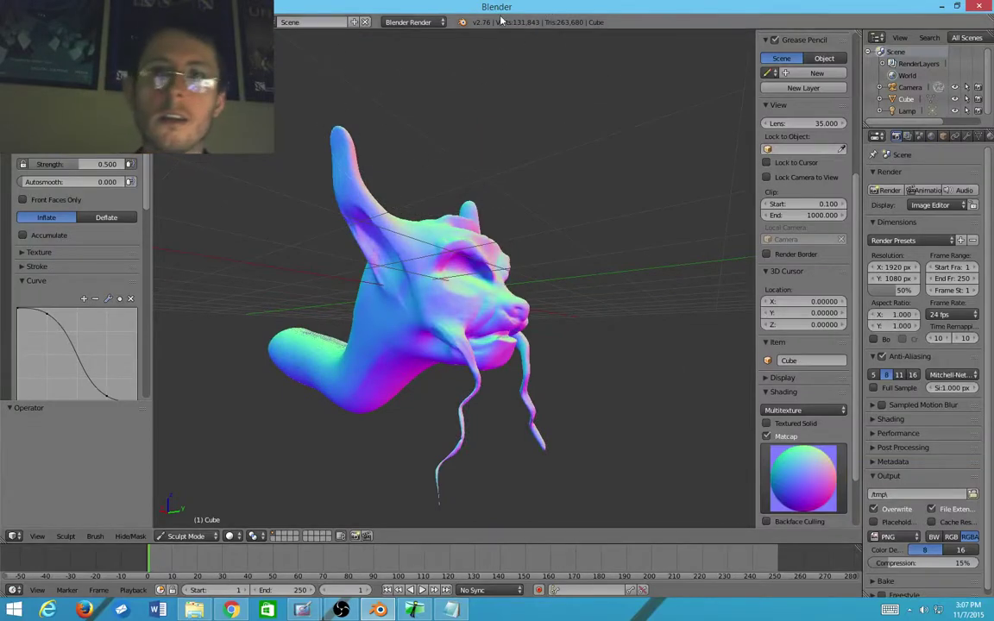
left_click(74, 86)
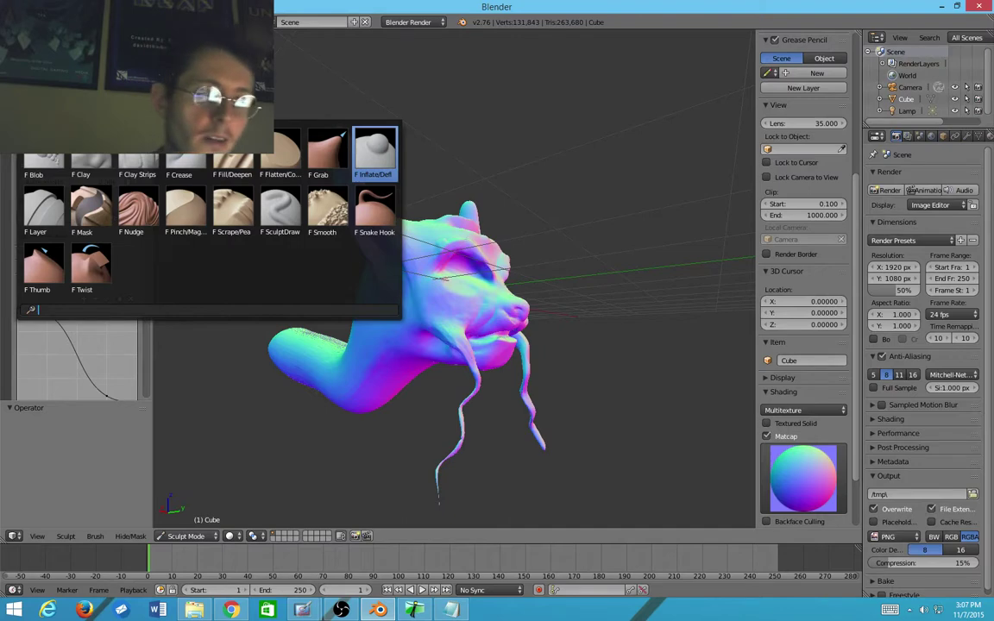
key("Escape")
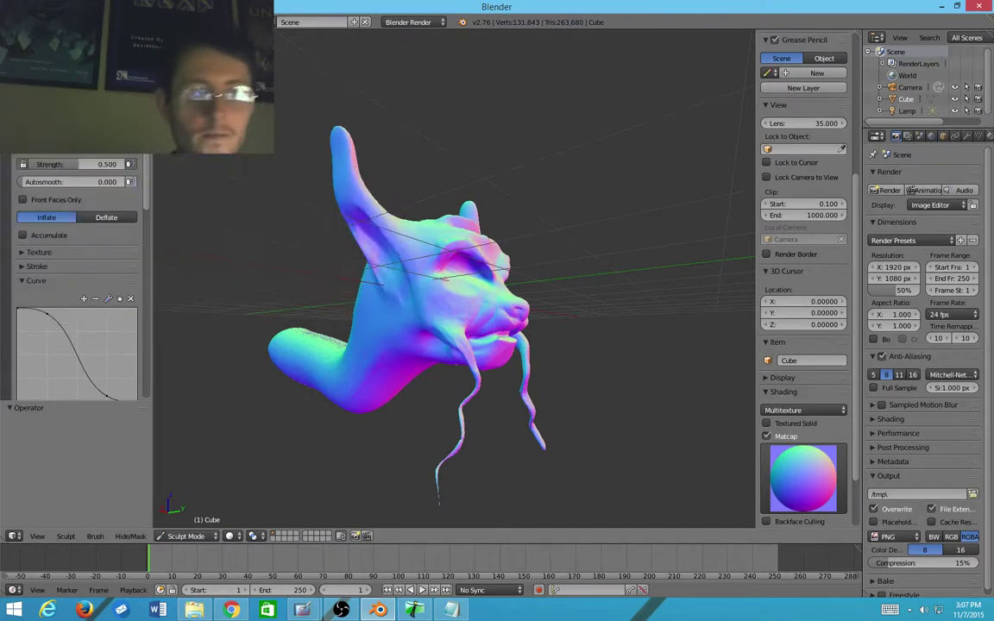
Step: Mask the head, face and upper whiskers with lasso gestures at value 1.000, leaving the horns unmasked
middle_click_drag(715, 435, 614, 435)
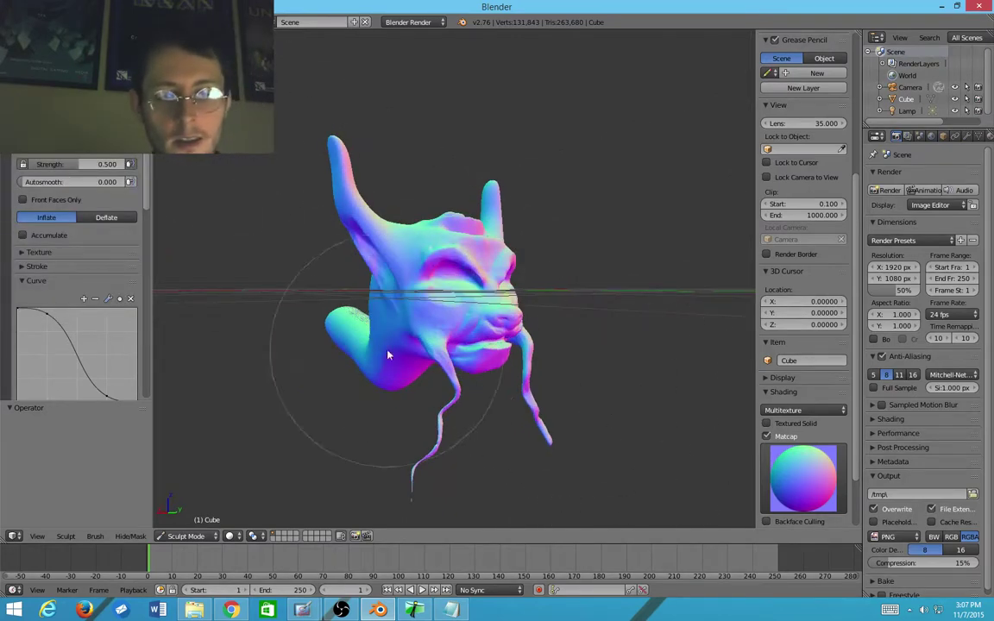
mouse_move(387, 355)
left_mouse_down("ctrl+shift")
mouse_move(459, 292)
mouse_move(369, 266)
left_mouse_up("ctrl+shift")
middle_click_drag(502, 335, 424, 346)
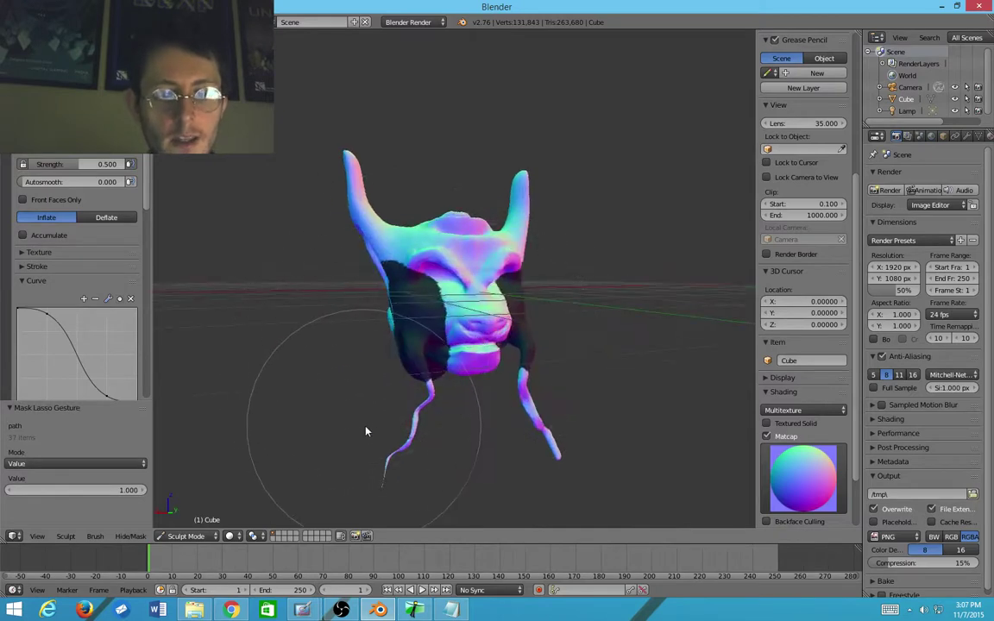
mouse_move(366, 432)
left_mouse_down("ctrl+shift")
mouse_move(477, 311)
mouse_move(371, 405)
left_mouse_up("ctrl+shift")
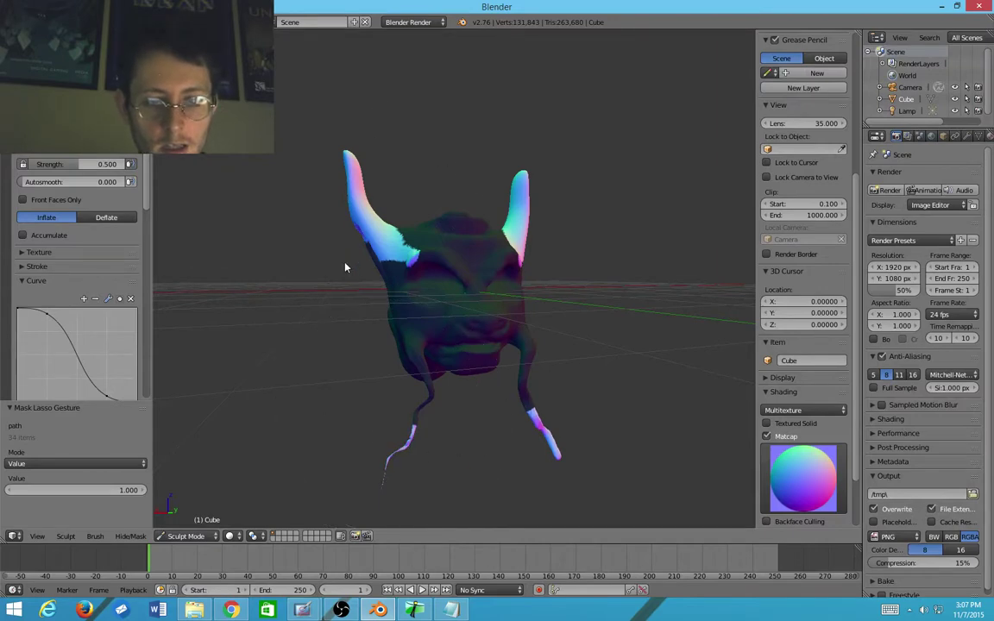
key("alt+Tab")
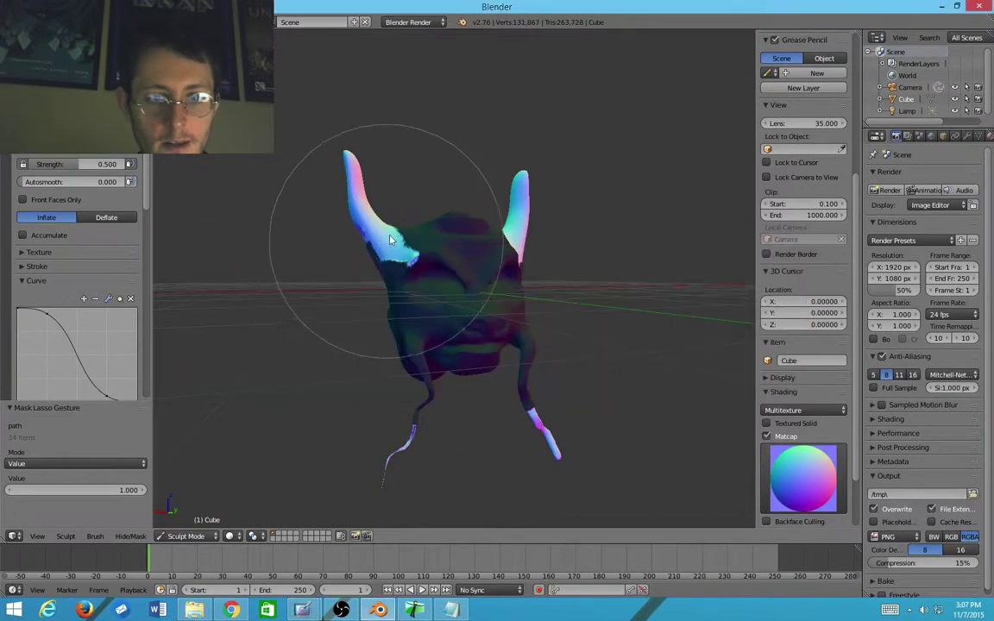
scroll(423, 225, "up", 2)
mouse_move(442, 214)
middle_mouse_down()
mouse_move(504, 199)
mouse_move(440, 233)
middle_mouse_up()
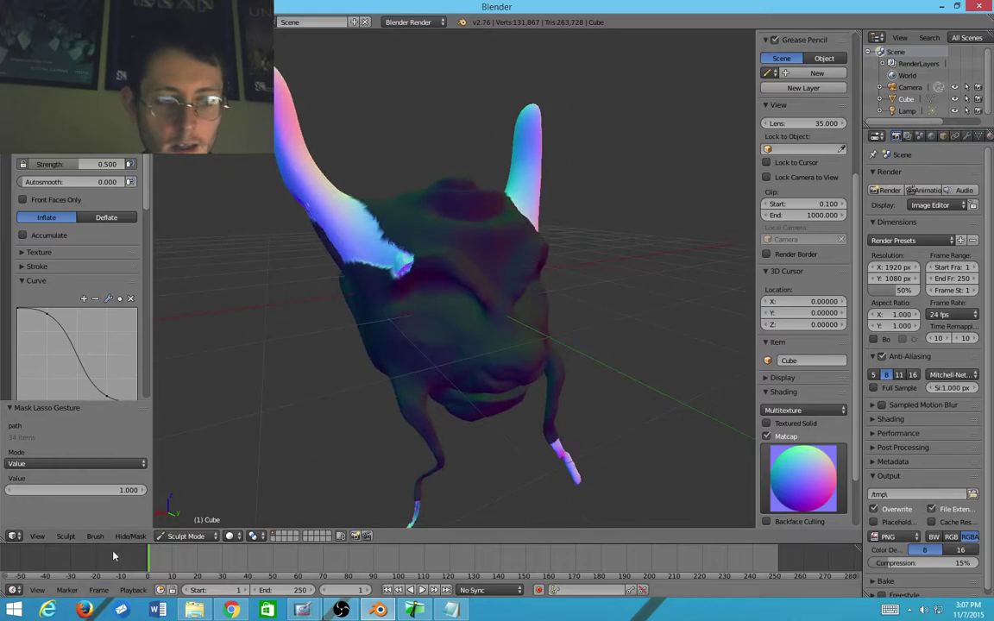
mouse_move(459, 388)
middle_mouse_down()
mouse_move(439, 364)
mouse_move(338, 437)
middle_mouse_up()
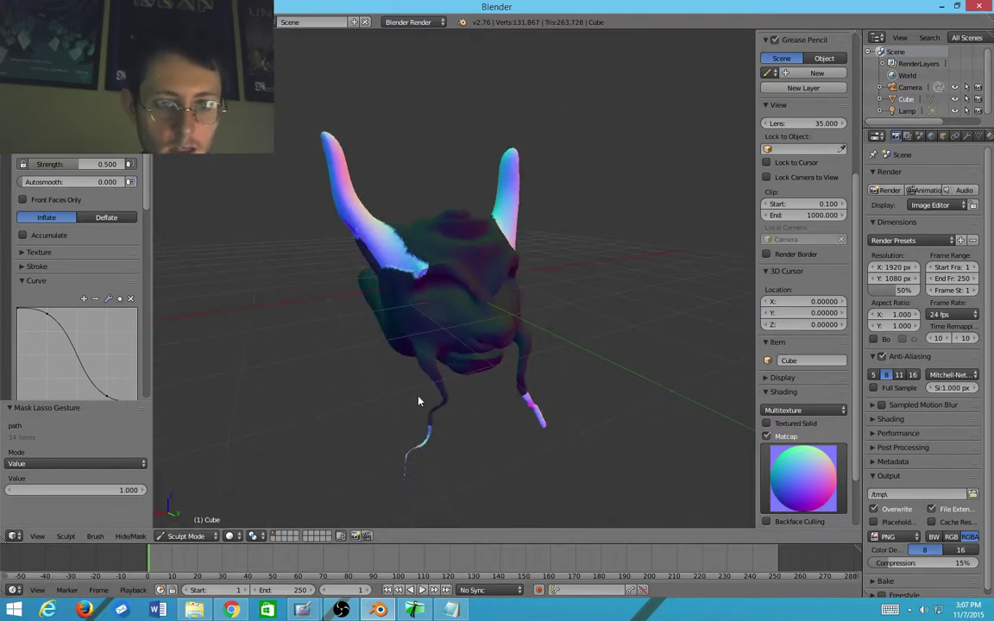
Step: Try an Inflate stroke on the partly masked head with a large brush, and undo it
scroll(371, 346, "up", 3)
left_click(370, 346)
scroll(371, 346, "down", 2)
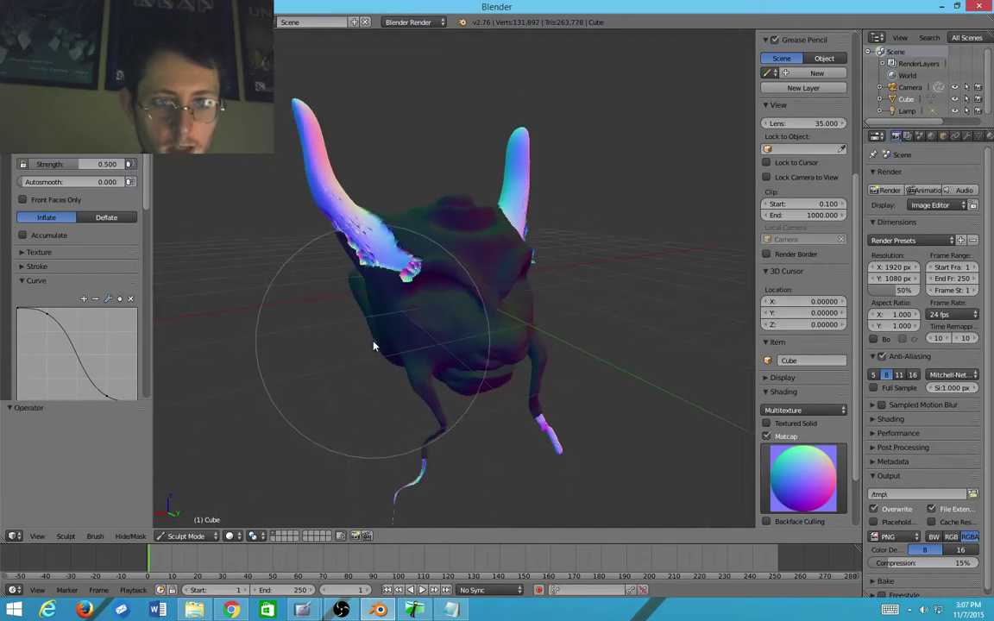
key("ctrl+z")
scroll(322, 483, "down", 1)
scroll(416, 403, "up", 10)
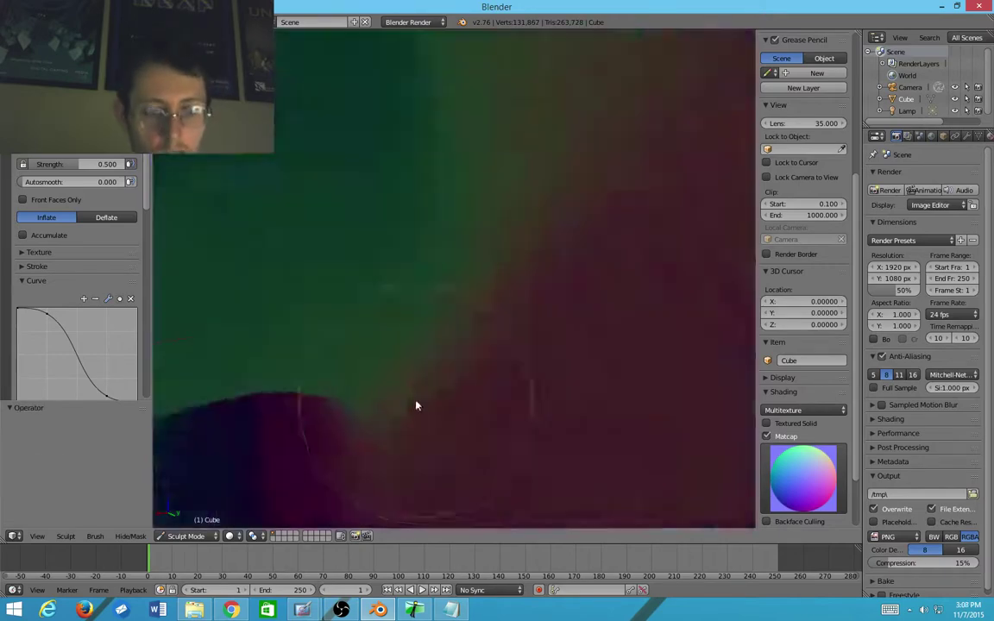
scroll(415, 405, "down", 6)
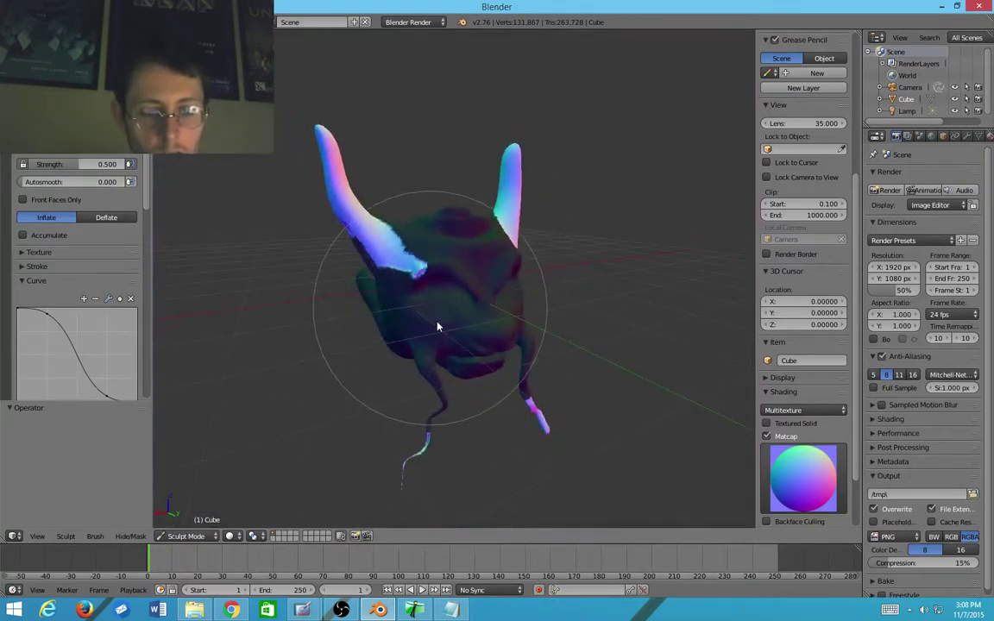
Step: Clear the mask from the whole head
left_click(130, 536)
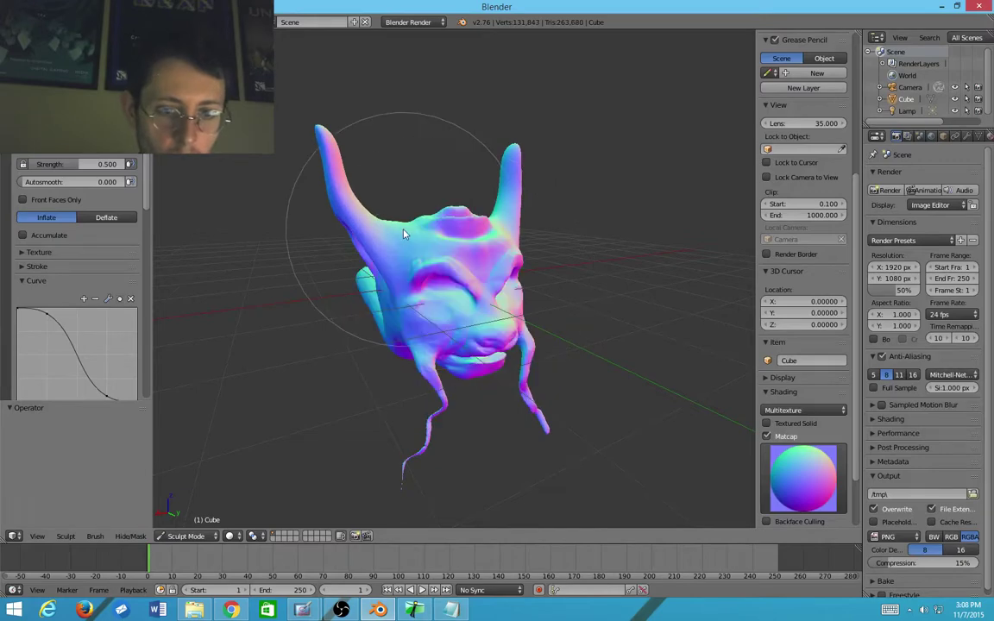
scroll(440, 259, "up", 2)
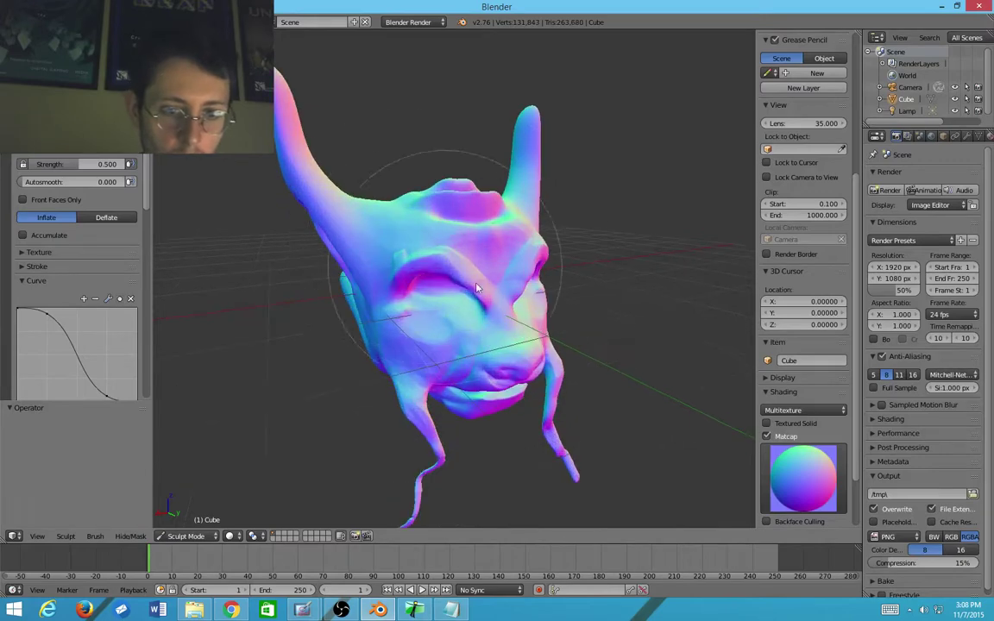
mouse_move(476, 287)
middle_mouse_down()
mouse_move(406, 205)
mouse_move(370, 288)
middle_mouse_up()
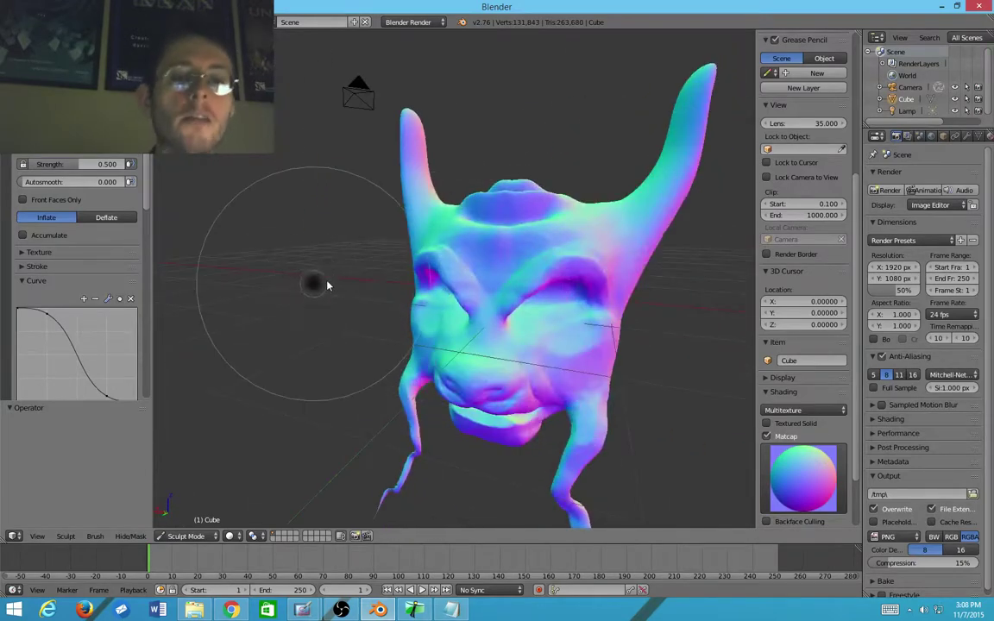
Step: Shrink the brush radius and keep Inflate/Deflate as the active brush
left_click(327, 285)
left_click(76, 87)
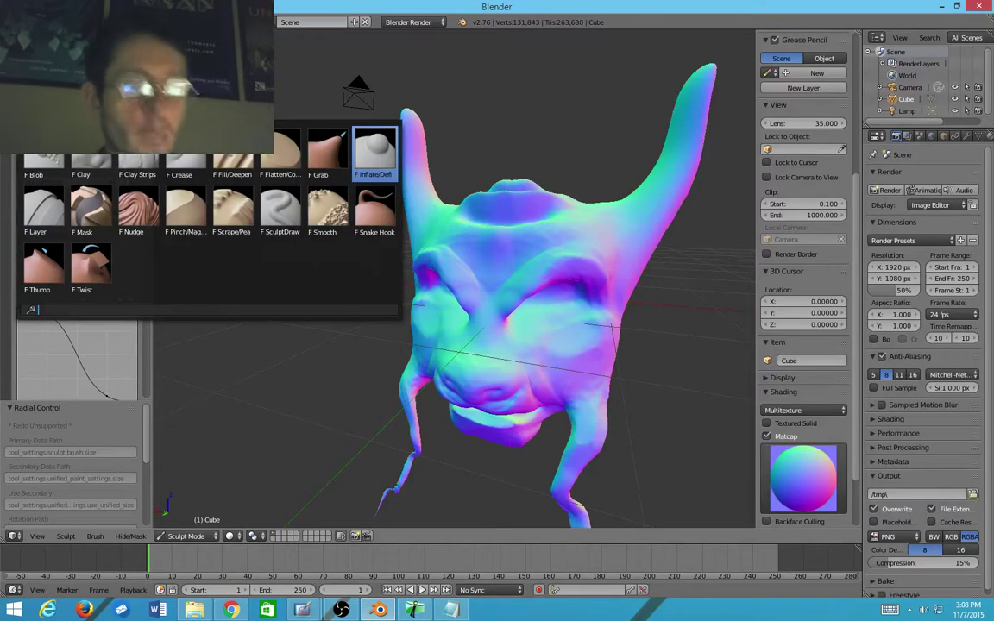
left_click(374, 152)
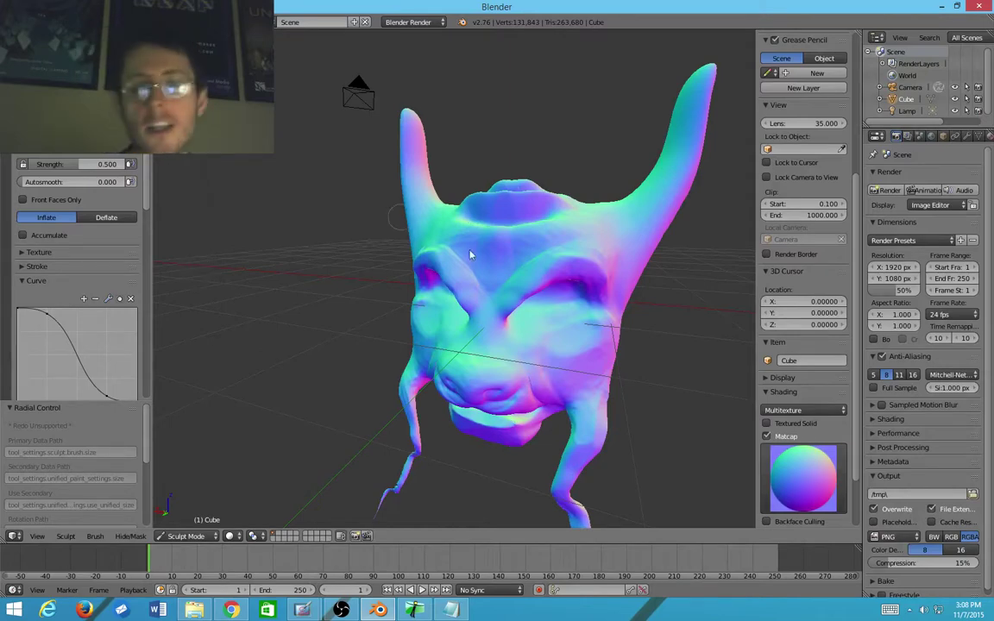
key("space")
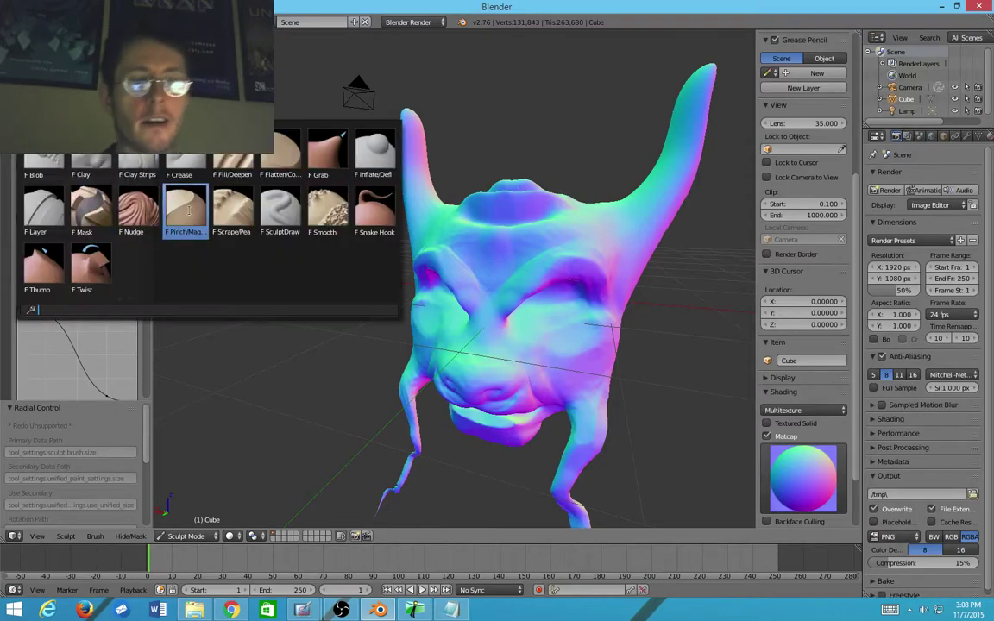
key("Escape")
Step: Mask the nose and nostril area of the muzzle with a lasso gesture at value 1.000
mouse_move(345, 227)
middle_mouse_down()
mouse_move(501, 238)
mouse_move(506, 271)
mouse_move(452, 190)
mouse_move(432, 199)
mouse_move(433, 258)
middle_mouse_up()
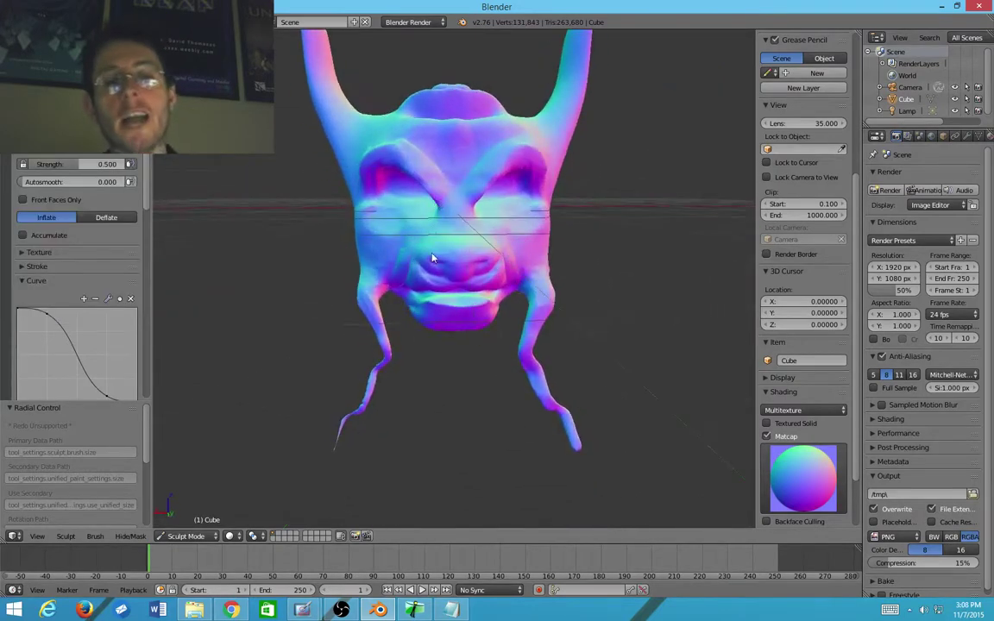
mouse_move(434, 327)
middle_mouse_down()
mouse_move(451, 318)
mouse_move(415, 235)
mouse_move(415, 302)
mouse_move(496, 289)
mouse_move(507, 304)
middle_mouse_up()
scroll(418, 290, "up", 4)
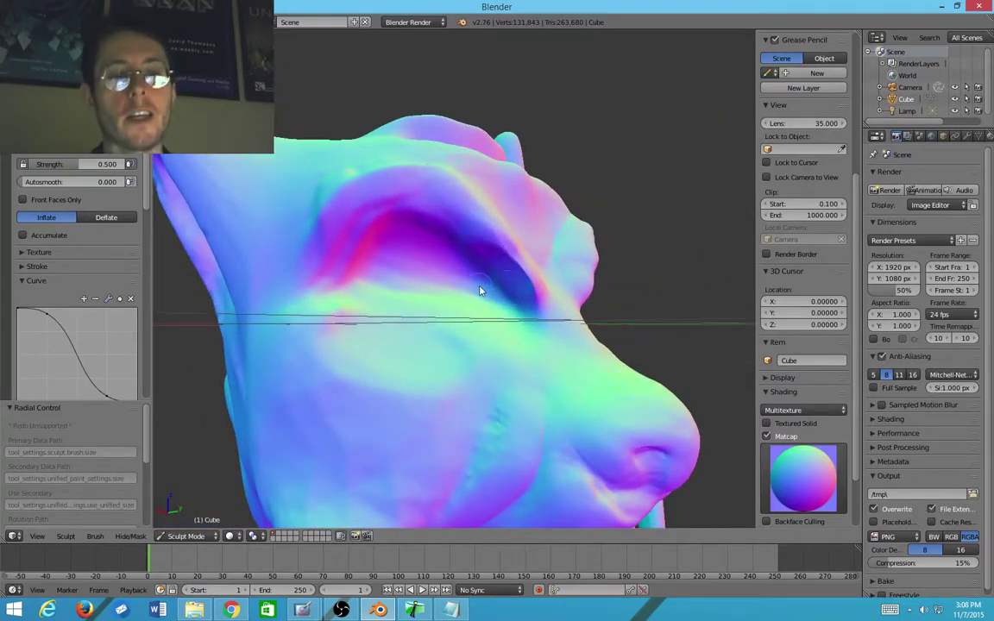
mouse_move(421, 328)
middle_mouse_down()
mouse_move(426, 349)
mouse_move(402, 184)
mouse_move(411, 244)
mouse_move(462, 264)
mouse_move(469, 249)
mouse_move(503, 303)
middle_mouse_up()
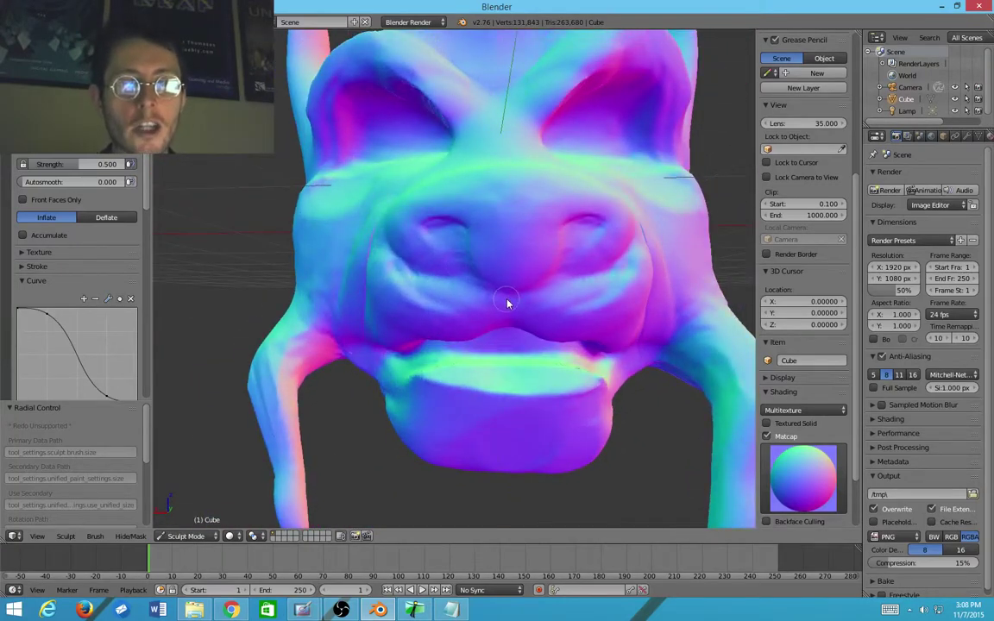
mouse_move(402, 273)
left_mouse_down()
mouse_move(378, 230)
mouse_move(489, 172)
mouse_move(587, 175)
left_mouse_up()
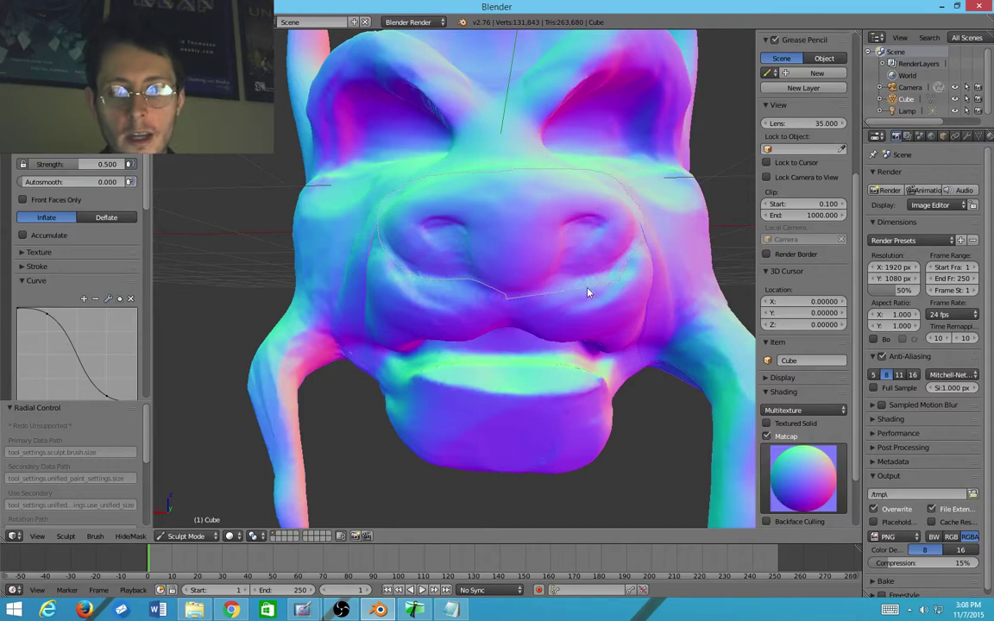
left_click_drag(561, 295, 545, 290, "ctrl+shift")
mouse_move(545, 291)
middle_mouse_down()
mouse_move(540, 315)
mouse_move(501, 333)
mouse_move(548, 371)
mouse_move(525, 349)
mouse_move(509, 291)
mouse_move(537, 292)
mouse_move(466, 329)
mouse_move(486, 289)
mouse_move(484, 314)
middle_mouse_up()
scroll(484, 315, "up", 4)
scroll(470, 313, "down", 3)
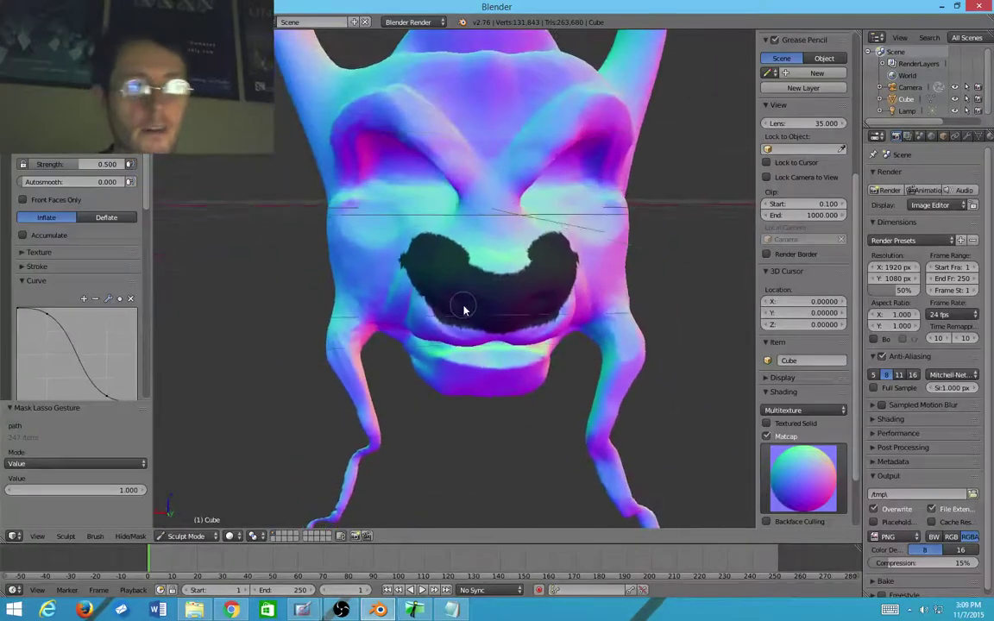
Step: Paint over the top of the nose with an enlarged Mask brush to fill the gap in the lasso mask
key("space")
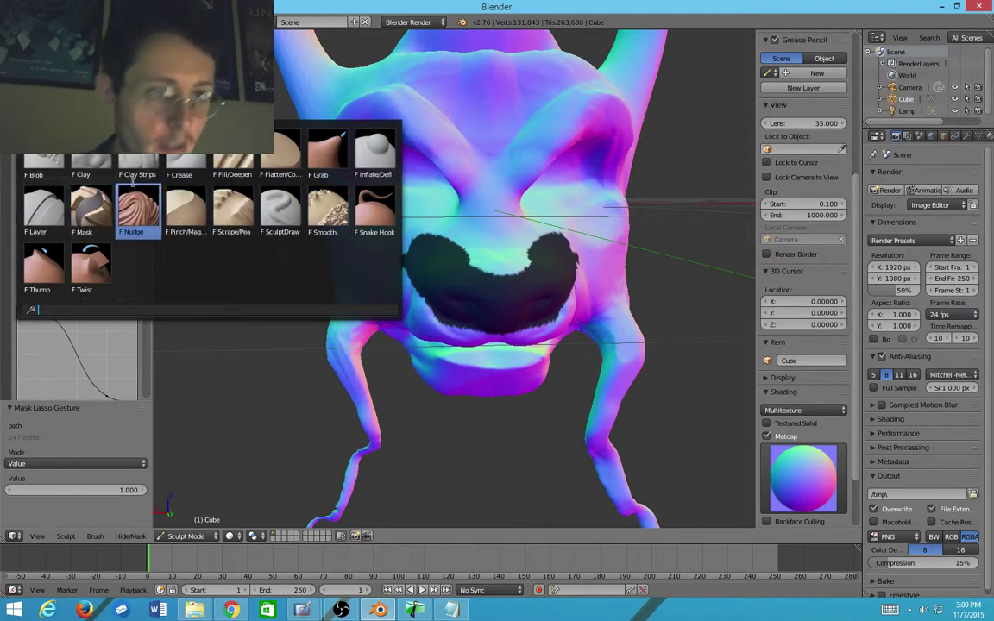
left_click(93, 218)
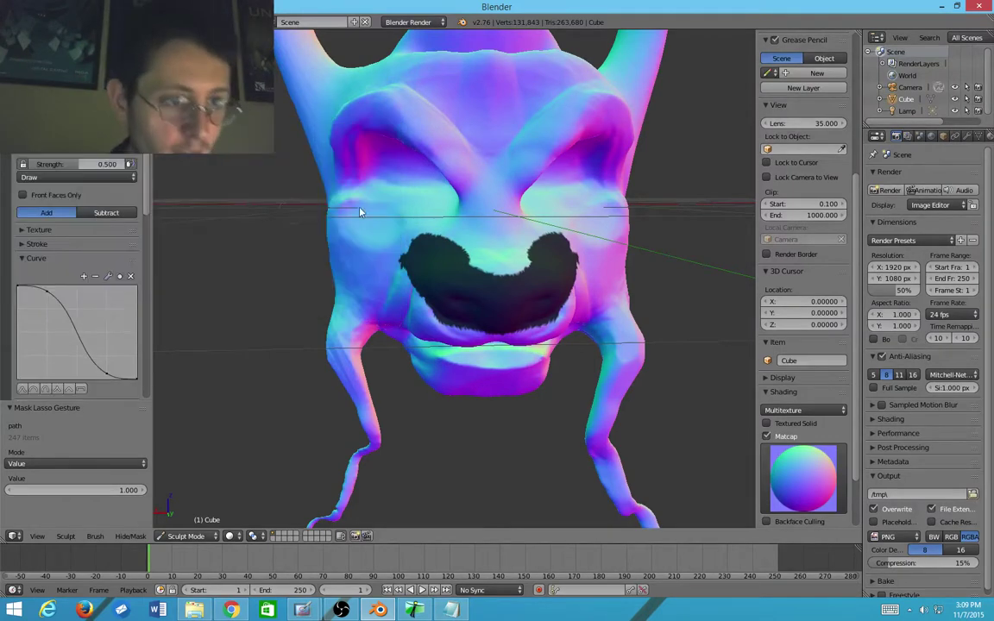
mouse_move(361, 210)
middle_mouse_down()
mouse_move(370, 240)
mouse_move(493, 304)
middle_mouse_up()
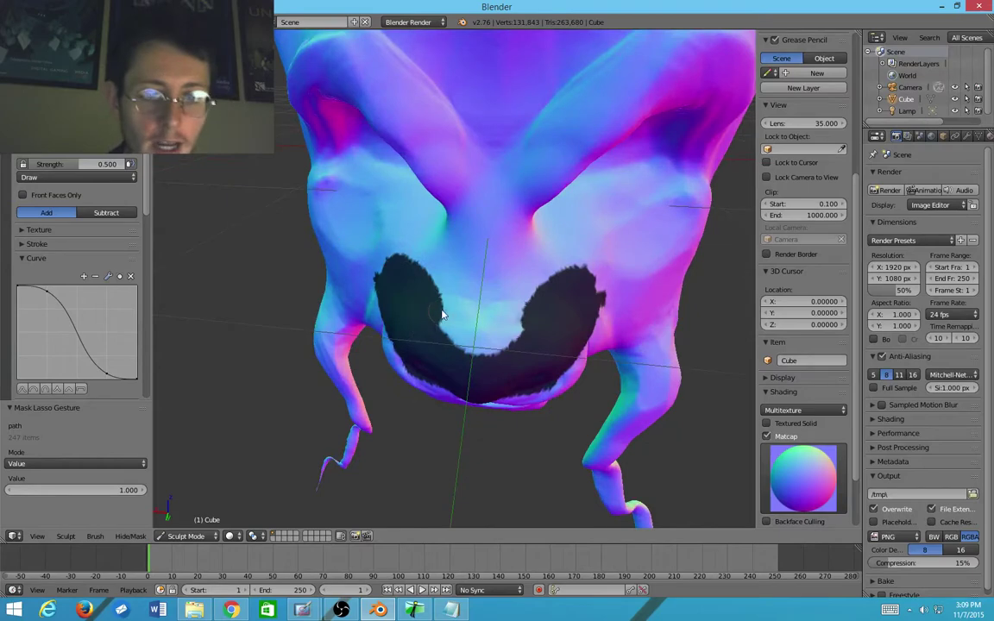
mouse_move(440, 285)
left_mouse_down()
mouse_move(463, 344)
mouse_move(505, 246)
mouse_move(390, 252)
left_mouse_up()
key("f")
left_click(469, 353)
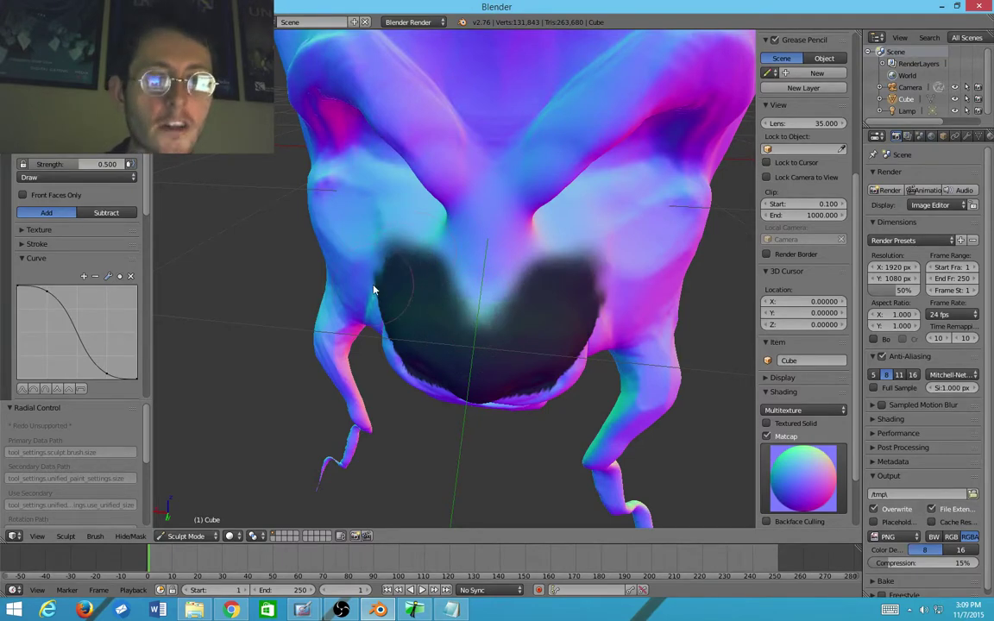
middle_click_drag(374, 289, 422, 215)
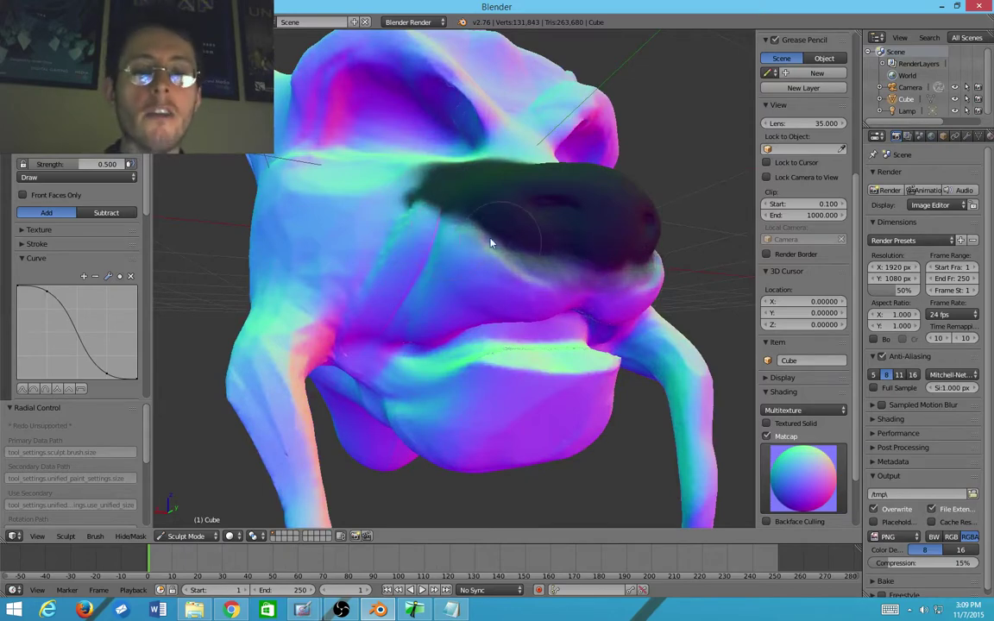
Step: Trim the painted mask back from the side of the muzzle so that it covers only the nose
mouse_move(572, 284)
middle_mouse_down()
mouse_move(478, 306)
mouse_move(590, 337)
middle_mouse_up()
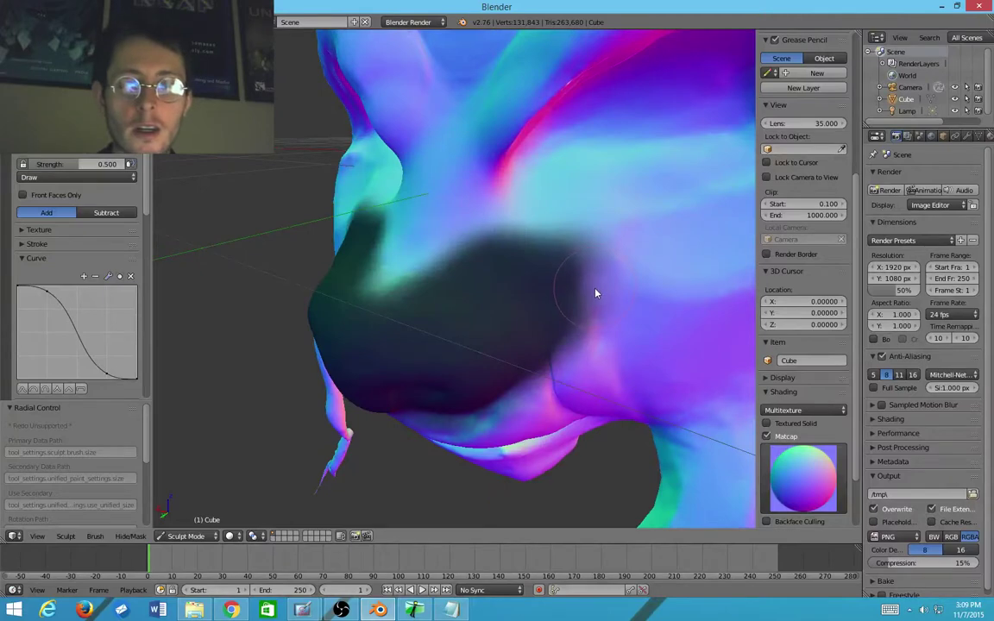
mouse_move(594, 290)
left_mouse_down()
mouse_move(659, 342)
mouse_move(602, 319)
left_mouse_up()
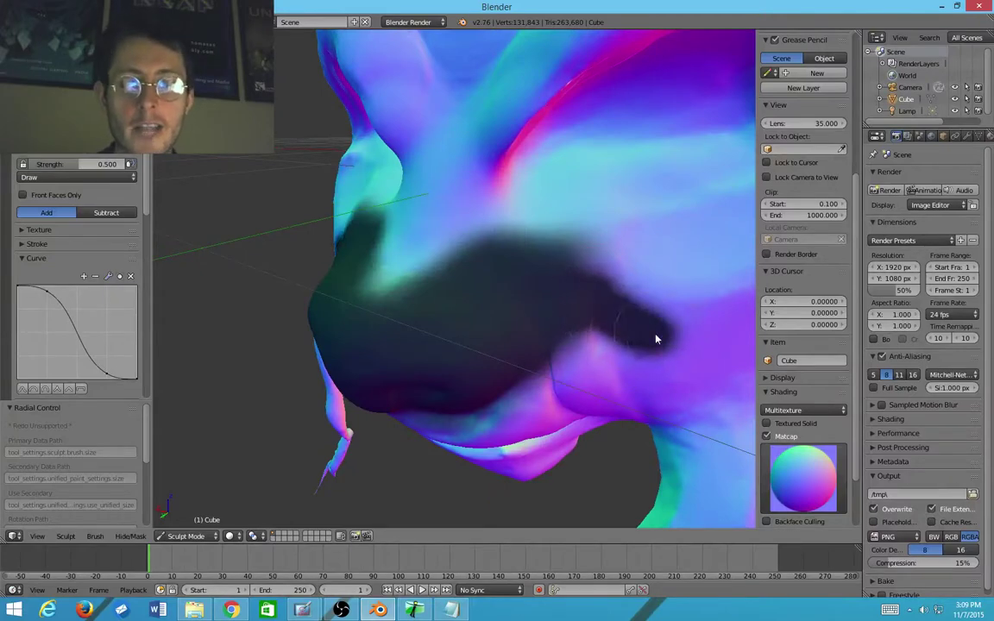
left_click_drag(666, 330, 666, 346)
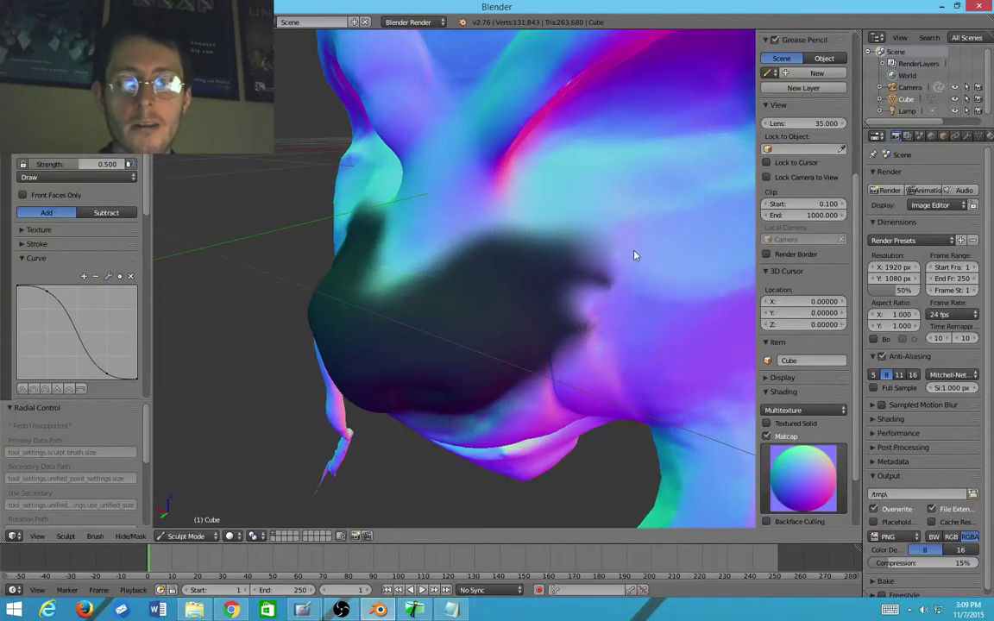
mouse_move(560, 365)
left_mouse_down()
mouse_move(527, 250)
mouse_move(581, 337)
mouse_move(481, 225)
left_mouse_up()
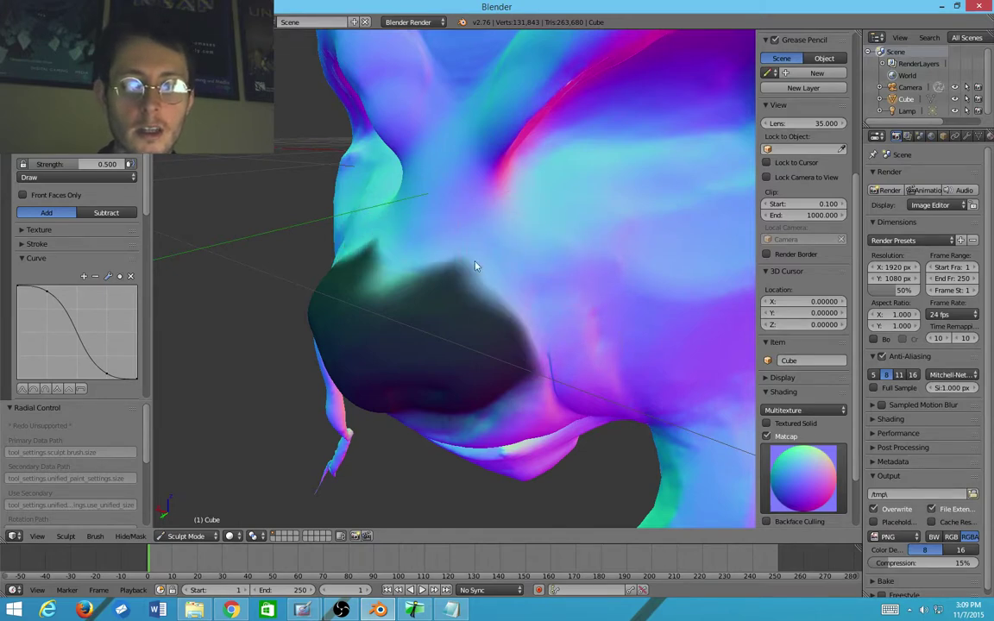
Step: Extend the mask's lower edge beneath the nostrils
mouse_move(474, 269)
middle_mouse_down()
mouse_move(468, 261)
mouse_move(516, 199)
middle_mouse_up()
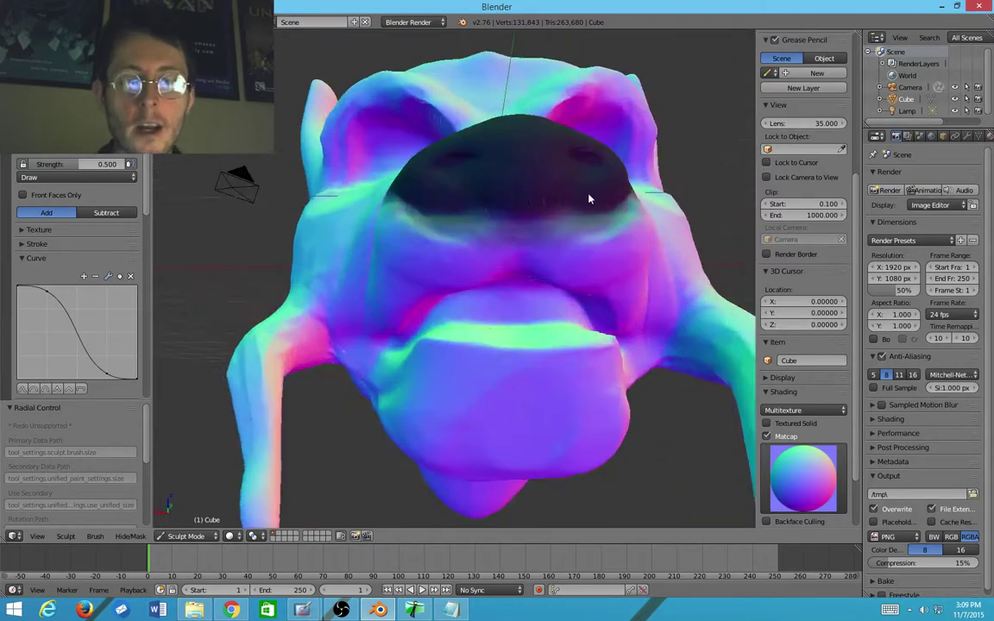
mouse_move(588, 197)
left_mouse_down()
mouse_move(528, 231)
mouse_move(609, 204)
left_mouse_up()
middle_click_drag(608, 204, 511, 287)
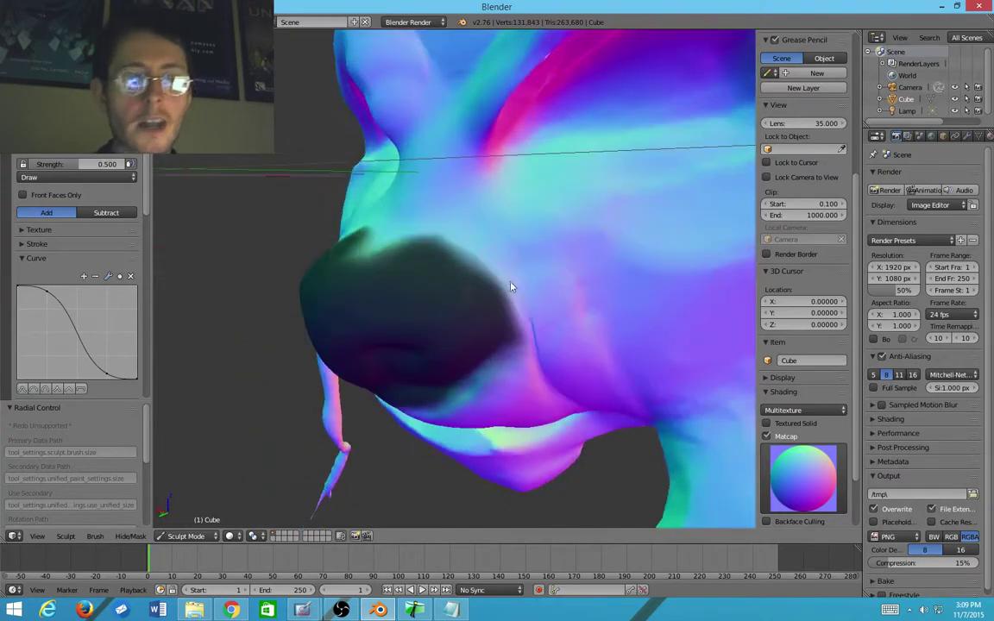
Step: Build up the nose bridge just above the masked nose with a resized Clay brush
left_click(76, 105)
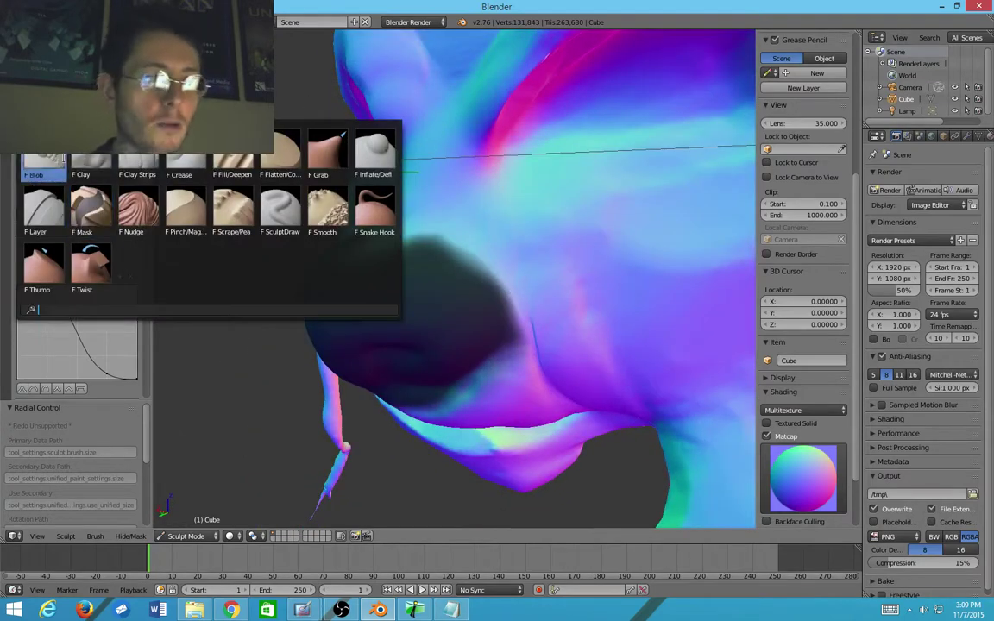
left_click(86, 156)
middle_click_drag(226, 226, 435, 284)
key("f")
left_click(551, 324)
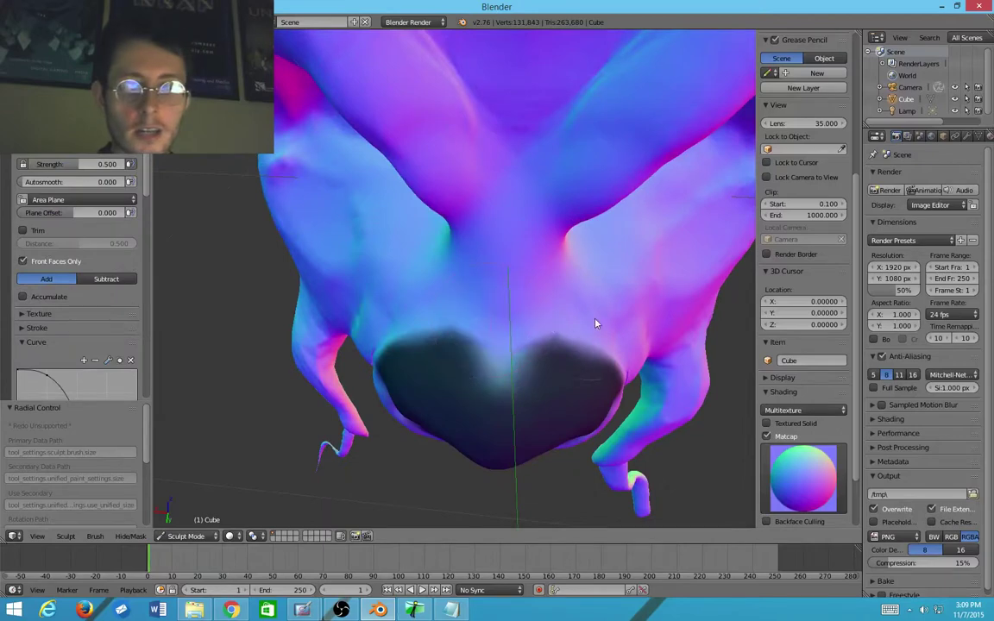
left_click_drag(597, 322, 576, 307)
Step: Keep the Clay brush active and raise its strength to 0.800
left_click(76, 105)
left_click(76, 105)
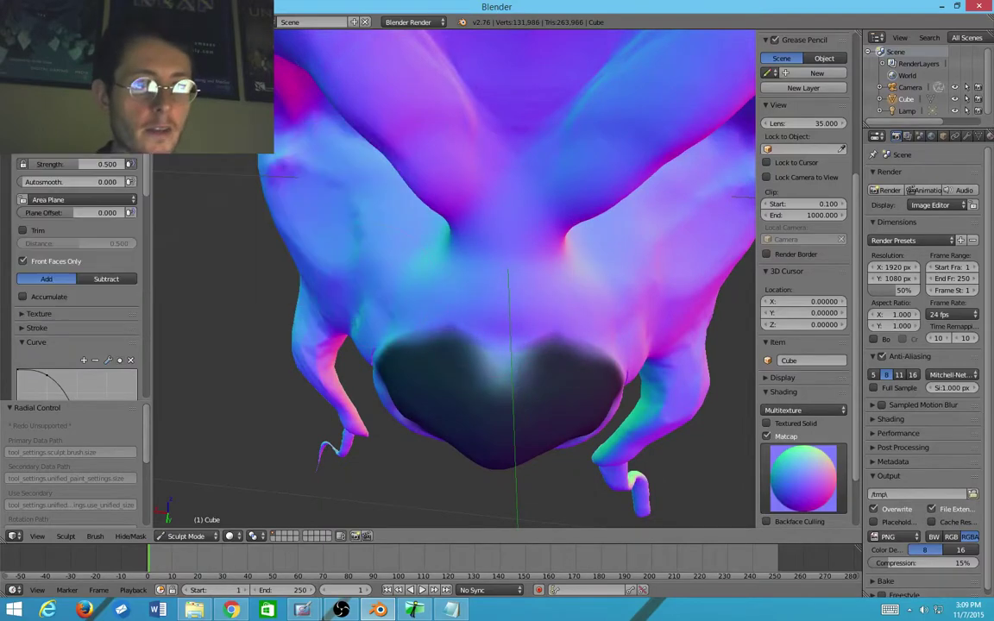
left_click(76, 106)
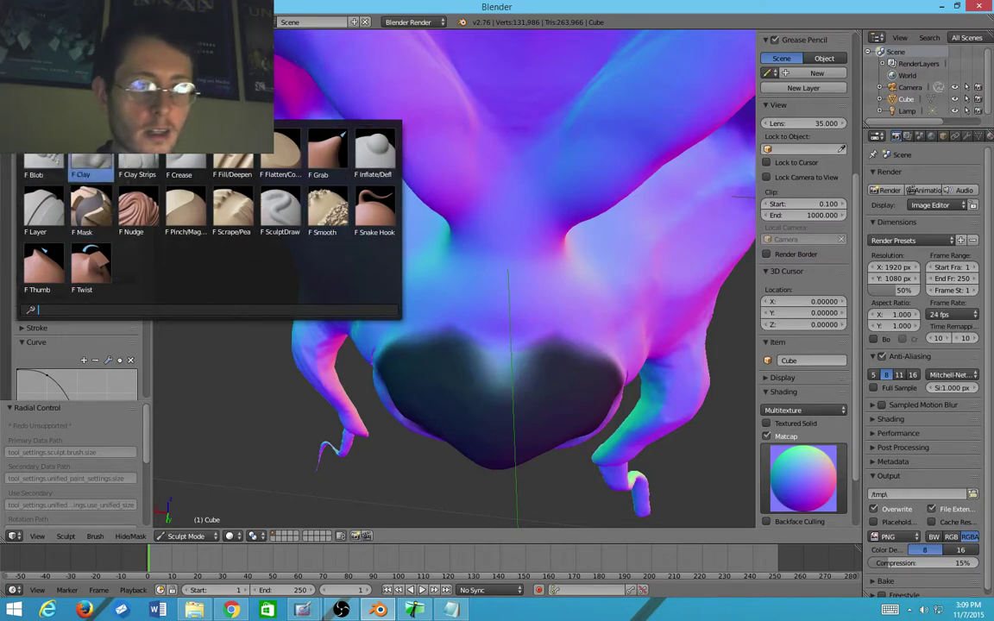
left_click(86, 168)
middle_click_drag(327, 339, 470, 307)
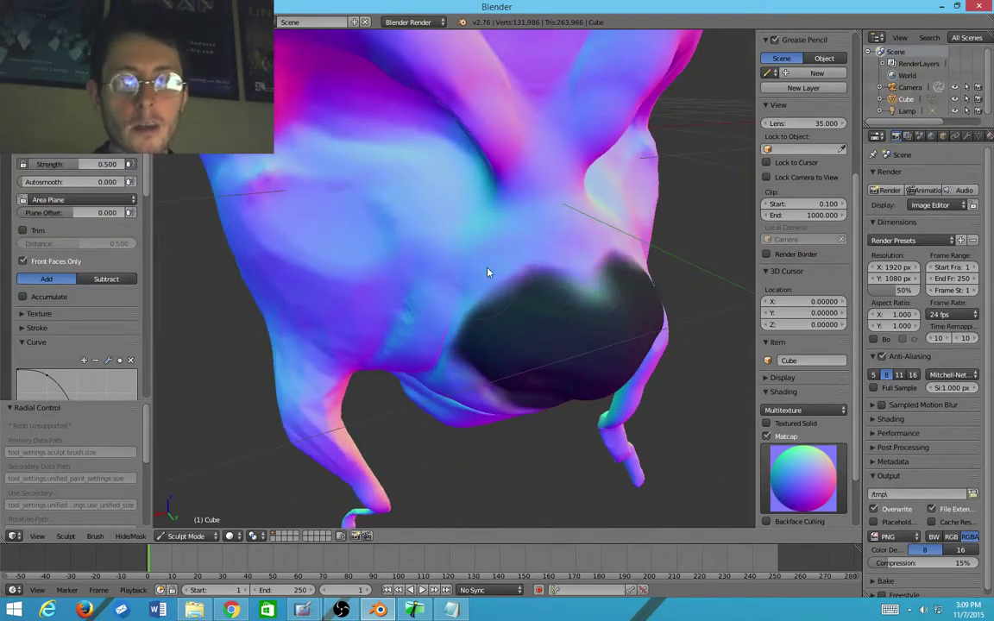
key("shift+f")
left_click(456, 269)
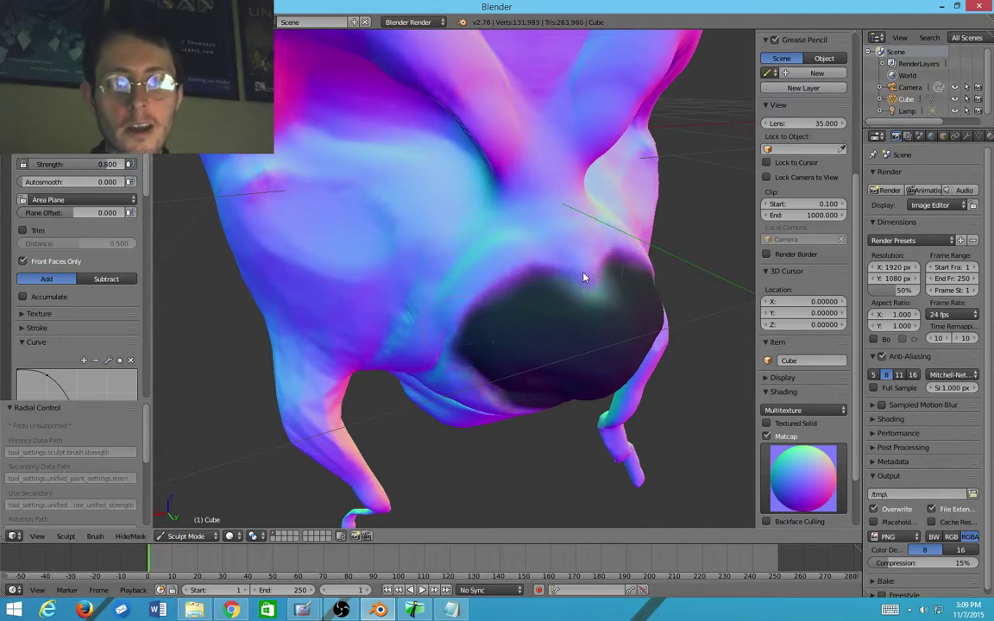
Step: Add clay to the muzzle around the rim of the masked nose, on its sides, underside and top
mouse_move(515, 290)
middle_mouse_down()
mouse_move(505, 255)
mouse_move(461, 255)
middle_mouse_up()
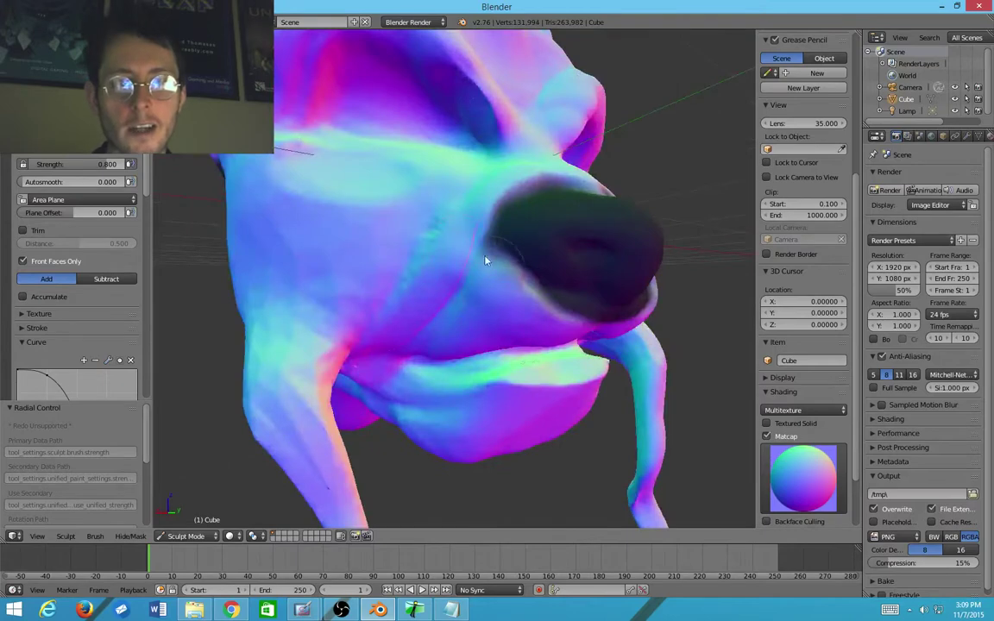
mouse_move(521, 312)
middle_mouse_down()
mouse_move(534, 310)
mouse_move(440, 278)
middle_mouse_up()
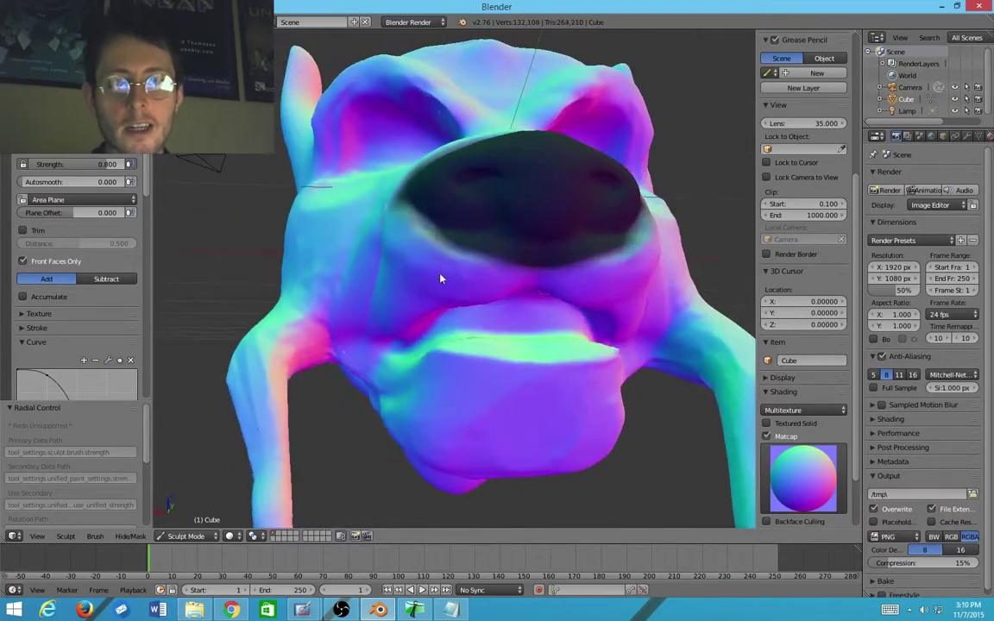
mouse_move(632, 270)
middle_mouse_down()
mouse_move(603, 264)
mouse_move(444, 304)
middle_mouse_up()
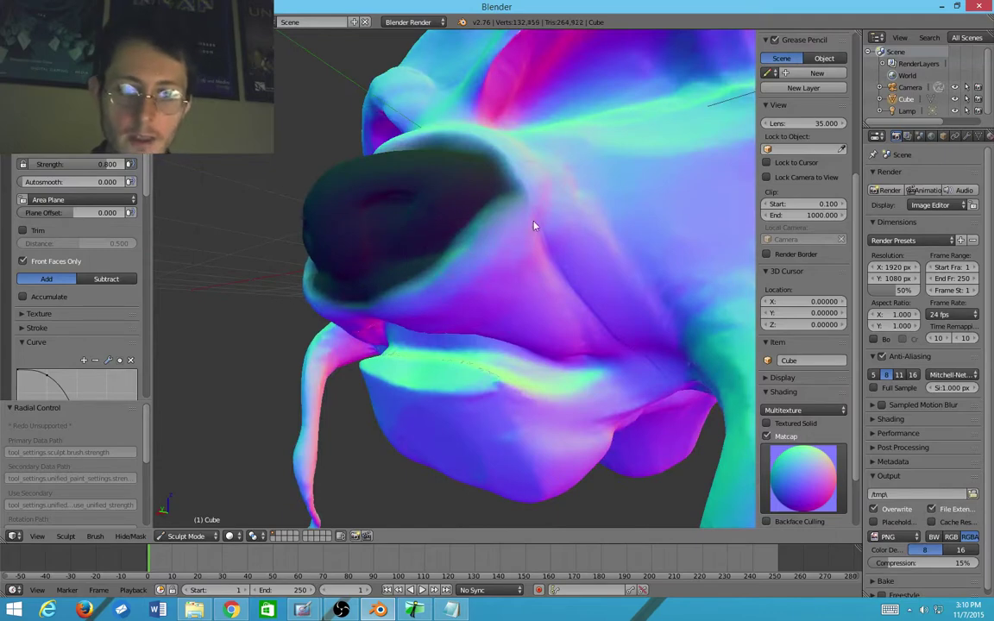
mouse_move(498, 151)
middle_mouse_down()
mouse_move(595, 230)
mouse_move(579, 249)
mouse_move(605, 271)
mouse_move(567, 268)
mouse_move(390, 405)
middle_mouse_up()
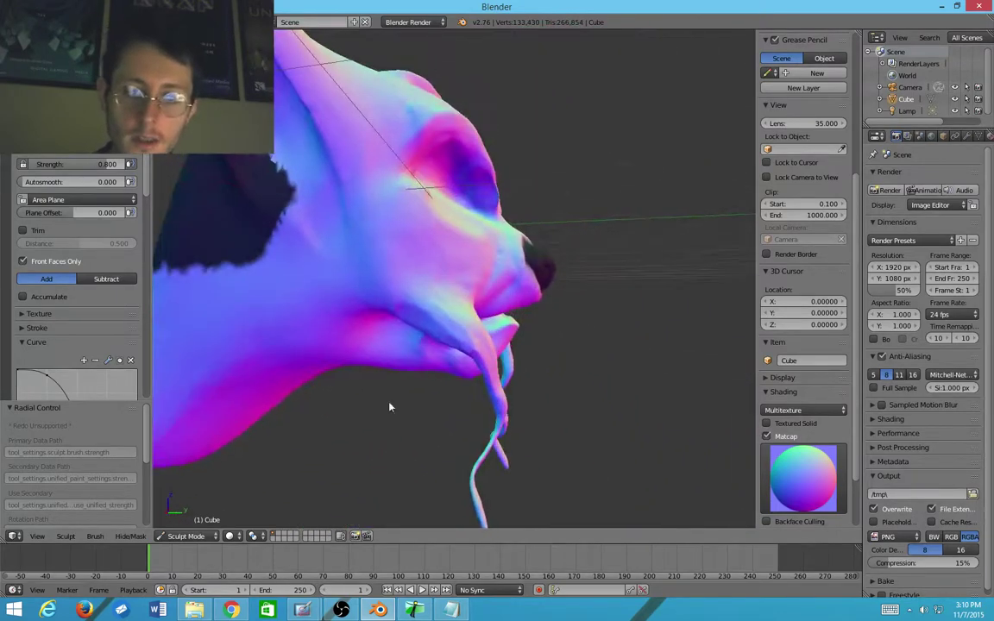
Step: Clear the mask from the sculpt and switch to the Mask brush
left_click(130, 535)
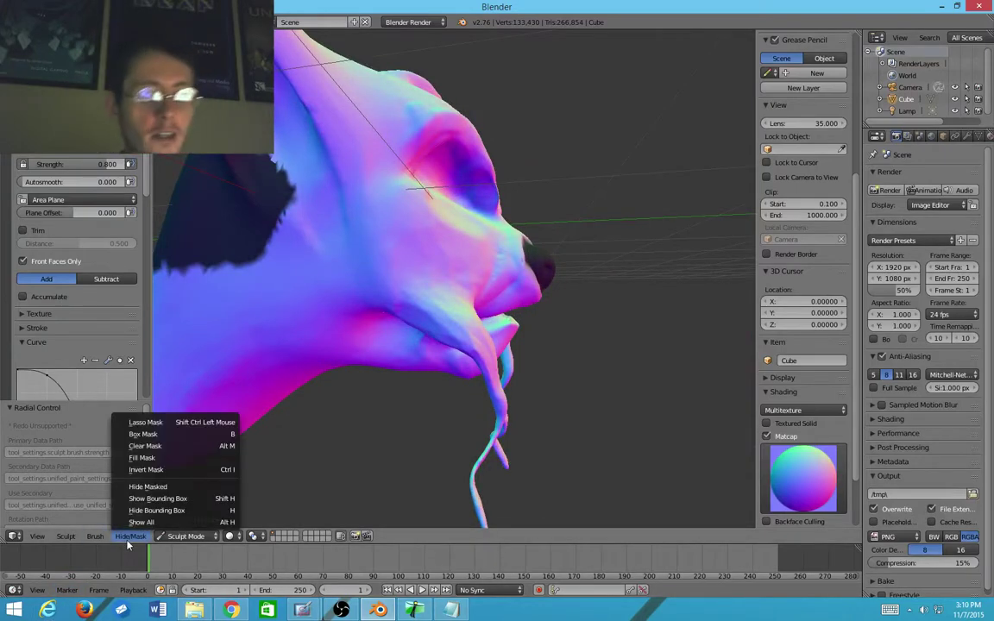
left_click(171, 446)
mouse_move(244, 406)
middle_mouse_down()
mouse_move(572, 405)
mouse_move(470, 410)
mouse_move(444, 400)
mouse_move(456, 348)
mouse_move(481, 365)
mouse_move(385, 372)
mouse_move(393, 360)
middle_mouse_up()
scroll(461, 338, "up", 6)
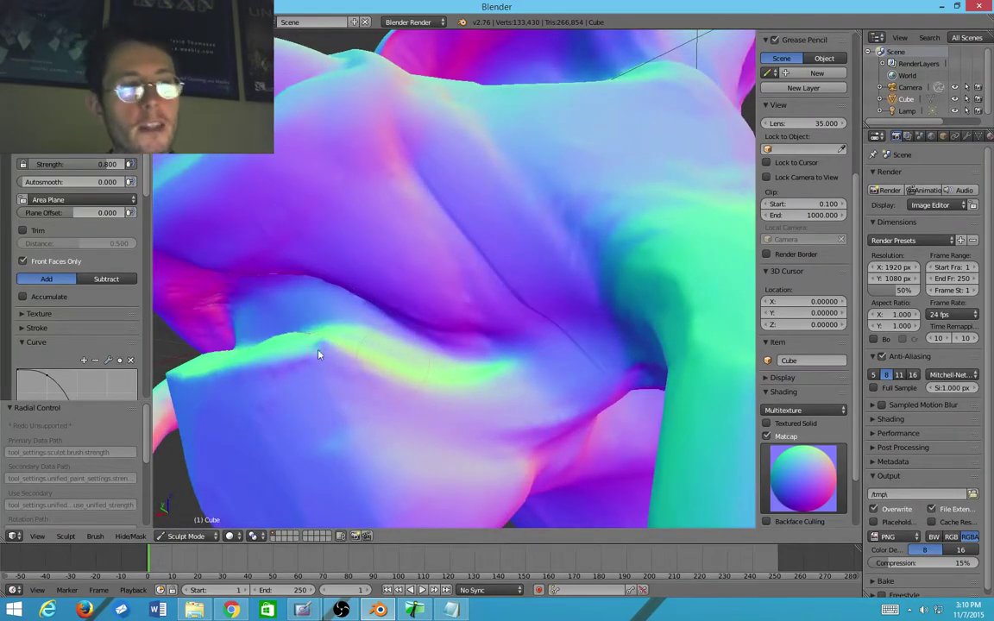
left_click(76, 95)
left_click(165, 175)
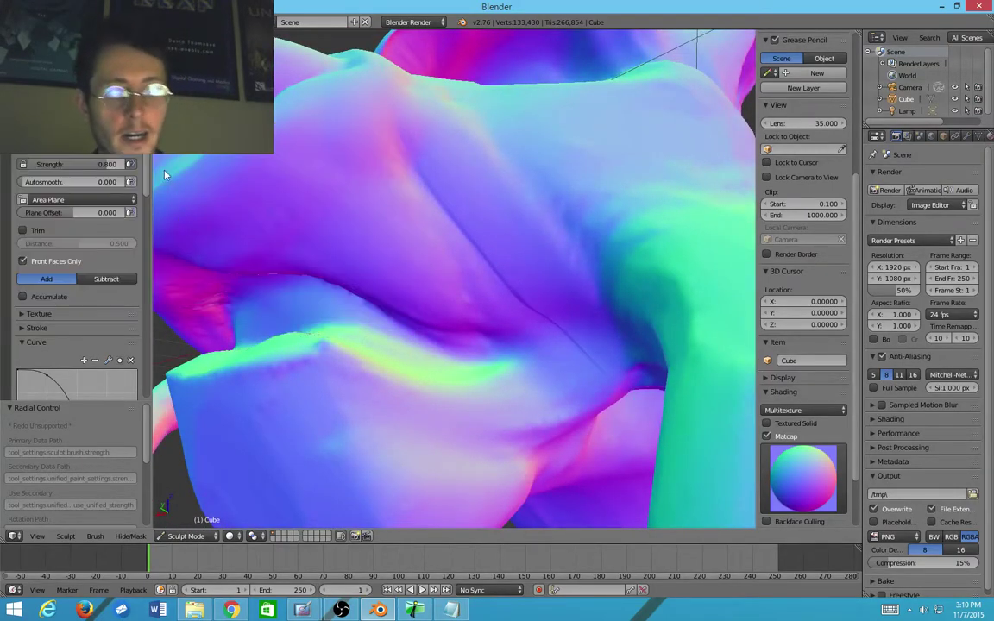
left_click(64, 104)
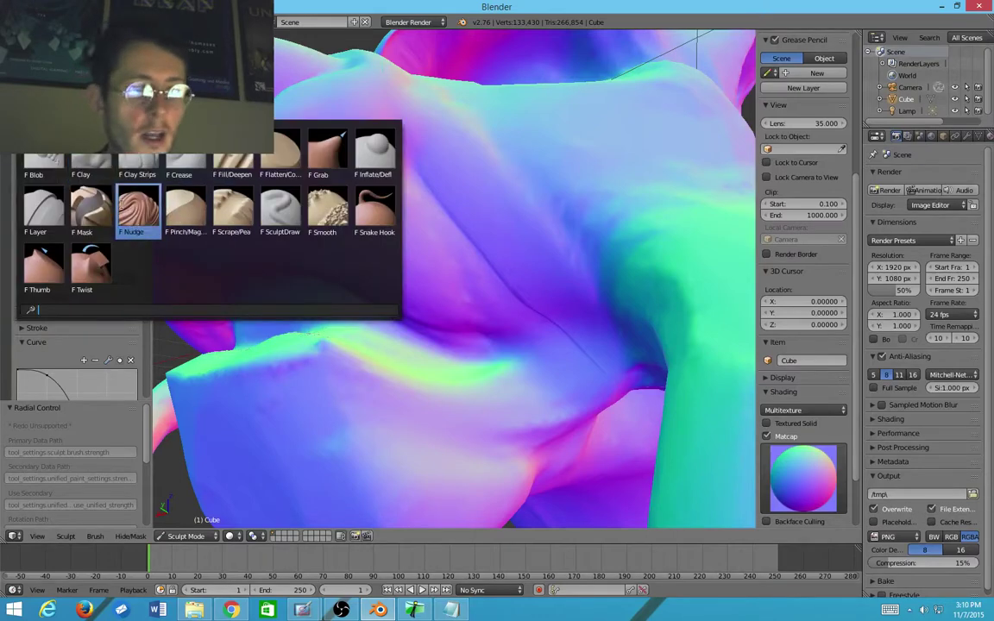
left_click(107, 215)
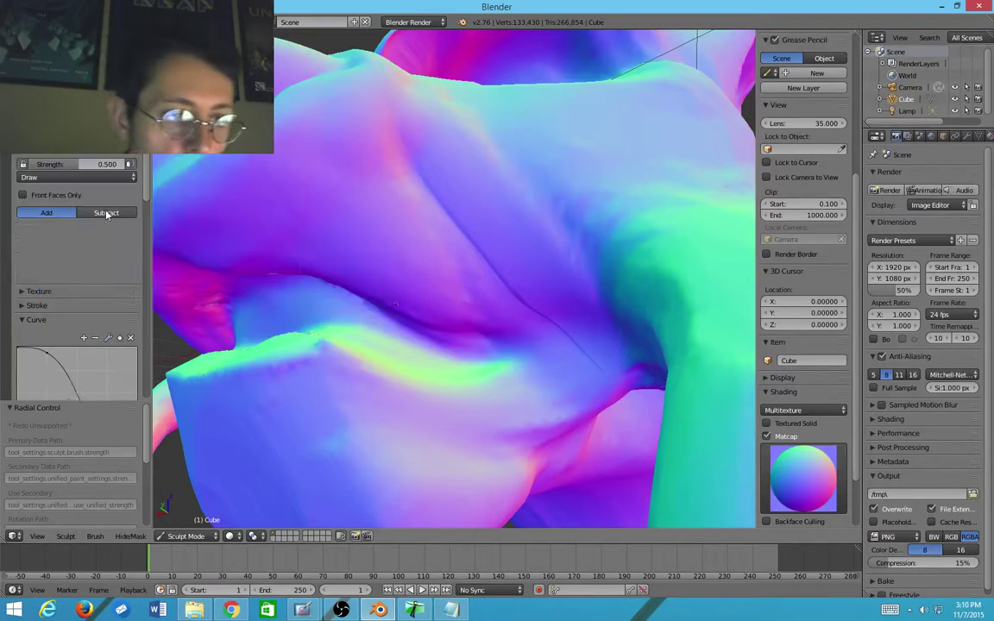
Step: Mask the side of the lower jaw just below the corner of the mouth
scroll(518, 366, "down", 4)
mouse_move(517, 366)
middle_mouse_down()
mouse_move(517, 308)
mouse_move(479, 337)
middle_mouse_up()
scroll(478, 338, "up", 3)
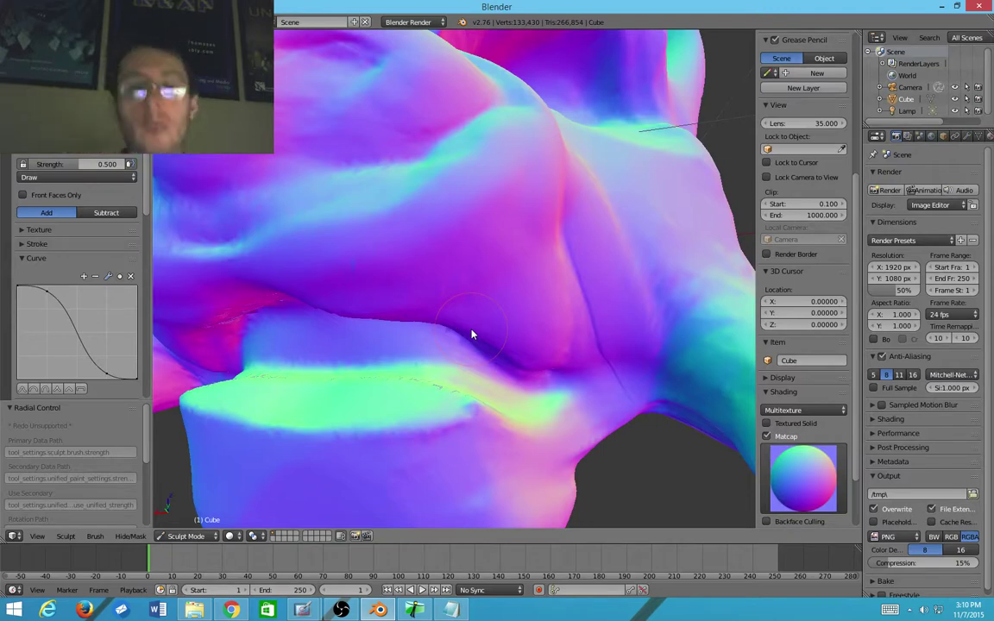
middle_click_drag(472, 334, 460, 403)
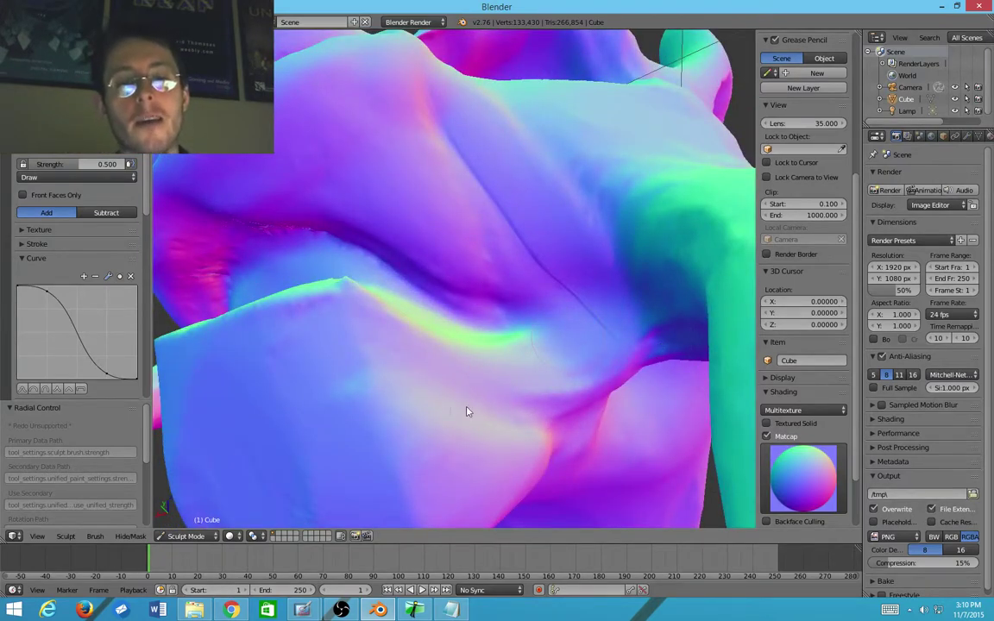
mouse_move(477, 381)
left_mouse_down()
mouse_move(473, 390)
mouse_move(488, 377)
left_mouse_up()
key("ctrl+z")
scroll(457, 407, "down", 2)
mouse_move(457, 406)
middle_mouse_down()
mouse_move(457, 431)
mouse_move(448, 419)
middle_mouse_up()
mouse_move(449, 419)
left_mouse_down()
mouse_move(470, 410)
mouse_move(486, 418)
mouse_move(468, 401)
mouse_move(426, 447)
mouse_move(468, 453)
mouse_move(455, 426)
left_mouse_up()
mouse_move(455, 426)
middle_mouse_down()
mouse_move(444, 400)
mouse_move(451, 383)
mouse_move(582, 372)
middle_mouse_up()
Step: Build up the upper lip above the masked jaw and around the mouth corner with the Clay Strips brush
left_click(76, 96)
left_click(135, 159)
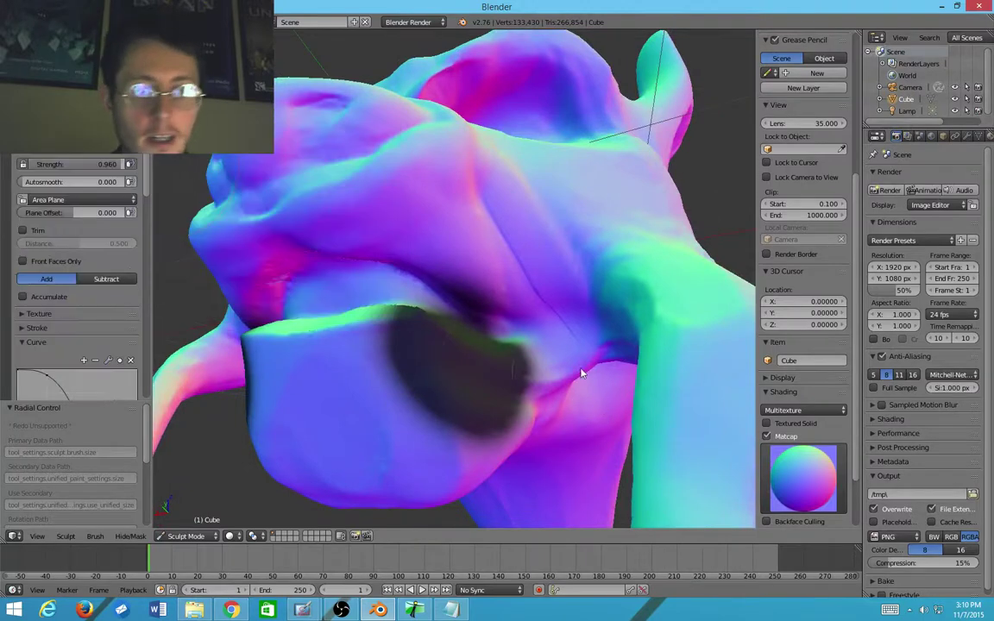
left_click(78, 104)
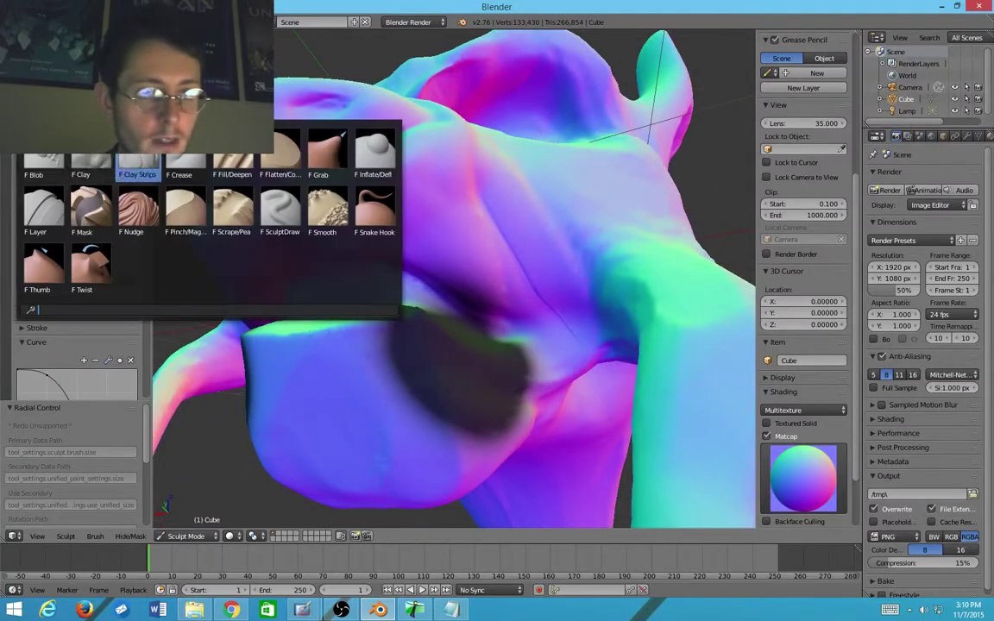
left_click(129, 209)
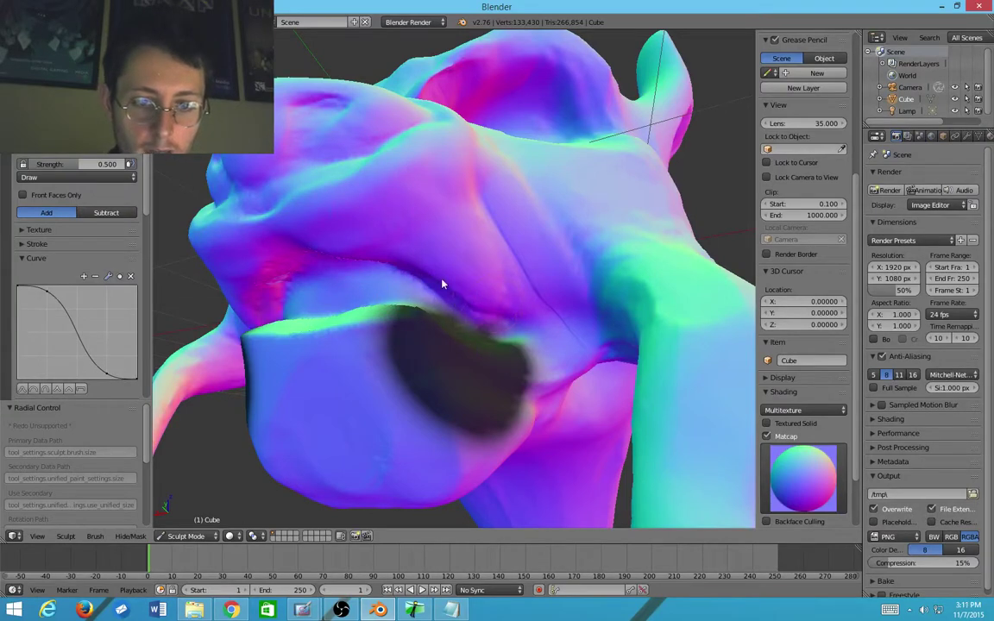
left_click(78, 104)
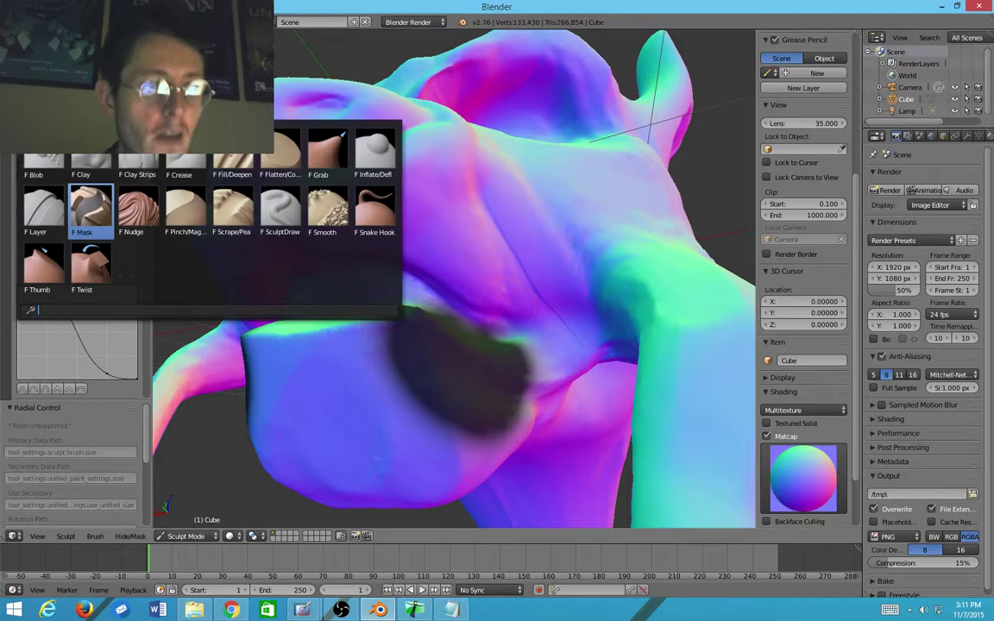
left_click(138, 157)
mouse_move(542, 366)
left_mouse_down()
mouse_move(547, 346)
mouse_move(500, 290)
mouse_move(551, 380)
mouse_move(481, 276)
mouse_move(574, 313)
left_mouse_up()
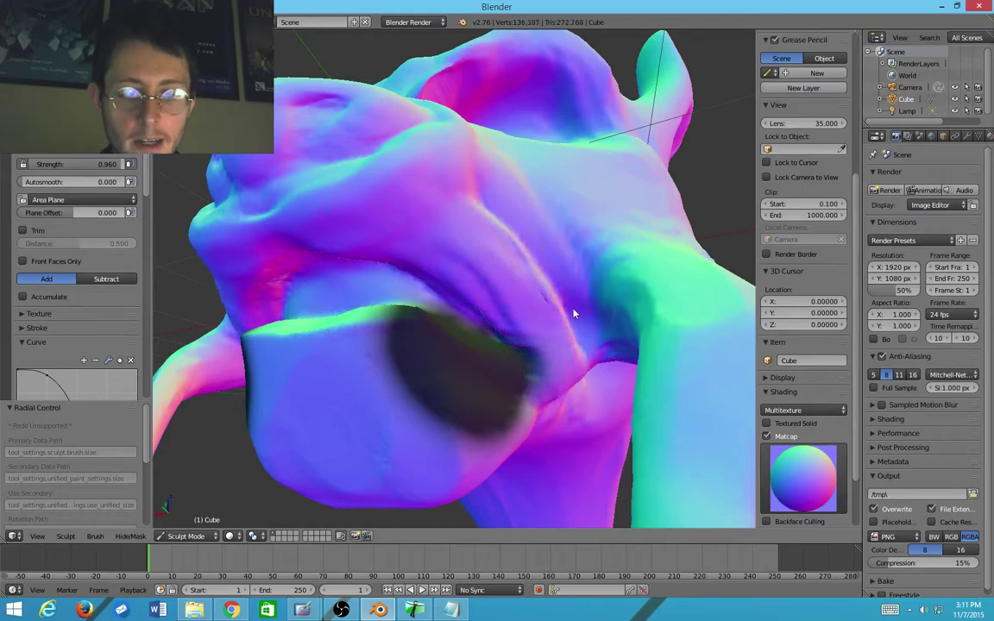
left_click_drag(579, 382, 481, 245)
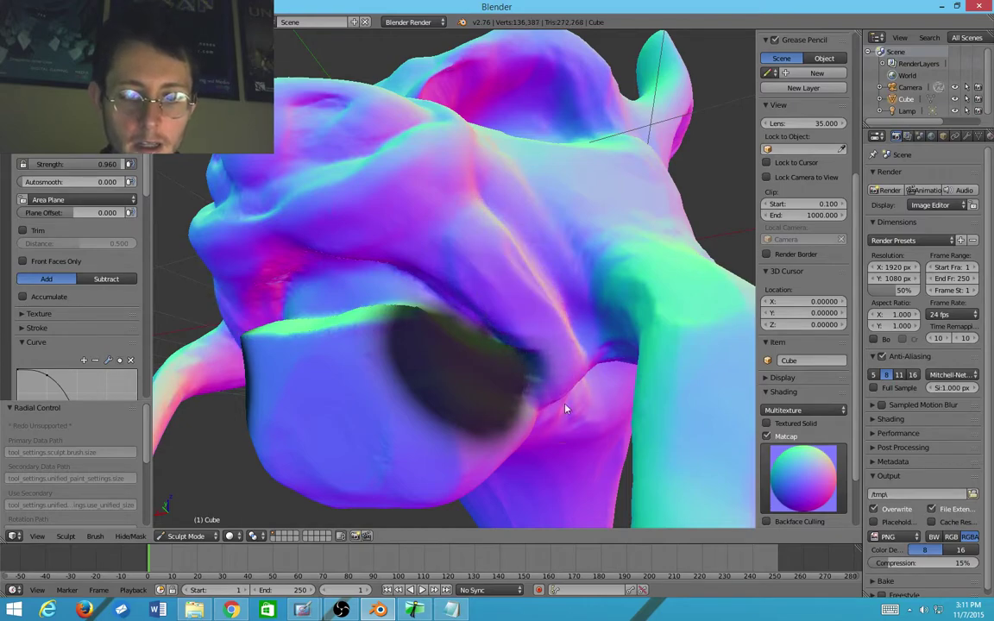
mouse_move(570, 413)
middle_mouse_down()
mouse_move(599, 425)
mouse_move(500, 309)
middle_mouse_up()
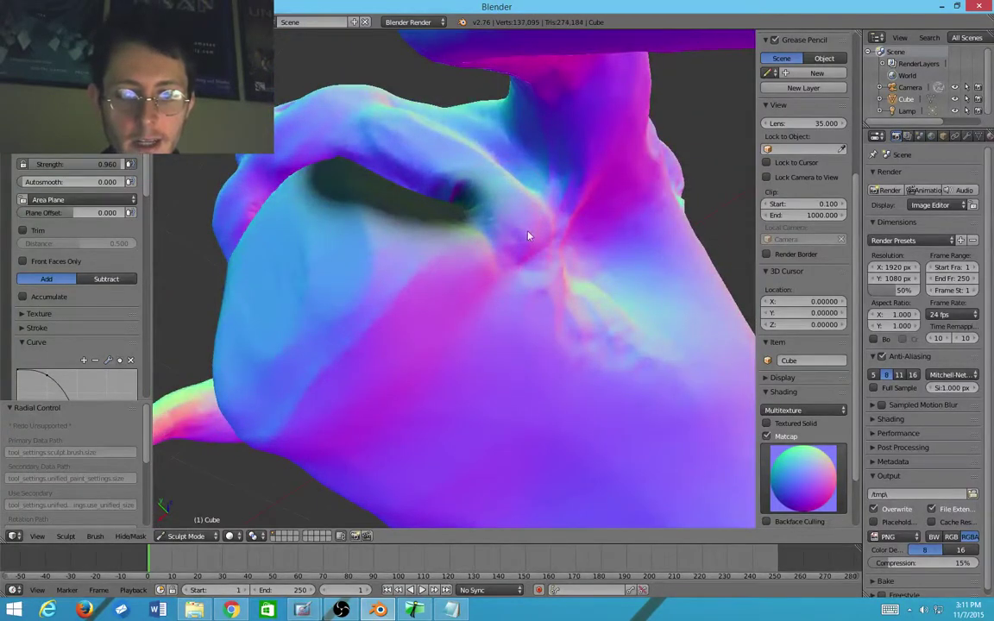
mouse_move(479, 161)
middle_mouse_down()
mouse_move(599, 284)
mouse_move(556, 277)
mouse_move(548, 251)
mouse_move(565, 331)
mouse_move(559, 261)
mouse_move(550, 310)
mouse_move(568, 355)
mouse_move(562, 304)
mouse_move(446, 318)
mouse_move(448, 250)
mouse_move(539, 340)
middle_mouse_up()
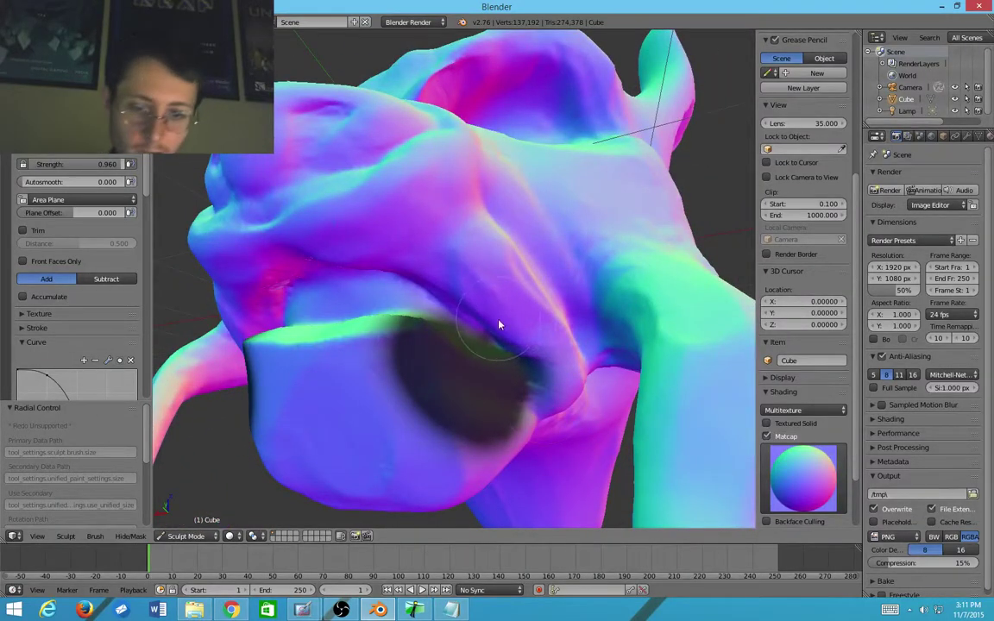
mouse_move(506, 328)
middle_mouse_down()
mouse_move(534, 360)
mouse_move(521, 361)
mouse_move(462, 315)
middle_mouse_up()
left_click(78, 86)
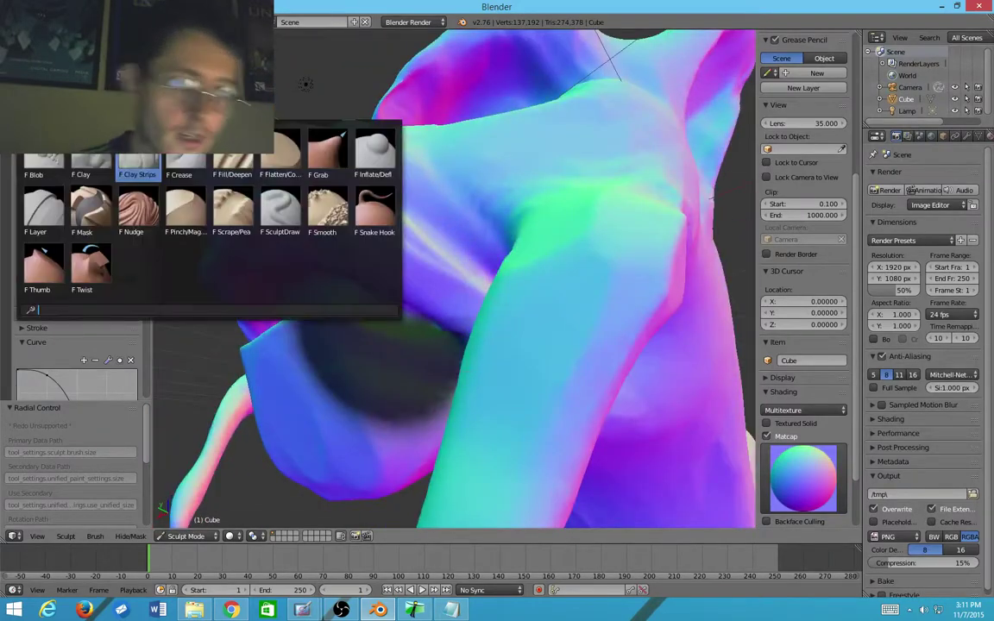
scroll(87, 184, "down", 1)
left_click(91, 207)
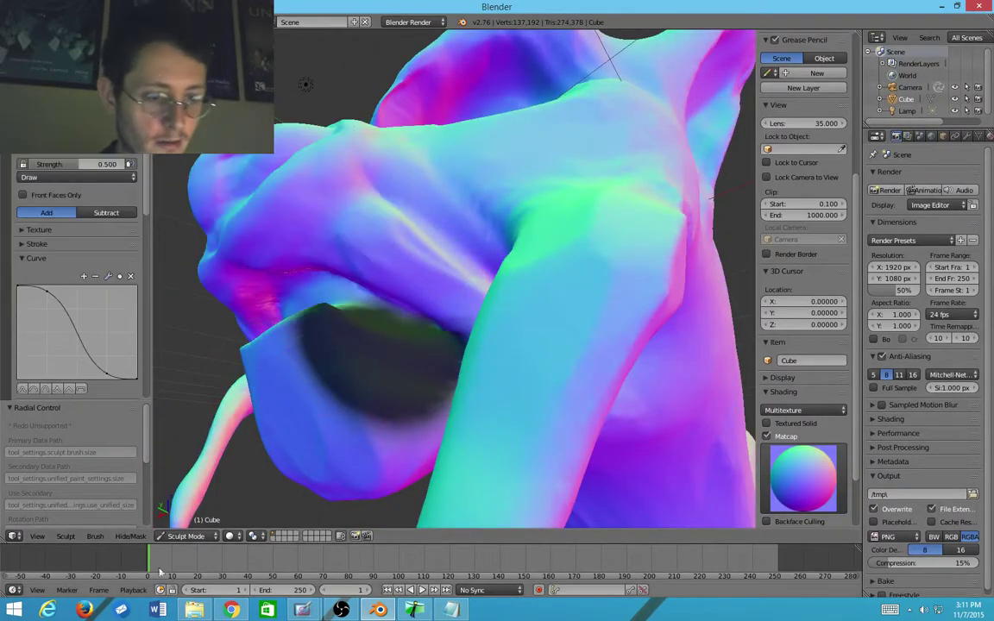
left_click(131, 537)
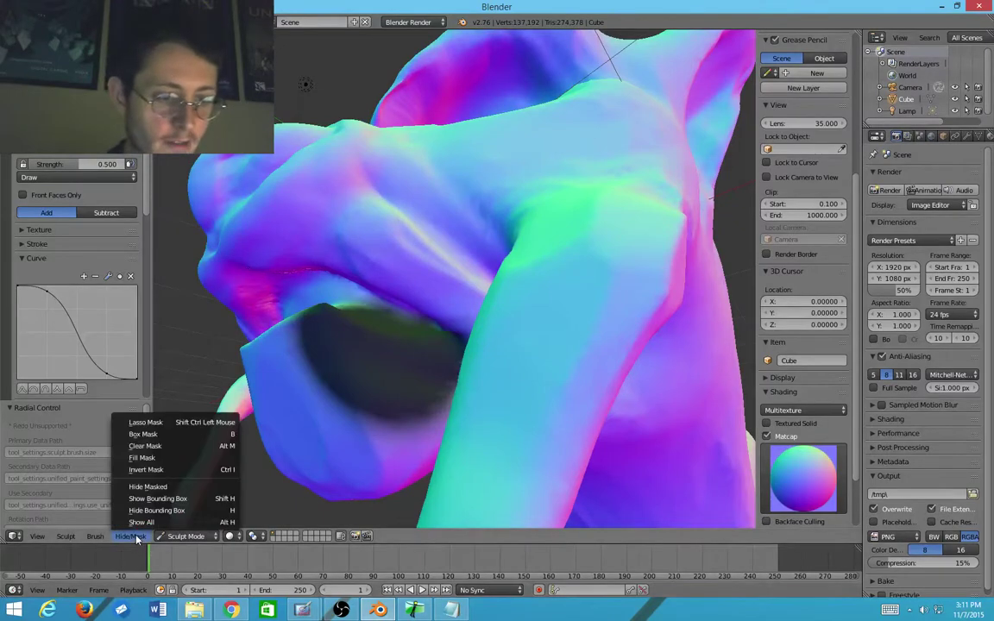
left_click(145, 446)
mouse_move(173, 448)
middle_mouse_down()
mouse_move(271, 462)
mouse_move(257, 486)
mouse_move(344, 505)
mouse_move(340, 401)
mouse_move(410, 418)
mouse_move(370, 464)
mouse_move(285, 509)
mouse_move(326, 469)
middle_mouse_up()
key("ctrl+z")
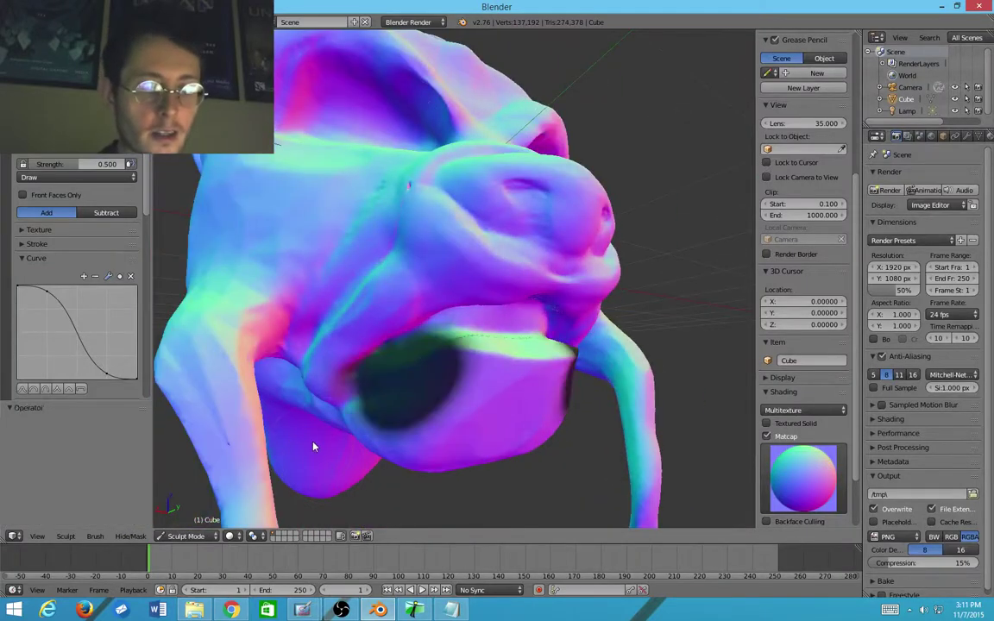
Step: Invert the mask so only the lower jaw's side patches stay editable, and switch to the Snake Hook brush
left_click(121, 536)
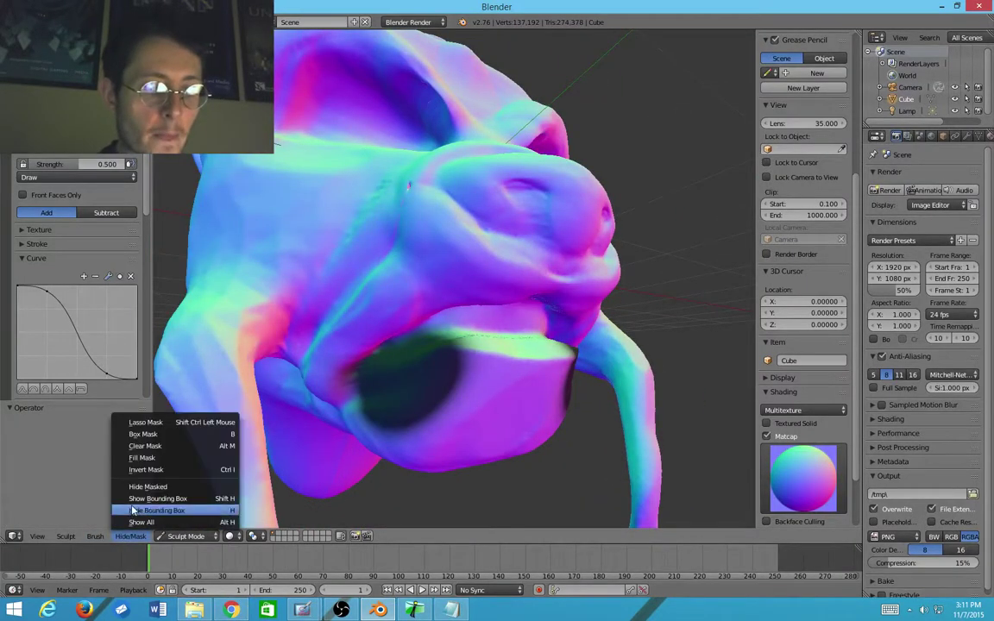
left_click(151, 471)
middle_click_drag(409, 416, 386, 422)
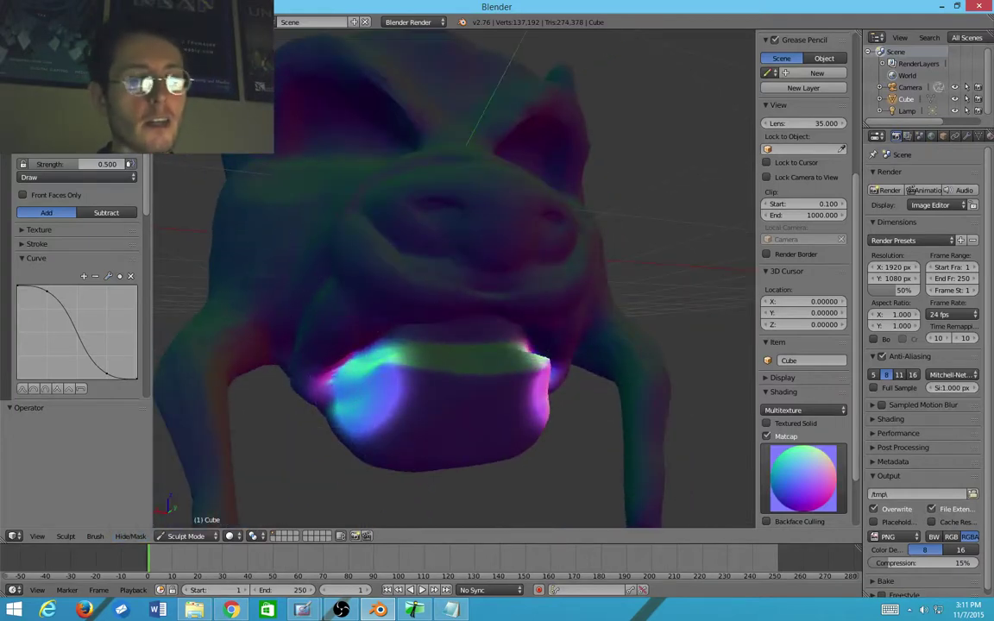
left_click(76, 96)
left_click(377, 213)
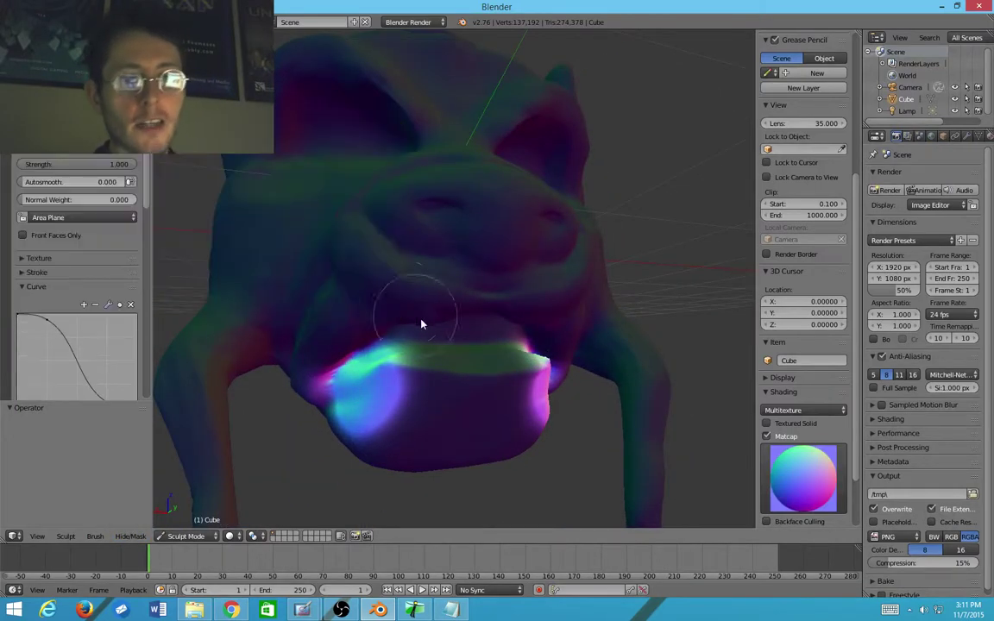
Step: Pull the unmasked sides of the lower lip up and back into the mouth corners with an enlarged Snake Hook brush
mouse_move(421, 323)
middle_mouse_down()
mouse_move(483, 285)
mouse_move(506, 284)
mouse_move(397, 349)
middle_mouse_up()
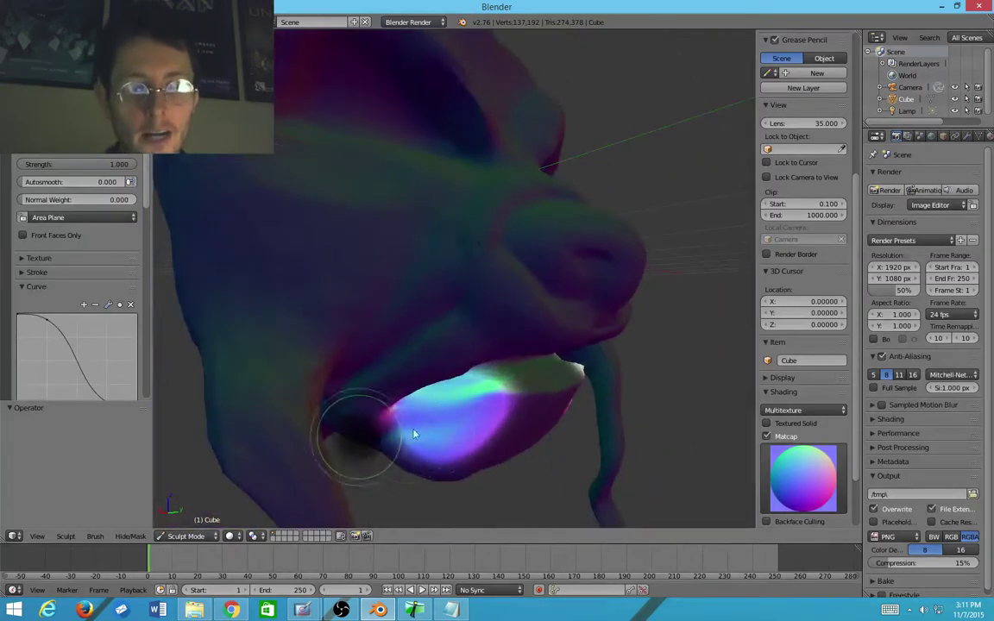
left_click(419, 425)
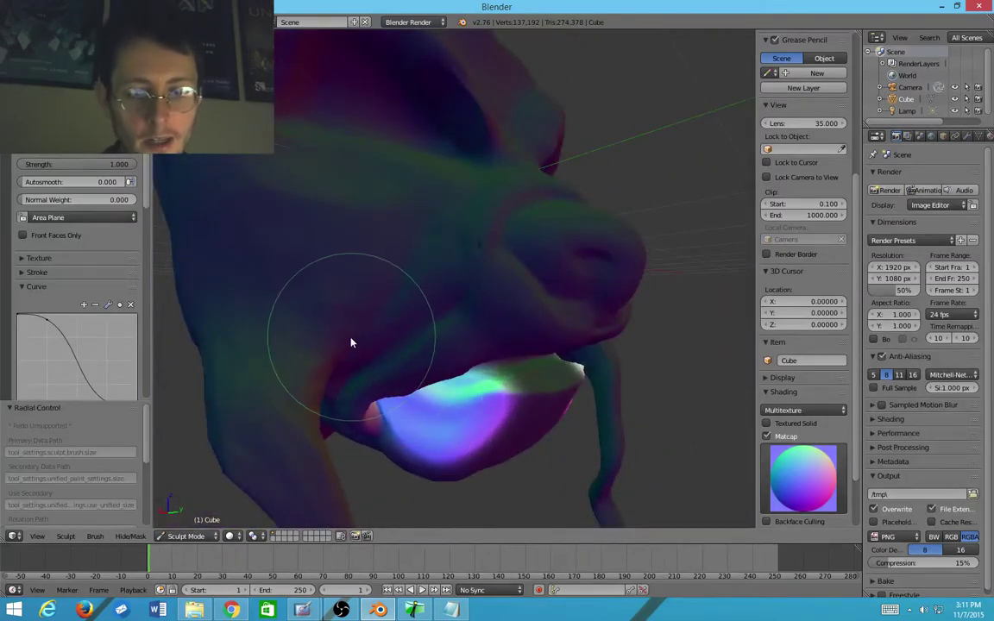
left_click_drag(391, 403, 361, 373)
middle_click_drag(480, 374, 314, 377)
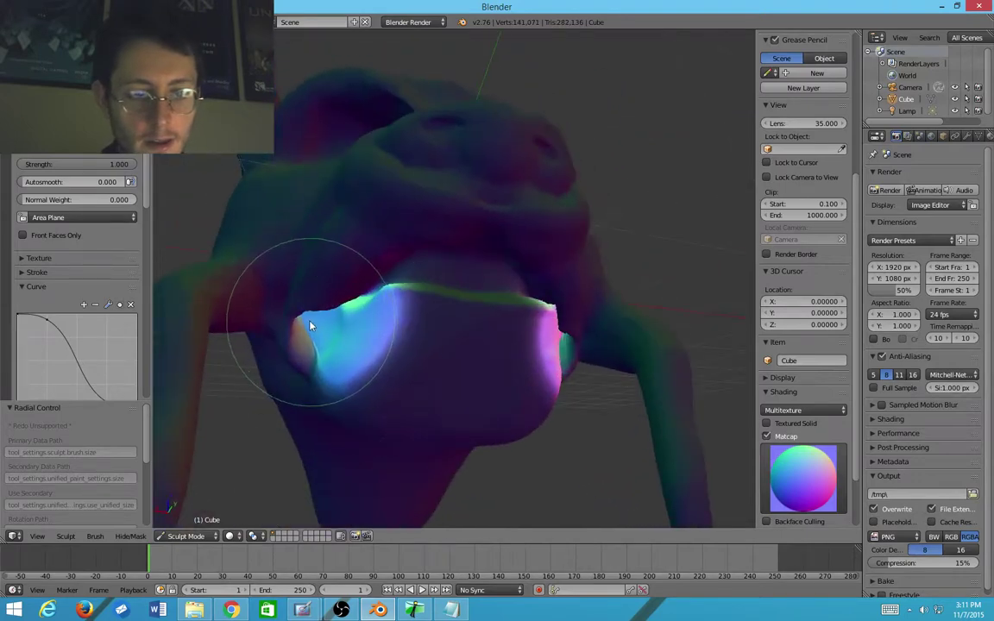
mouse_move(310, 326)
left_mouse_down()
mouse_move(349, 335)
mouse_move(303, 333)
mouse_move(333, 348)
mouse_move(323, 345)
left_mouse_up()
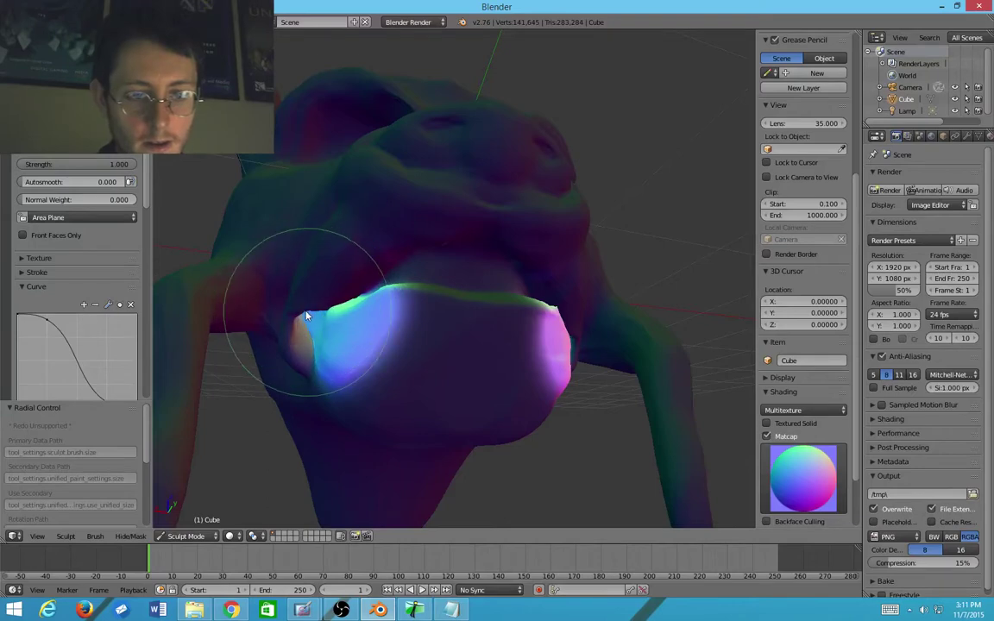
mouse_move(306, 317)
middle_mouse_down()
mouse_move(421, 328)
mouse_move(358, 283)
mouse_move(333, 221)
mouse_move(344, 261)
mouse_move(322, 288)
middle_mouse_up()
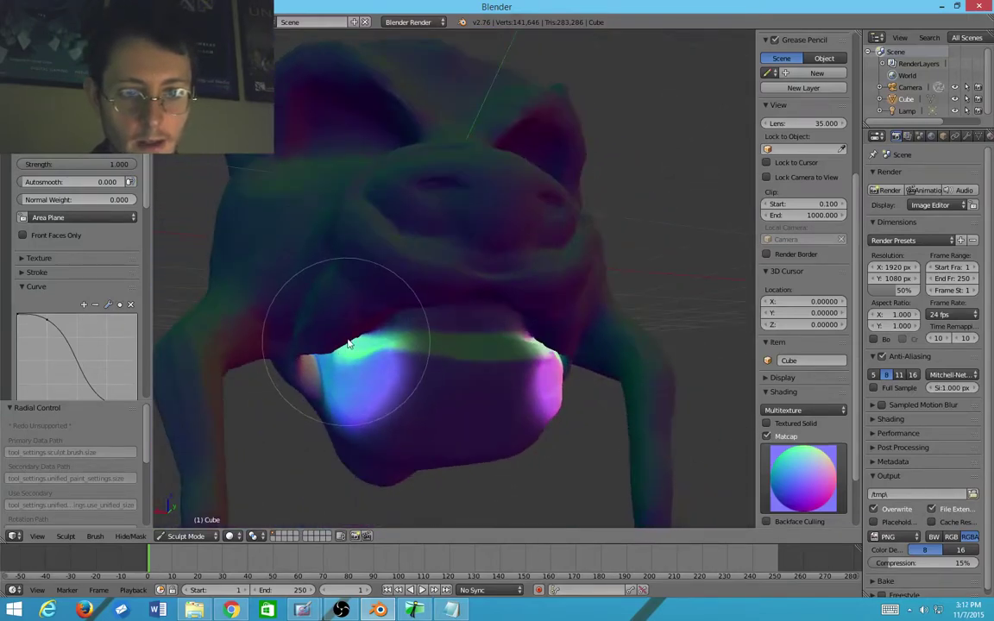
Step: Clear the inverted mask from the whole head
mouse_move(349, 343)
middle_mouse_down()
mouse_move(348, 329)
mouse_move(276, 331)
middle_mouse_up()
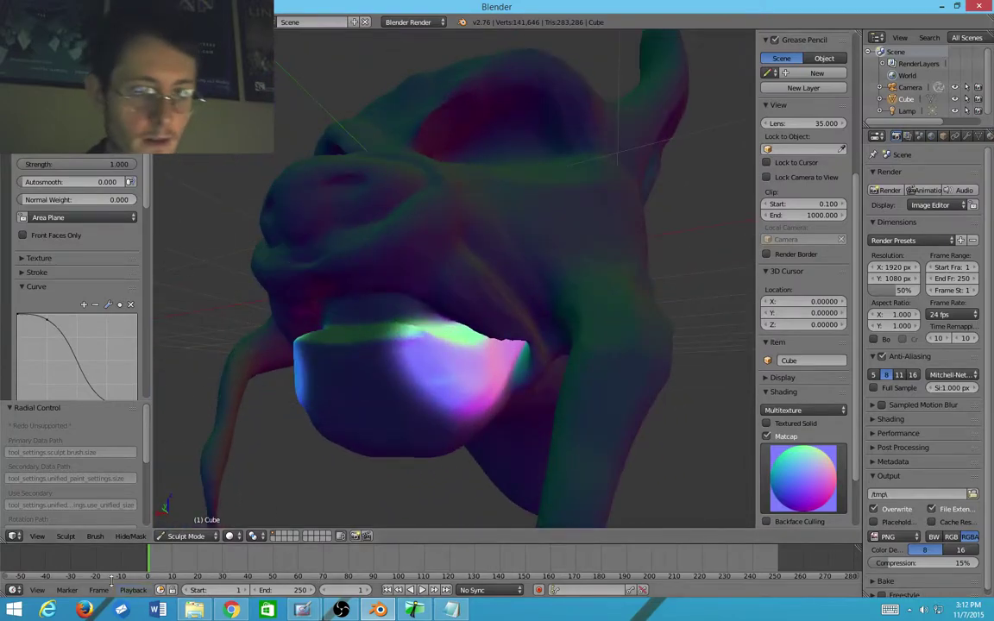
mouse_move(206, 463)
middle_mouse_down()
mouse_move(390, 355)
mouse_move(455, 354)
mouse_move(322, 299)
mouse_move(317, 225)
mouse_move(247, 216)
middle_mouse_up()
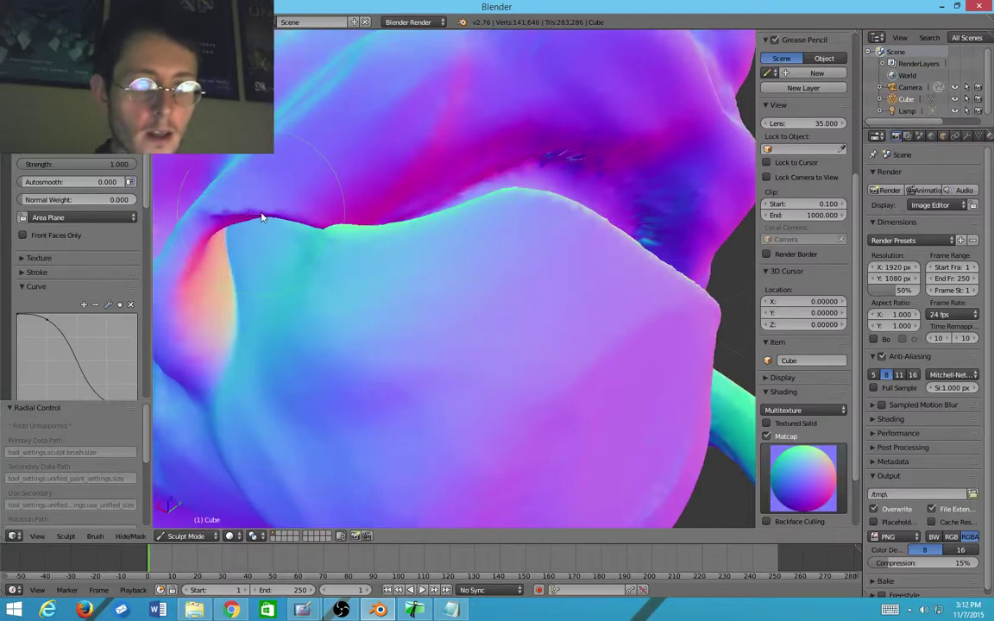
Step: Inflate the lip fold around the mouth corner with the Inflate brush
scroll(224, 262, "down", 2)
mouse_move(213, 282)
middle_mouse_down()
mouse_move(312, 350)
mouse_move(296, 361)
mouse_move(323, 275)
mouse_move(300, 225)
middle_mouse_up()
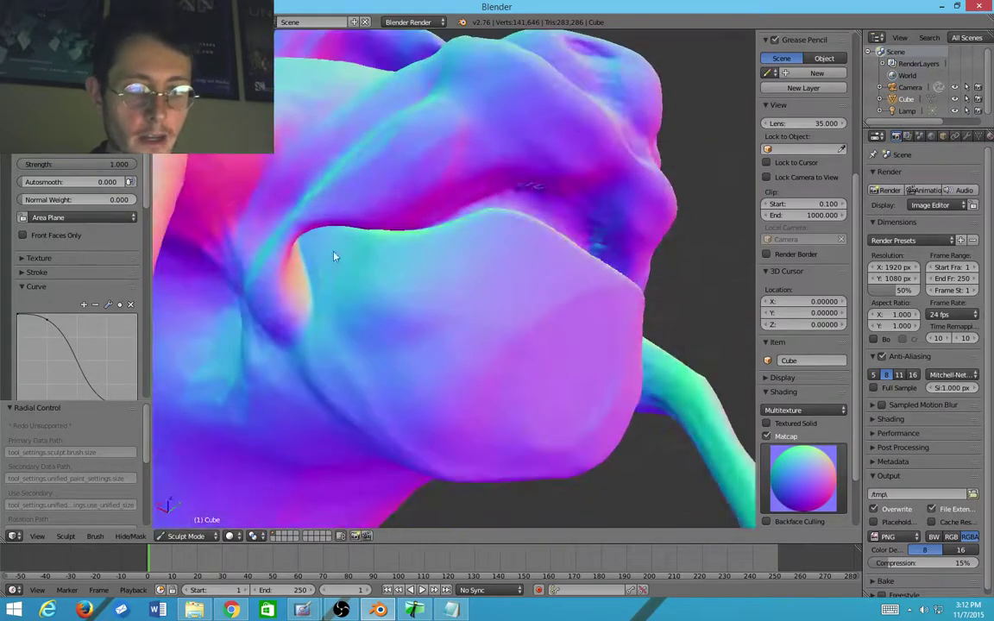
key("i")
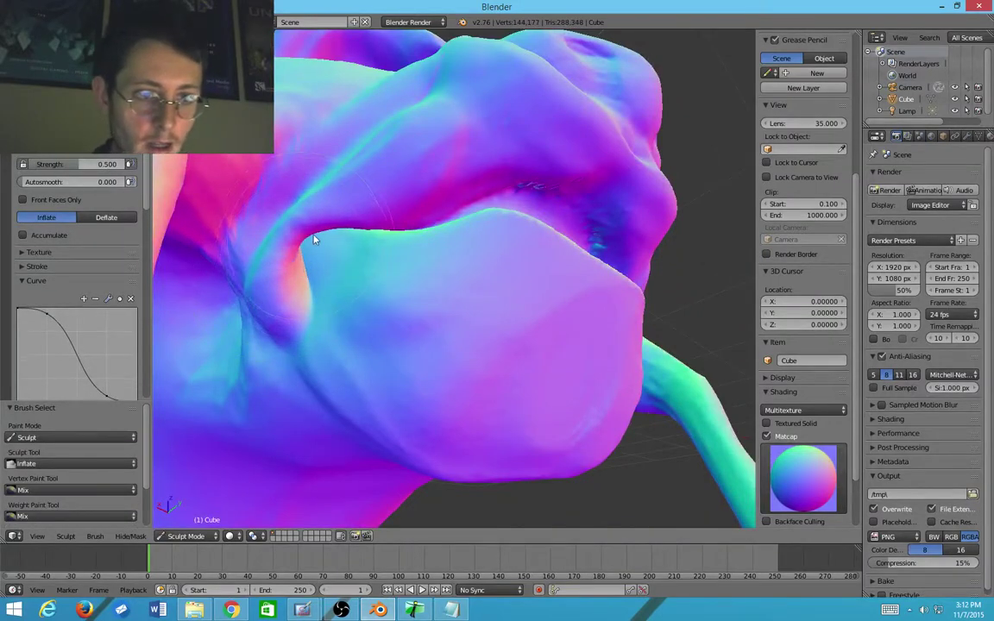
Step: Tighten the crease at the mouth corner with the Pinch/Magnify brush
key("space")
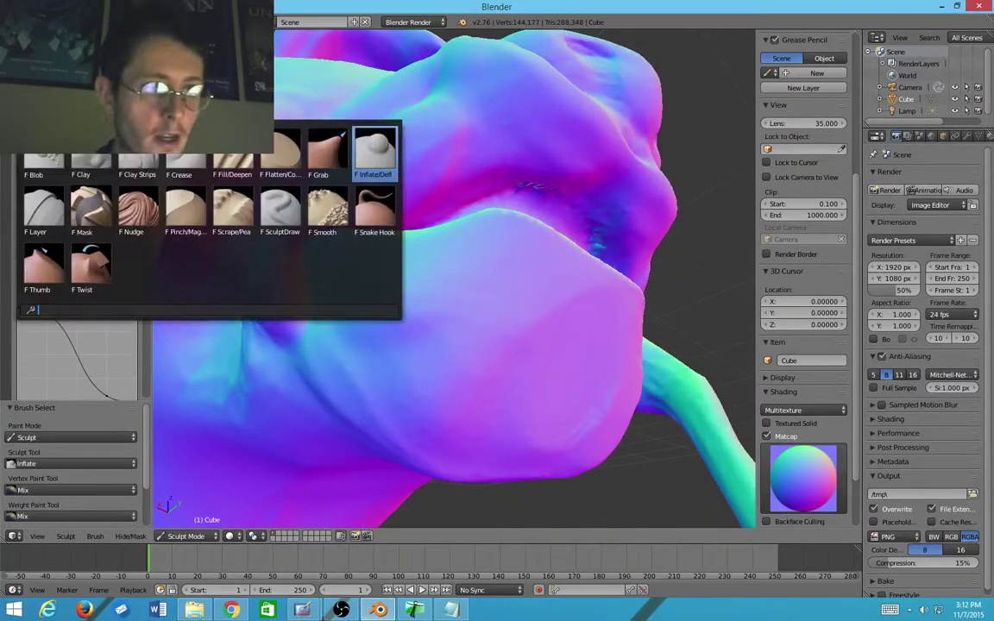
left_click(165, 195)
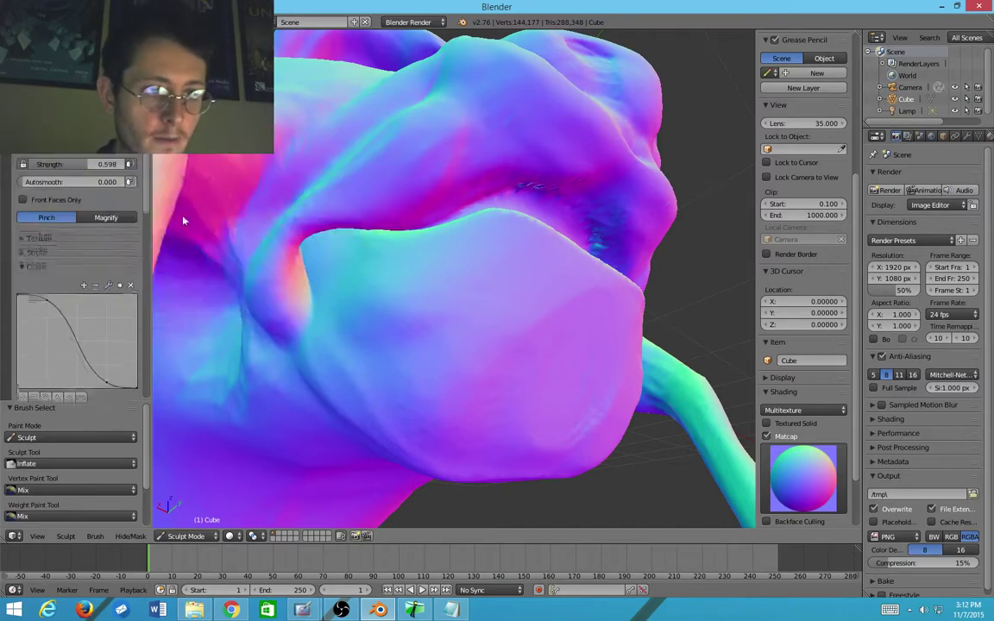
mouse_move(300, 247)
left_mouse_down()
mouse_move(256, 249)
mouse_move(316, 253)
left_mouse_up()
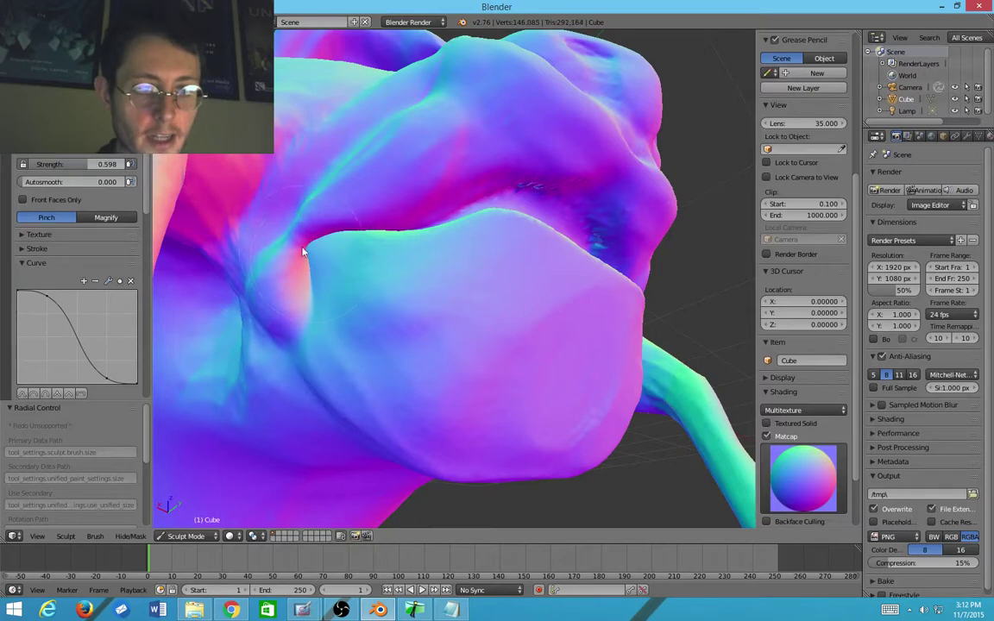
Step: Try to build up the mouth corner with the Clay Strips brush, undoing the strokes
key("space")
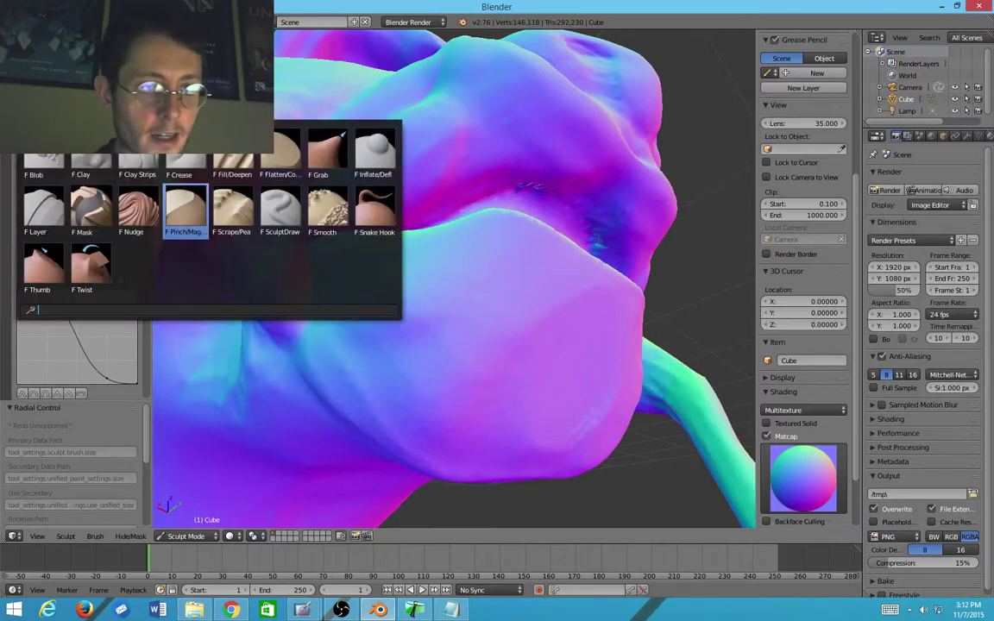
left_click(127, 159)
mouse_move(339, 215)
left_mouse_down()
mouse_move(298, 260)
mouse_move(302, 250)
left_mouse_up()
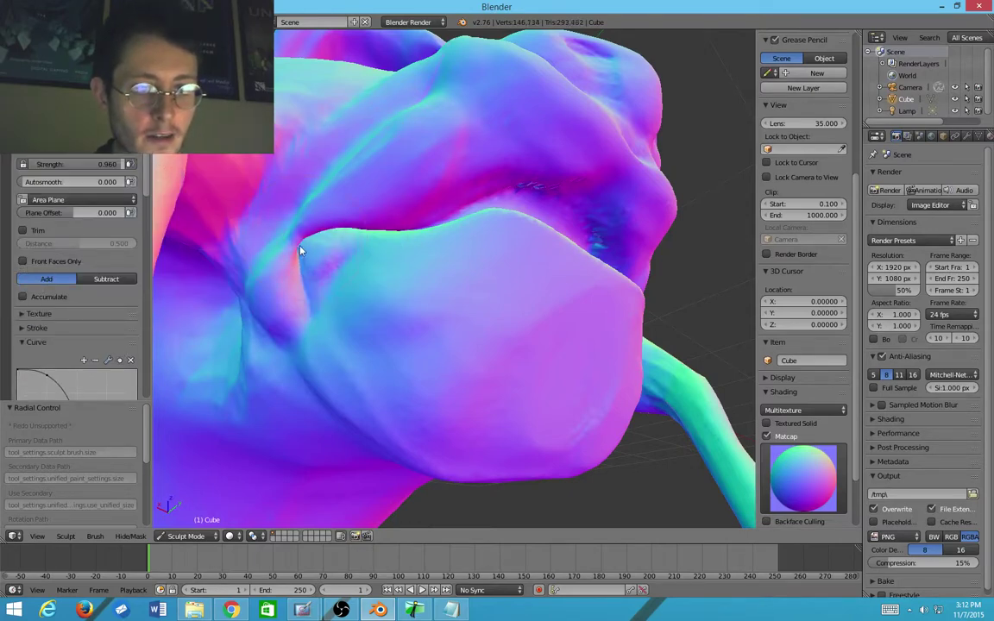
key("ctrl+z")
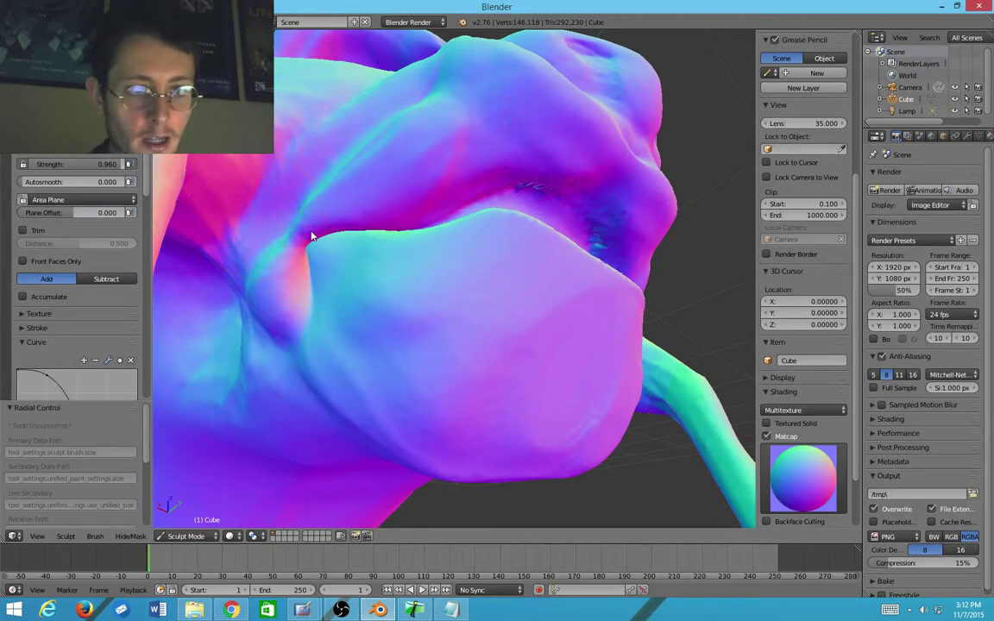
middle_click_drag(307, 231, 287, 209)
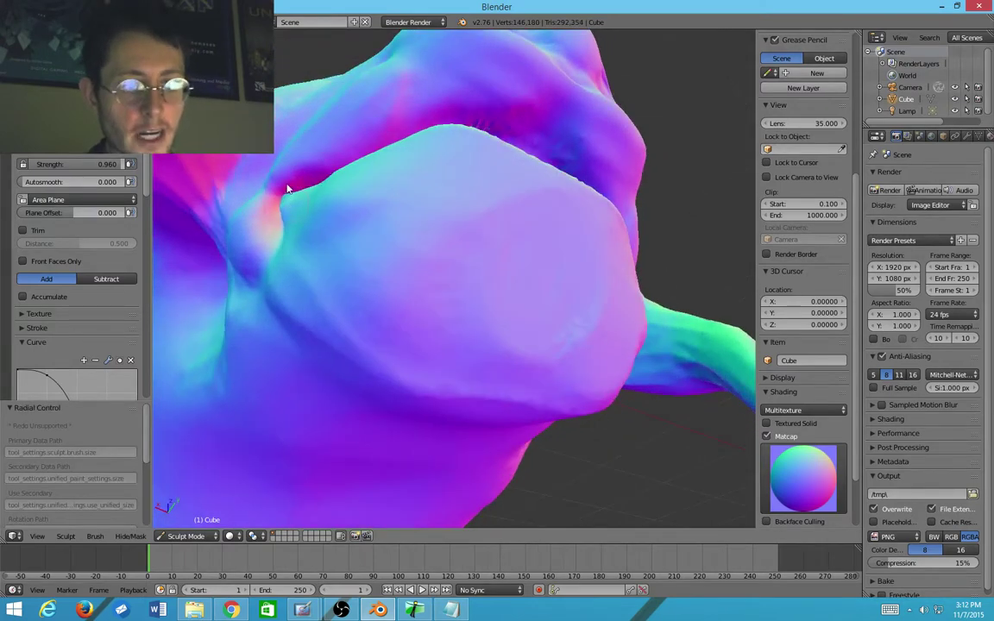
key("ctrl+z")
key("ctrl+z")
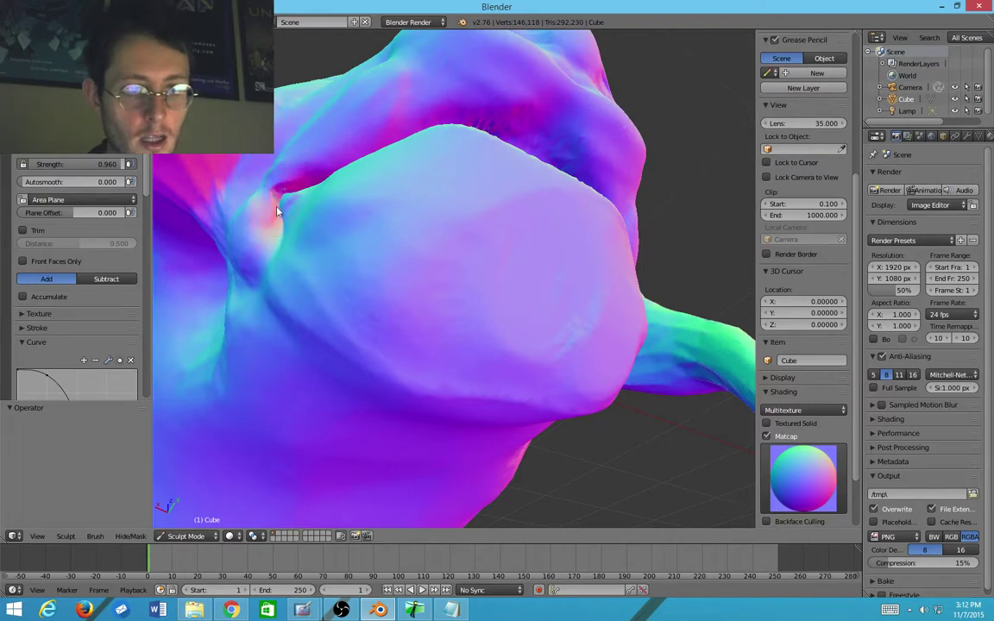
Step: Add a small Clay Strips stroke at the rear end of the lower lip and tighten it with the Pinch/Magnify brush
mouse_move(276, 207)
middle_mouse_down()
mouse_move(308, 246)
mouse_move(313, 233)
mouse_move(337, 291)
middle_mouse_up()
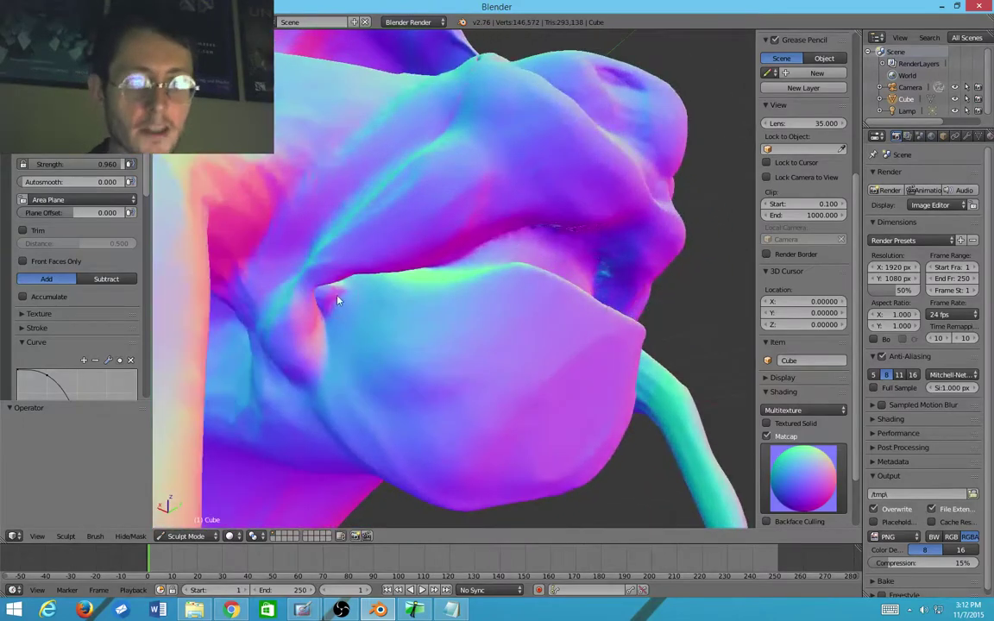
key("f")
left_click(318, 302)
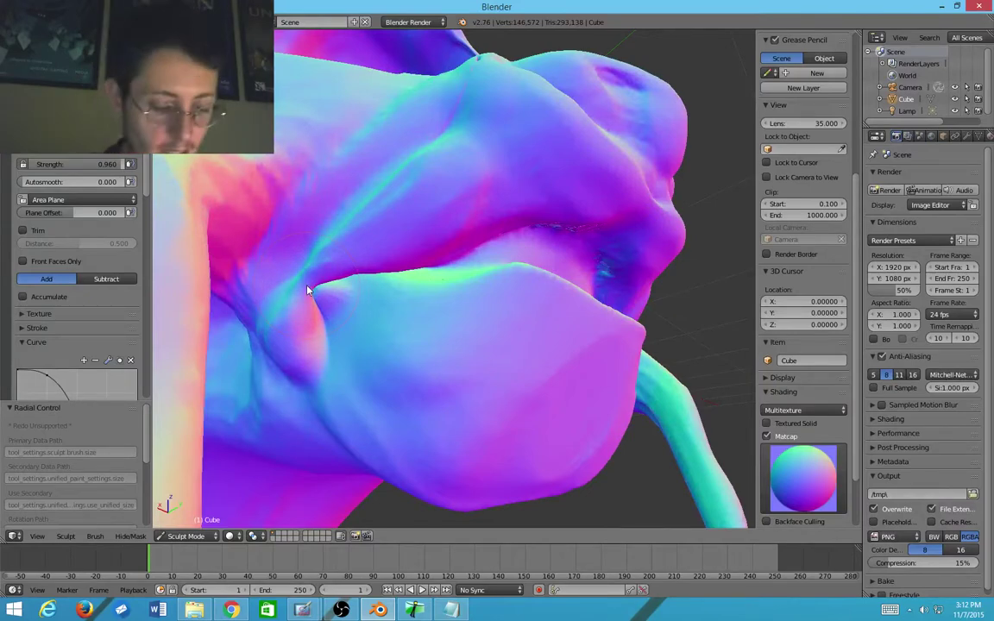
key("shift+t")
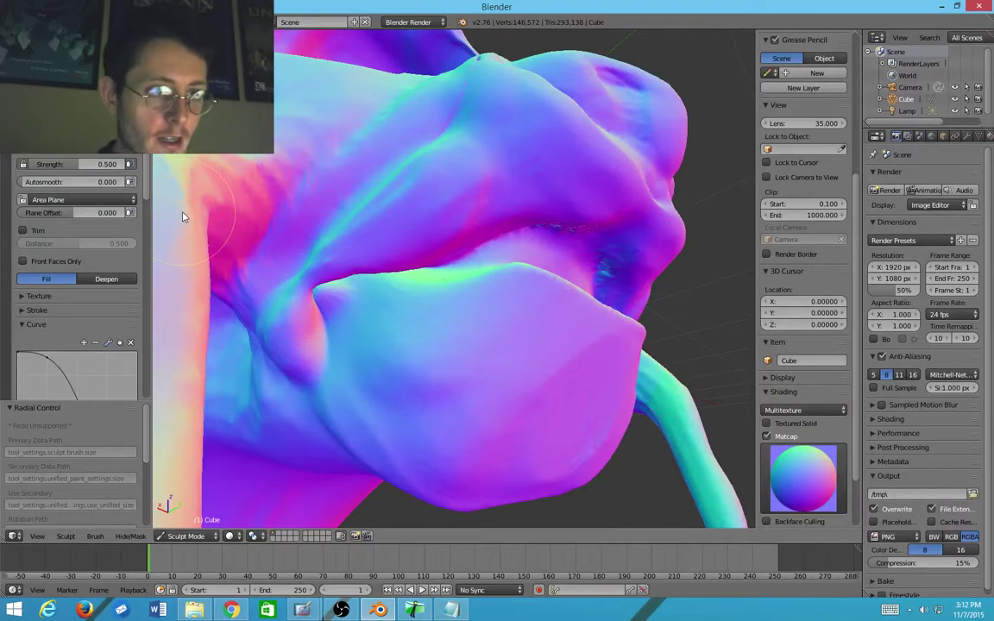
key("shift+c")
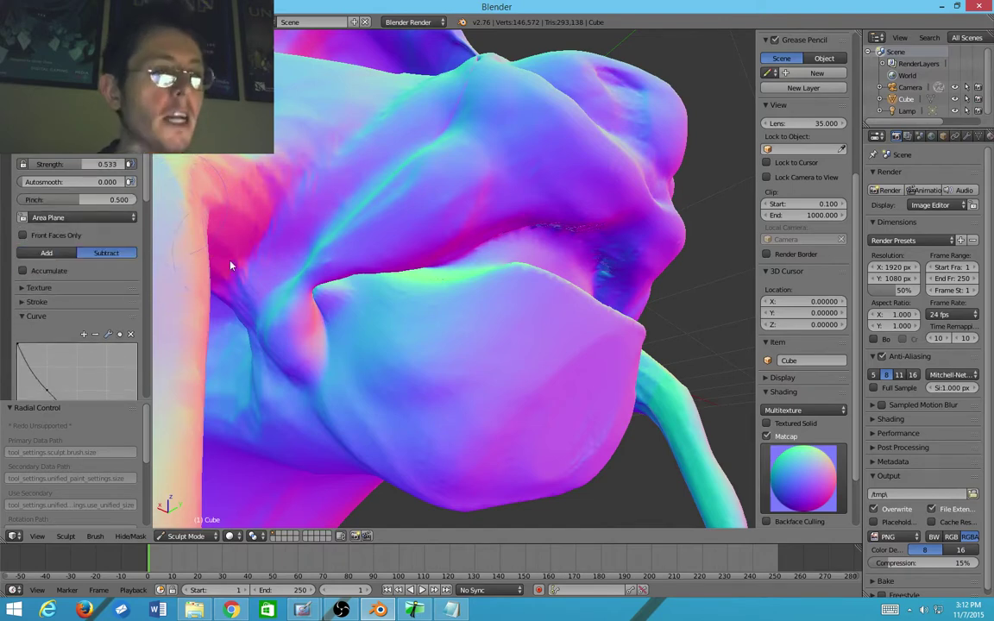
left_click(76, 95)
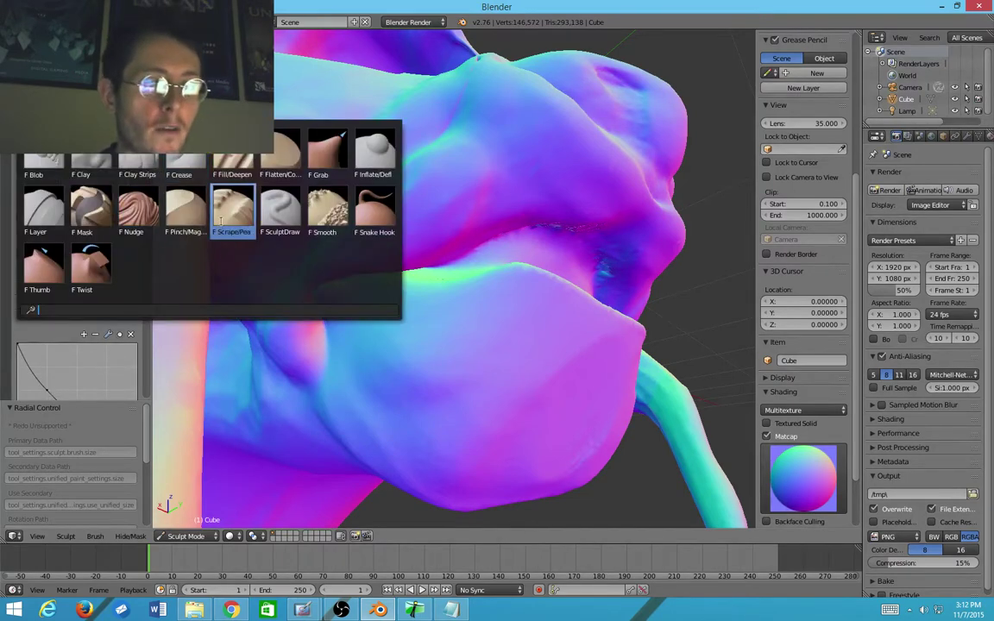
left_click(182, 208)
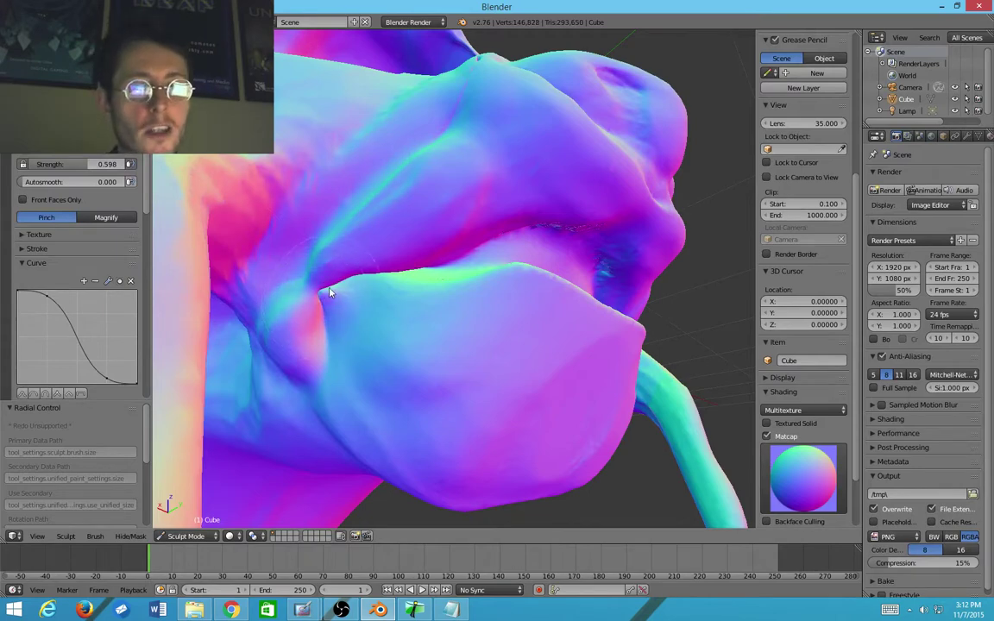
Step: Build up the cheek fold running from the upper lip around the mouth corner with the Clay Strips brush
mouse_move(329, 292)
middle_mouse_down()
mouse_move(366, 319)
mouse_move(348, 350)
middle_mouse_up()
key("5")
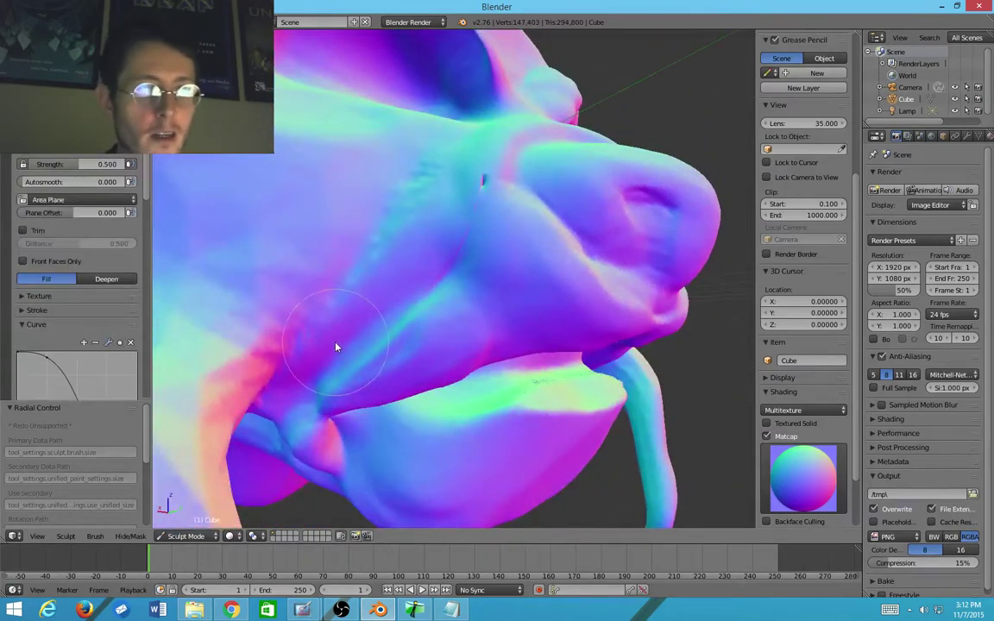
key("shift+c")
key("6")
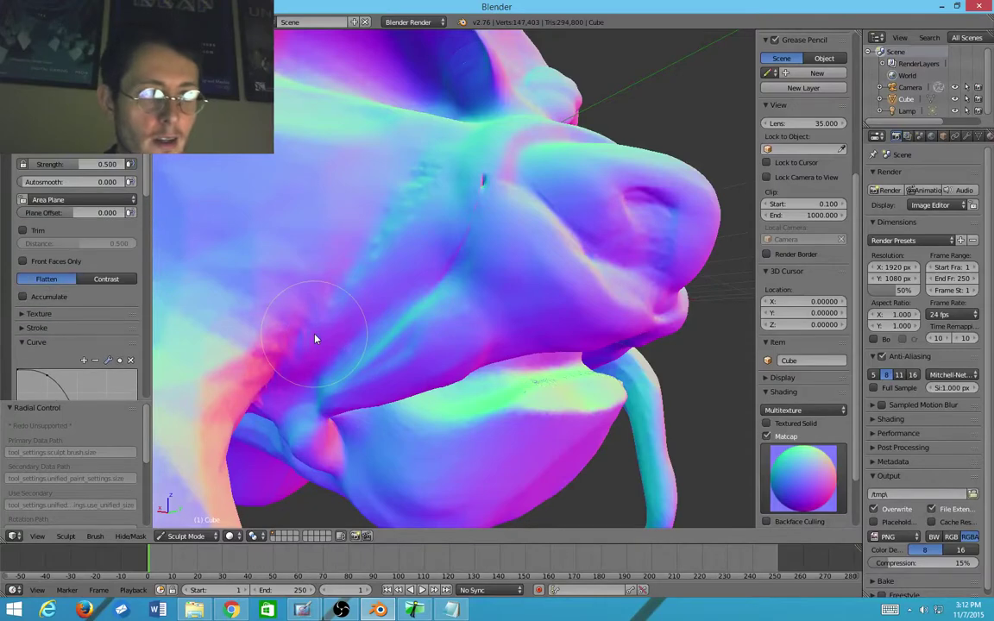
key("7")
key("4")
key("shift+t")
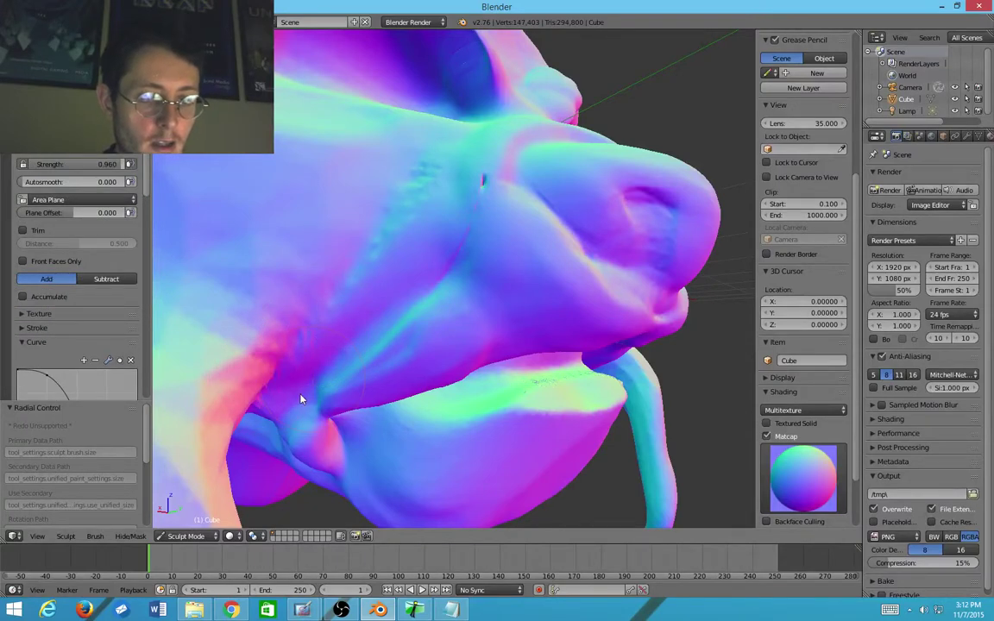
left_click_drag(337, 395, 295, 443)
middle_click_drag(295, 443, 319, 383)
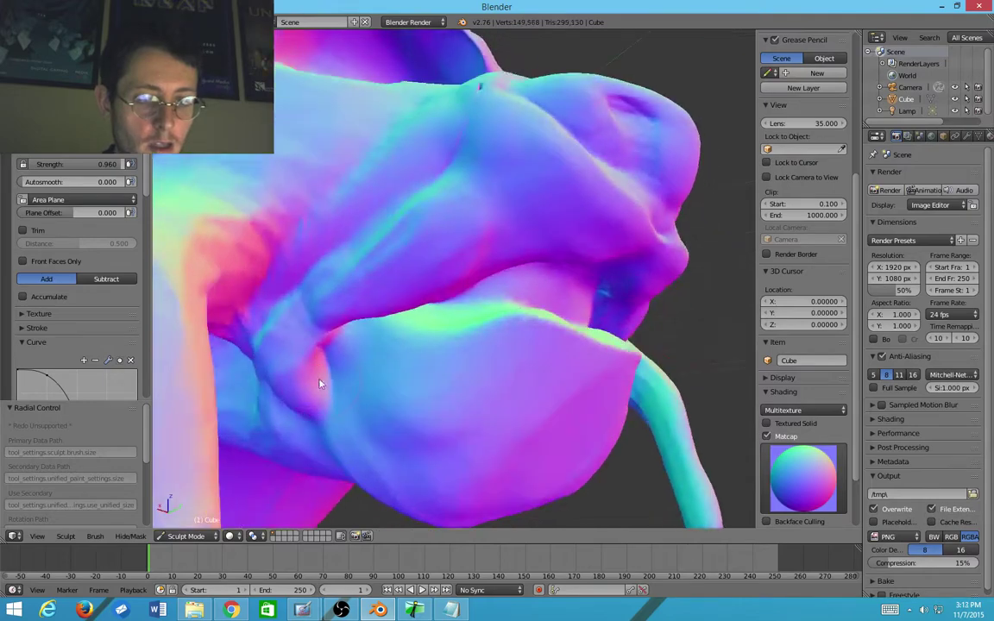
scroll(350, 263, "down", 5)
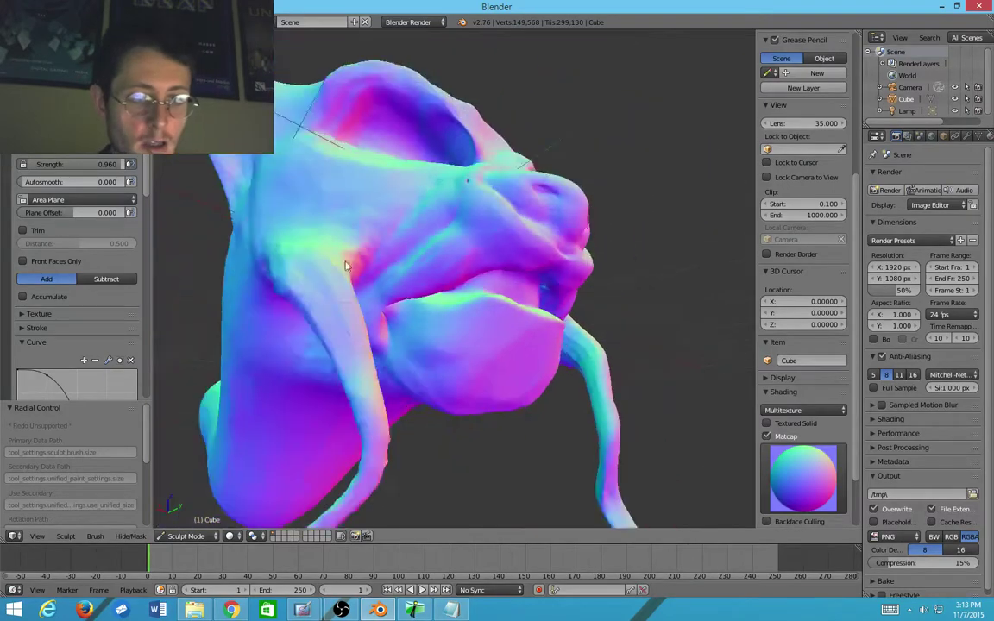
Step: Bring the whole creature into view and switch to the Snake Hook brush
mouse_move(344, 261)
middle_mouse_down()
mouse_move(228, 319)
mouse_move(320, 310)
mouse_move(384, 355)
mouse_move(383, 315)
mouse_move(350, 369)
mouse_move(294, 387)
mouse_move(377, 350)
mouse_move(313, 428)
middle_mouse_up()
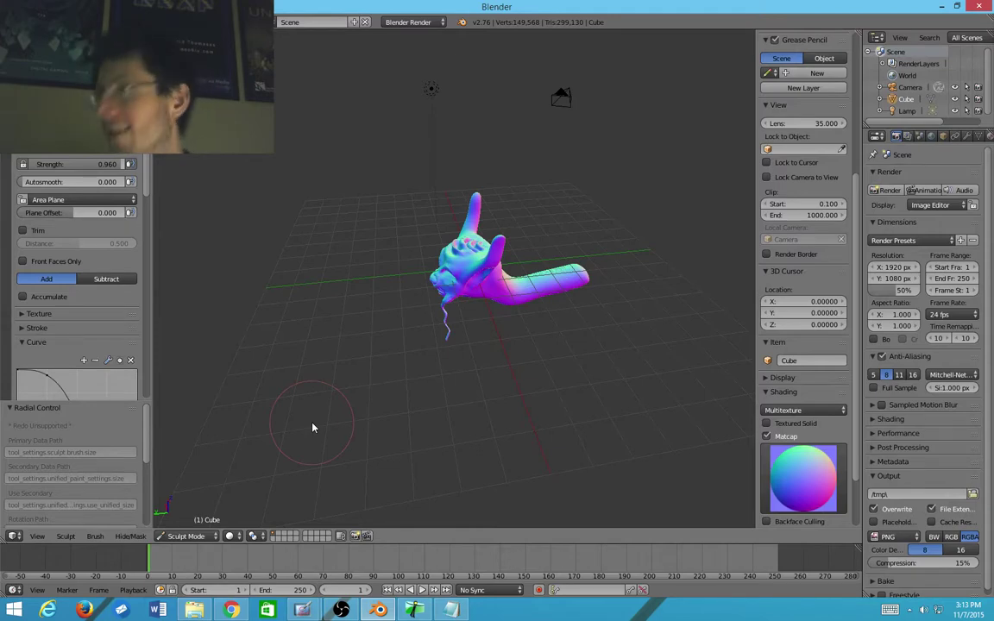
mouse_move(312, 427)
middle_mouse_down()
mouse_move(416, 337)
mouse_move(590, 315)
mouse_move(426, 337)
mouse_move(333, 277)
mouse_move(387, 401)
middle_mouse_up()
mouse_move(400, 304)
middle_mouse_down()
mouse_move(470, 270)
mouse_move(535, 264)
mouse_move(207, 180)
mouse_move(406, 151)
middle_mouse_up()
left_click(79, 95)
left_click(379, 223)
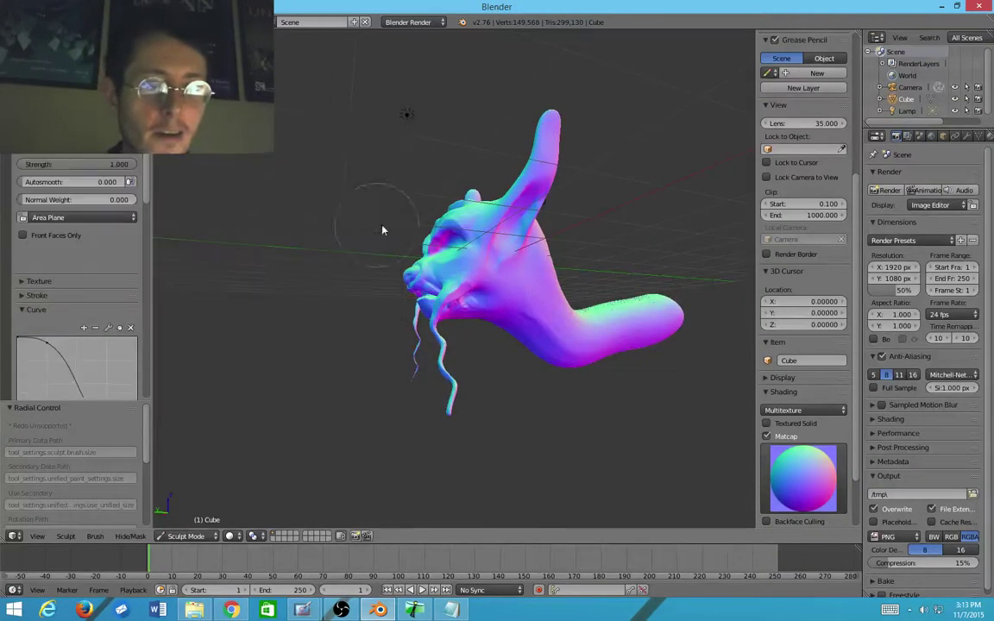
Step: Try to pull the end of the neck out into a long, upward-curling body with an enlarged Snake Hook brush
middle_click_drag(381, 229, 310, 219)
key("f")
left_click(452, 287)
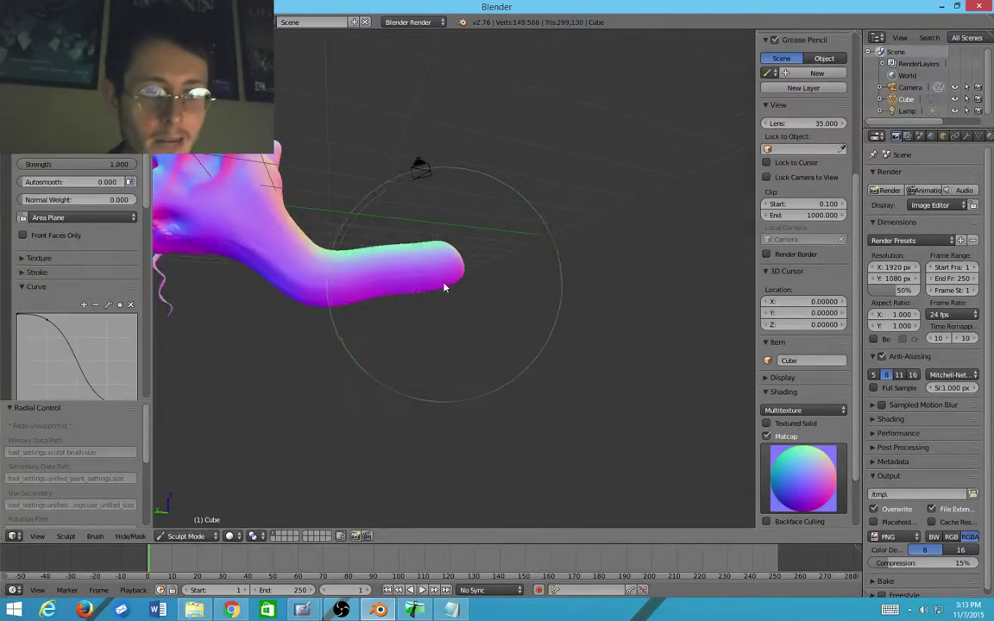
scroll(444, 287, "down", 3)
middle_click_drag(444, 287, 382, 314)
scroll(392, 306, "up", 1)
key("f")
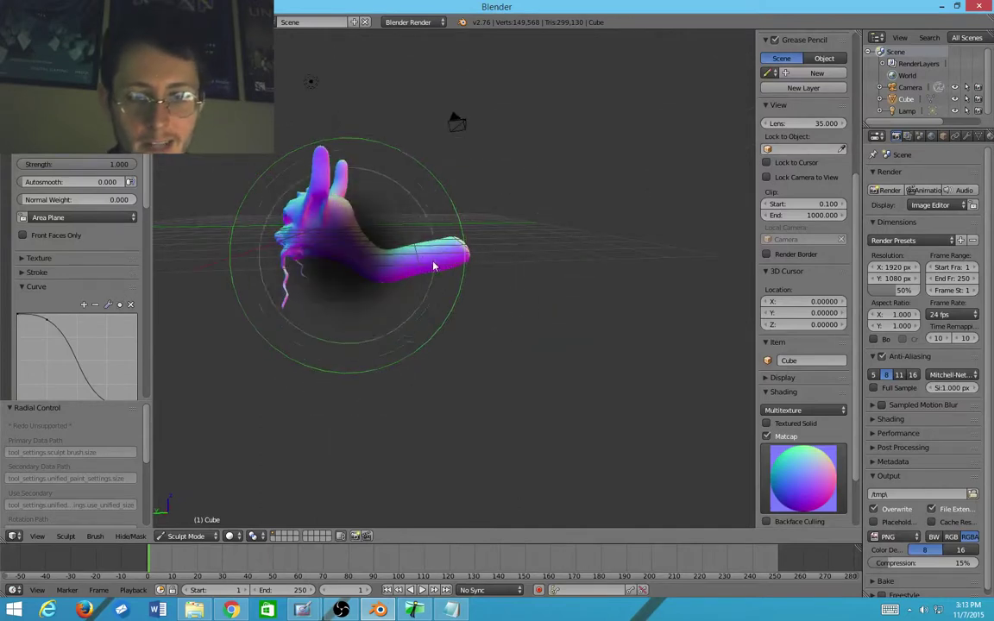
left_click(422, 261)
mouse_move(486, 260)
left_mouse_down()
mouse_move(472, 252)
mouse_move(510, 218)
mouse_move(574, 226)
mouse_move(568, 236)
mouse_move(486, 232)
left_mouse_up()
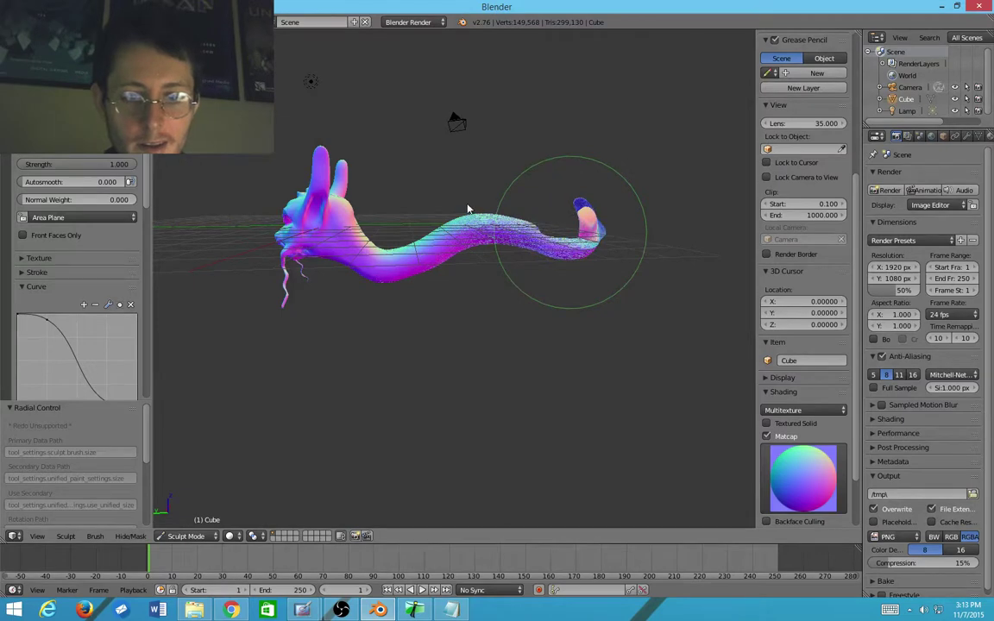
key("ctrl+z")
Step: Resize the Snake Hook brush and set the dynamic topology refine method to Subdivide Collapse
scroll(448, 241, "down", 5)
scroll(432, 261, "up", 3)
key("f")
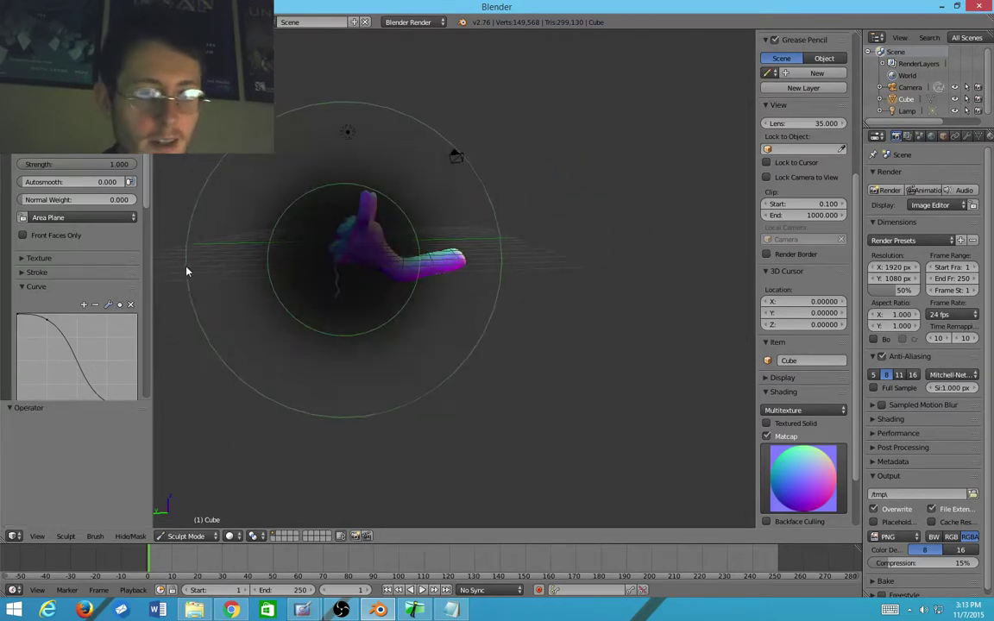
left_click(322, 295)
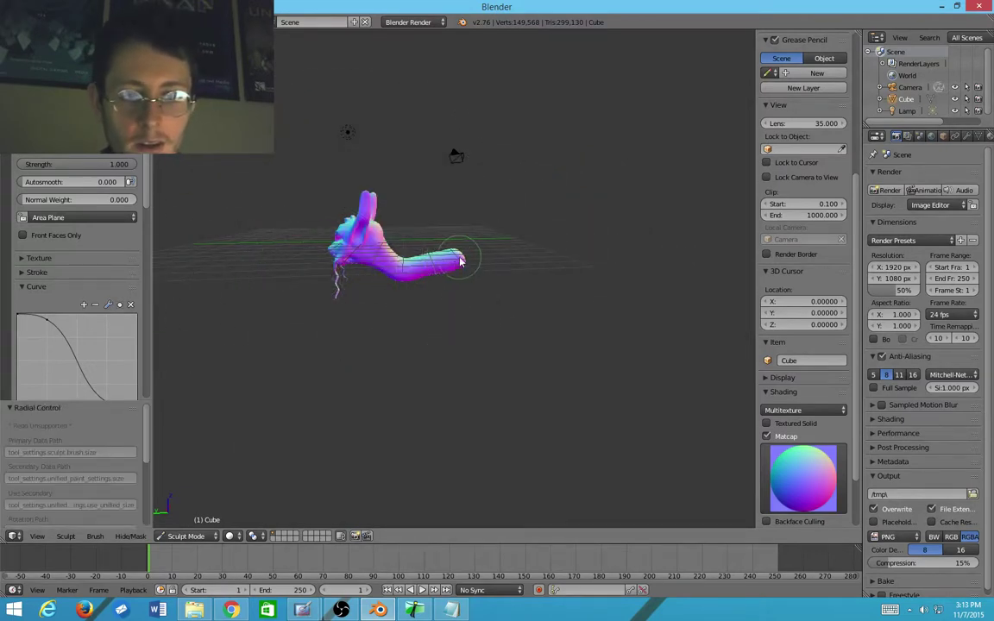
scroll(62, 274, "down", 5)
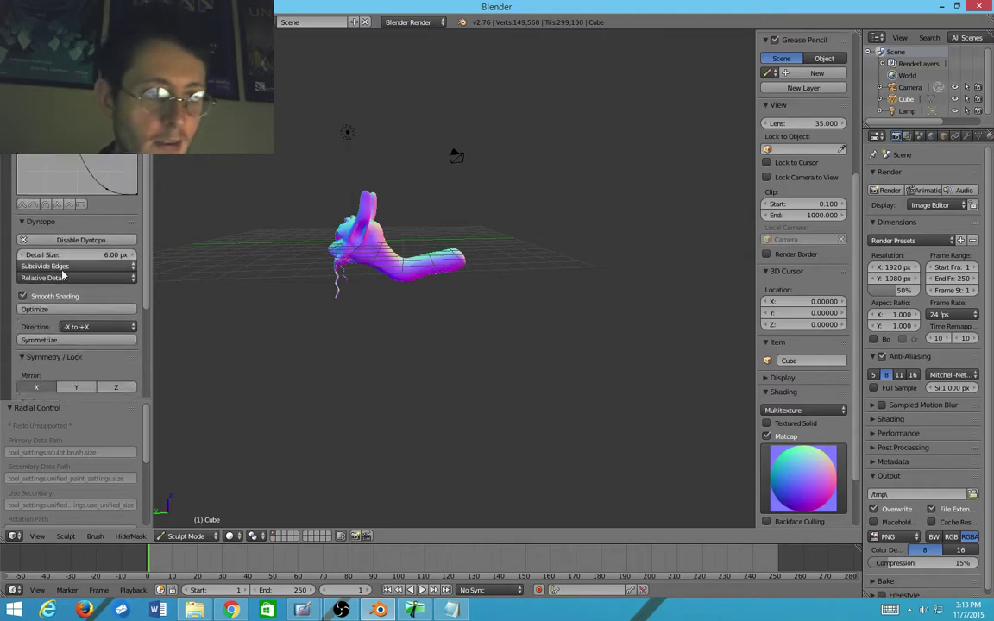
left_click(62, 266)
left_click(52, 220)
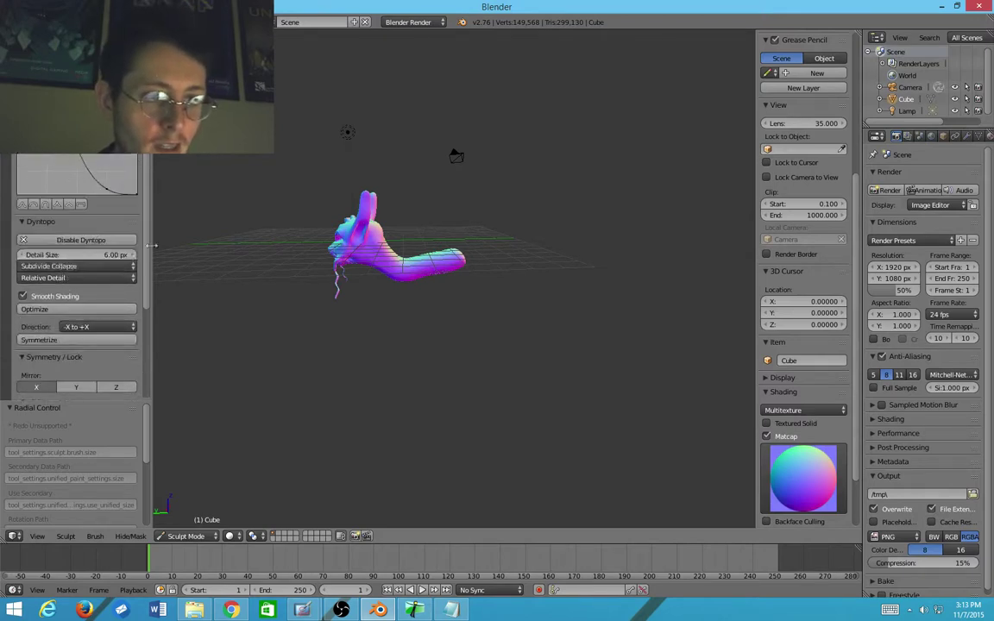
Step: Pull the end of the neck backward into a longer, tapering body with the Snake Hook brush, and enlarge the brush
middle_click_drag(363, 294, 328, 264)
left_click_drag(466, 269, 513, 263)
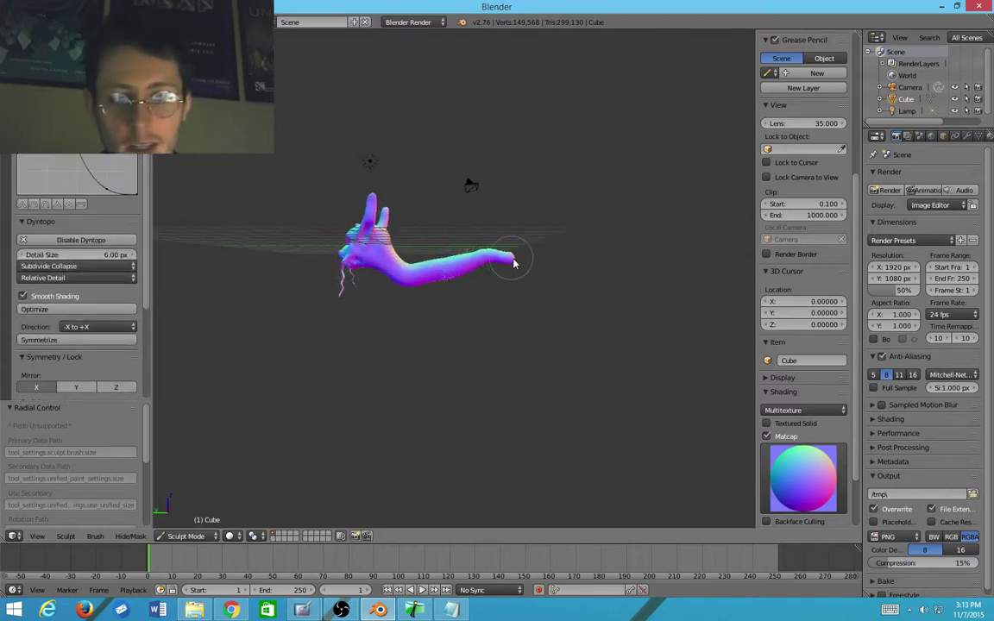
key("f")
left_click(467, 269)
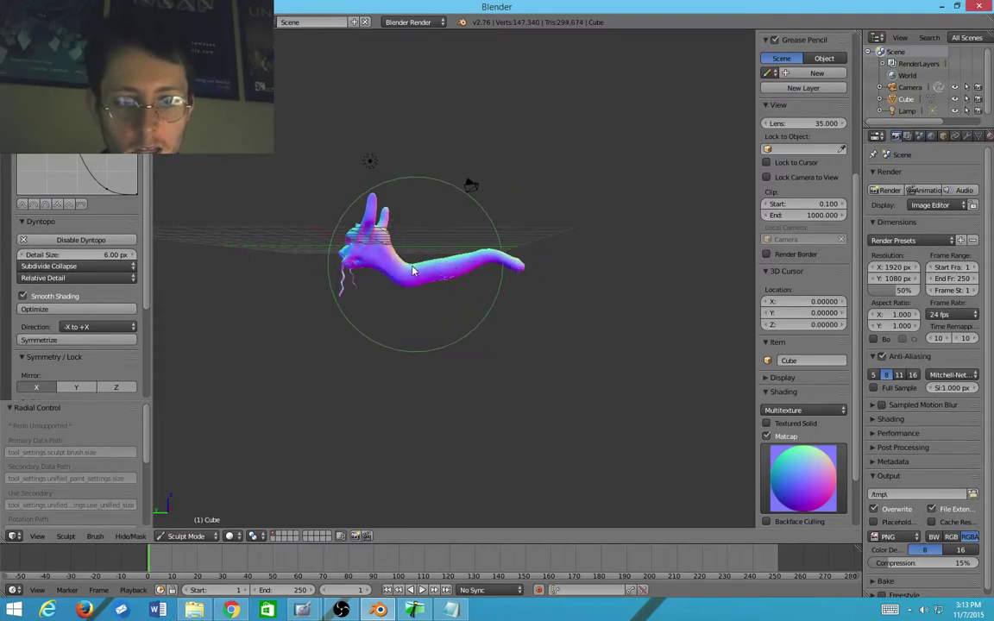
Step: Undo one step too far back and redo it to restore the sculpted creature
key("ctrl+z")
key("f")
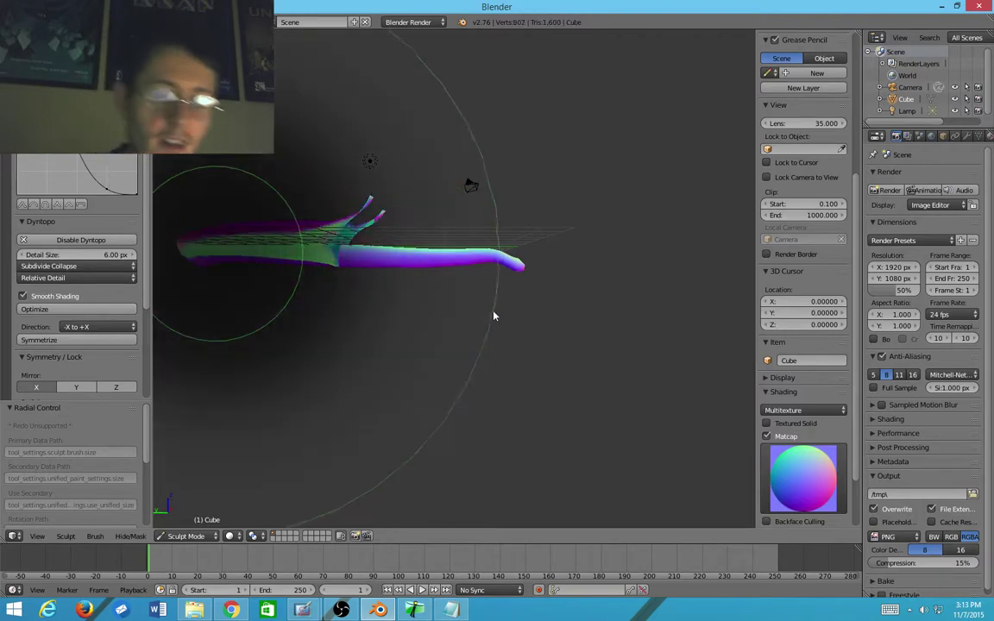
right_click(369, 301)
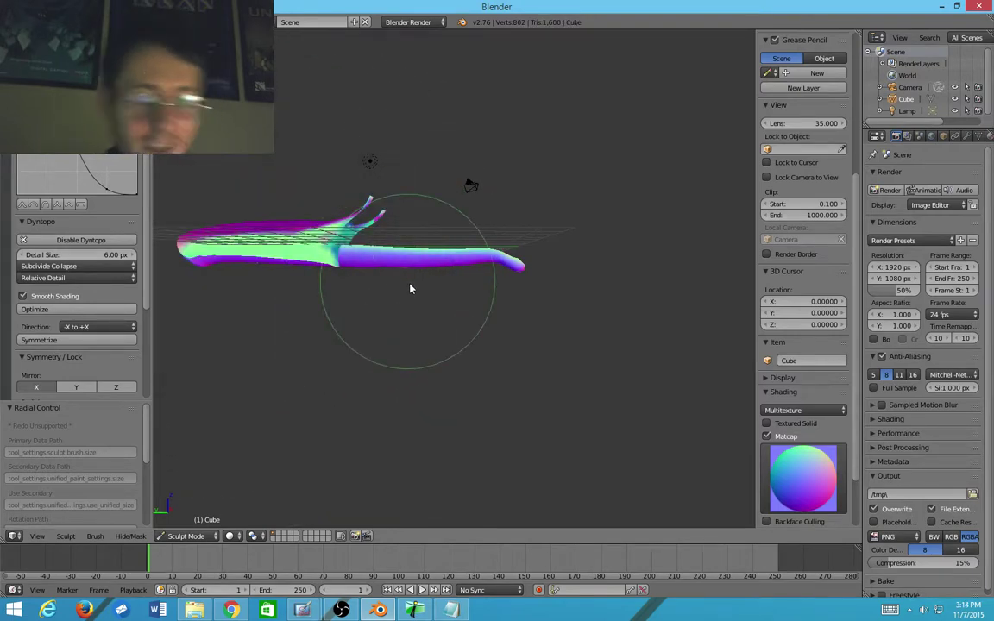
key("ctrl+shift+z")
Step: Pull the underside of the neck's bend down into a deep chest with a resized Snake Hook brush
scroll(393, 466, "up", 3)
key("f")
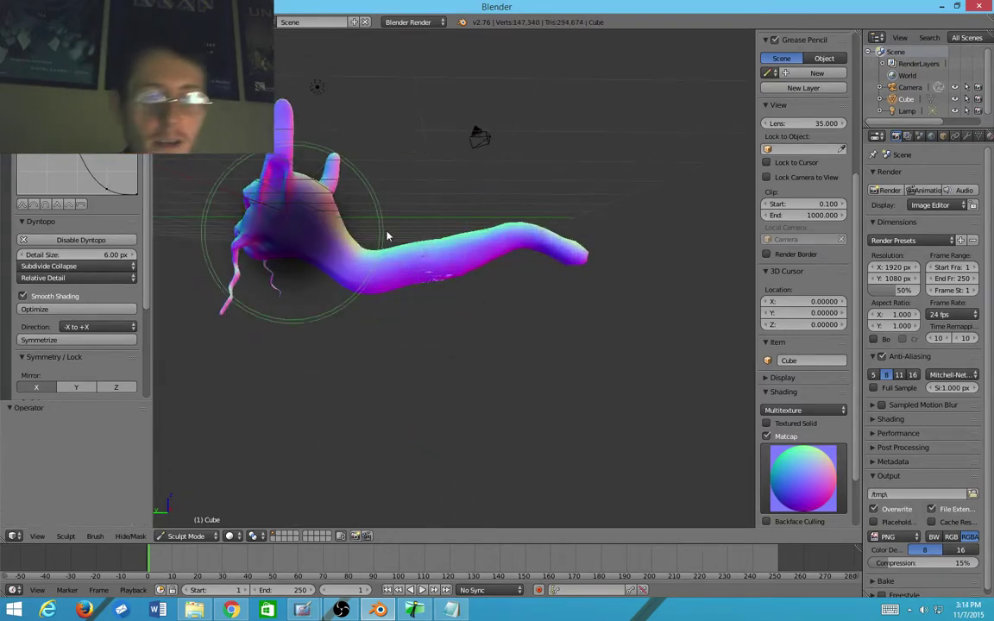
left_click(343, 265)
mouse_move(343, 265)
middle_mouse_down()
mouse_move(455, 288)
mouse_move(413, 295)
middle_mouse_up()
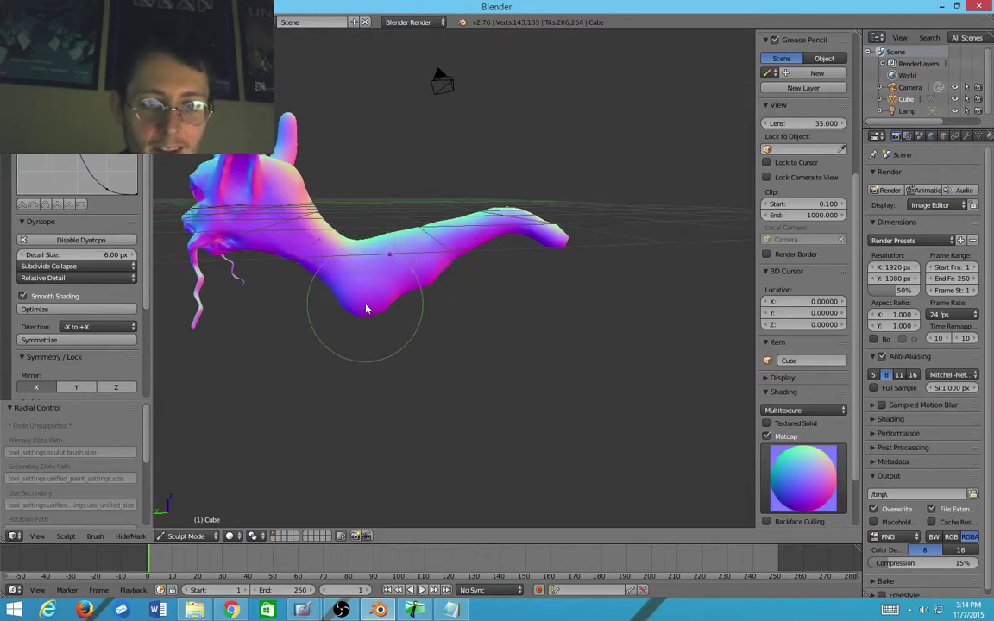
mouse_move(366, 304)
middle_mouse_down()
mouse_move(426, 339)
mouse_move(371, 190)
mouse_move(358, 248)
middle_mouse_up()
mouse_move(437, 219)
left_mouse_down()
mouse_move(425, 291)
mouse_move(390, 335)
left_mouse_up()
Step: Stretch the rear end of the body farther back with the Snake Hook brush and start resizing the brush
mouse_move(410, 319)
middle_mouse_down()
mouse_move(490, 275)
mouse_move(390, 262)
mouse_move(332, 235)
middle_mouse_up()
left_click_drag(580, 264, 628, 261)
key("f")
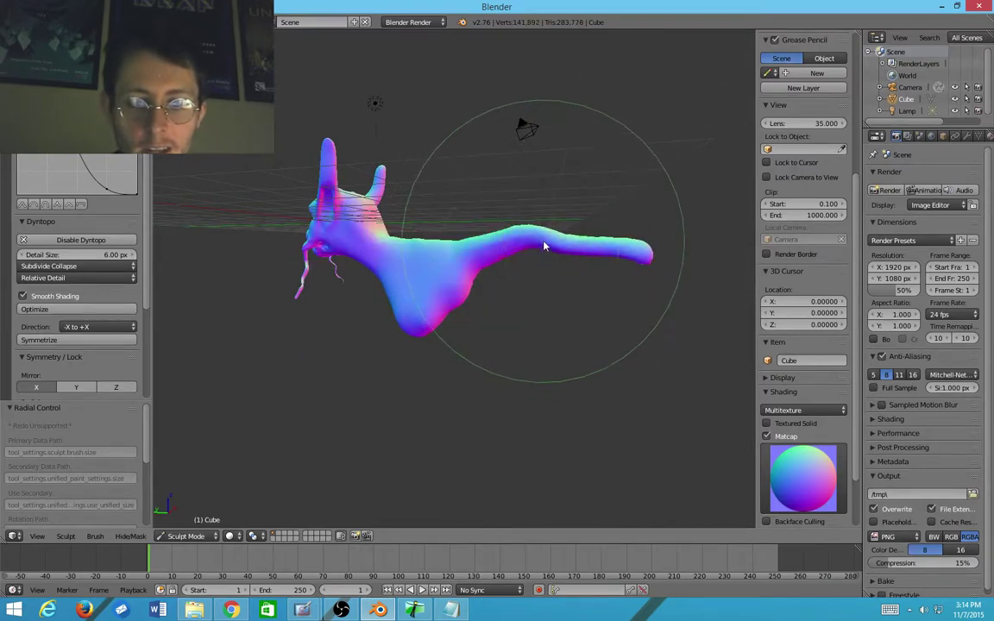
Step: Arch the rear body upward with the Snake Hook brush and thicken it along its length with the Inflate brush
left_click_drag(543, 240, 552, 228)
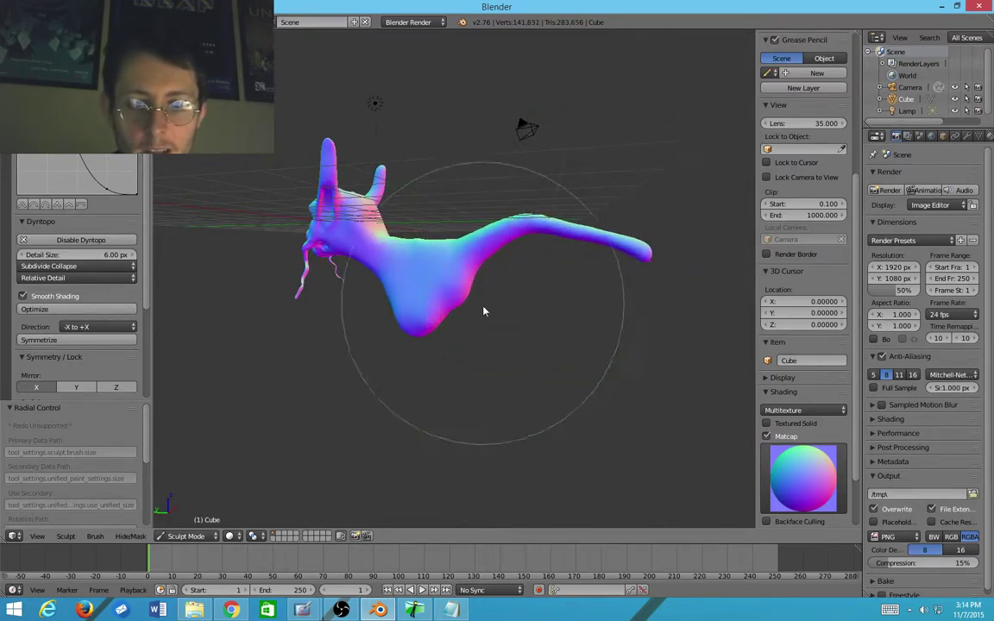
key("i")
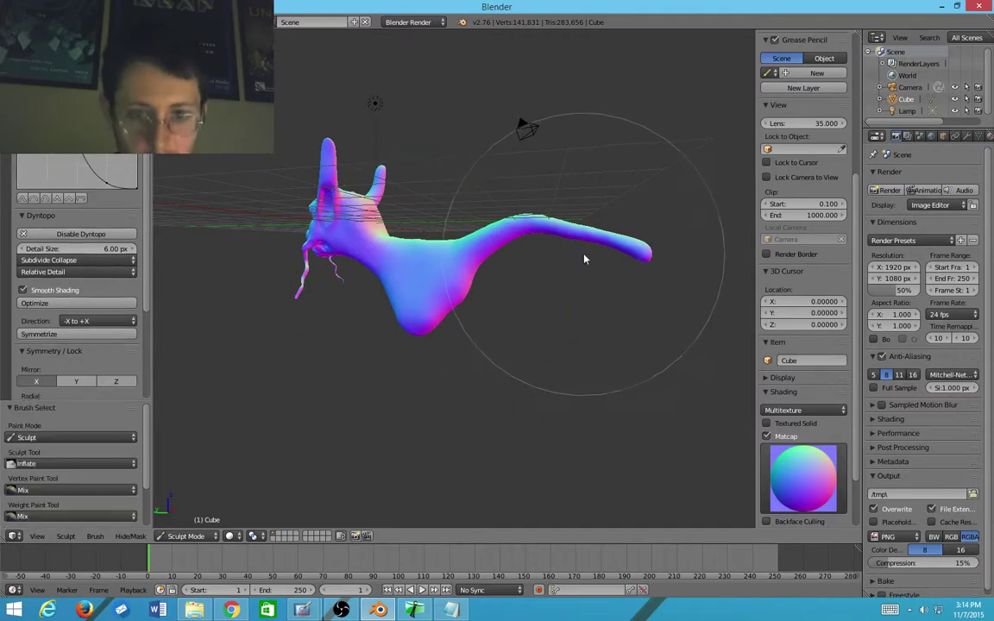
left_click_drag(581, 248, 529, 225)
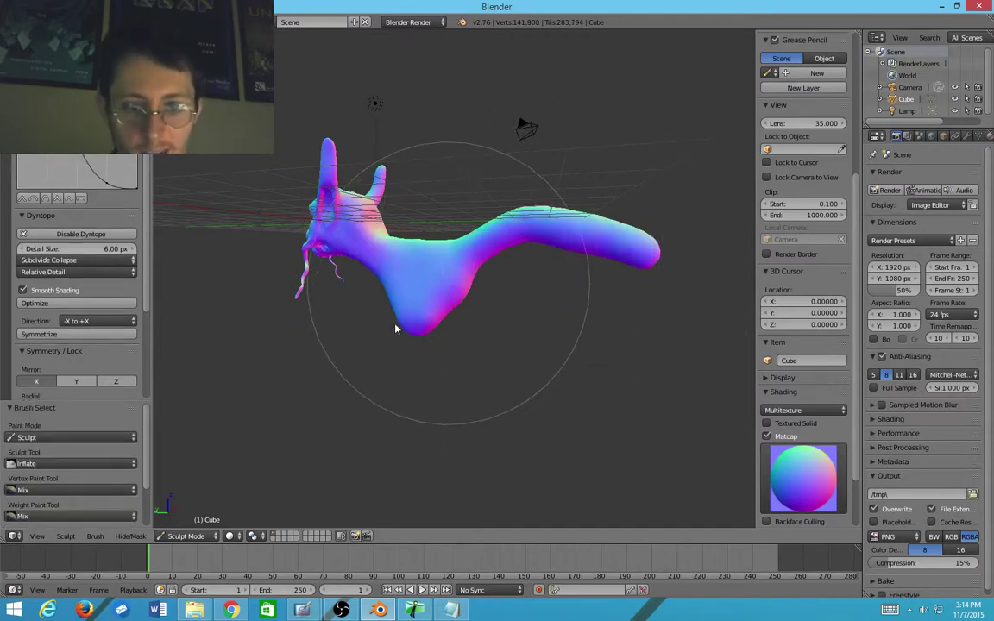
scroll(289, 264, "down", 2)
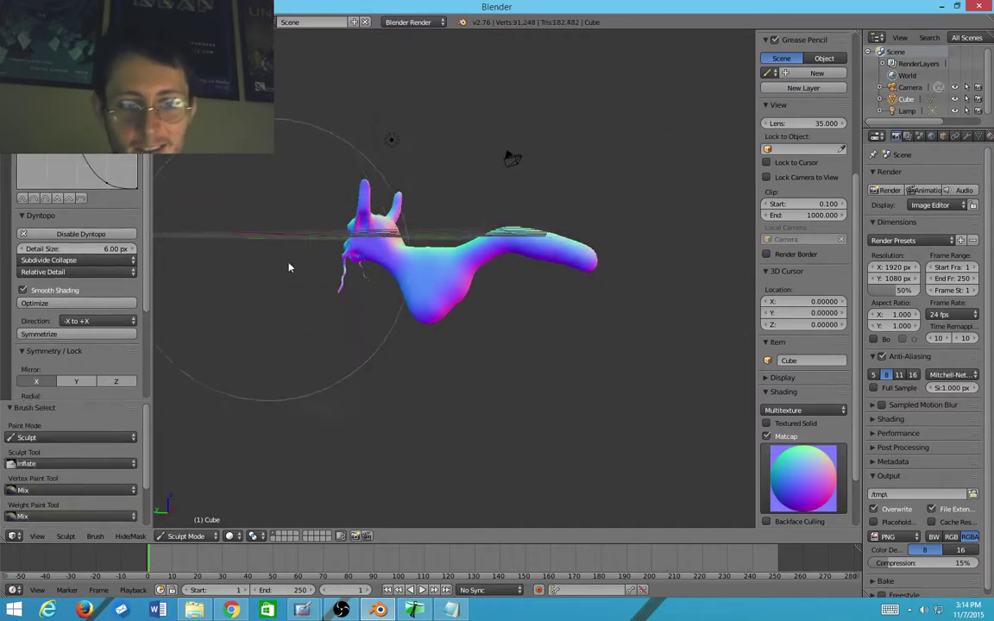
Step: Build up muscle forms over the side of the shoulder and chest with a smaller Clay brush
middle_click_drag(288, 264, 411, 241)
scroll(369, 338, "up", 3)
key("f")
left_click(246, 345)
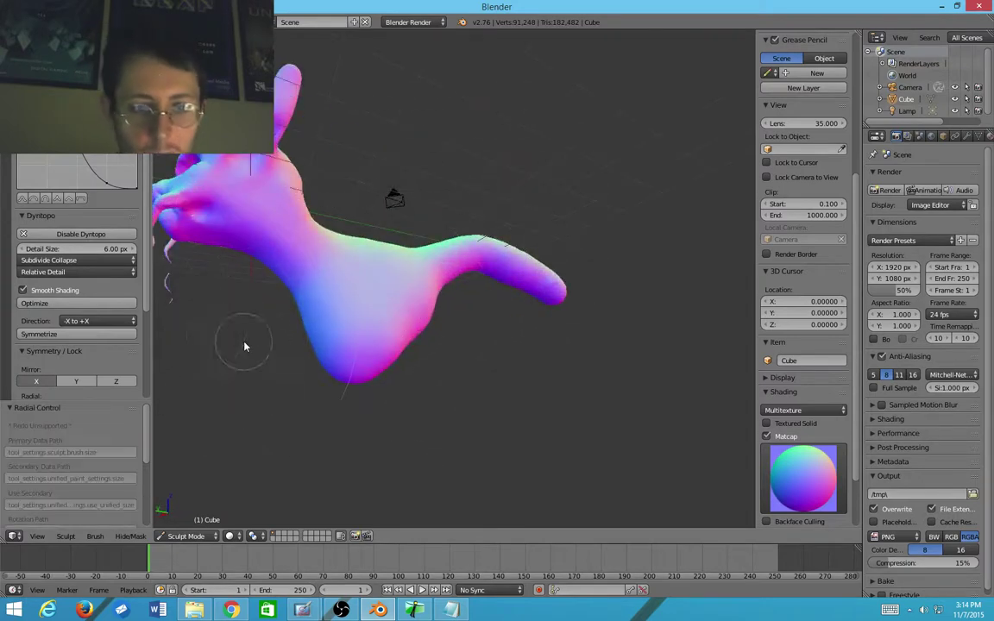
mouse_move(378, 332)
middle_mouse_down()
mouse_move(413, 294)
mouse_move(433, 294)
mouse_move(361, 305)
mouse_move(406, 313)
middle_mouse_up()
key("f")
left_click(449, 295)
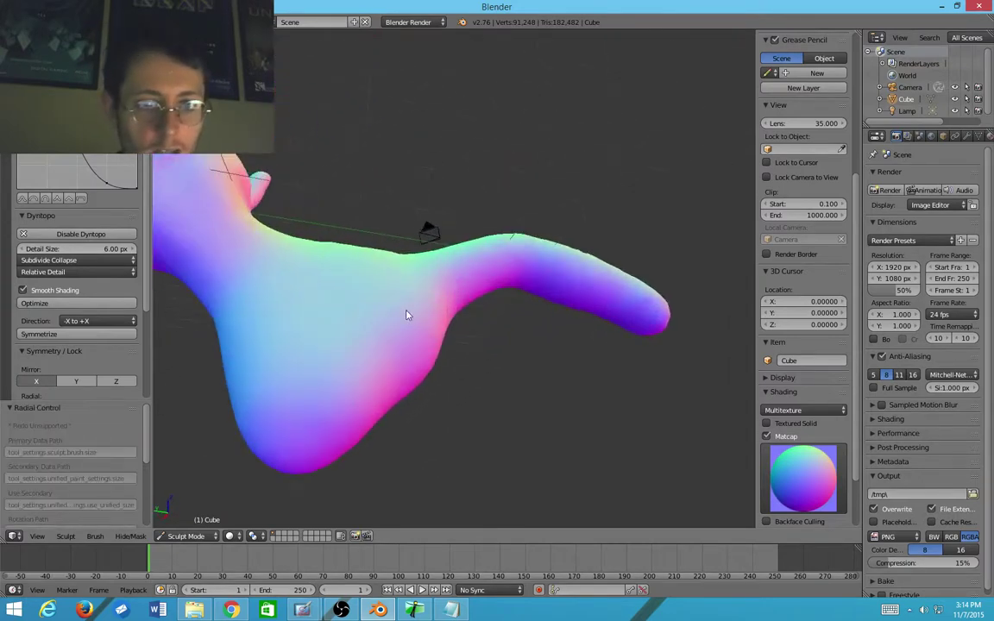
scroll(138, 183, "up", 10)
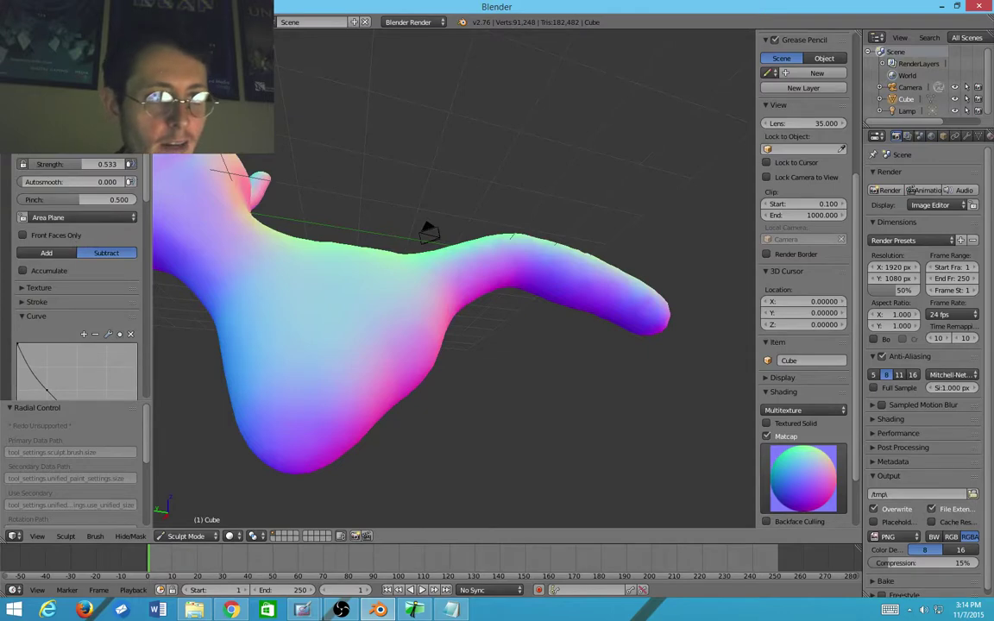
key("shift+t")
key("shift+c")
key("c")
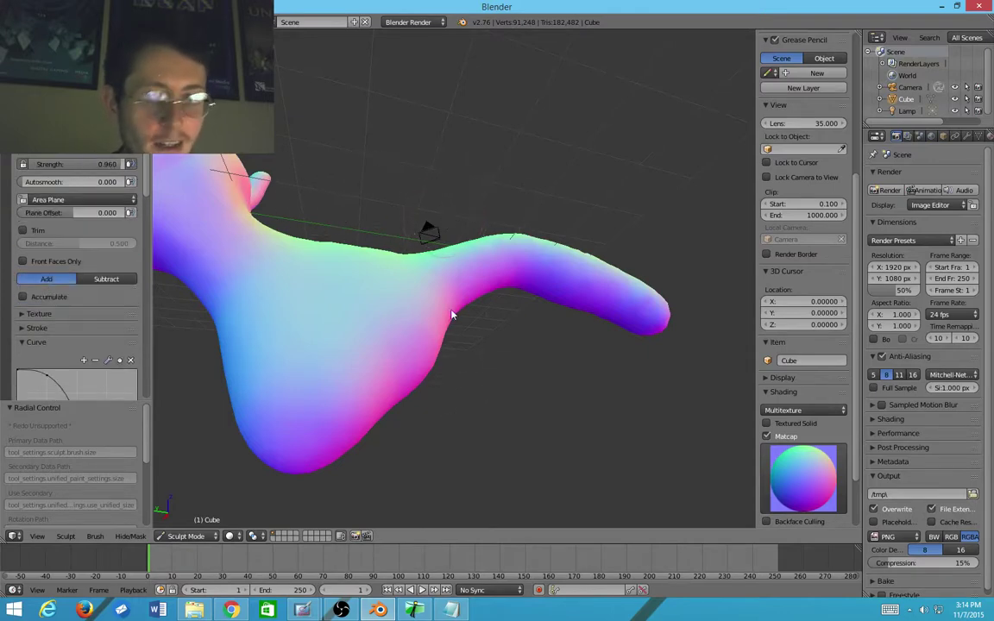
mouse_move(451, 315)
left_mouse_down()
mouse_move(414, 276)
mouse_move(395, 345)
left_mouse_up()
left_click_drag(299, 427, 353, 380)
mouse_move(354, 380)
middle_mouse_down()
mouse_move(377, 368)
mouse_move(362, 404)
middle_mouse_up()
left_click_drag(384, 279, 372, 324)
middle_click_drag(373, 323, 353, 349)
mouse_move(353, 352)
left_mouse_down()
mouse_move(329, 270)
mouse_move(395, 202)
left_mouse_up()
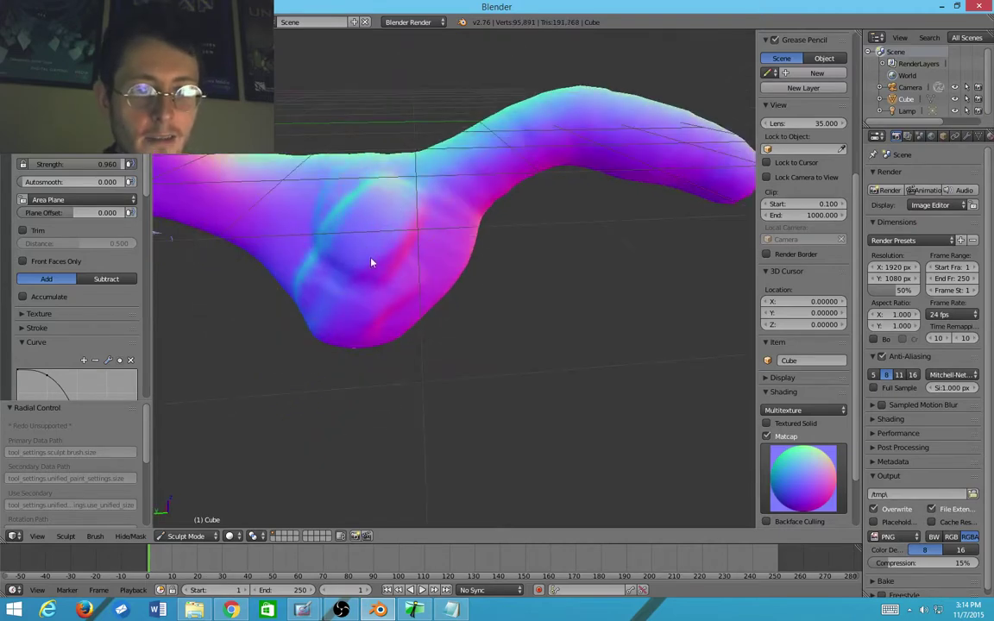
Step: Build up the shoulder blades and upper back with clay strokes, resizing the brush and smoothing the area between them
middle_click_drag(372, 262, 401, 295)
mouse_move(497, 96)
left_mouse_down()
mouse_move(510, 132)
mouse_move(455, 92)
left_mouse_up()
scroll(483, 112, "down", 3)
scroll(497, 118, "up", 2)
middle_click_drag(497, 118, 477, 235)
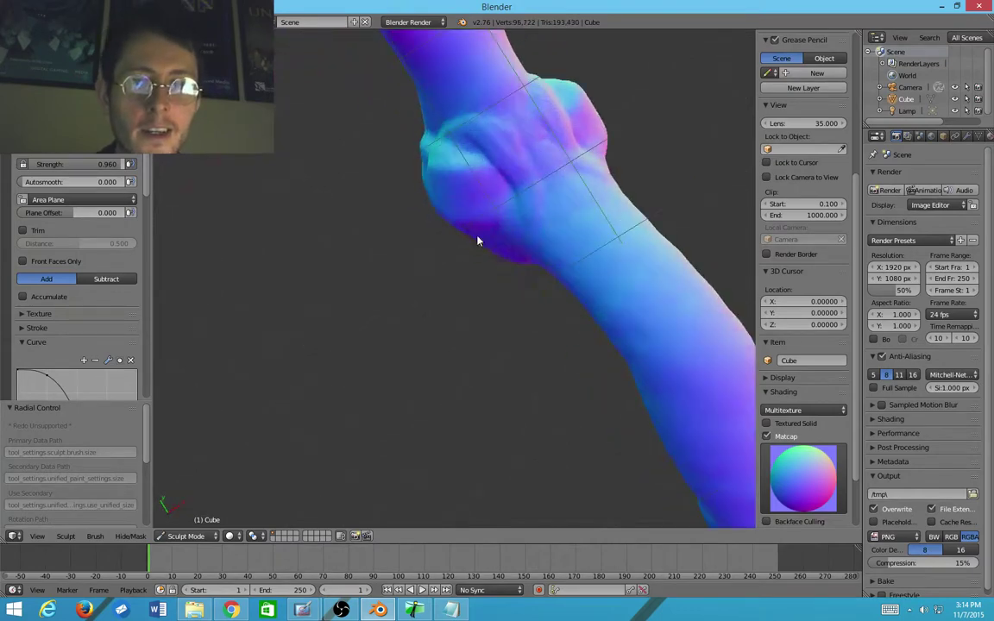
key("f")
left_click(504, 198)
mouse_move(526, 170)
left_mouse_down("shift")
mouse_move(502, 159)
mouse_move(508, 198)
mouse_move(533, 206)
mouse_move(507, 163)
left_mouse_up("shift")
key("f")
left_click(474, 159)
key("f")
left_click(469, 163)
mouse_move(530, 208)
left_mouse_down()
mouse_move(516, 108)
mouse_move(463, 124)
left_mouse_up()
Step: Add long clay strokes along the rear side and underside of the chest to suggest ribs and muscles
mouse_move(464, 124)
middle_mouse_down()
mouse_move(510, 103)
mouse_move(604, 101)
mouse_move(460, 152)
middle_mouse_up()
mouse_move(517, 218)
middle_mouse_down()
mouse_move(560, 204)
mouse_move(577, 312)
middle_mouse_up()
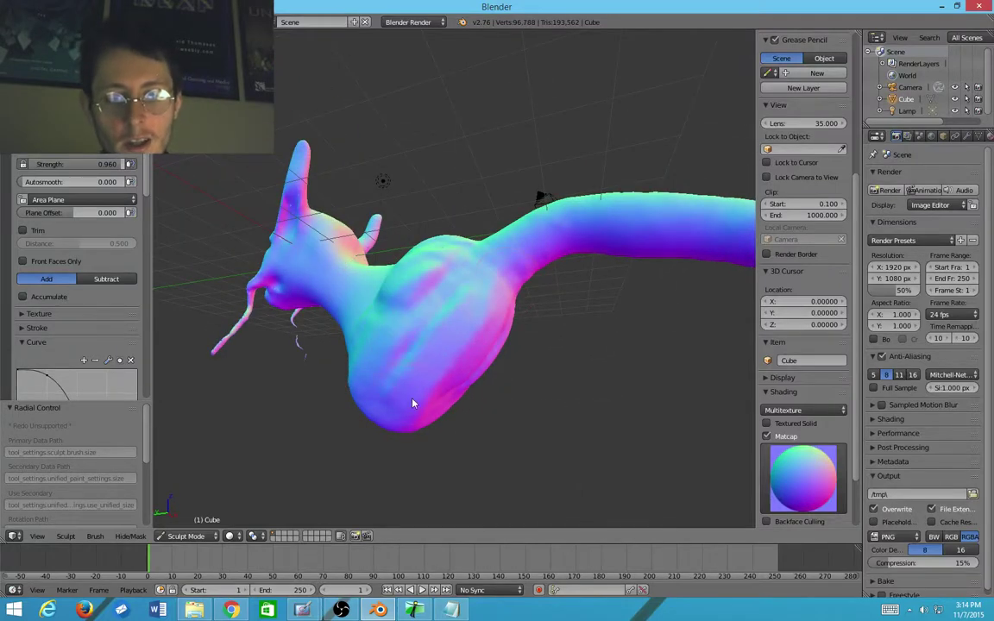
middle_click_drag(489, 347, 430, 324)
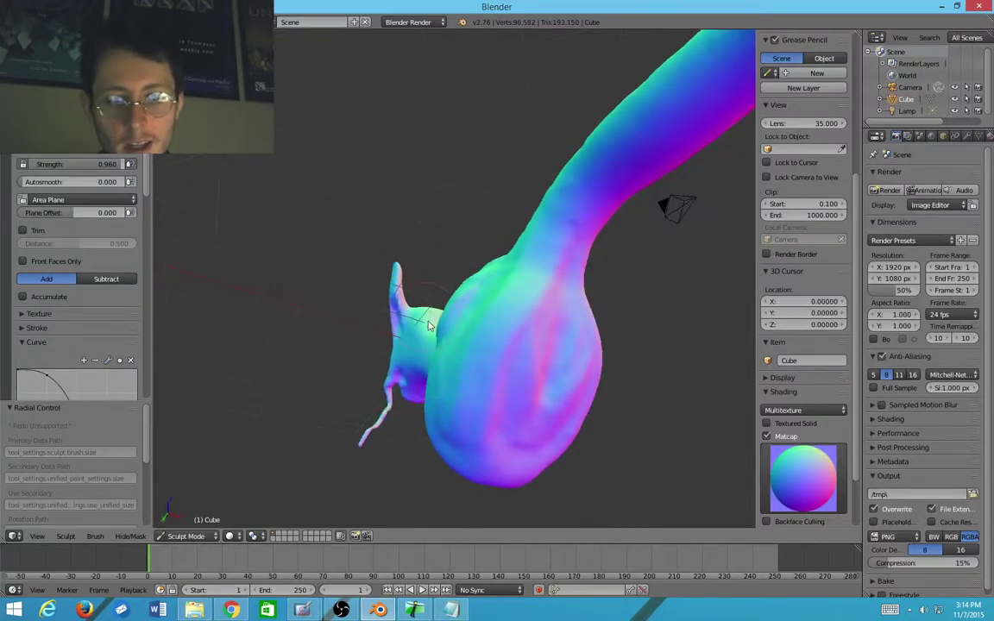
left_click_drag(570, 387, 541, 248)
mouse_move(519, 361)
left_mouse_down()
mouse_move(568, 244)
mouse_move(535, 393)
mouse_move(494, 339)
mouse_move(496, 324)
mouse_move(461, 456)
left_mouse_up()
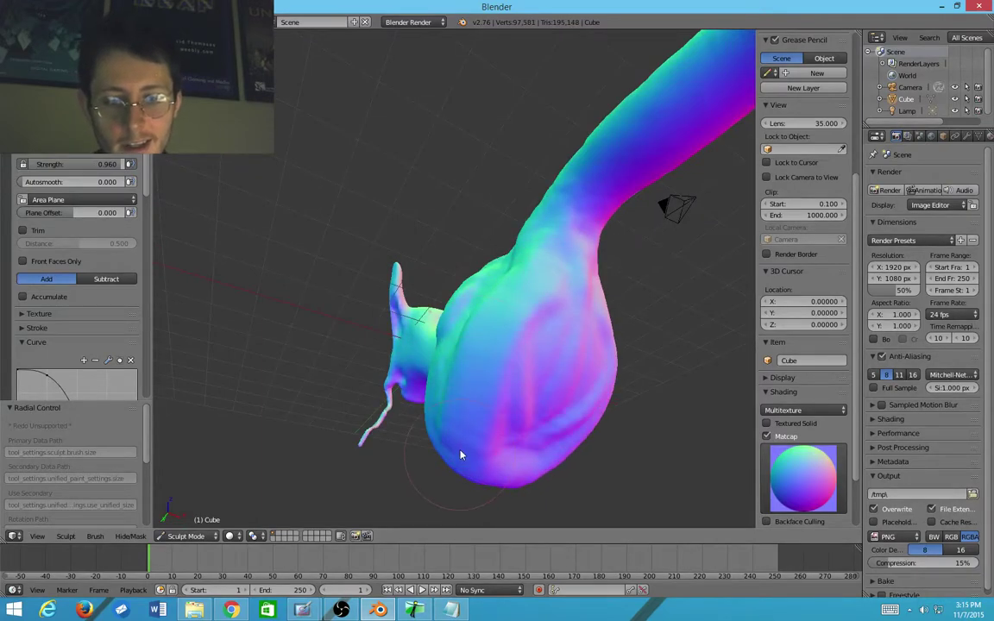
mouse_move(509, 340)
middle_mouse_down()
mouse_move(602, 381)
mouse_move(453, 302)
mouse_move(493, 241)
mouse_move(533, 257)
mouse_move(446, 252)
middle_mouse_up()
mouse_move(510, 245)
left_mouse_down()
mouse_move(470, 288)
mouse_move(517, 239)
left_mouse_up()
mouse_move(476, 224)
middle_mouse_down()
mouse_move(567, 222)
mouse_move(582, 268)
mouse_move(505, 220)
mouse_move(466, 219)
middle_mouse_up()
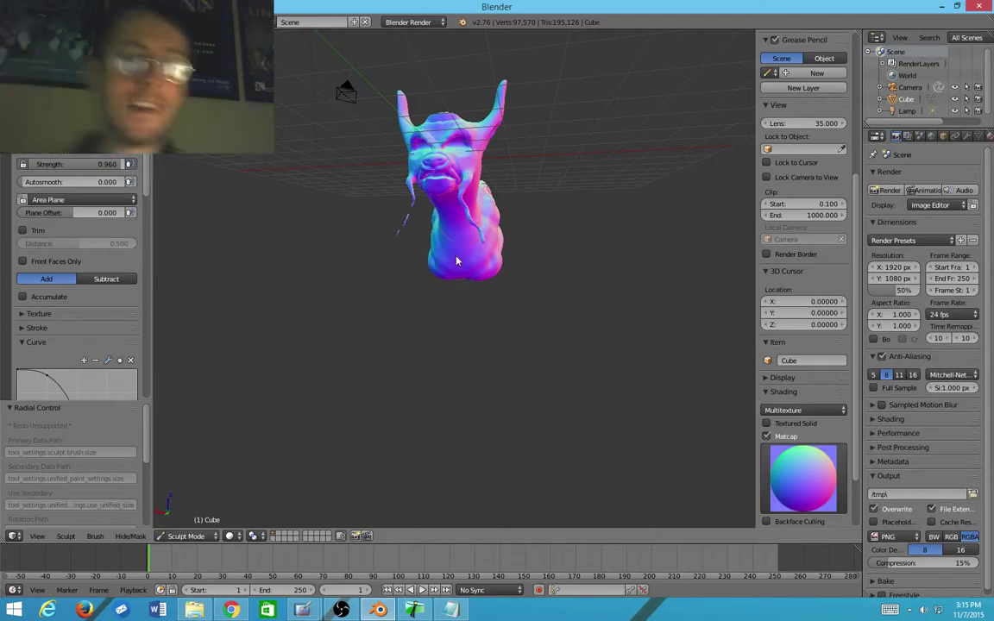
Step: Pull a pair of front legs down from the bottom of the chest with the Snake Hook brush
scroll(490, 299, "down", 3)
scroll(490, 298, "up", 4)
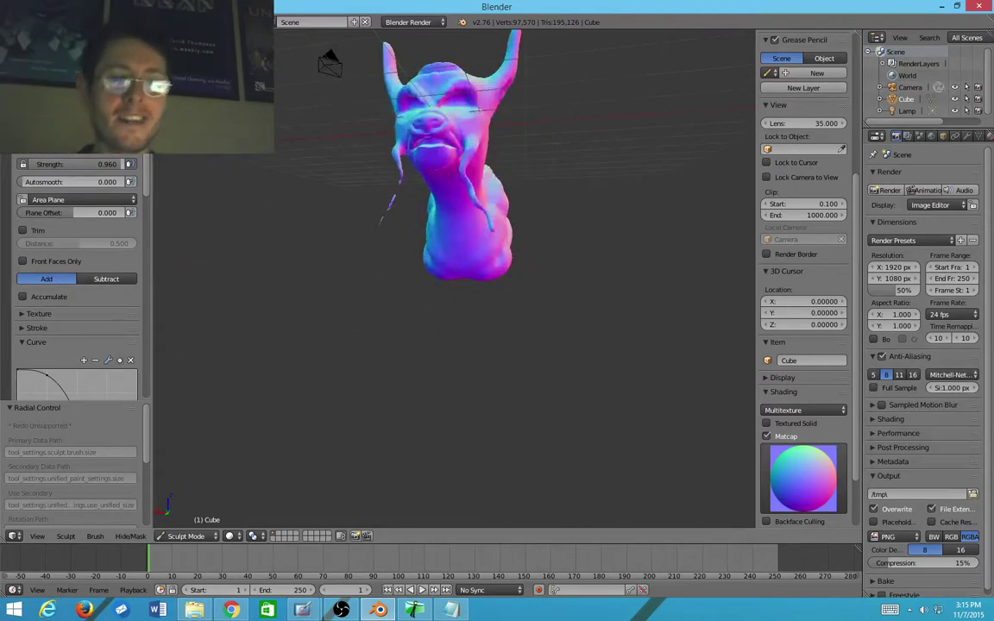
left_click(103, 161)
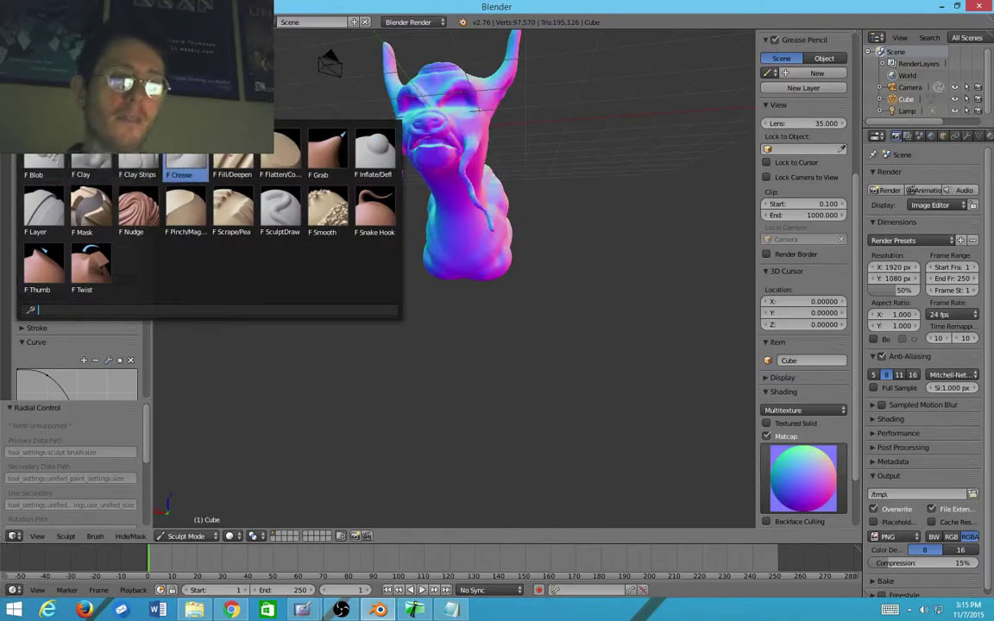
left_click(377, 207)
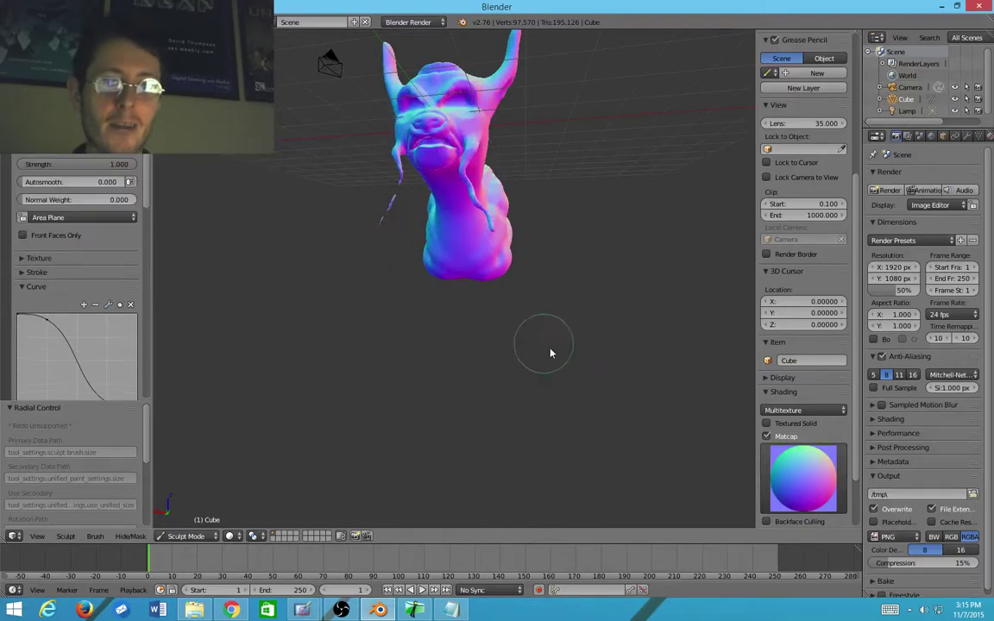
mouse_move(546, 339)
middle_mouse_down()
mouse_move(563, 315)
mouse_move(511, 286)
middle_mouse_up()
mouse_move(512, 286)
left_mouse_down()
mouse_move(530, 271)
mouse_move(512, 282)
mouse_move(505, 401)
left_mouse_up()
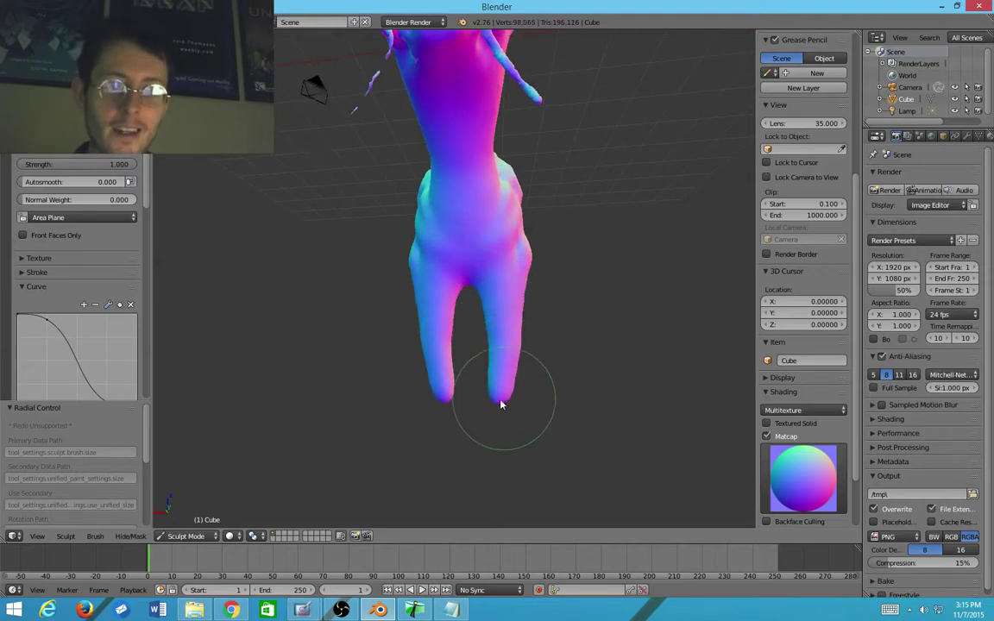
mouse_move(505, 401)
middle_mouse_down()
mouse_move(368, 421)
mouse_move(463, 371)
mouse_move(386, 382)
mouse_move(557, 355)
middle_mouse_up()
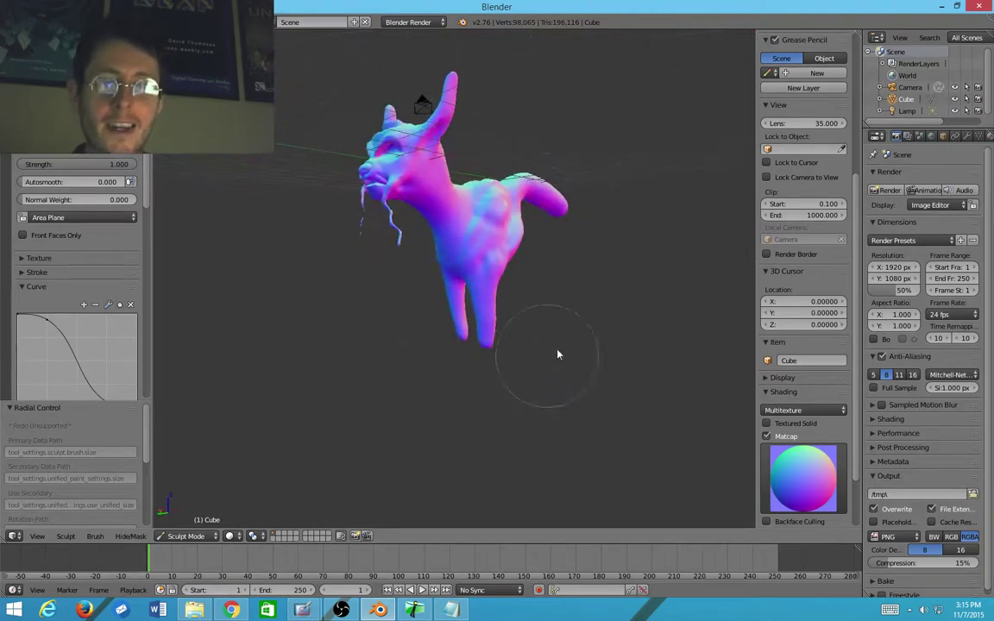
Step: Try bending the body's rear end downward, undo it, and try pulling thin hind legs out with a smaller Snake Hook brush
left_click_drag(565, 216, 574, 241)
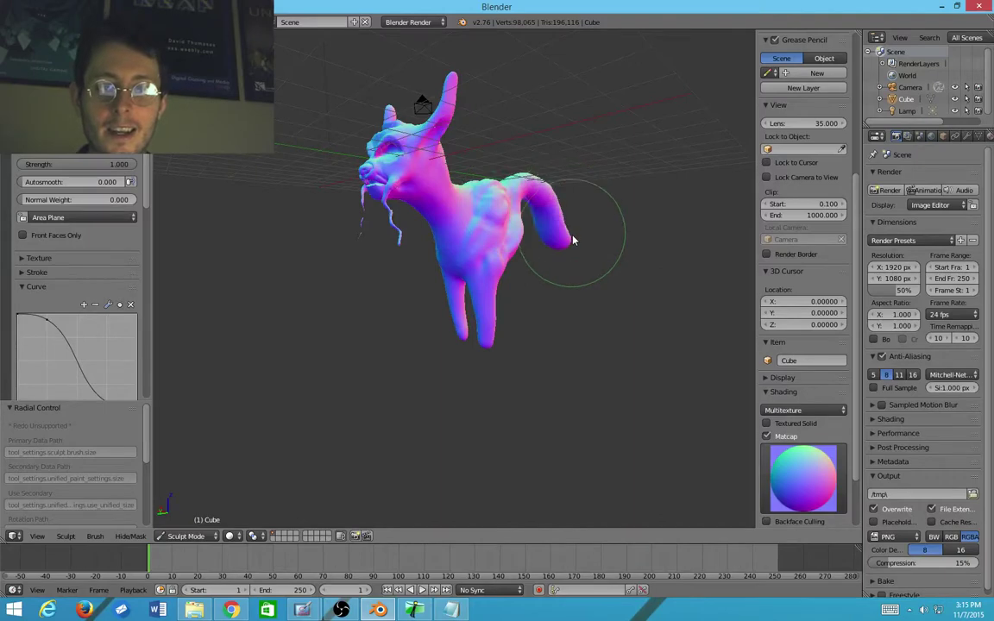
key("ctrl+z")
scroll(585, 235, "up", 3)
key("f")
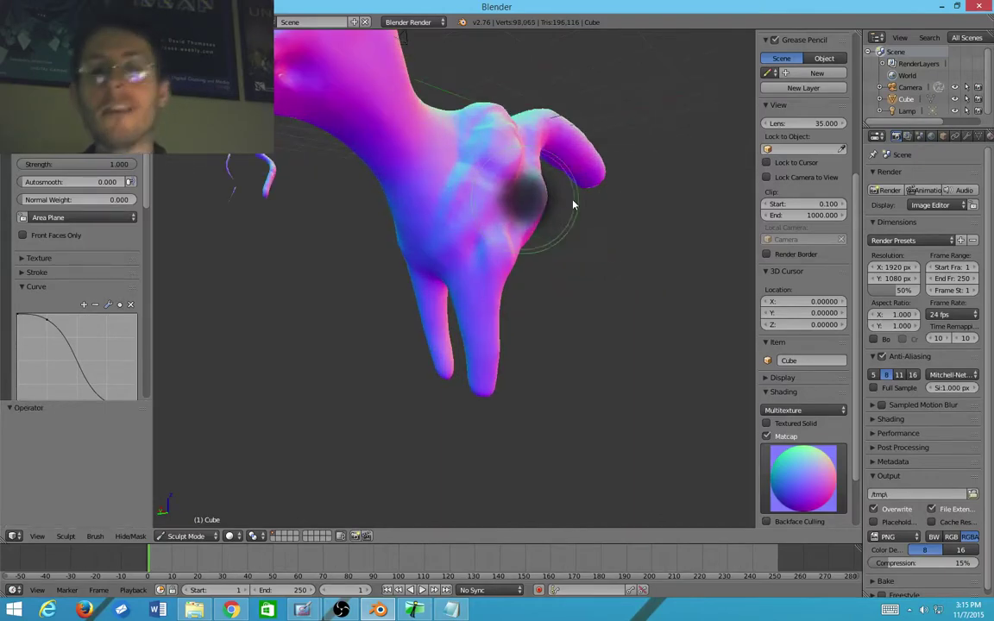
key("f")
left_click(556, 206)
middle_click_drag(557, 206, 548, 242)
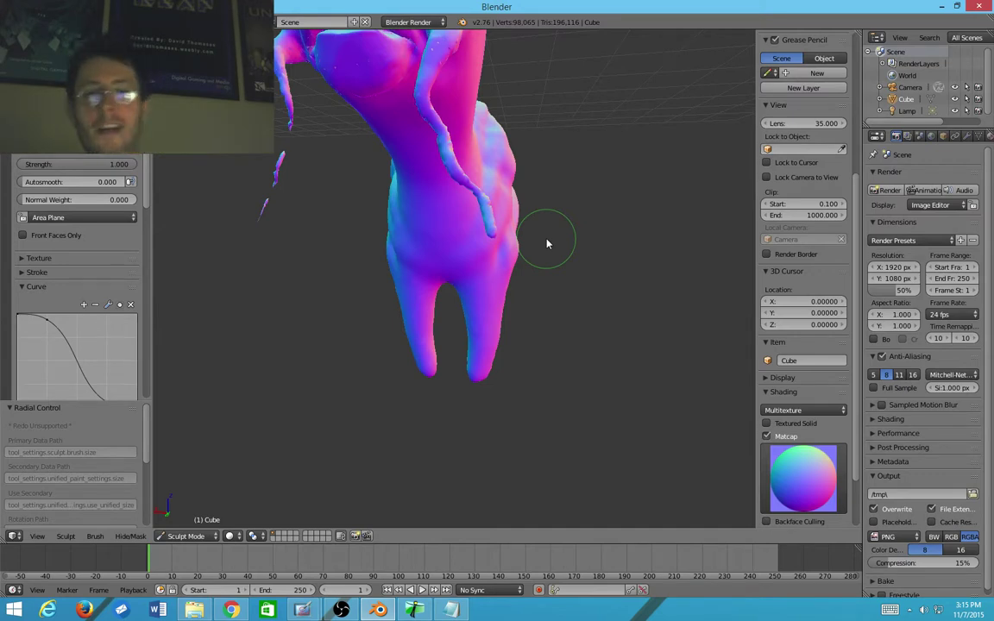
mouse_move(486, 334)
middle_mouse_down()
mouse_move(395, 316)
mouse_move(219, 349)
middle_mouse_up()
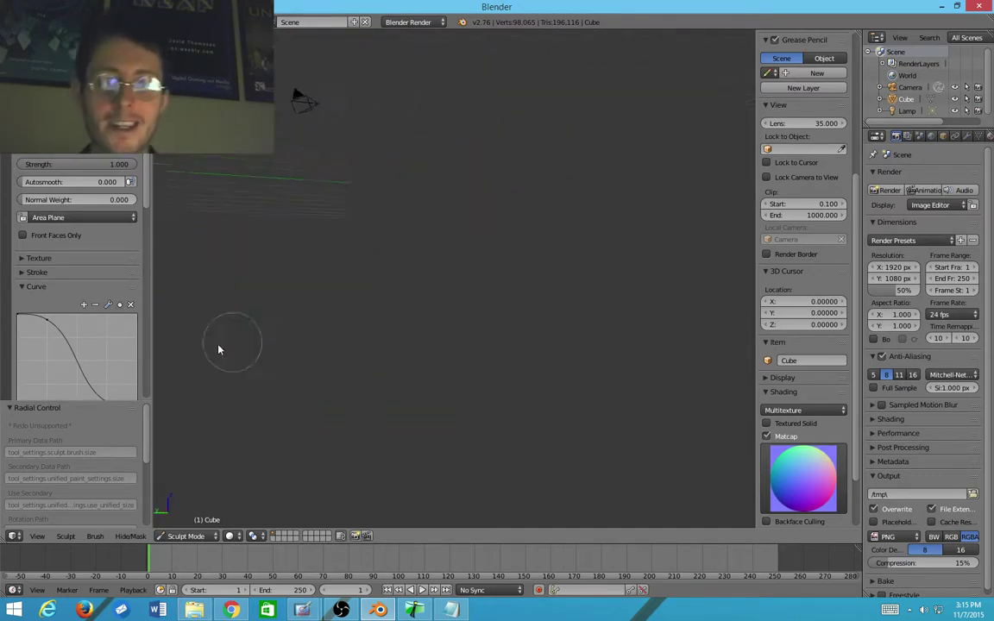
mouse_move(256, 308)
middle_mouse_down()
mouse_move(462, 322)
mouse_move(533, 295)
mouse_move(484, 317)
mouse_move(496, 302)
mouse_move(475, 267)
mouse_move(279, 382)
mouse_move(311, 324)
mouse_move(454, 347)
middle_mouse_up()
left_click_drag(546, 340, 537, 450)
scroll(539, 440, "down", 3)
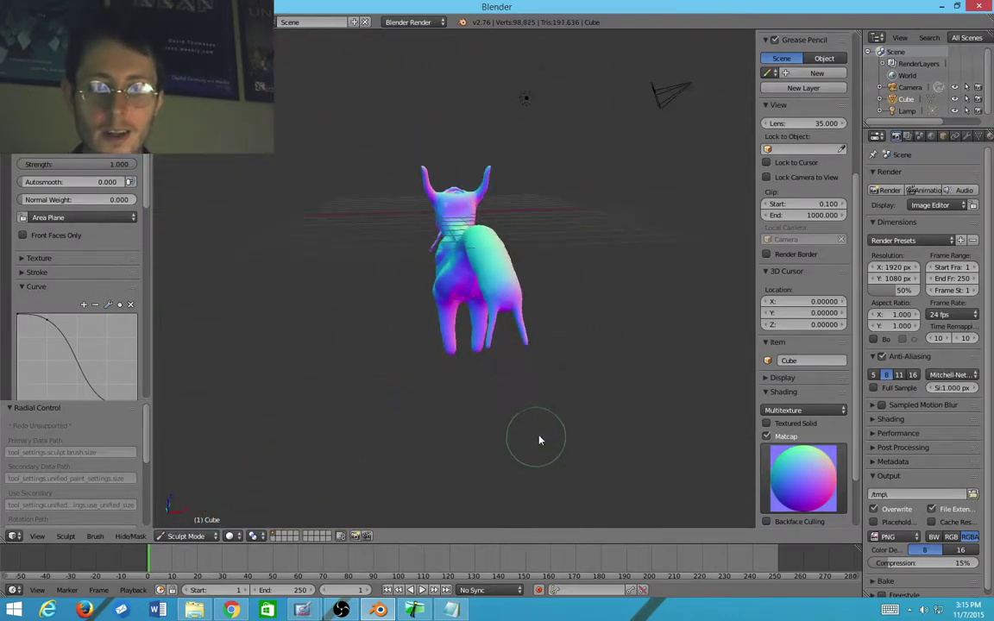
Step: Pull thicker hind legs down from the rear end of the body with the Snake Hook brush and extend them to front-leg length
middle_click_drag(539, 439, 655, 412)
mouse_move(619, 380)
middle_mouse_down()
mouse_move(505, 397)
mouse_move(582, 230)
middle_mouse_up()
left_click(609, 250)
left_click_drag(588, 253, 568, 334)
mouse_move(568, 335)
middle_mouse_down()
mouse_move(643, 303)
mouse_move(614, 294)
middle_mouse_up()
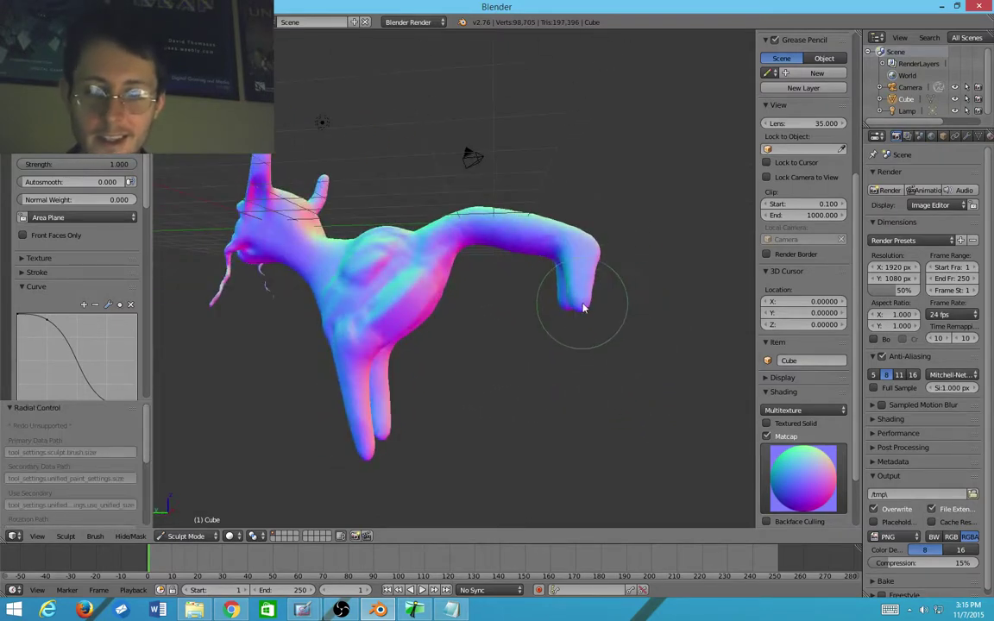
mouse_move(583, 308)
left_mouse_down()
mouse_move(595, 347)
mouse_move(590, 431)
left_mouse_up()
scroll(562, 411, "down", 2)
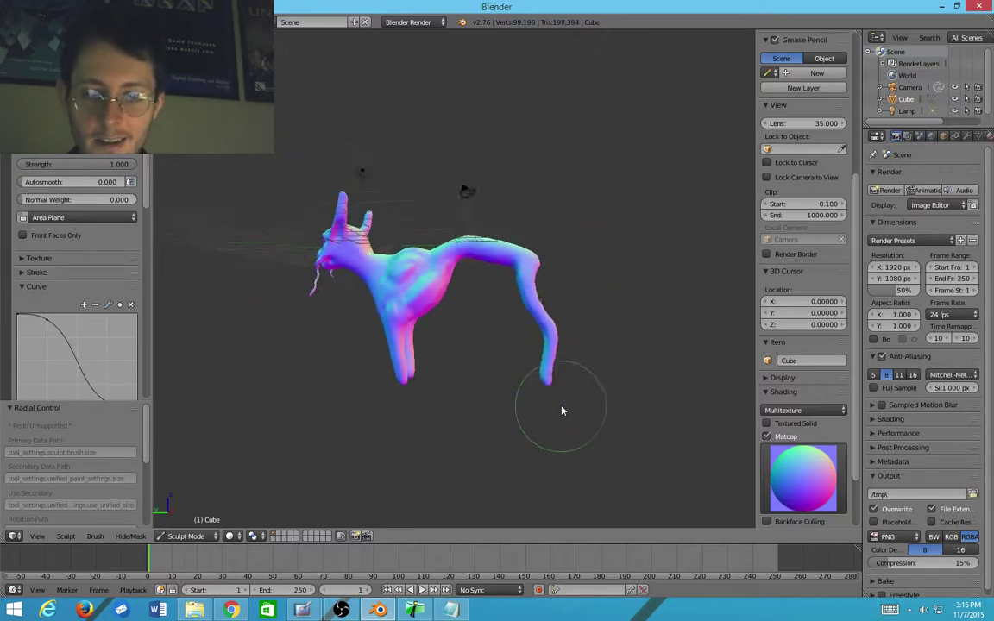
Step: Enlarge the Snake Hook brush and bend the middle of the hind legs forward
mouse_move(562, 410)
middle_mouse_down()
mouse_move(614, 438)
mouse_move(566, 399)
mouse_move(554, 335)
middle_mouse_up()
scroll(566, 400, "up", 3)
key("f")
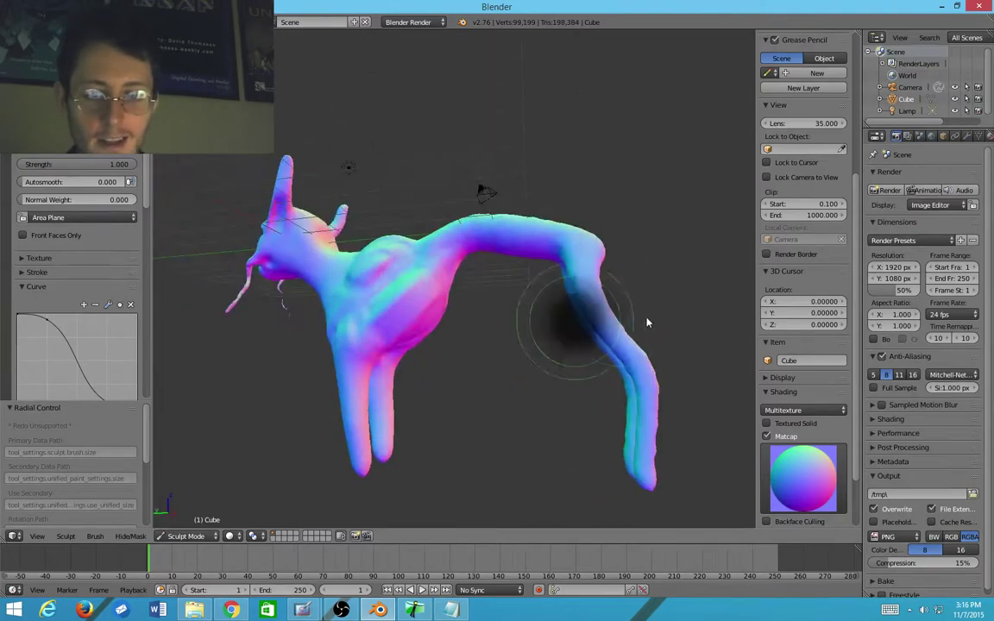
left_click(676, 317)
middle_click_drag(677, 318, 636, 362)
left_click_drag(608, 337, 576, 351)
Step: Stretch the ends of the front legs farther down into long, tapering limbs with a resized Snake Hook brush
scroll(675, 346, "up", 3)
mouse_move(576, 350)
middle_mouse_down()
mouse_move(675, 346)
mouse_move(586, 333)
mouse_move(711, 310)
mouse_move(551, 383)
middle_mouse_up()
scroll(711, 309, "up", 4)
scroll(550, 384, "down", 4)
scroll(453, 411, "up", 3)
scroll(453, 411, "down", 2)
middle_click_drag(453, 411, 471, 326)
middle_click_drag(470, 326, 477, 225, "shift")
key("f")
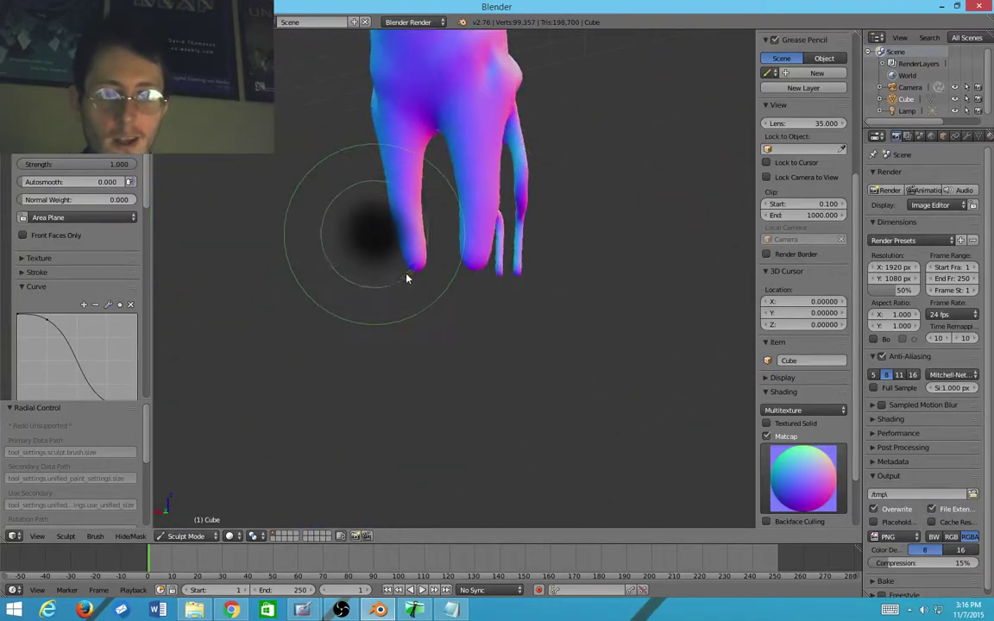
mouse_move(470, 267)
left_mouse_down()
mouse_move(468, 367)
mouse_move(446, 489)
left_mouse_up()
scroll(444, 412, "down", 5)
Step: Lengthen the lower hind legs by pulling their ends down and forward with the Snake Hook brush
middle_click_drag(443, 413, 352, 440)
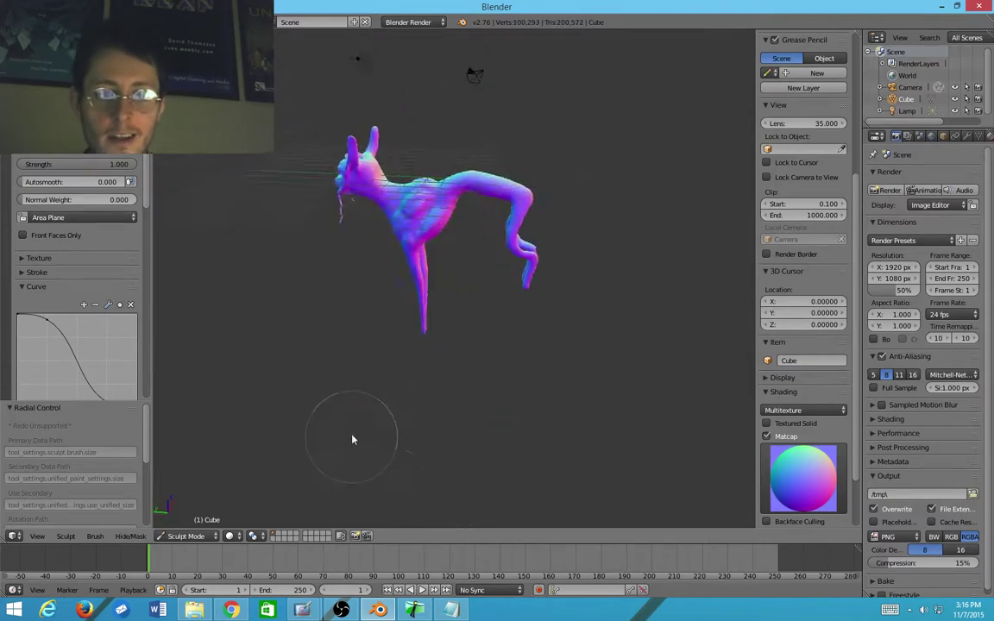
scroll(546, 319, "up", 4)
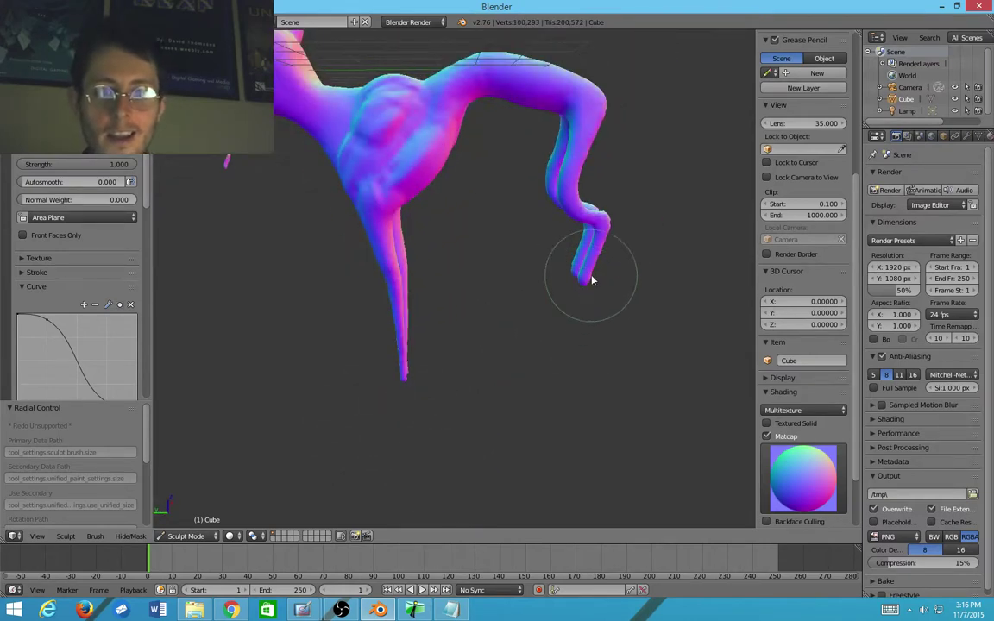
left_click_drag(591, 278, 544, 380)
mouse_move(544, 379)
middle_mouse_down()
mouse_move(712, 358)
mouse_move(524, 323)
mouse_move(288, 461)
mouse_move(455, 295)
middle_mouse_up()
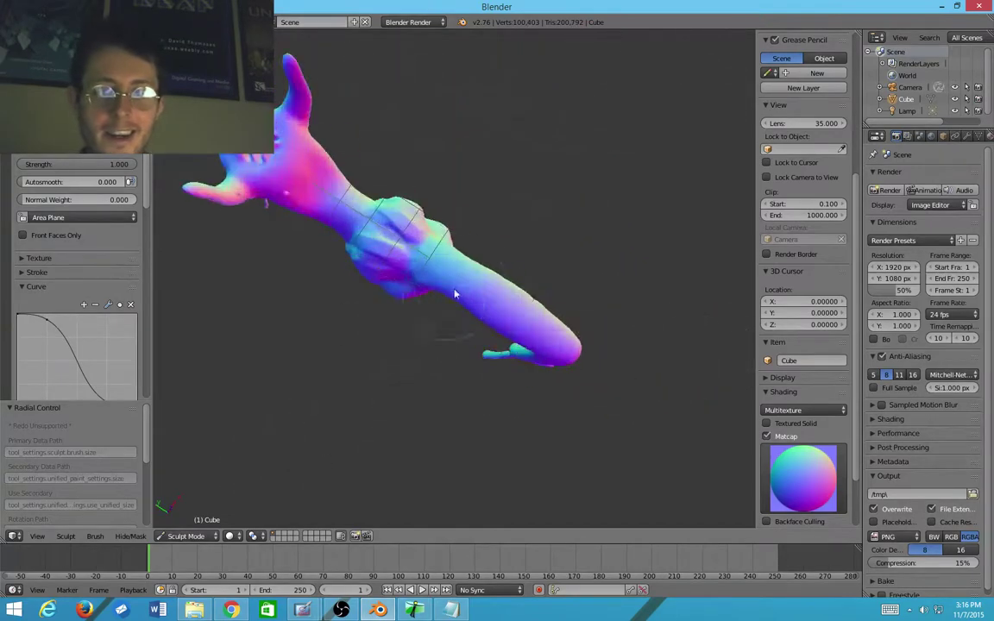
scroll(455, 291, "up", 4)
key("5")
key("6")
scroll(446, 252, "down", 2)
key("1")
key("4")
key("6")
key("5")
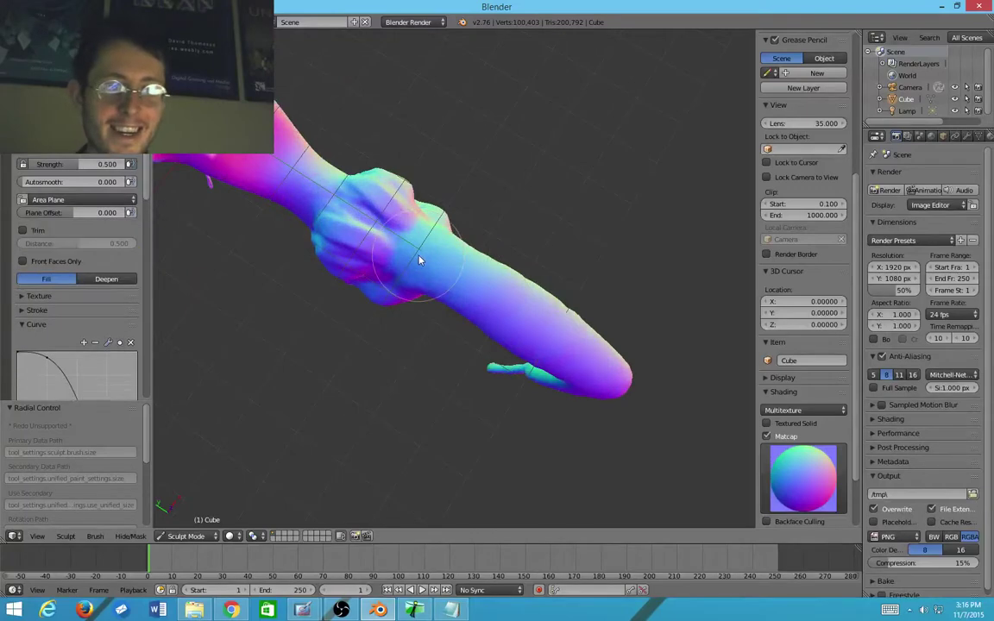
key("5")
mouse_move(432, 260)
middle_mouse_down()
mouse_move(532, 195)
mouse_move(540, 142)
mouse_move(597, 145)
mouse_move(435, 186)
middle_mouse_up()
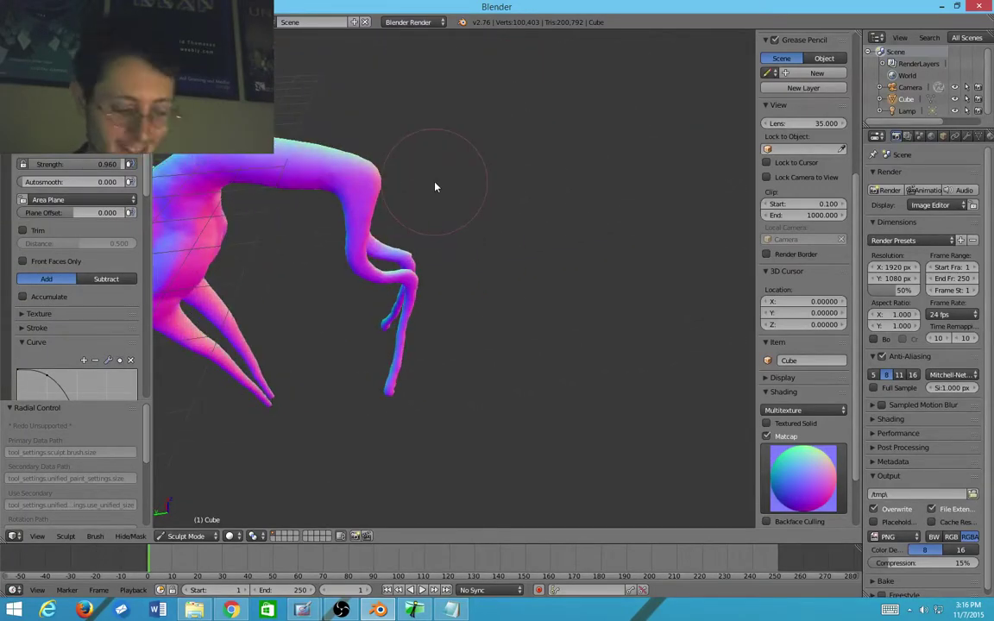
key("4")
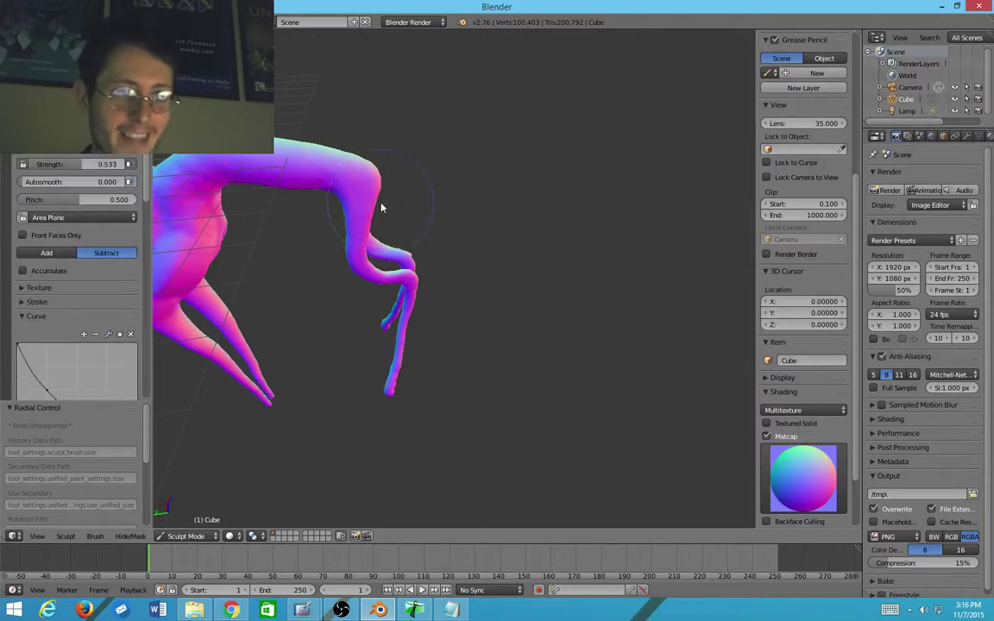
Step: Pull a thin straight tail out of the rear end of the body with a resized Snake Hook brush
key("k")
mouse_move(382, 207)
middle_mouse_down()
mouse_move(382, 311)
mouse_move(428, 246)
mouse_move(438, 277)
middle_mouse_up()
key("f")
left_click(397, 282)
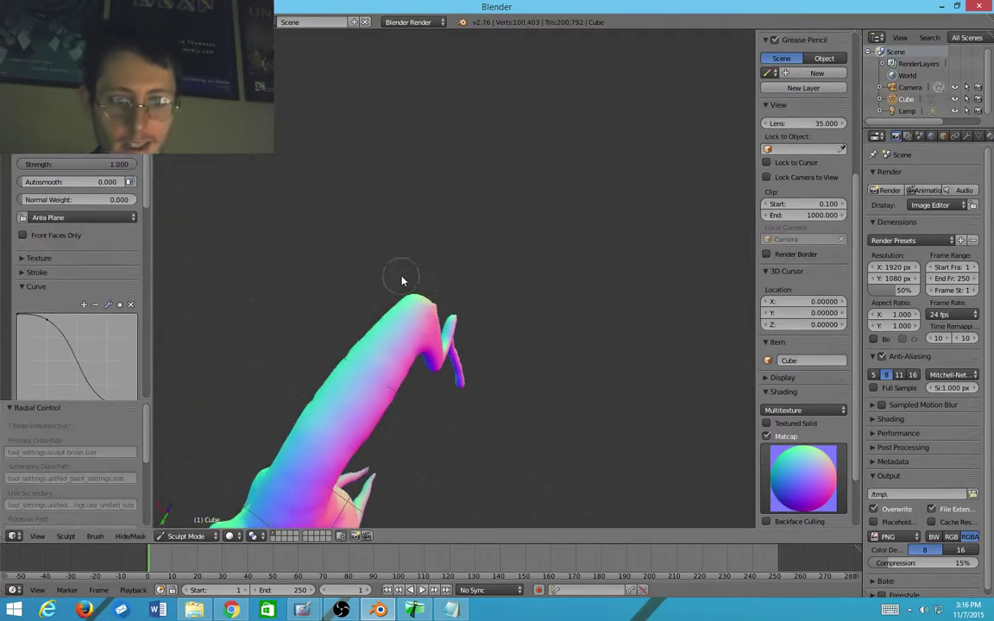
left_click_drag(439, 271, 481, 197)
mouse_move(482, 196)
middle_mouse_down()
mouse_move(473, 190)
mouse_move(483, 129)
mouse_move(424, 235)
mouse_move(436, 216)
middle_mouse_up()
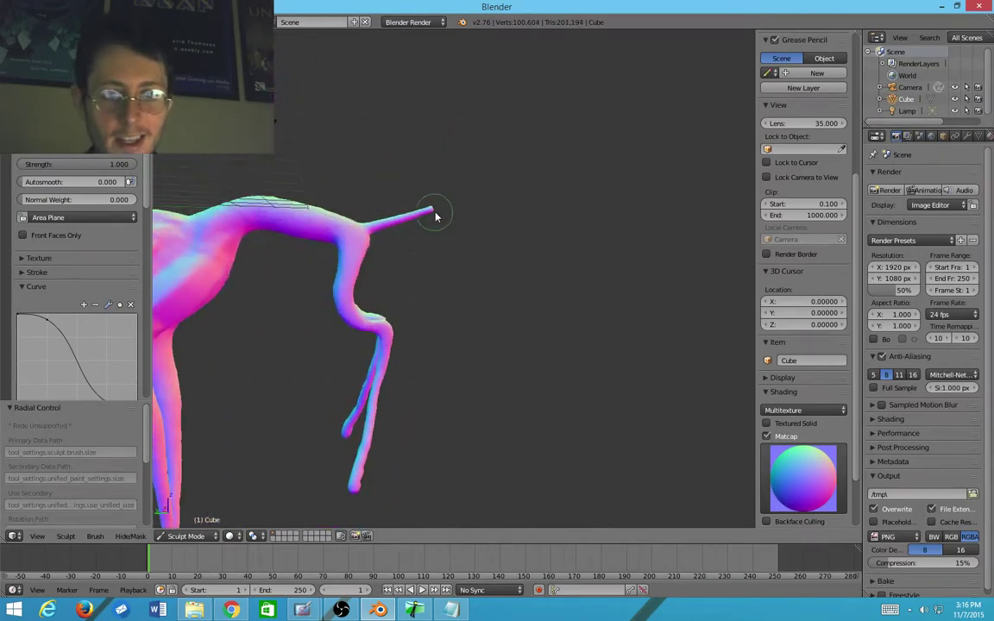
Step: Extend the tail backward in orthographic side view with the Snake Hook brush and curve its tip upward
key("KP_3")
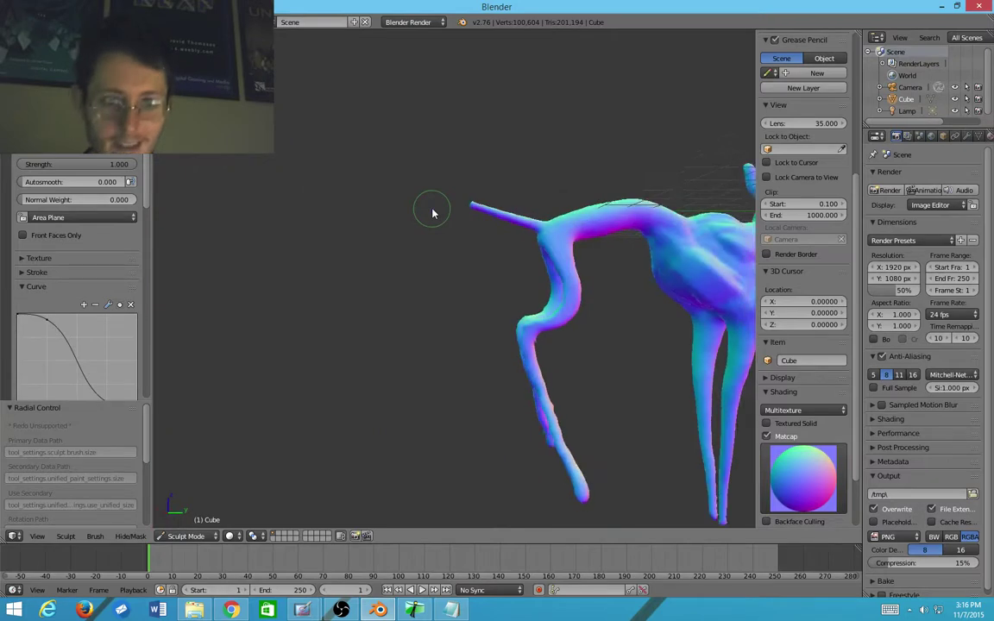
key("KP_5")
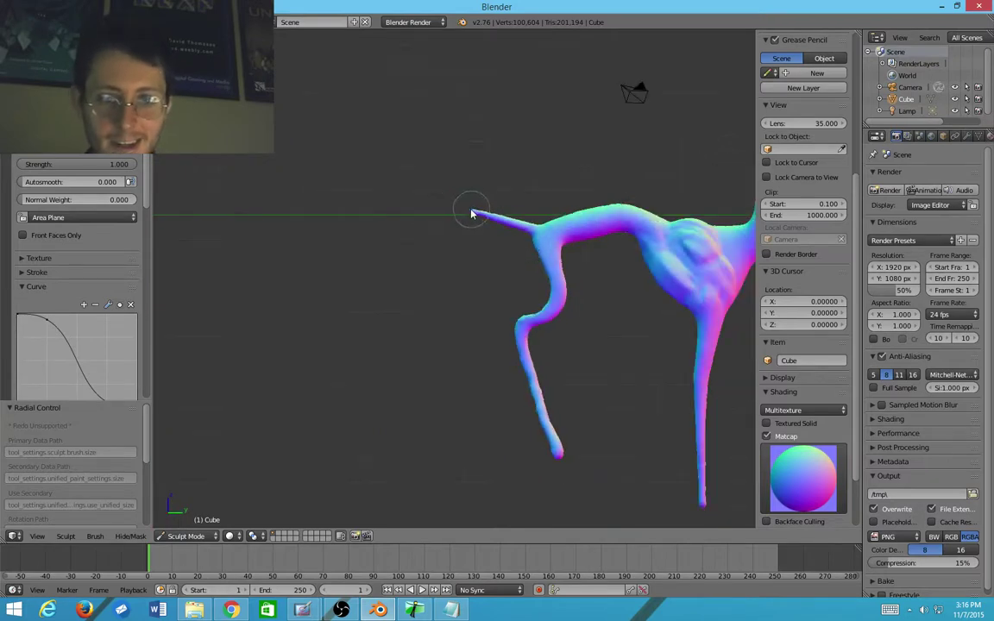
mouse_move(485, 232)
left_mouse_down()
mouse_move(499, 240)
mouse_move(473, 217)
mouse_move(503, 220)
left_mouse_up()
scroll(440, 232, "up", 2)
middle_click_drag(502, 216, 363, 299, "shift")
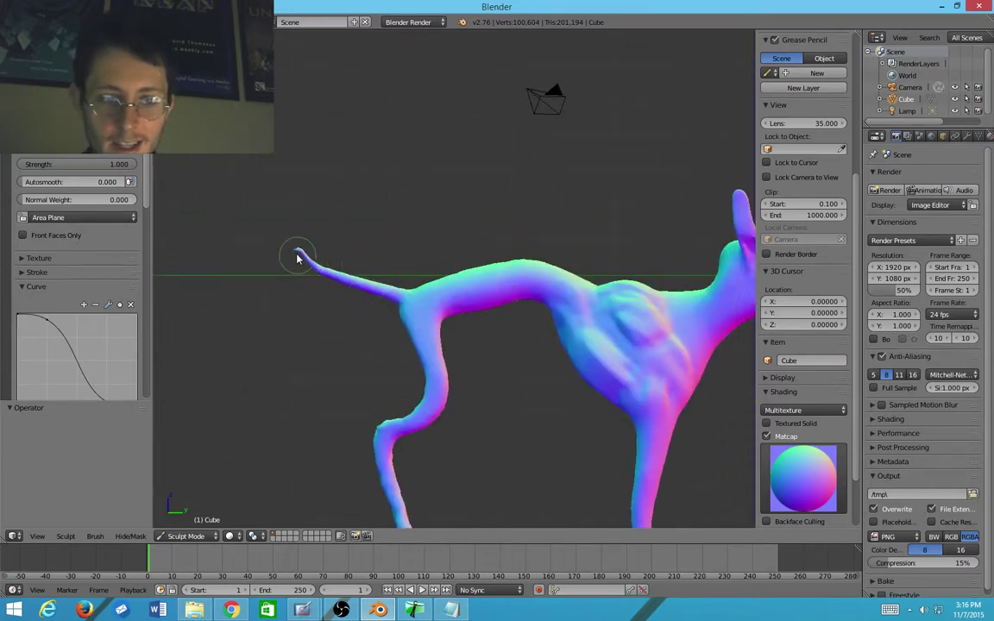
mouse_move(501, 331)
middle_mouse_down()
mouse_move(495, 324)
mouse_move(450, 411)
middle_mouse_up()
scroll(450, 410, "up", 3)
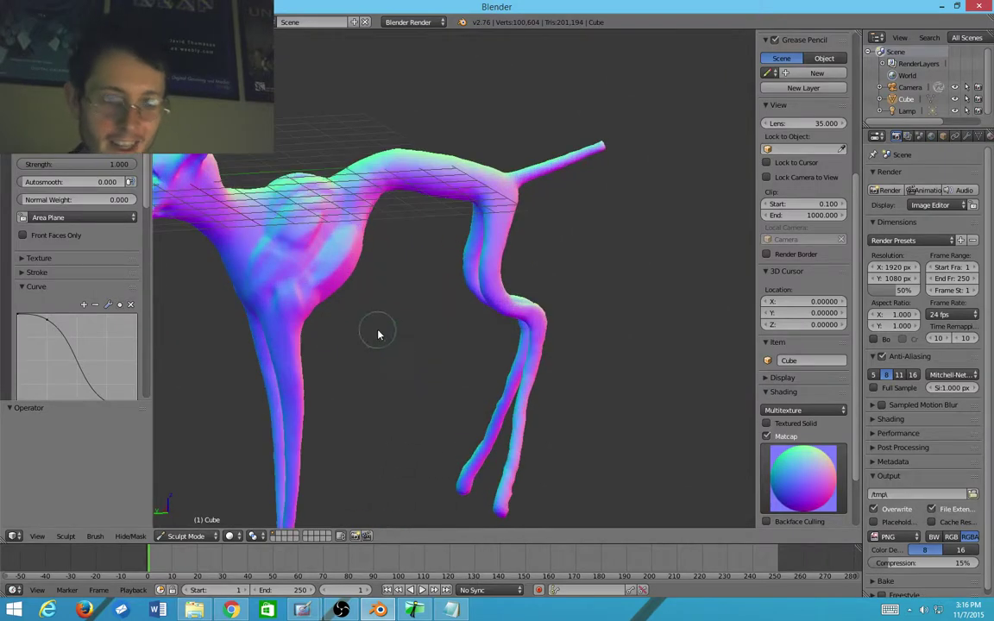
middle_click_drag(378, 334, 377, 333)
Step: Try building up the rear part of the body with a resized Clay brush, and undo the strokes
key("c")
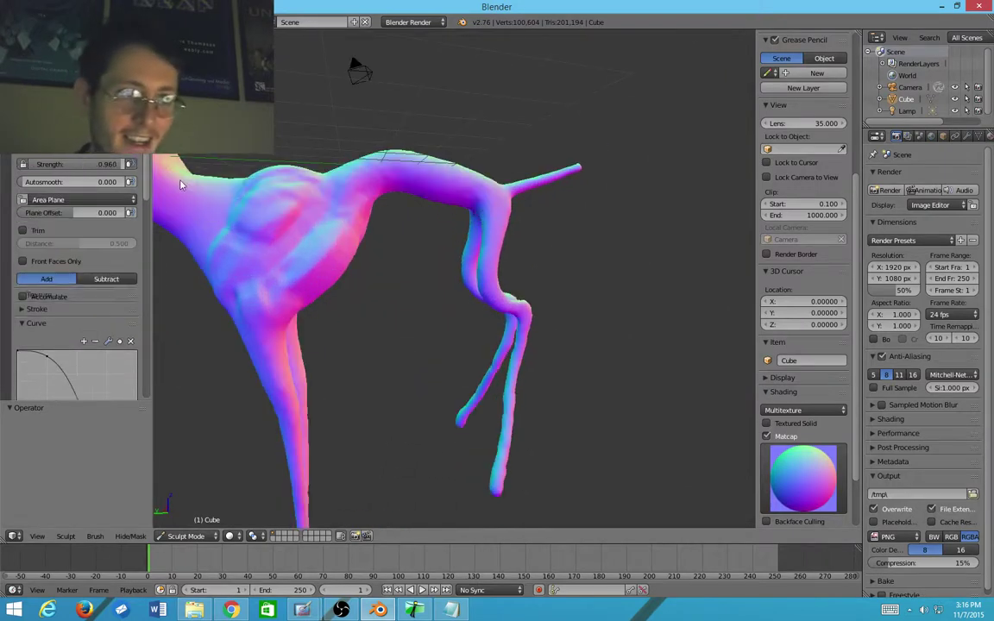
mouse_move(216, 171)
middle_mouse_down()
mouse_move(308, 236)
mouse_move(397, 226)
middle_mouse_up()
key("f")
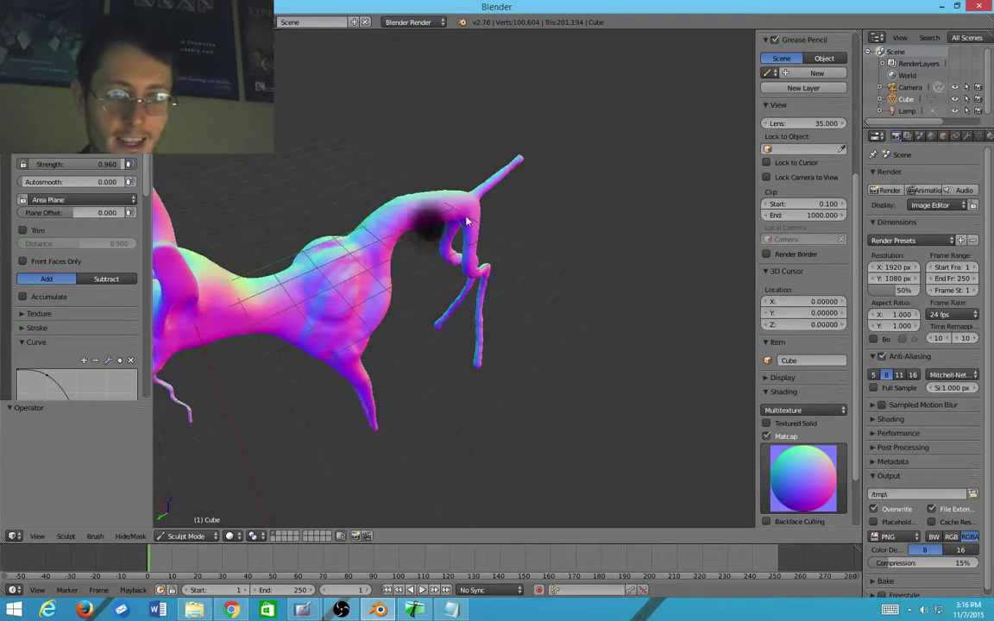
left_click(469, 221)
left_click_drag(435, 207, 370, 205)
scroll(449, 238, "up", 2)
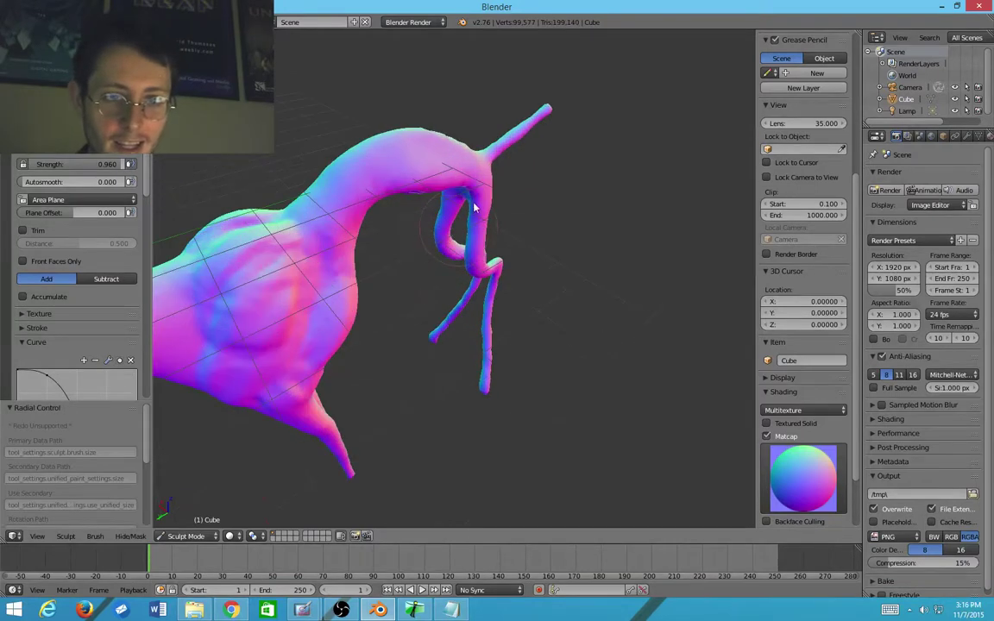
key("ctrl+z")
key("ctrl+z")
Step: Set the 3D view's clip start to 0.001 and its clip end to 1366.4
middle_click_drag(448, 231, 429, 180)
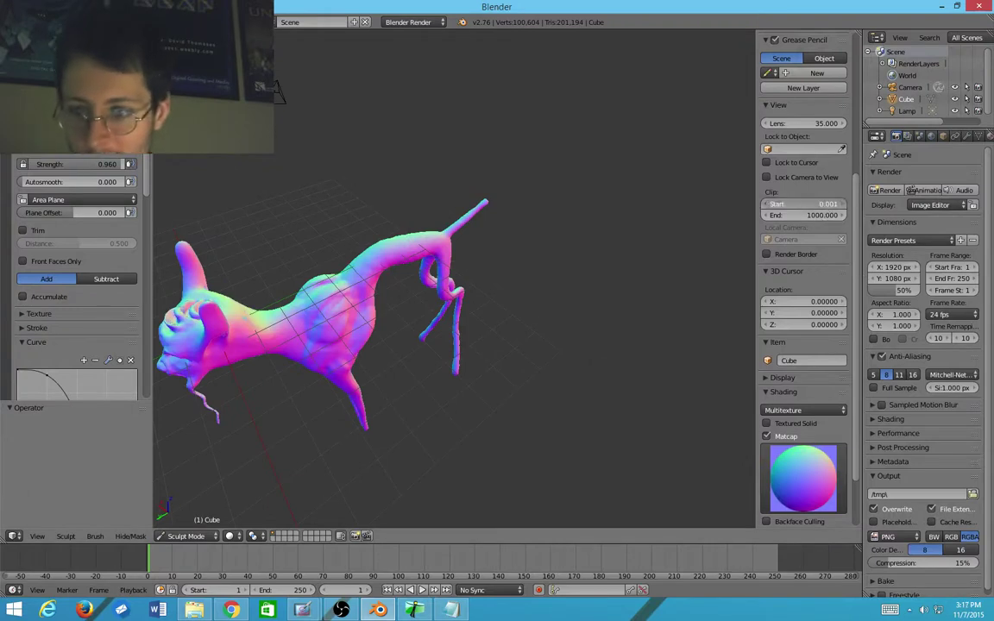
middle_click_drag(526, 274, 575, 264)
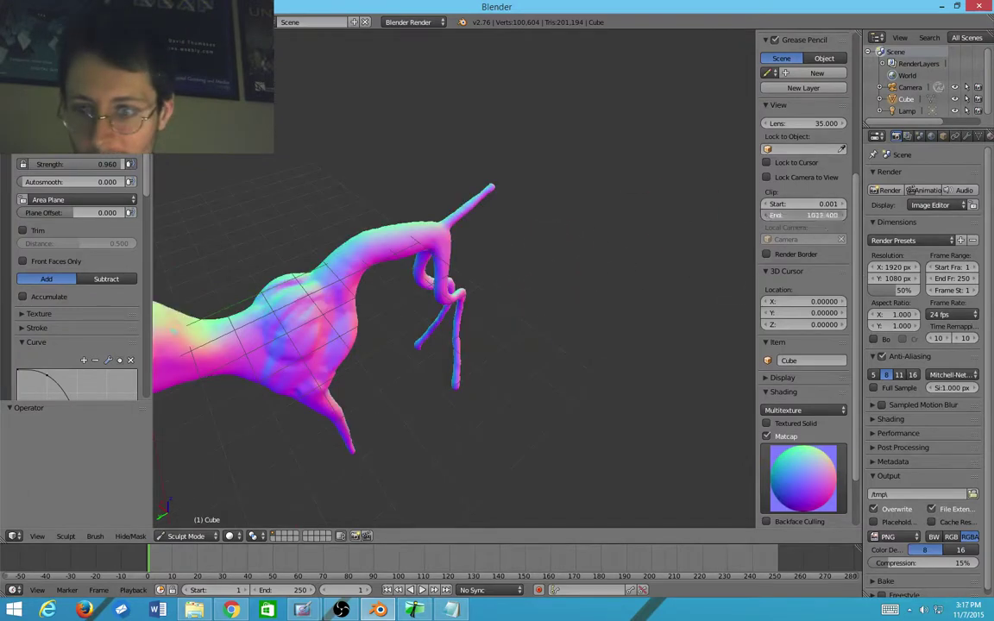
left_click_drag(807, 215, 798, 214)
middle_click_drag(440, 306, 436, 295)
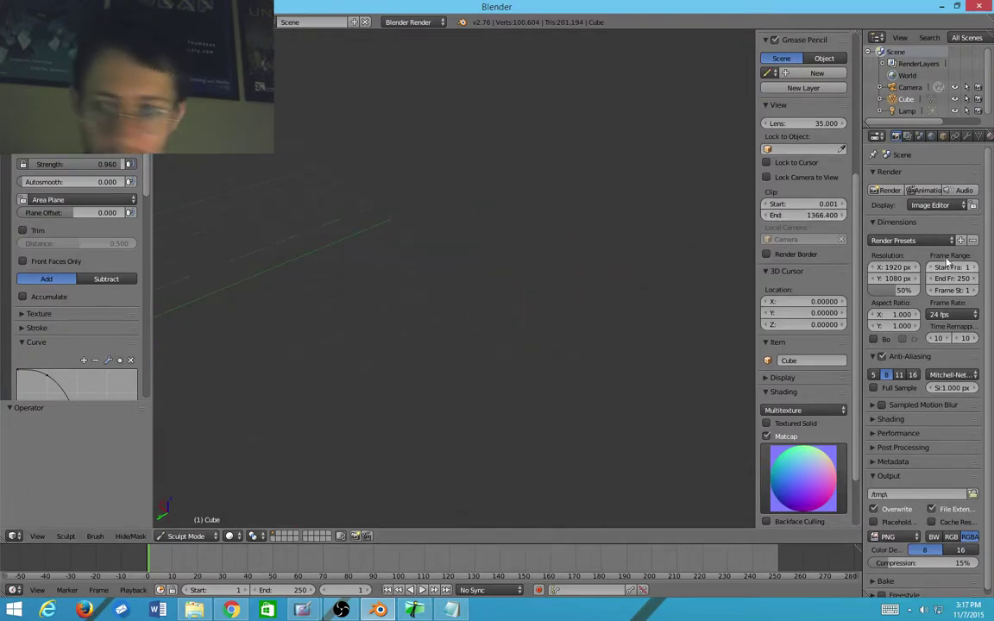
scroll(967, 135, "down", 4)
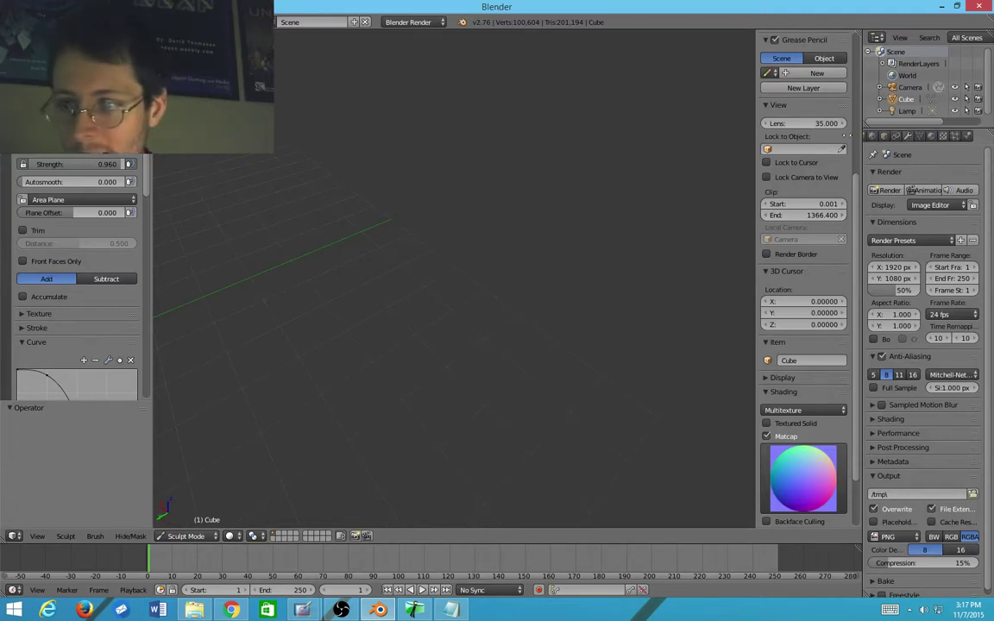
Step: Select the Camera object and set its lens clipping start to 0.001 and end to 10000
left_click(910, 88)
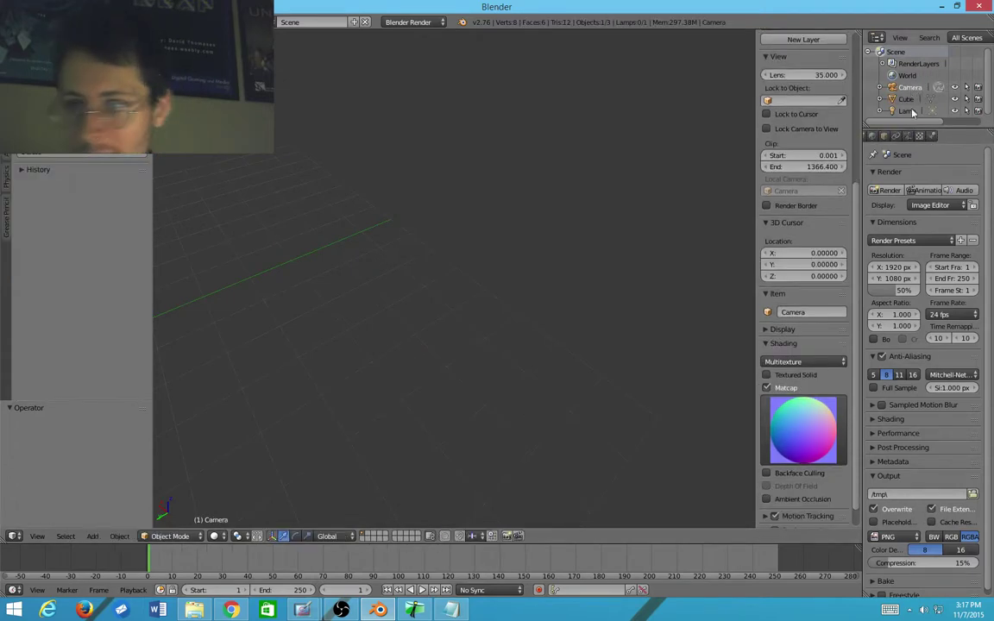
left_click(907, 137)
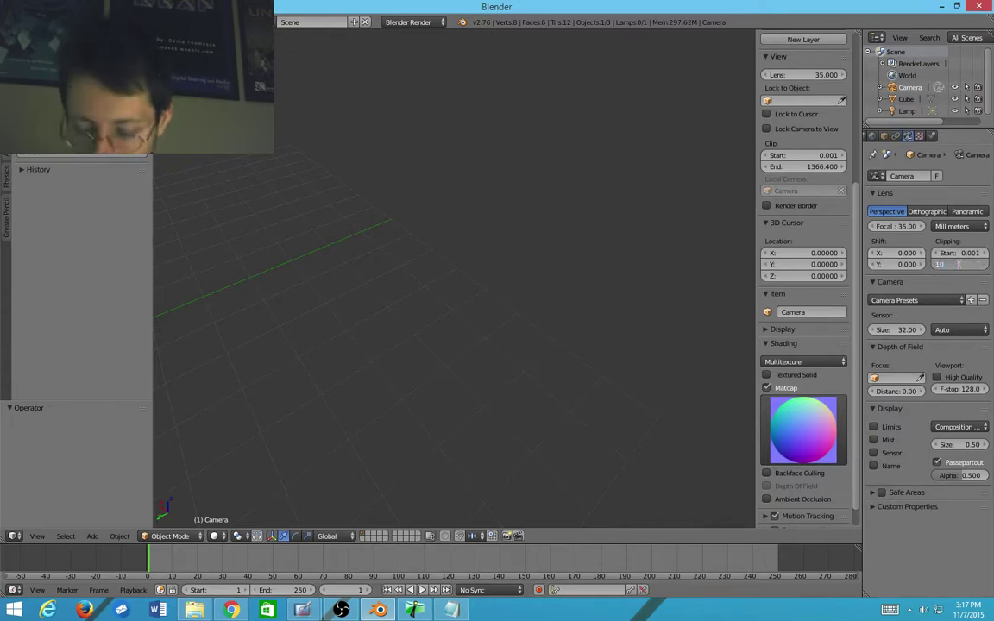
scroll(362, 343, "down", 6)
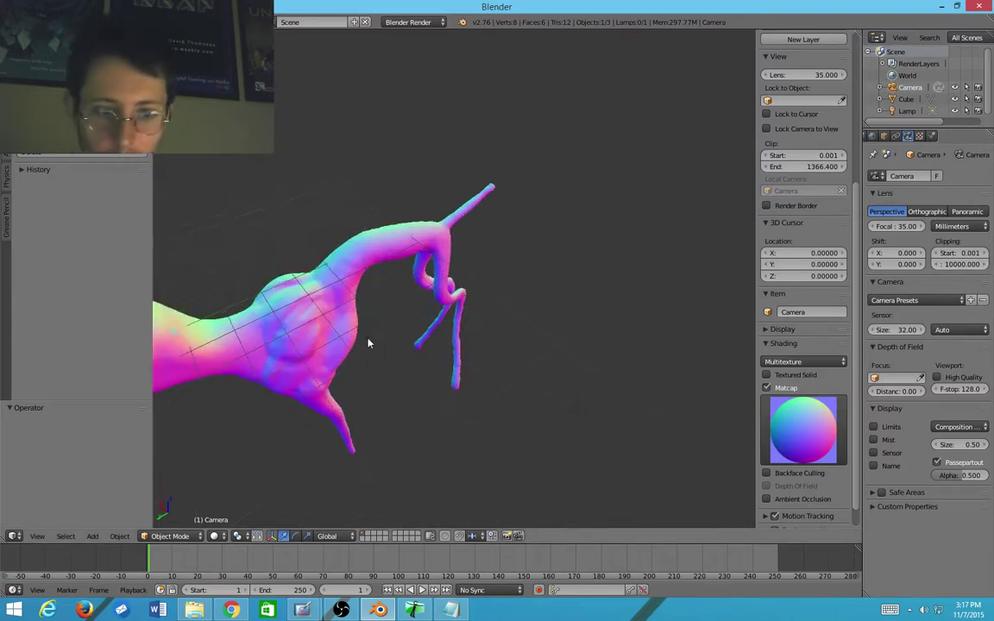
Step: Inspect the creature's hindquarters and whole body from close and far for view clipping problems
middle_click_drag(422, 351, 362, 353)
scroll(462, 276, "up", 2)
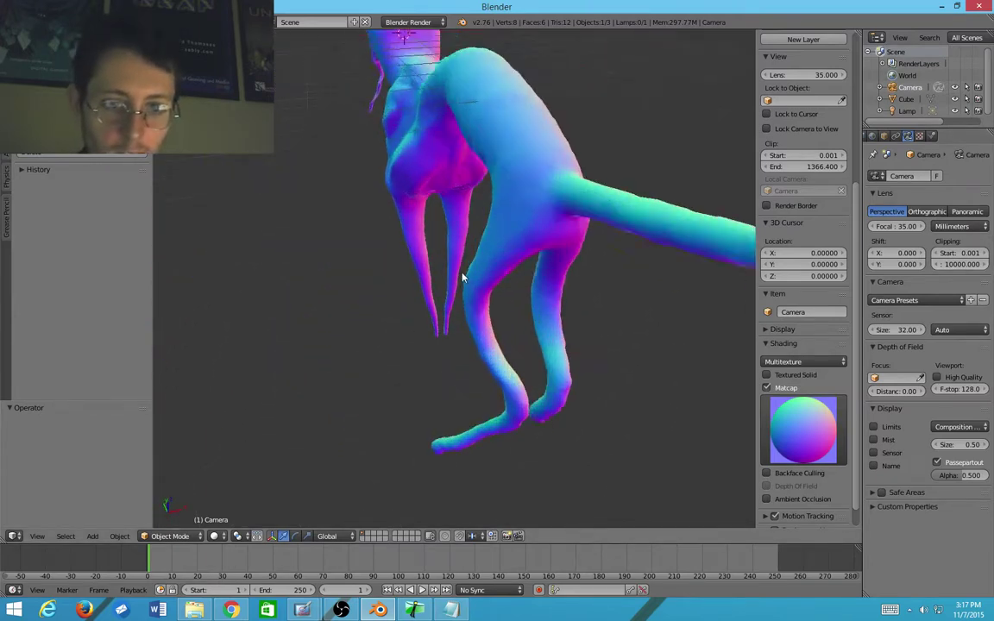
middle_click_drag(462, 276, 595, 259)
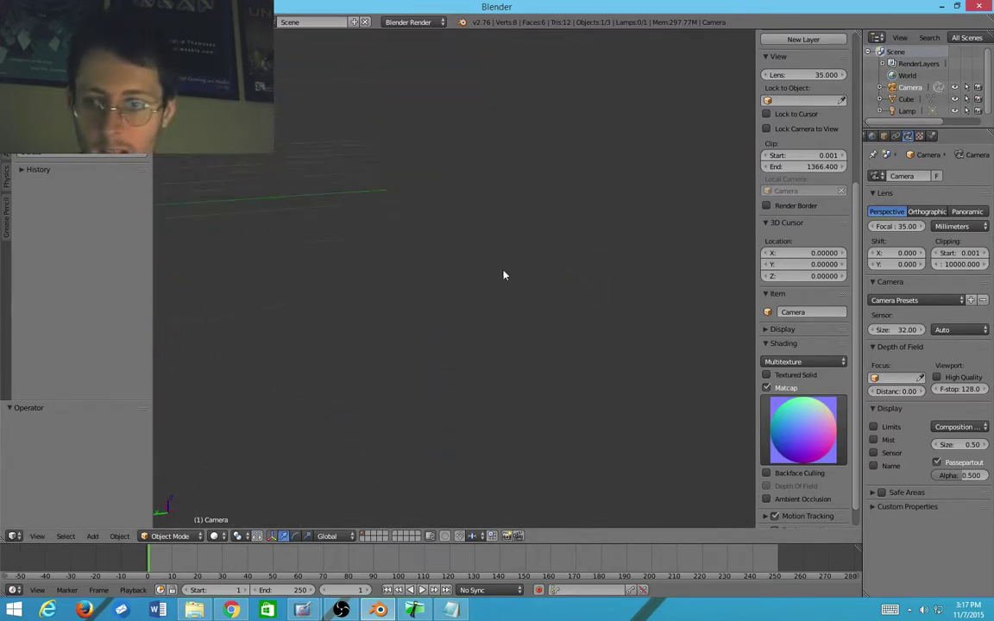
scroll(494, 280, "down", 8)
middle_click_drag(482, 284, 553, 312)
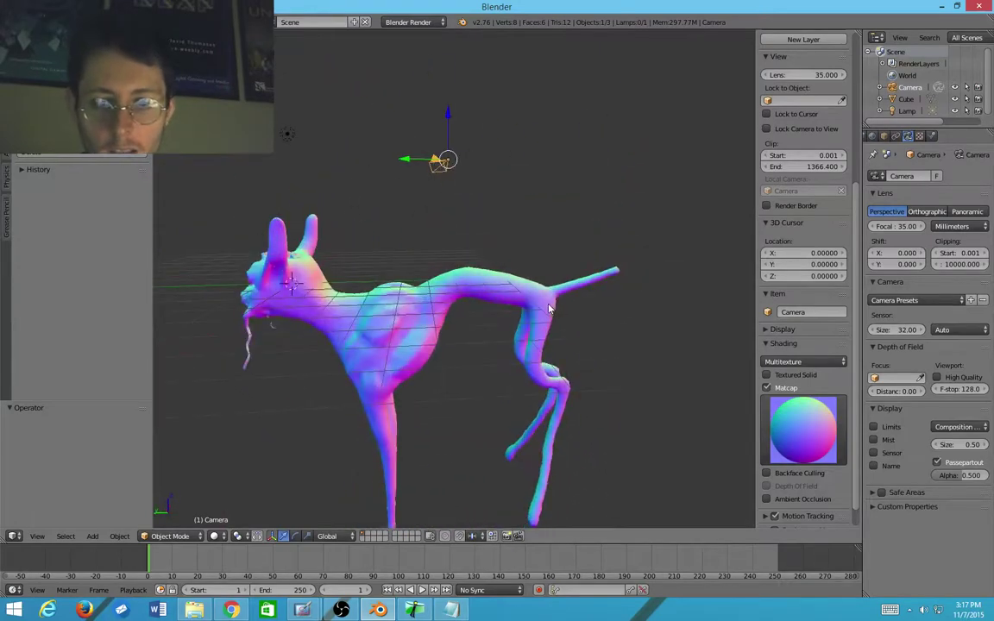
scroll(191, 468, "down", 1)
scroll(190, 469, "up", 2)
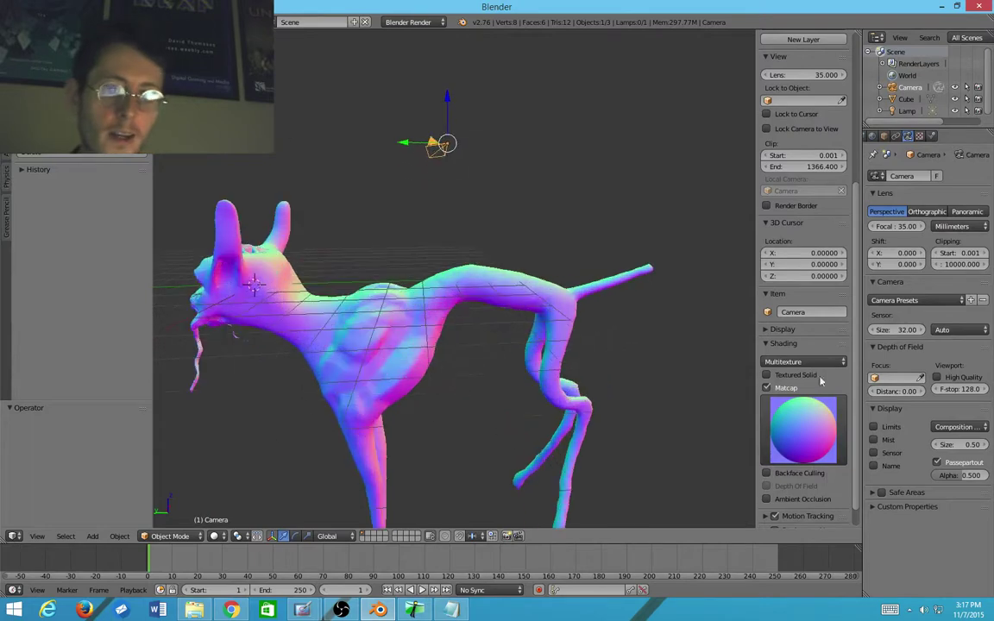
Step: Reselect the Cube mesh for sculpting, review its Dyntopo settings, and resize the Clay brush over the lower hind leg
left_click(921, 100)
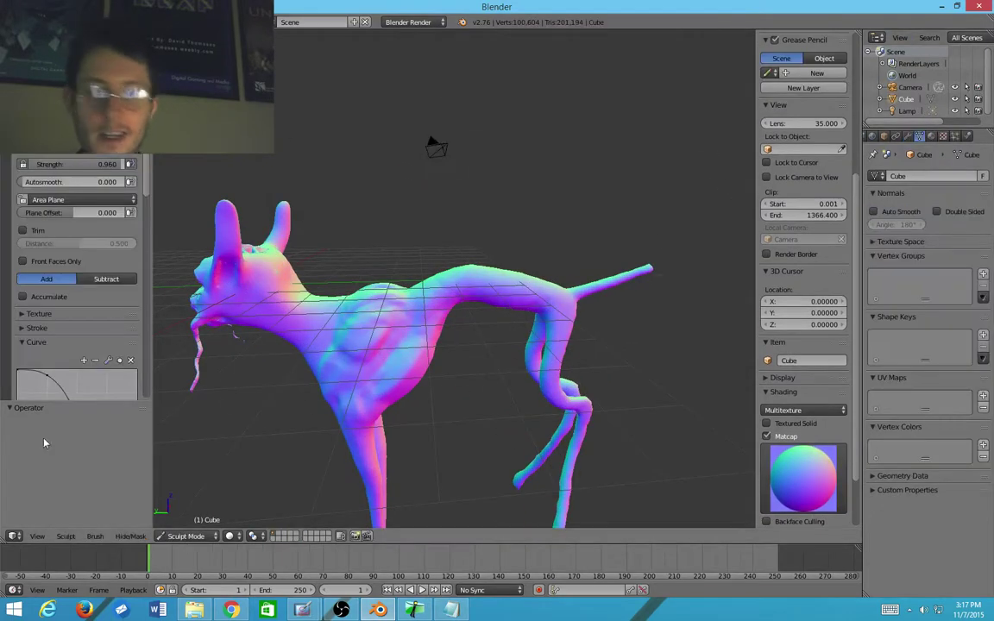
scroll(269, 377, "down", 1)
scroll(268, 377, "up", 1)
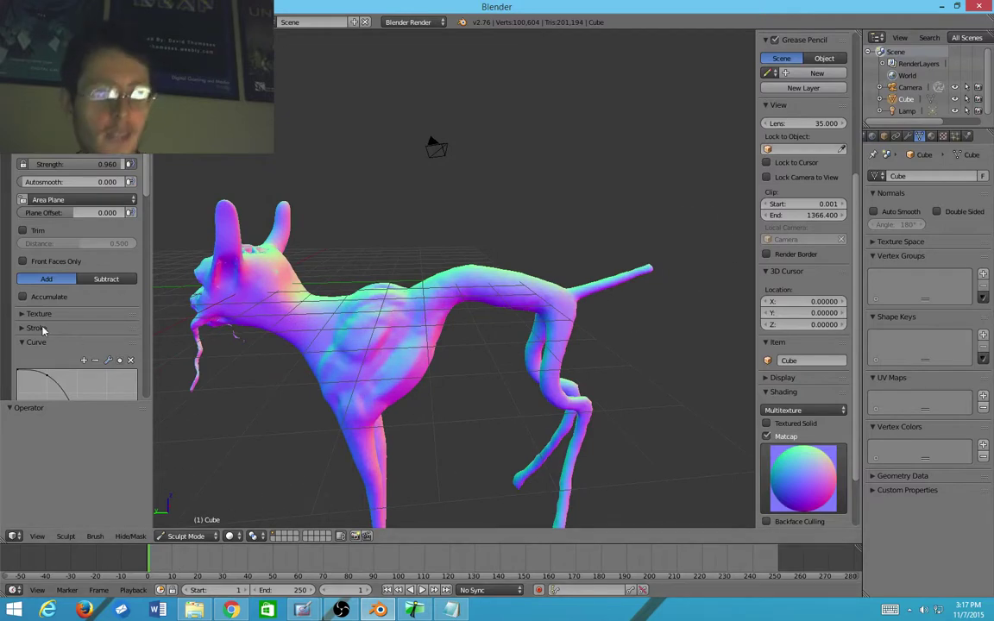
scroll(40, 328, "down", 8)
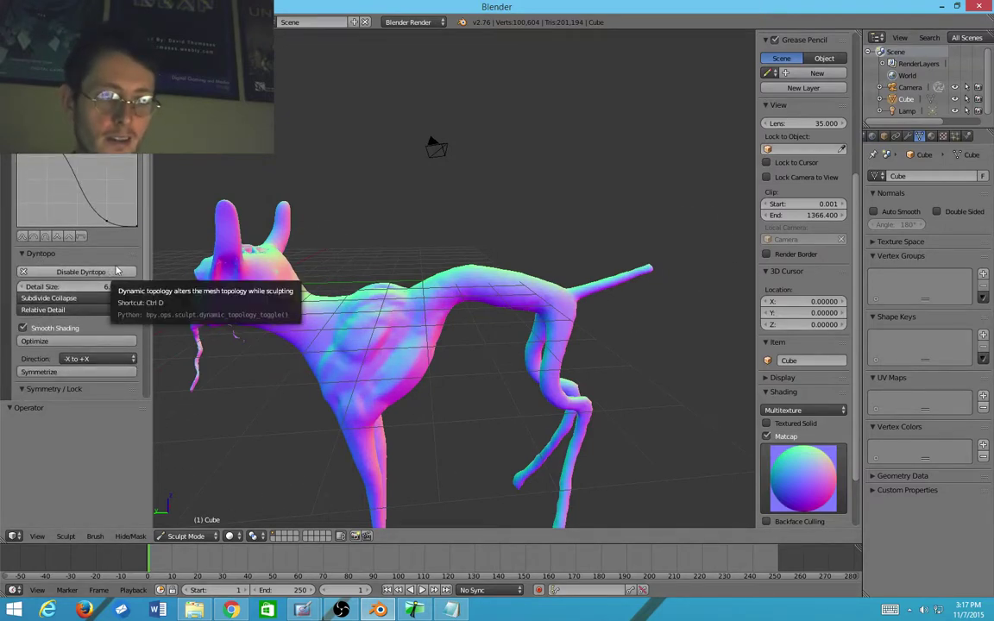
scroll(428, 404, "up", 4)
mouse_move(439, 291)
middle_mouse_down()
mouse_move(193, 366)
mouse_move(732, 399)
mouse_move(577, 395)
mouse_move(562, 385)
middle_mouse_up()
key("f")
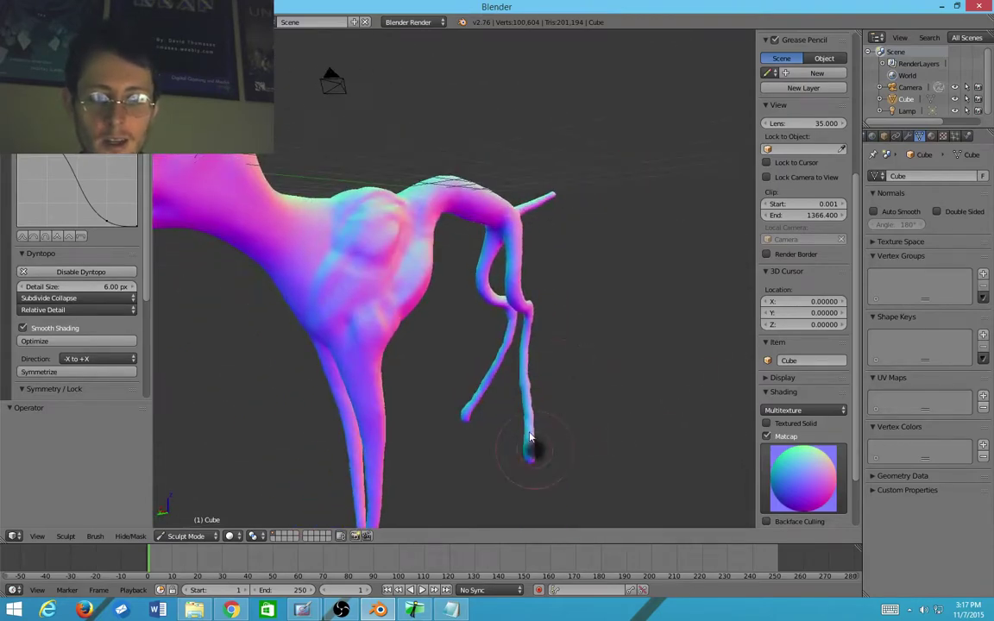
left_click(548, 444)
Step: Set the 3D view's clip end to 10000
scroll(535, 441, "up", 8)
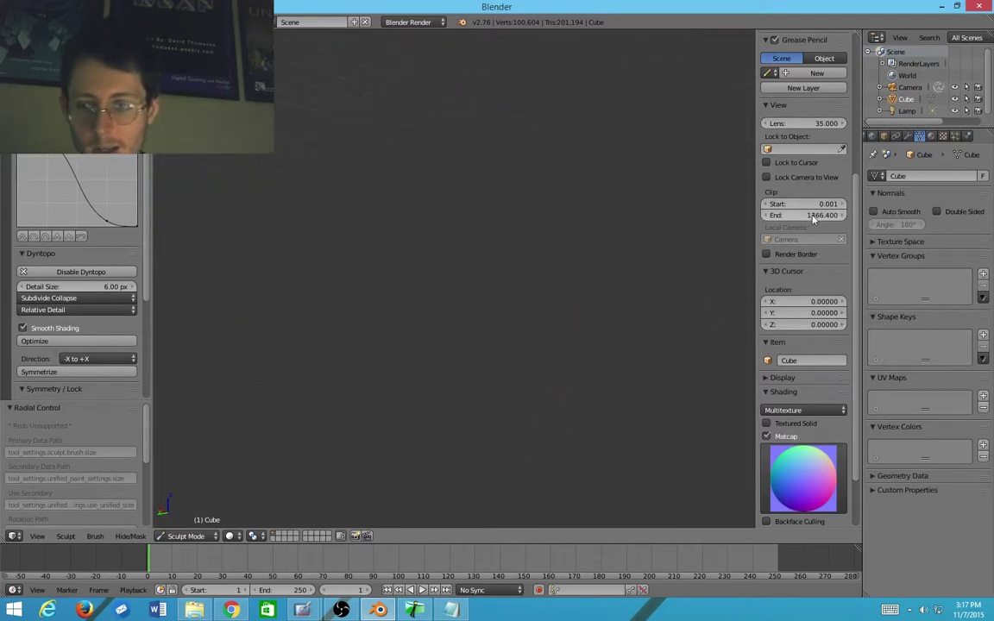
mouse_move(803, 214)
left_mouse_down()
mouse_move(775, 215)
mouse_move(792, 204)
mouse_move(771, 204)
mouse_move(794, 215)
left_mouse_up()
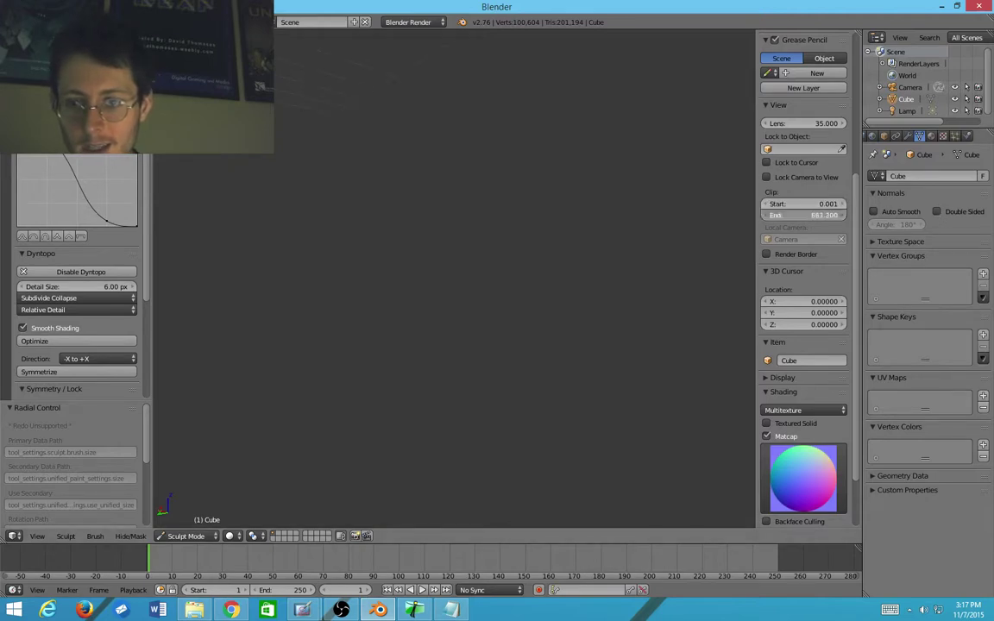
left_click(806, 214)
type("1")
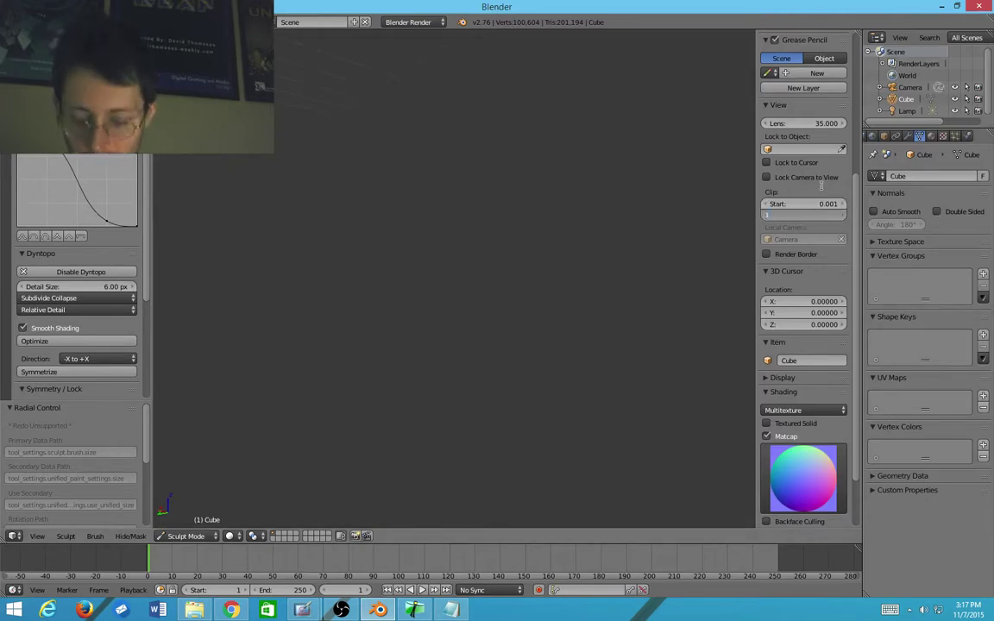
type("0")
key("Return")
left_click(811, 214)
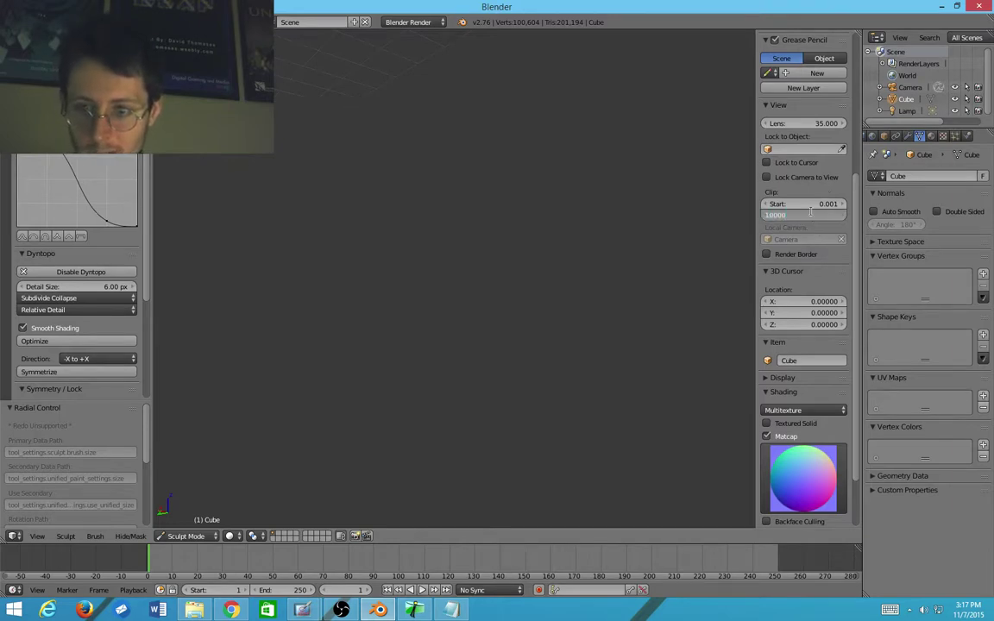
type("10000")
key("Return")
Step: Examine the hindquarters and tail at close range from several angles to check how near the view can get
mouse_move(431, 222)
middle_mouse_down()
mouse_move(346, 204)
mouse_move(584, 300)
mouse_move(495, 244)
mouse_move(507, 296)
mouse_move(622, 297)
middle_mouse_up()
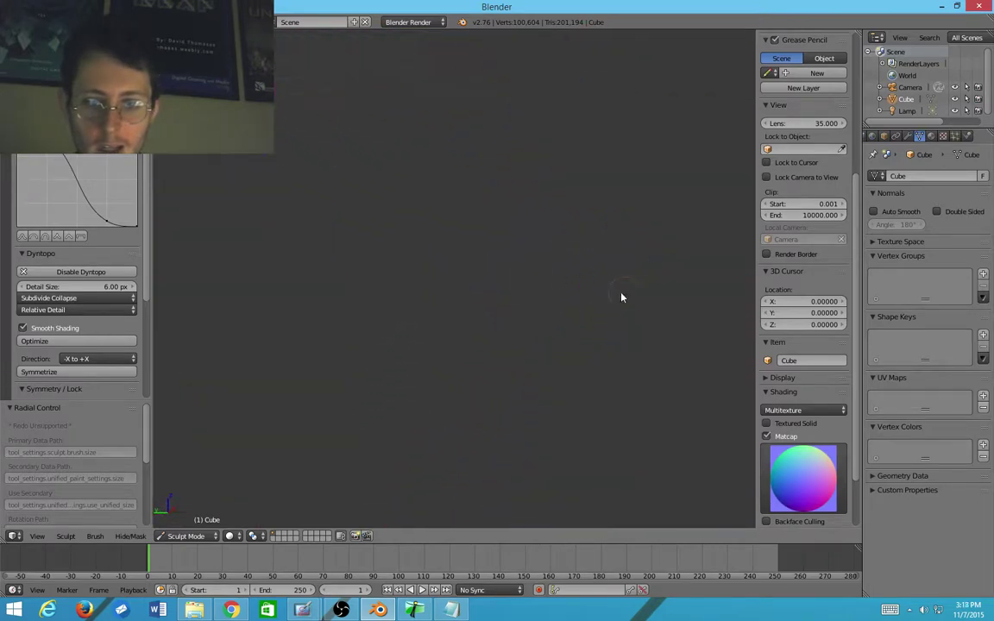
middle_click_drag(511, 312, 476, 338)
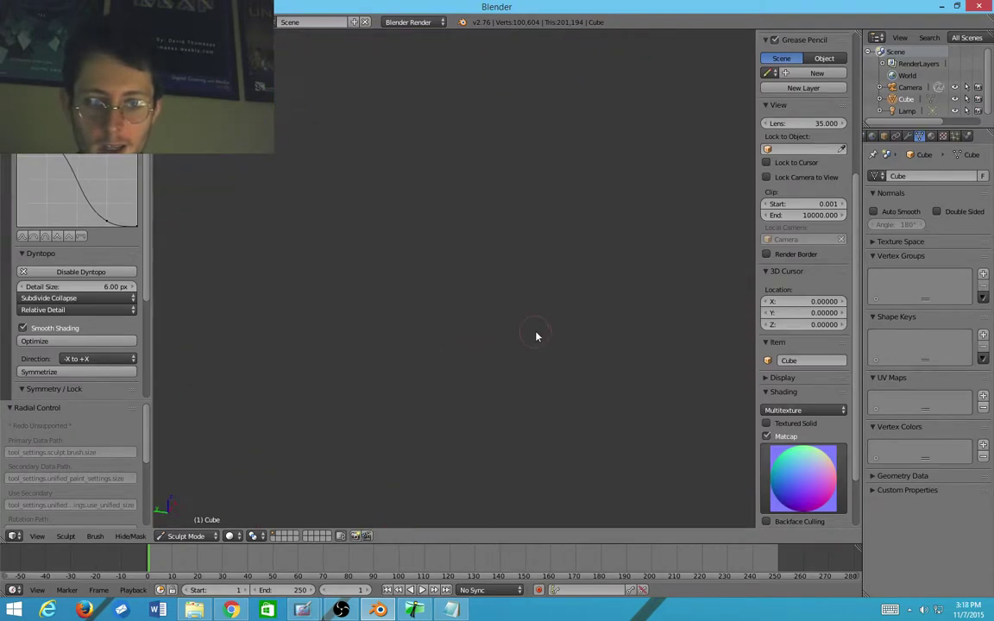
scroll(535, 336, "down", 6)
scroll(532, 340, "up", 2)
middle_click_drag(409, 375, 510, 259)
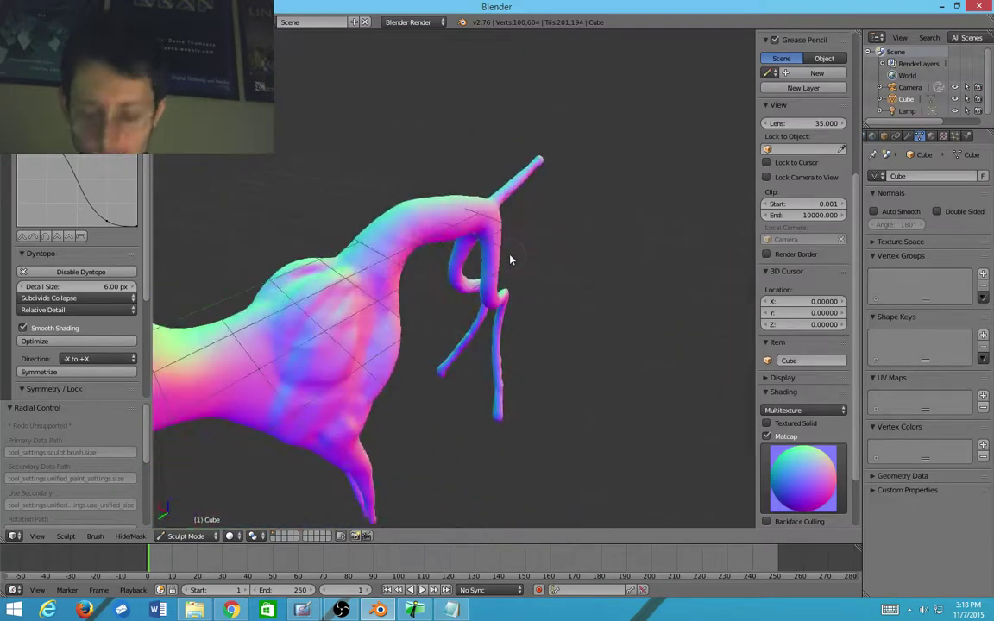
key("KP_5")
scroll(501, 256, "up", 6)
middle_click_drag(559, 328, 437, 341)
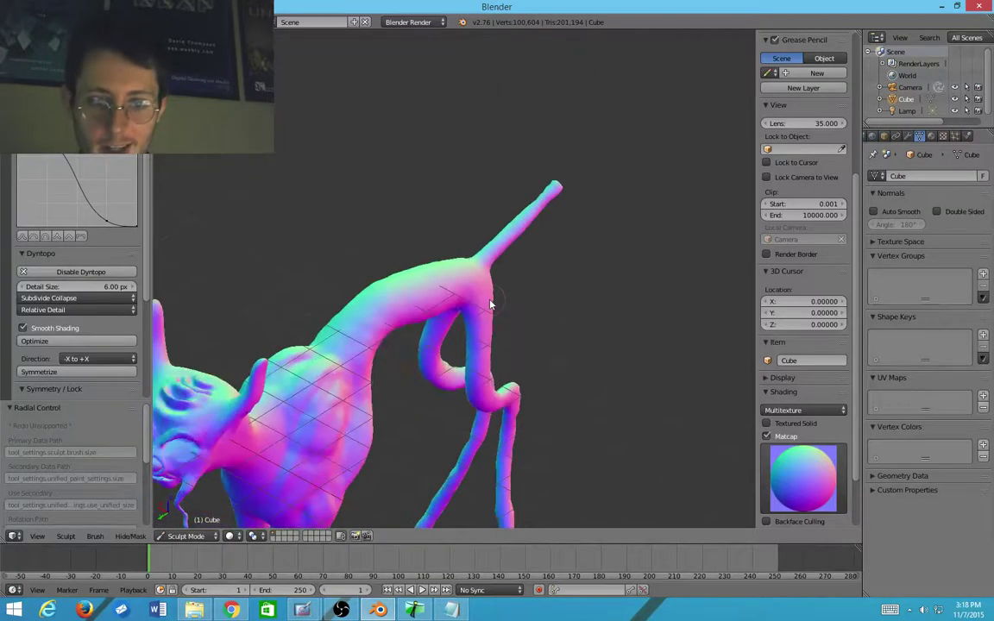
mouse_move(497, 298)
middle_mouse_down()
mouse_move(427, 295)
mouse_move(394, 264)
mouse_move(550, 184)
middle_mouse_up()
Step: Reduce the 3D view's lens value to 1 and check the creature's rear again
scroll(435, 264, "down", 5)
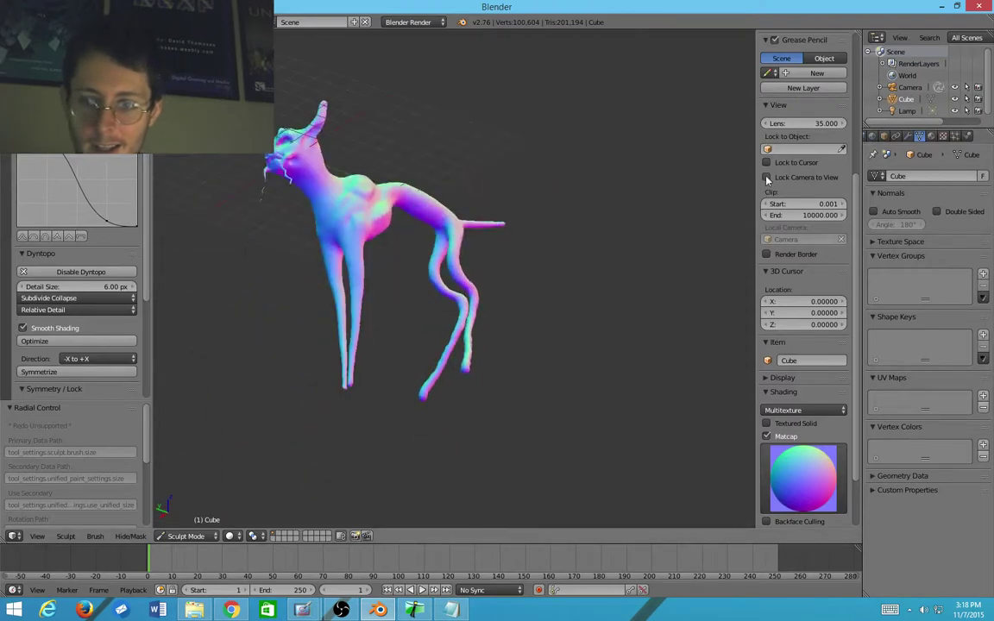
left_click_drag(802, 124, 773, 124)
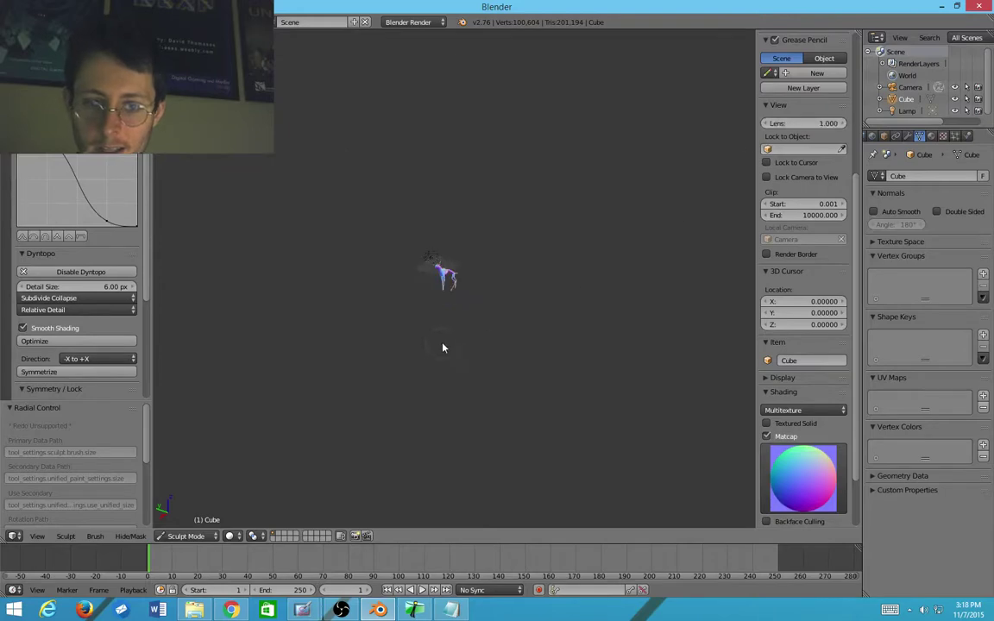
middle_click_drag(467, 345, 495, 297)
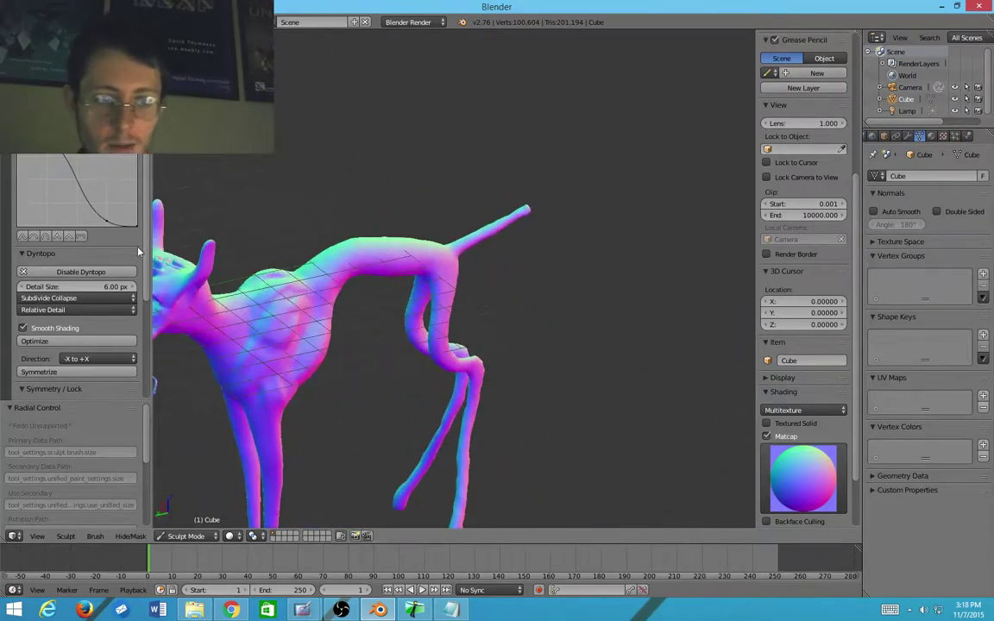
Step: Build up the creature's flank and belly behind the ribcage, filling the underside toward the narrow waist
mouse_move(440, 283)
left_mouse_down()
mouse_move(434, 301)
mouse_move(393, 264)
mouse_move(446, 260)
mouse_move(333, 270)
mouse_move(369, 270)
mouse_move(354, 304)
left_mouse_up()
mouse_move(355, 304)
middle_mouse_down()
mouse_move(271, 266)
mouse_move(323, 240)
middle_mouse_up()
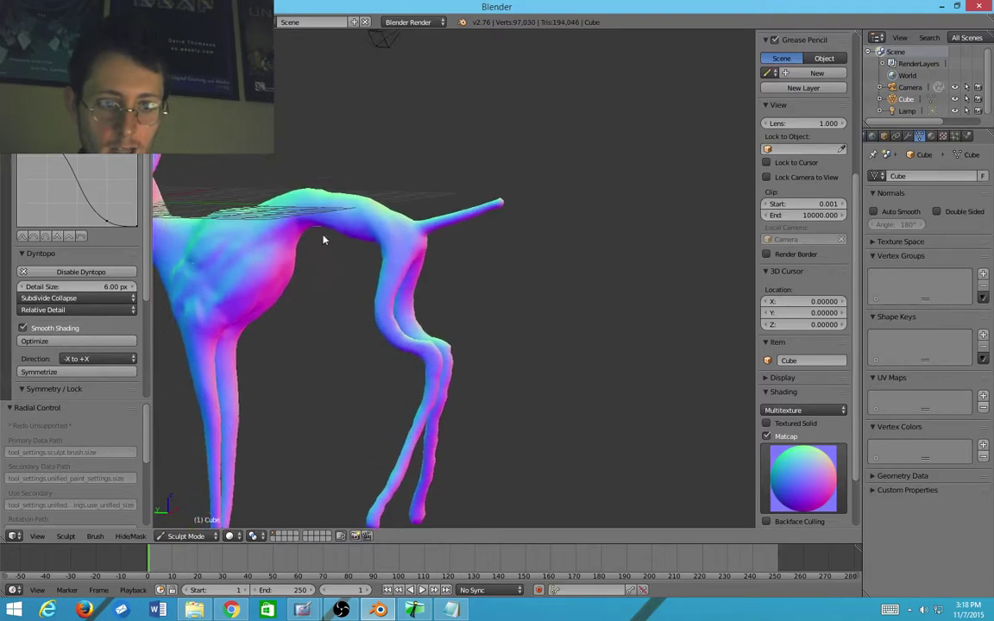
mouse_move(303, 231)
left_mouse_down()
mouse_move(291, 237)
mouse_move(285, 271)
left_mouse_up()
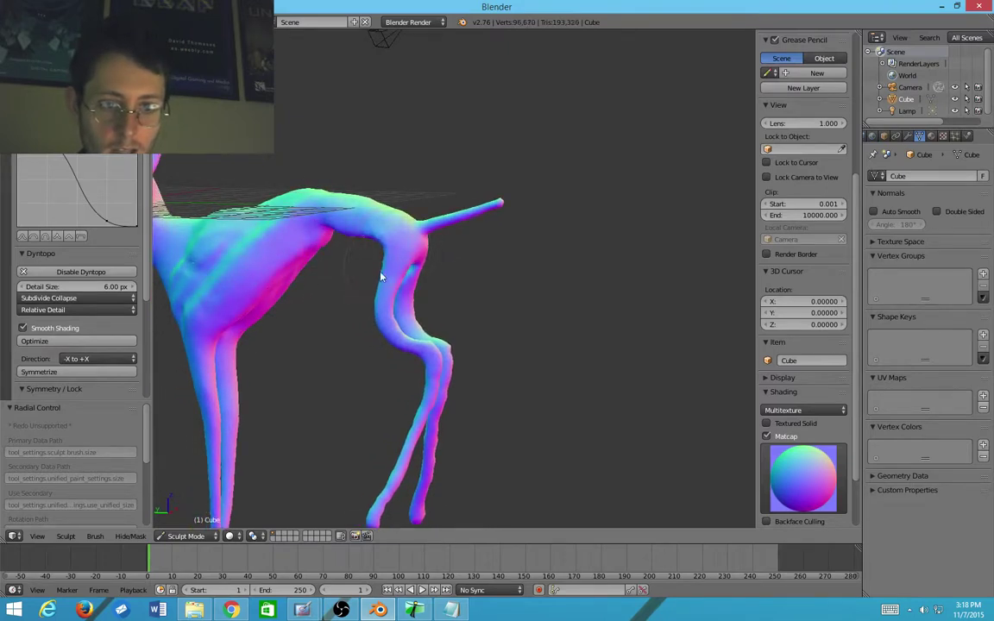
Step: Bulk up the haunches and lower abdomen around the tops of the hind legs, filling the underside between ribcage and hips
mouse_move(381, 276)
middle_mouse_down()
mouse_move(368, 256)
mouse_move(443, 245)
mouse_move(475, 222)
middle_mouse_up()
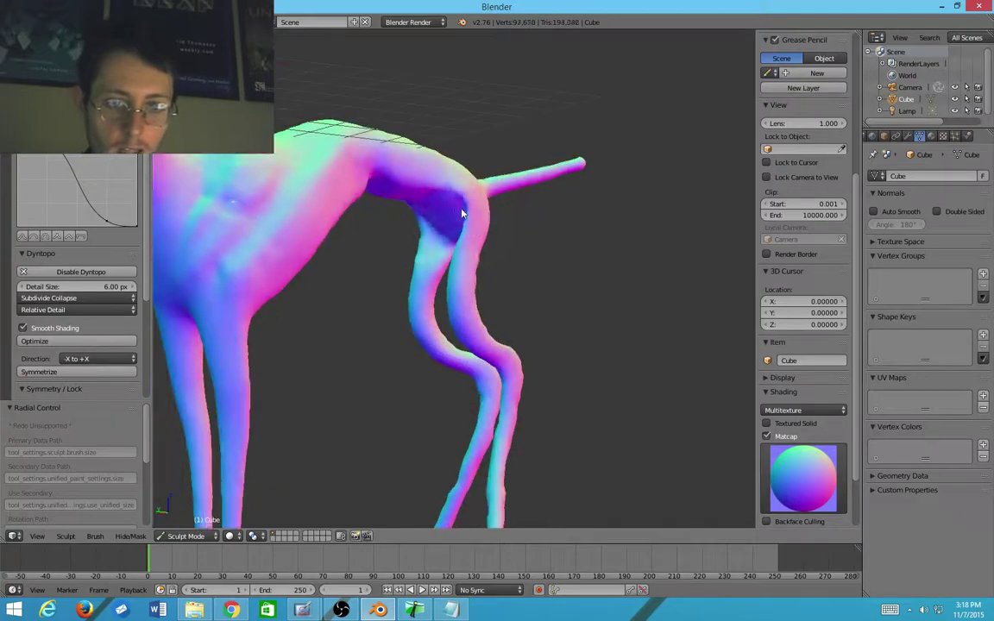
mouse_move(463, 212)
left_mouse_down()
mouse_move(458, 243)
mouse_move(373, 197)
mouse_move(419, 245)
mouse_move(427, 233)
left_mouse_up()
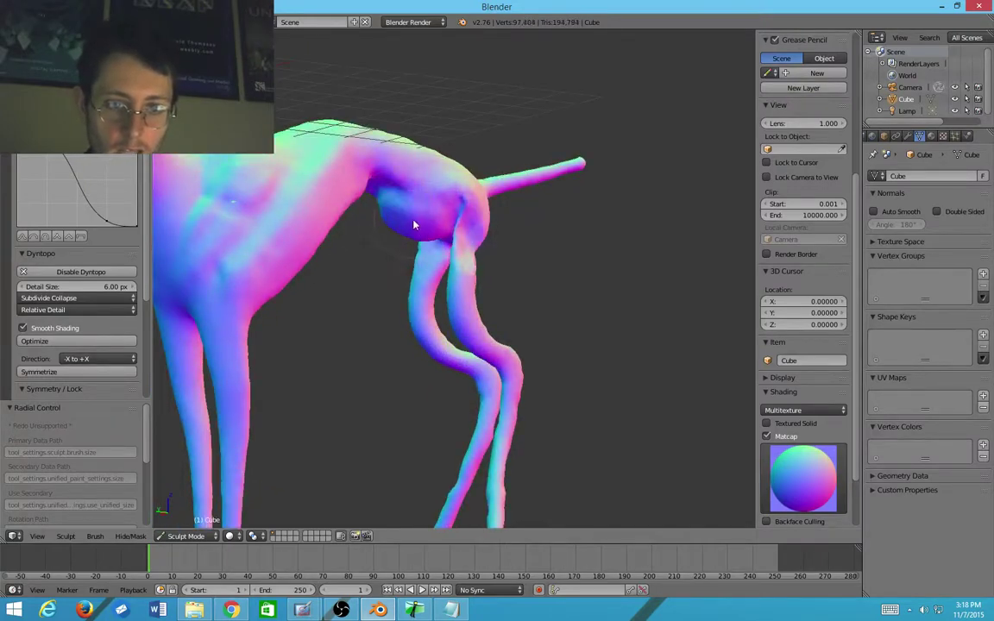
mouse_move(424, 204)
middle_mouse_down()
mouse_move(452, 122)
mouse_move(499, 168)
middle_mouse_up()
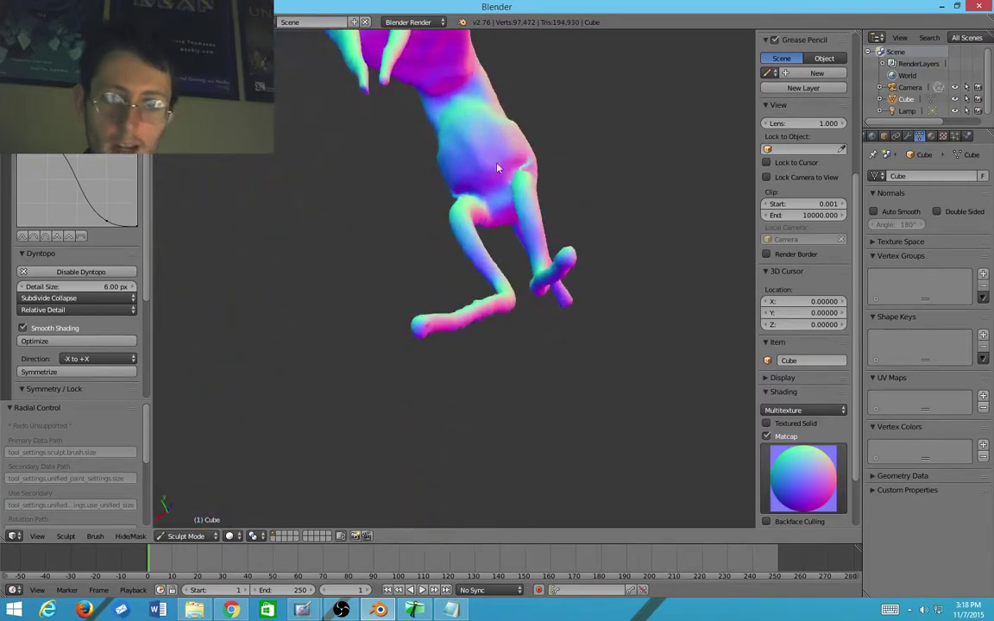
left_click(498, 169)
mouse_move(476, 154)
left_mouse_down()
mouse_move(435, 98)
mouse_move(471, 164)
mouse_move(442, 102)
left_mouse_up()
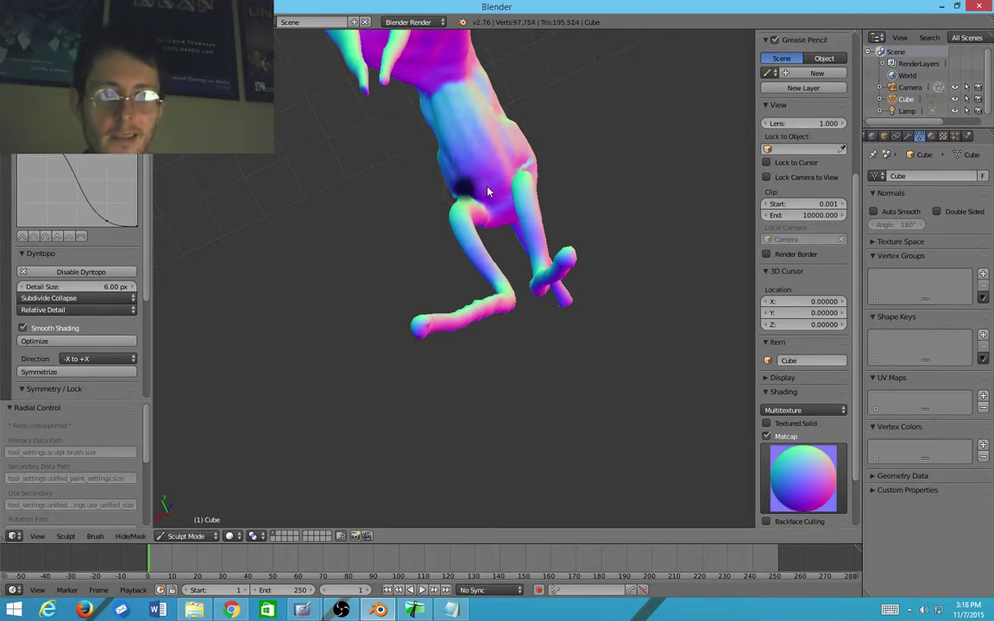
mouse_move(487, 191)
left_mouse_down()
mouse_move(502, 194)
mouse_move(441, 130)
mouse_move(486, 121)
mouse_move(495, 193)
left_mouse_up()
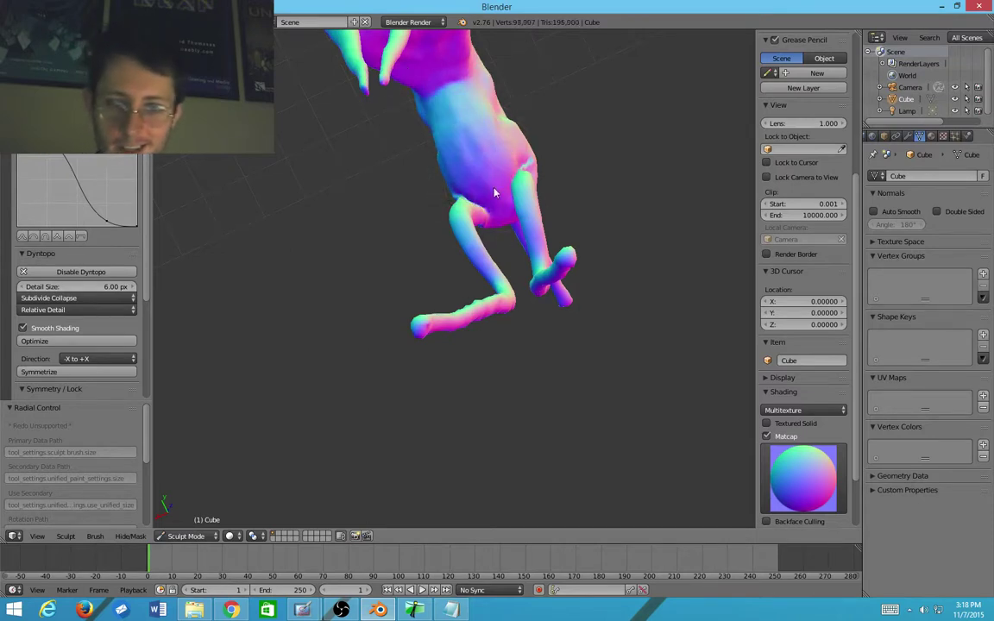
Step: Thicken the upper hind legs where they join the haunches using the Inflate brush
mouse_move(494, 193)
middle_mouse_down()
mouse_move(466, 250)
mouse_move(390, 321)
middle_mouse_up()
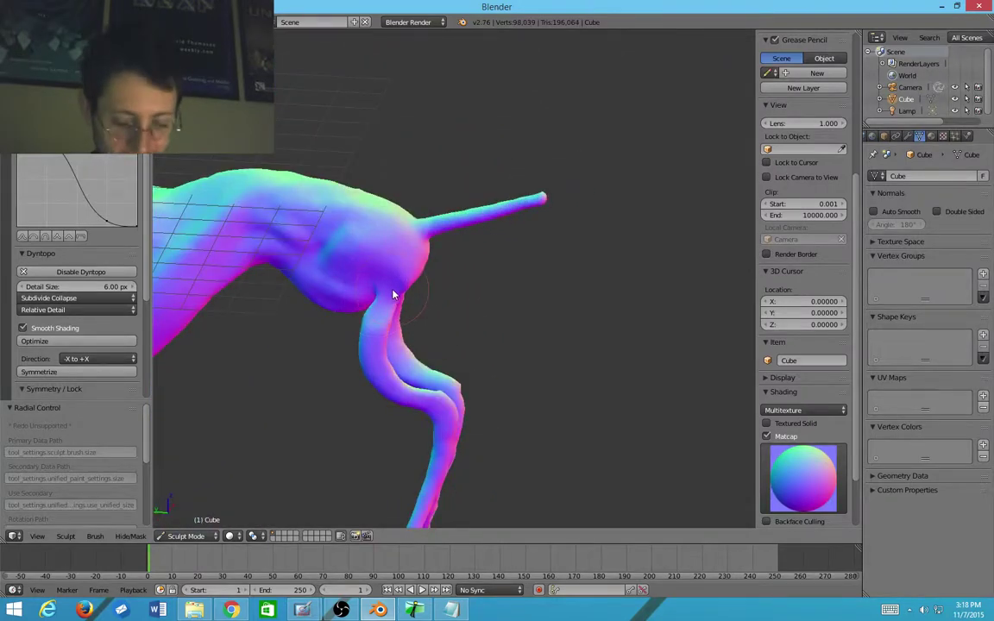
key("i")
mouse_move(393, 295)
left_mouse_down()
mouse_move(379, 349)
mouse_move(411, 287)
mouse_move(390, 288)
mouse_move(381, 275)
left_mouse_up()
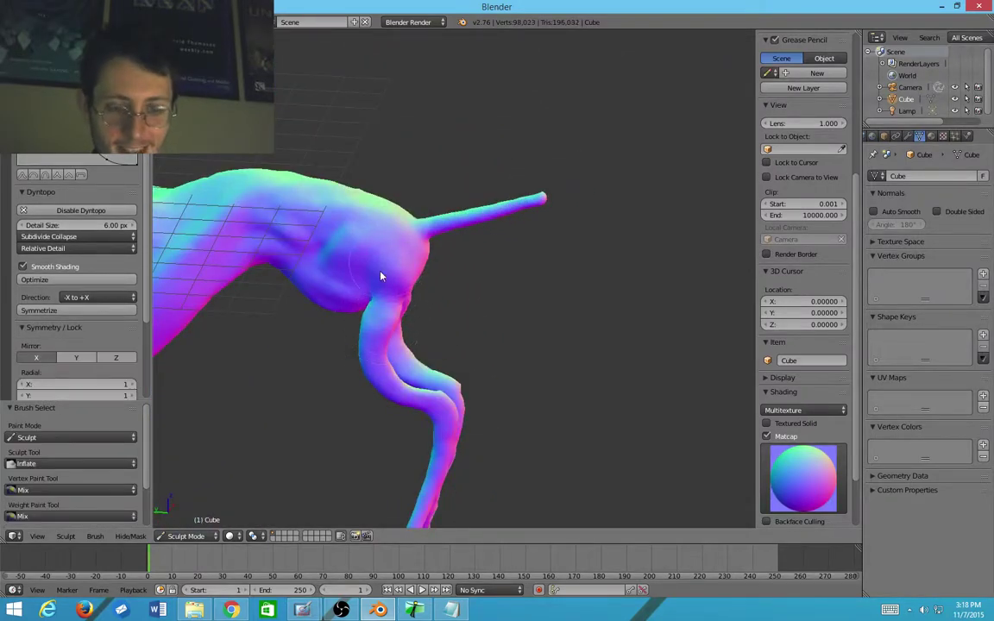
mouse_move(381, 275)
middle_mouse_down()
mouse_move(368, 306)
mouse_move(290, 311)
mouse_move(369, 281)
middle_mouse_up()
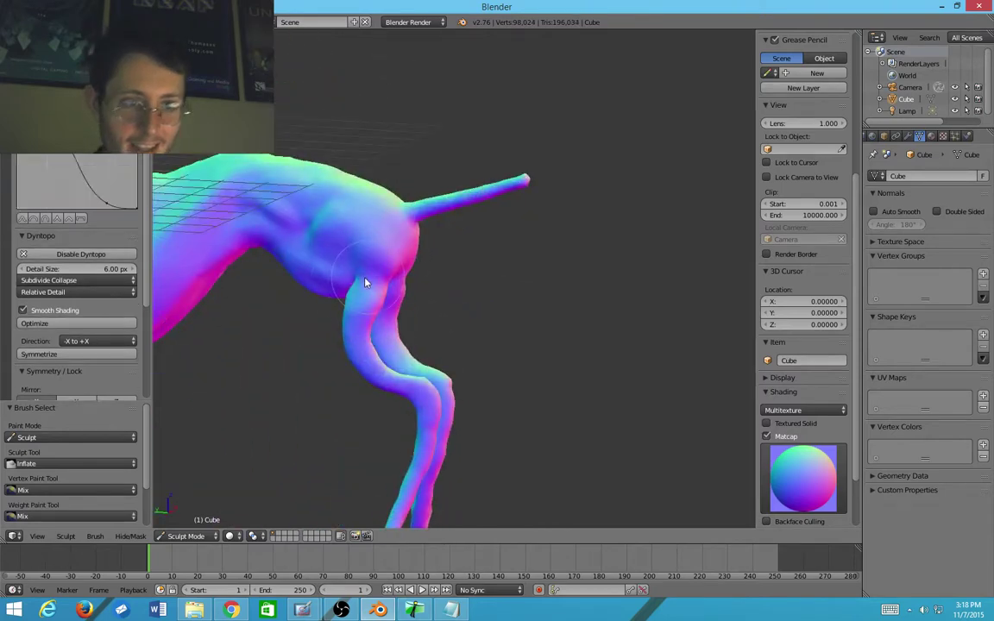
scroll(380, 294, "up", 3)
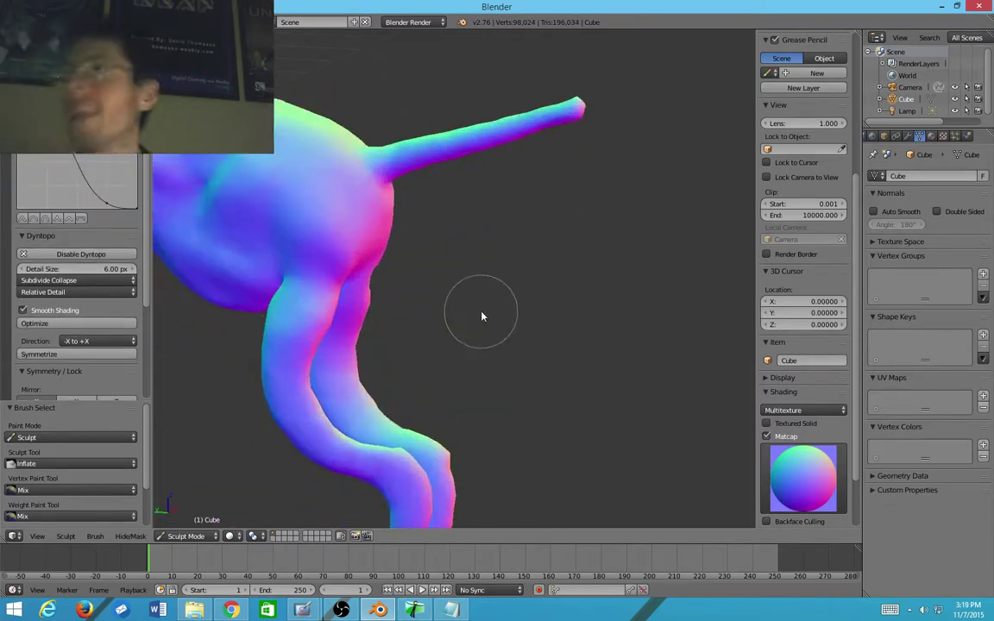